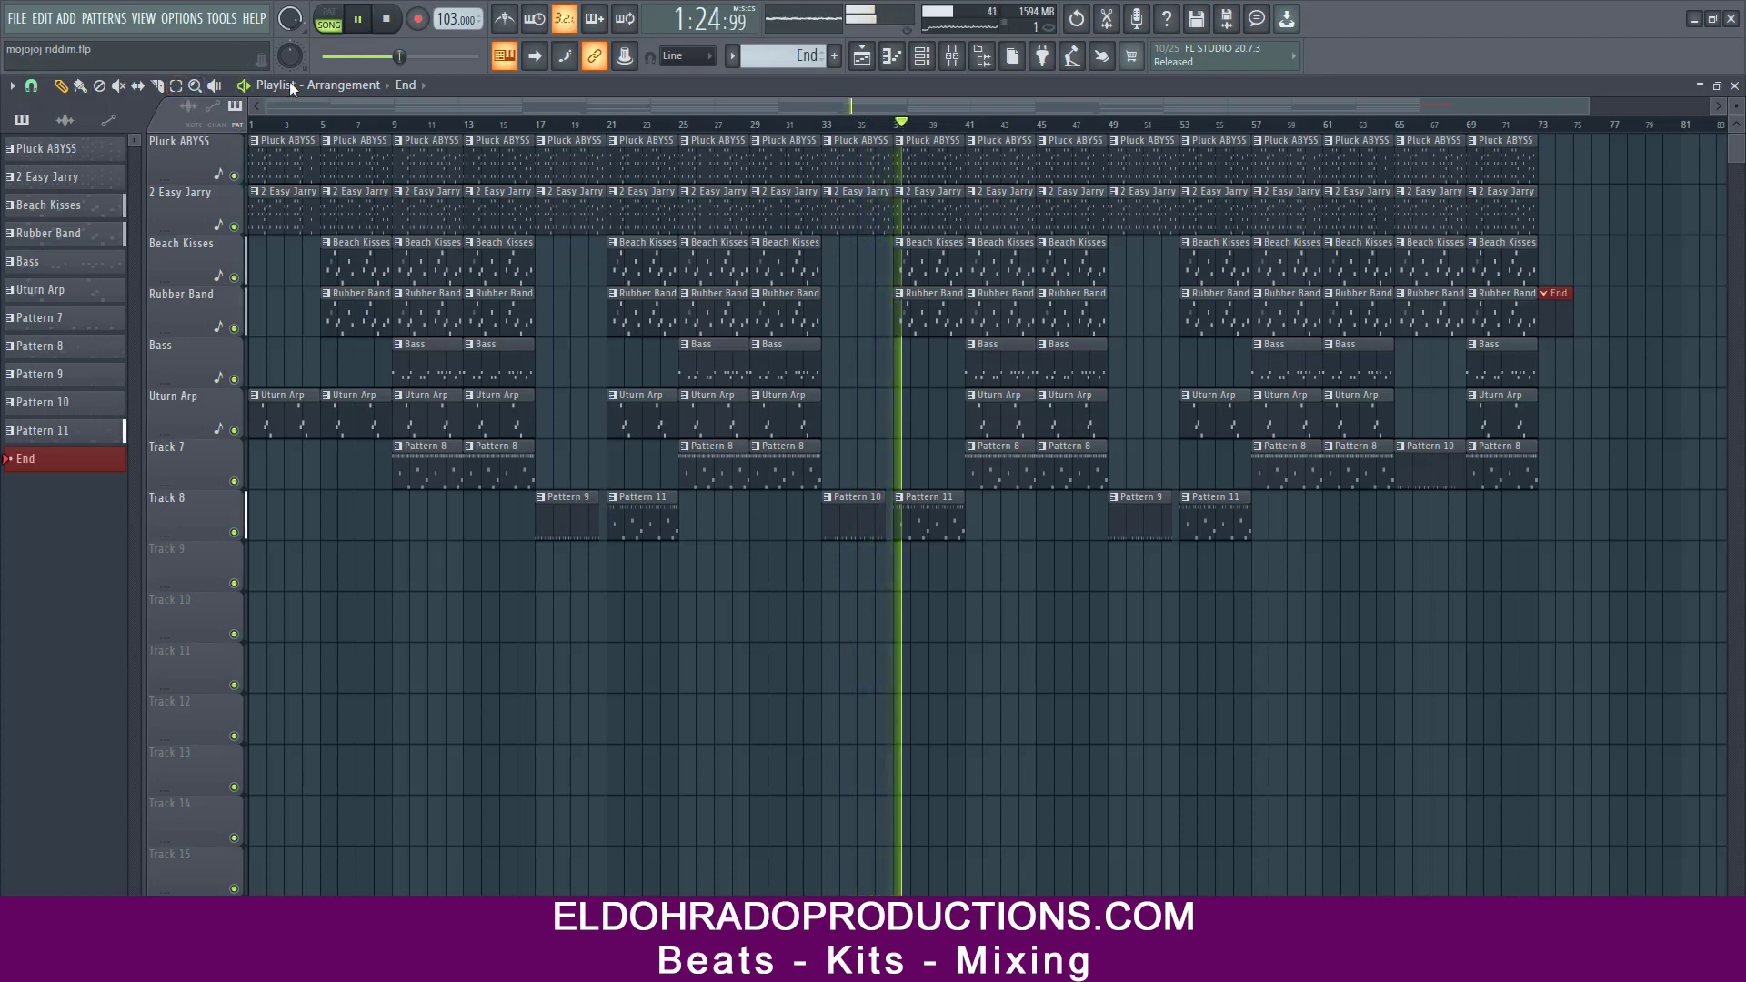
- Stop the playback and start a new empty project with 4 sends
key("space")
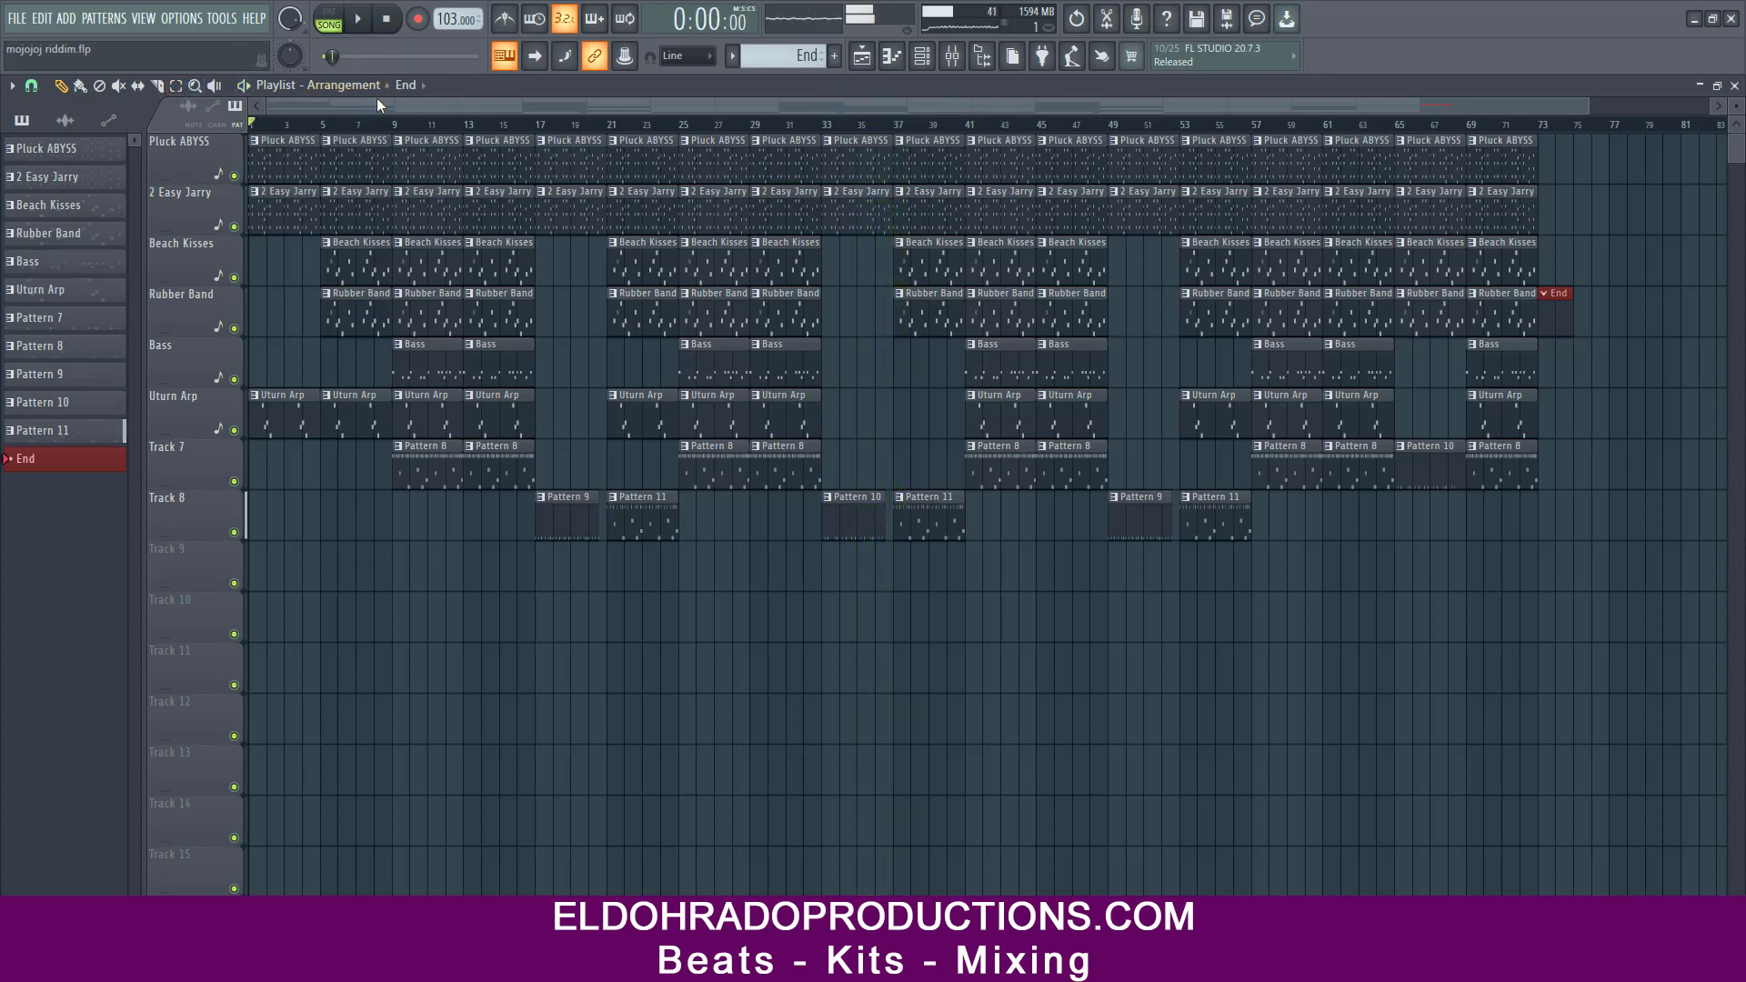
left_click(17, 20)
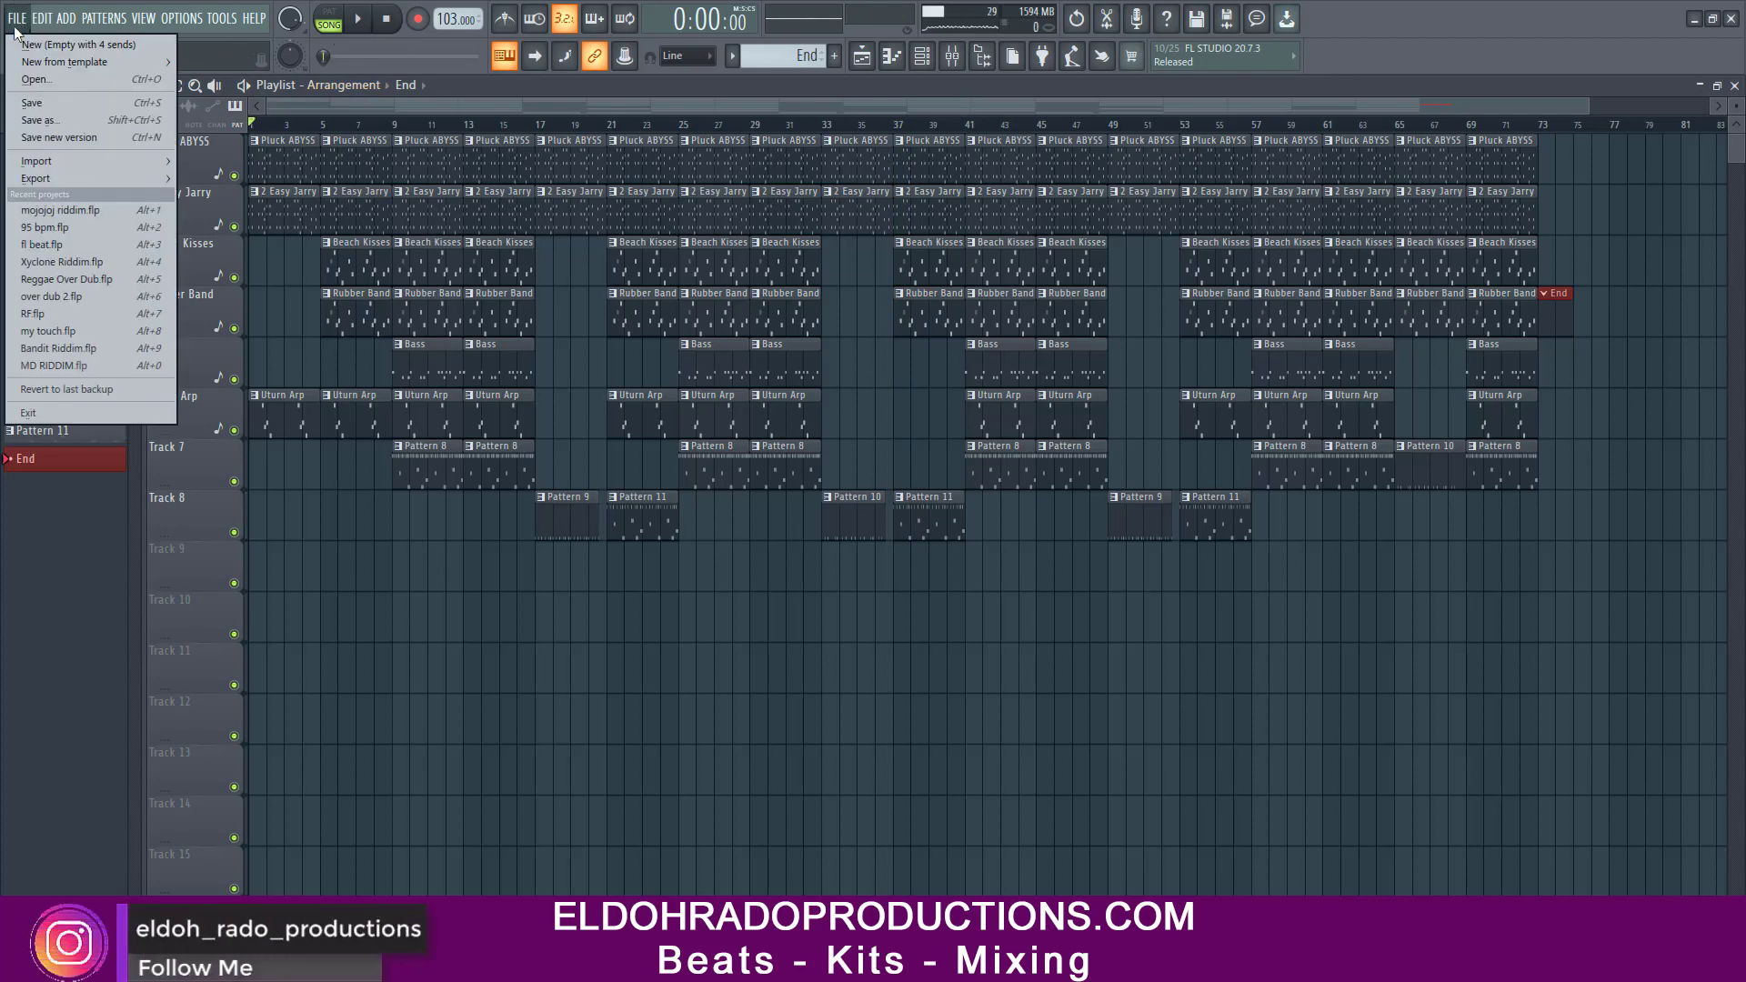
left_click(81, 46)
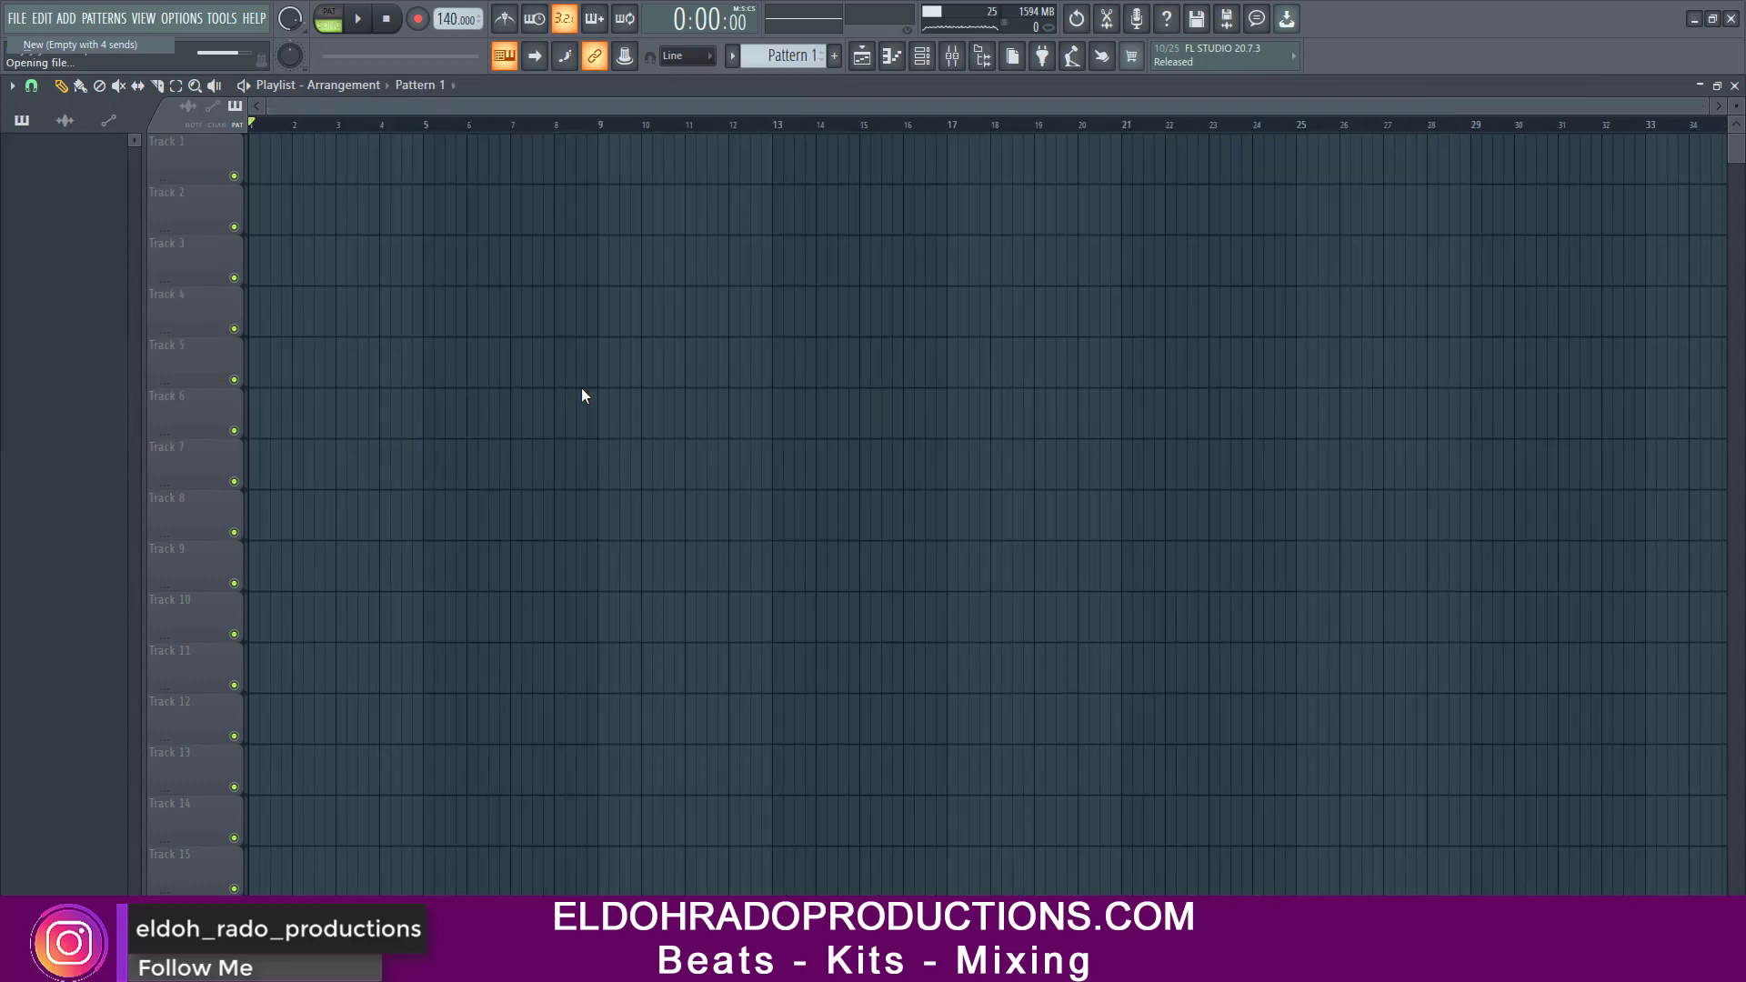
- Replace the default Sampler channel in the channel rack with the Pigments instrument
left_click(926, 61)
left_click_drag(678, 87, 667, 199)
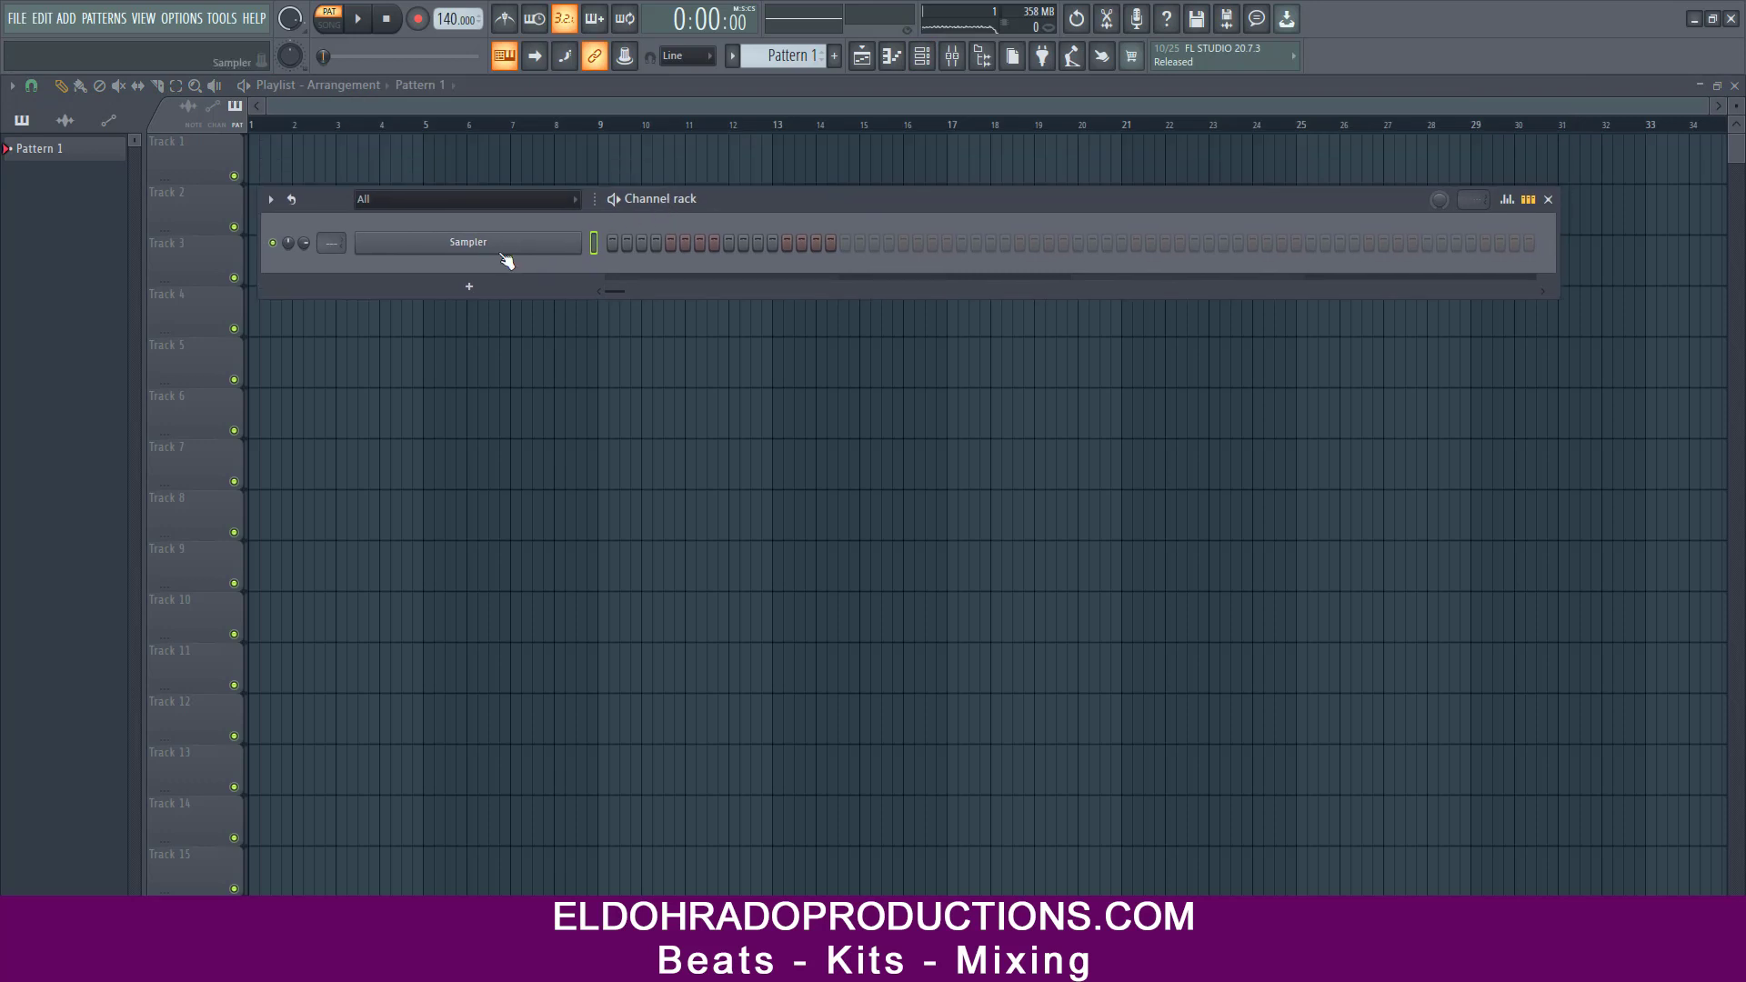
right_click(502, 253)
mouse_move(650, 406)
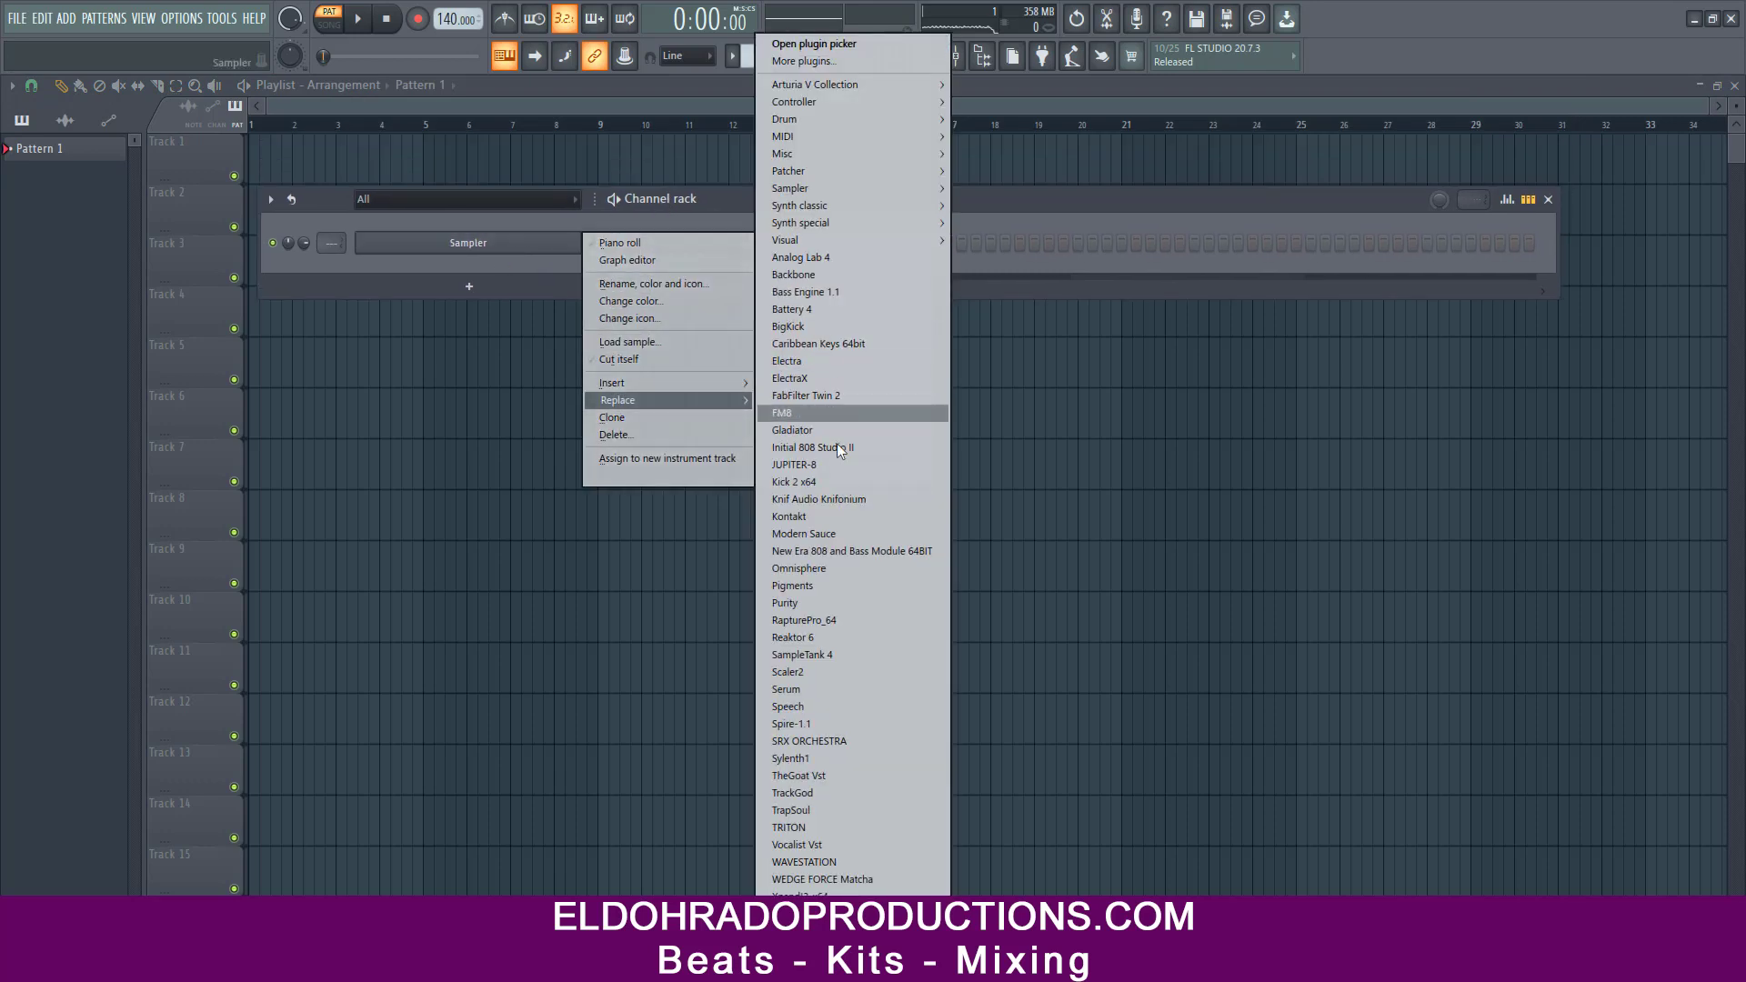
left_click(838, 593)
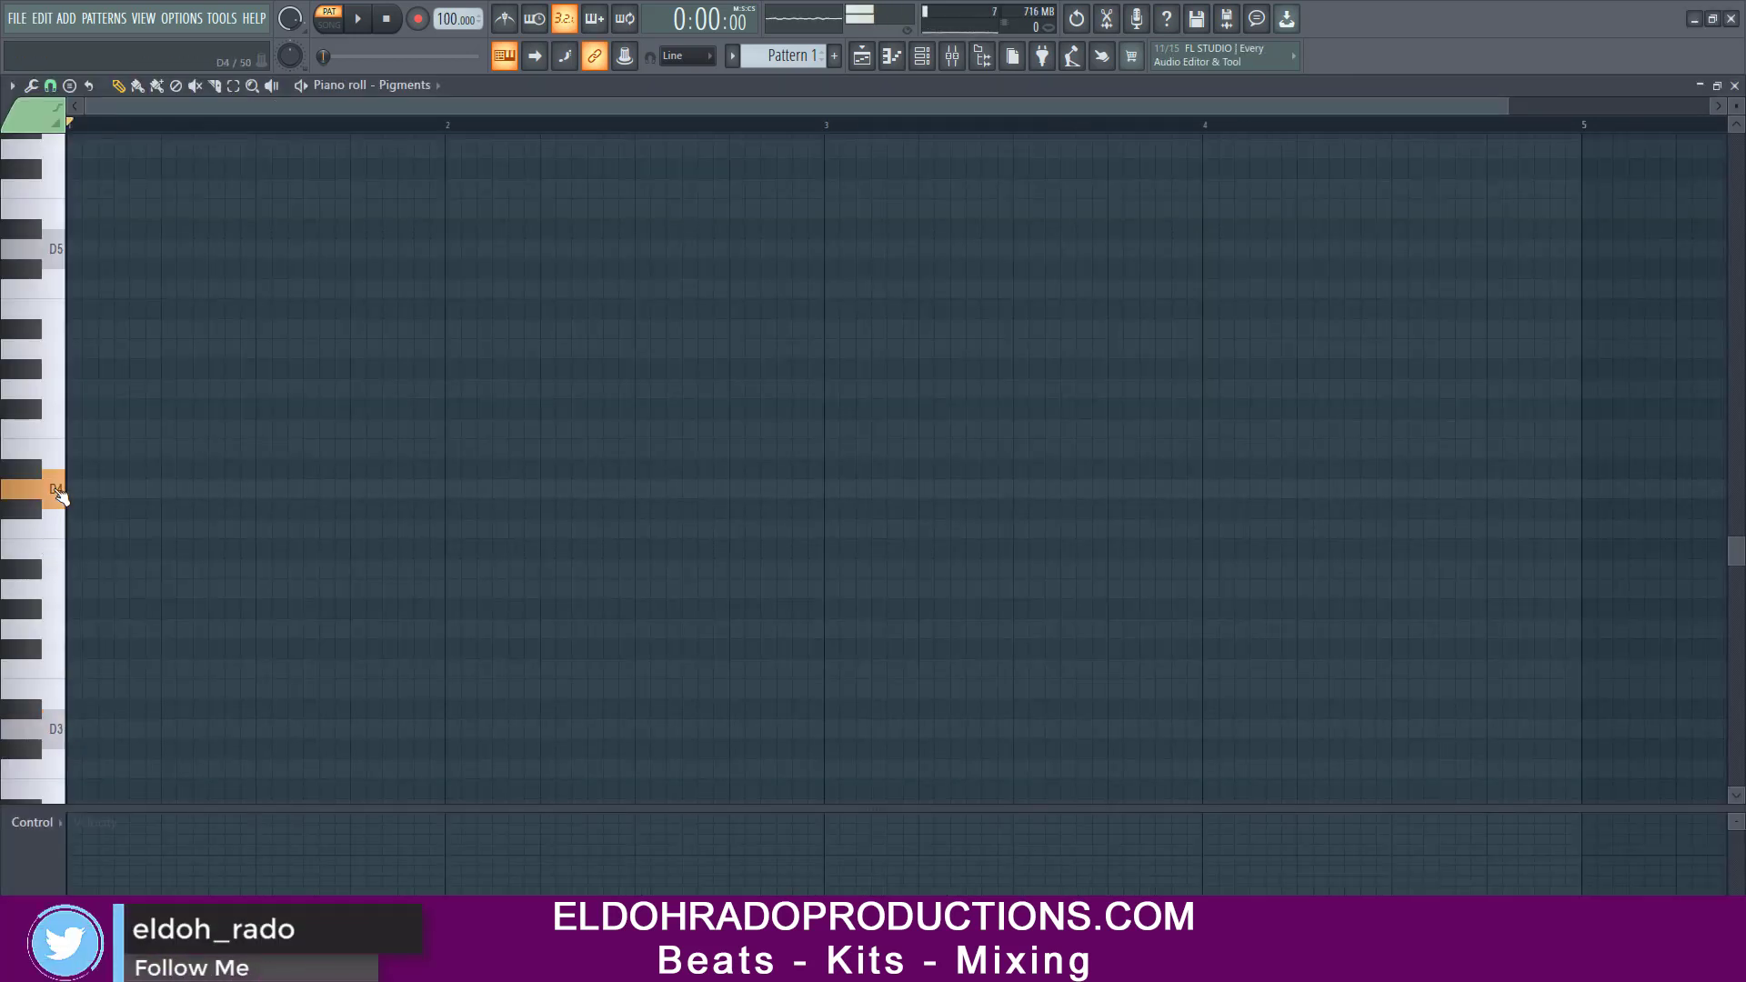
- Place short D5, G5 and A#5 notes as a chord at the very start of bar 1 in Pigments' piano roll
scroll(80, 418, "up", 3)
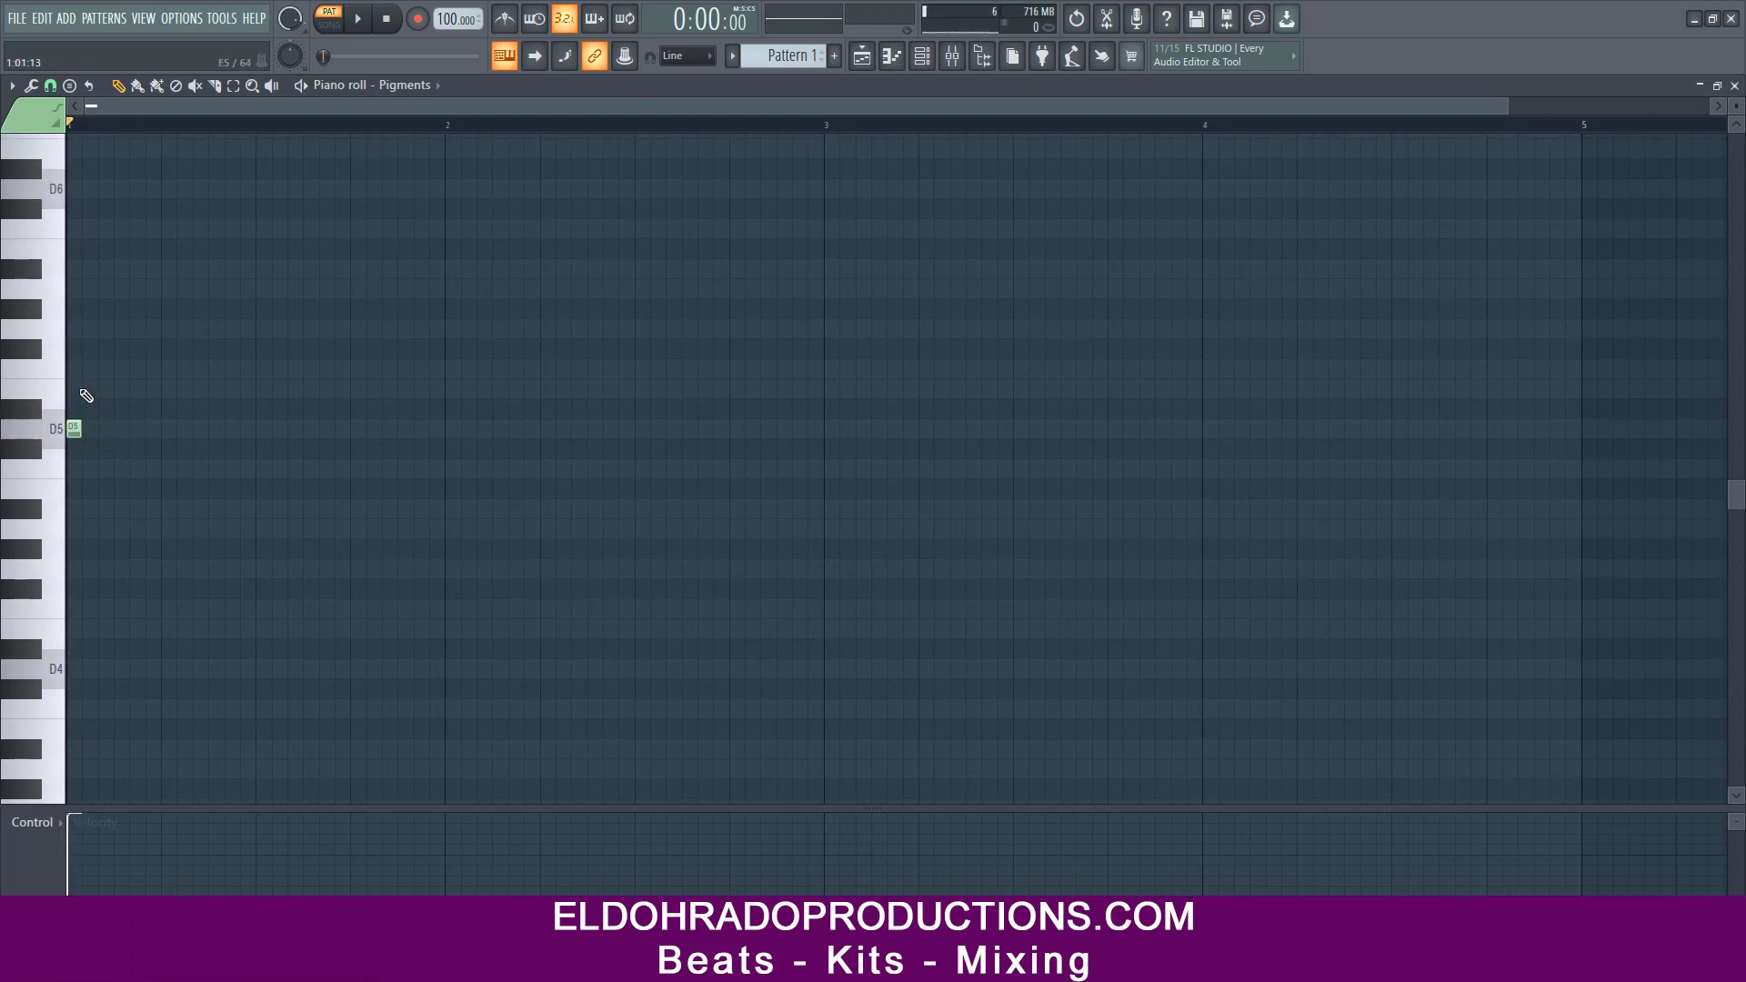
scroll(83, 376, "up", 3)
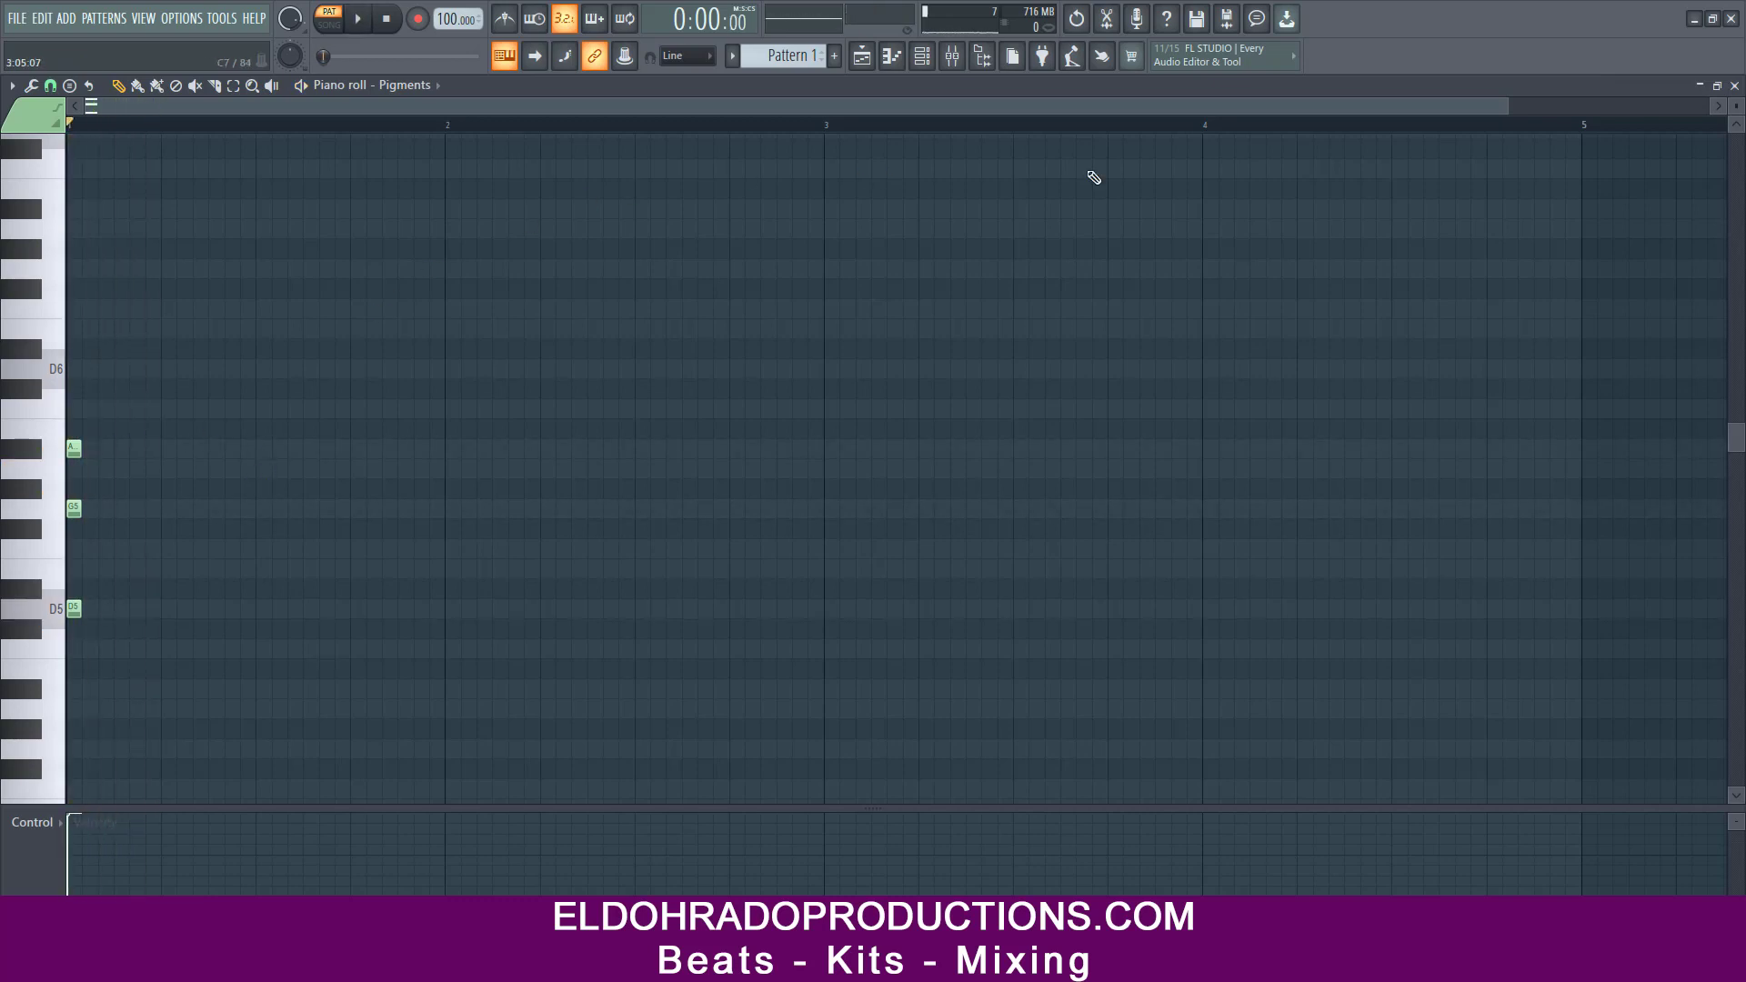
left_click_drag(1507, 102, 983, 110)
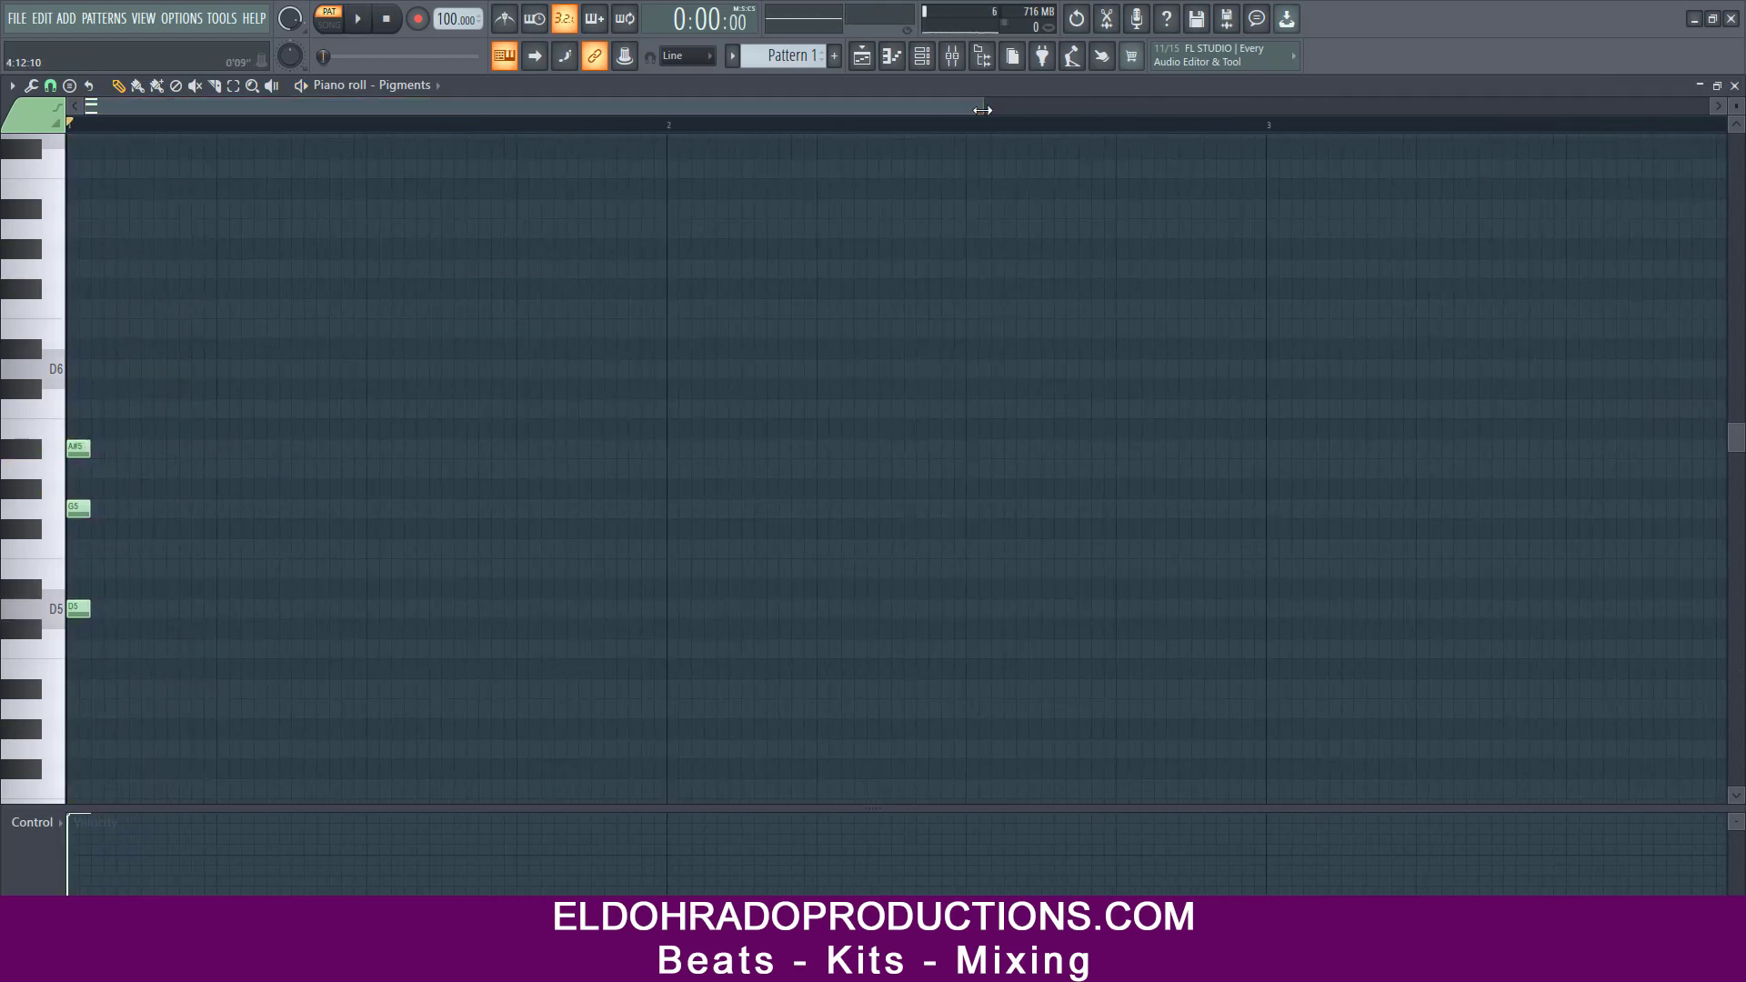
- Set the piano roll snap to 1/6 beat and play the pattern briefly
left_click(52, 87)
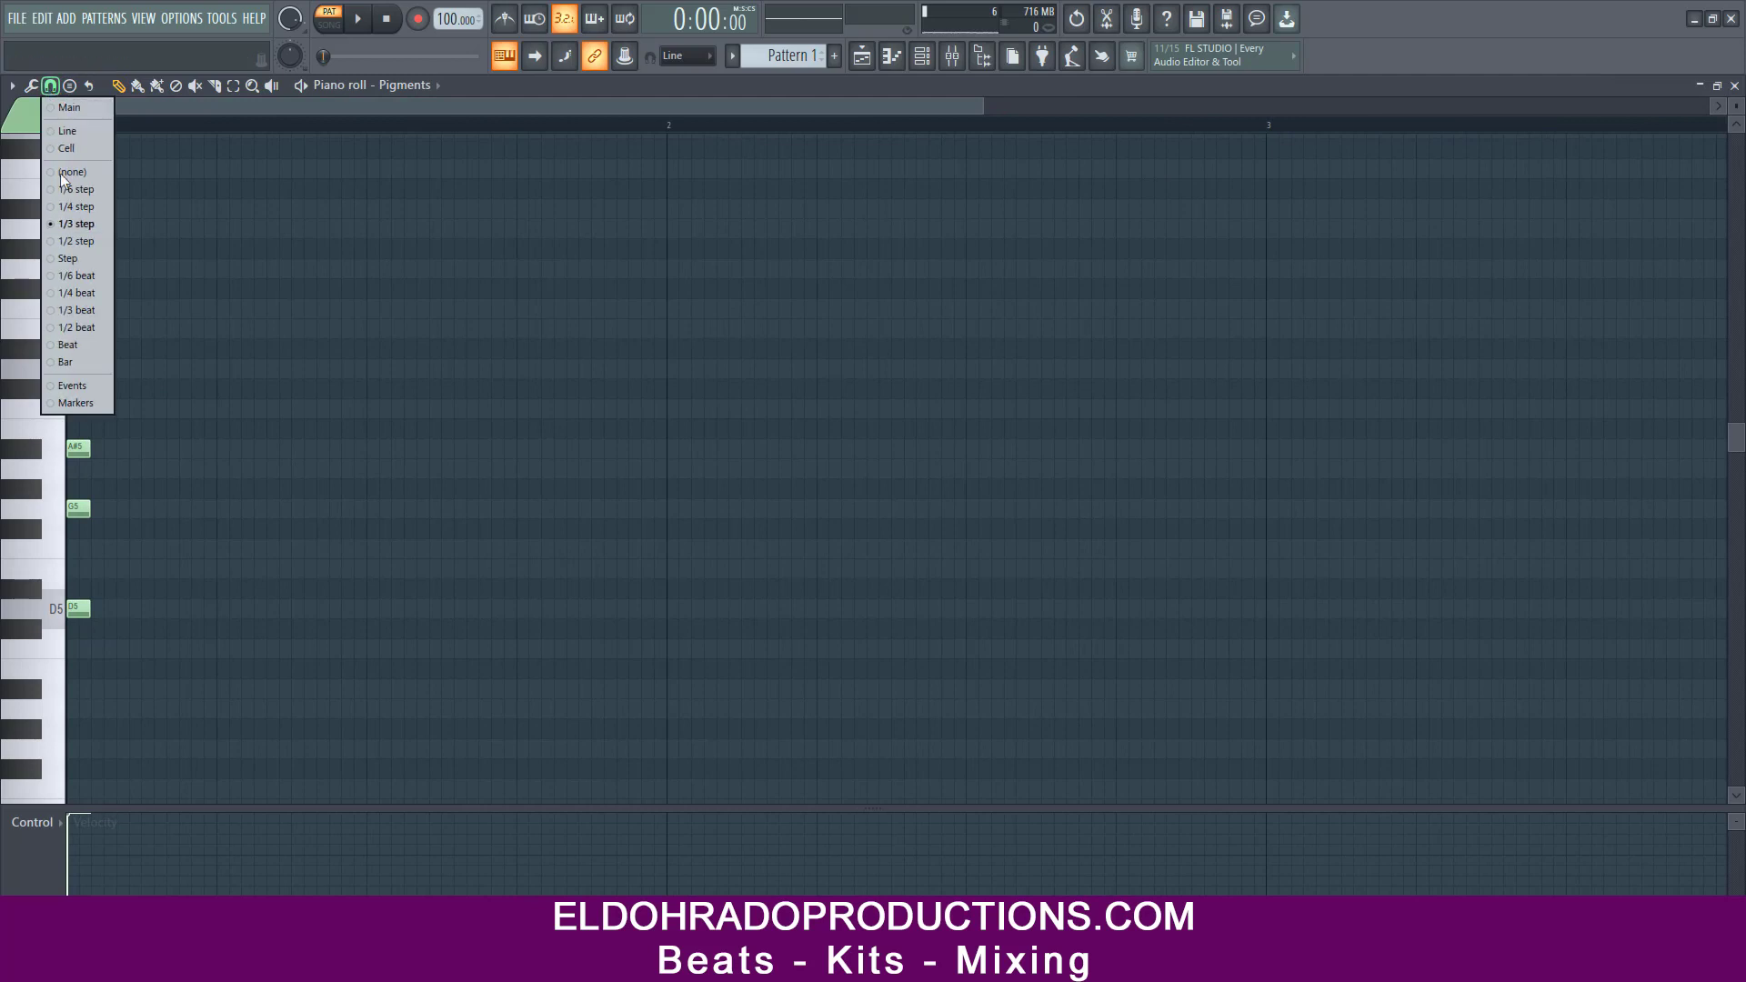
left_click(77, 293)
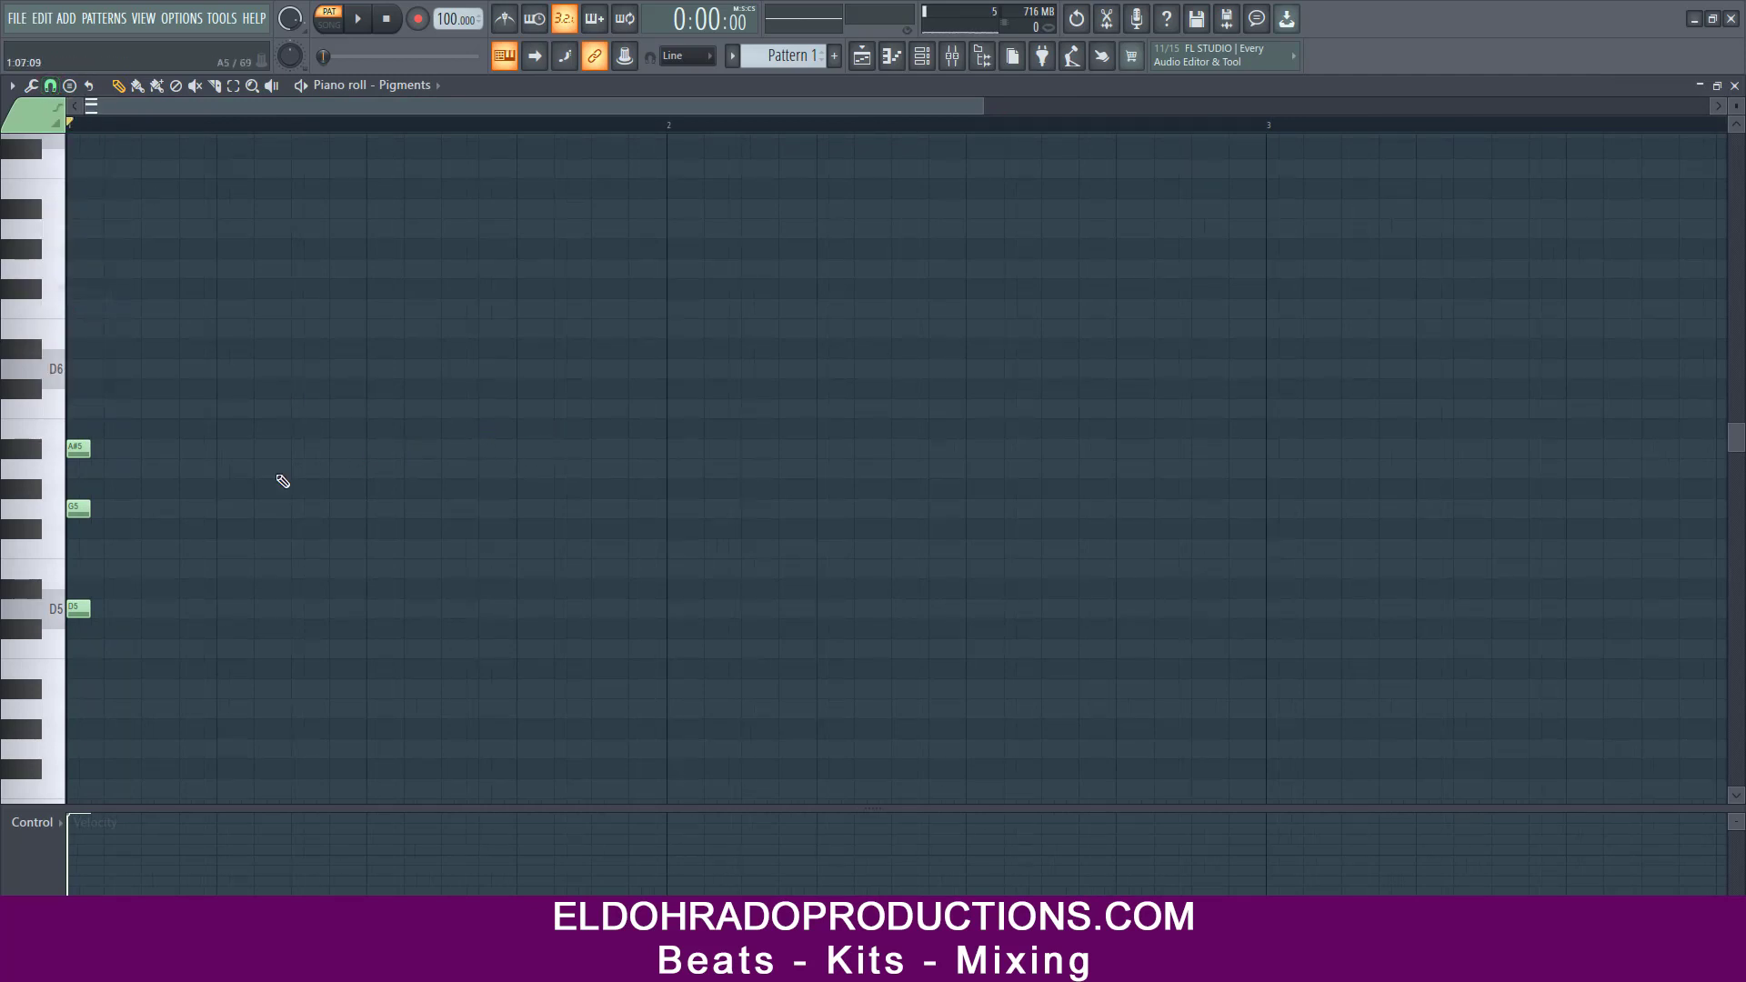
left_click(51, 87)
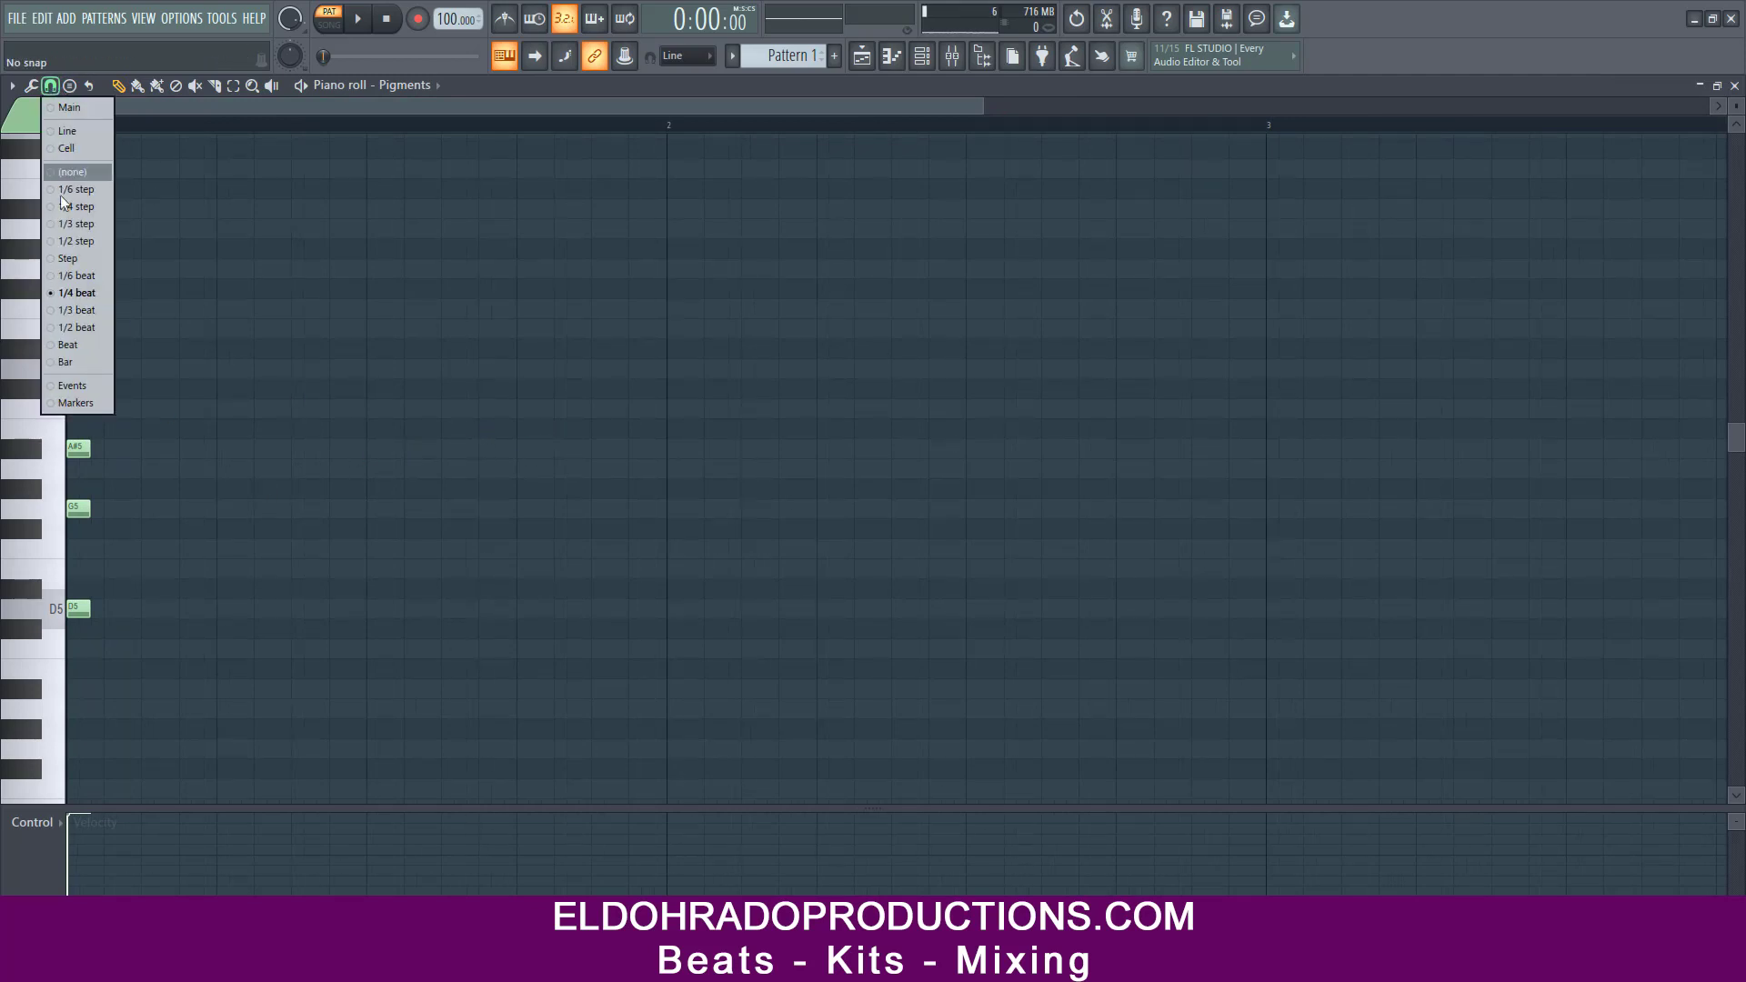
left_click(66, 278)
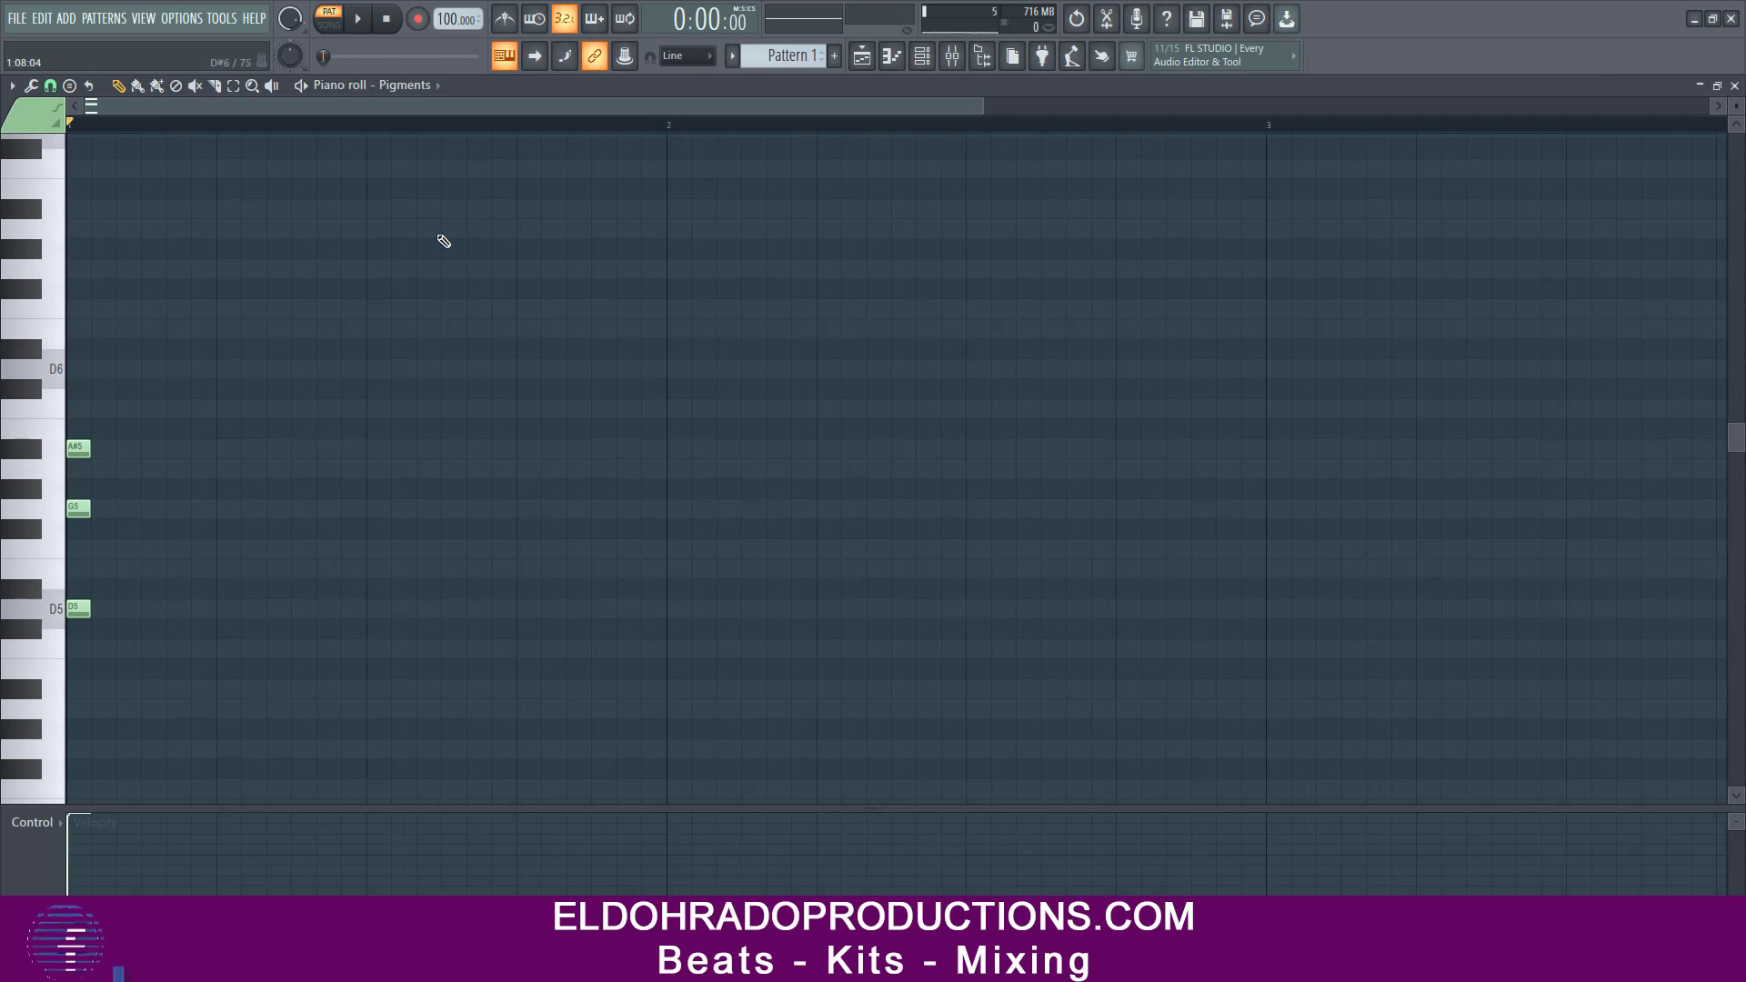
key("space")
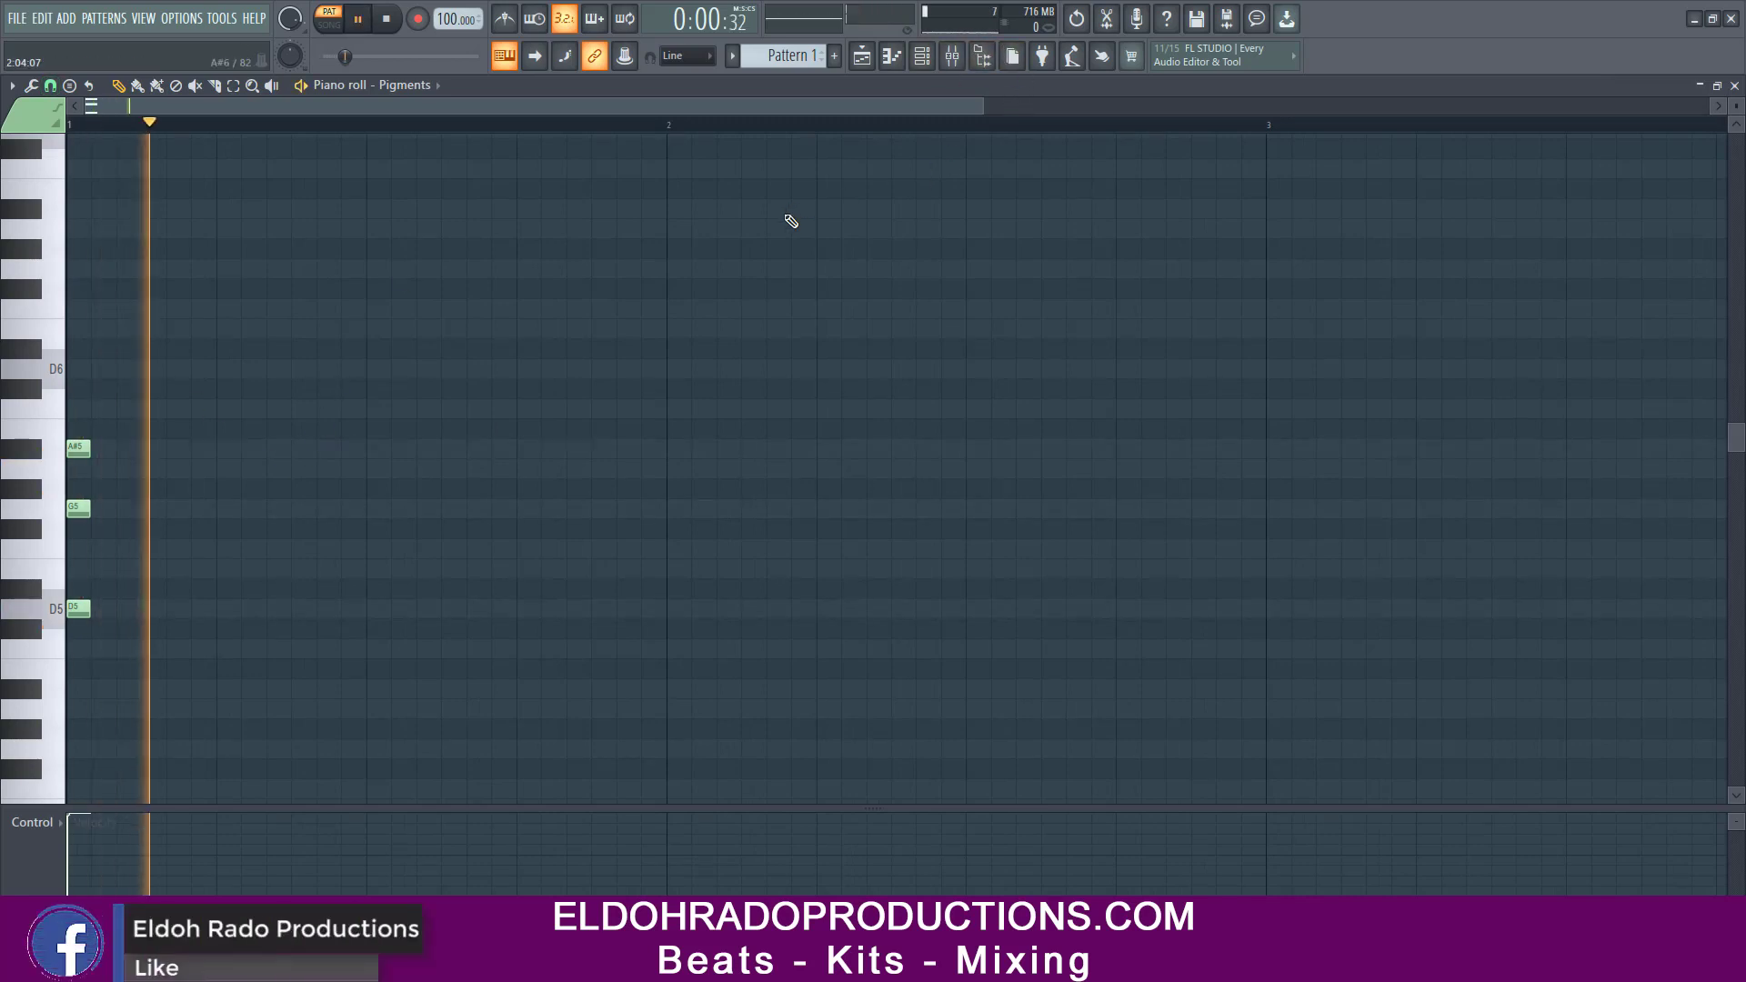
key("space")
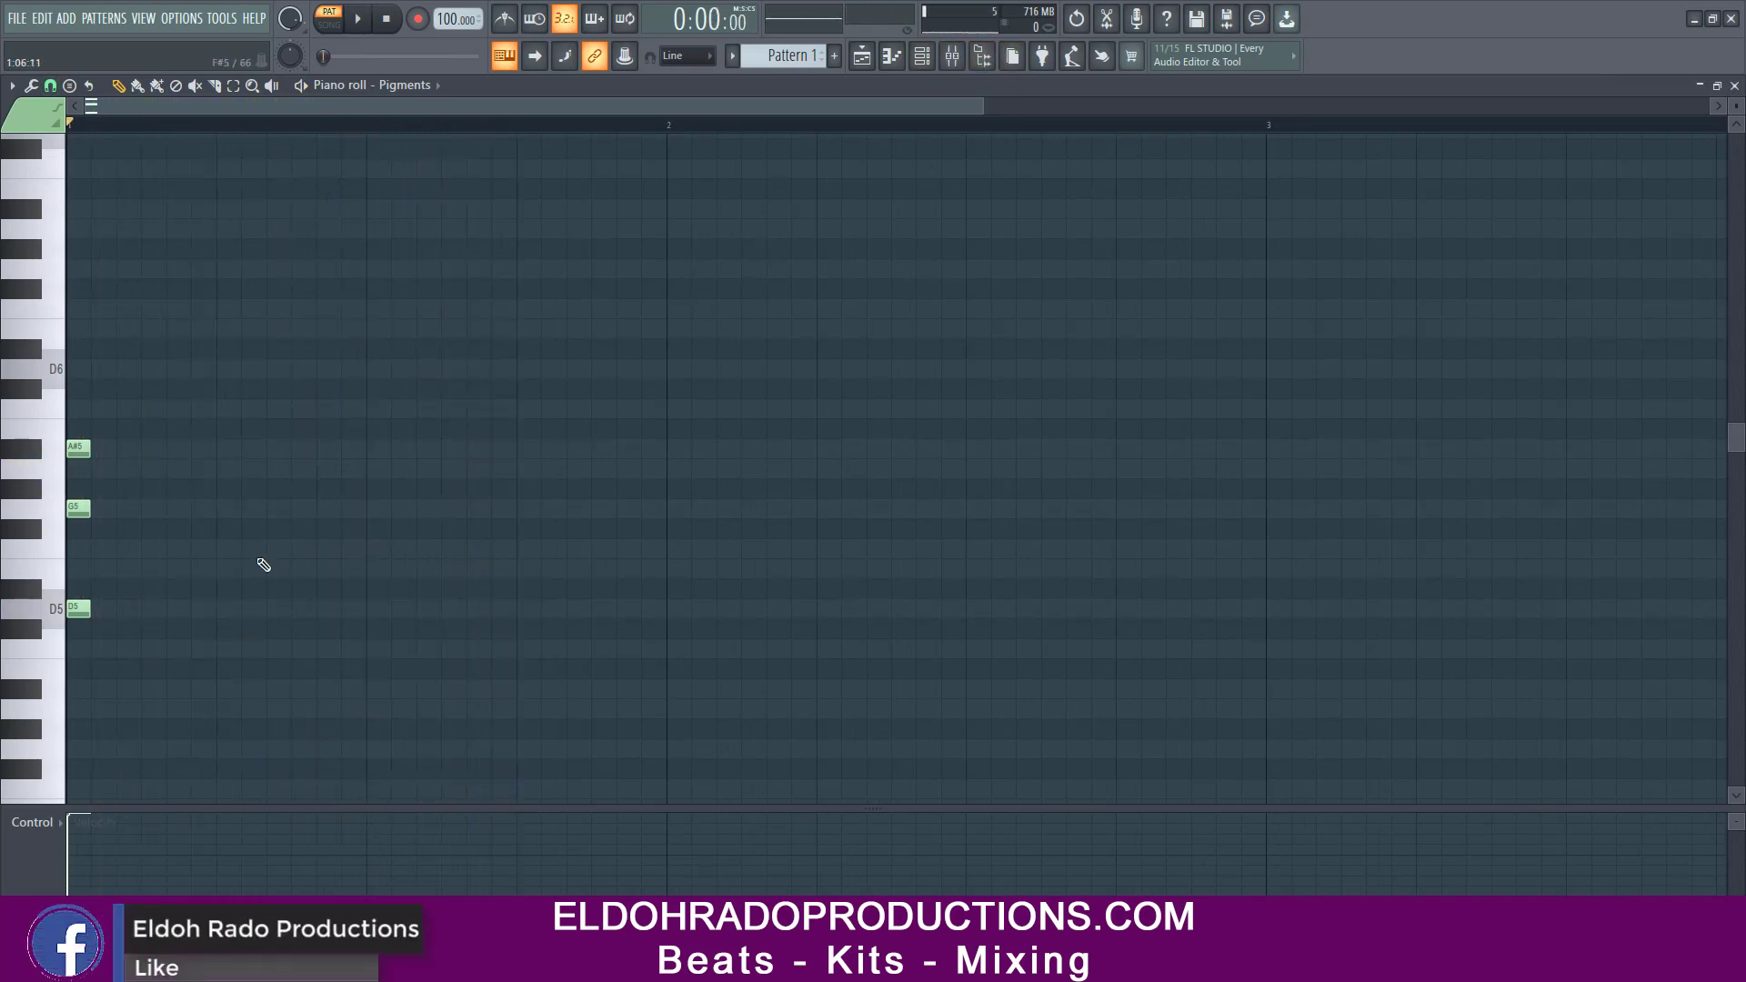
- Duplicate the opening chord and position the copy two snap divisions before beat 4 of bar 1, checking the timing by playback
left_click_drag(168, 670, 73, 428)
left_click_drag(262, 447, 324, 448)
key("space")
key("space")
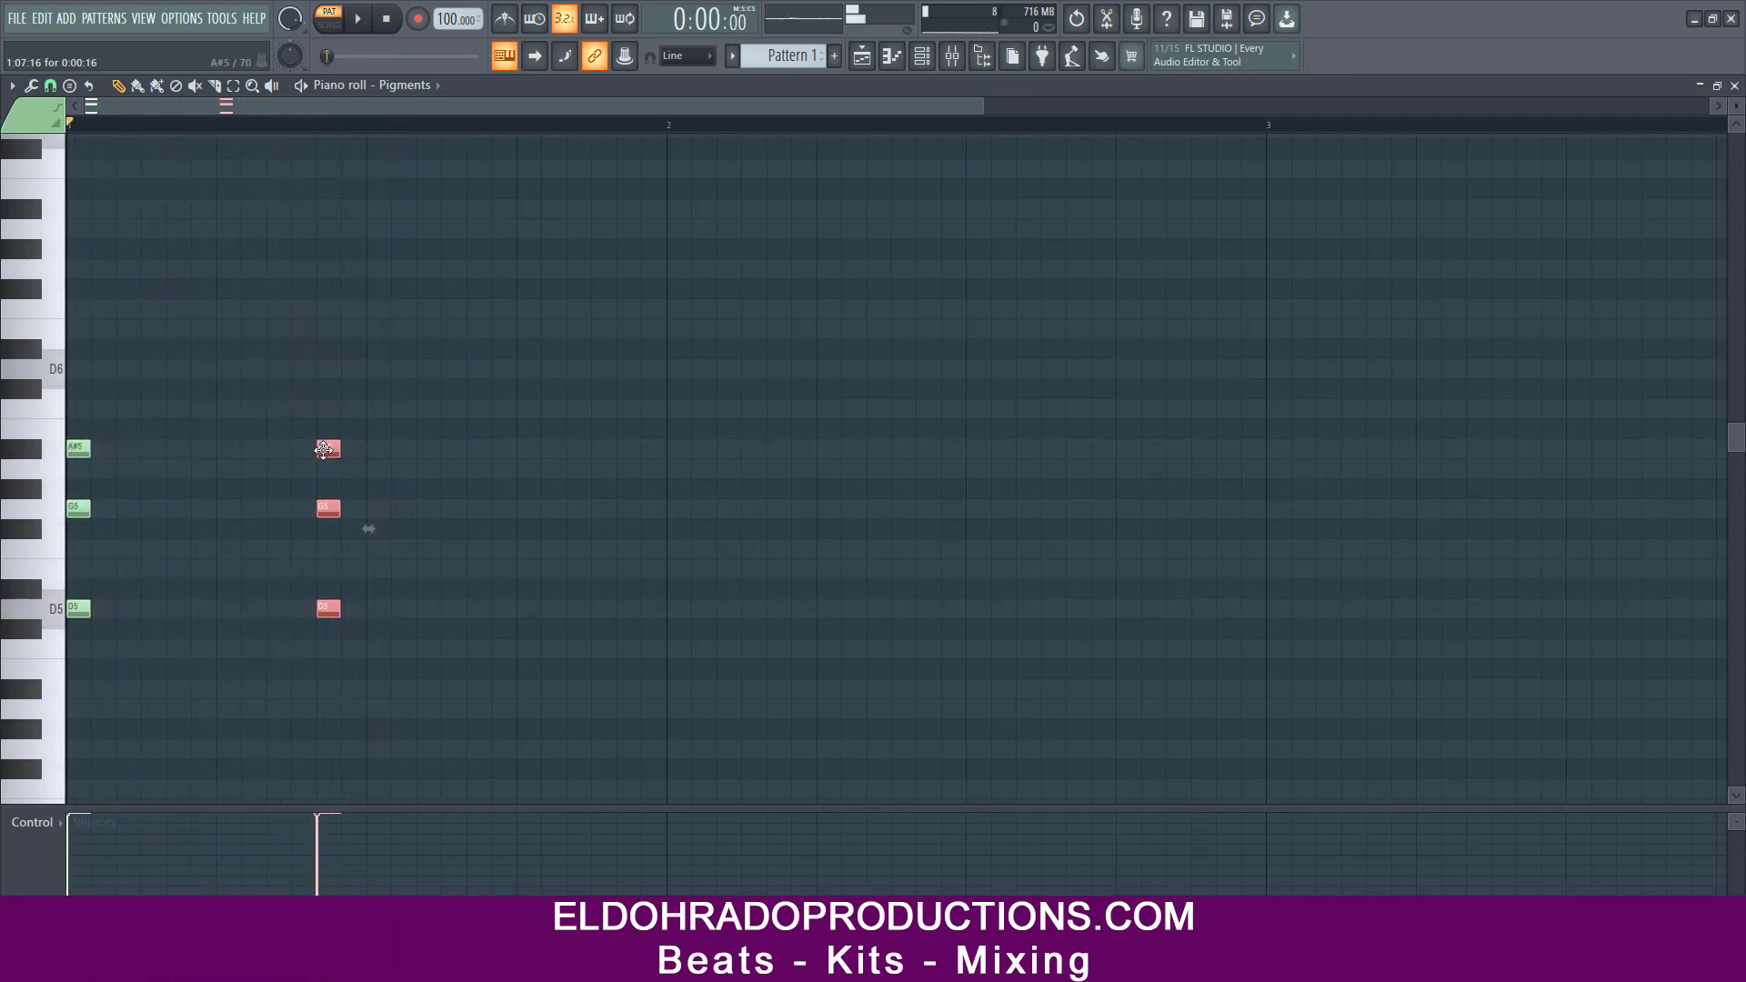
key("space")
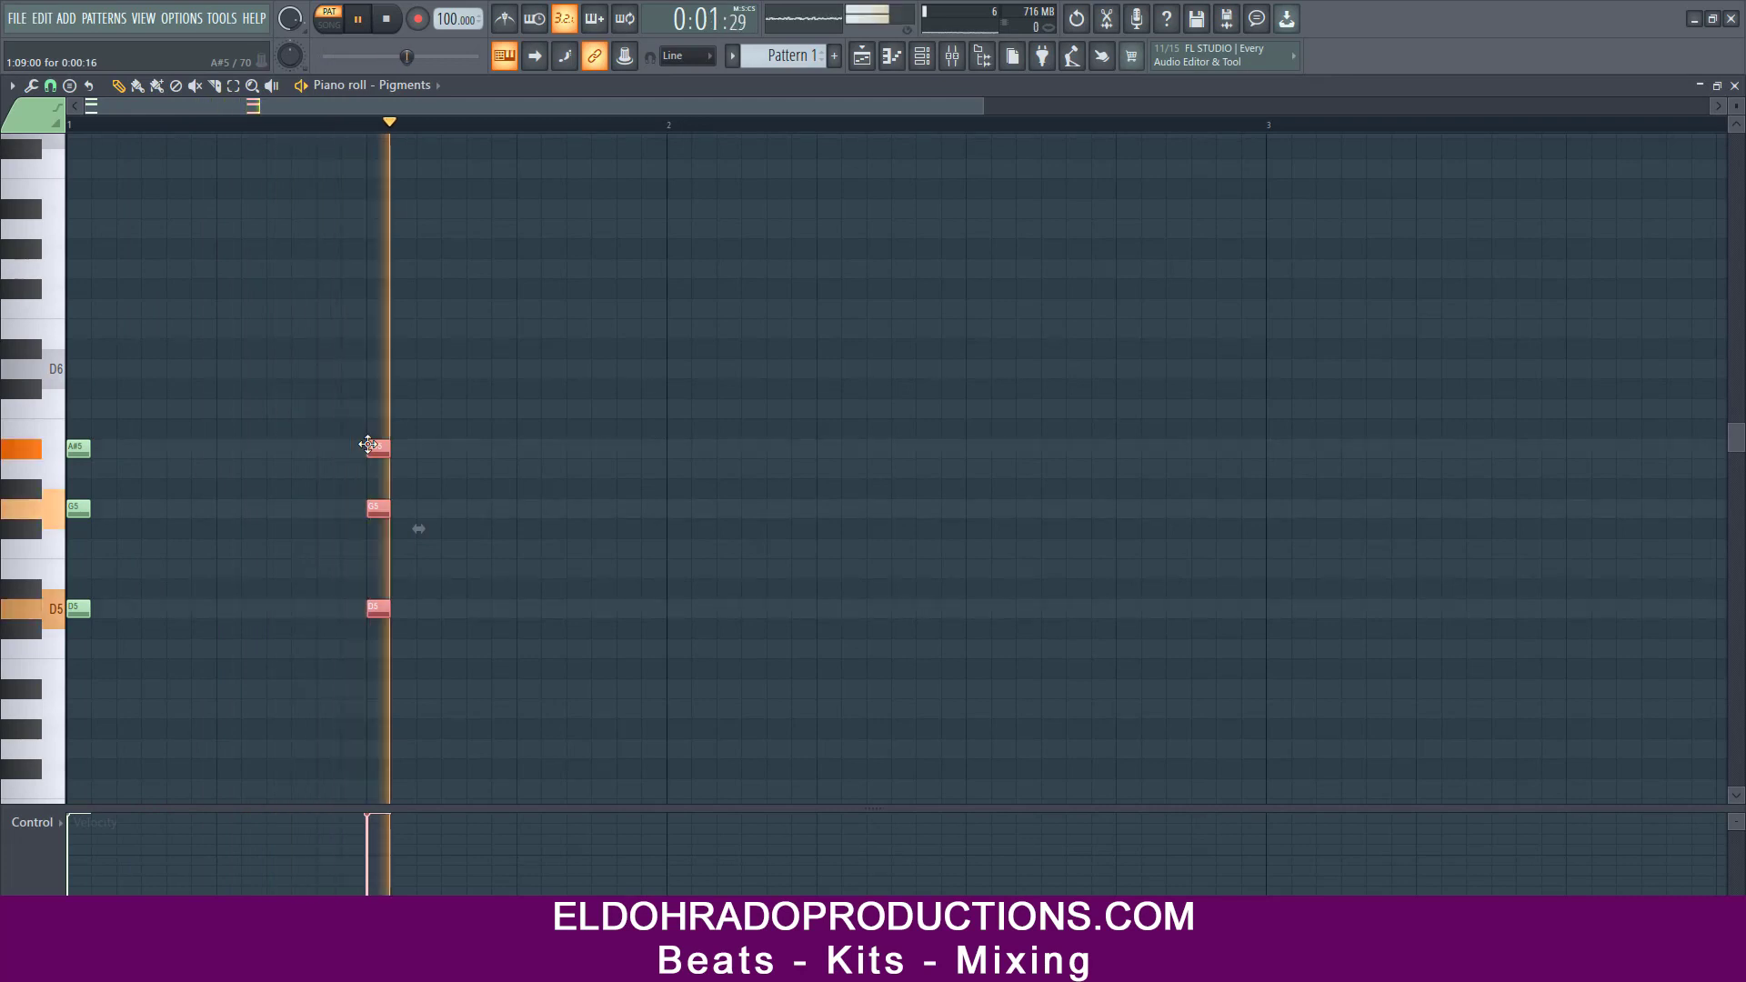
key("space")
left_click_drag(368, 444, 417, 444)
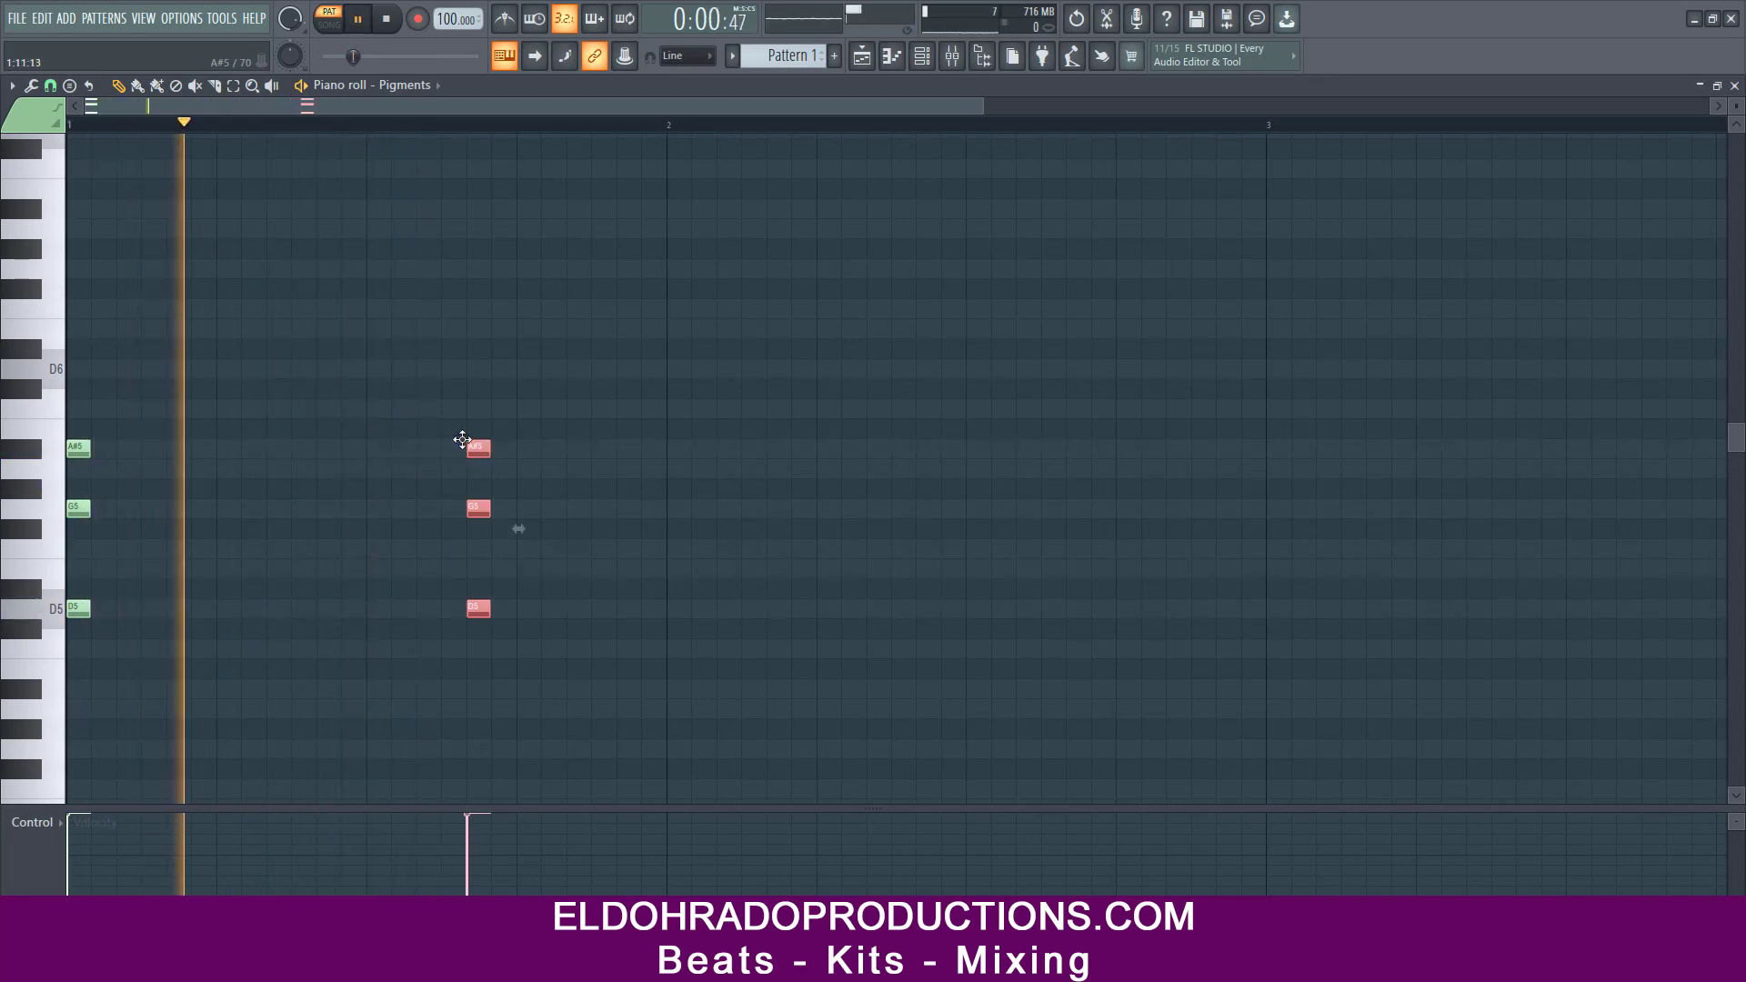
key("space")
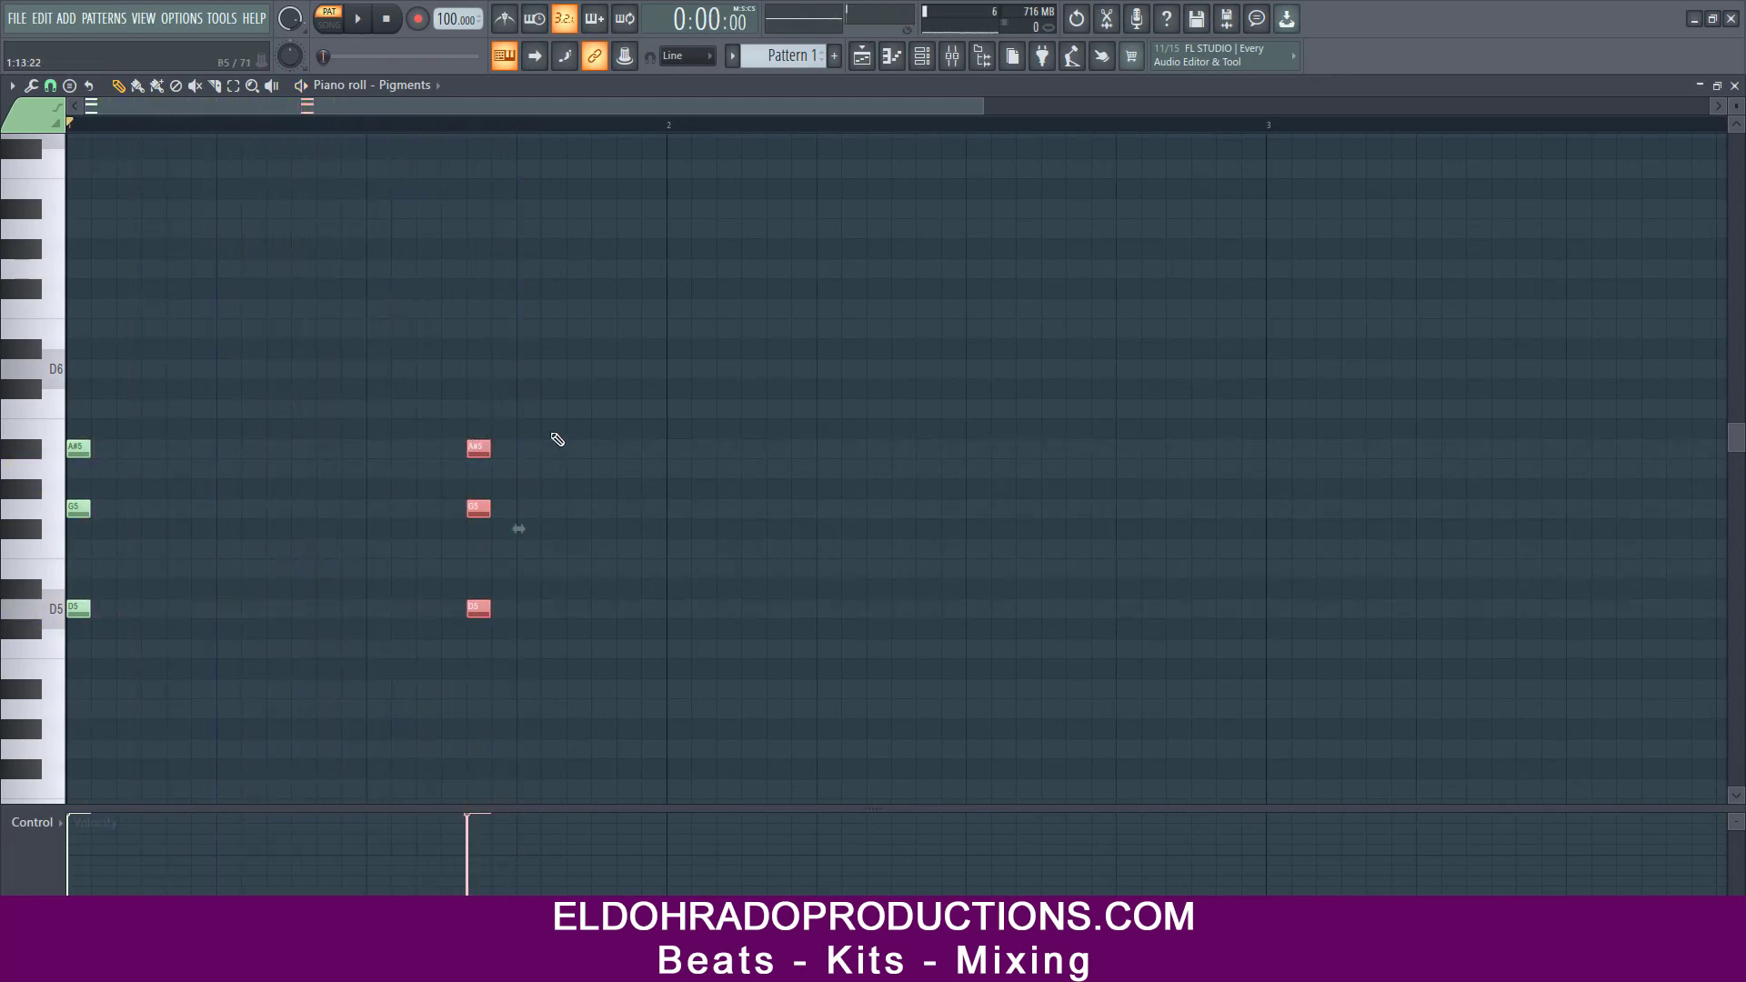
- Duplicate the second chord shortly after beat 4 and raise the copy two semitones to E5, A5 and C6
left_click_drag(478, 451, 554, 449)
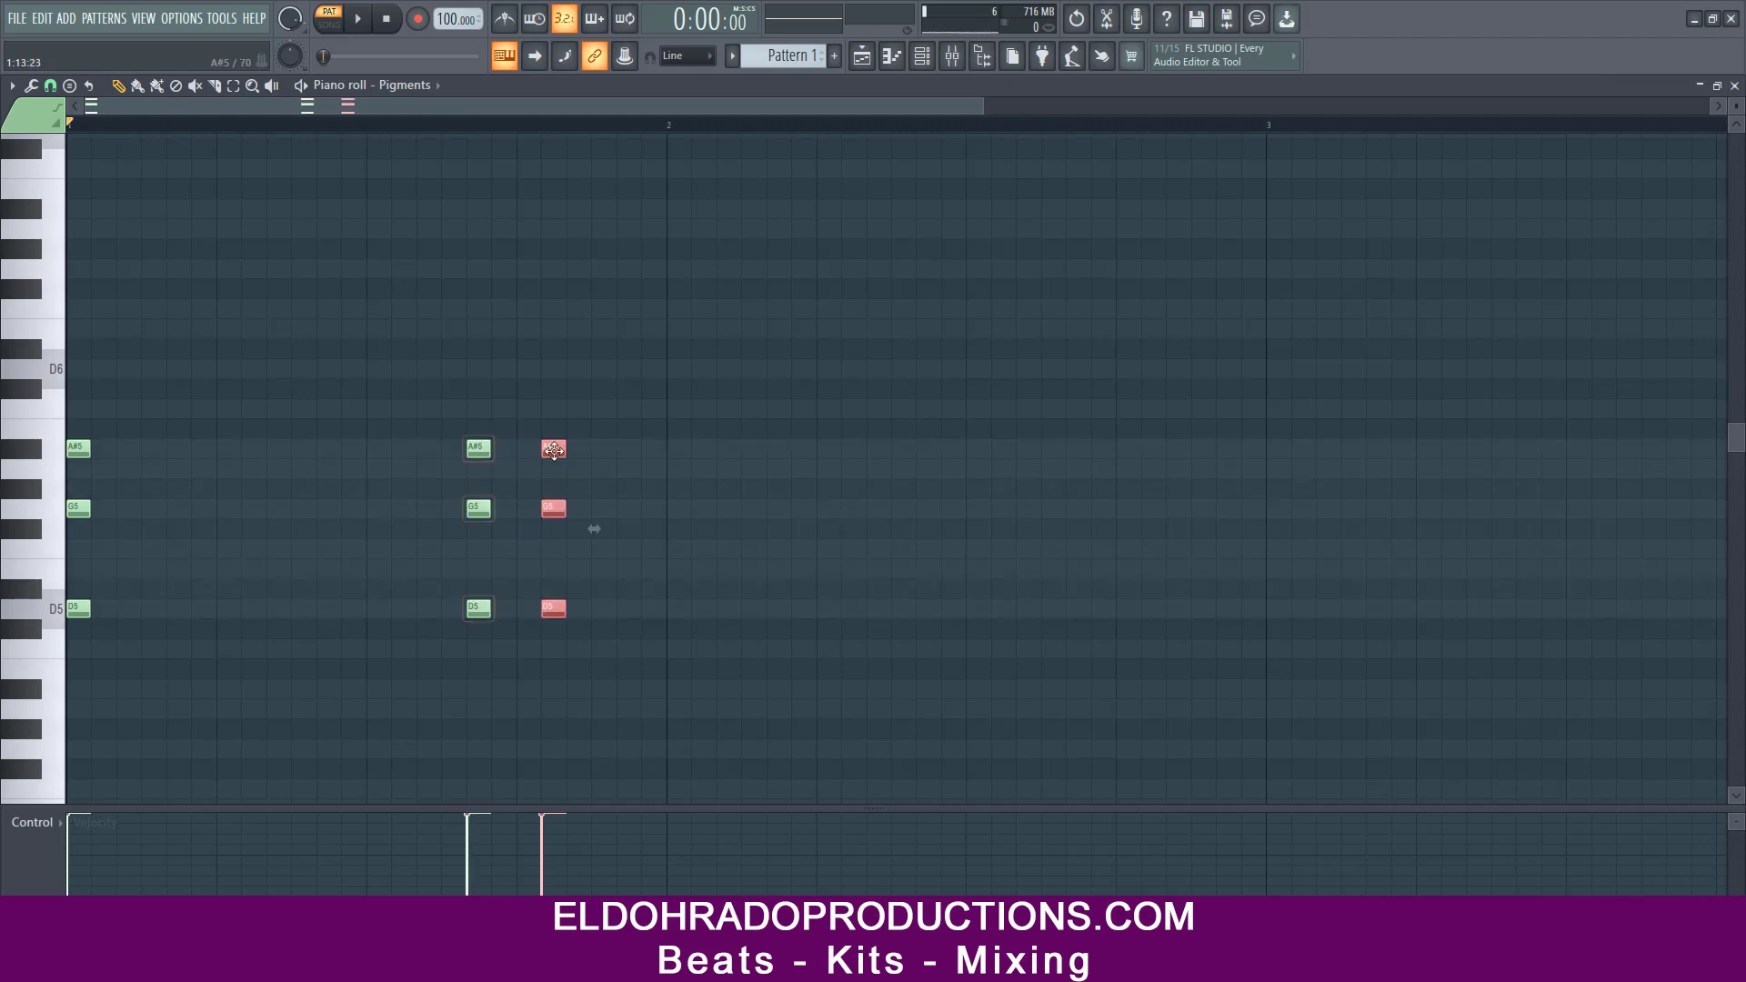
key("space")
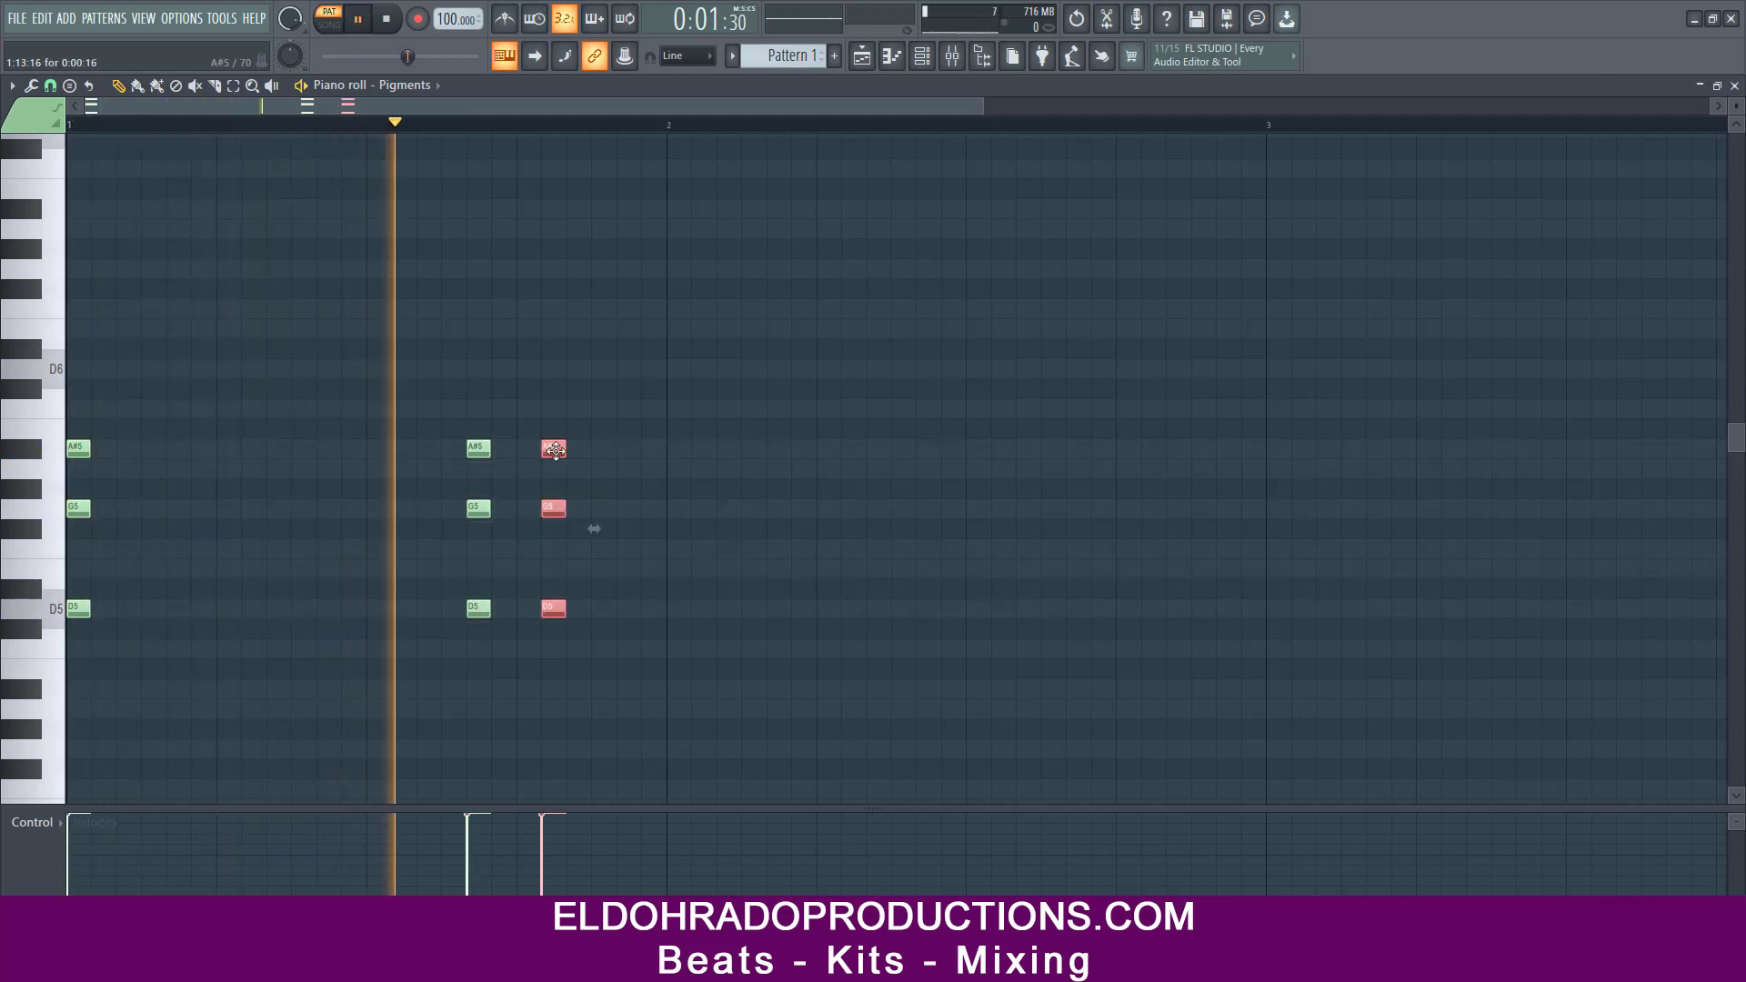
key("space")
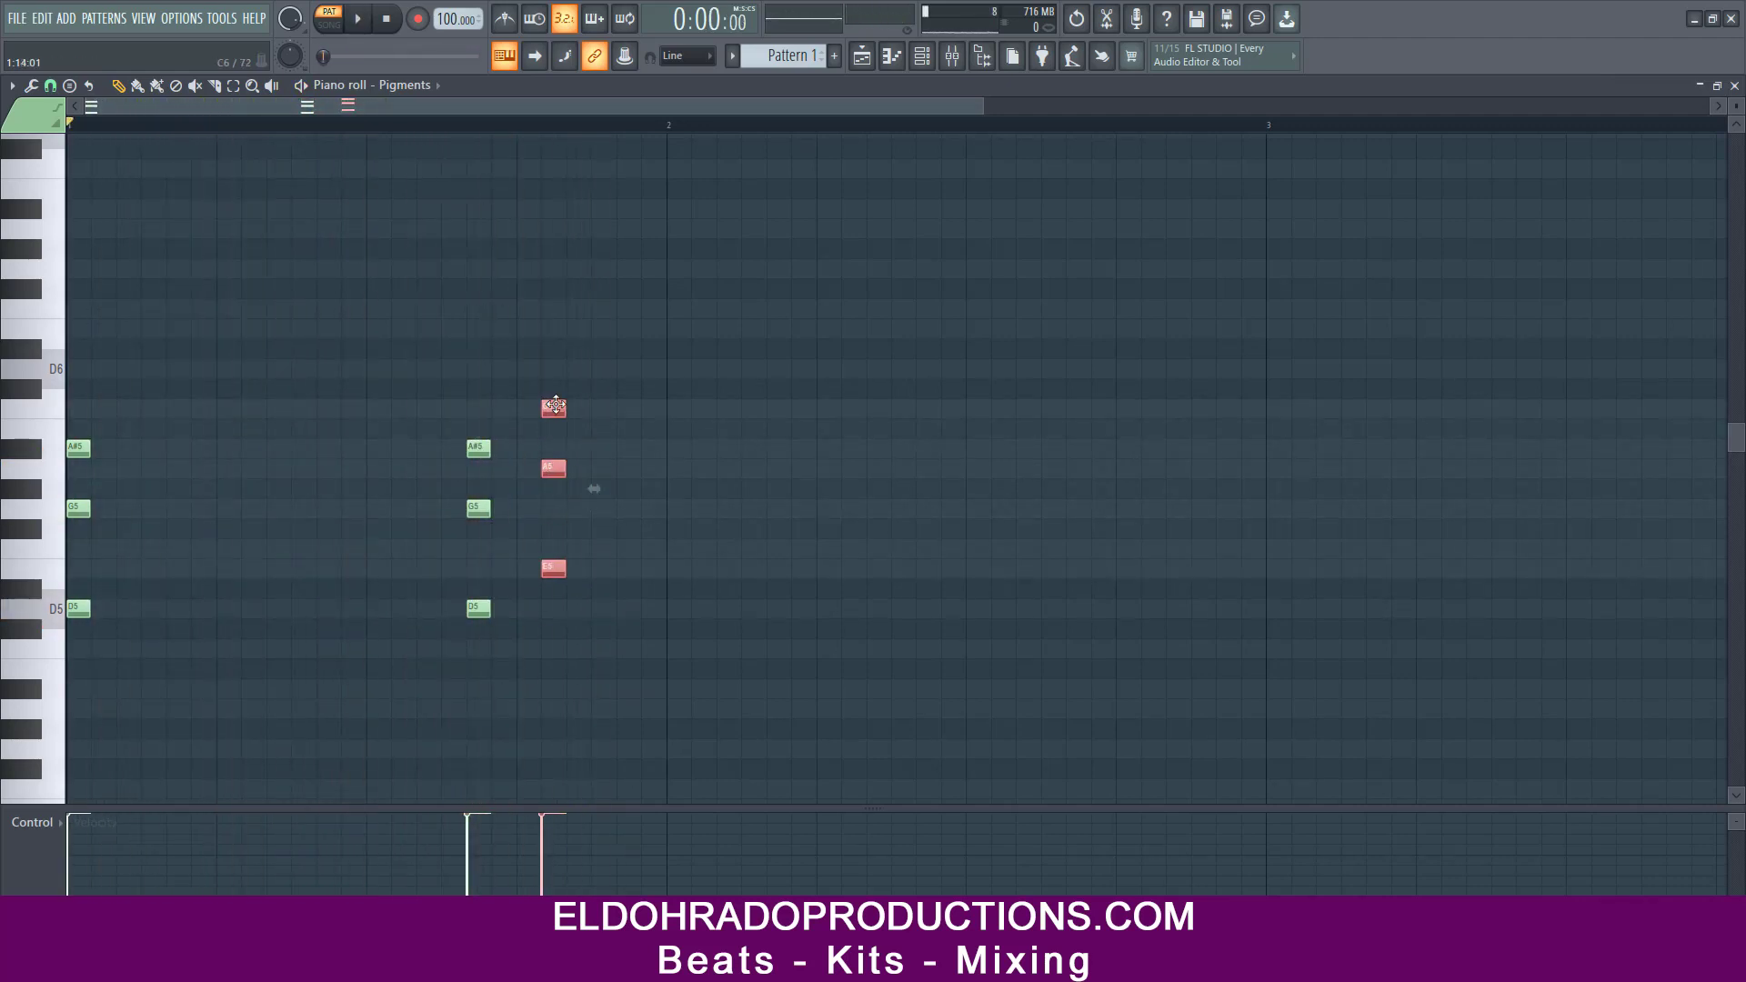
left_click(620, 436)
- Raise the project tempo to 105 BPM while auditioning the chord pattern
key("space")
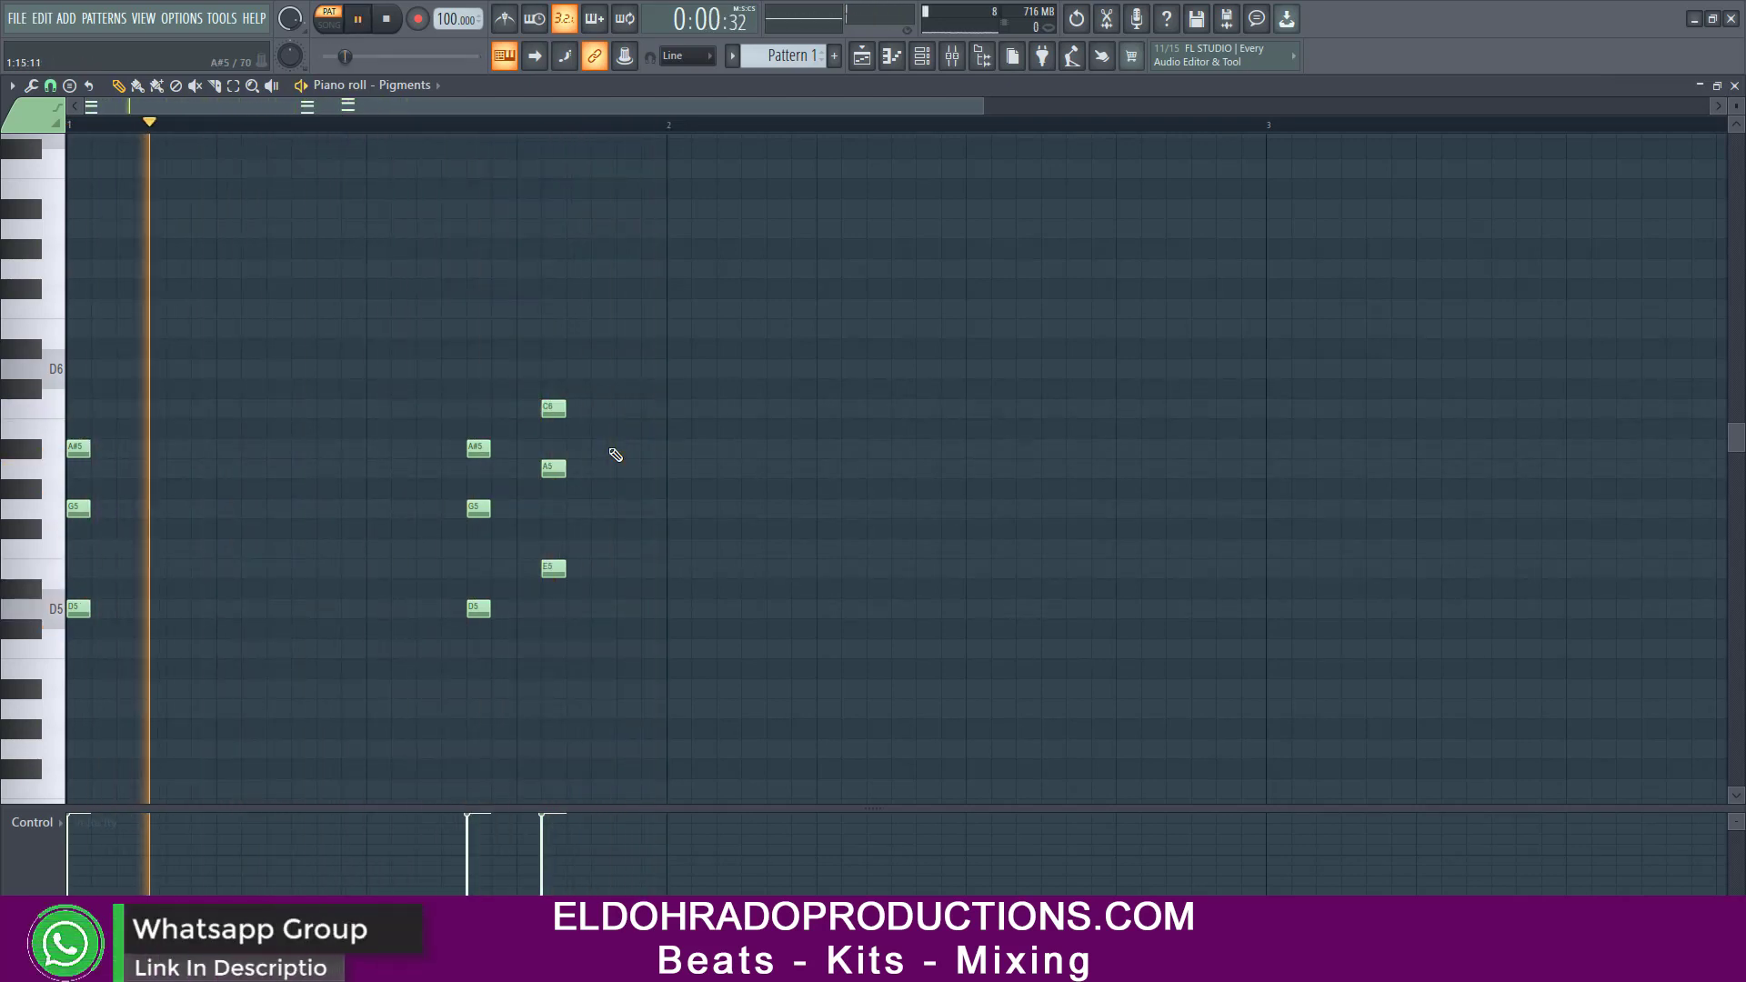
key("space")
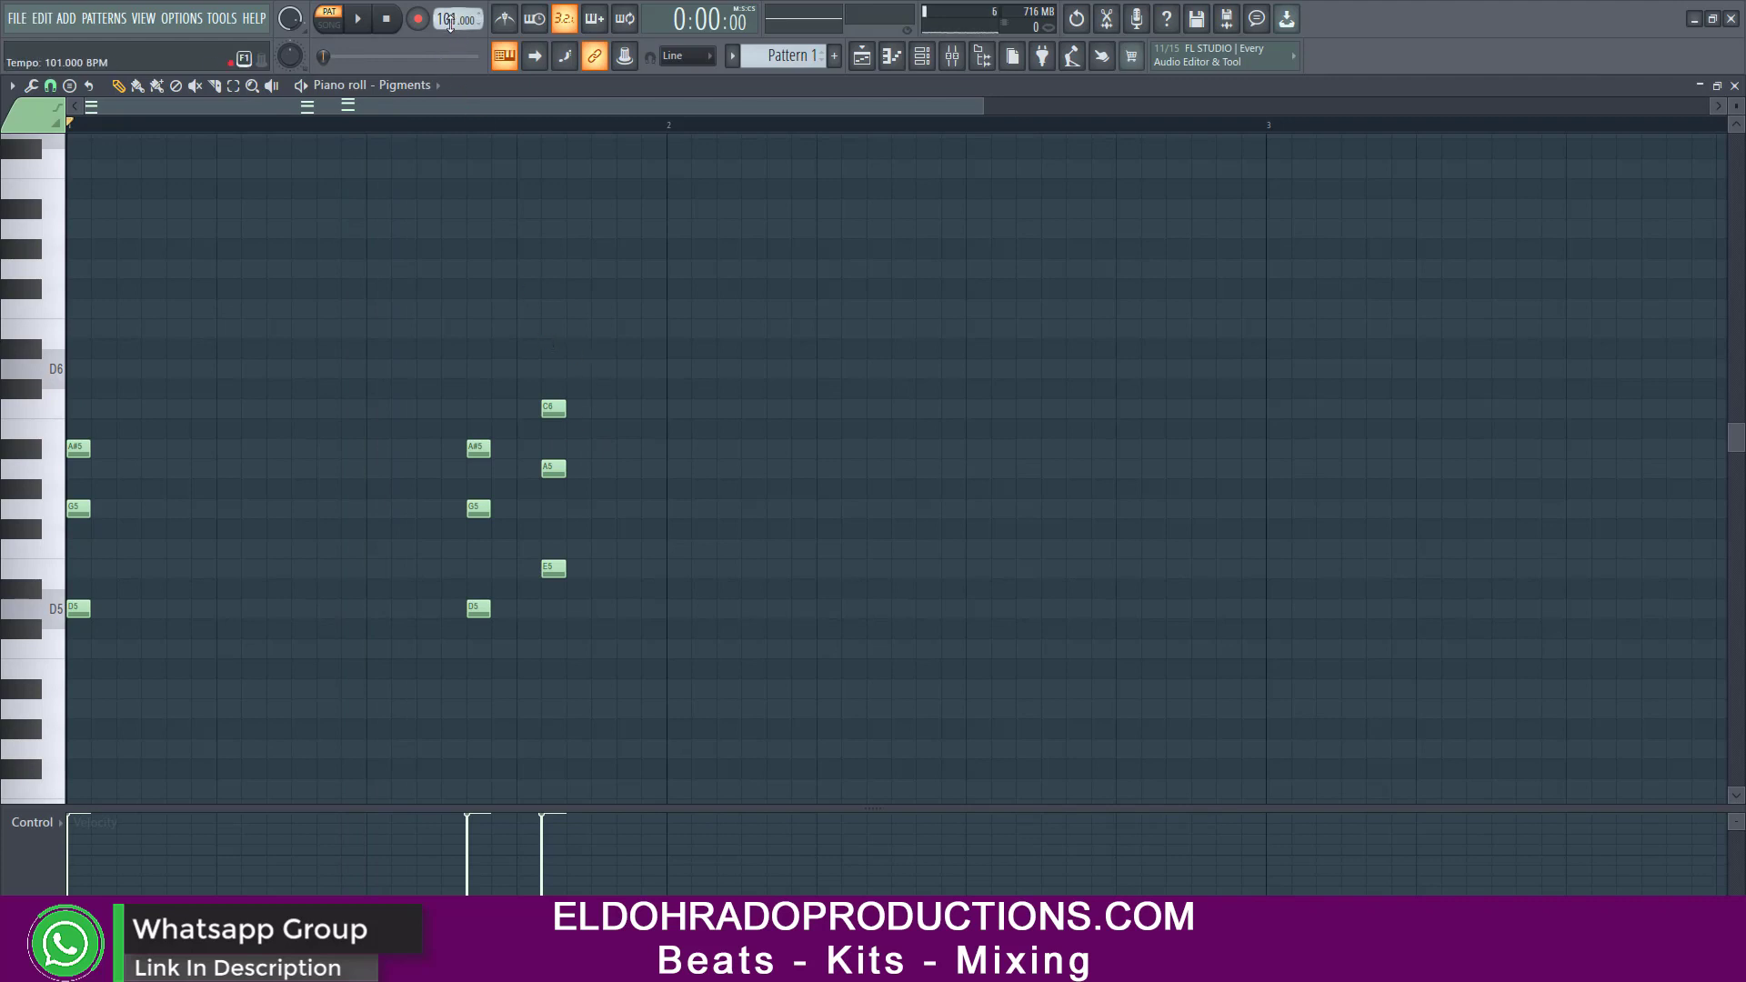
key("space")
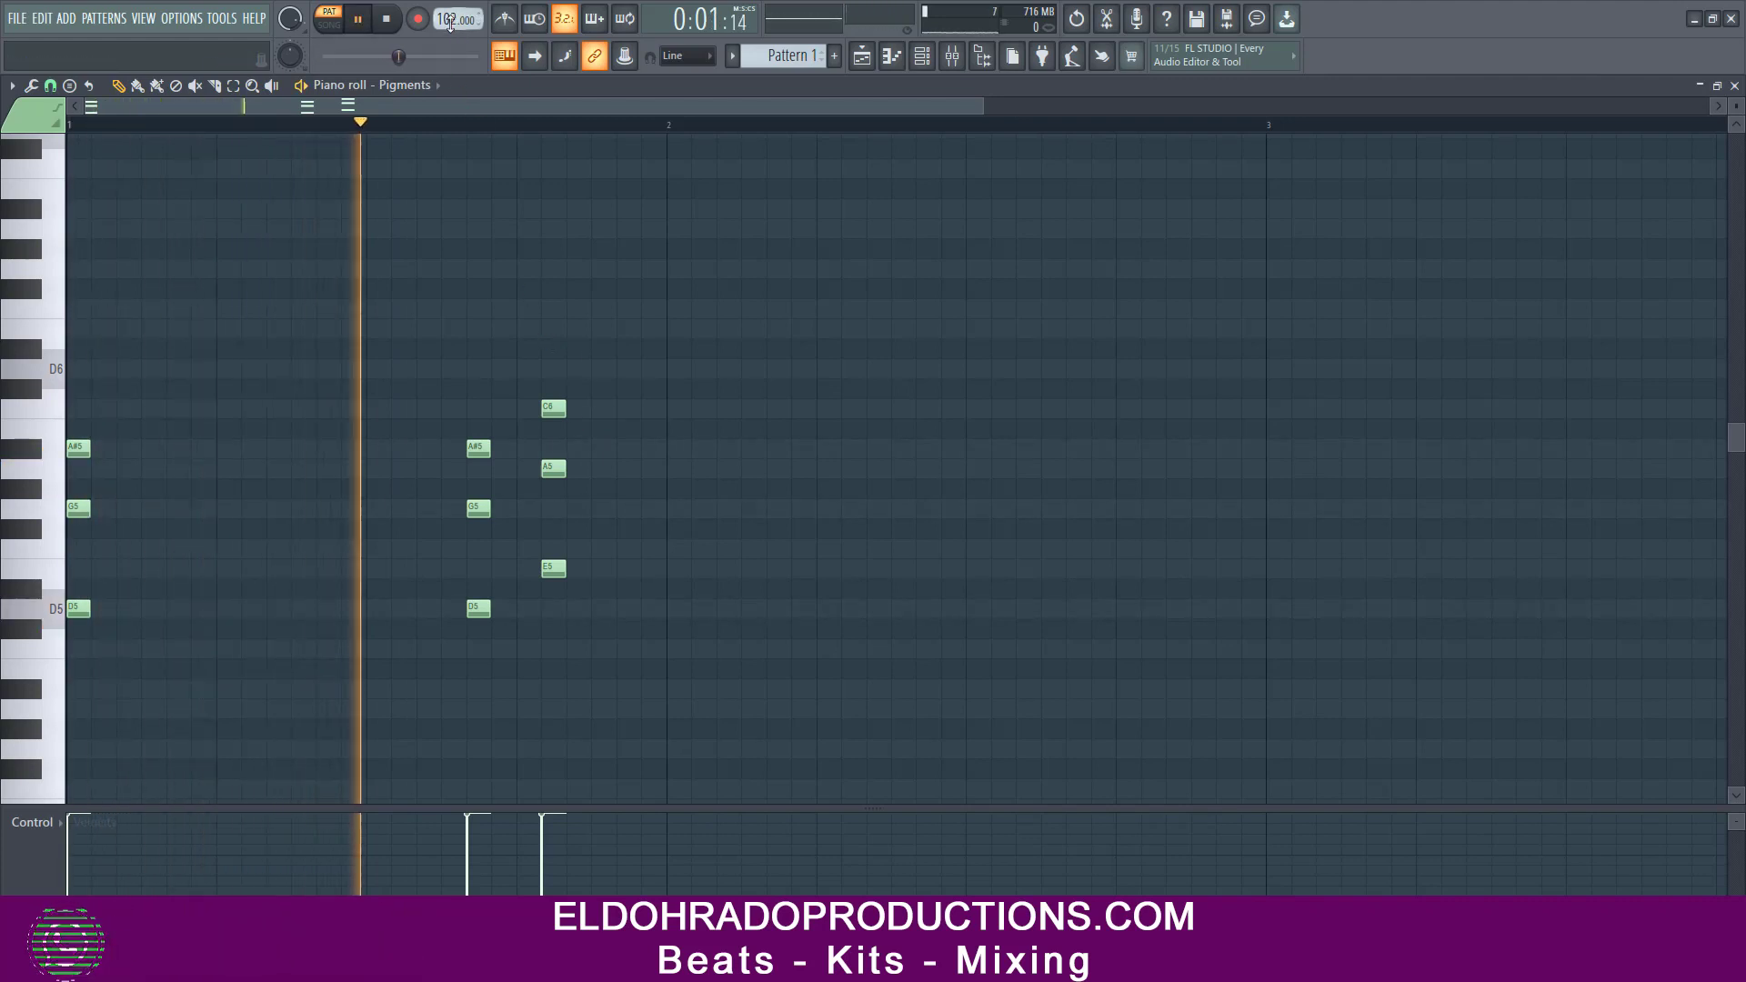
key("space")
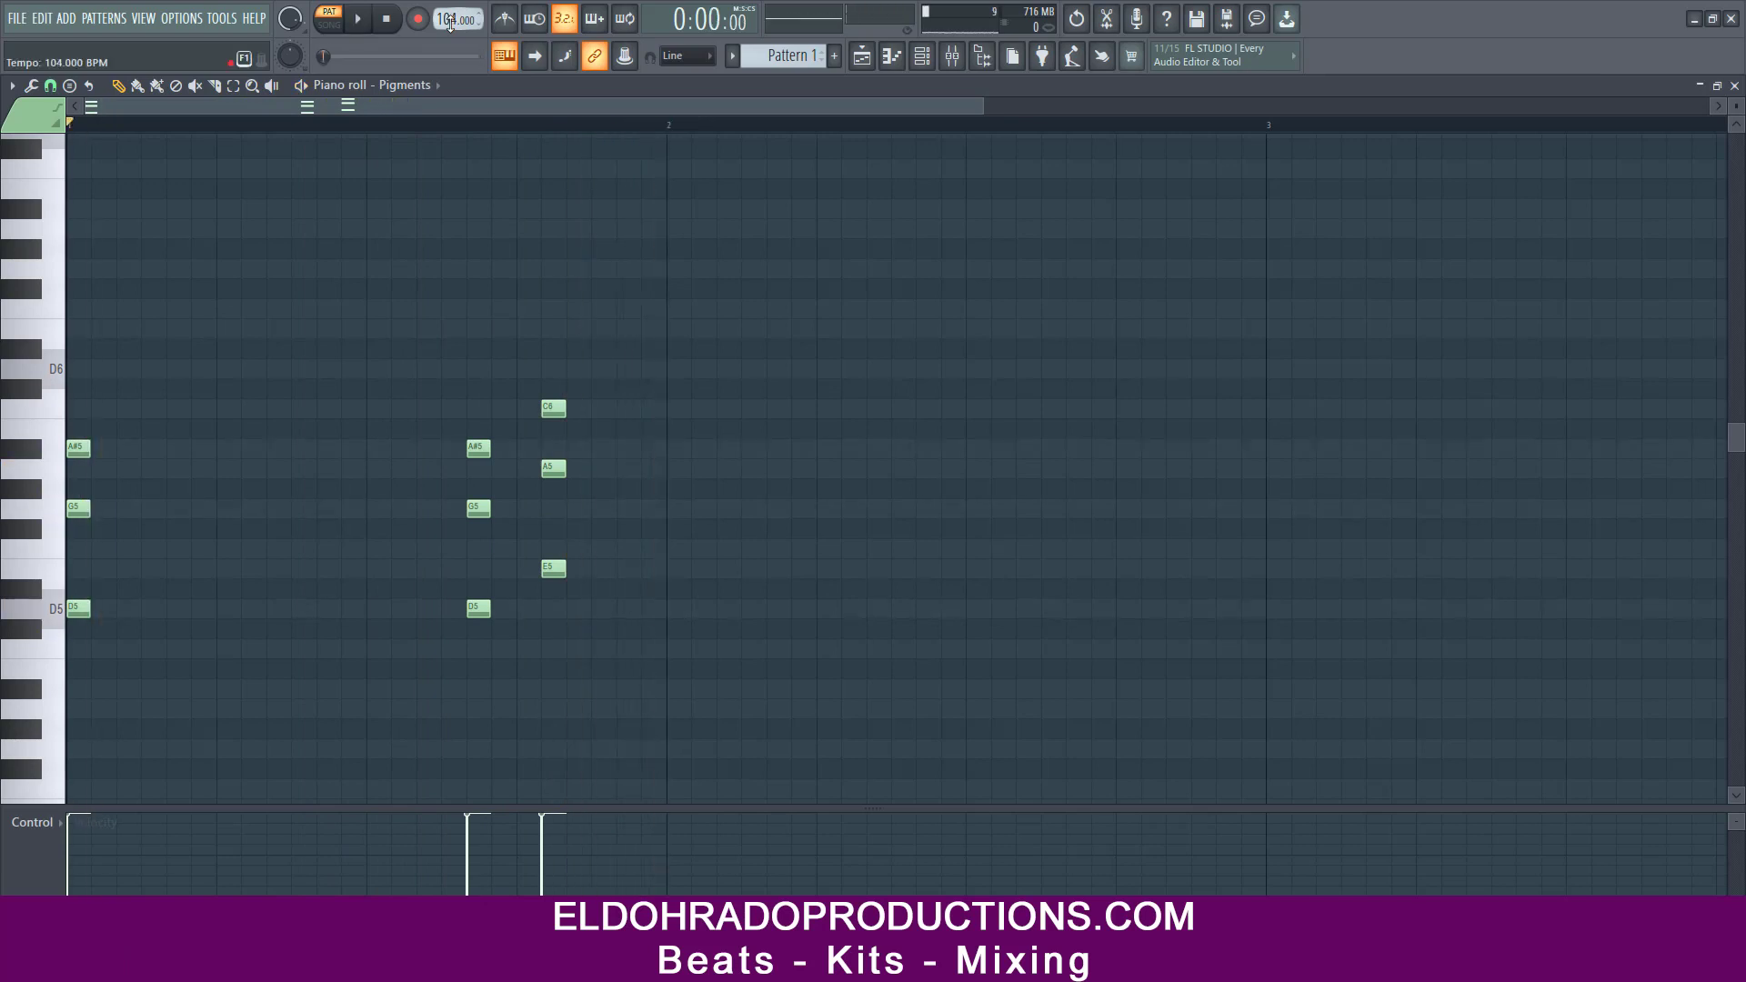
- Shift the E5, A5, C6 chord one snap division later and play the pattern with the metronome on
left_click_drag(565, 469, 546, 400)
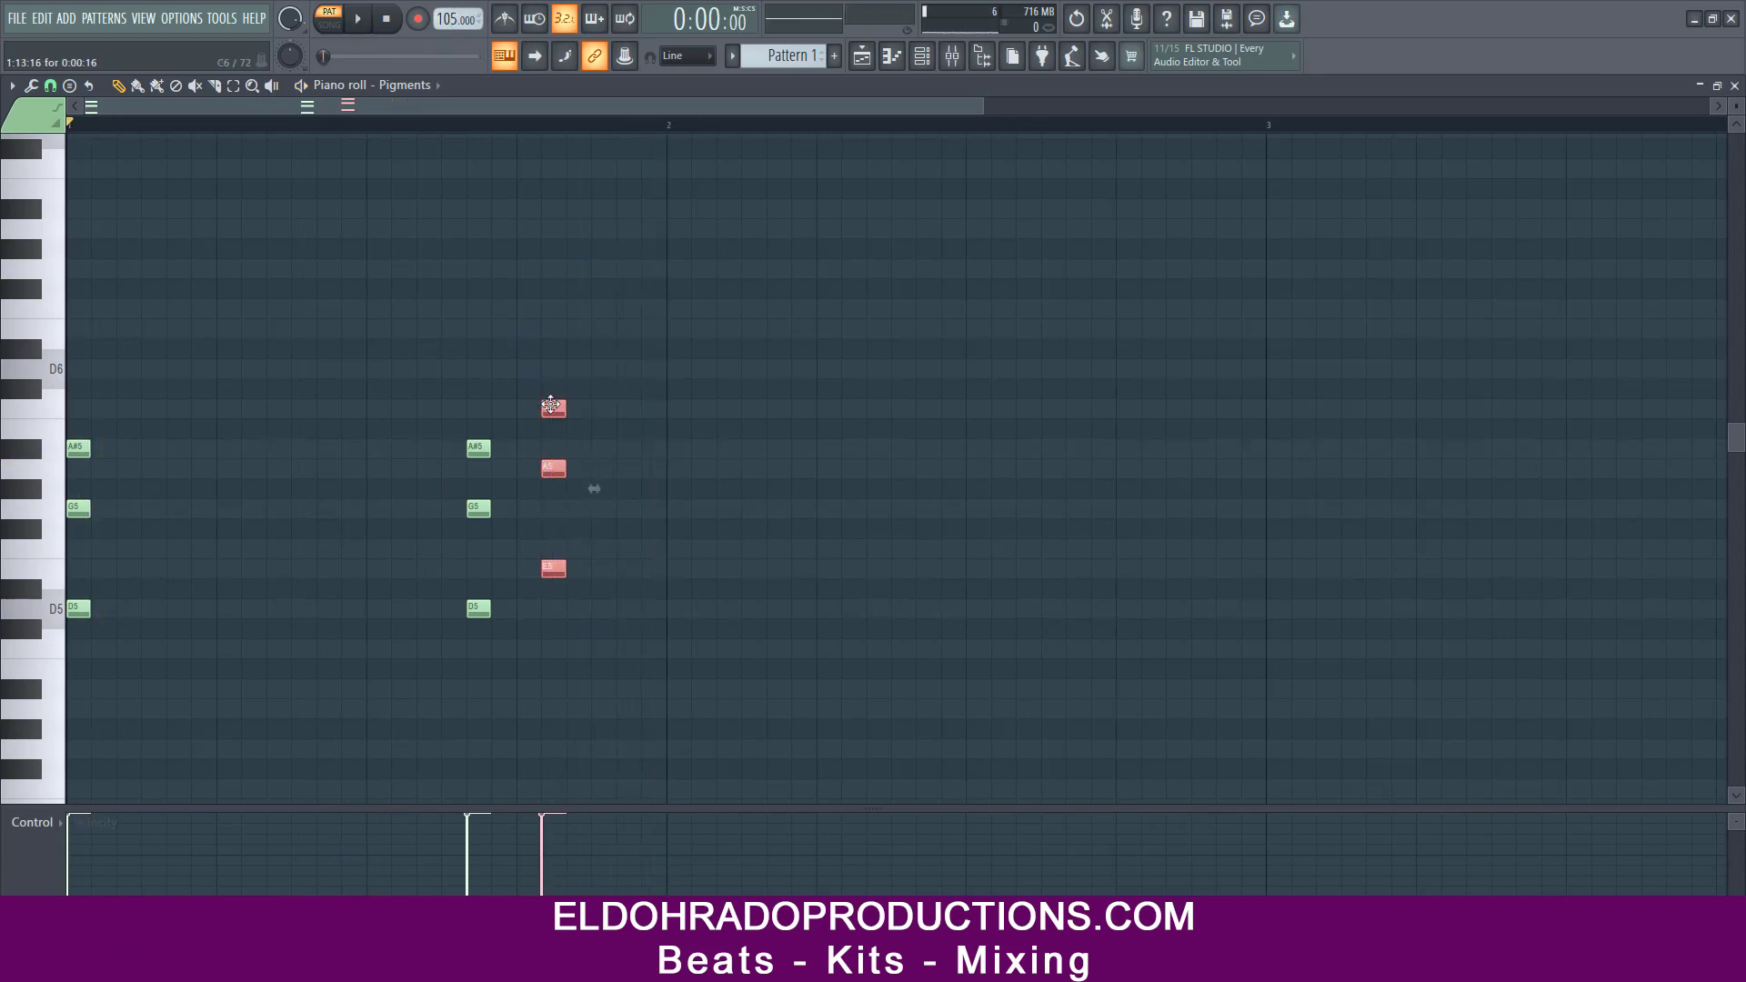
key("space")
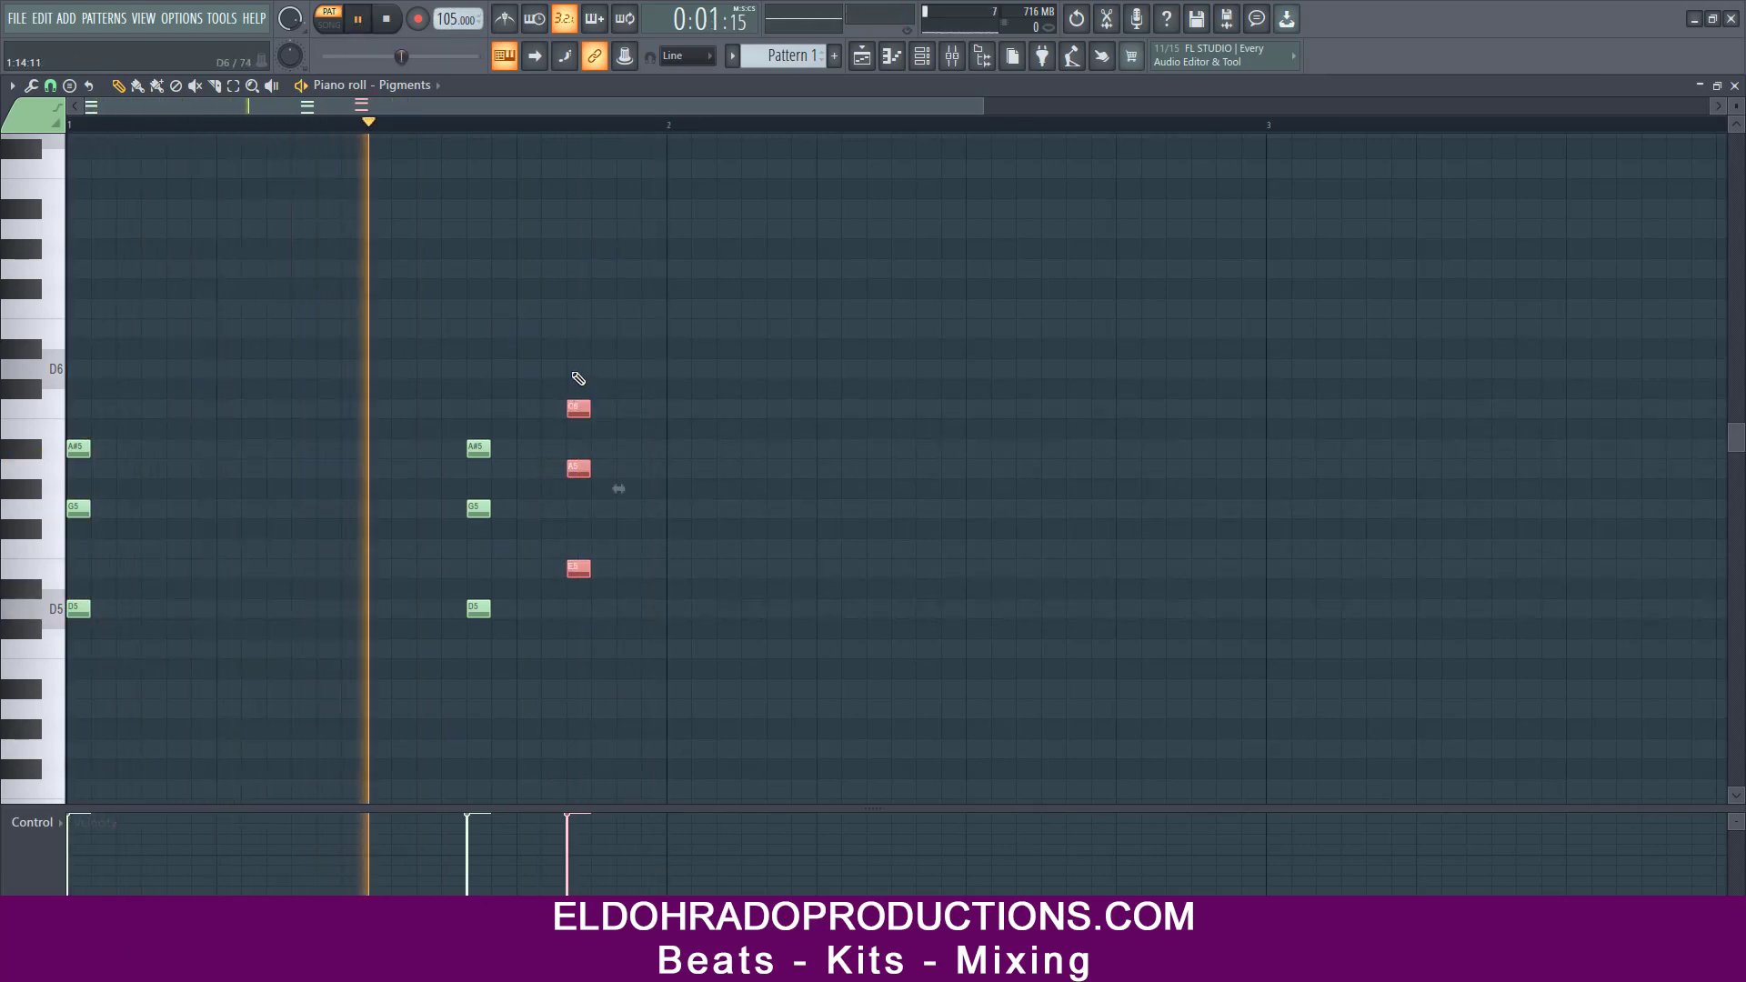
key("space")
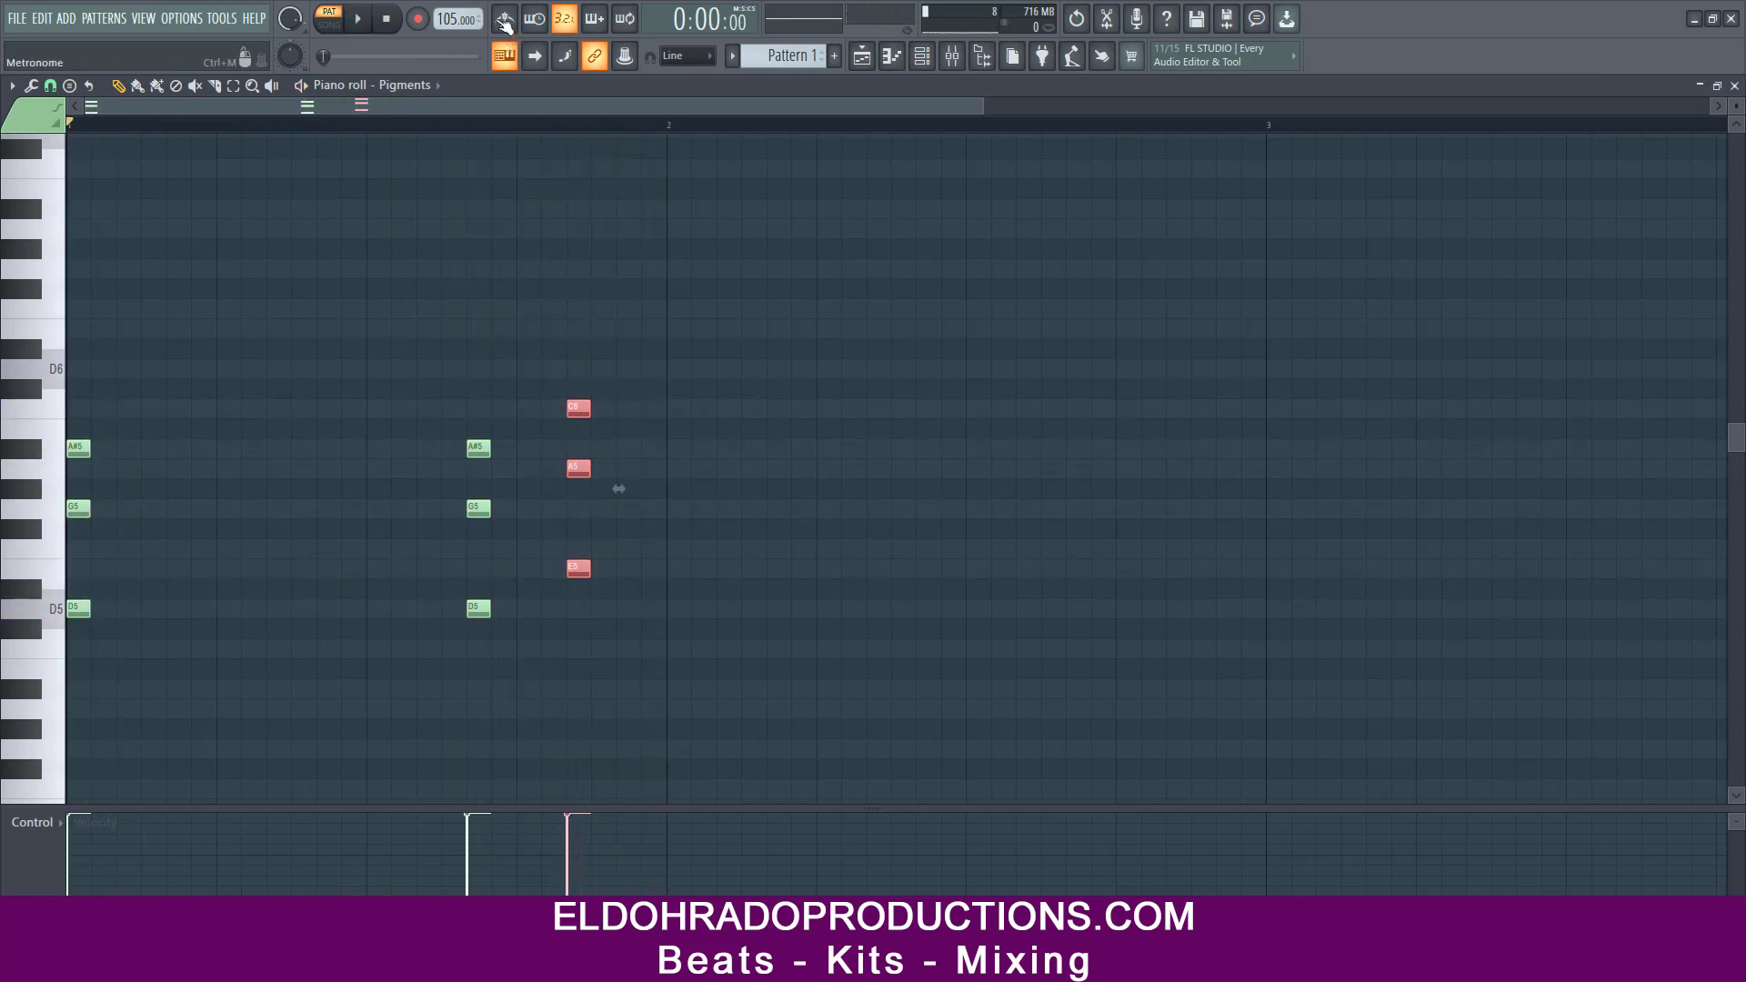
key("space")
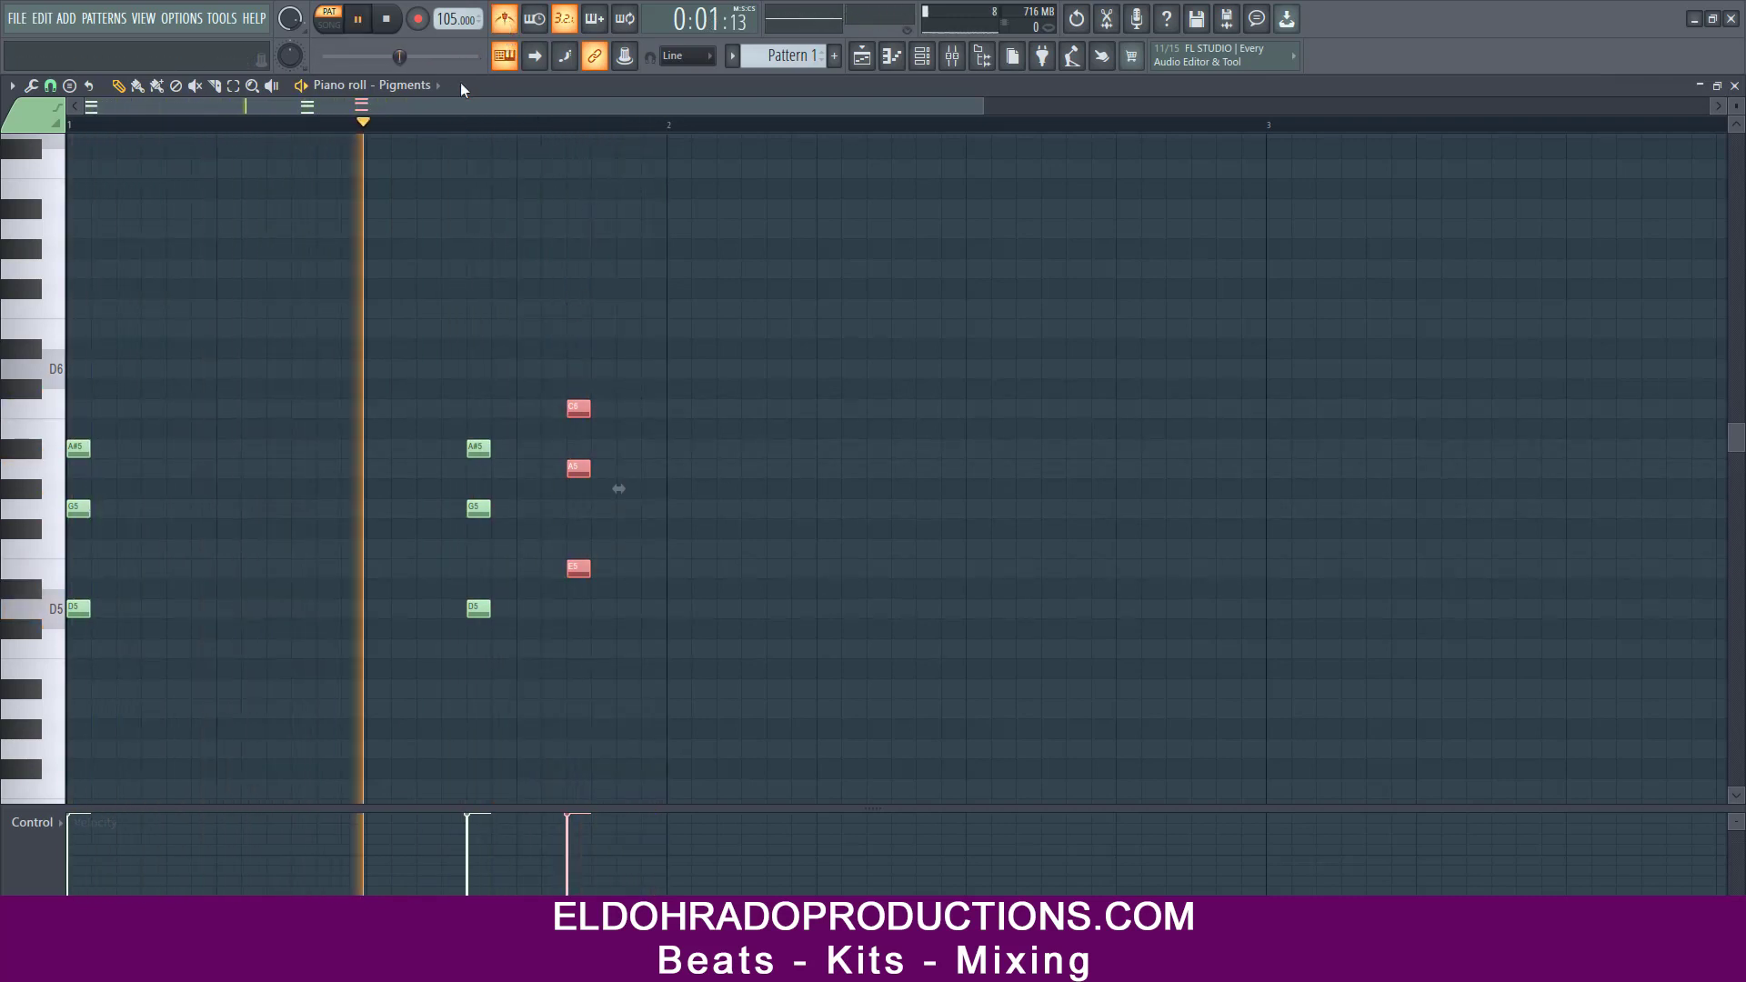
key("space")
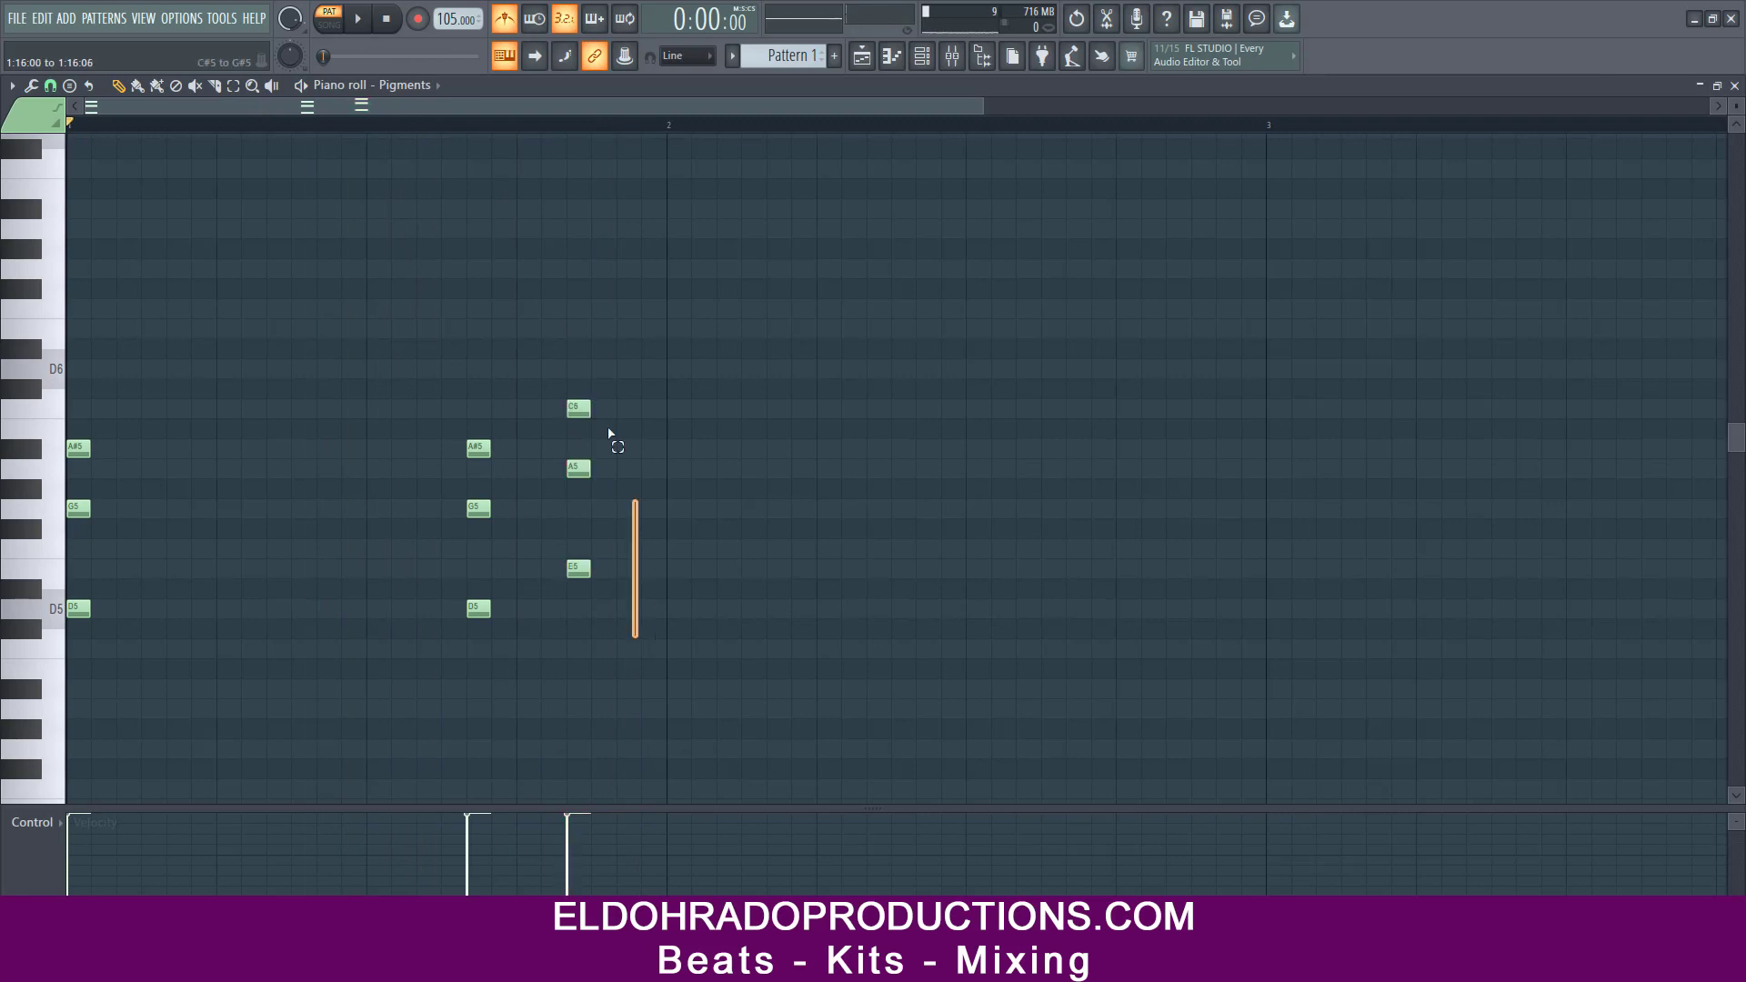
- Move the last two chords two snap divisions later so the second chord starts on beat 4, and audition the timing
left_click_drag(609, 434, 531, 448)
key("space")
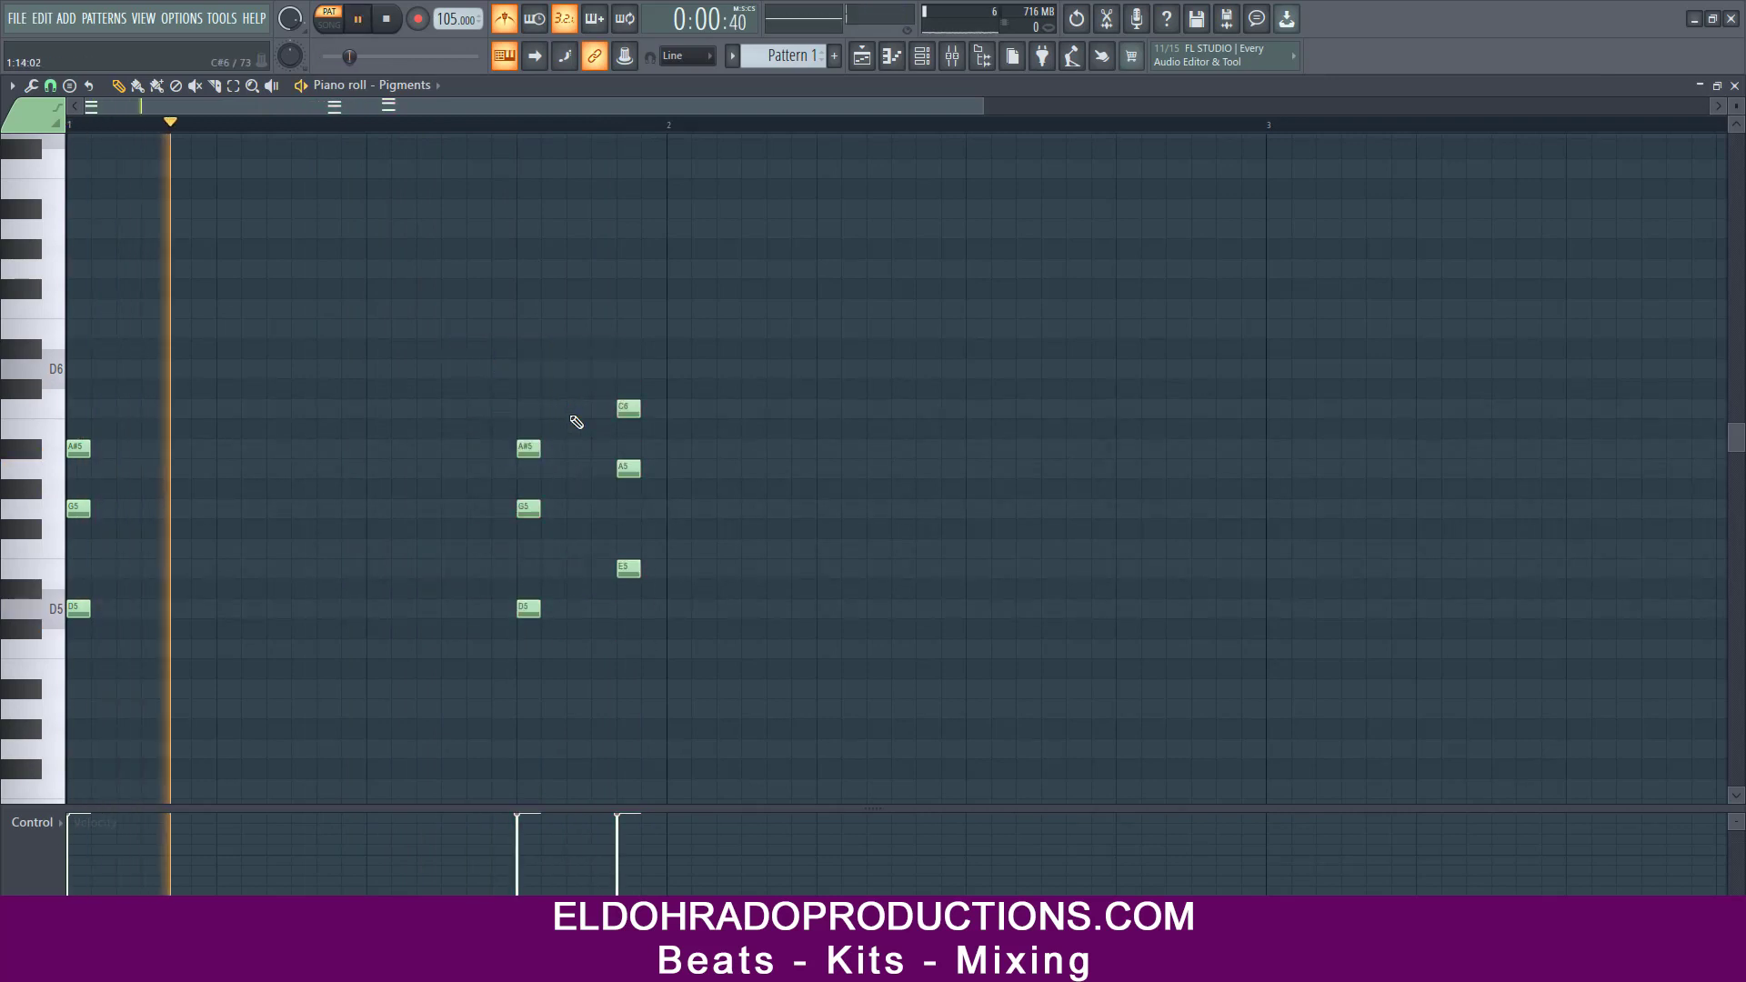
key("space")
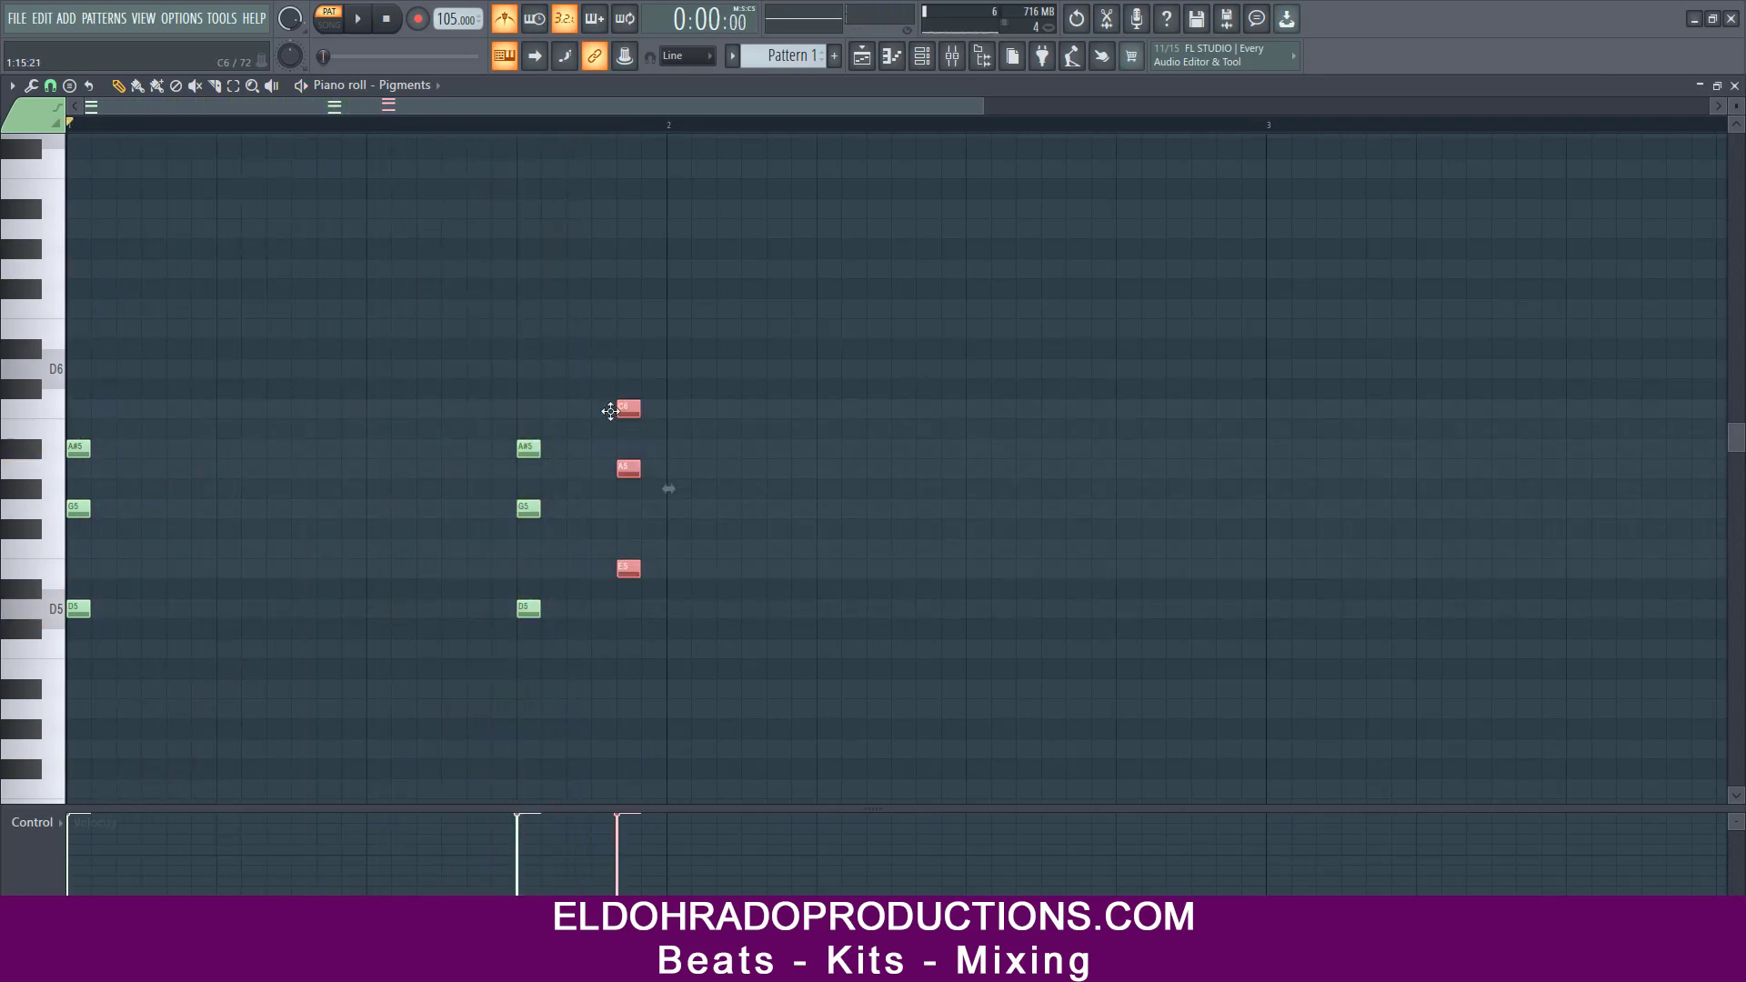
- Move the E5, A5, C6 chord to the midpoint of beat 4 and replay the pattern to check it
key("space")
left_click_drag(580, 411, 605, 411)
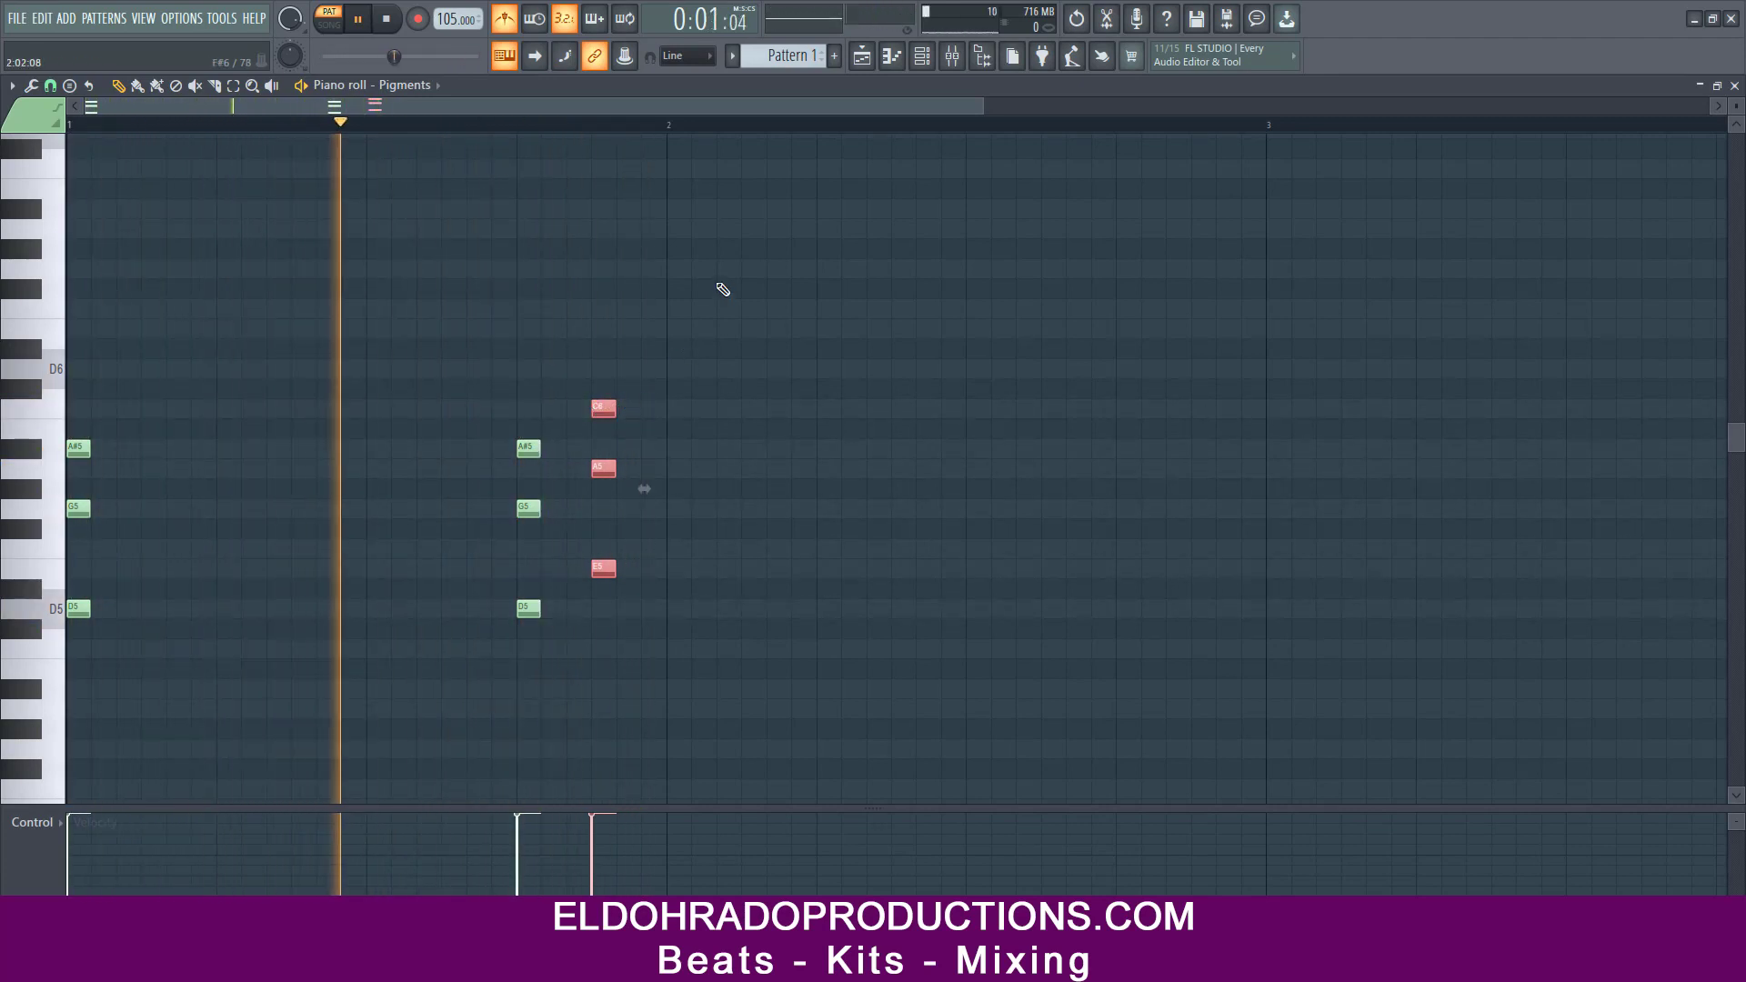
key("space")
scroll(723, 287, "down", 1)
scroll(488, 222, "up", 2)
key("space")
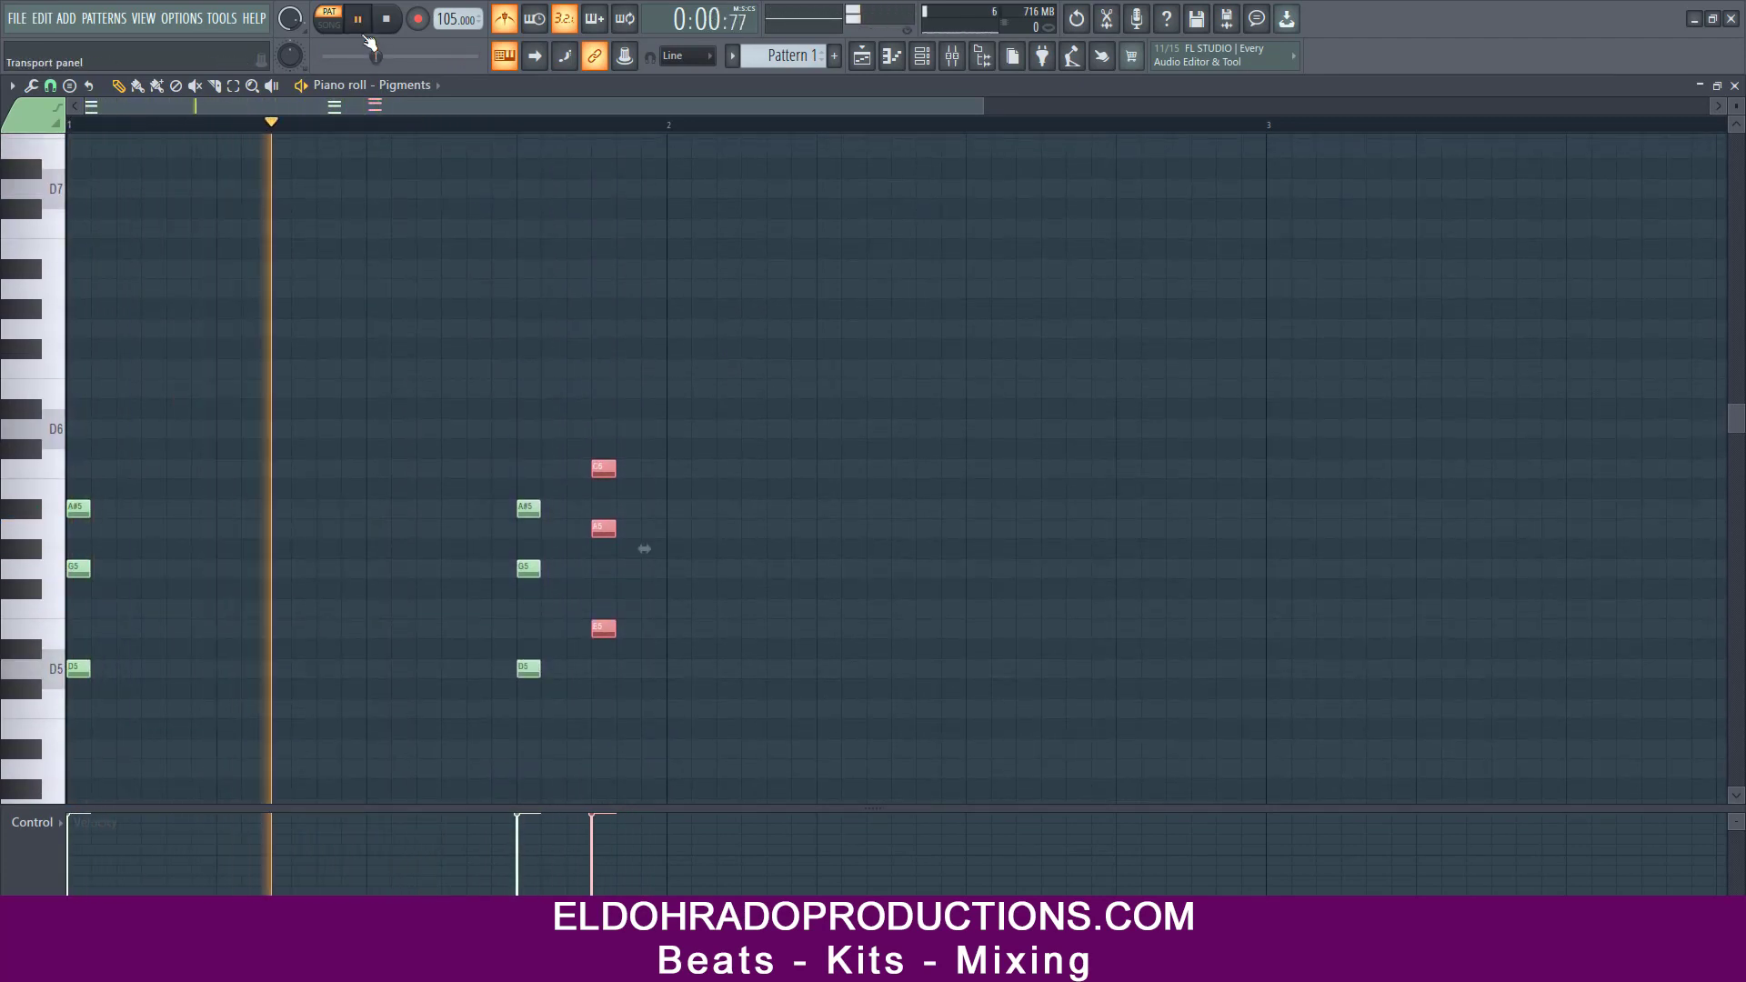
- Turn the metronome off and replay the bar 1 chord pattern
left_click(329, 24)
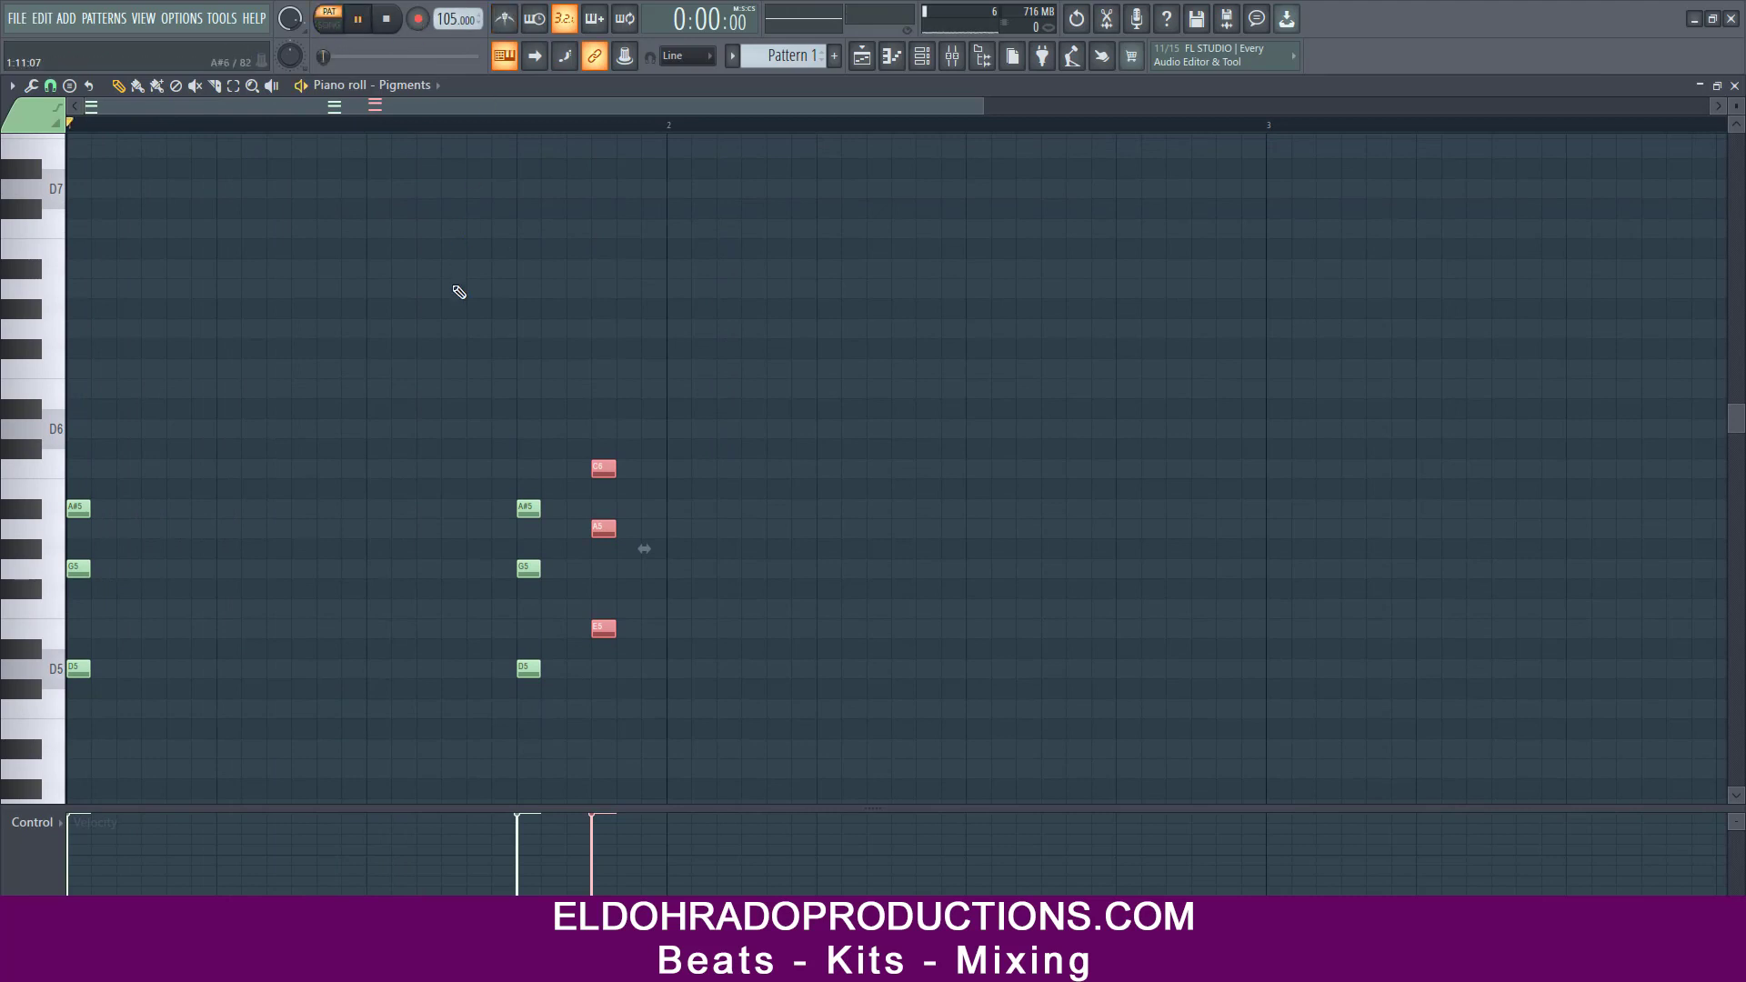
key("space")
scroll(459, 293, "down", 3)
scroll(459, 297, "up", 2)
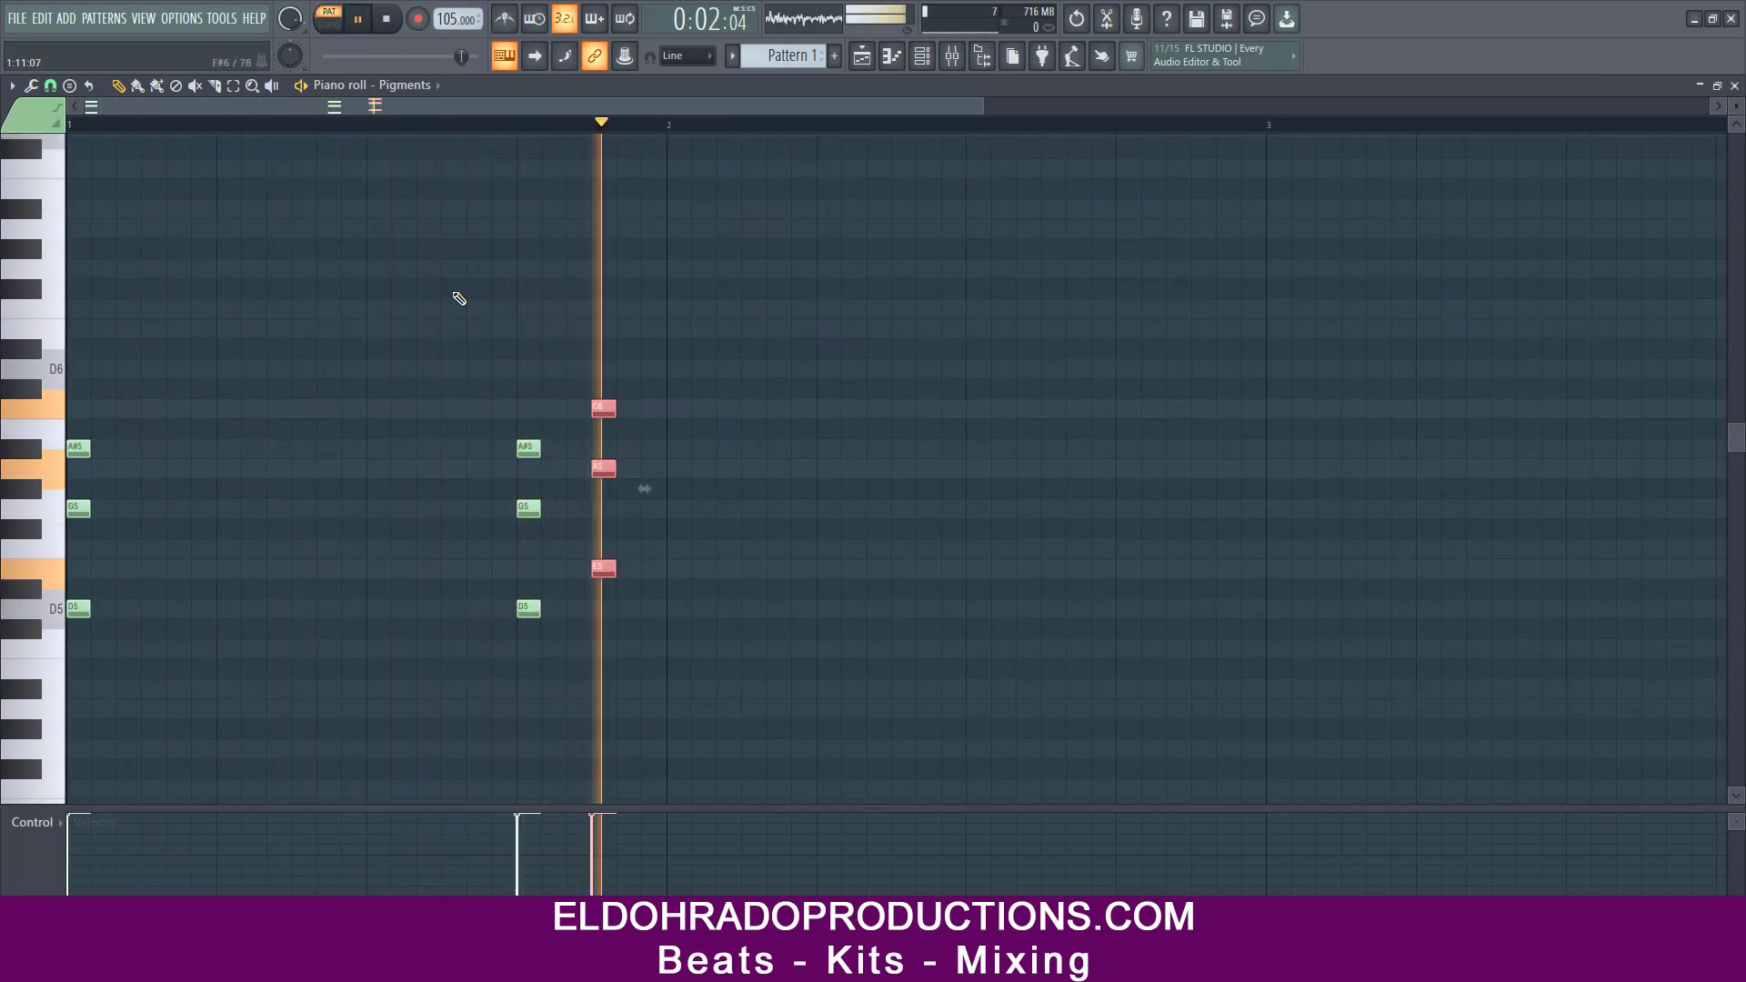
key("space")
- Copy the three bar 1 chords into bar 2, transpose the copies up three semitones and audition them
left_click_drag(676, 710, 66, 281)
left_click_drag(82, 447, 685, 452)
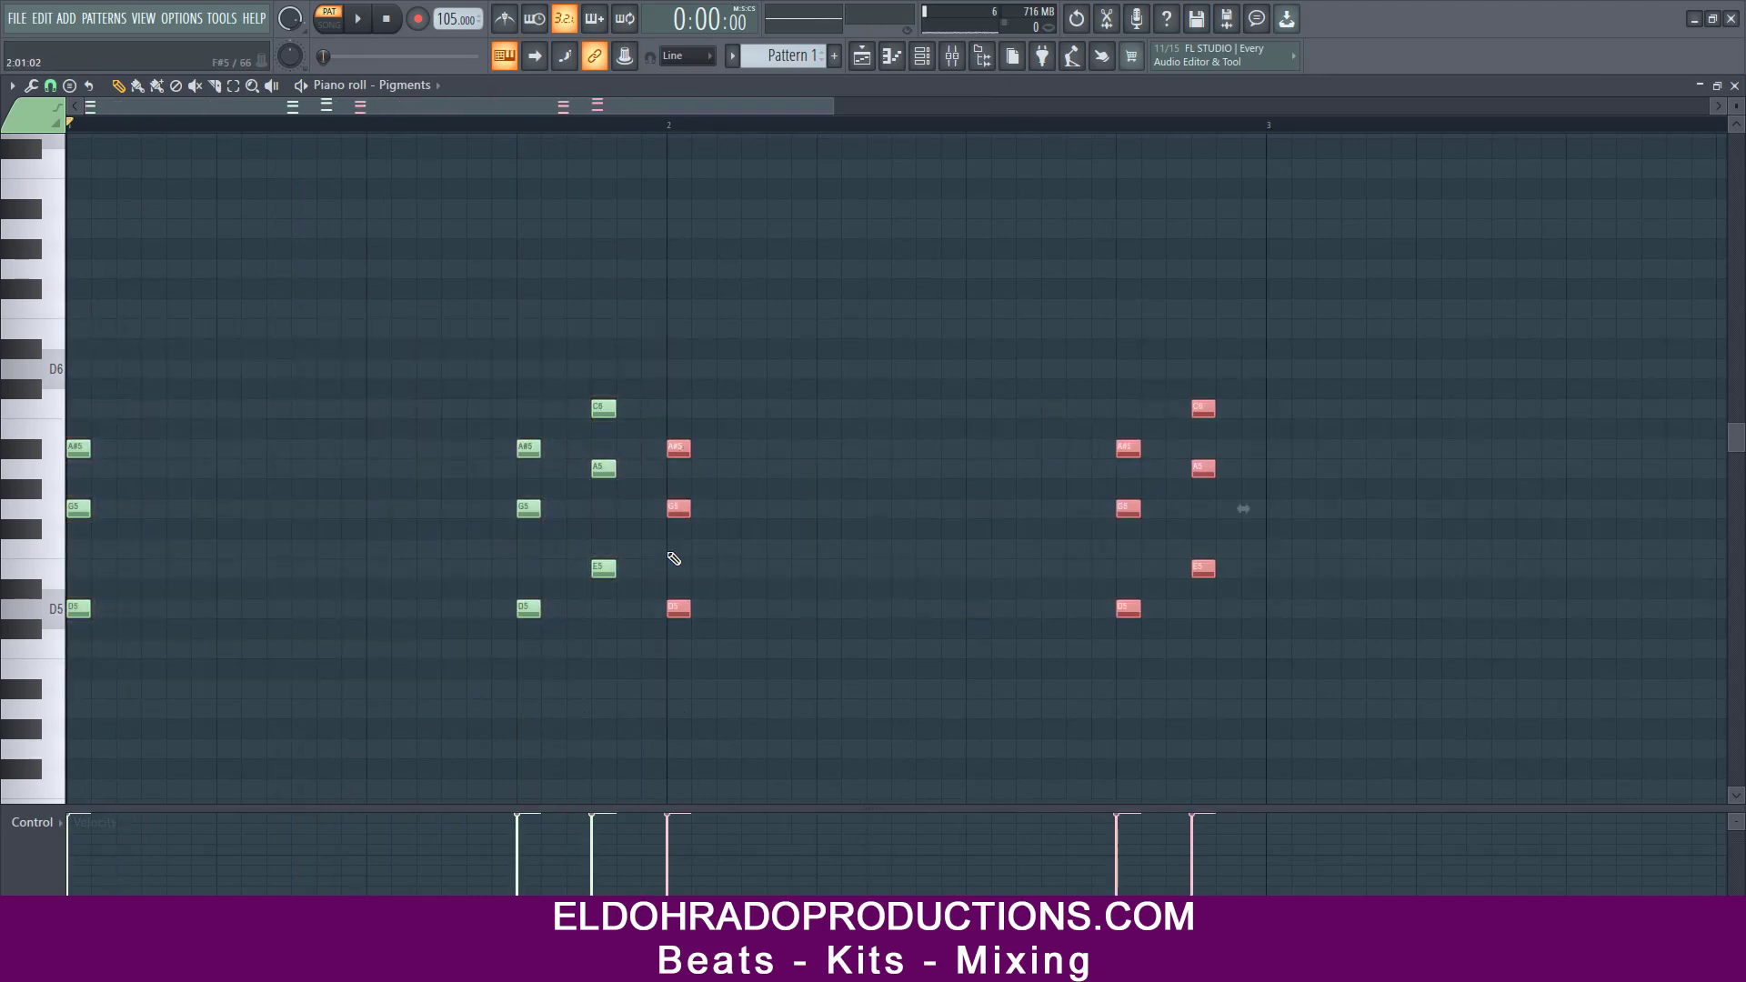
left_click_drag(677, 612, 678, 570)
left_click(753, 506)
key("space")
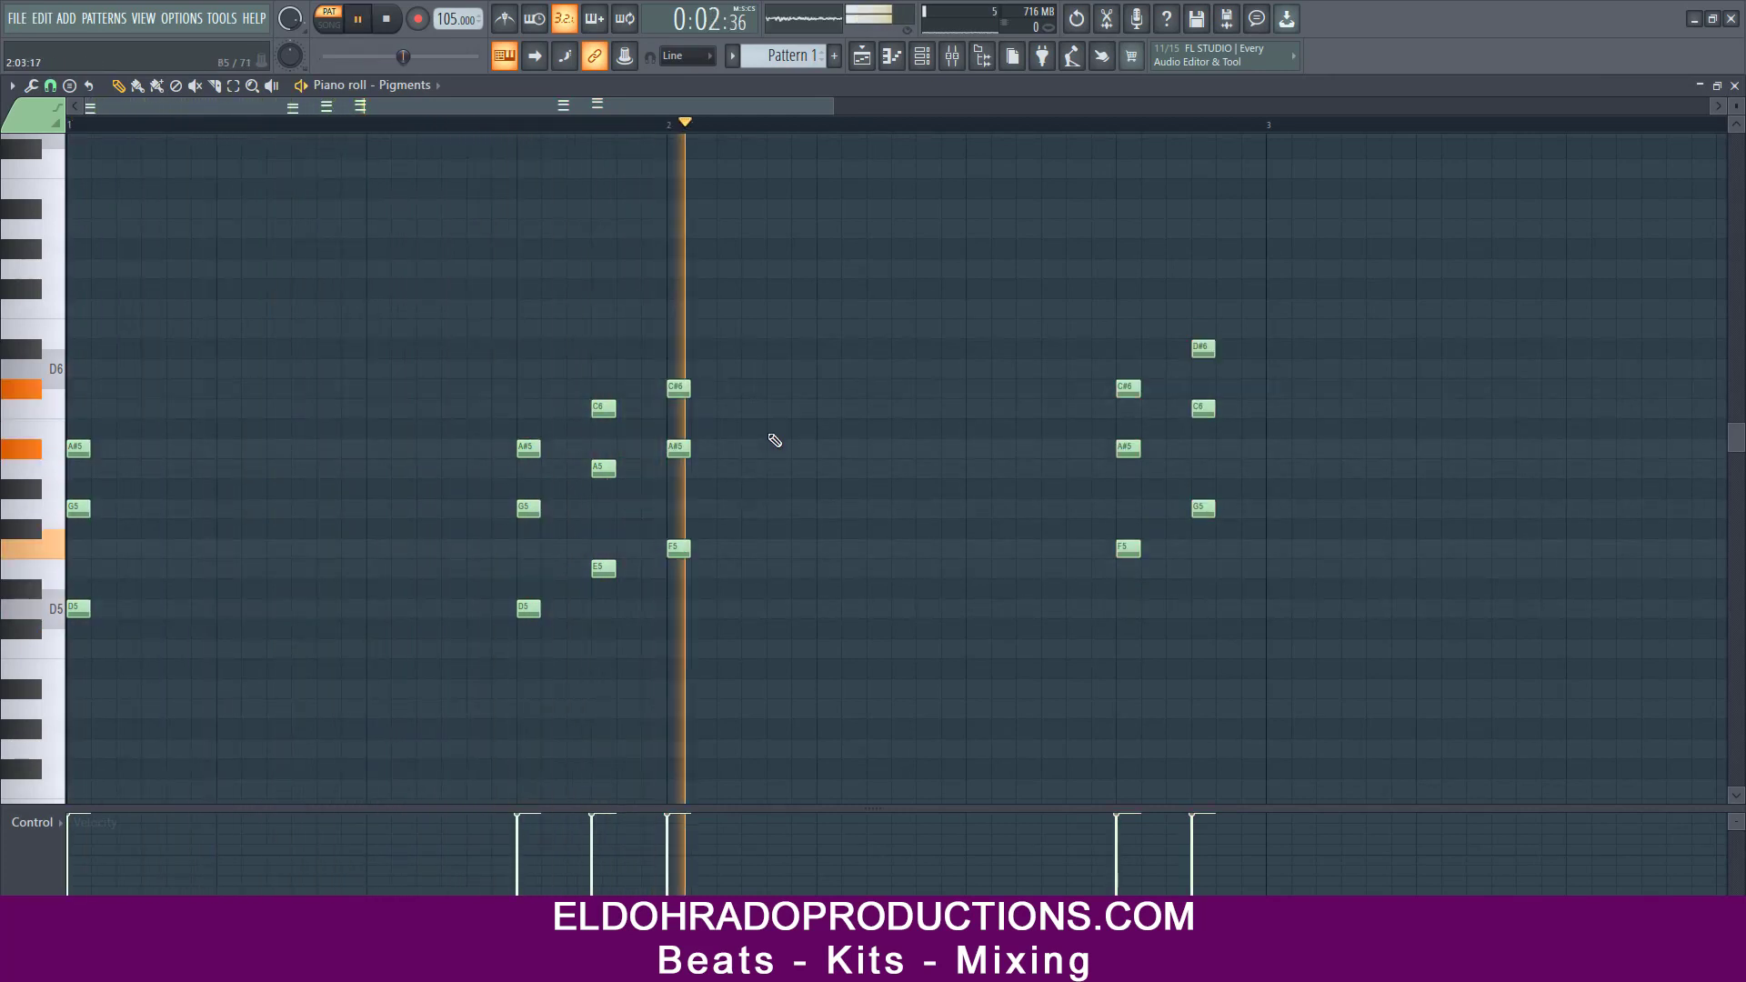
- Raise the top notes of bar 2's first and last chords to D6 and E6, and swap the bar's last two chords
key("space")
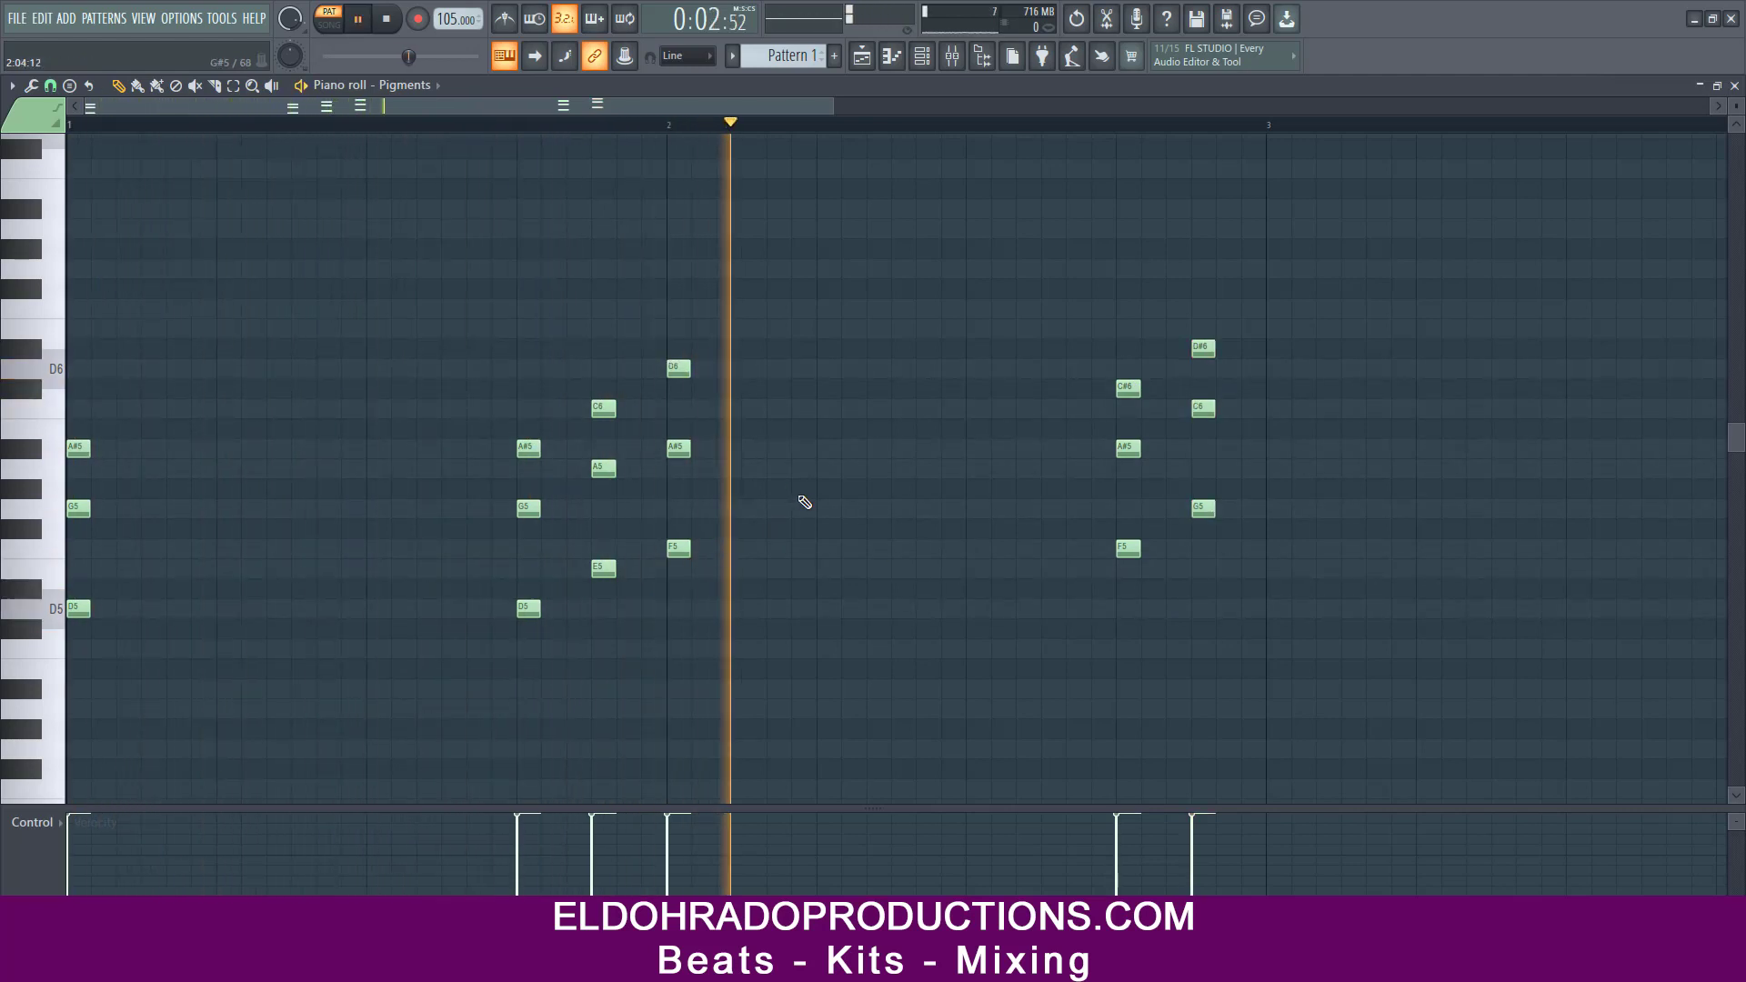
key("space")
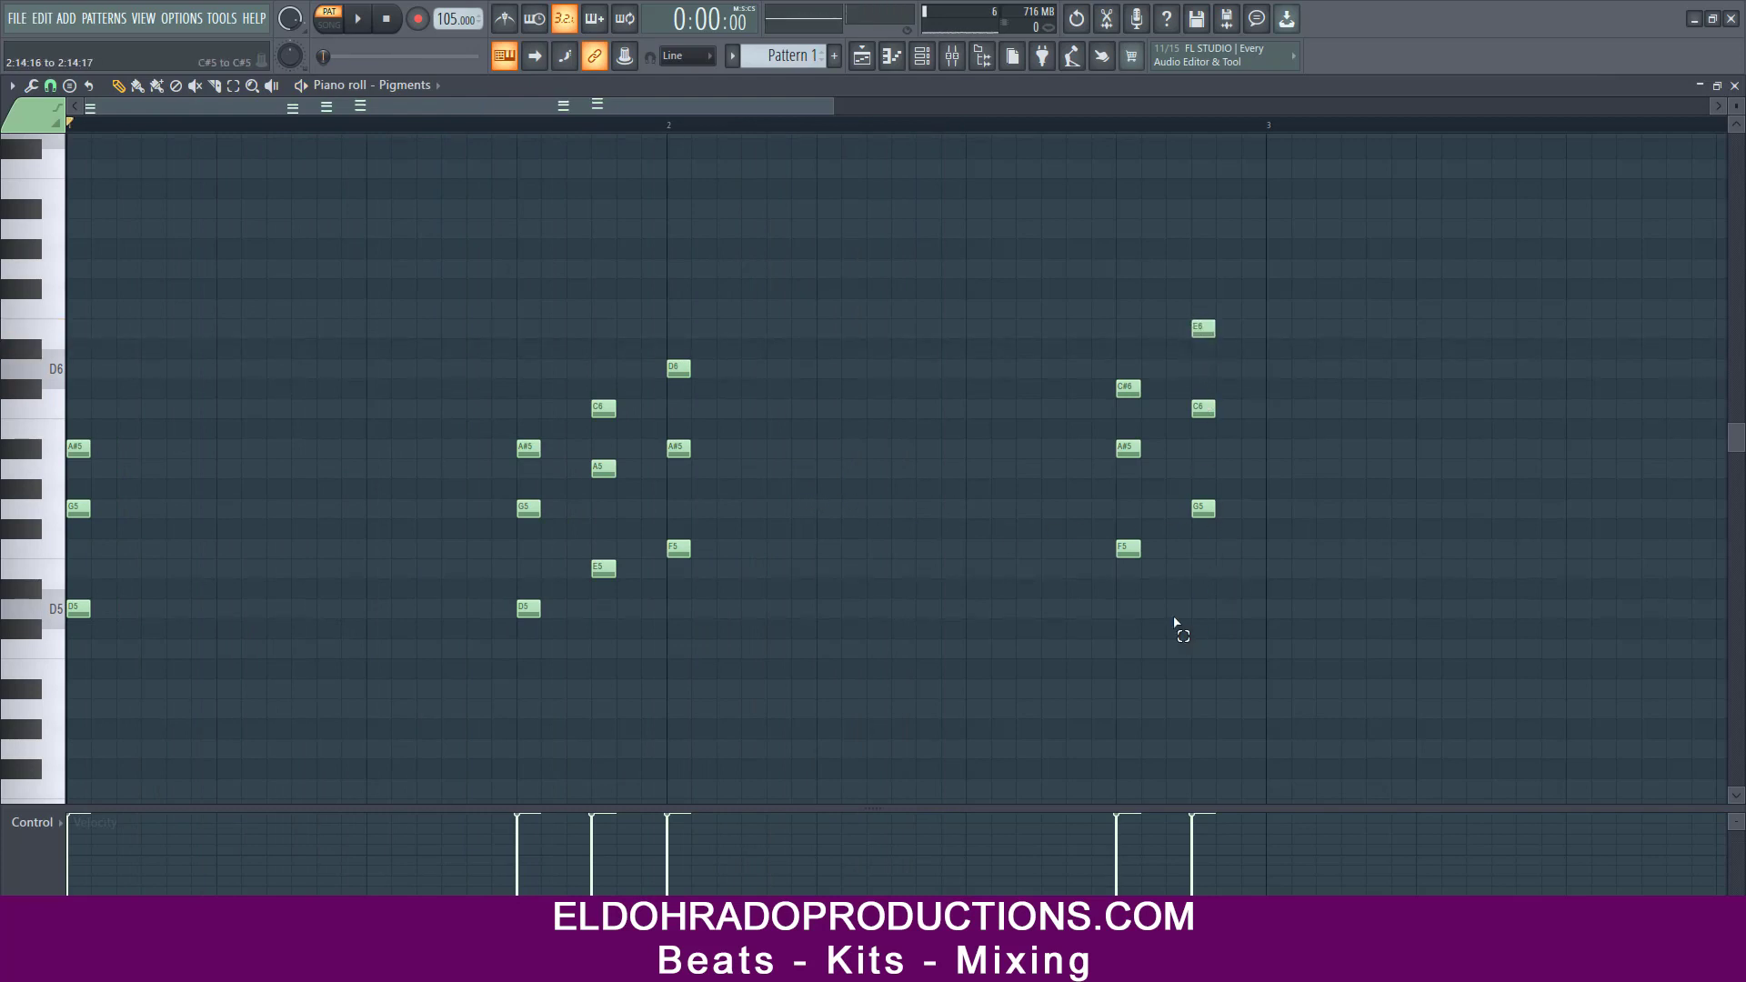
left_click_drag(1118, 398, 1120, 395)
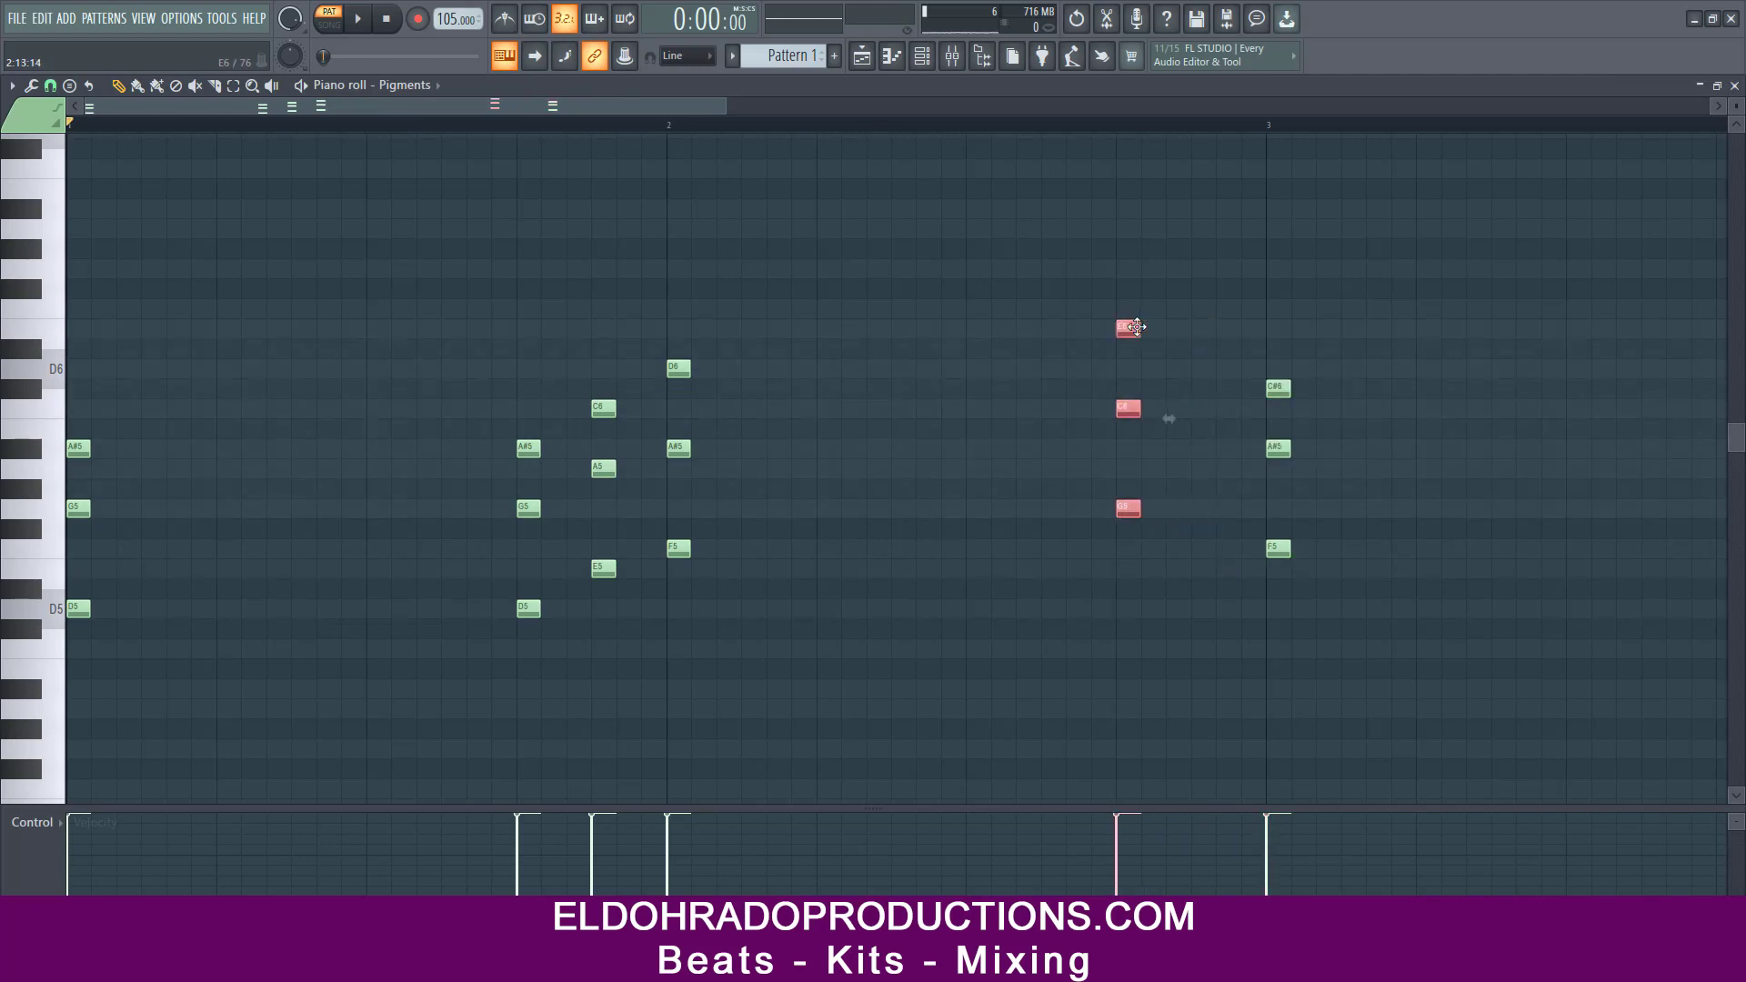
left_click_drag(1342, 657, 1275, 385)
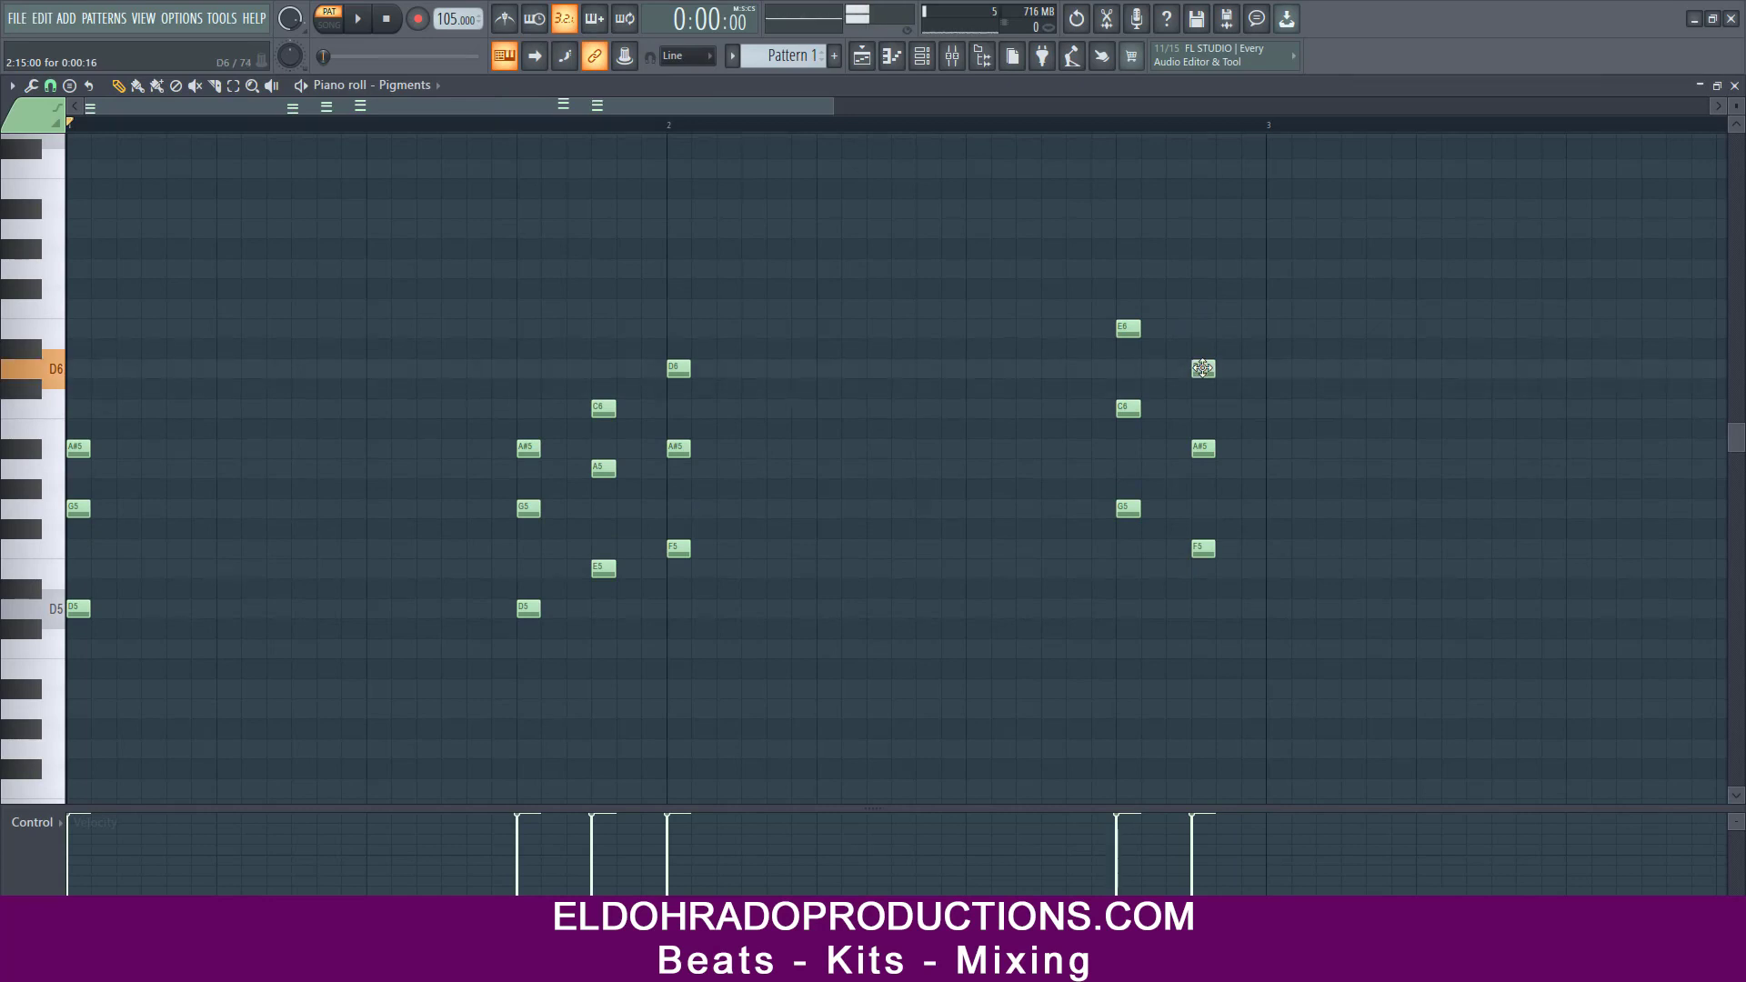
- Retune the final chord of bar 2 to F5, A5, C6 while auditioning the pattern
left_click_drag(1203, 368, 1202, 410)
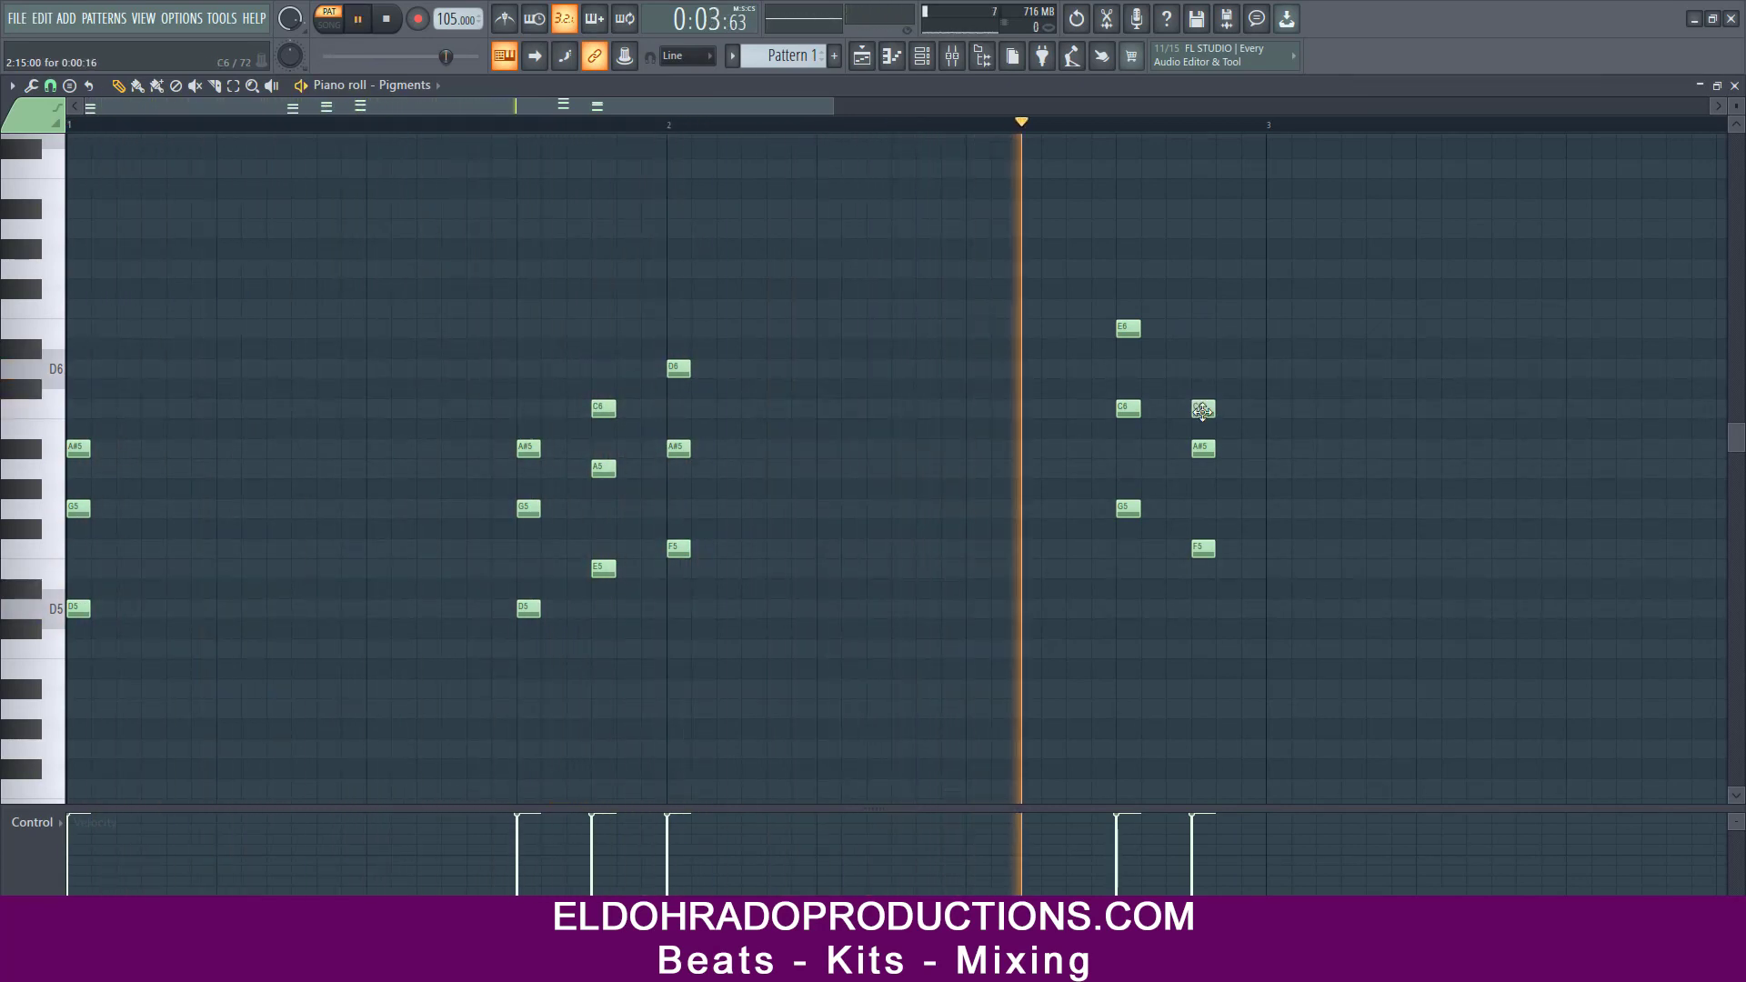
key("space")
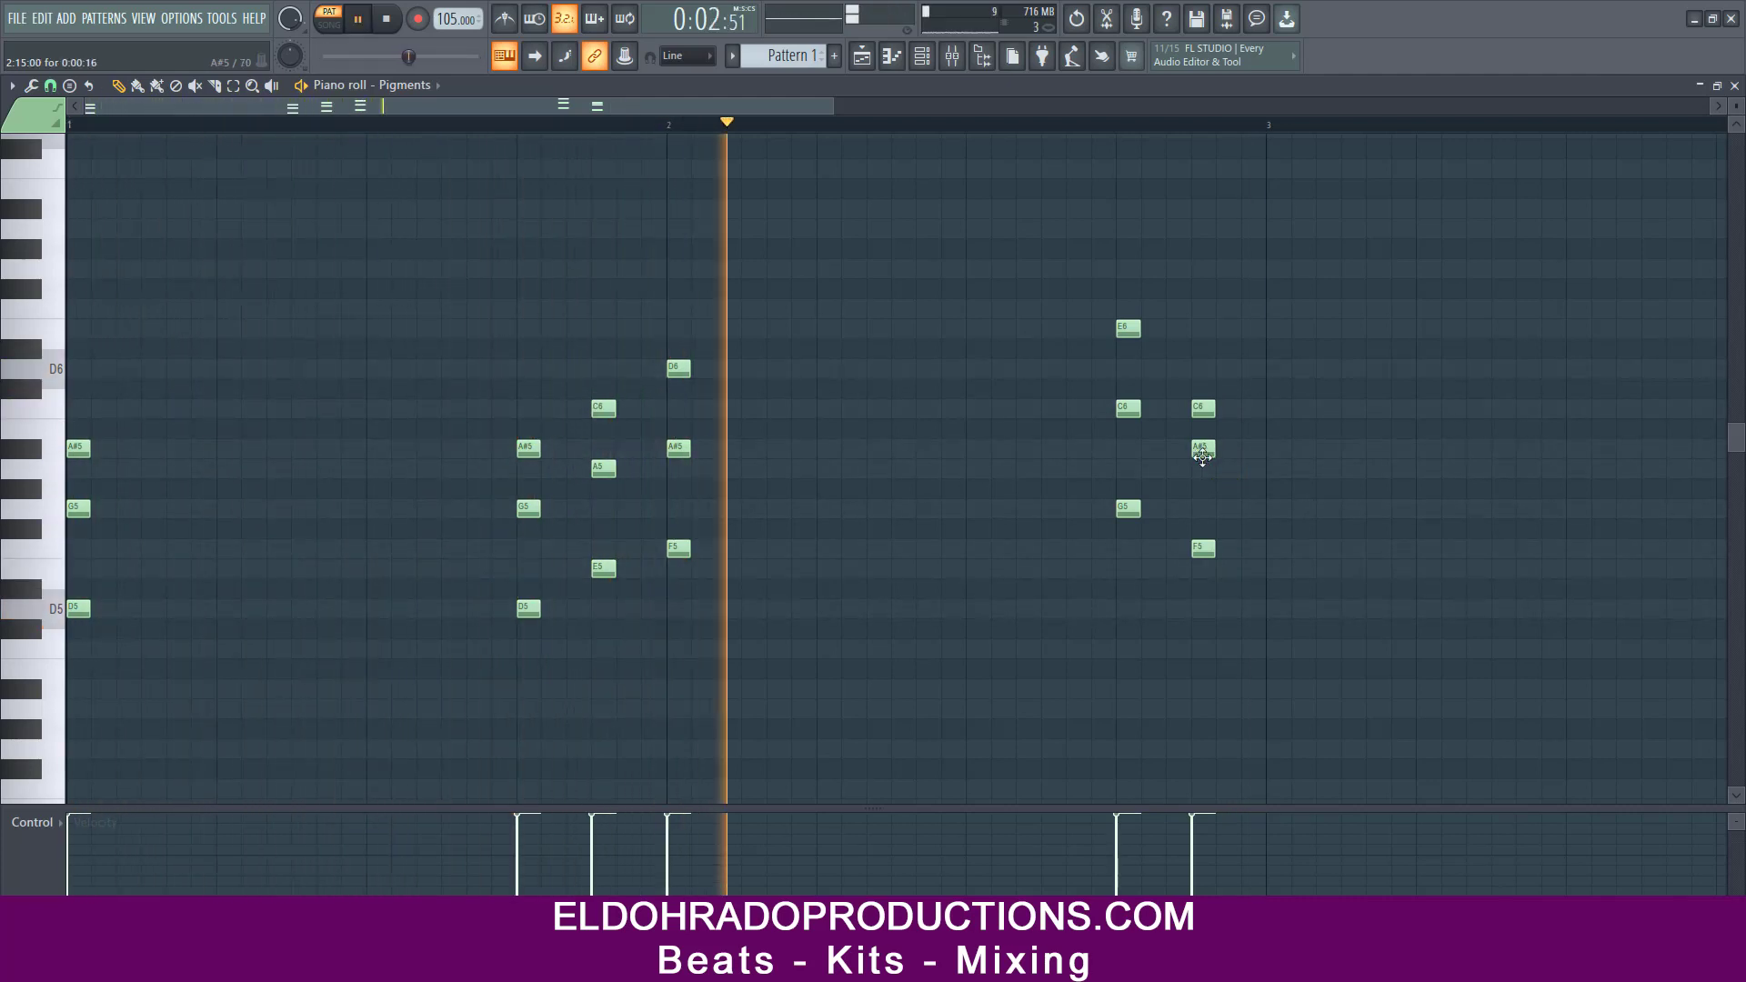
left_click_drag(1201, 458, 1208, 479)
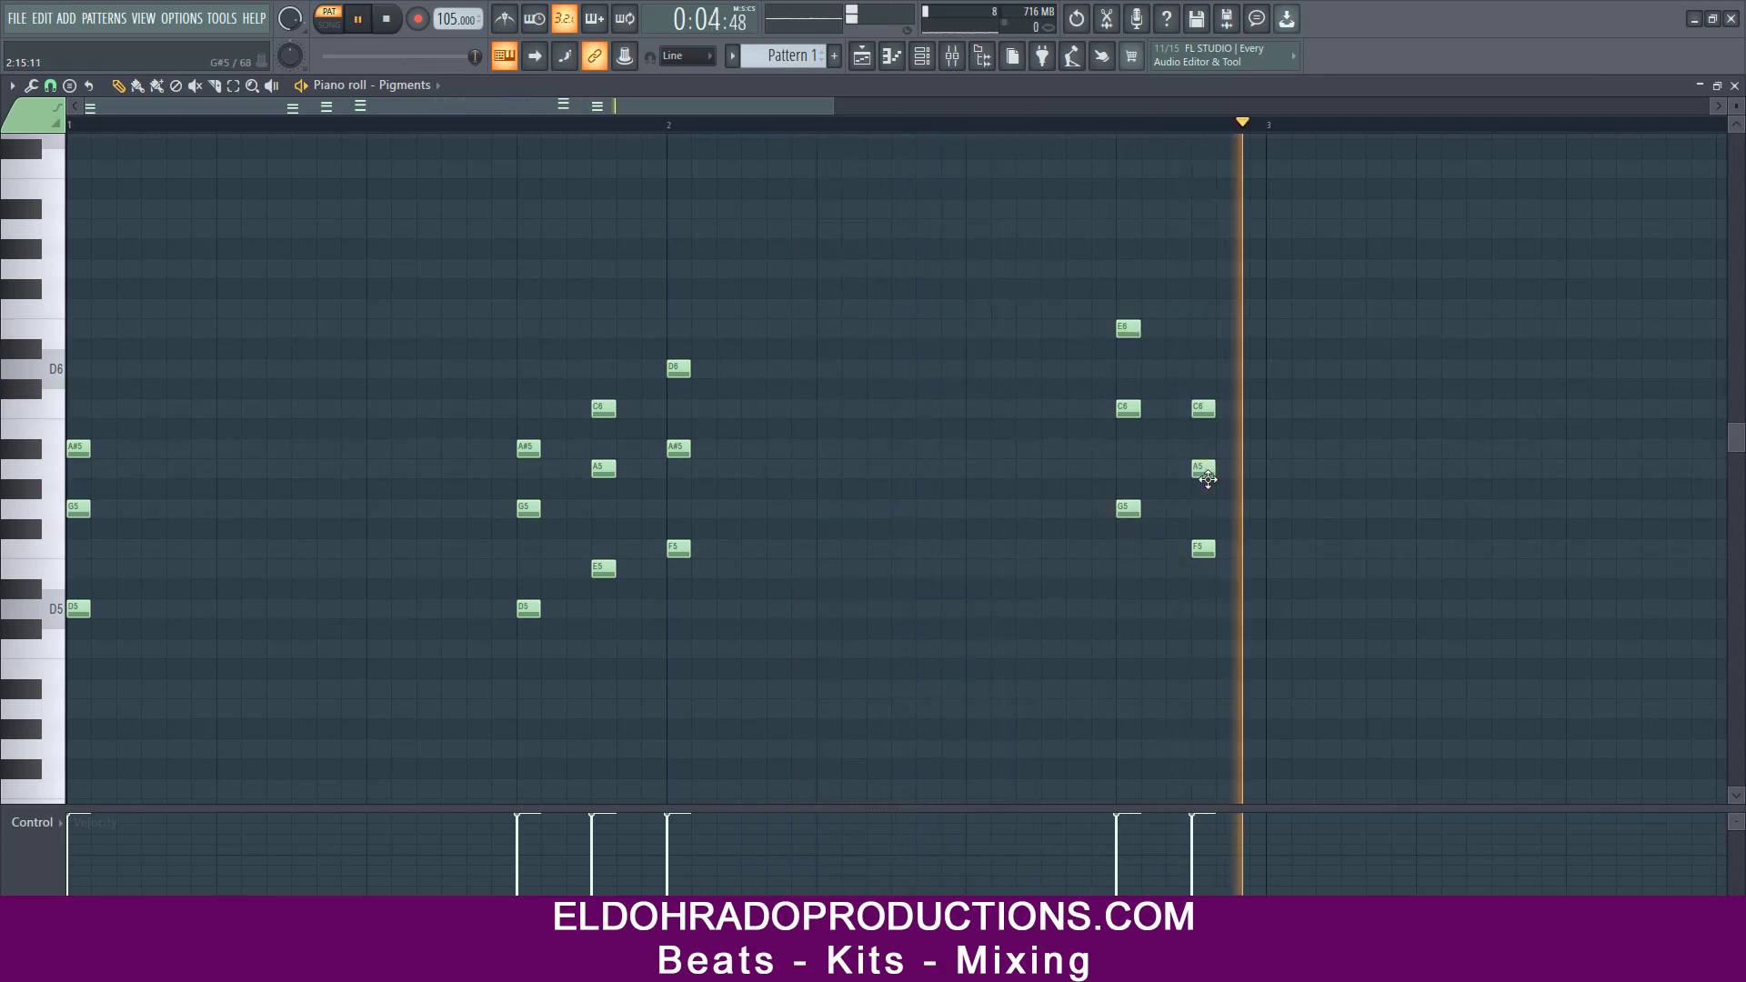
key("space")
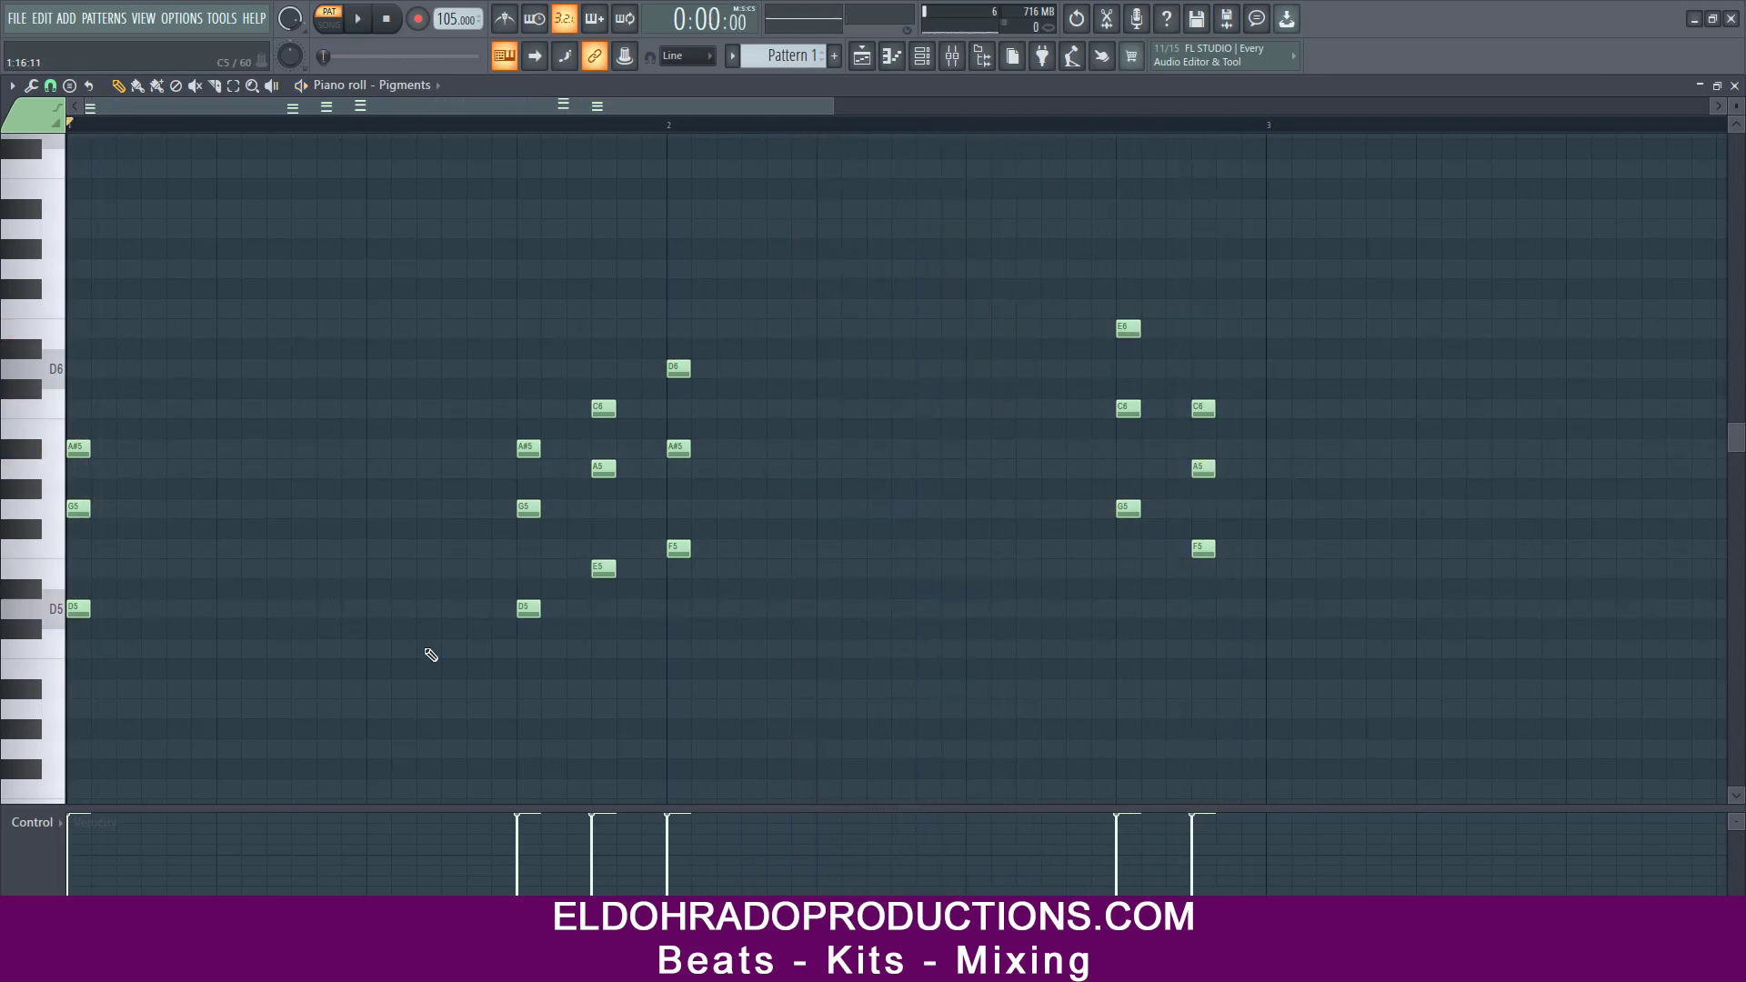
- Build a C5, F5, A5 chord on beats 1 and 4 of bar 3 from a copy of the opening chord, and audition it
left_click_drag(163, 679, 73, 455)
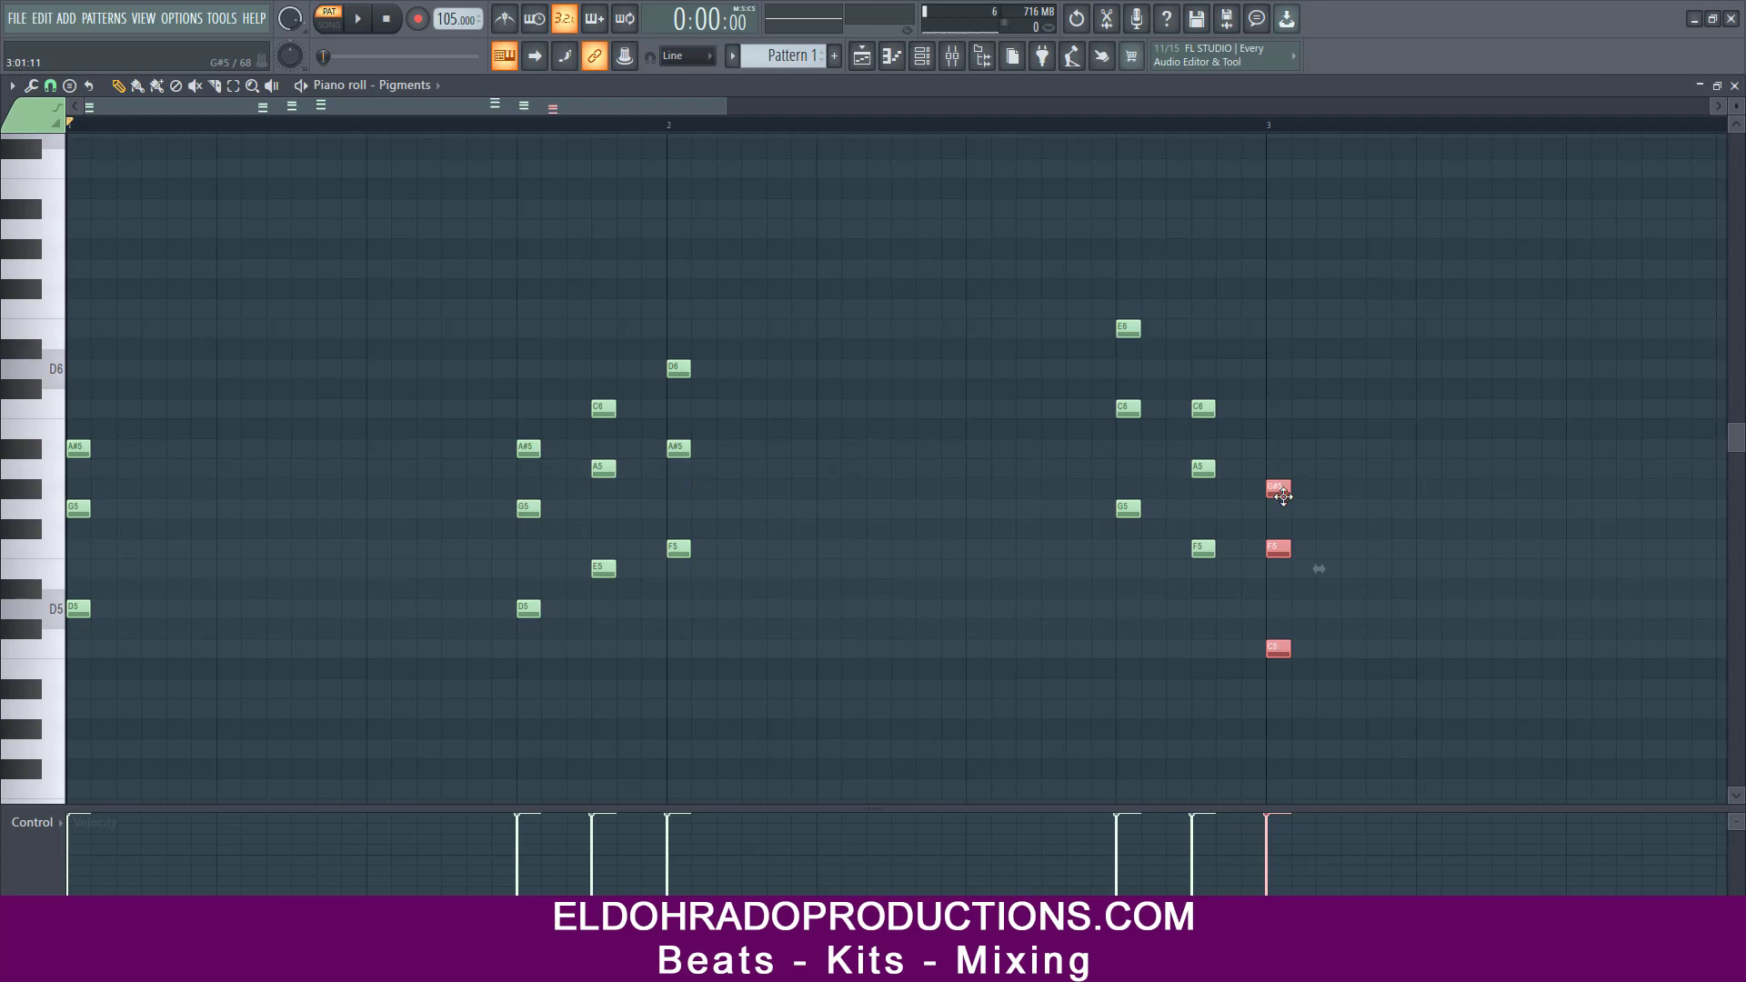
key("space")
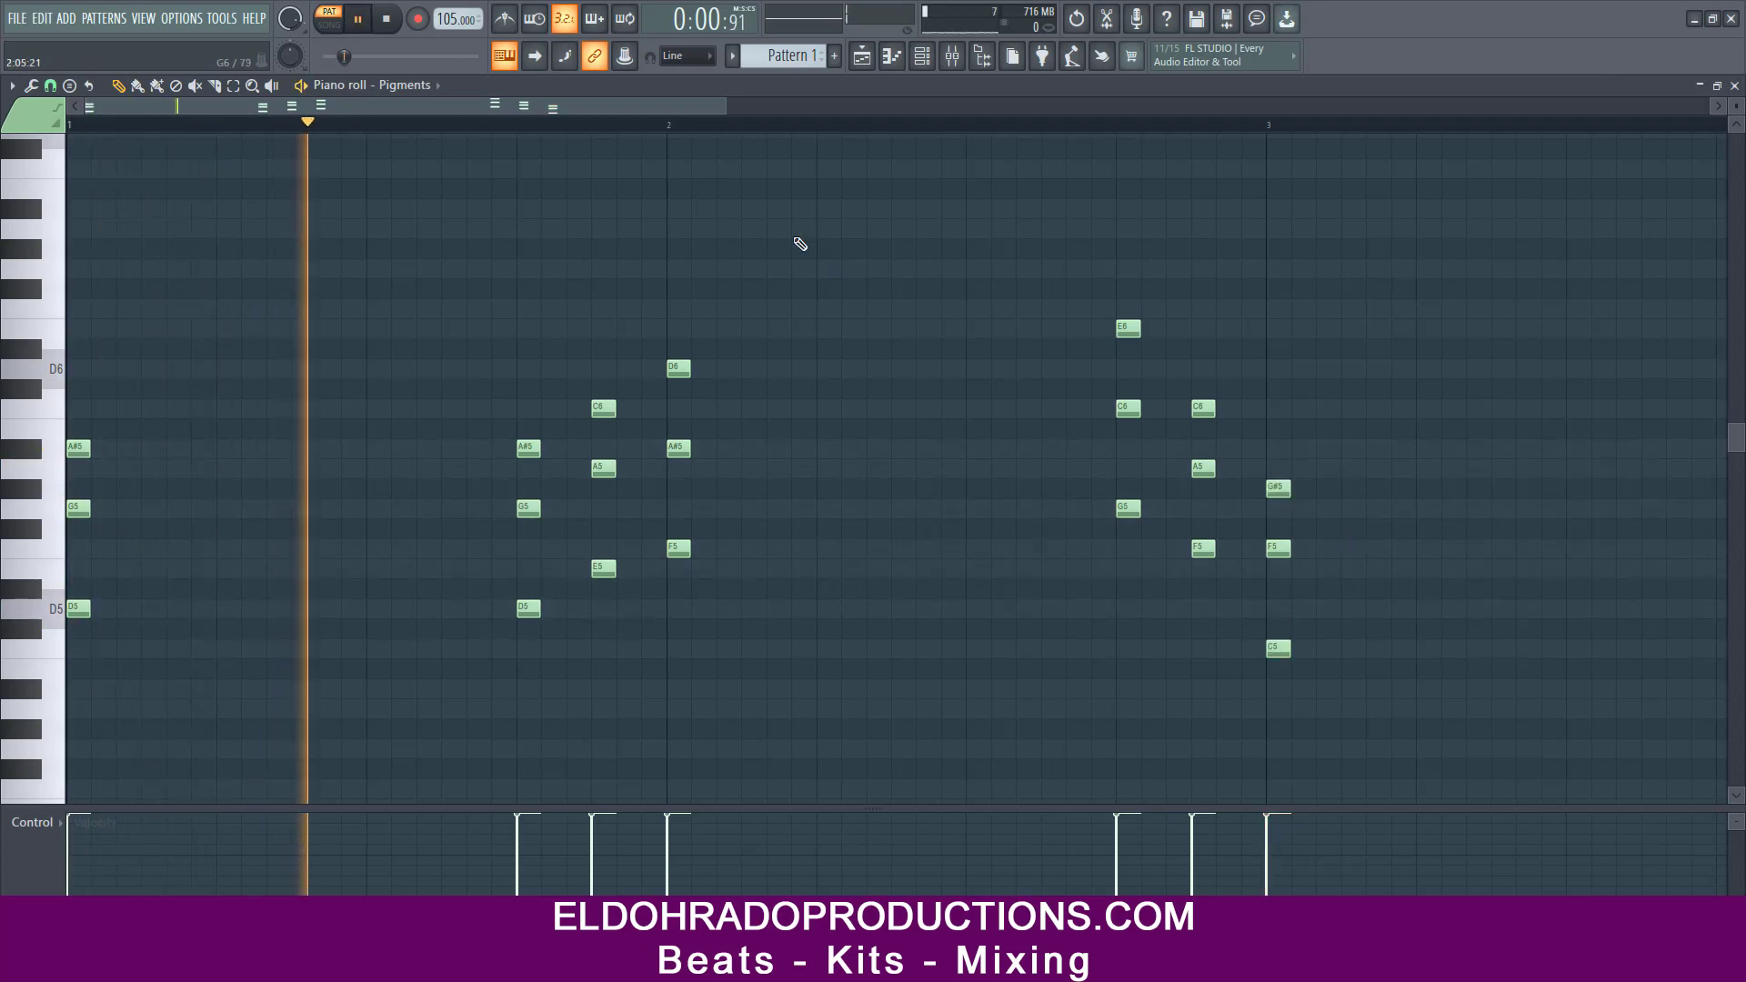
left_click_drag(726, 107, 1114, 106)
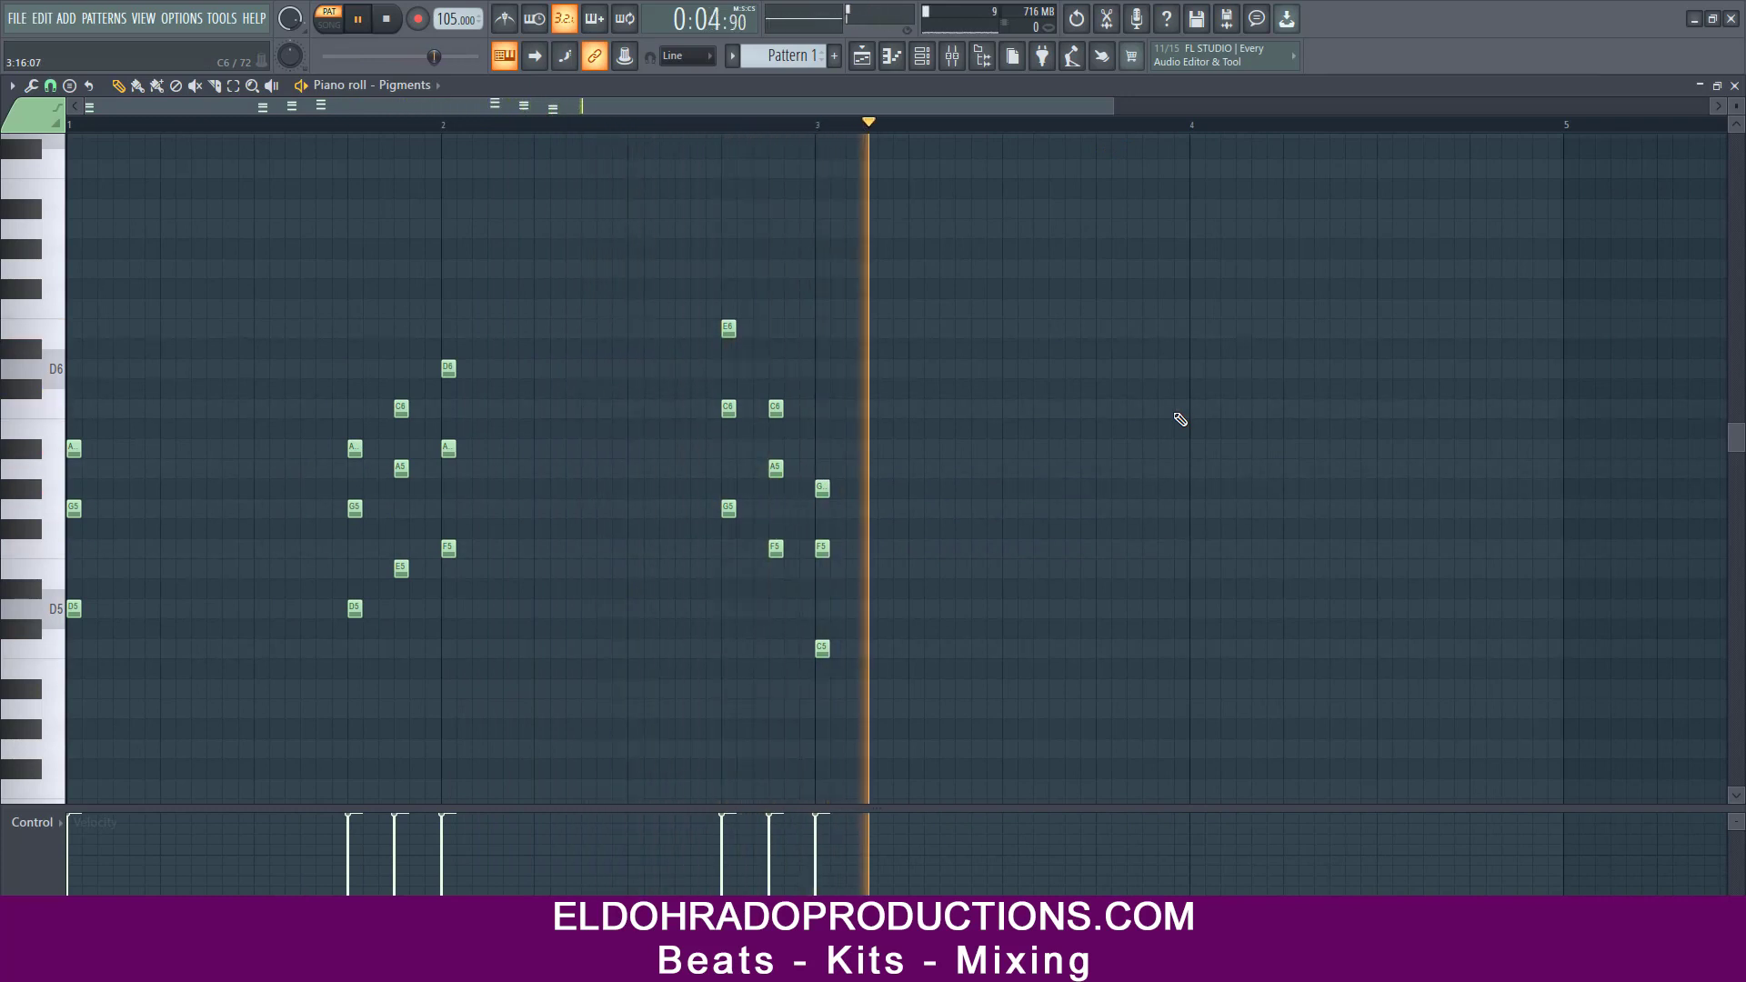
key("space")
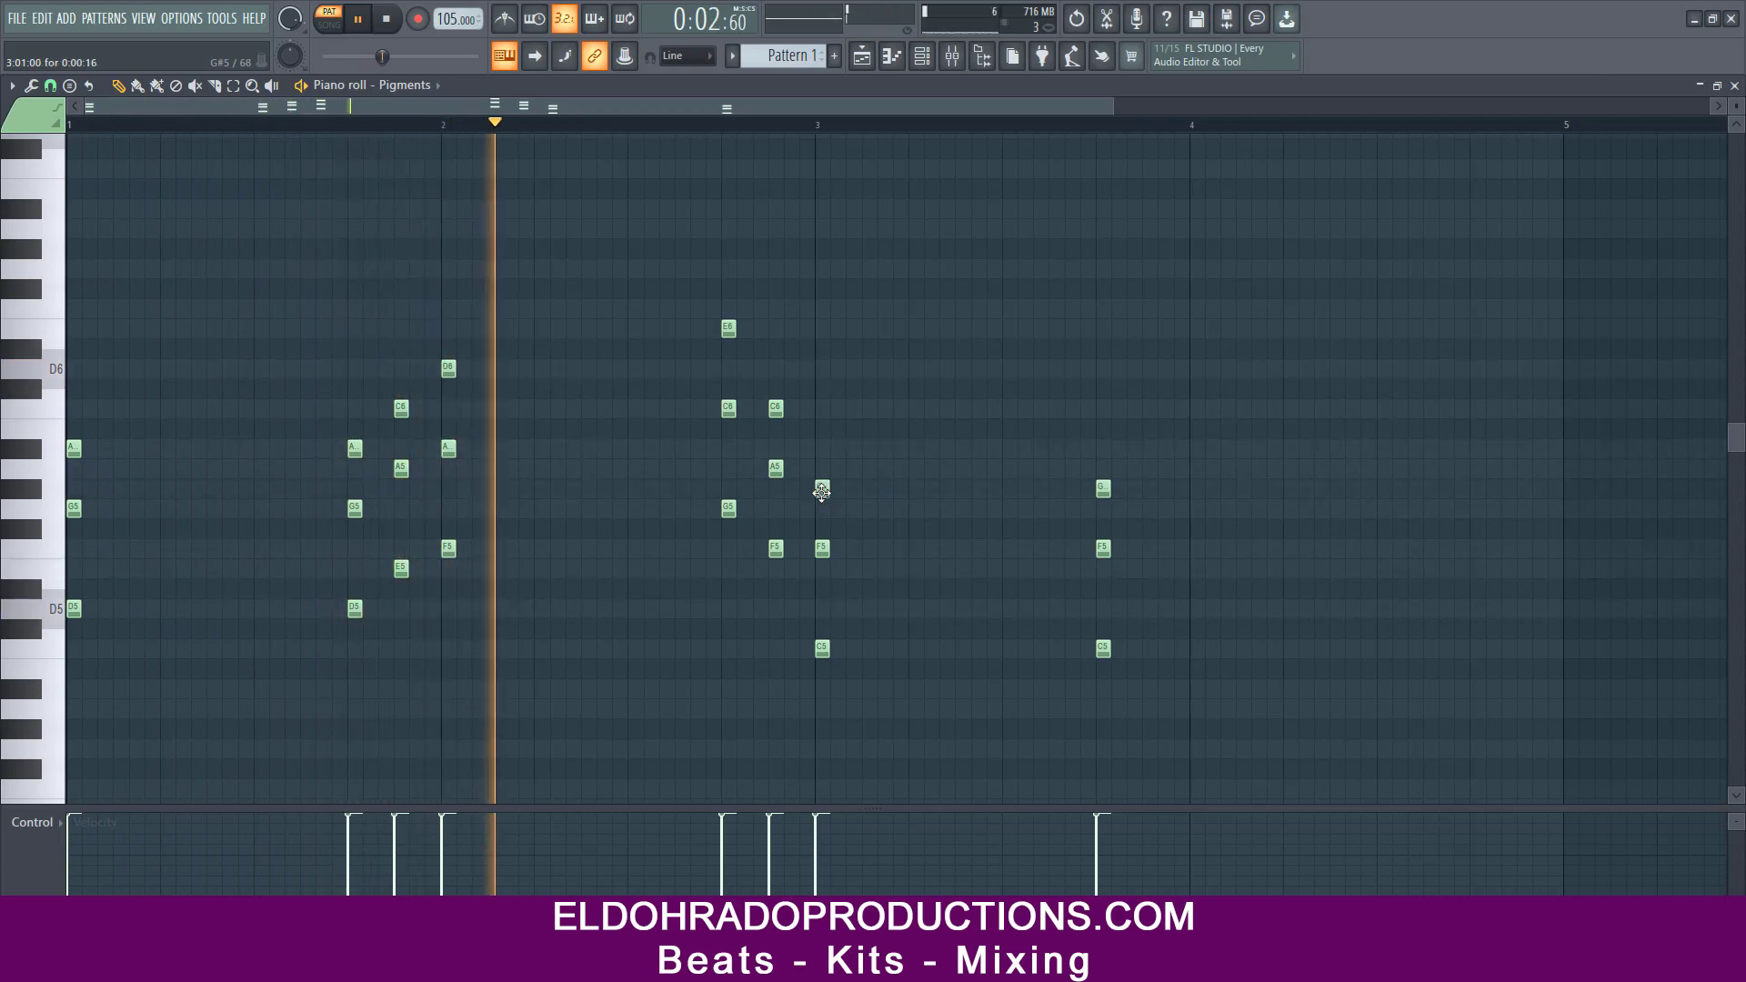
left_click_drag(821, 496, 821, 475)
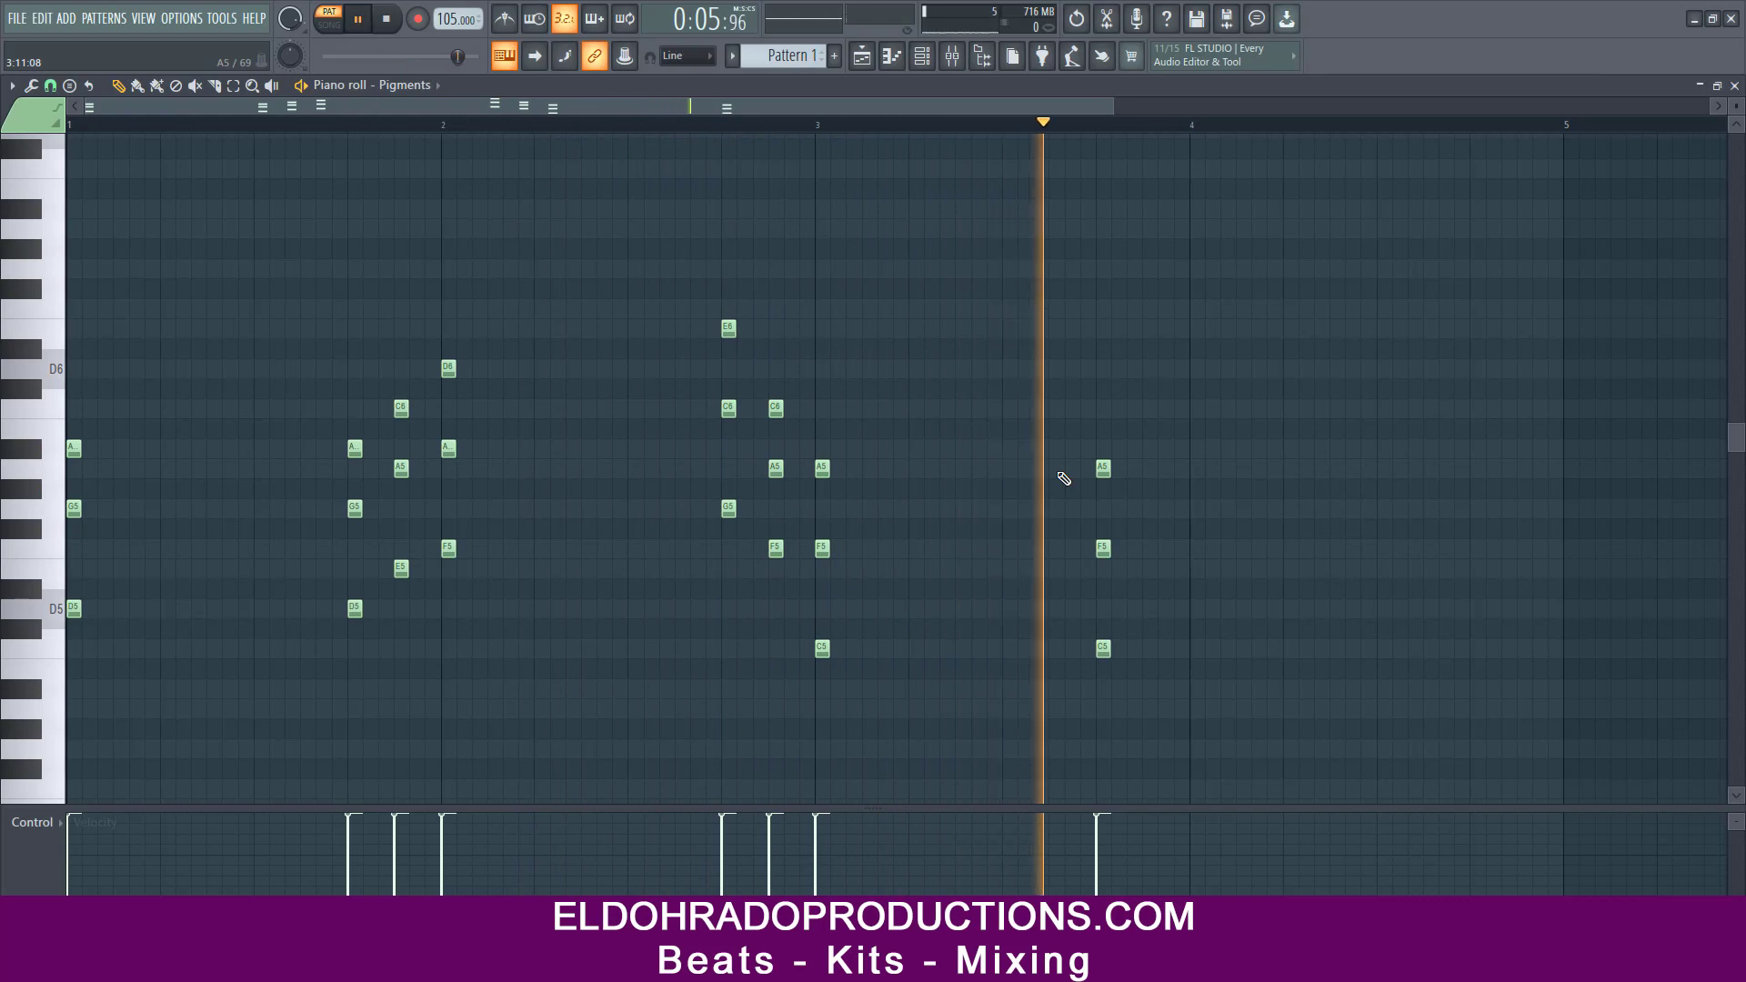
key("space")
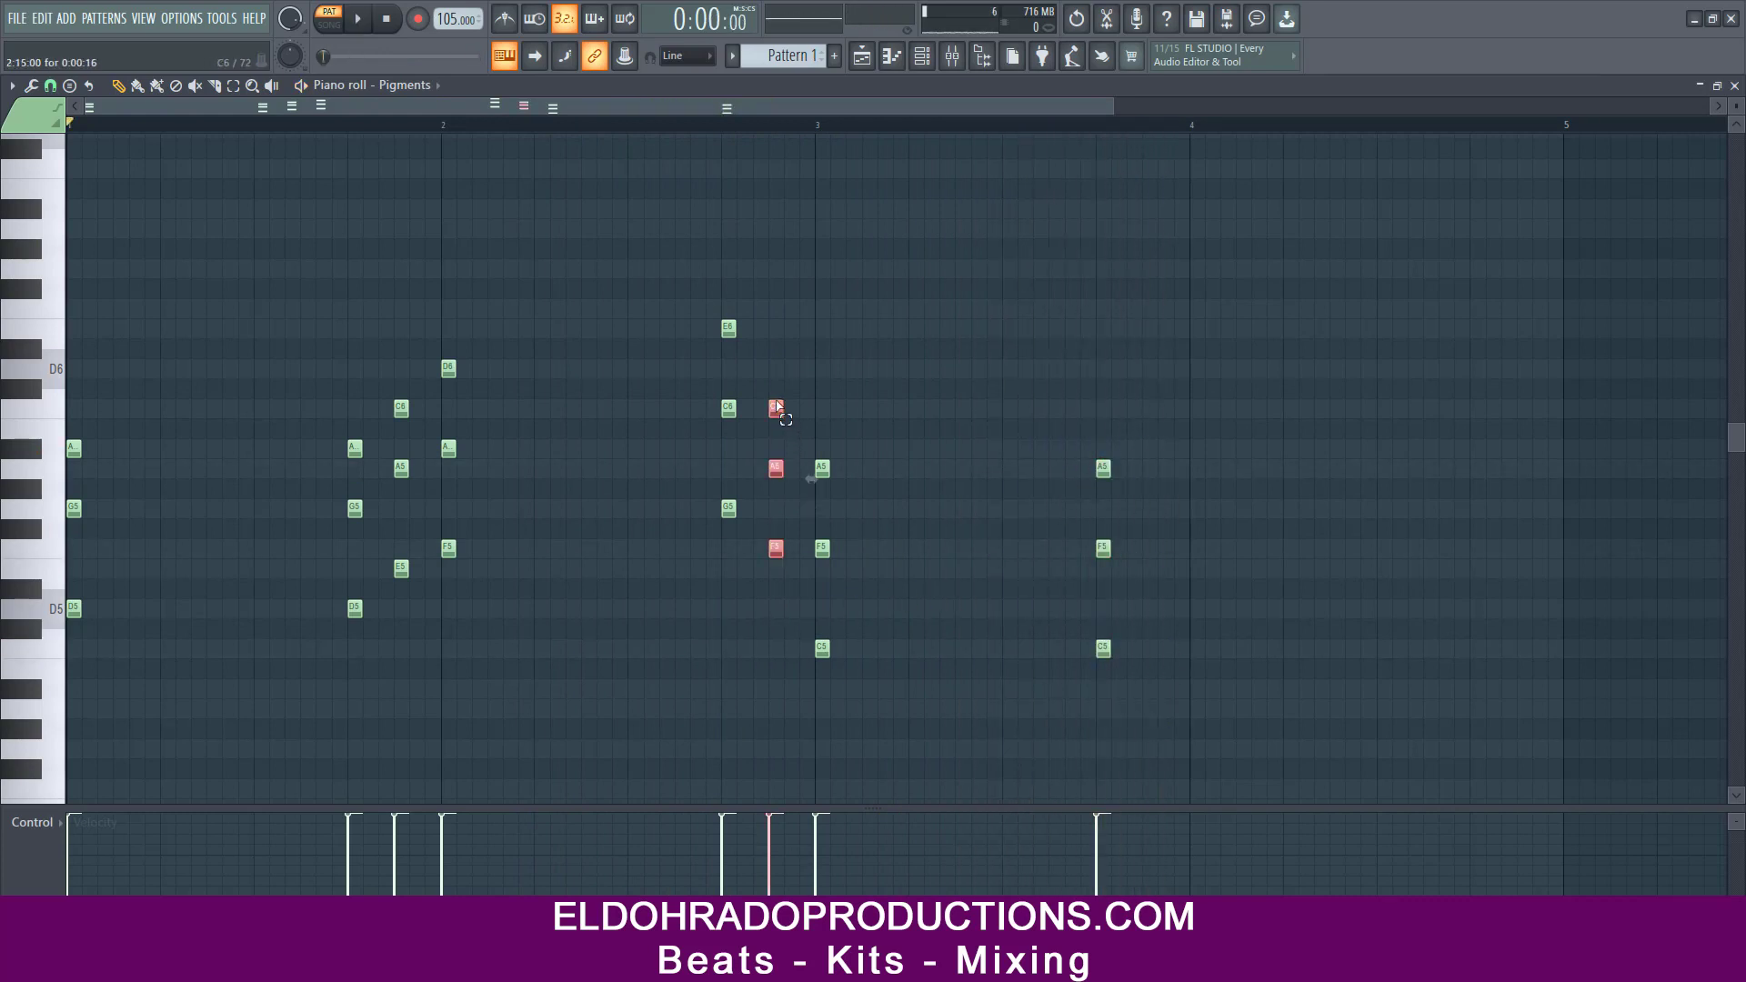
- Try D5, G5, A#5 chords at the midpoint of bar 3's beat 4 and at the start of bar 4
left_click_drag(1071, 518, 1063, 439)
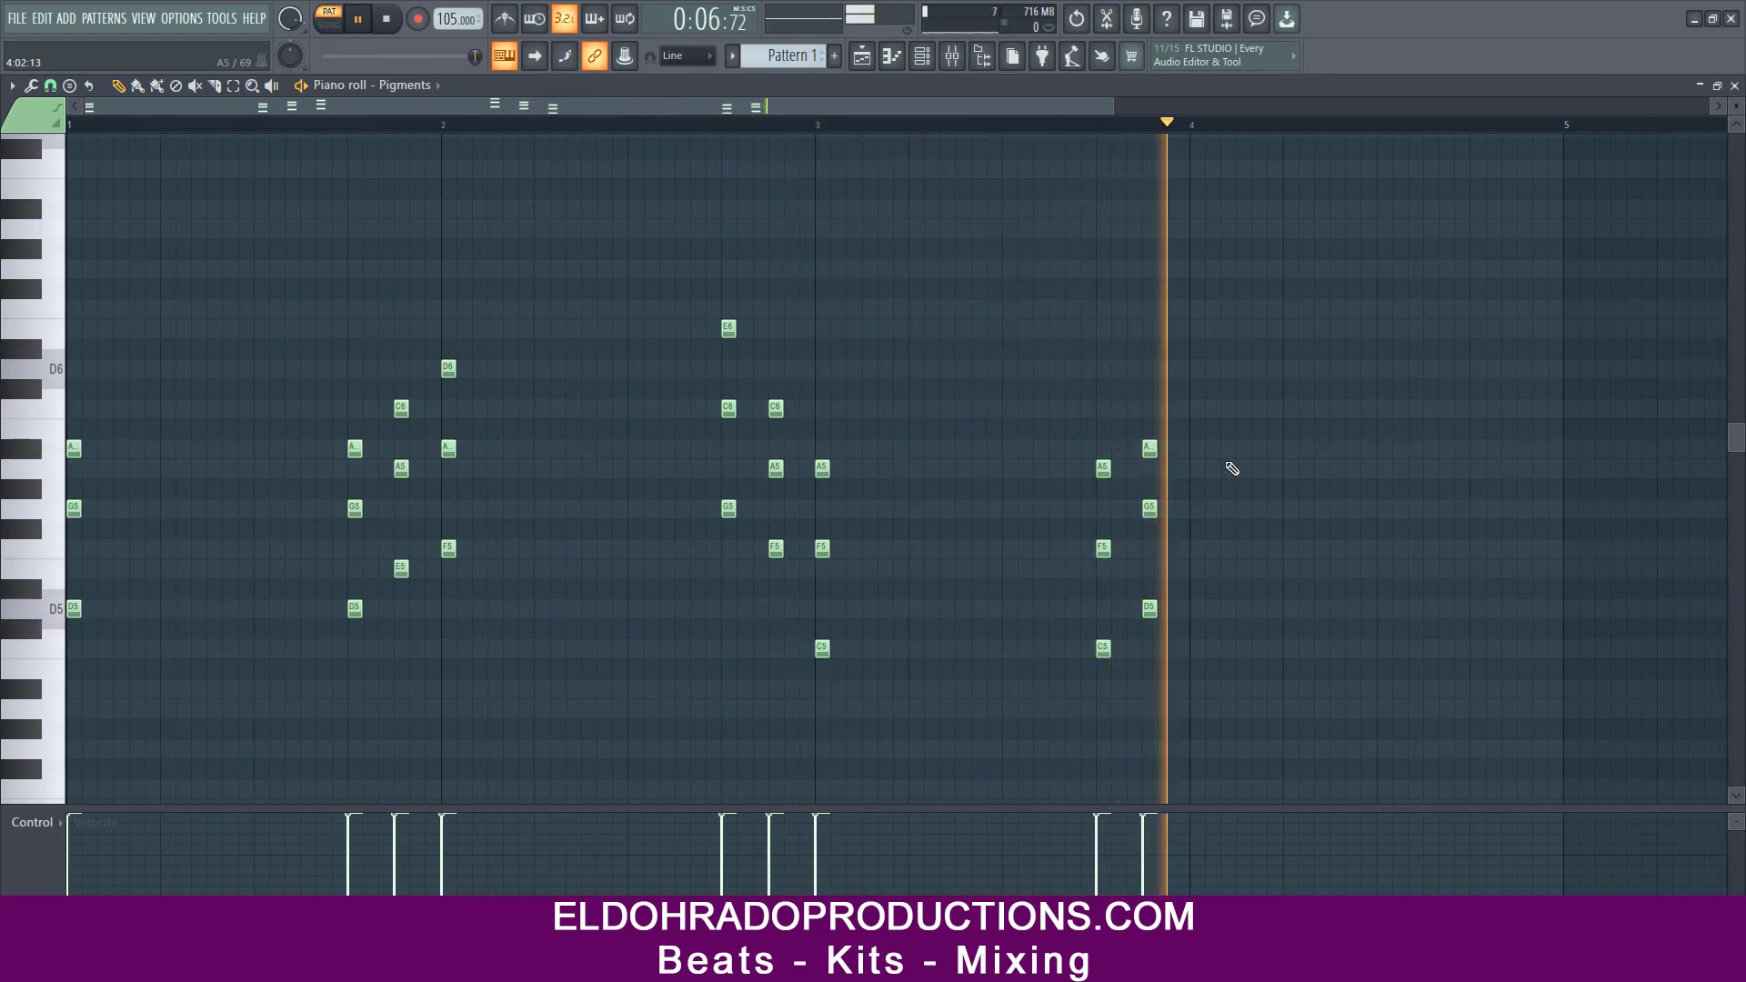
key("space")
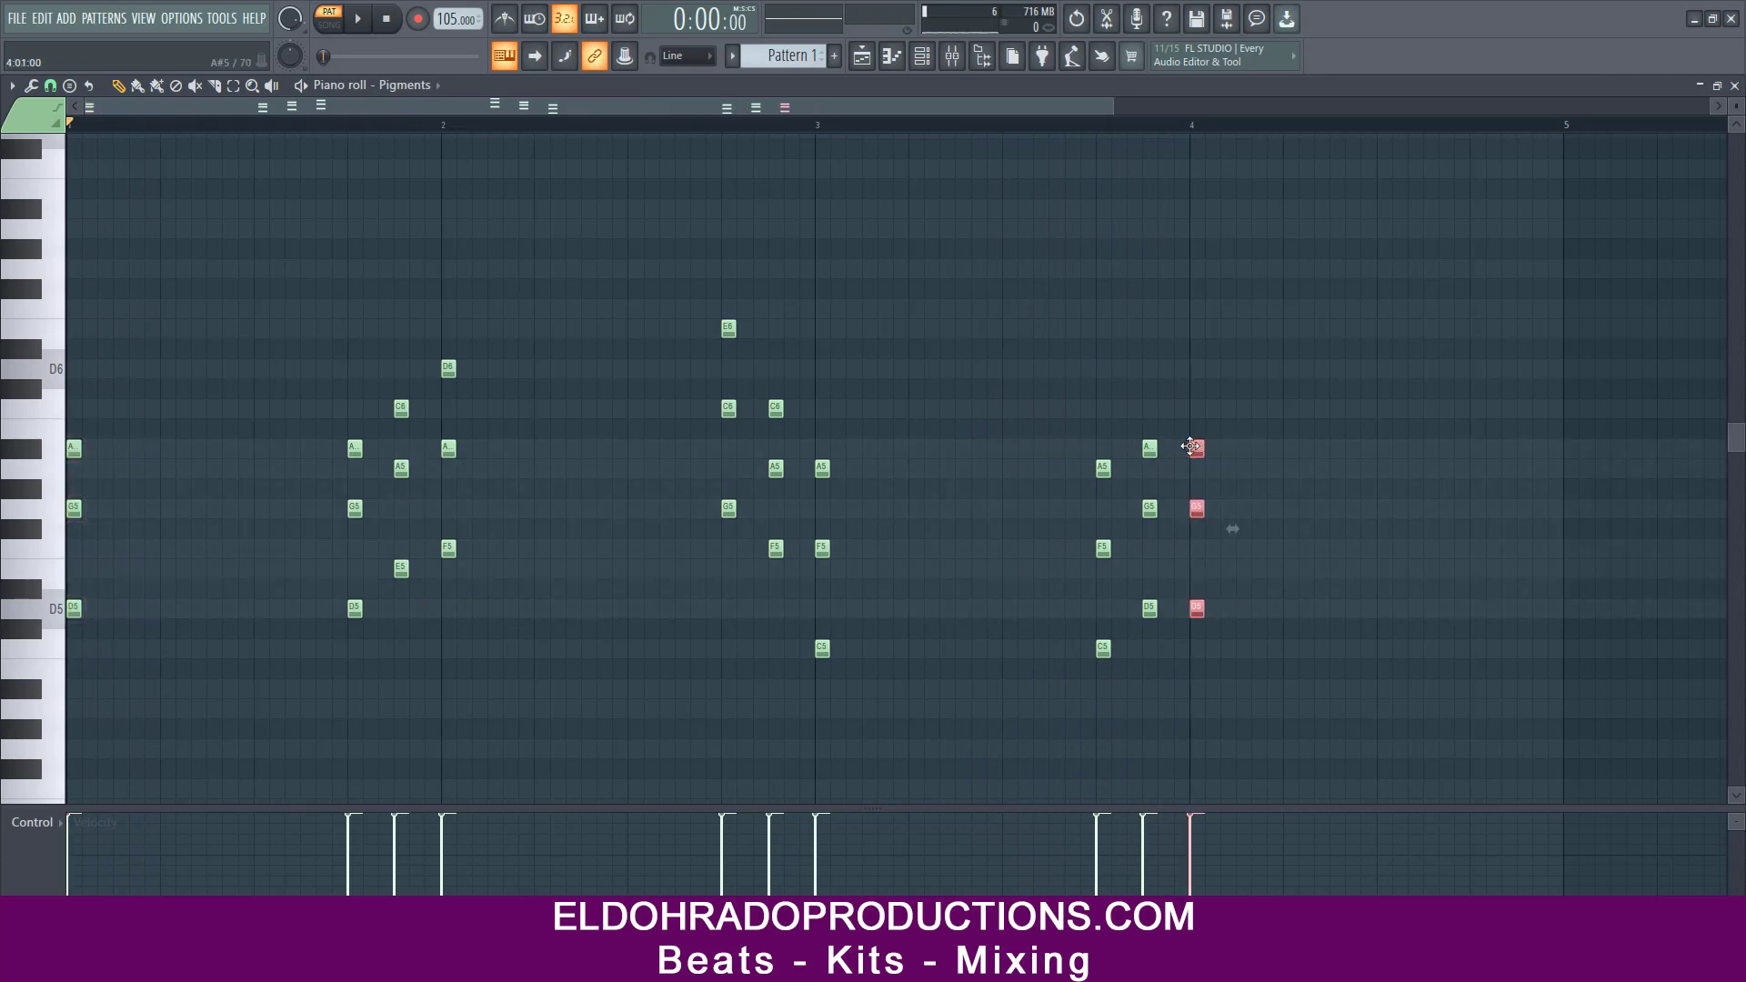
key("space")
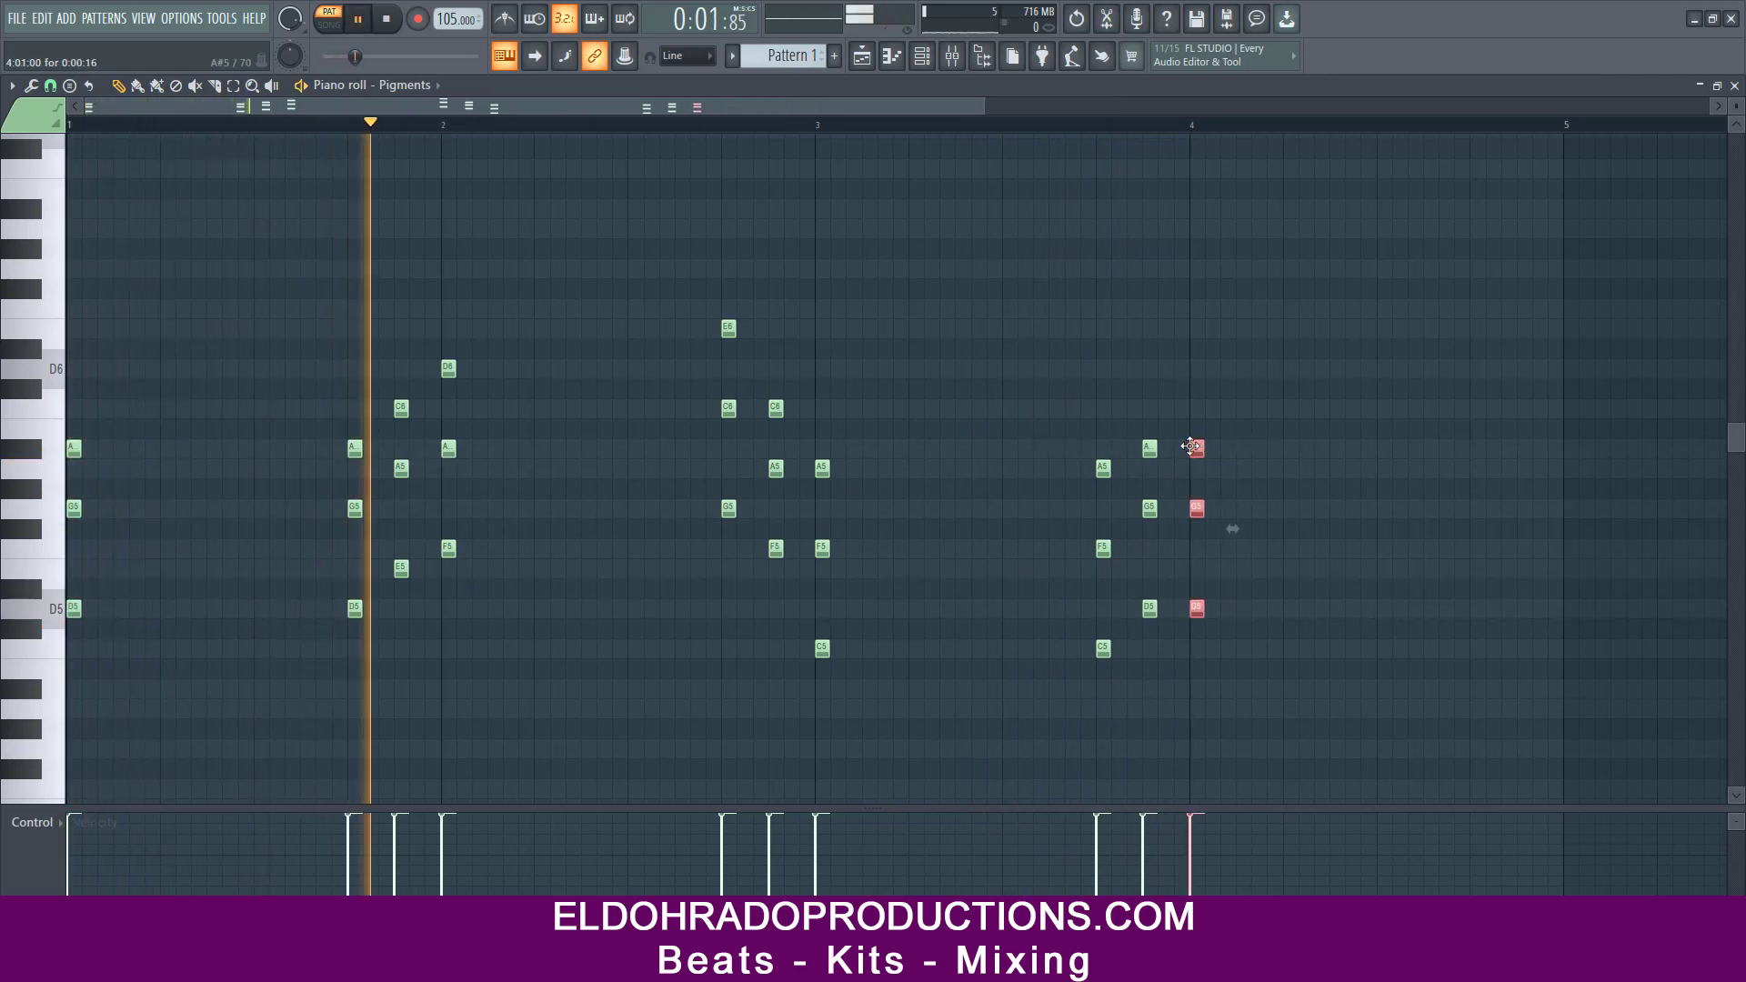
- Try F#5 and F5 as the middle note of the D5 chord late in bar 3, and remove the last two chords
left_click(1149, 528)
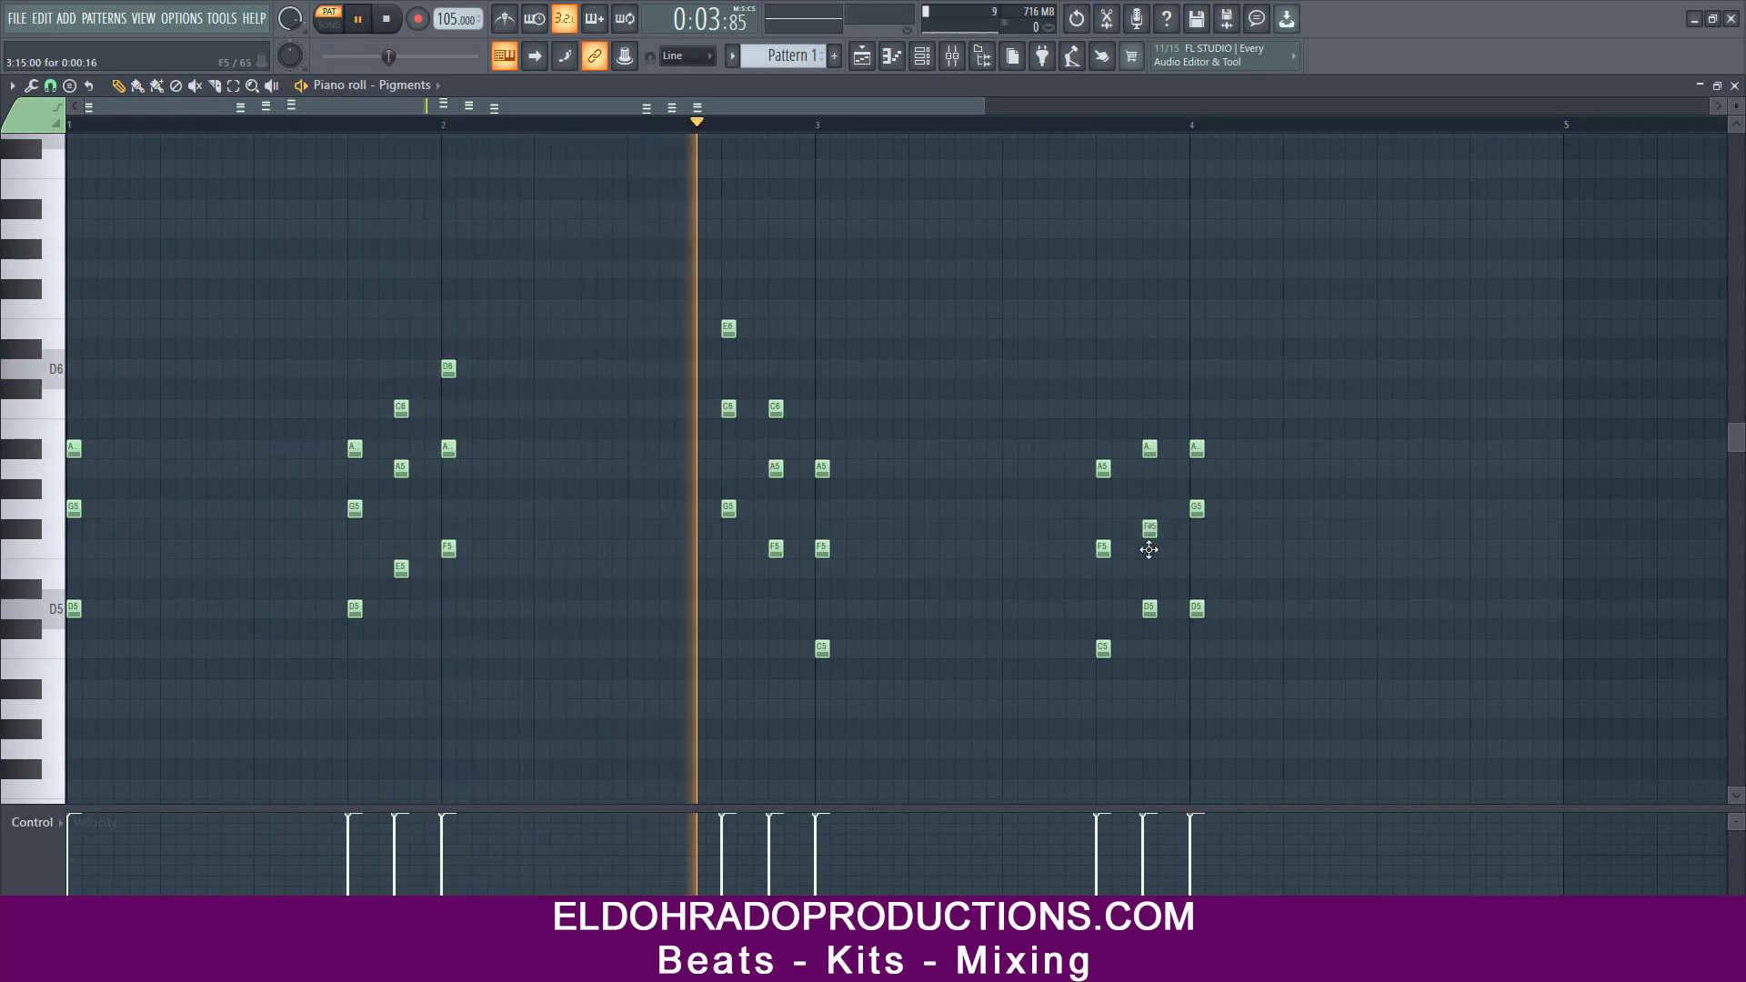
left_click_drag(1148, 549, 1149, 548)
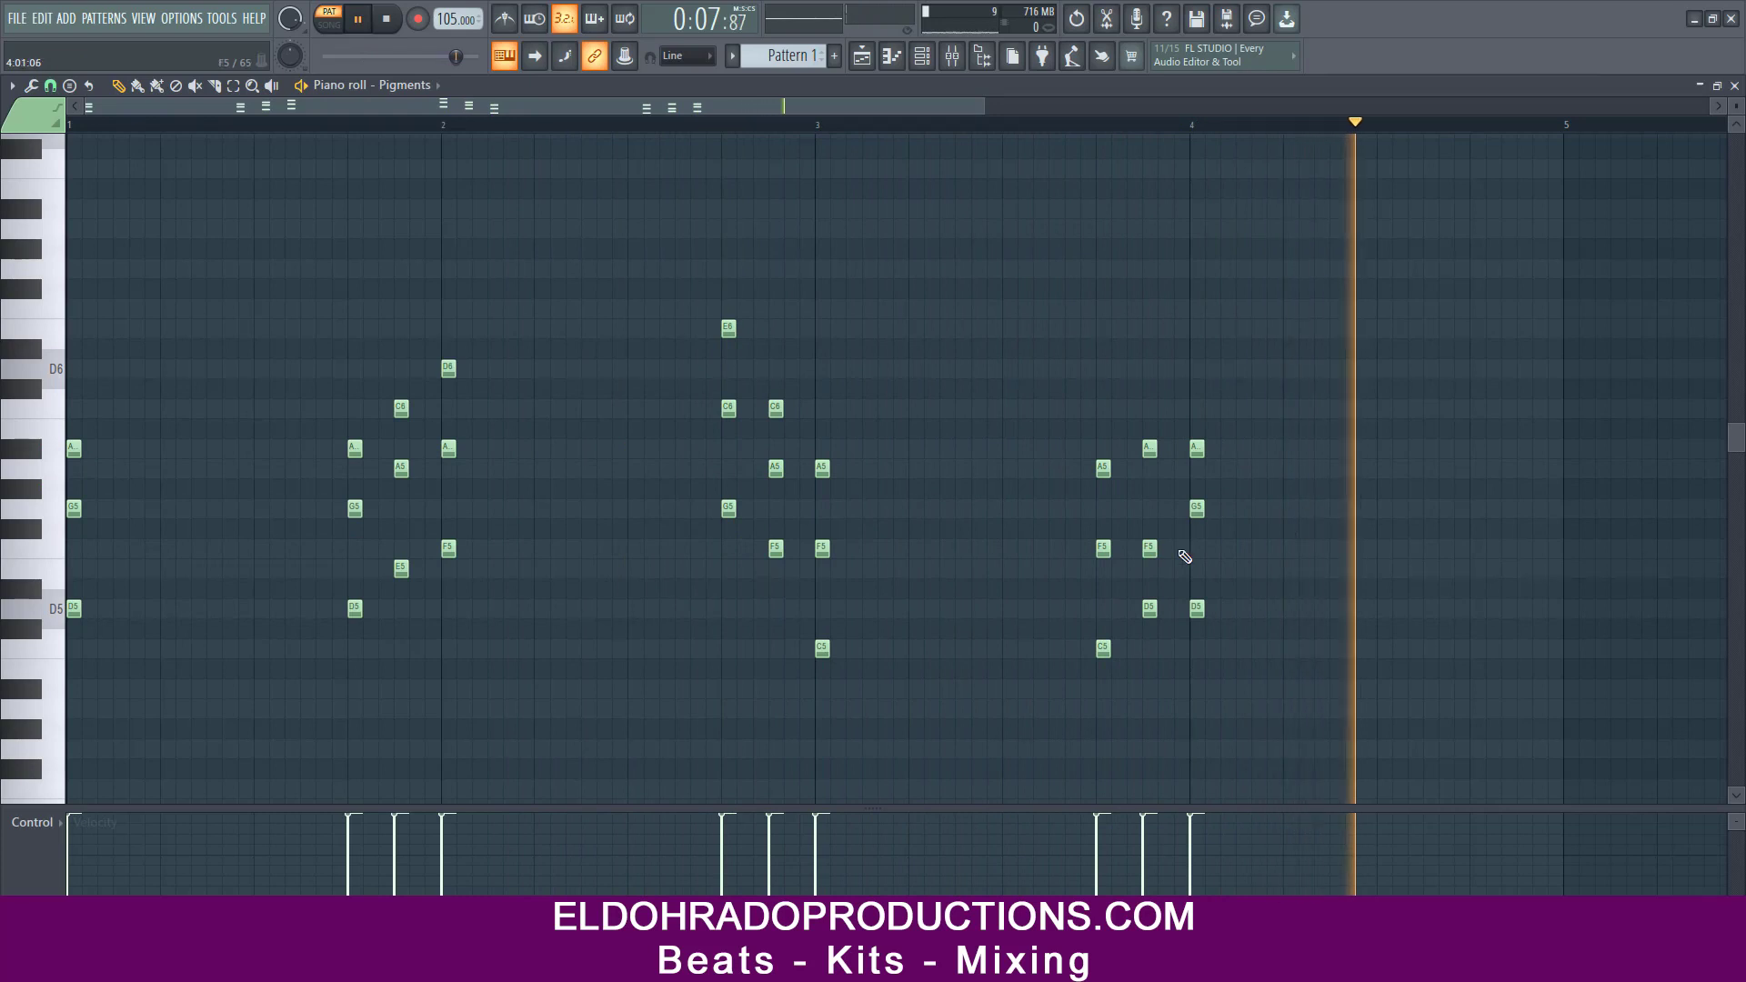
key("space")
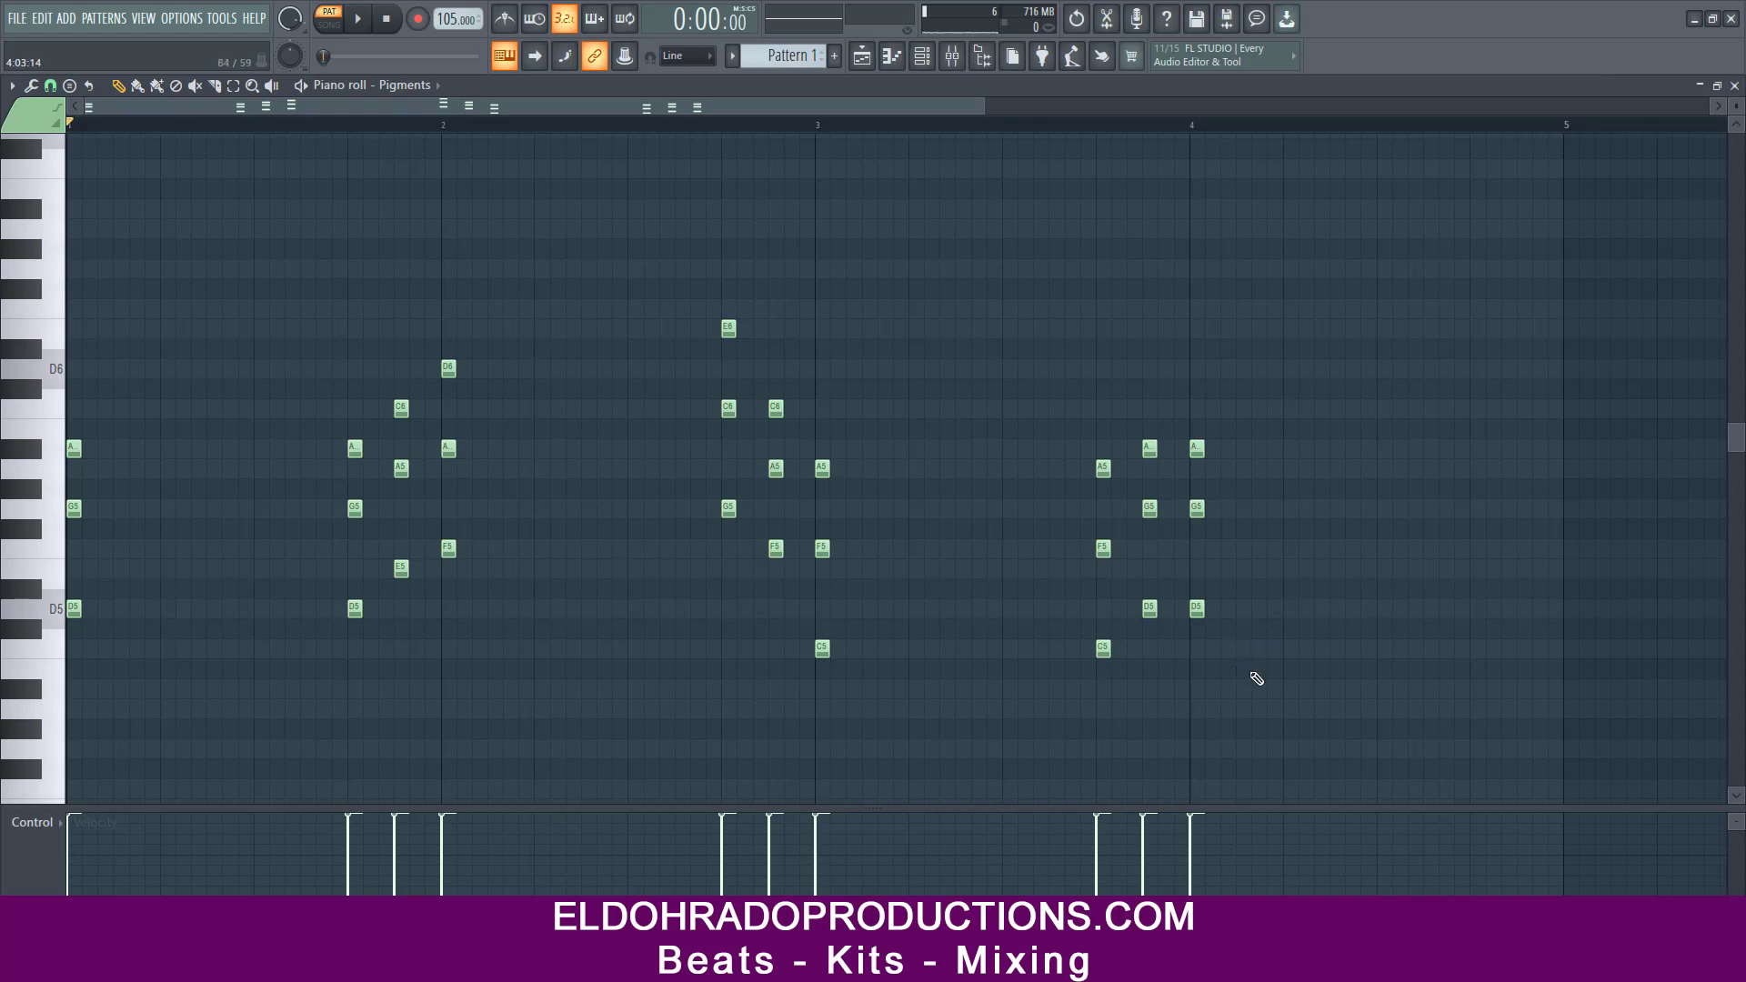
left_click_drag(1262, 687, 1134, 427)
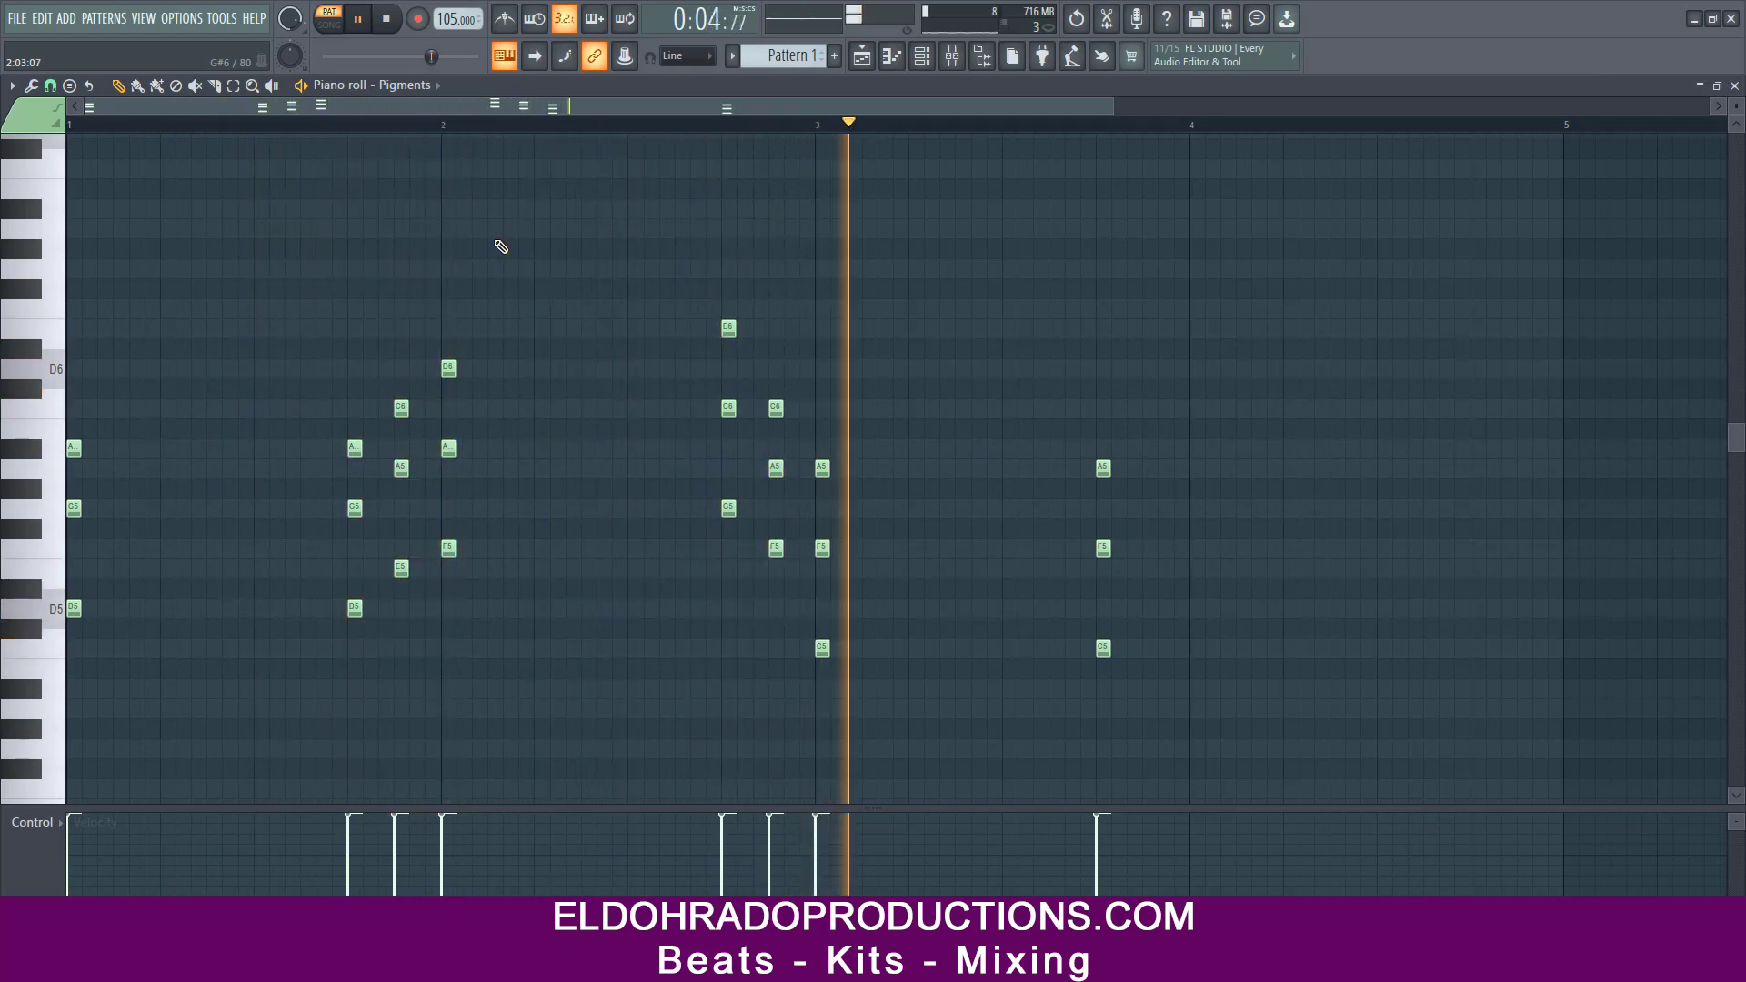
- Add C5, F5, A5 chords at the midpoint of beat 4 in bars 3 and 4, and F5, A5, C6 chords on bar 4's beats 1 and 4
key("space")
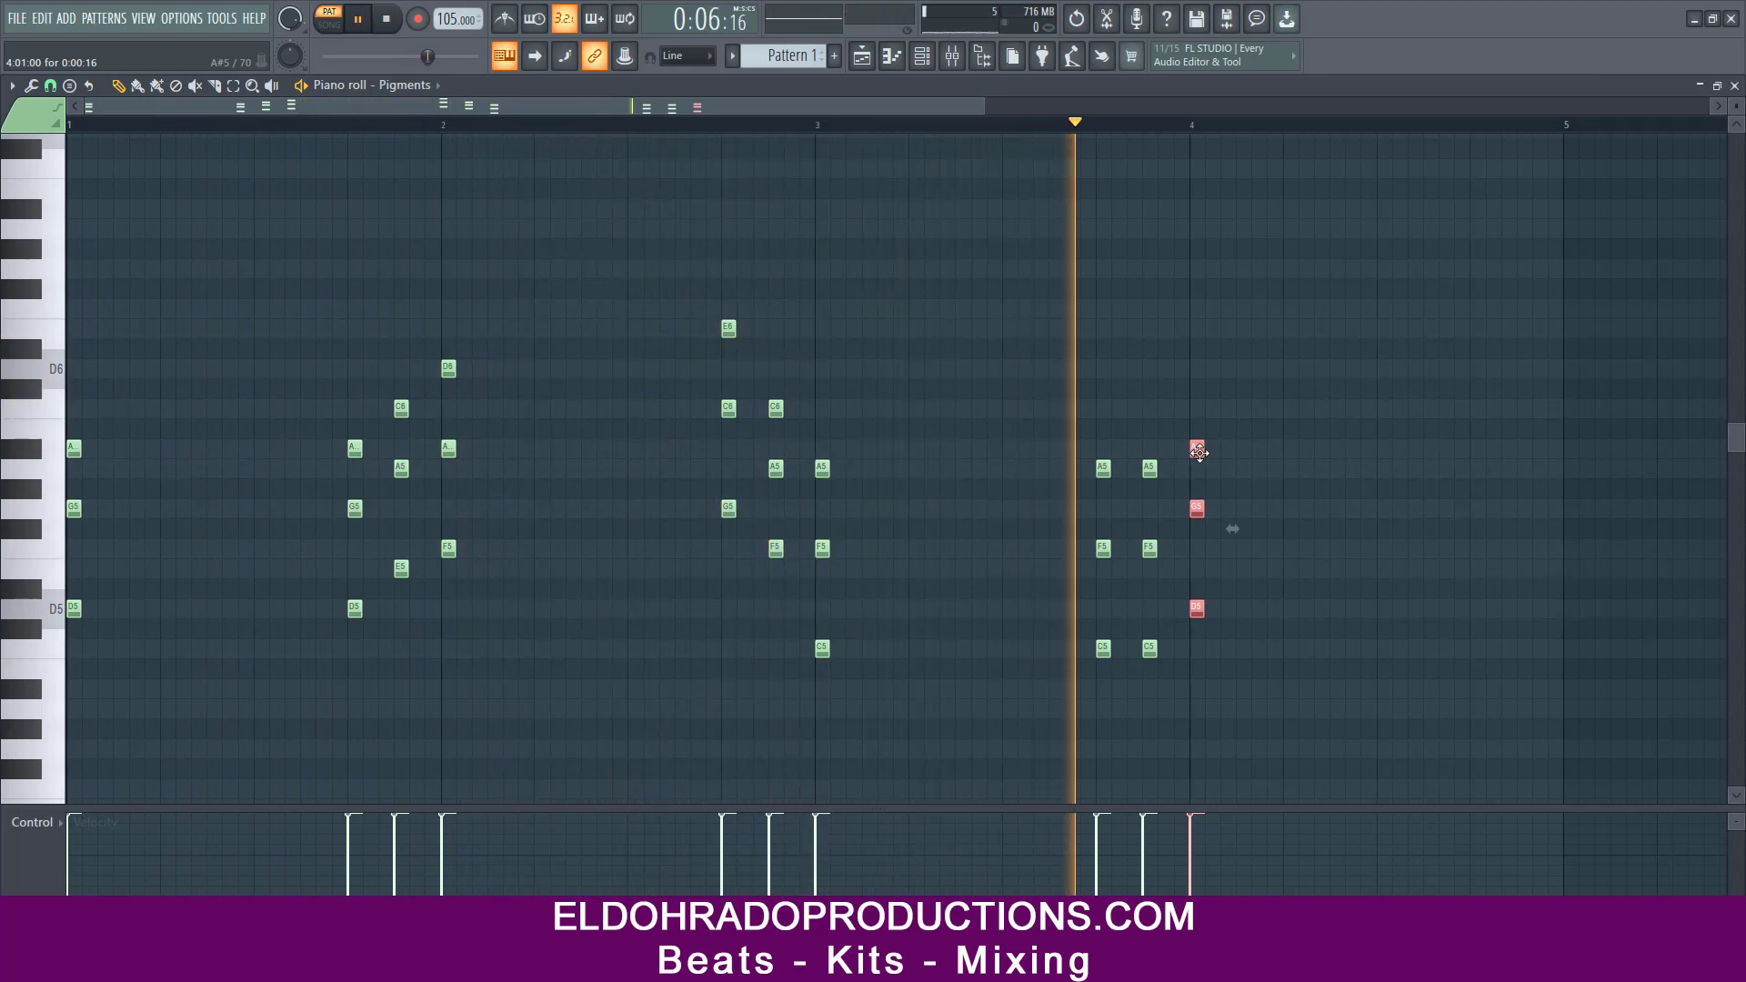
key("space")
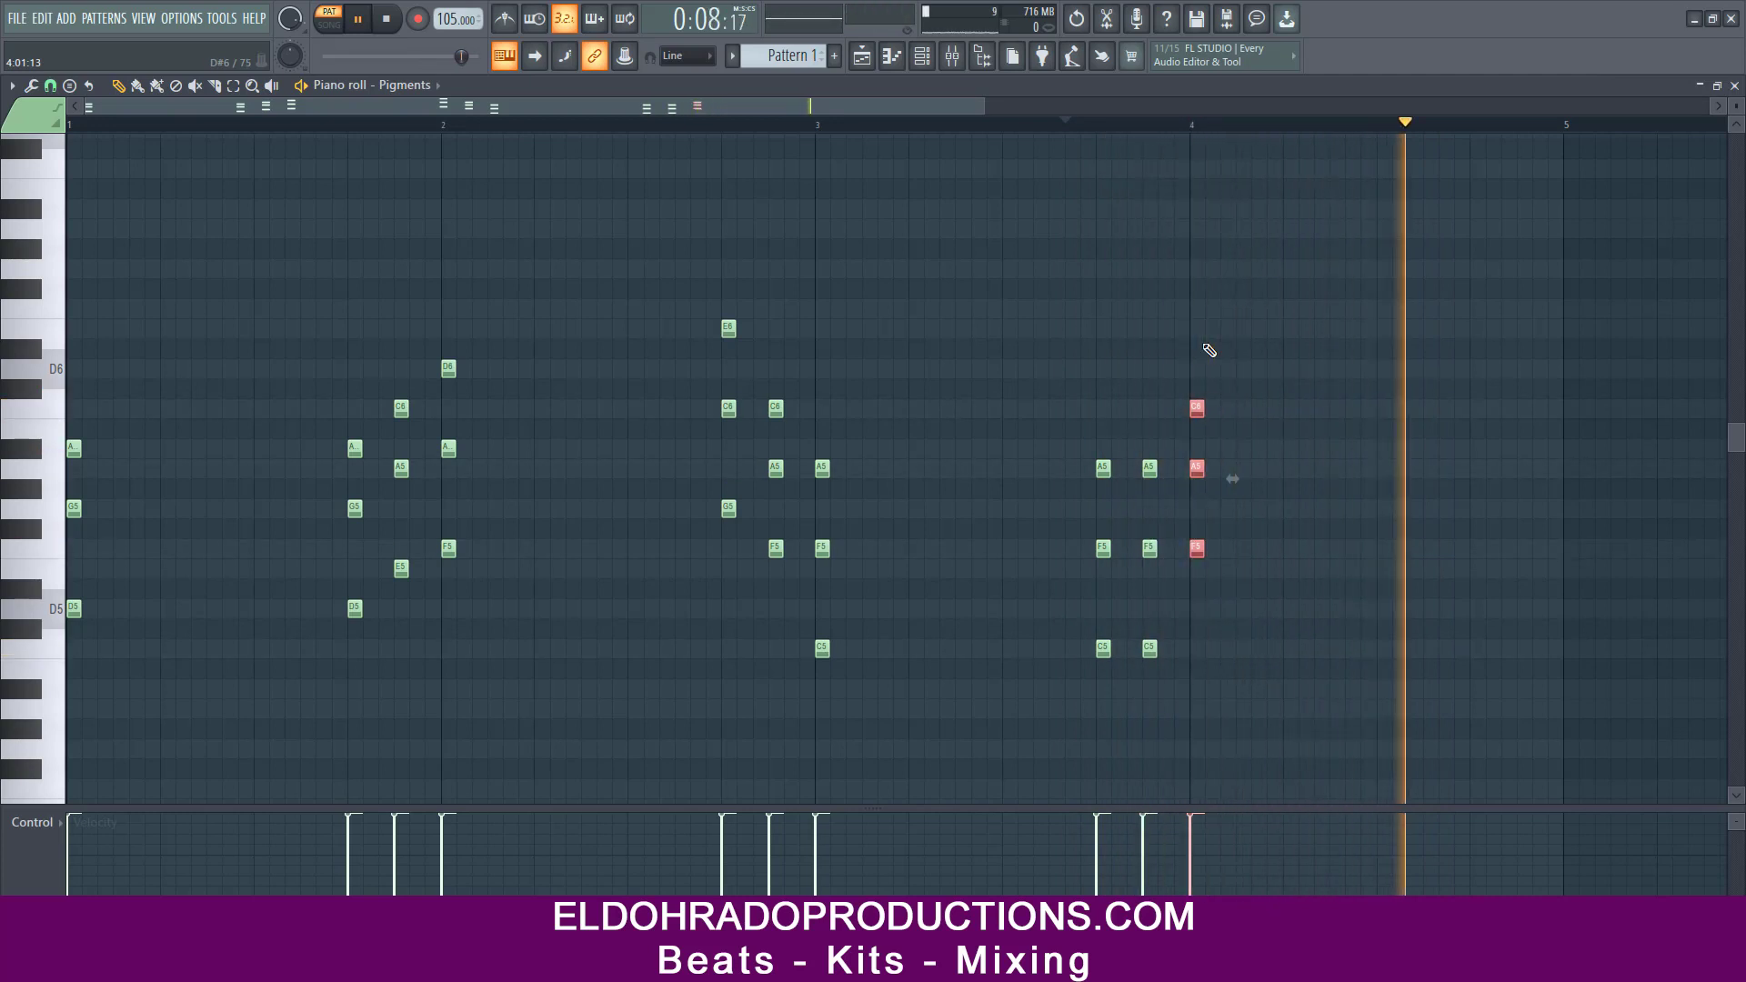
key("space")
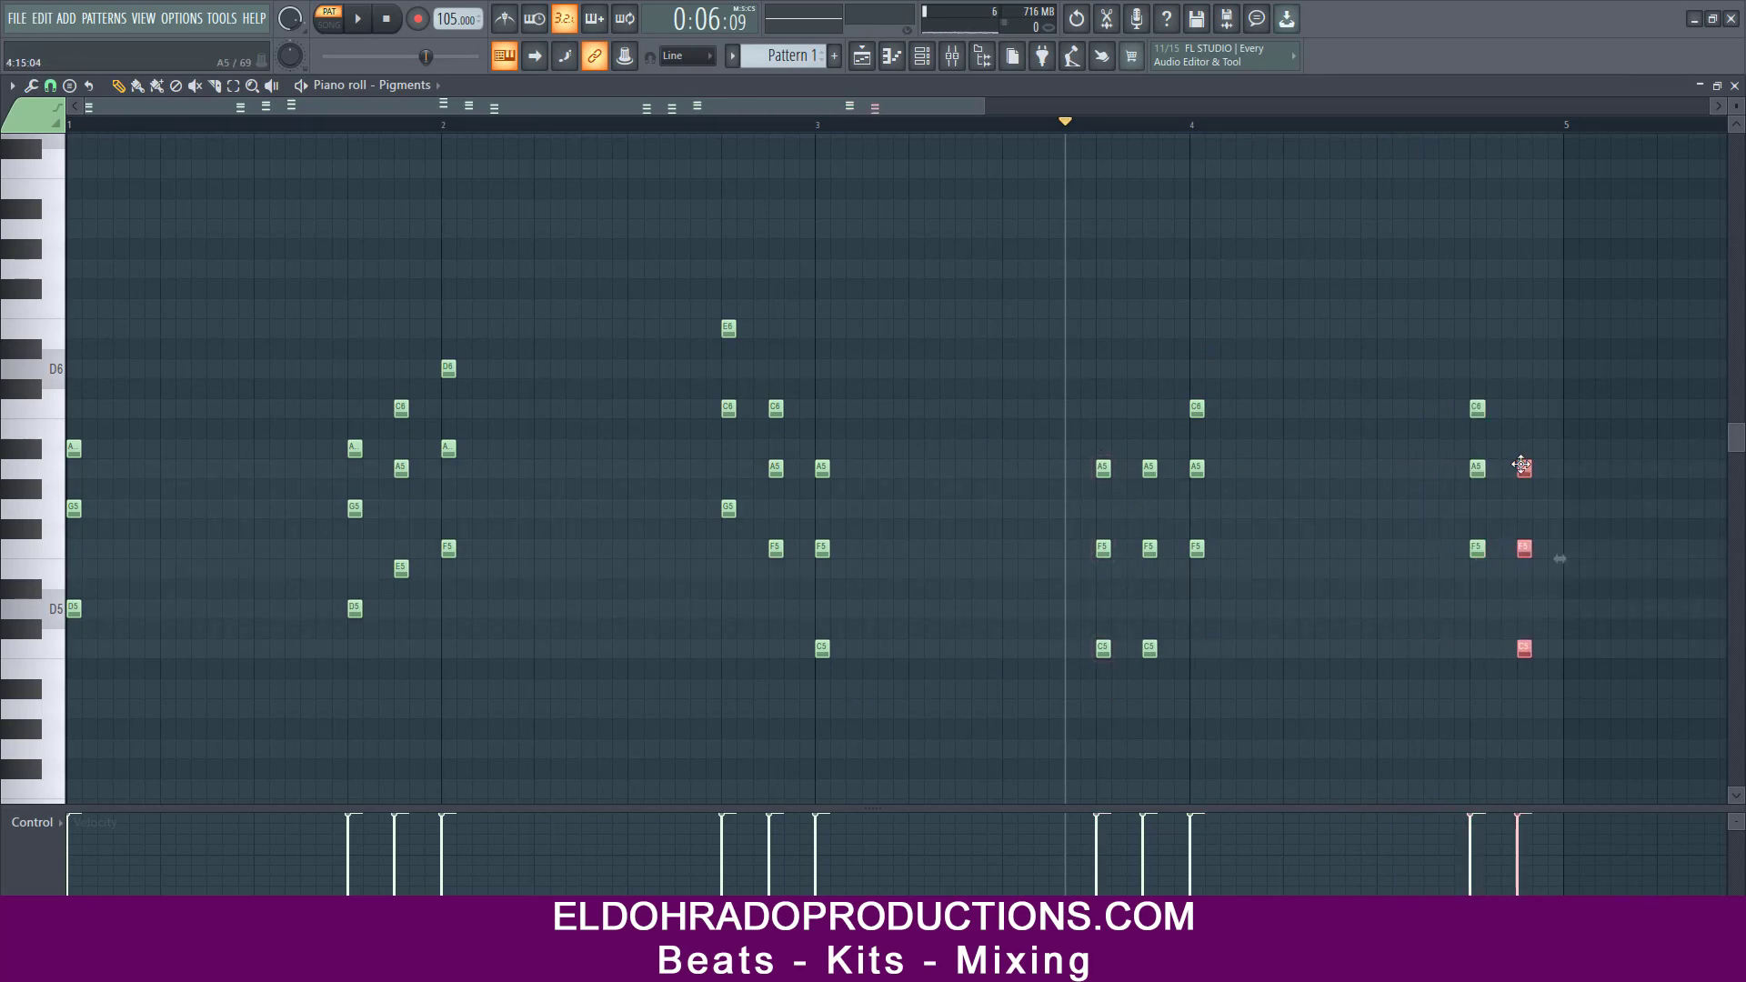
key("space")
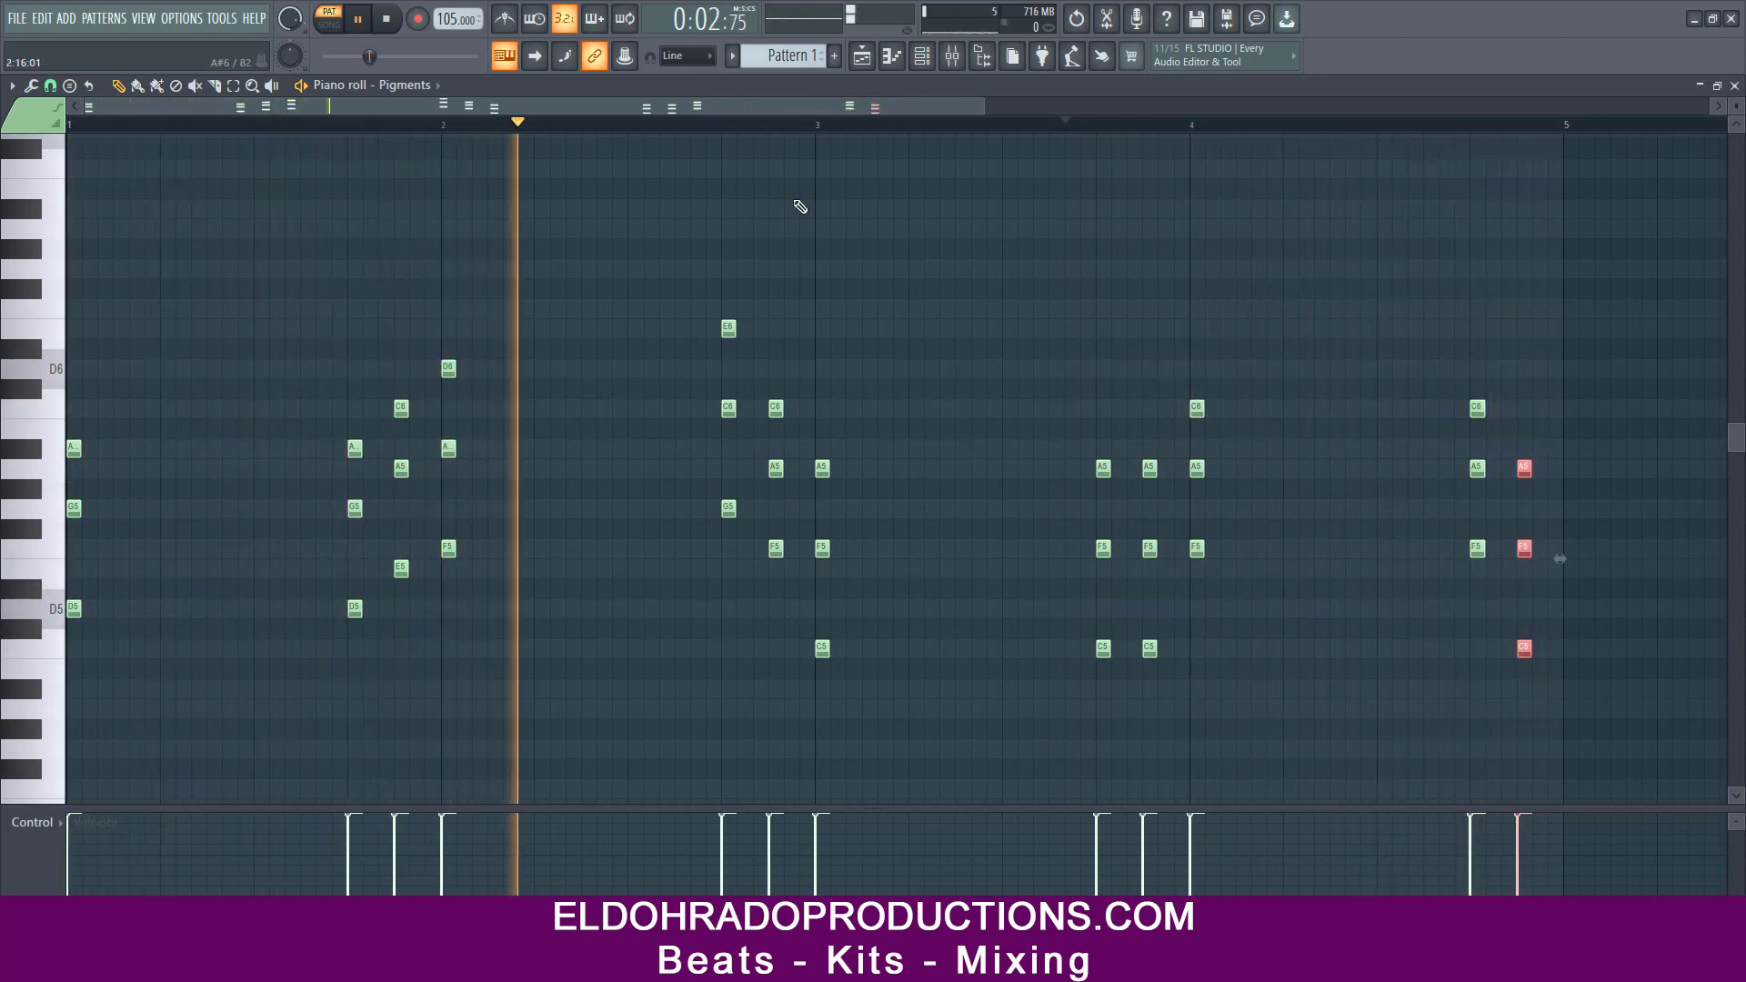
- Lower the middle note of the chord on beat 4 of bar 3 to E5 while the pattern plays
left_click_drag(987, 106, 1344, 145)
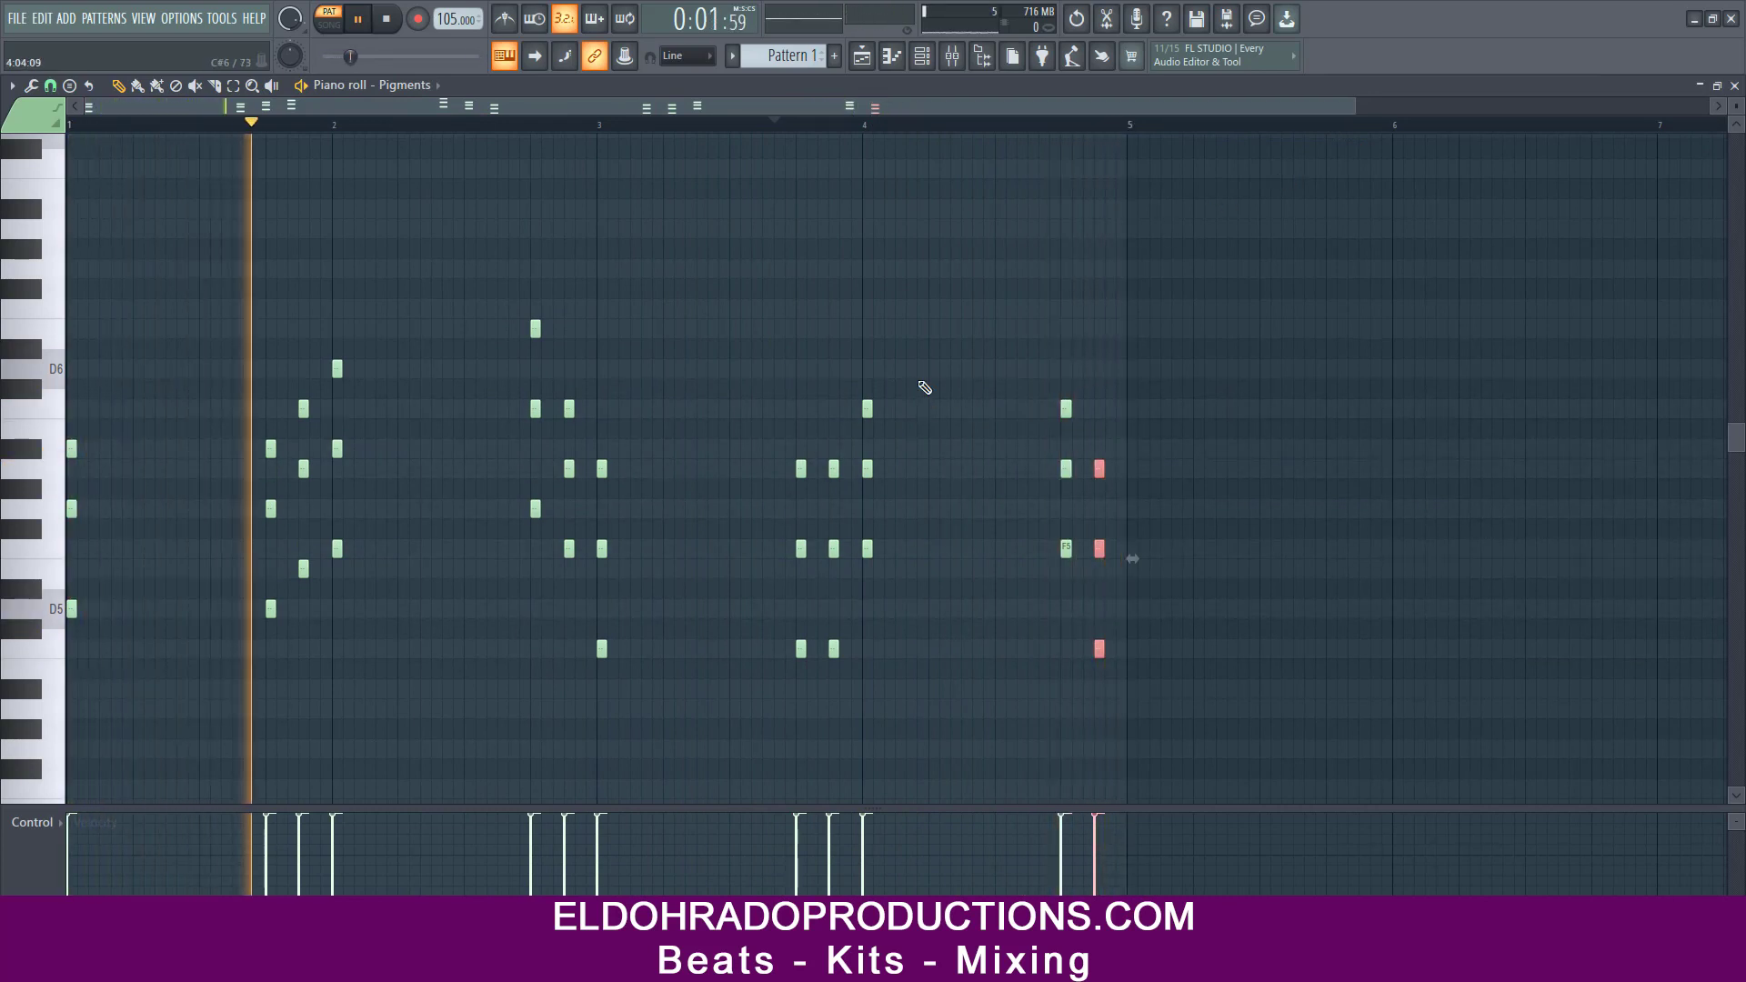
left_click(833, 568)
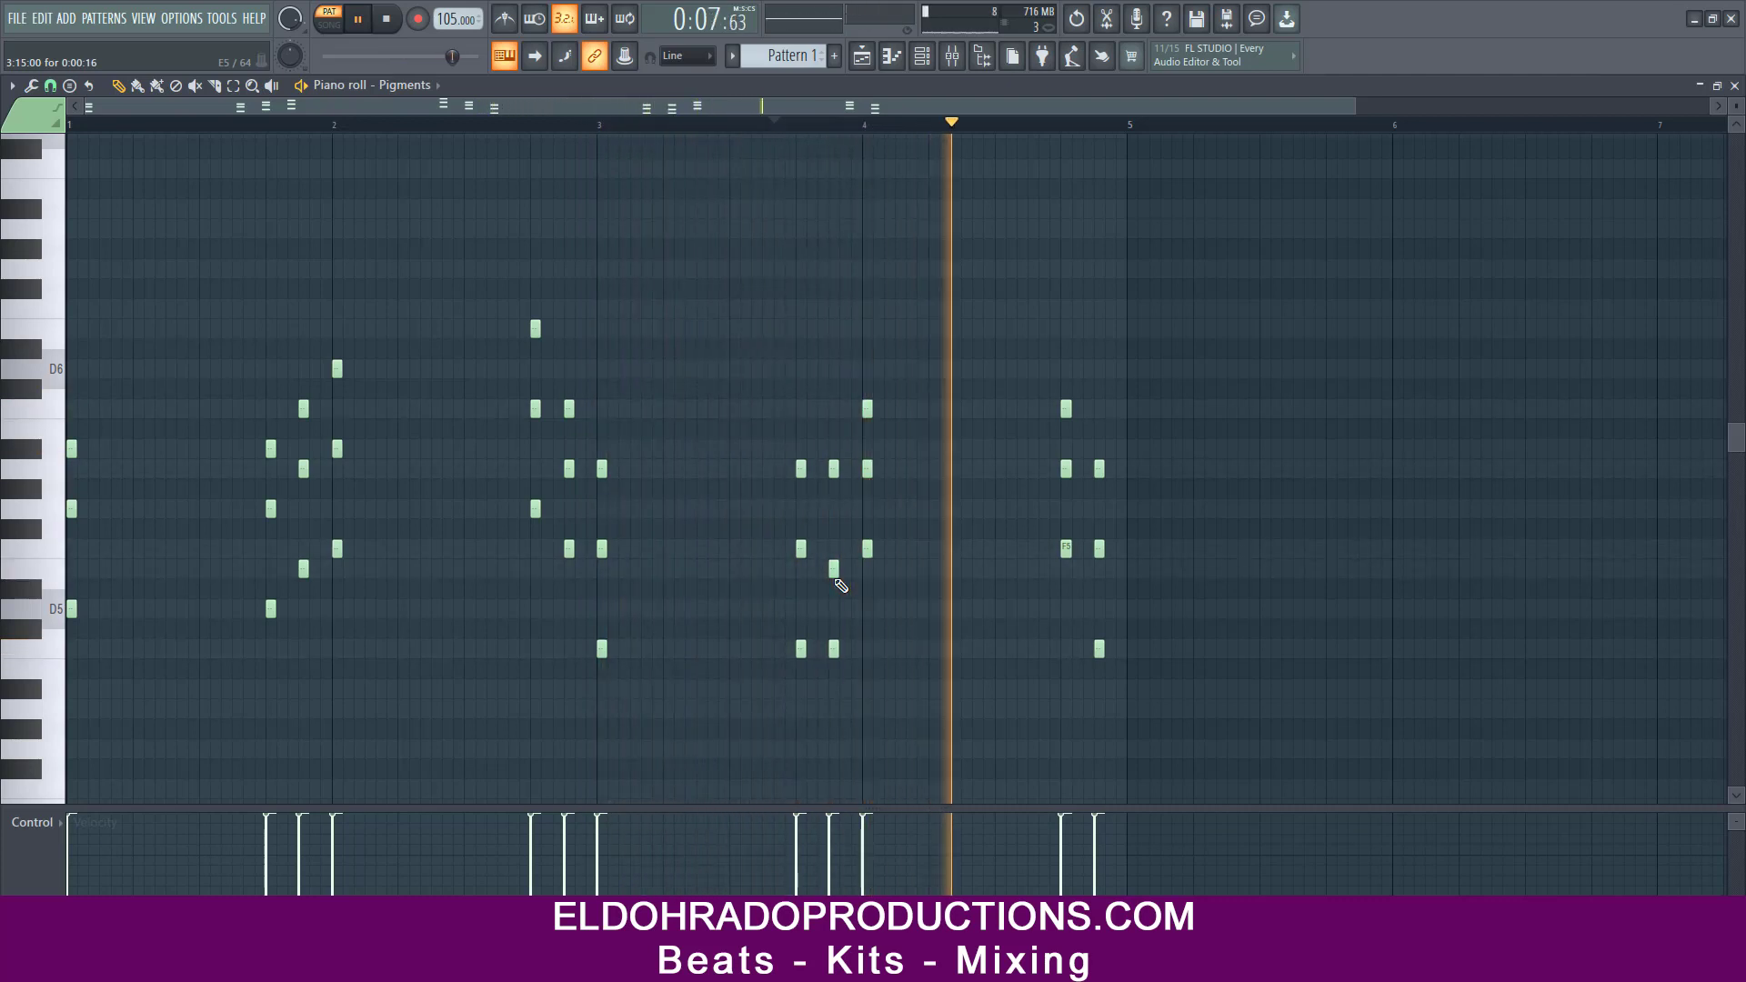
left_click_drag(801, 556, 833, 549)
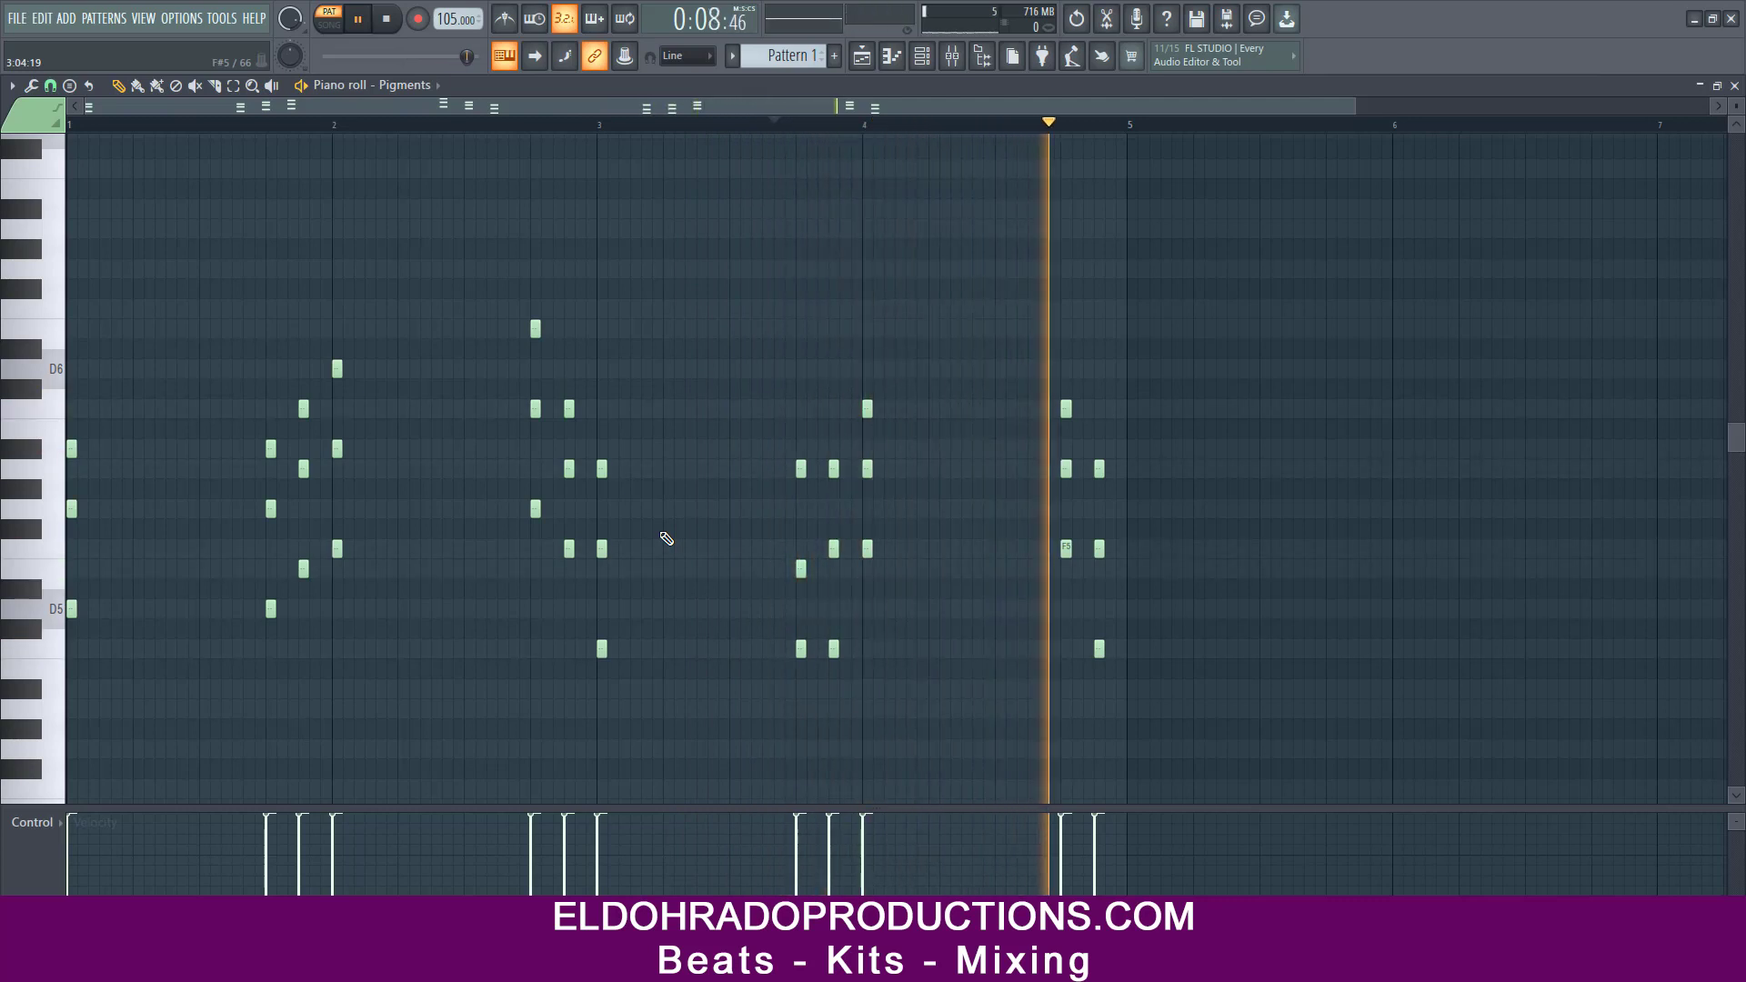
- Close the piano roll and add Purity as a new instrument channel
left_click(1734, 85)
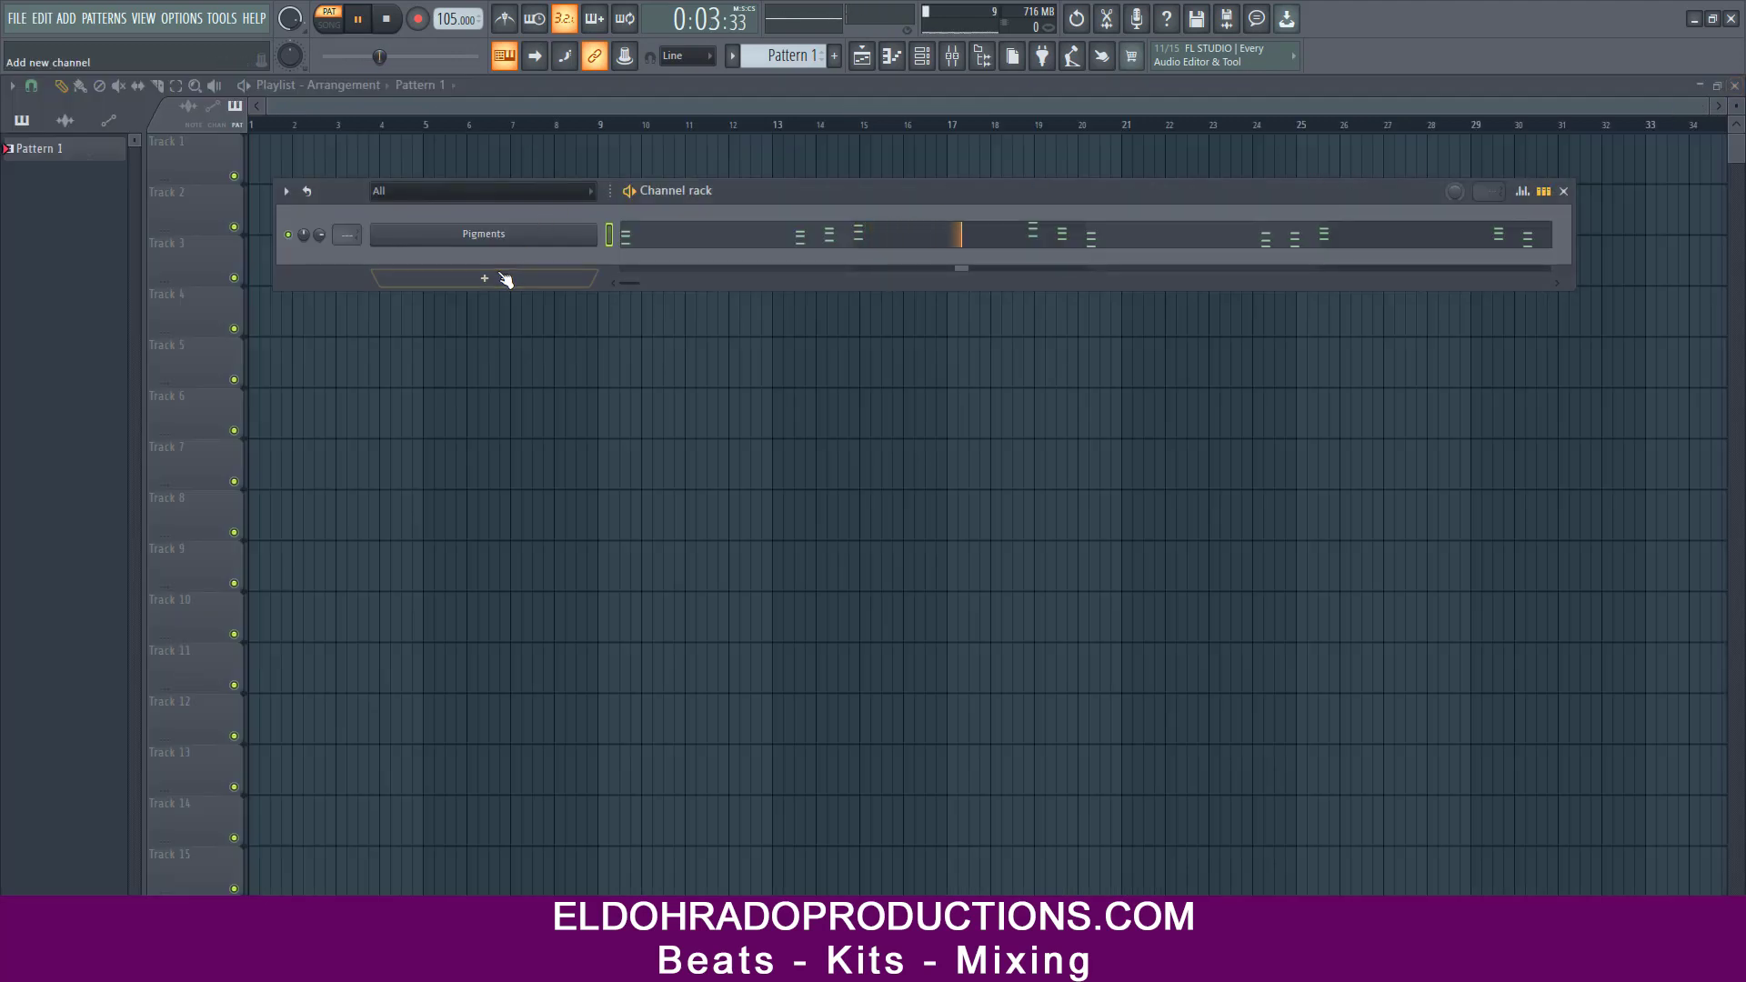
left_click(503, 279)
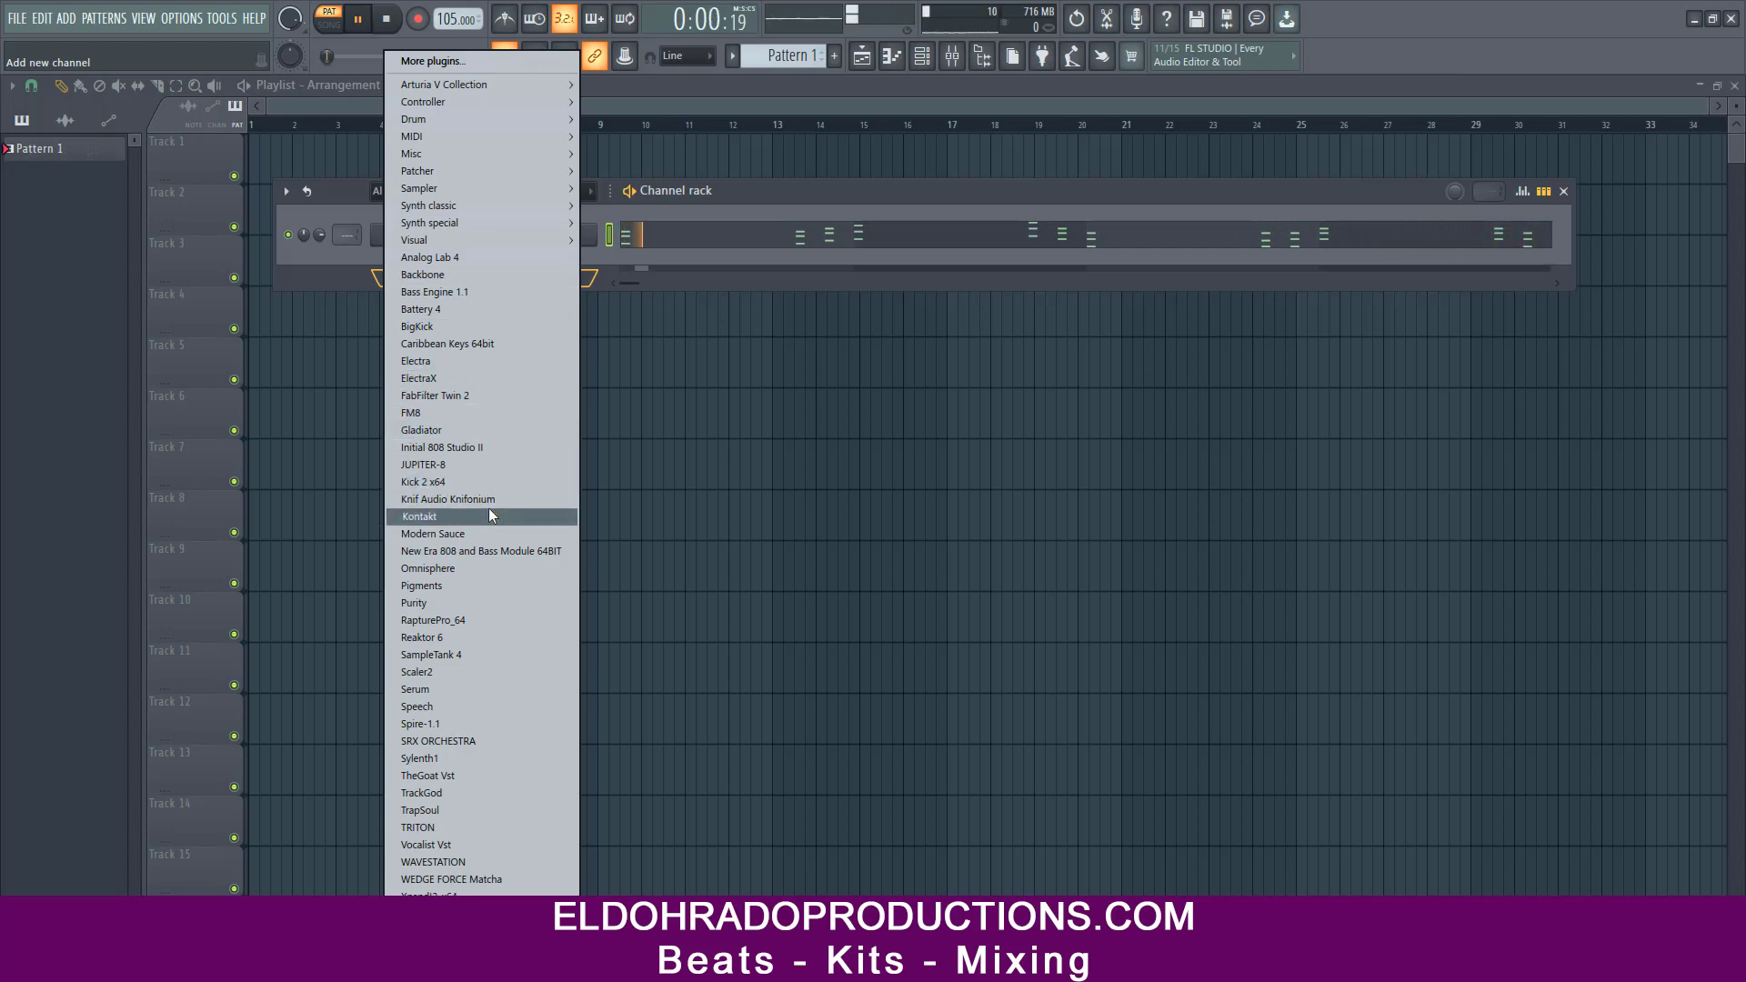
left_click(457, 607)
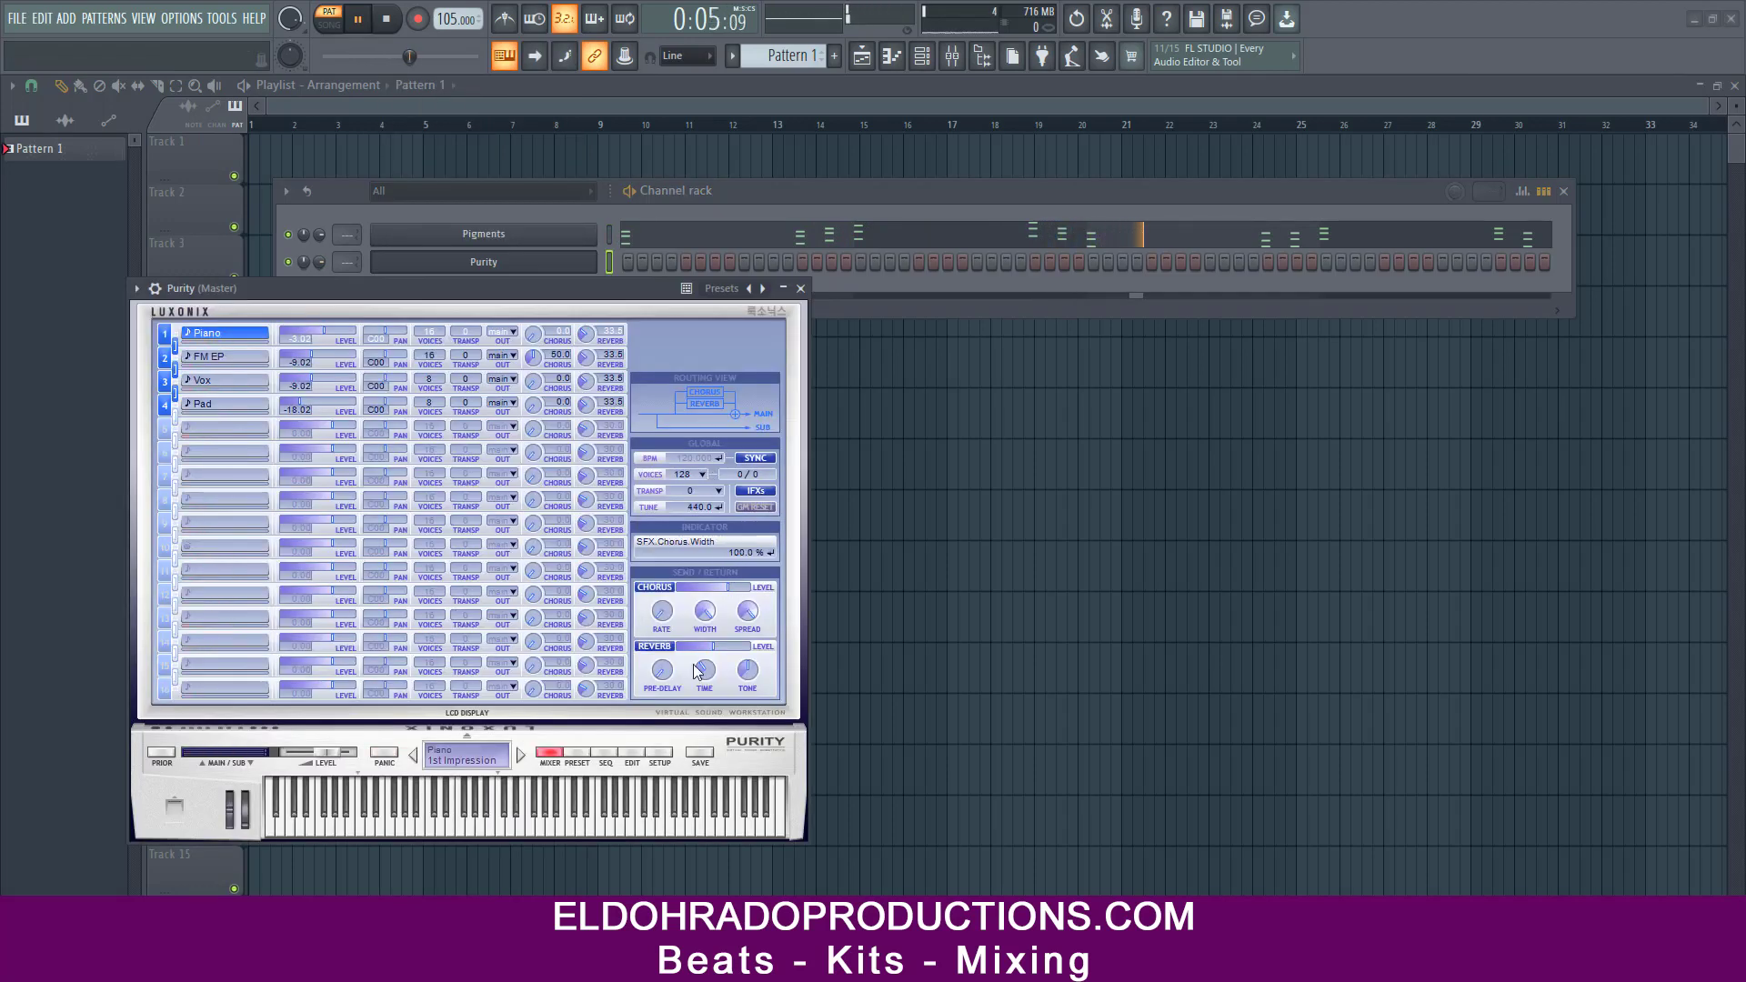
- Browse Purity's preset list, then replace the Purity channel with the WAVESTATION instrument
left_click(576, 753)
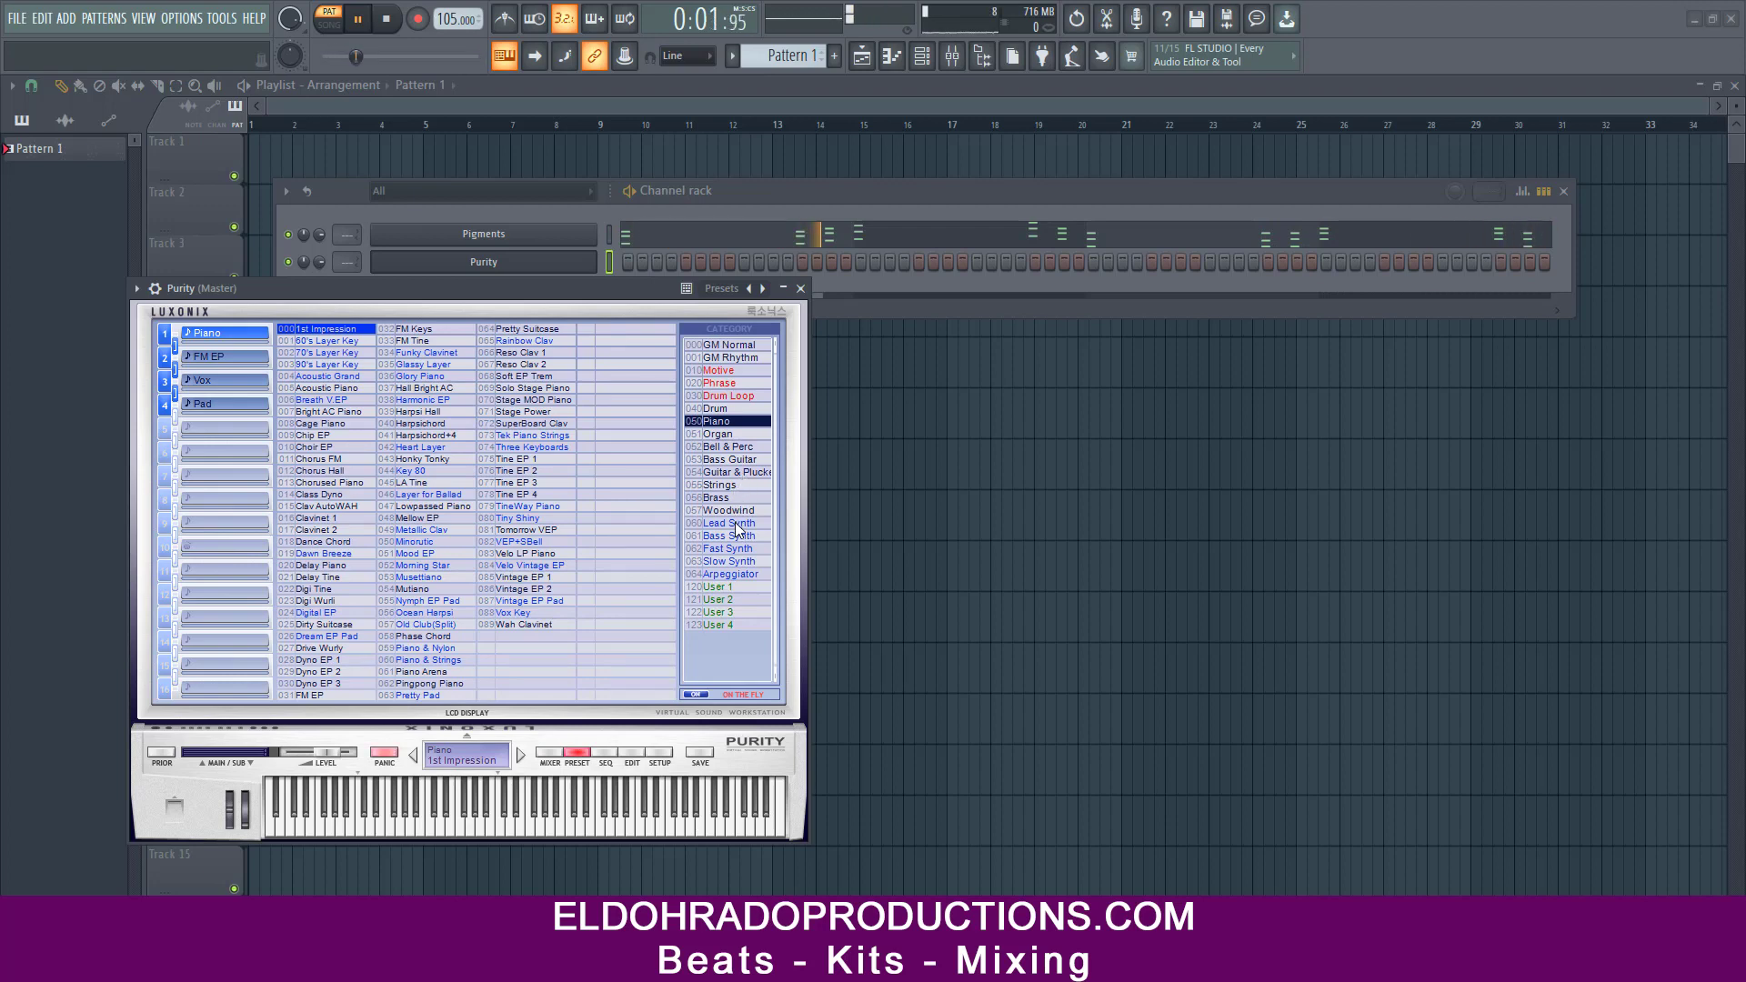
left_click(800, 288)
right_click(591, 259)
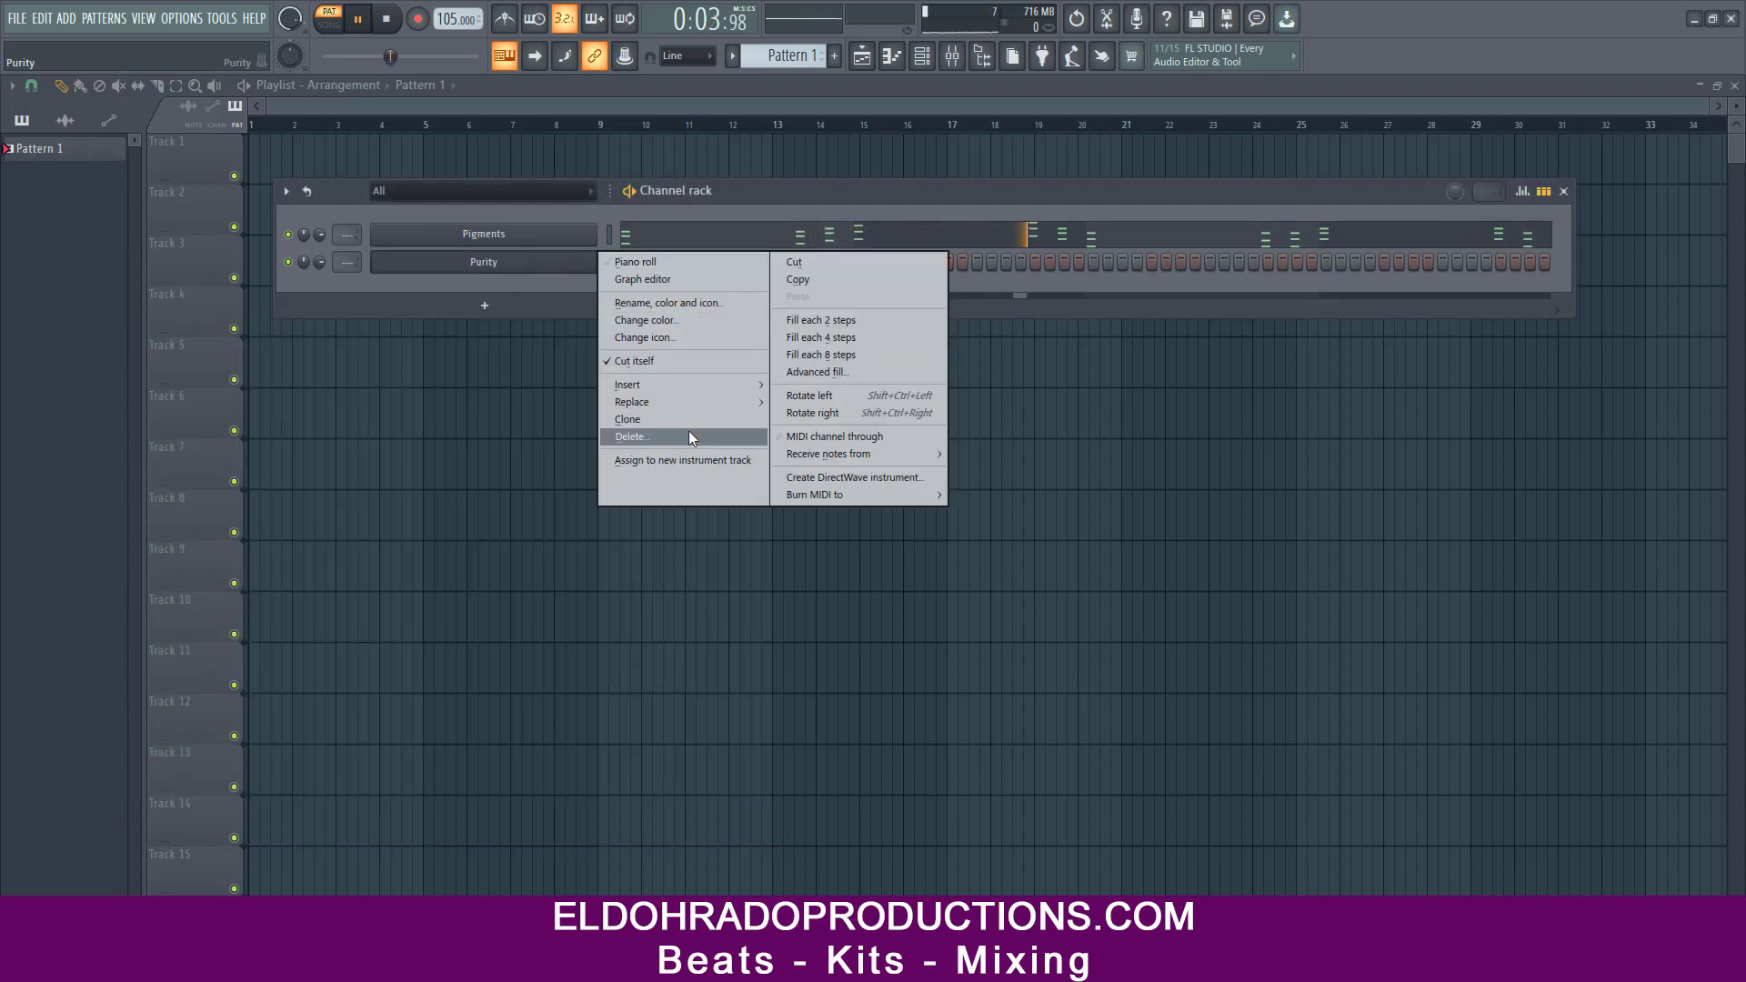
mouse_move(696, 406)
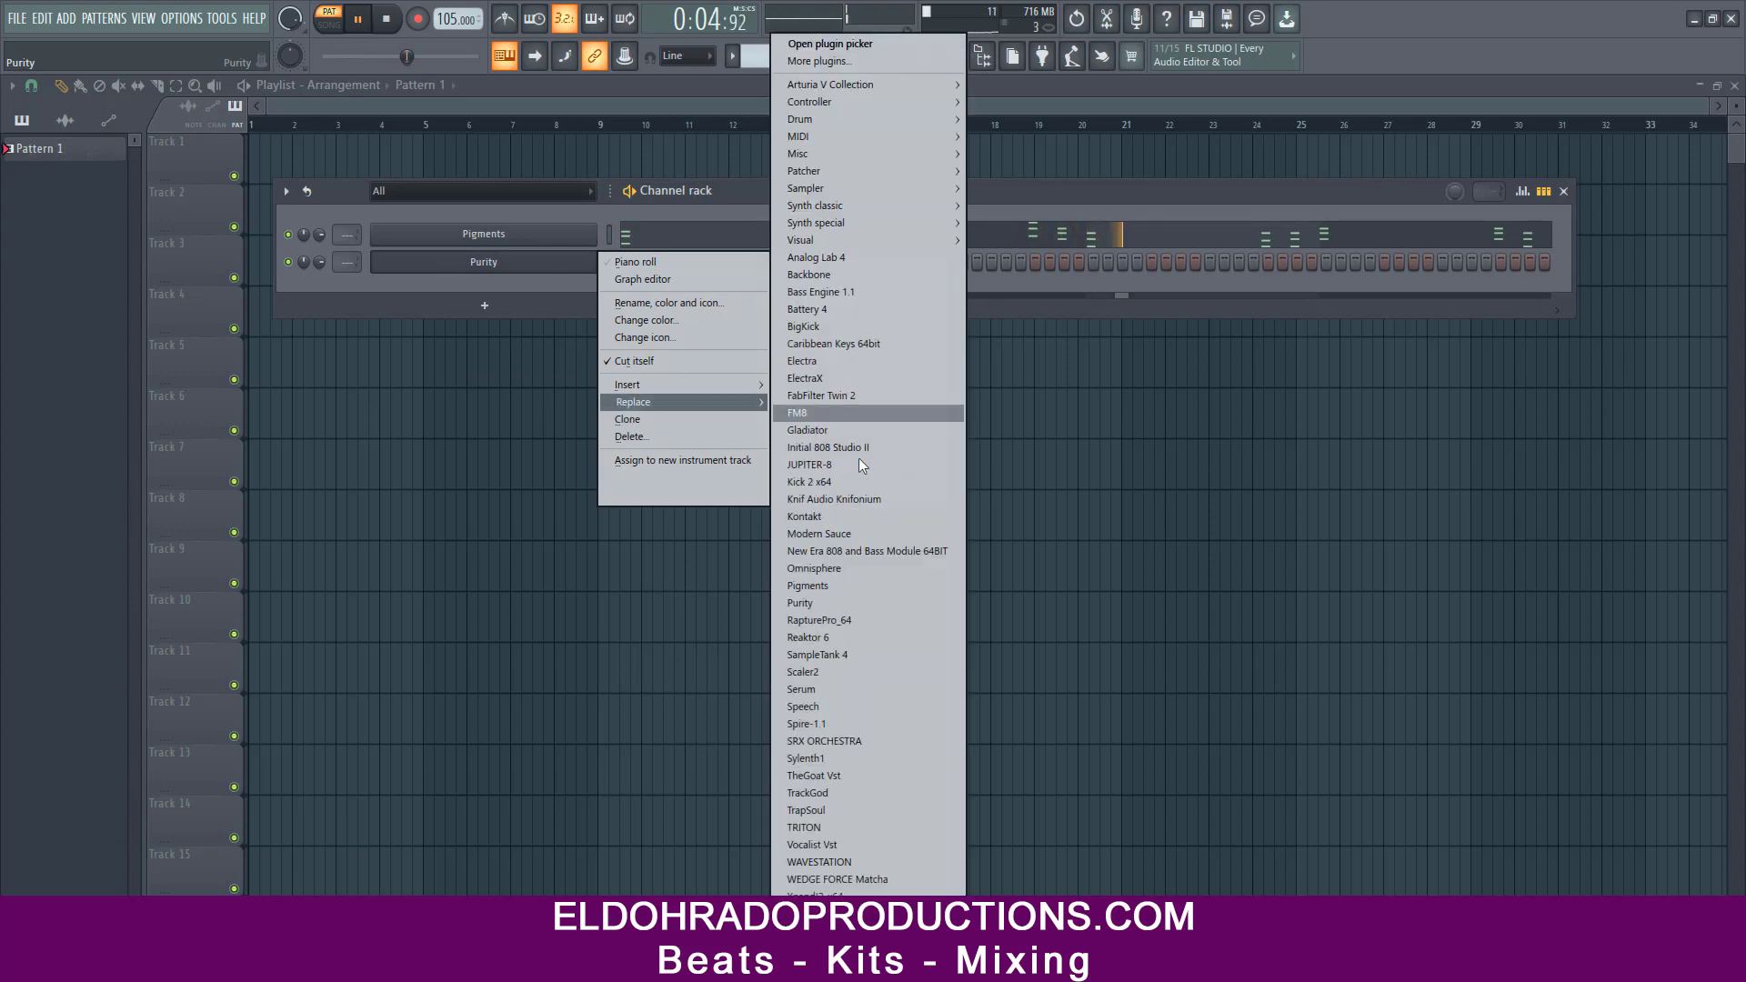
left_click(833, 860)
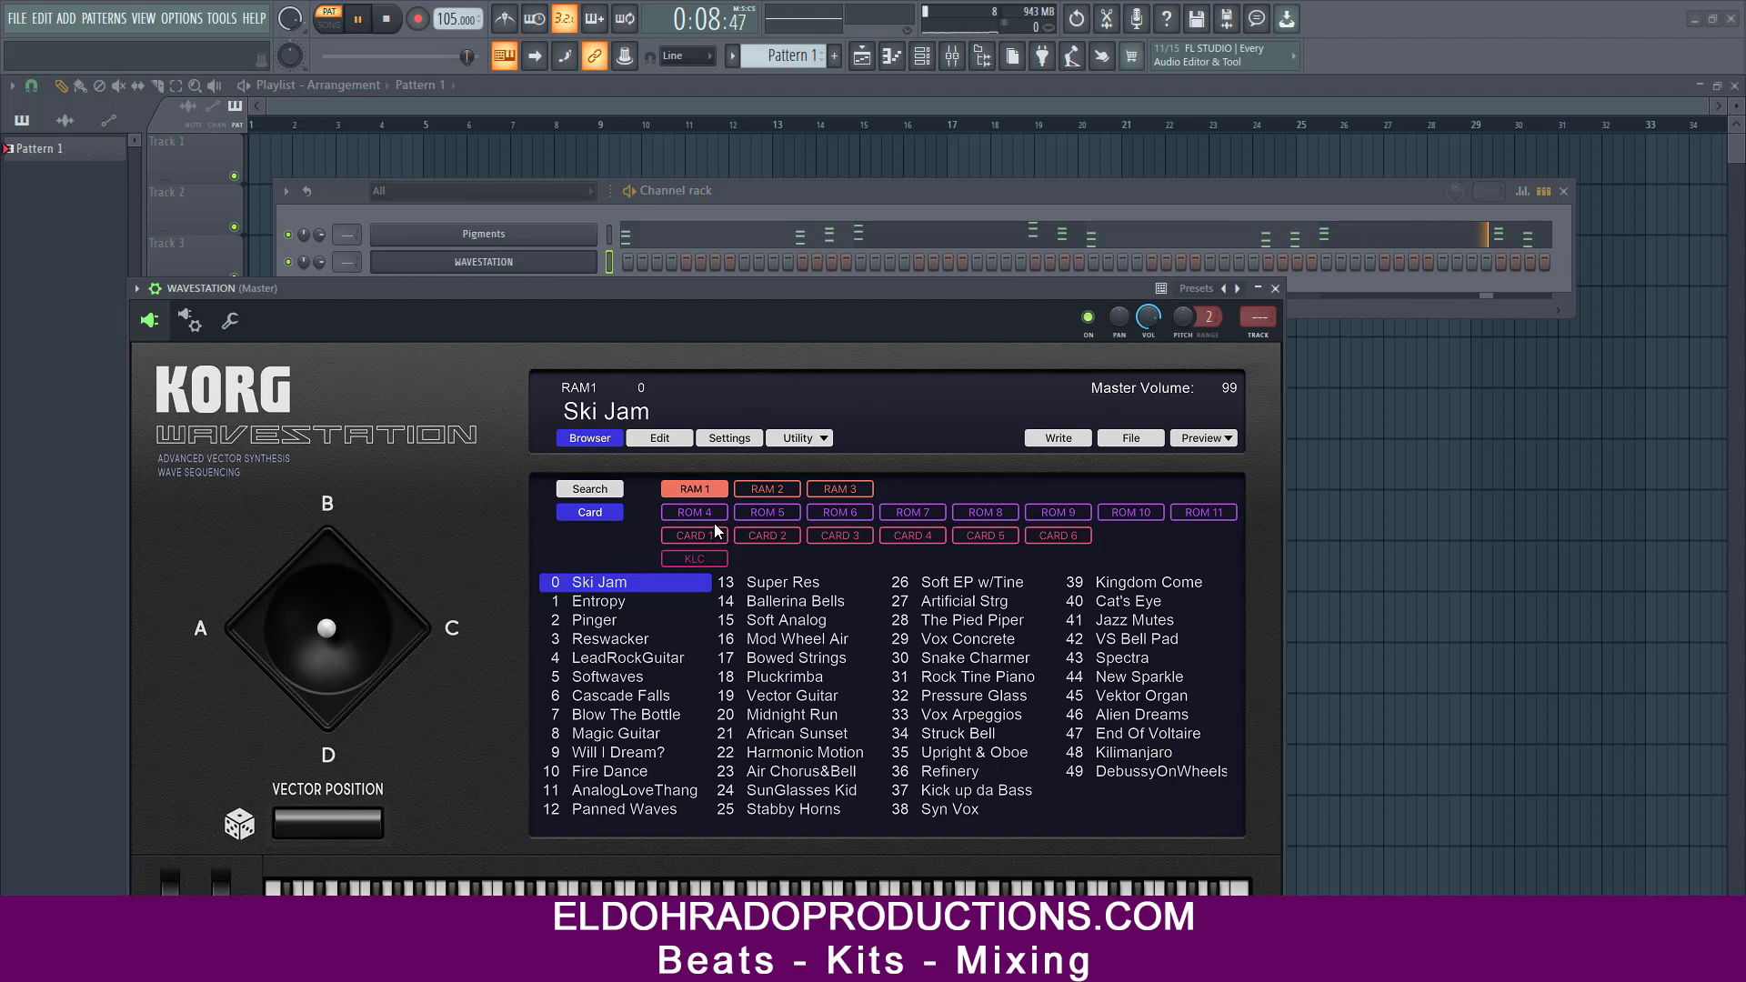
- Load the Percrimba preset from CARD 6 in WAVESTATION and close the plugin window
left_click(698, 558)
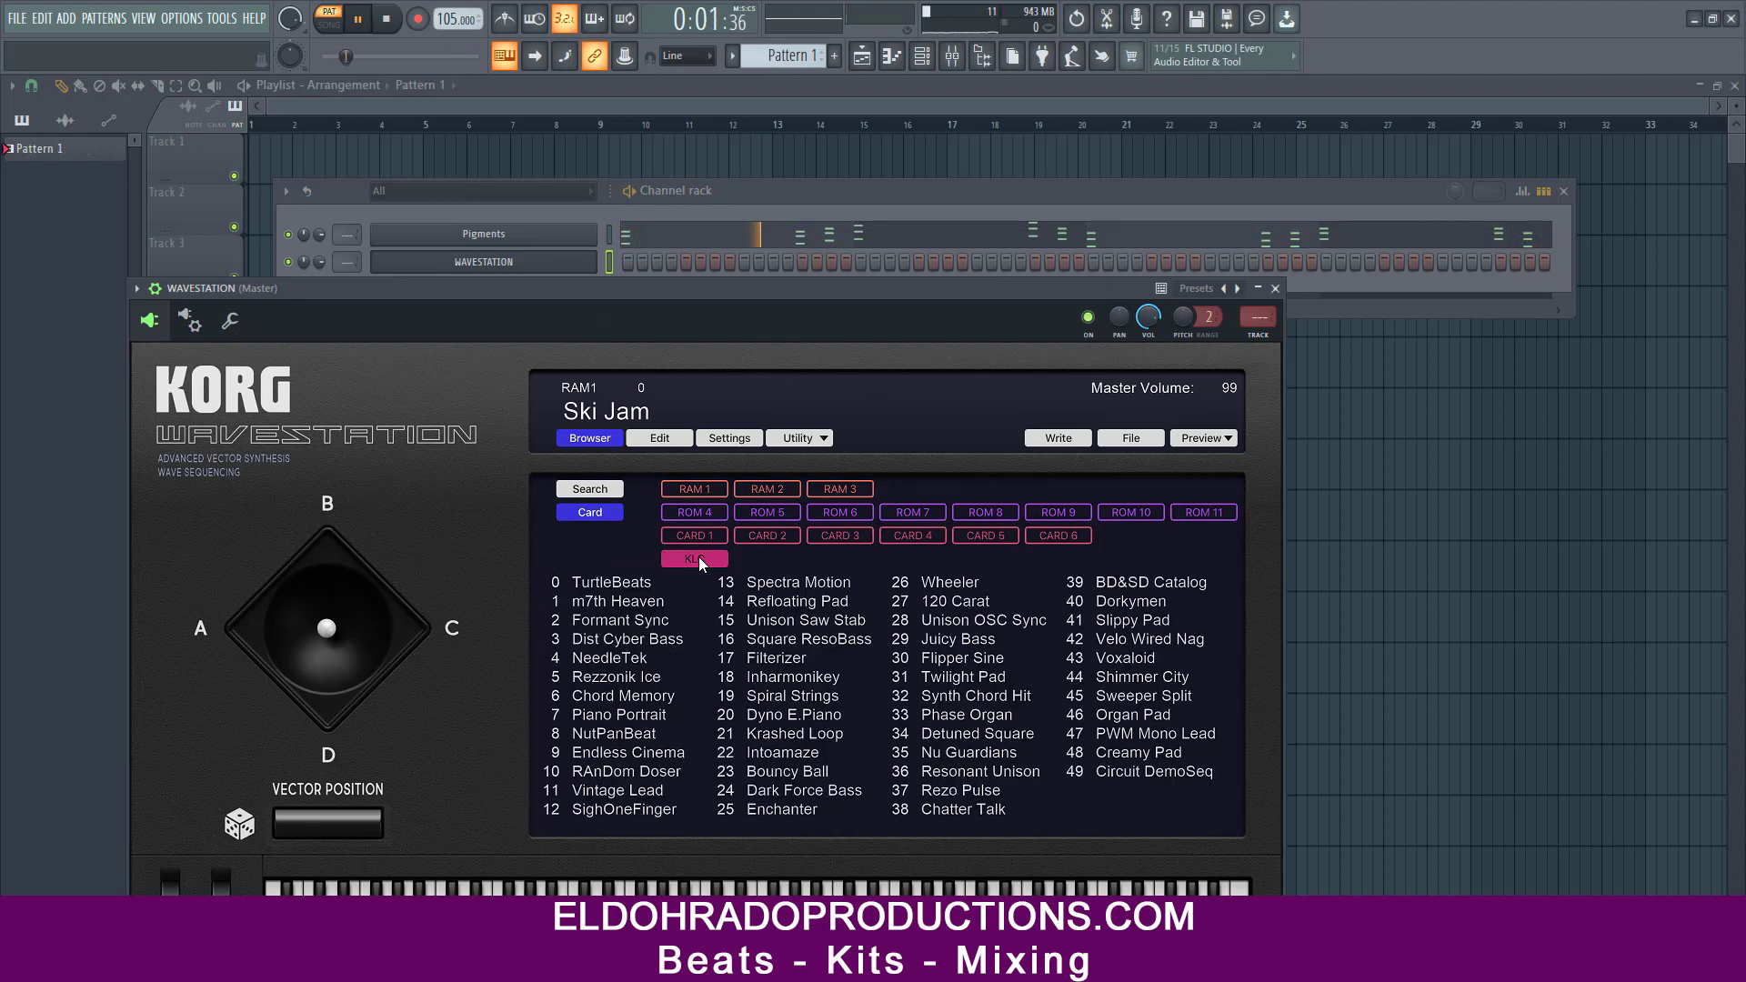
left_click(1060, 539)
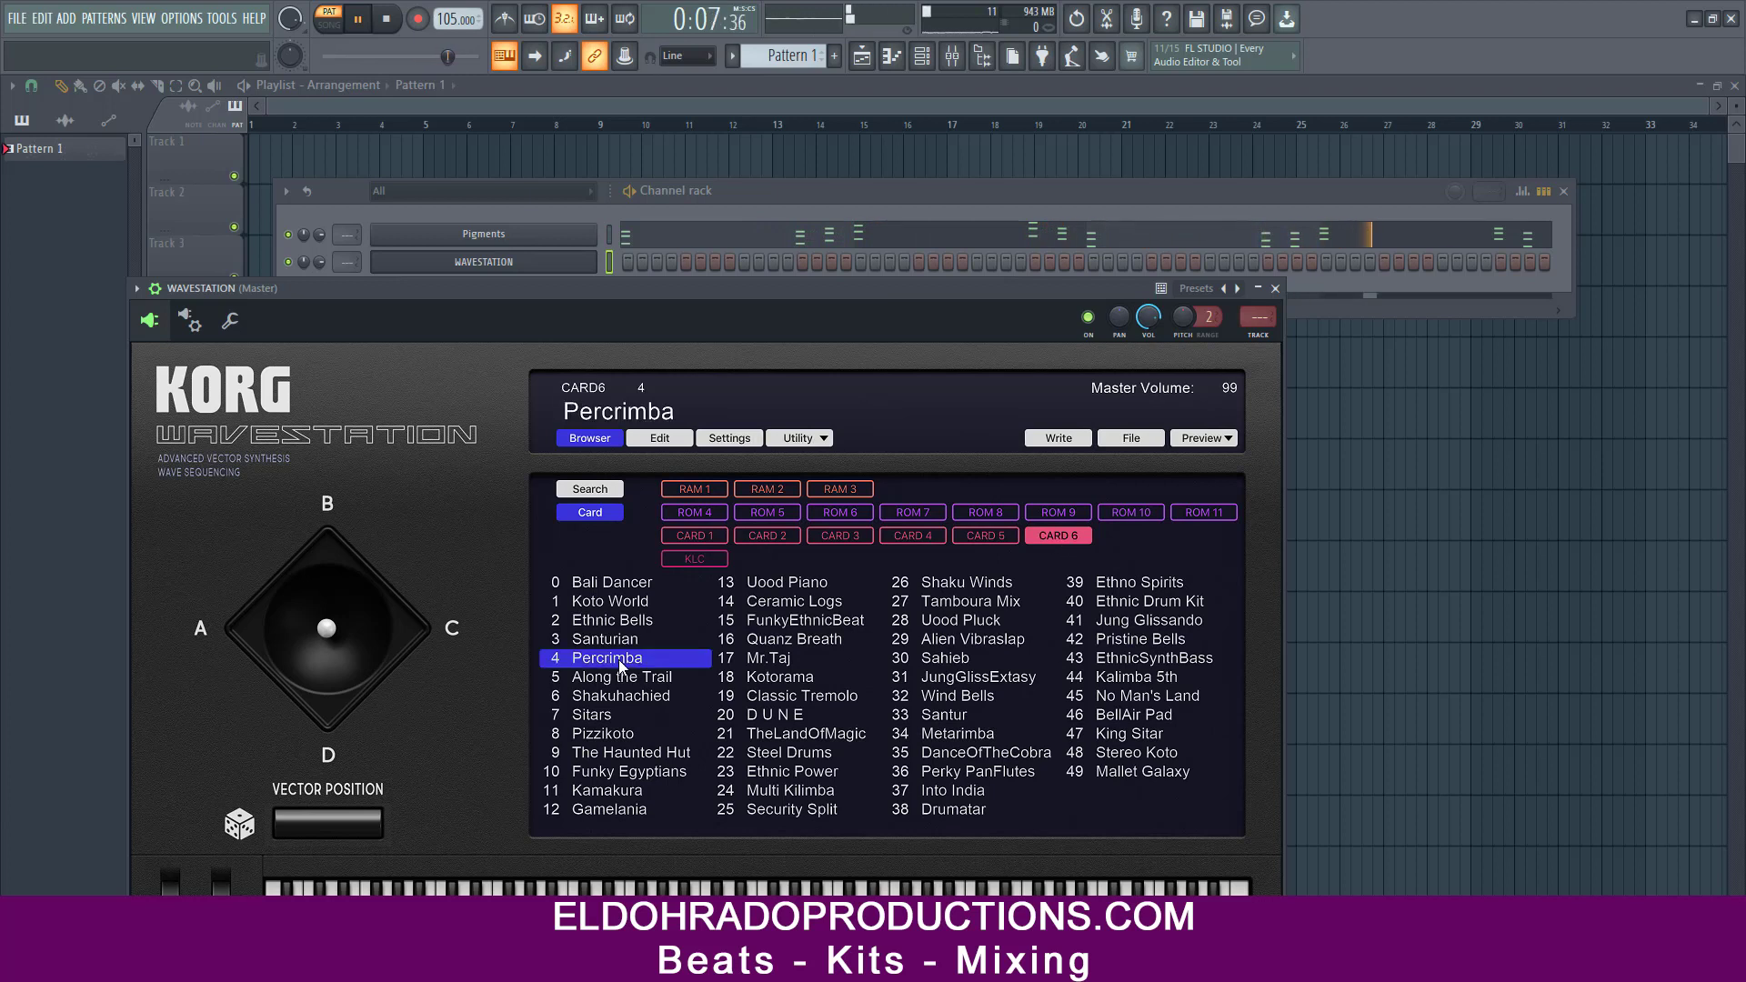
left_click(1274, 289)
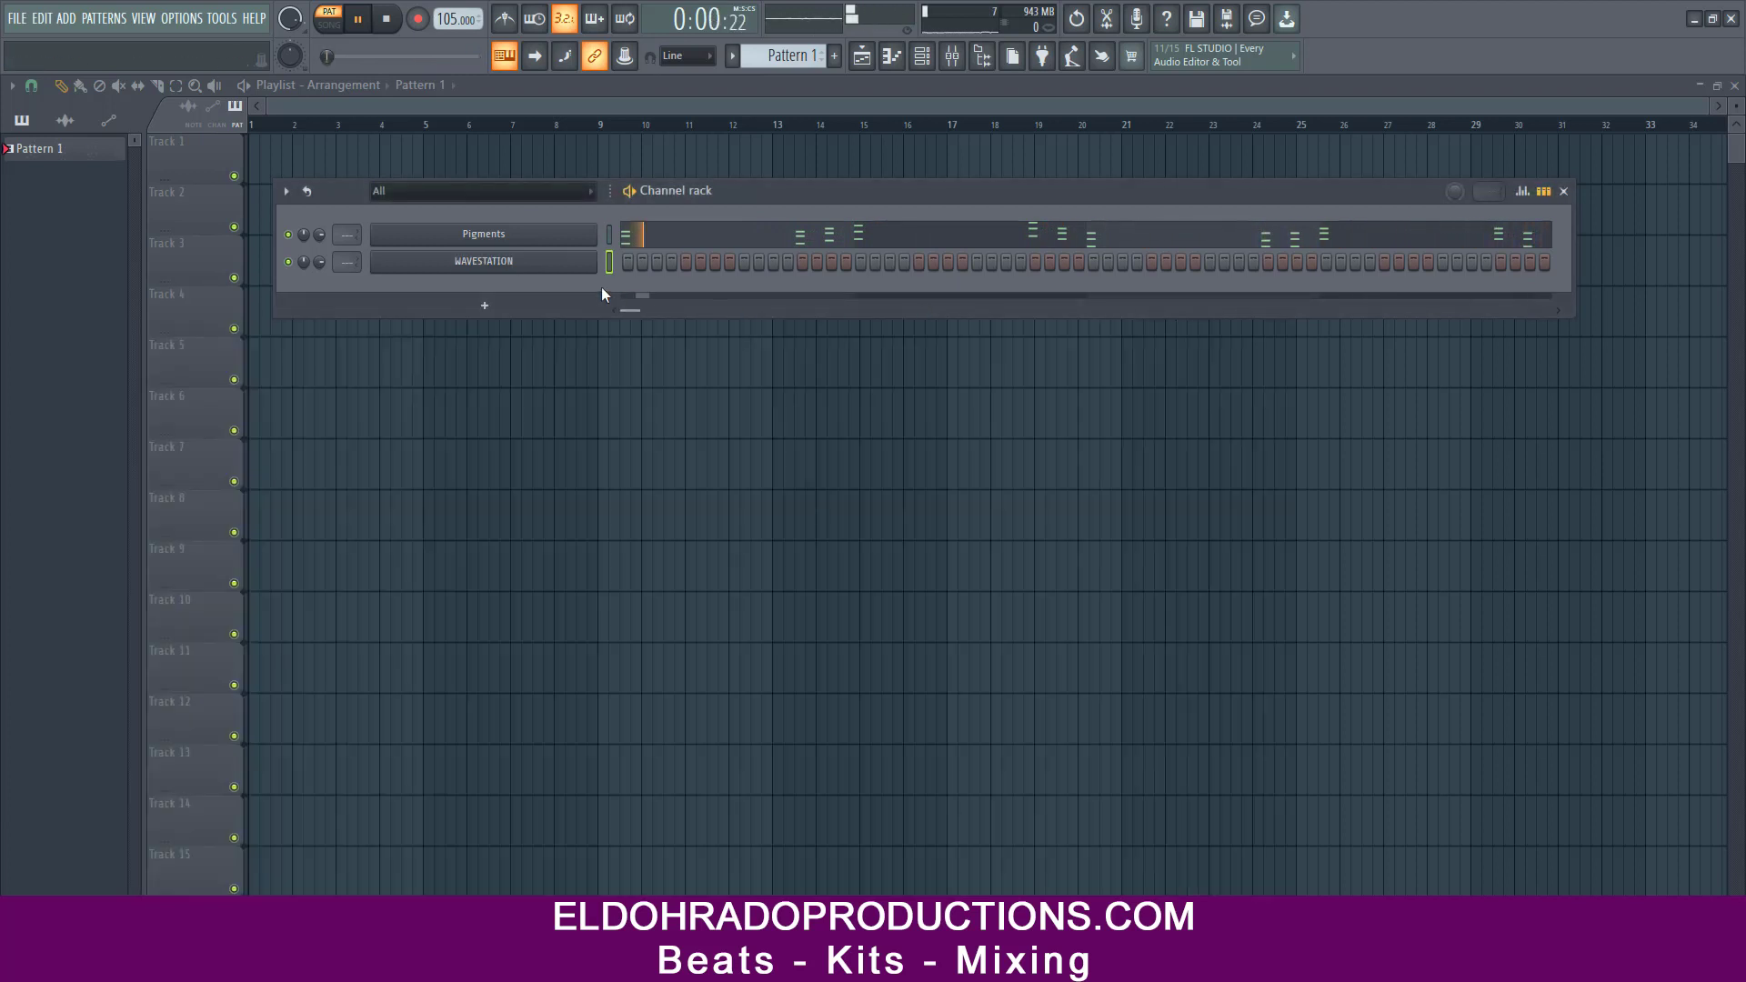
- Open the WAVESTATION channel's piano roll and stop playback
right_click(586, 266)
left_click(633, 264)
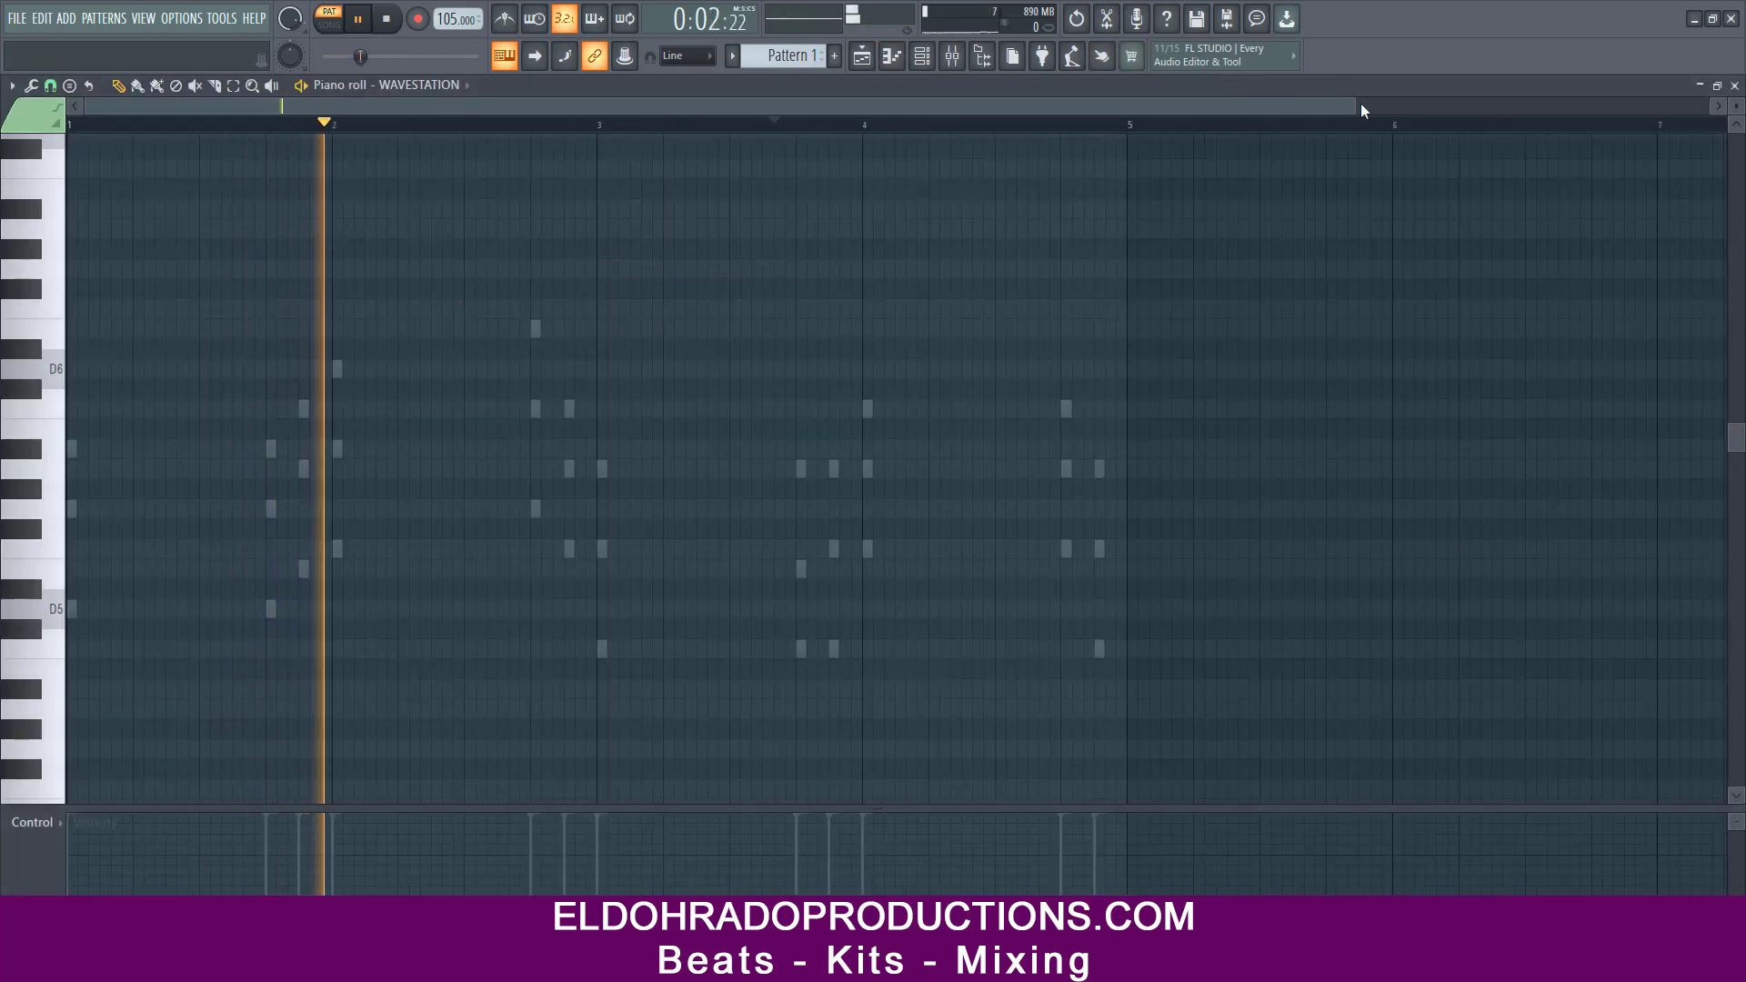
key("space")
left_click_drag(1356, 107, 772, 108)
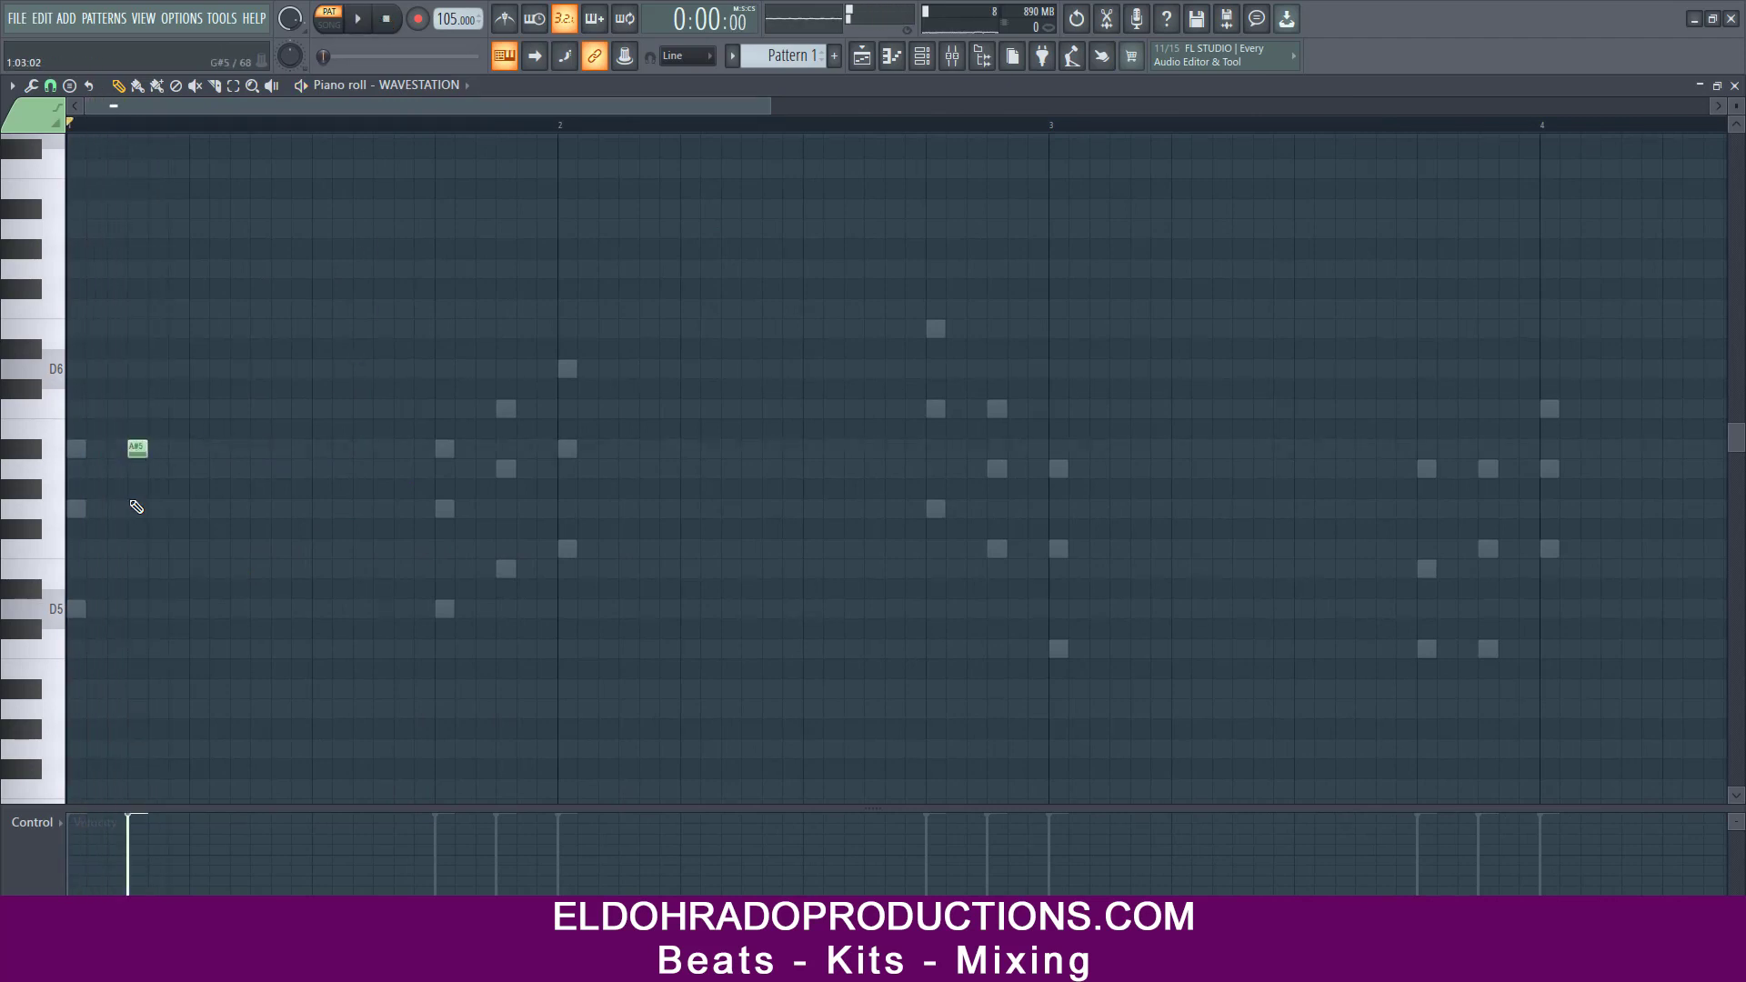
- Try a D5, G5, A#5 chord on step 3 of bar 1, shifted to 1:03:16
key("space")
key("space")
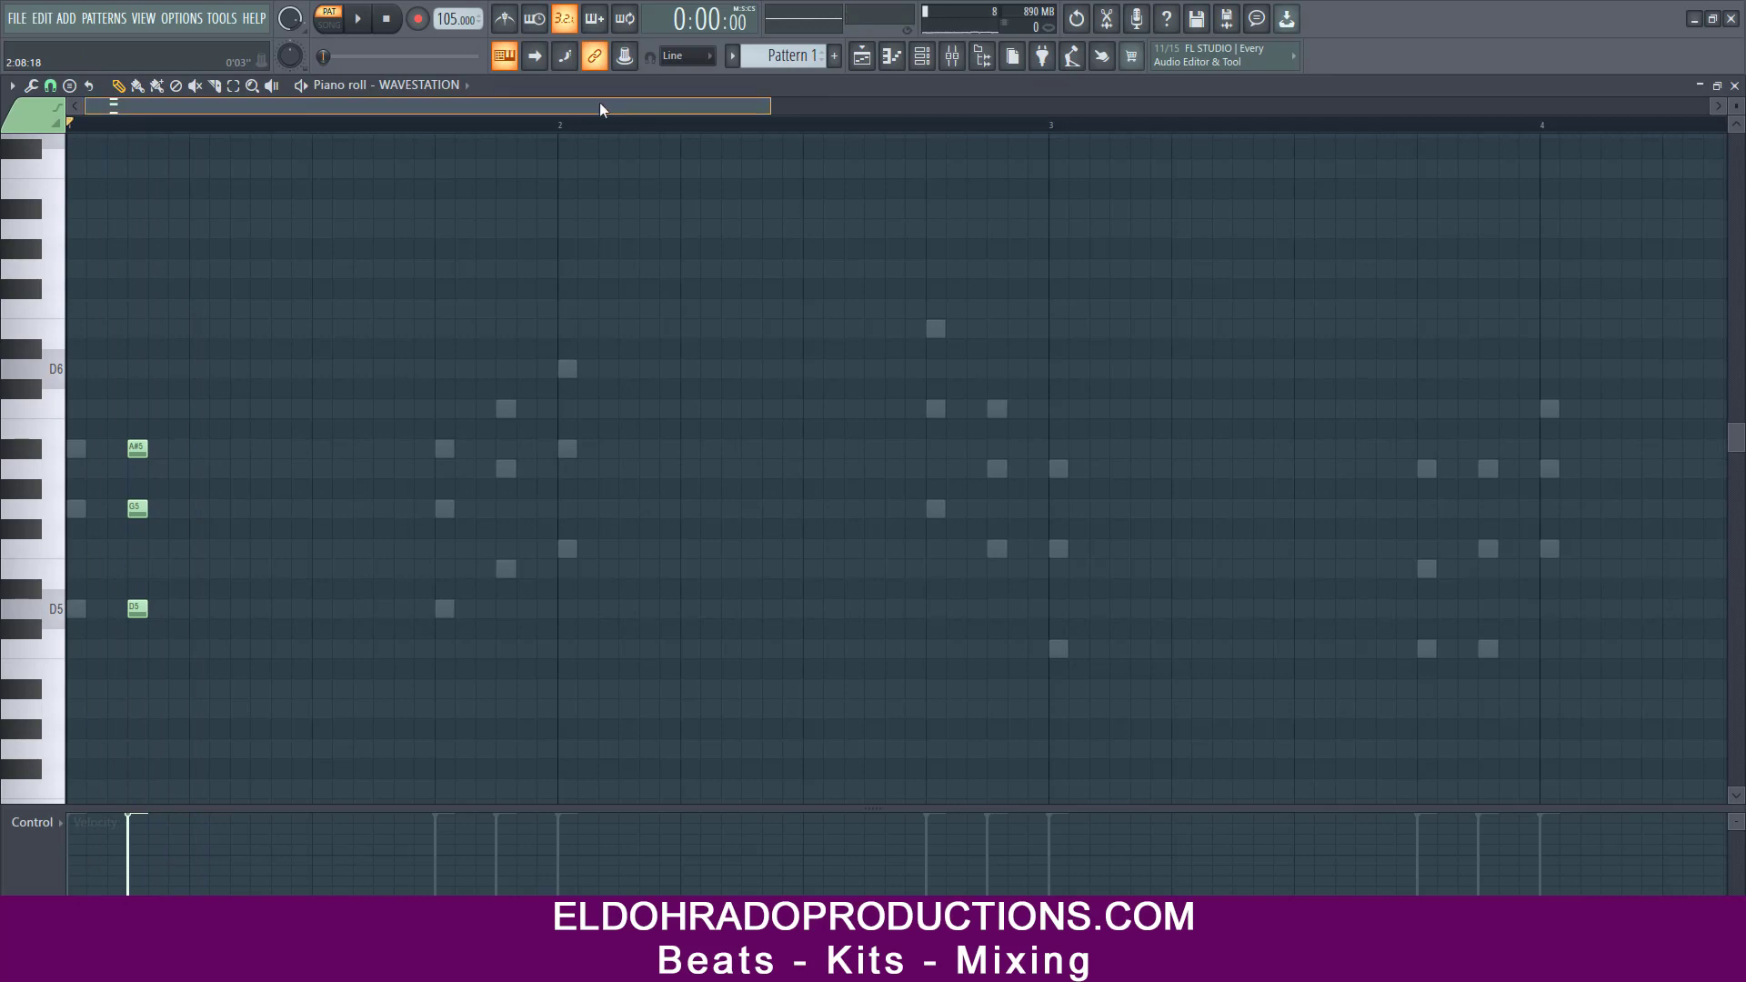
left_click_drag(769, 104, 479, 104)
key("space")
key("space")
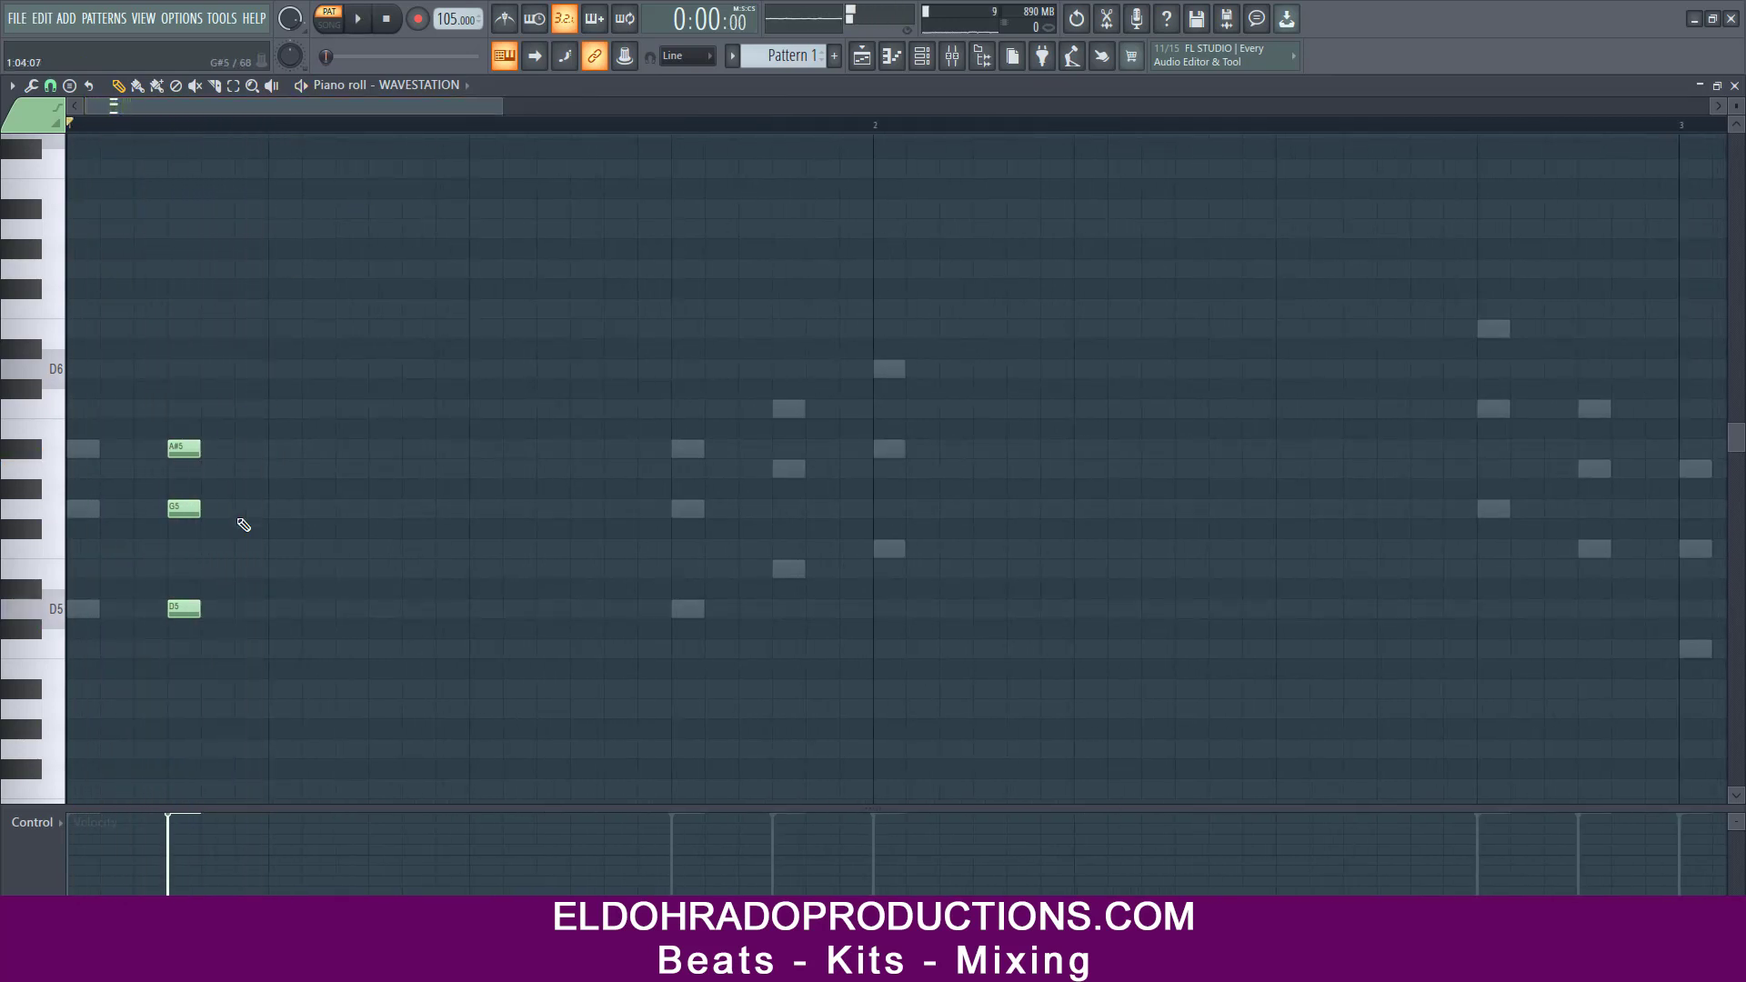
left_click_drag(230, 723, 213, 449)
key("space")
key("space")
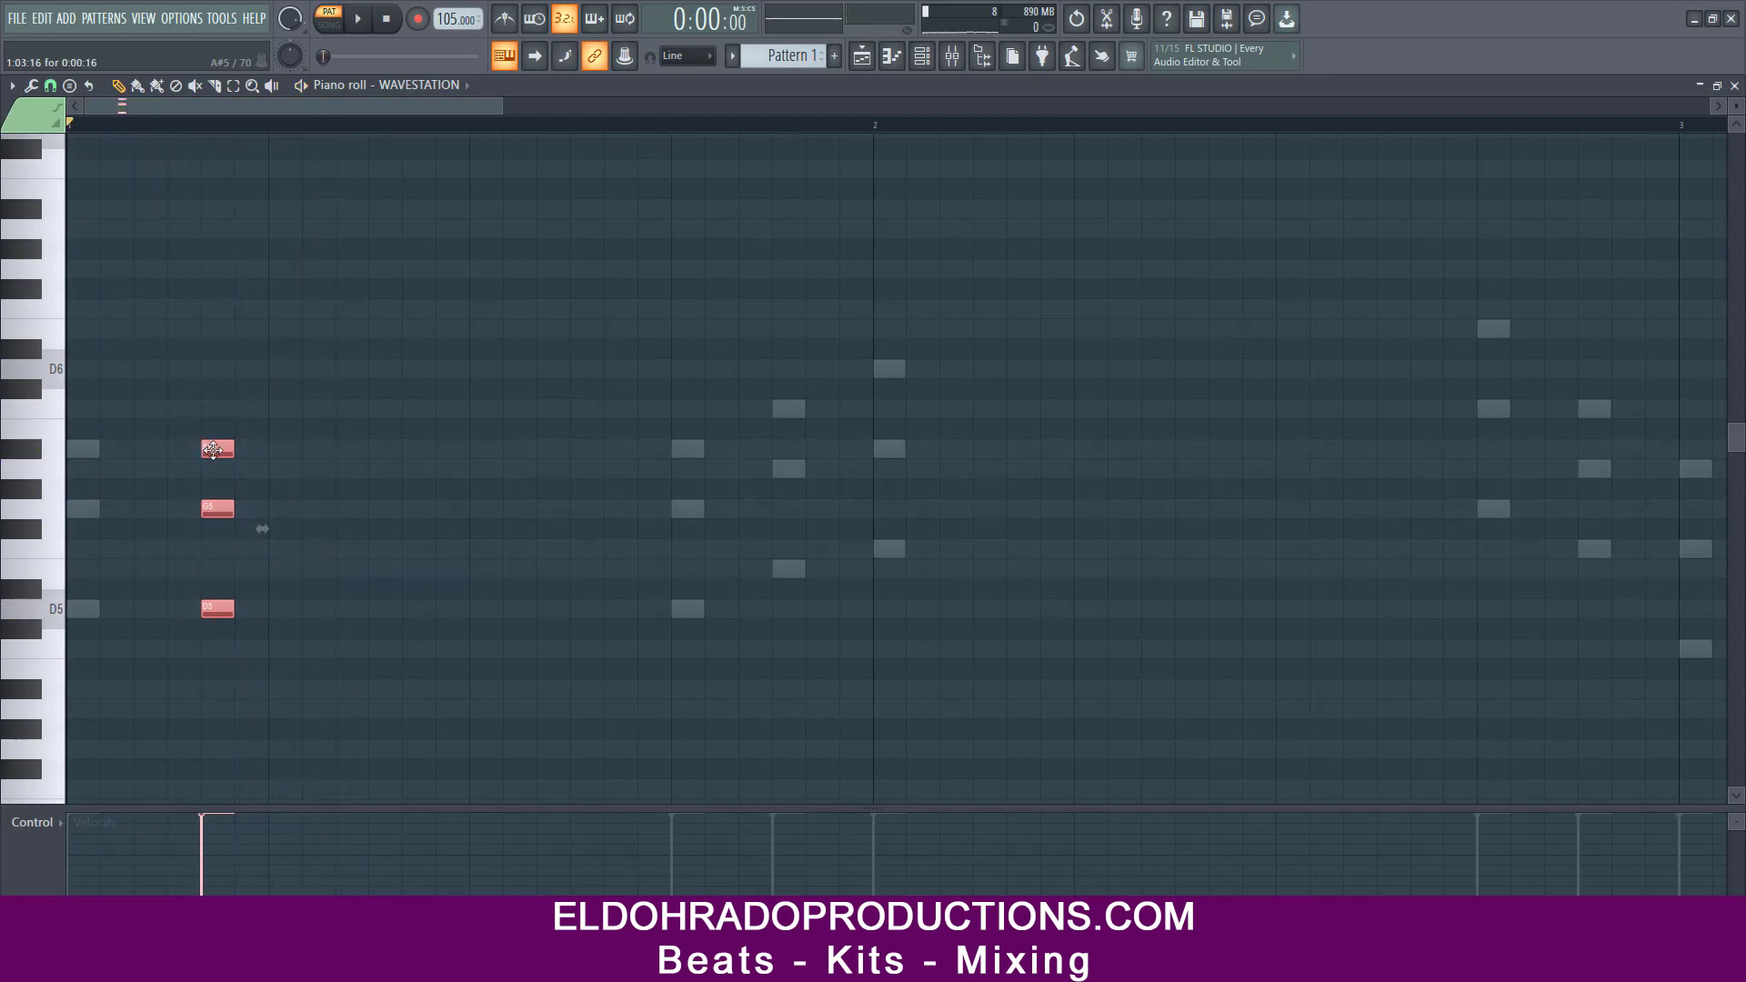
- Duplicate the D5, G5, A#5 chord twice and shift both copies so the first starts at 1:06:08
key("ctrl+b")
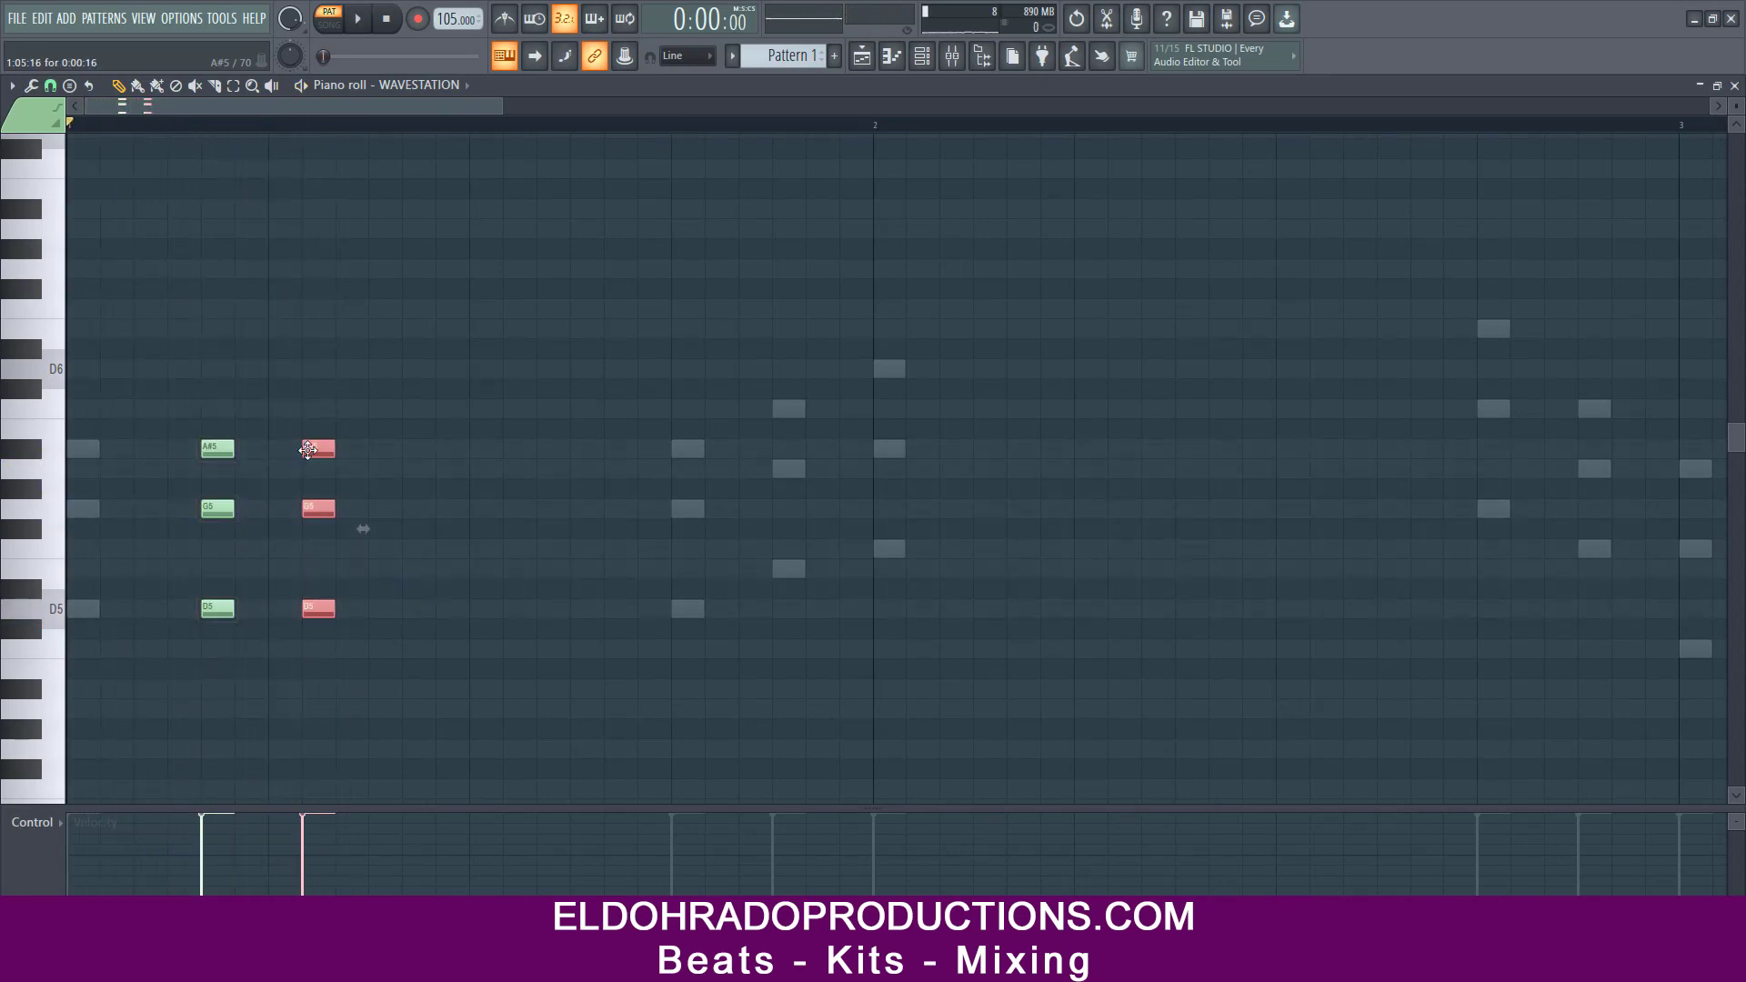
key("ctrl+b")
key("space")
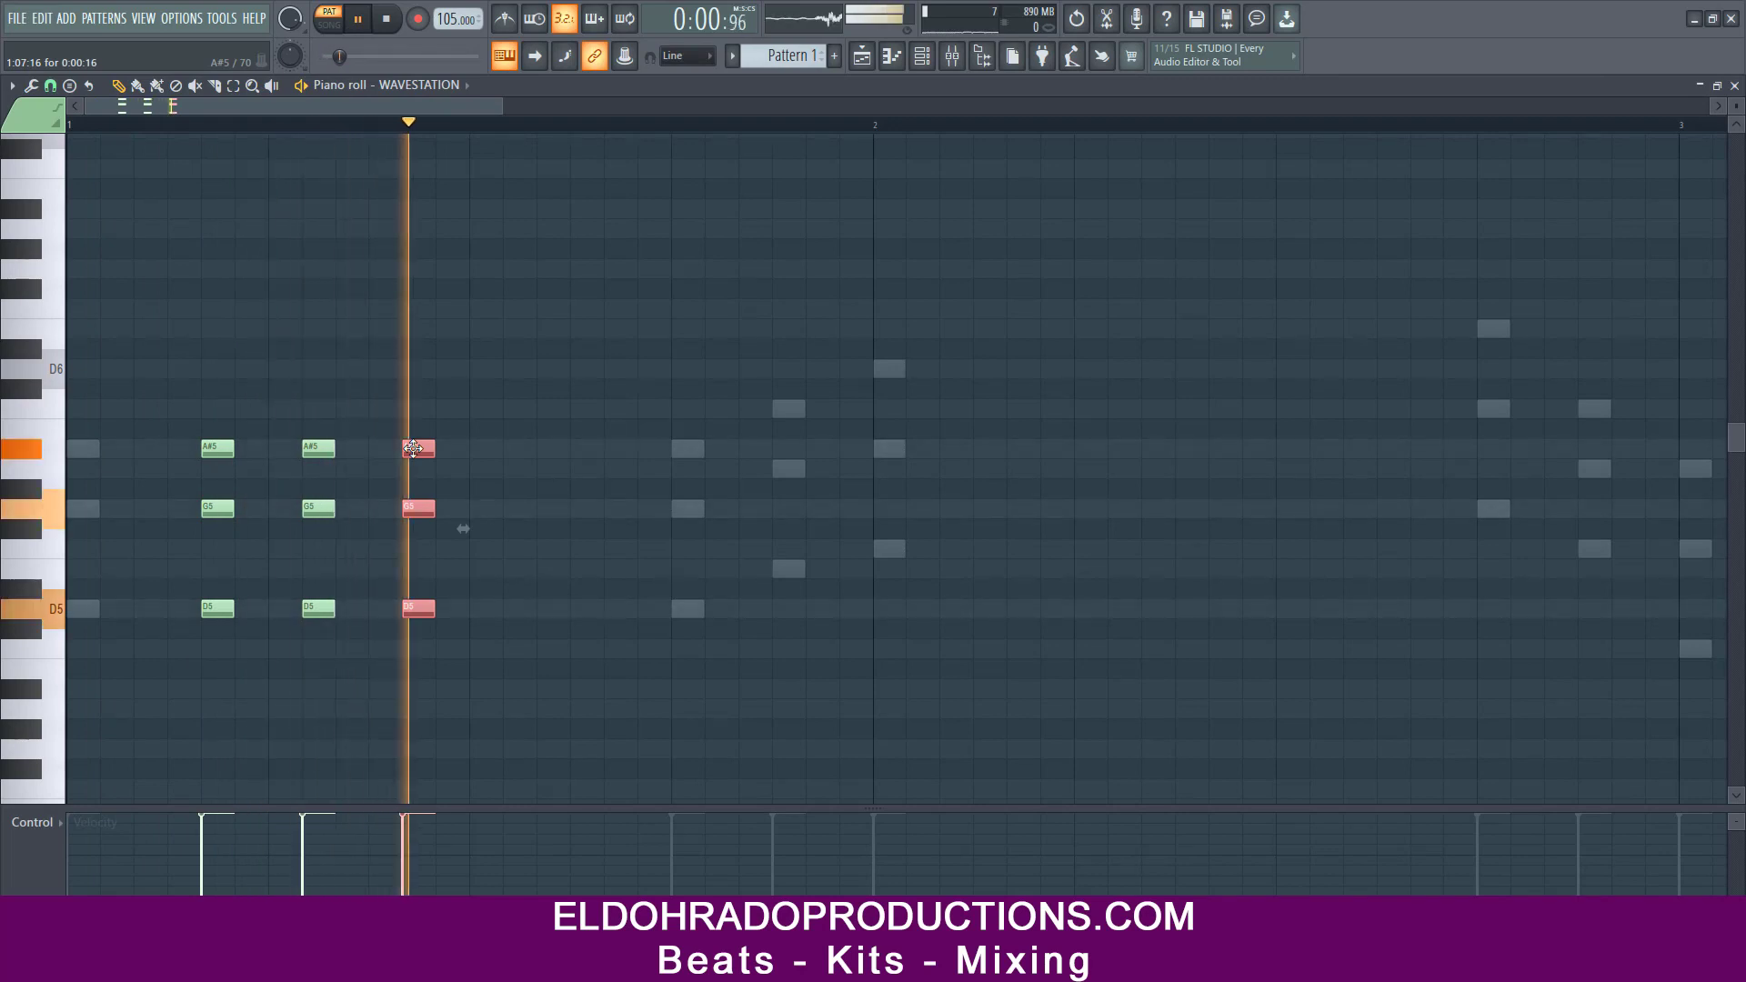
key("space")
left_click_drag(483, 698, 346, 445)
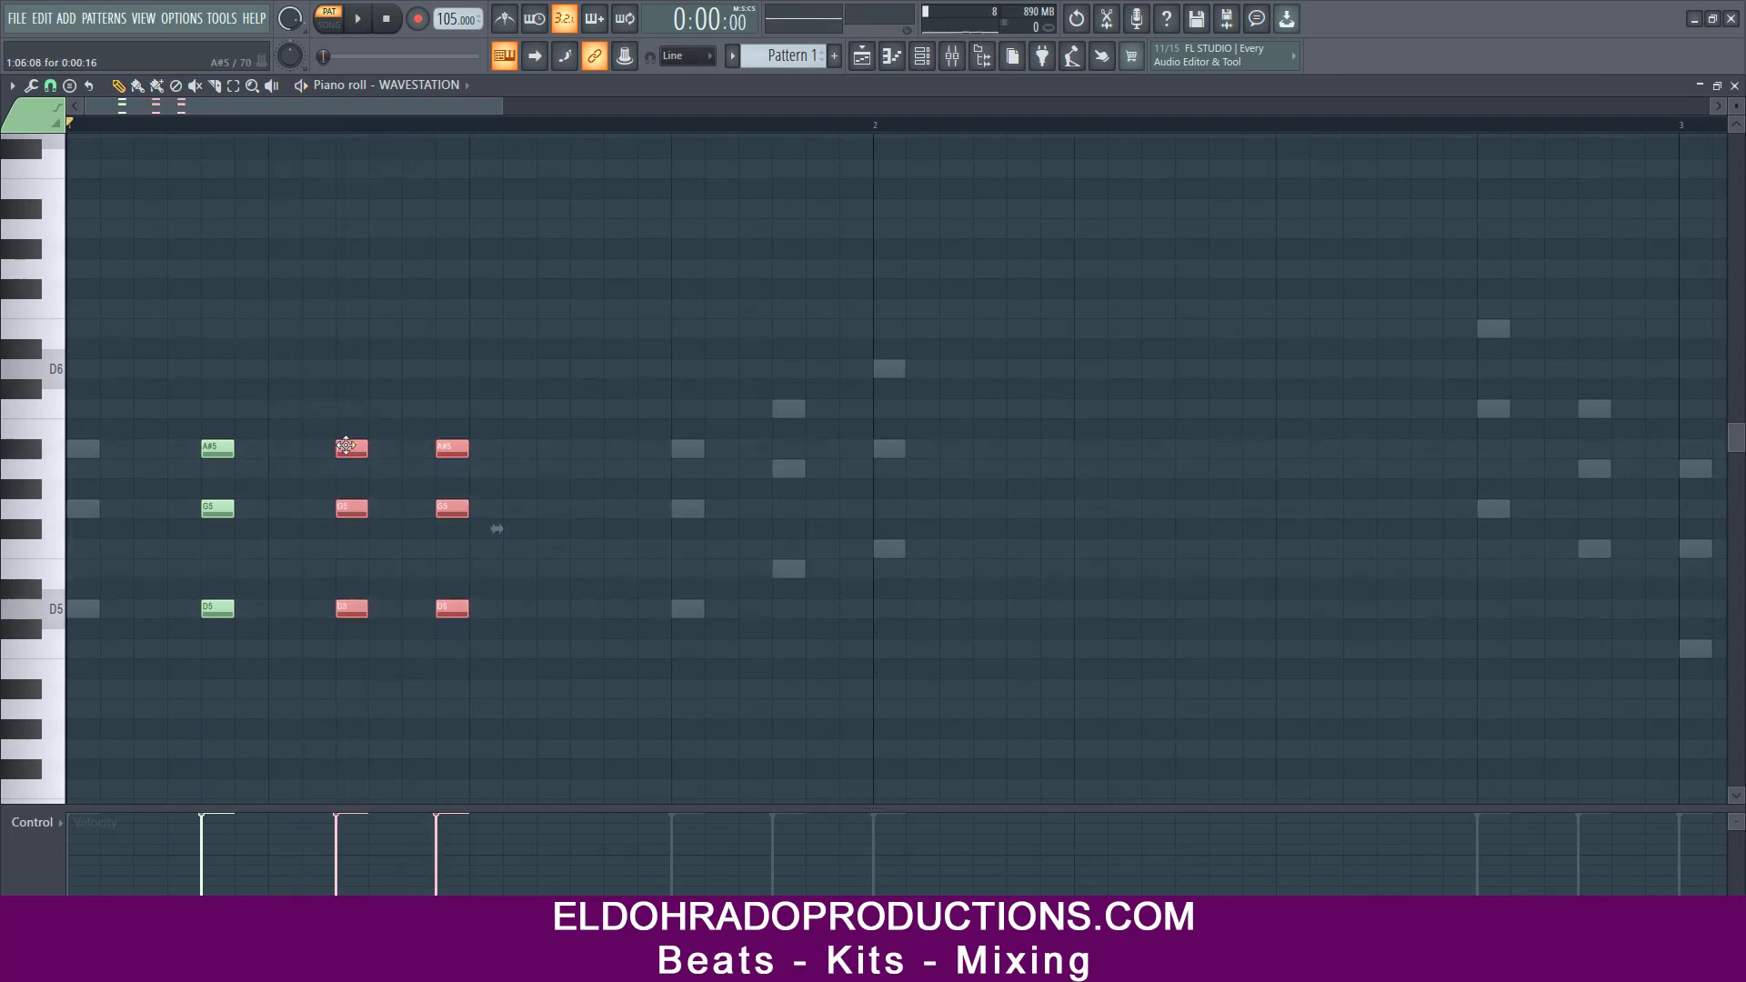
- Remove the third chord and try the second chord at 1:07:16 and 1:06:08 while listening
key("space")
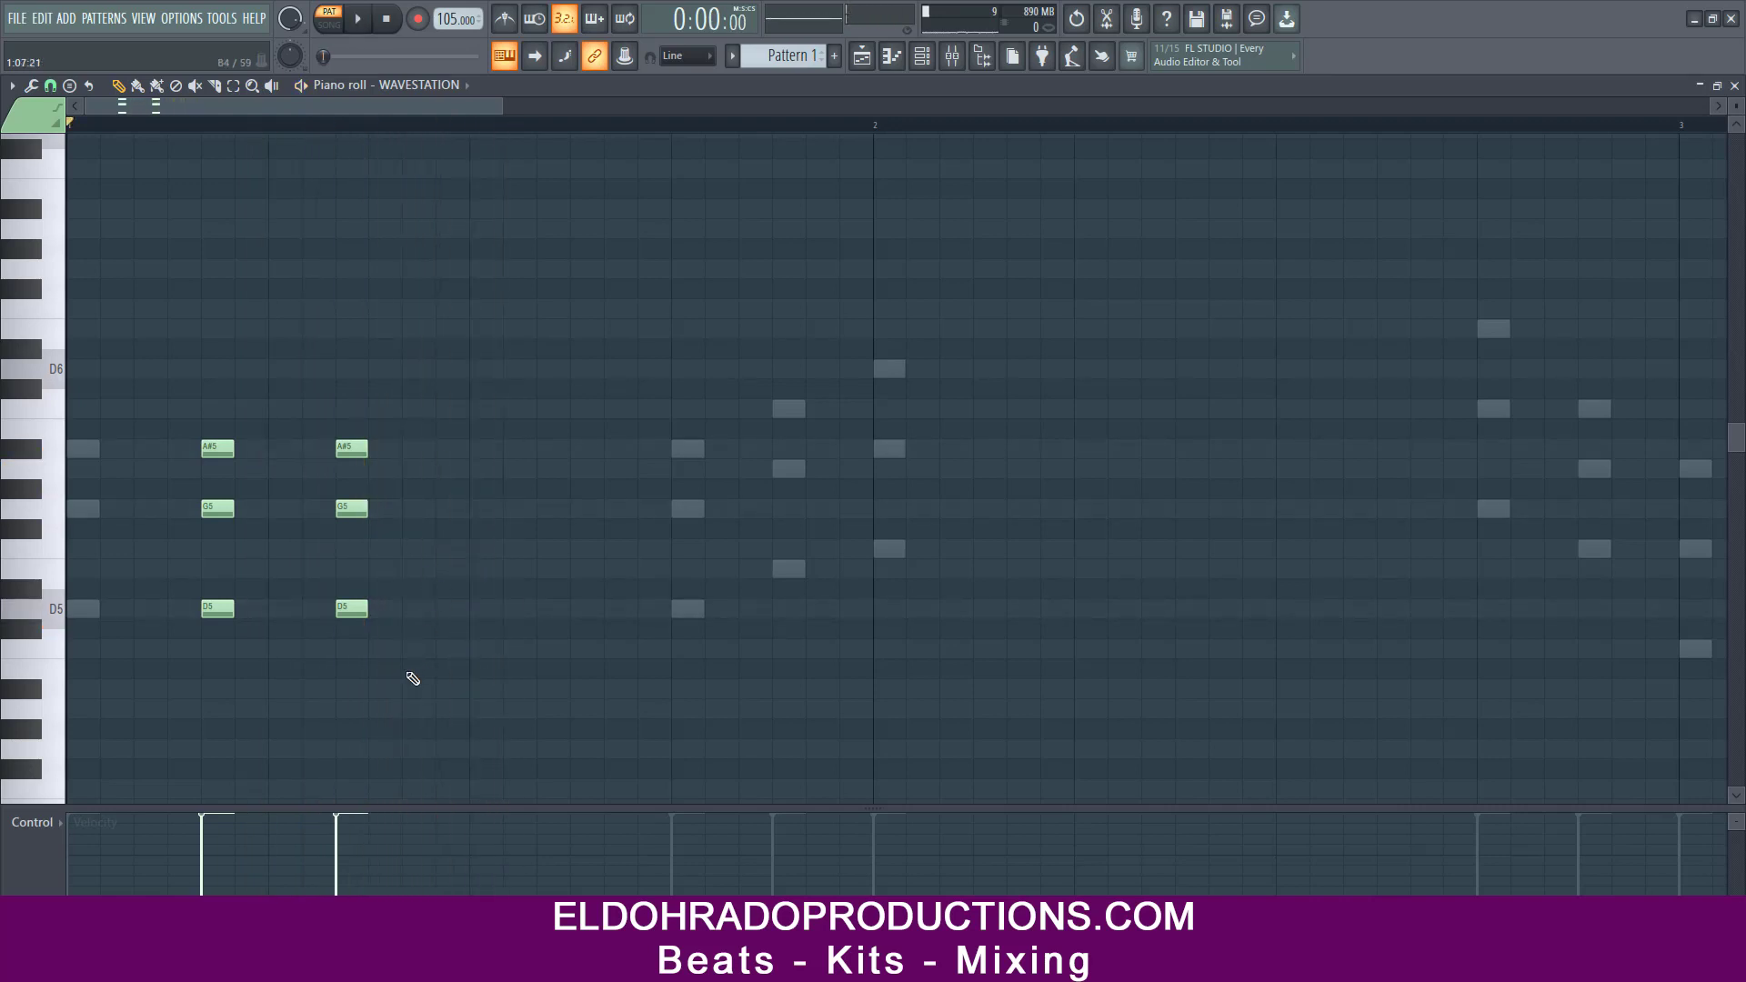
left_click_drag(387, 658, 383, 448)
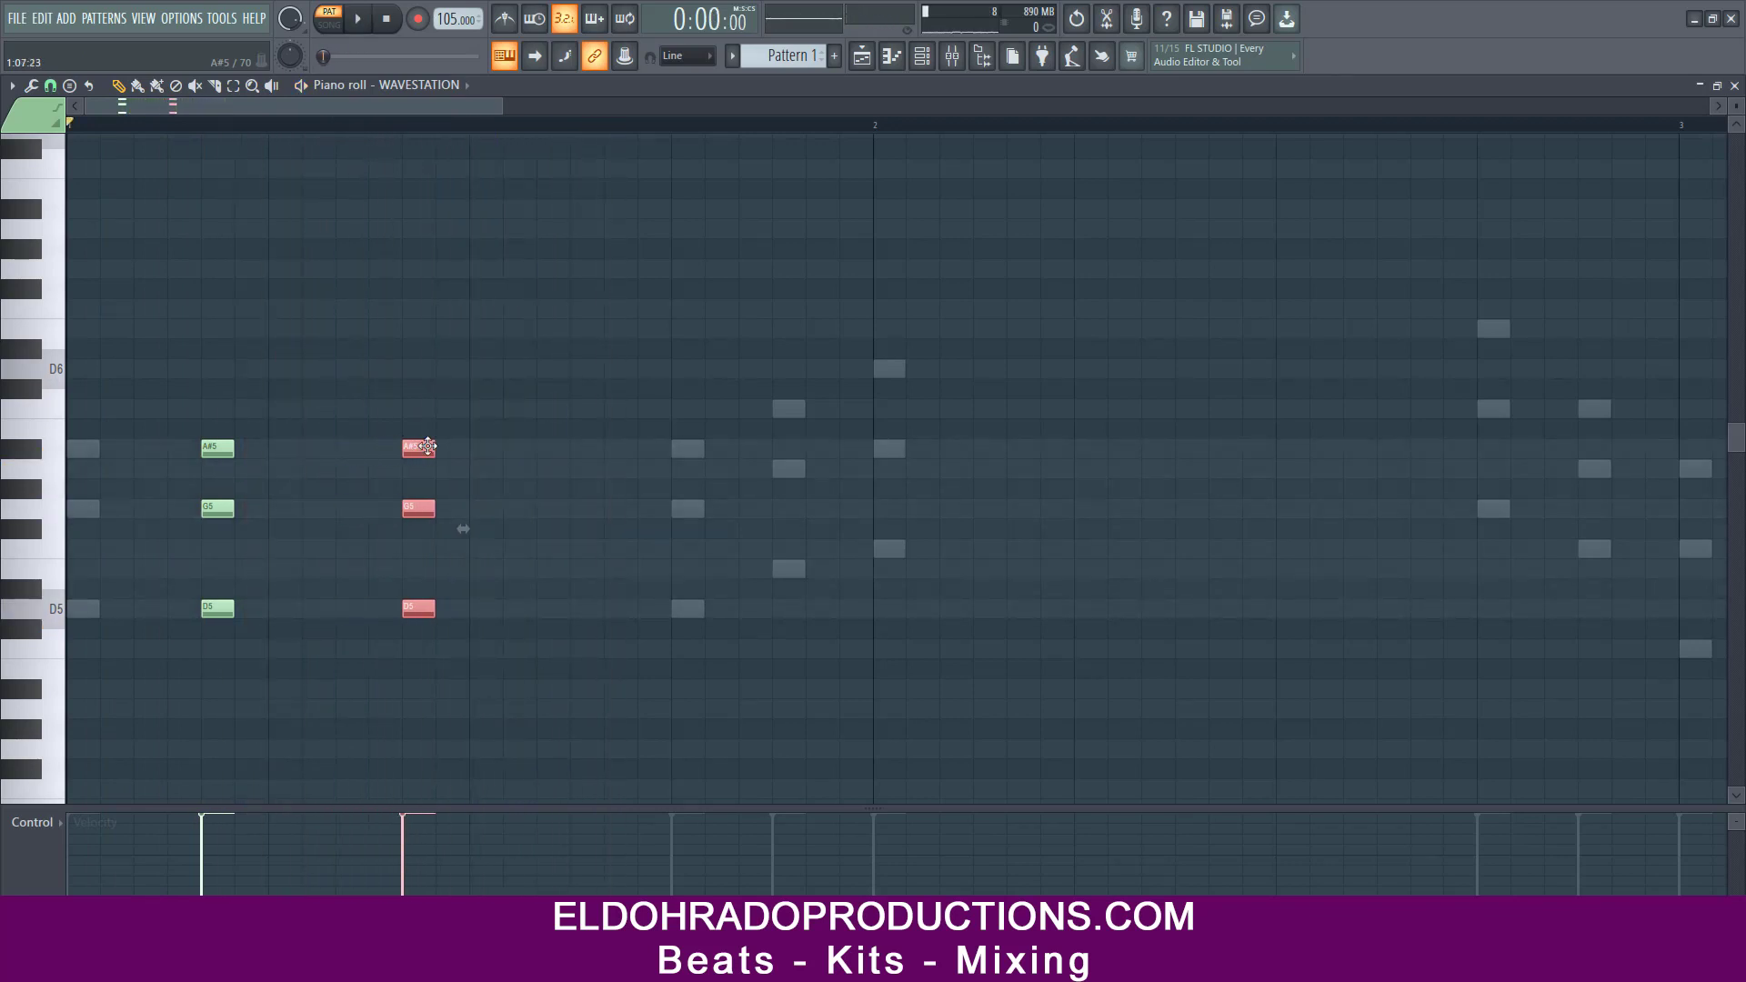
key("space")
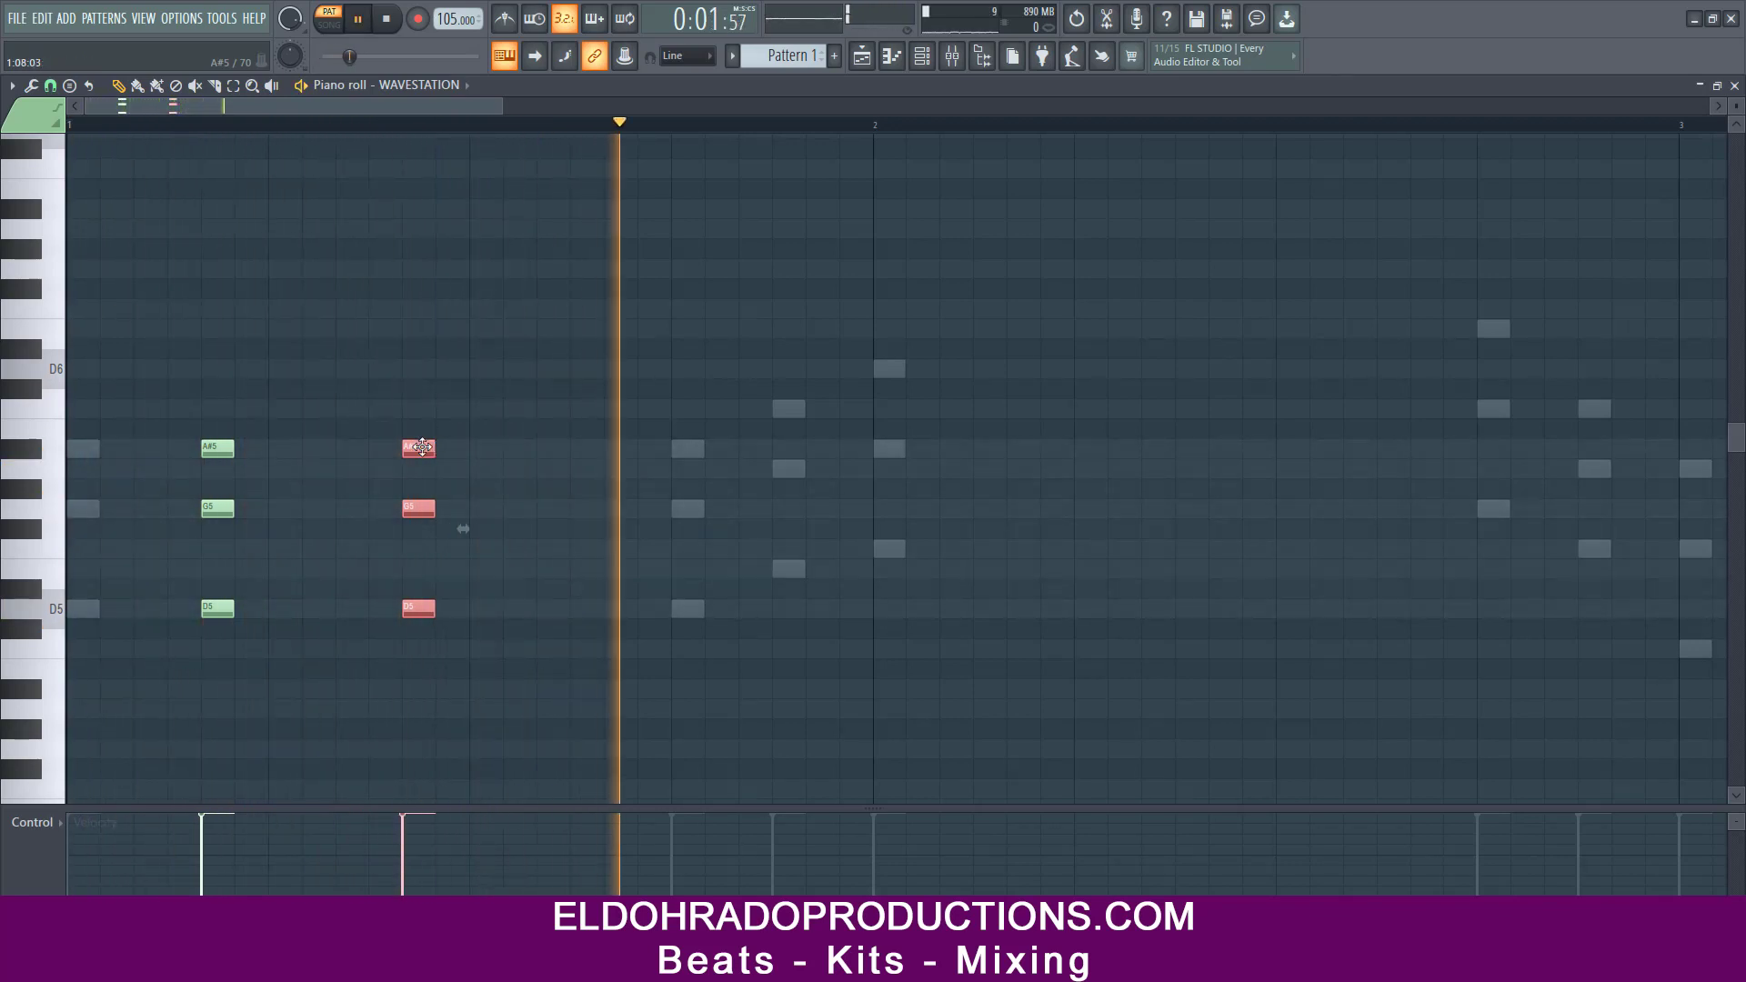
left_click_drag(422, 448, 355, 450)
key("space")
key("space")
key("space")
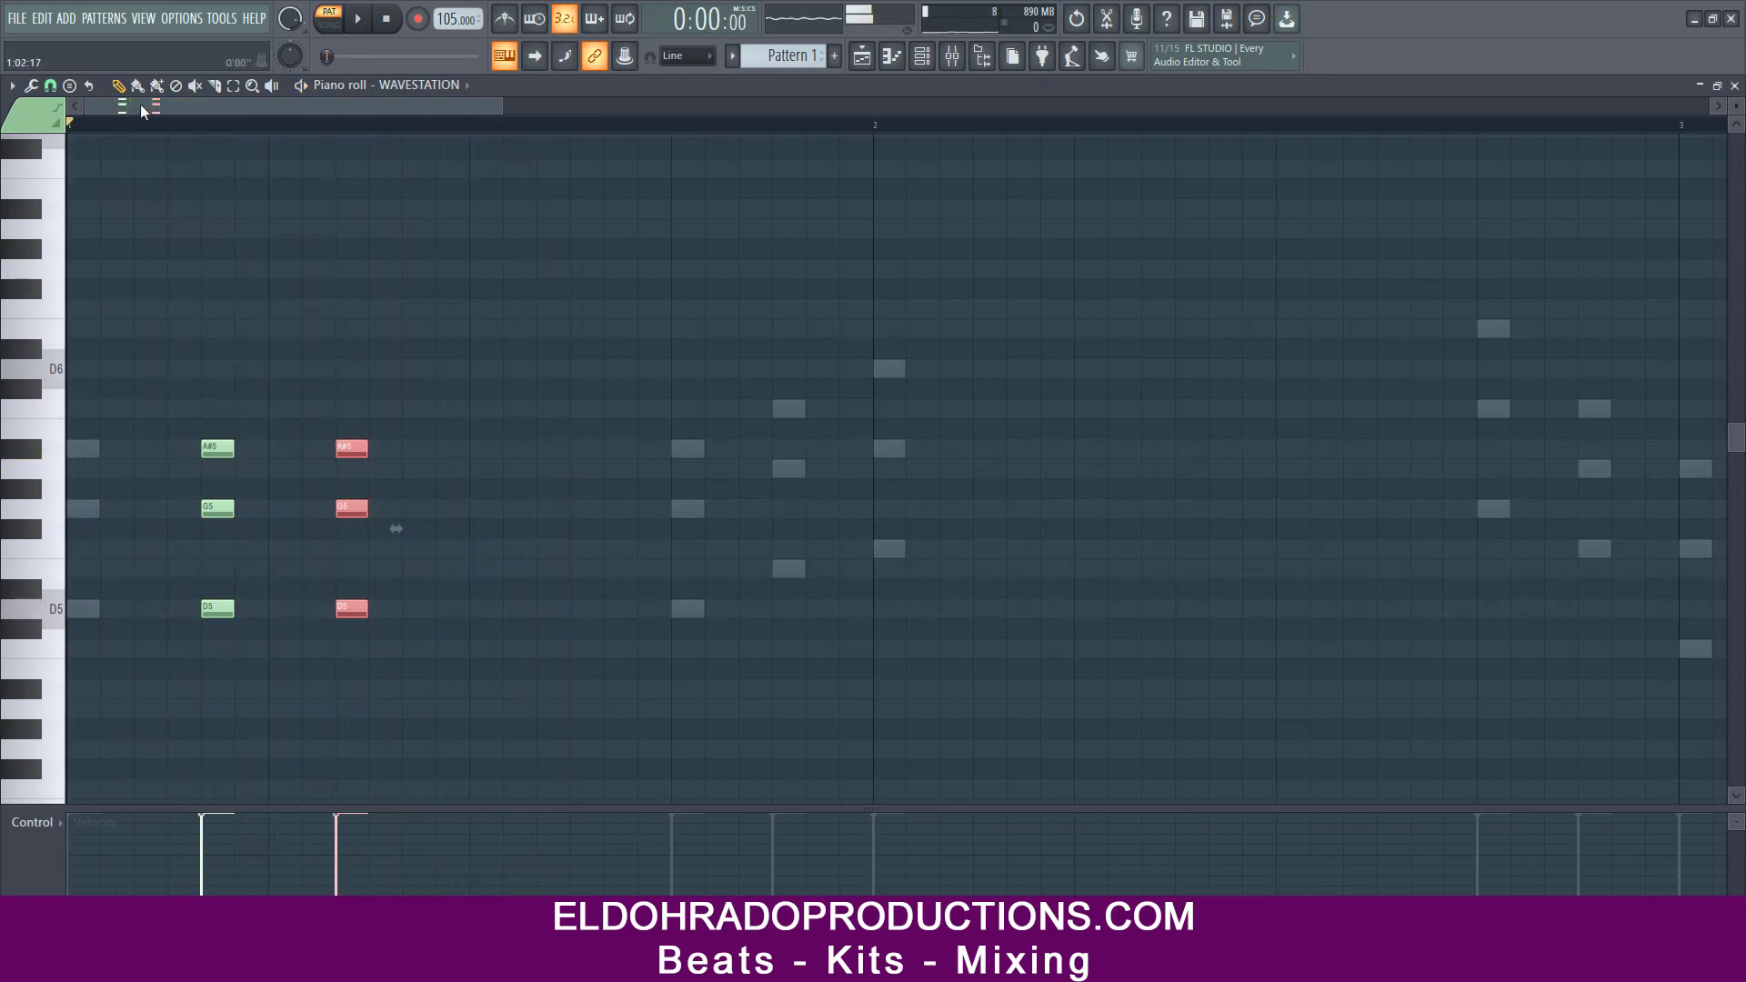
- Set the piano roll snap to 1/4 beat and replace the notes with D5, G5, A#5 chords on steps 4 and 7 of bar 1
left_click(51, 89)
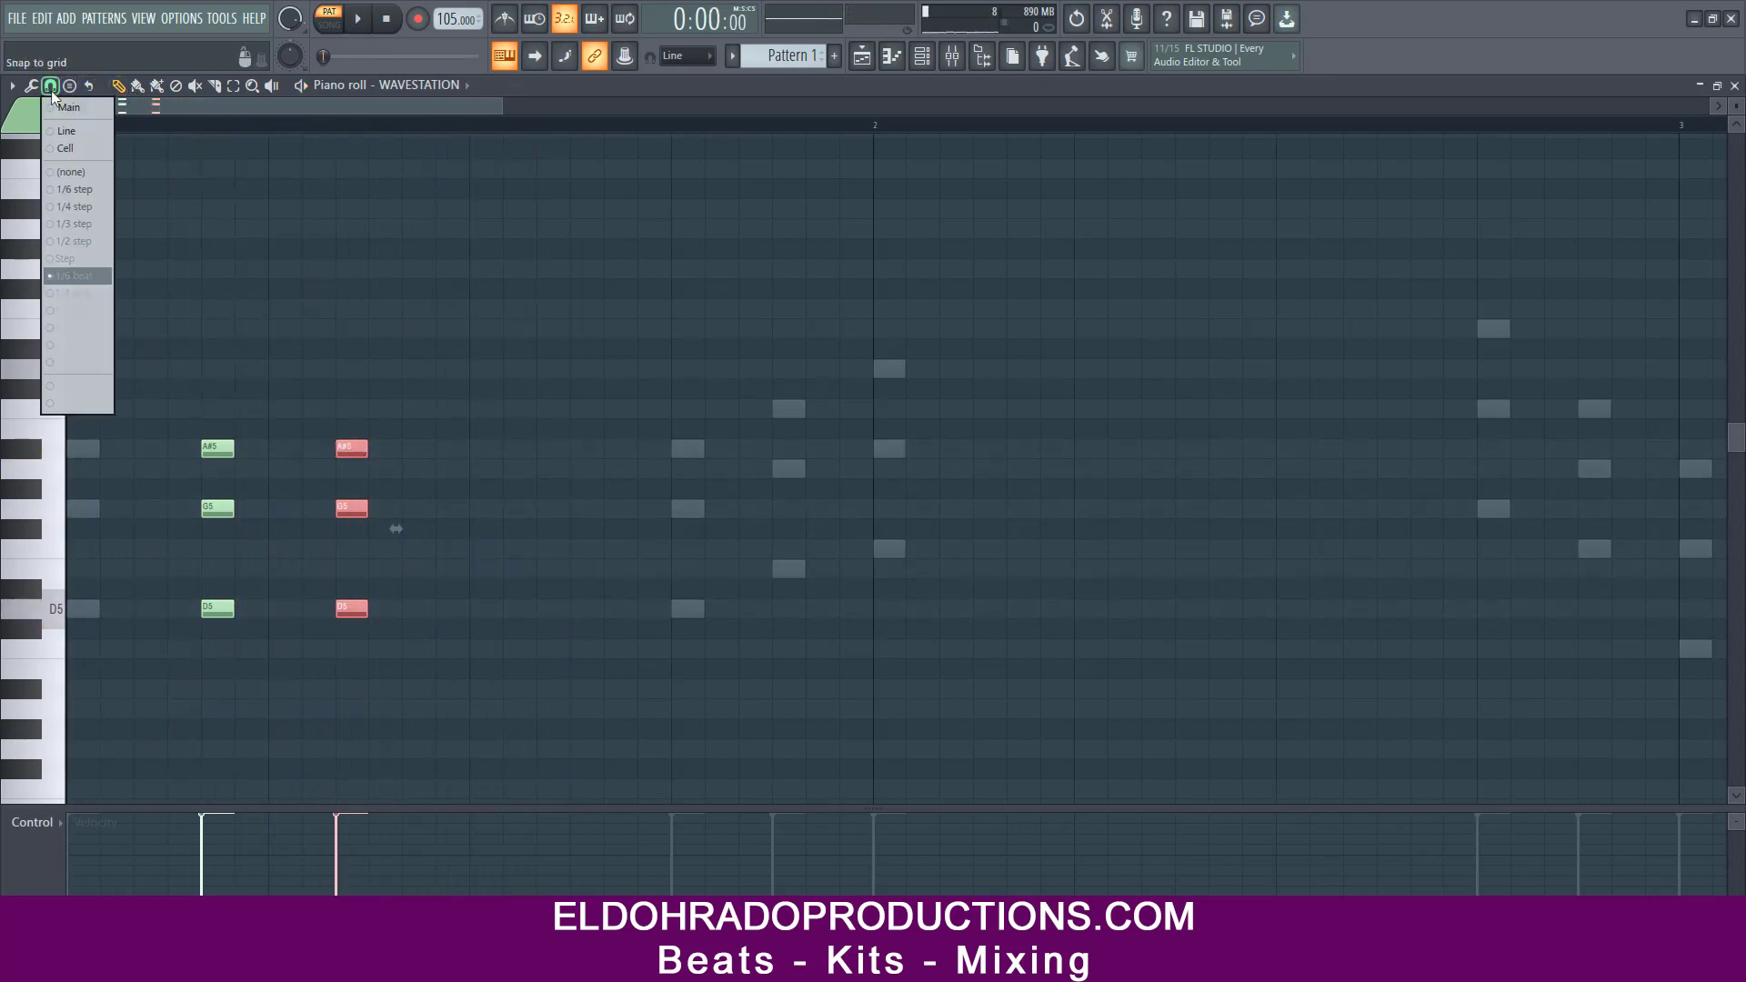
left_click(66, 295)
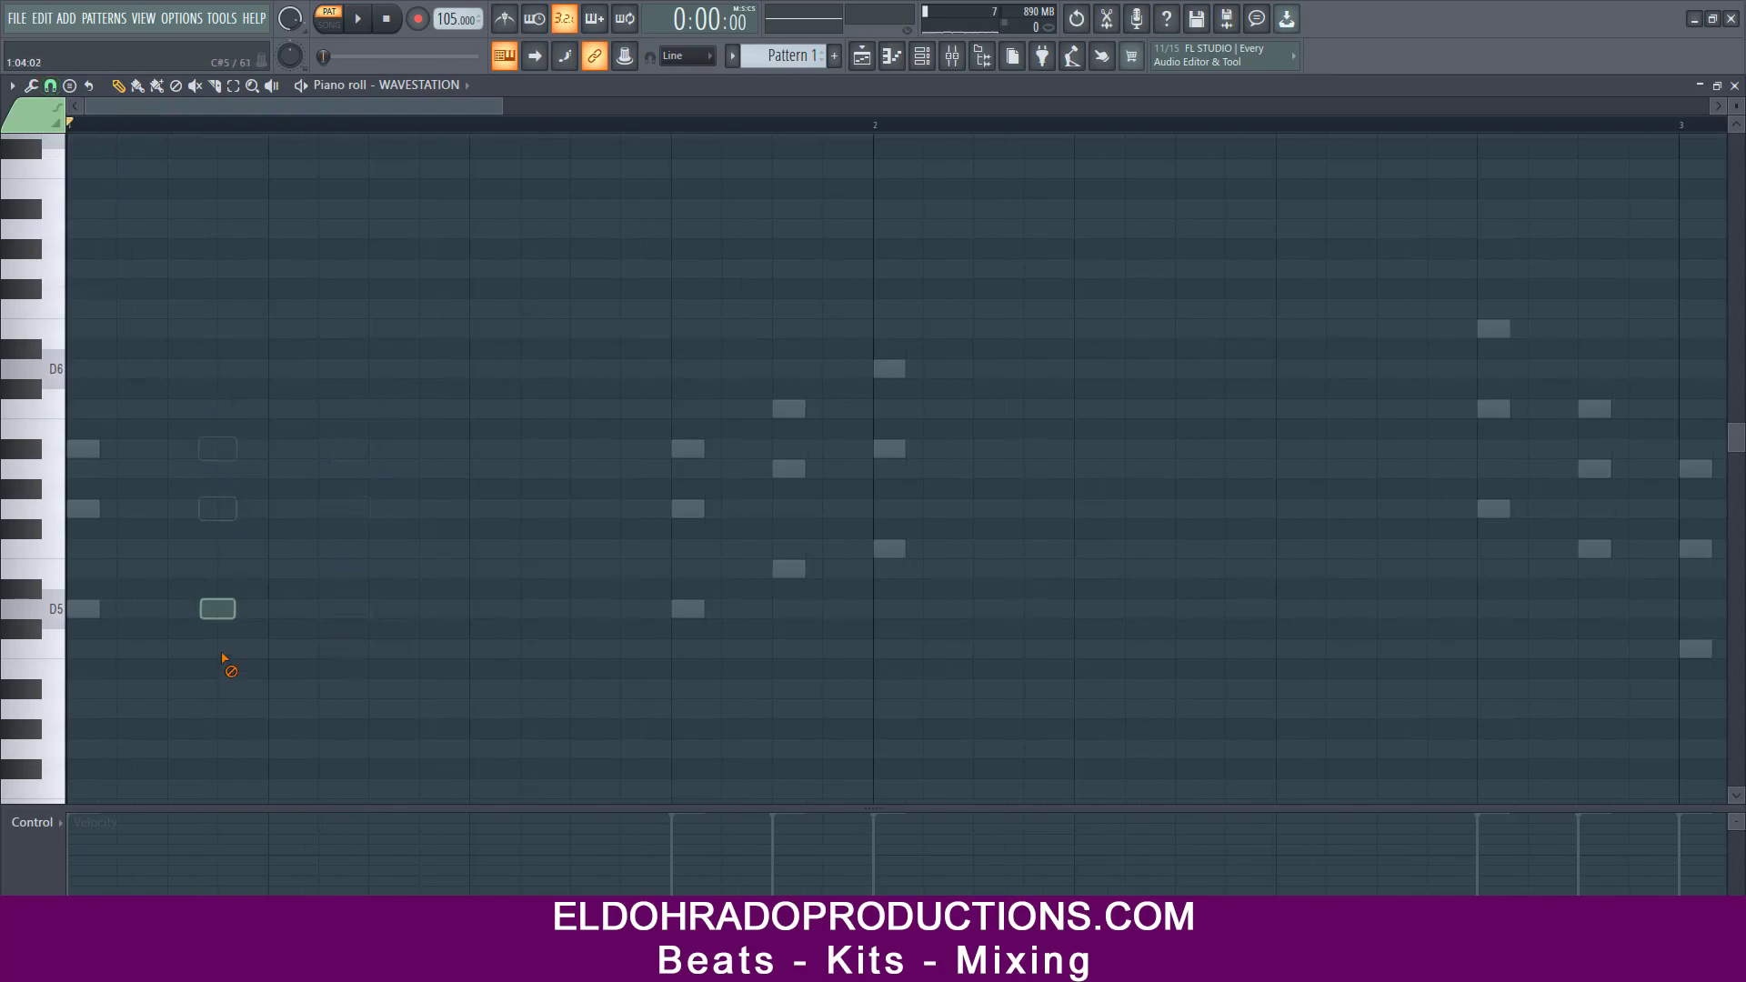
left_click(230, 607)
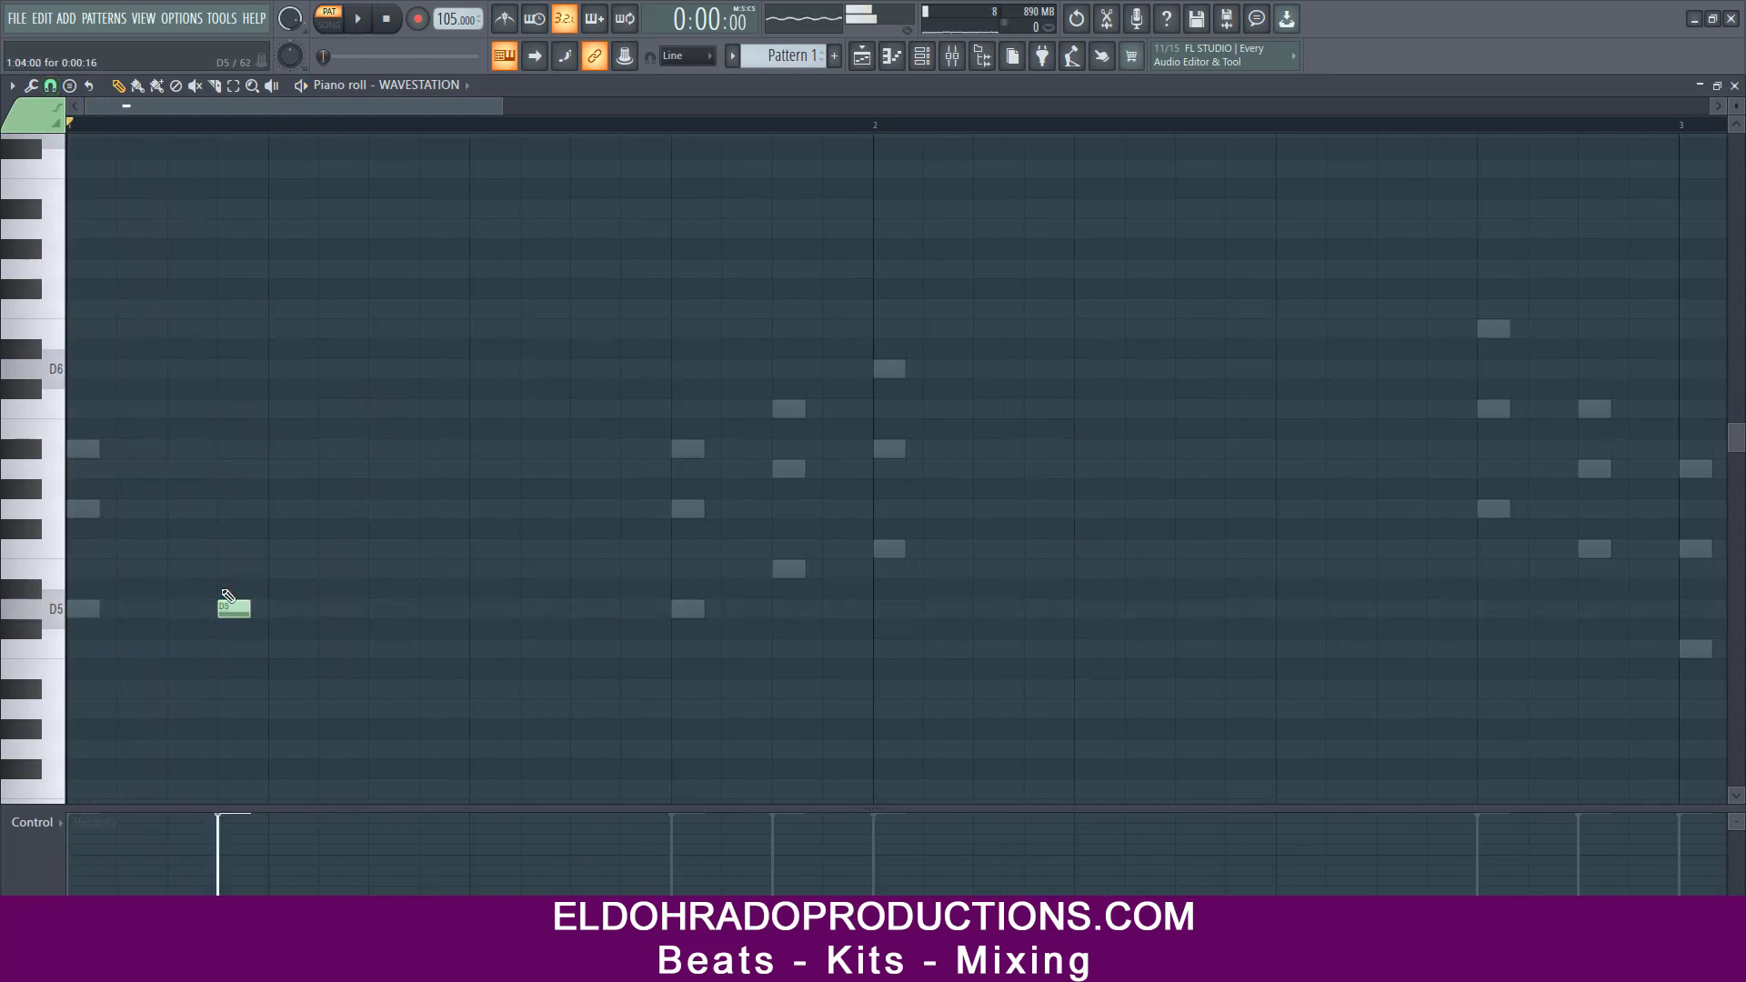
left_click(231, 448)
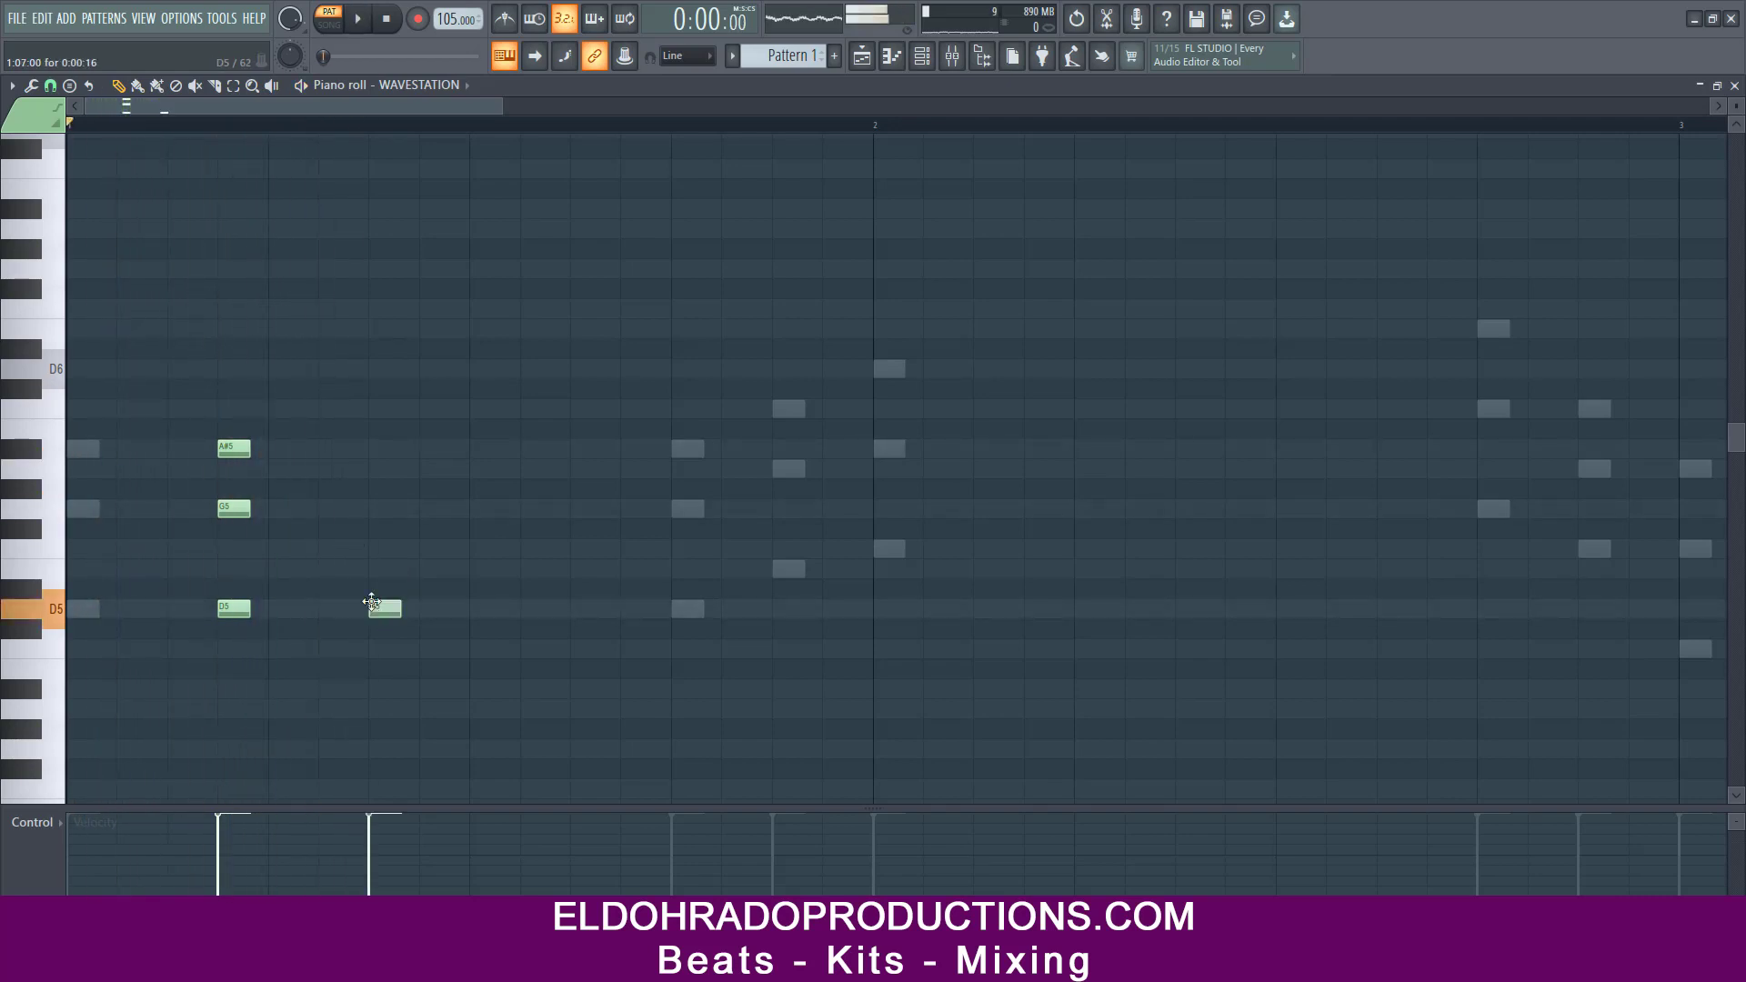
key("space")
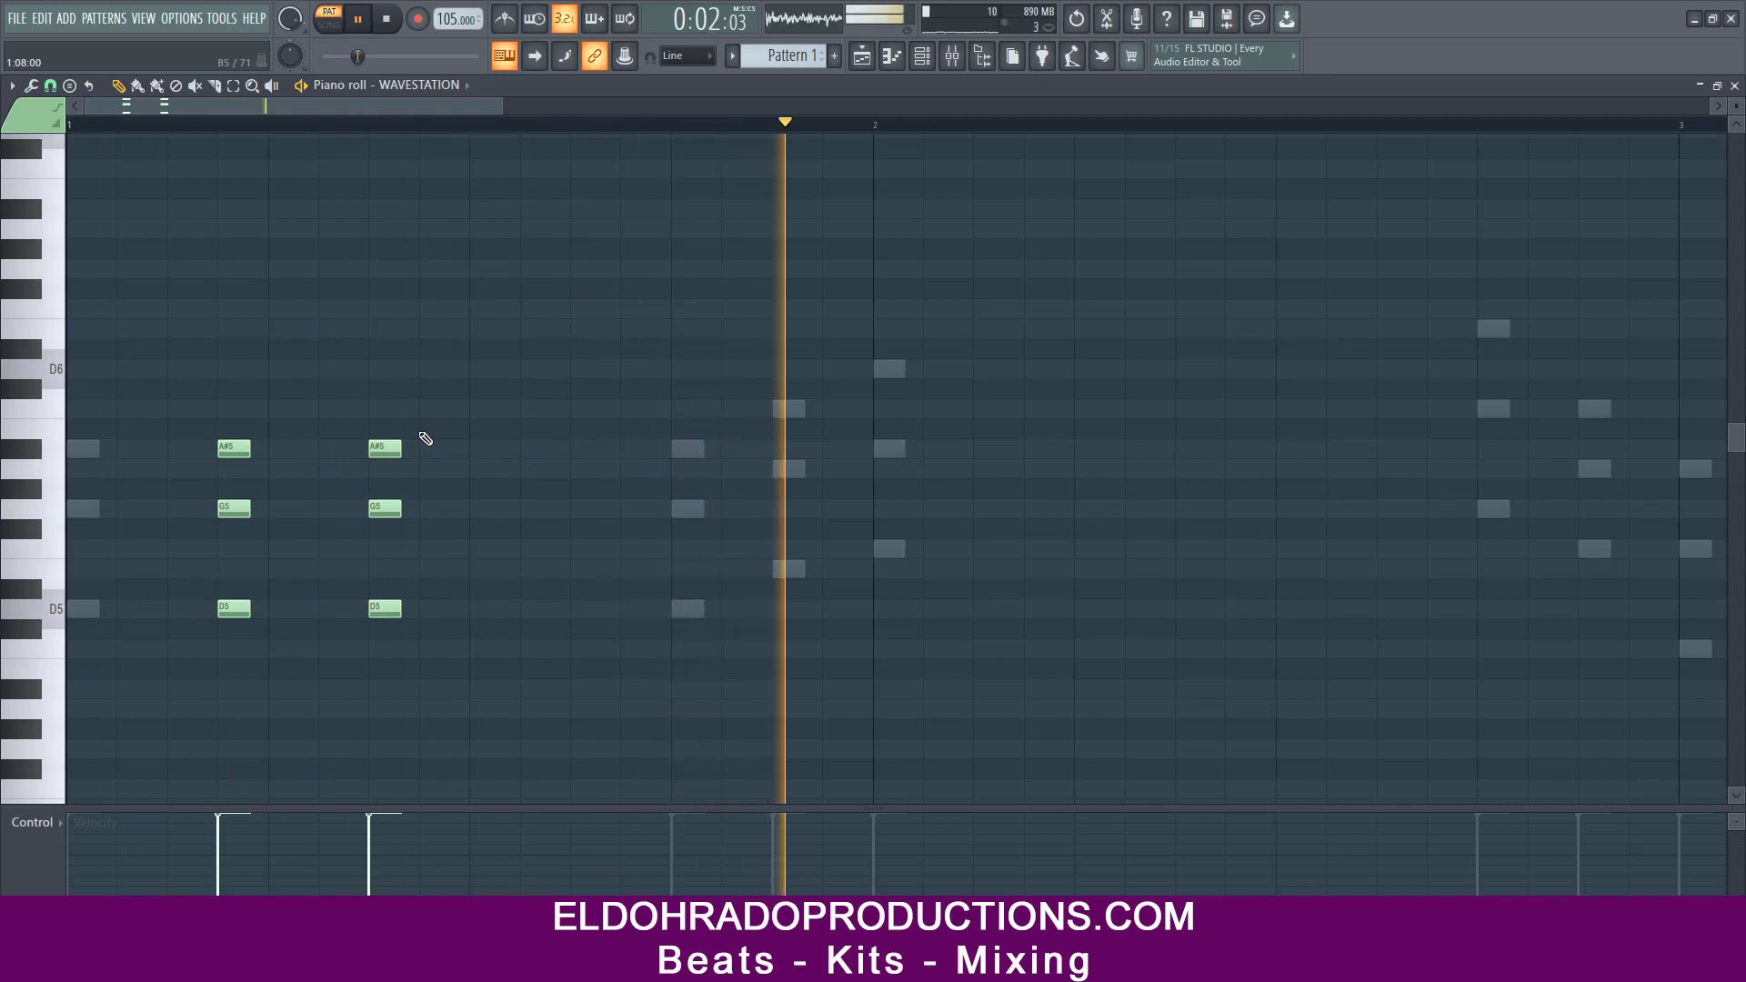
key("space")
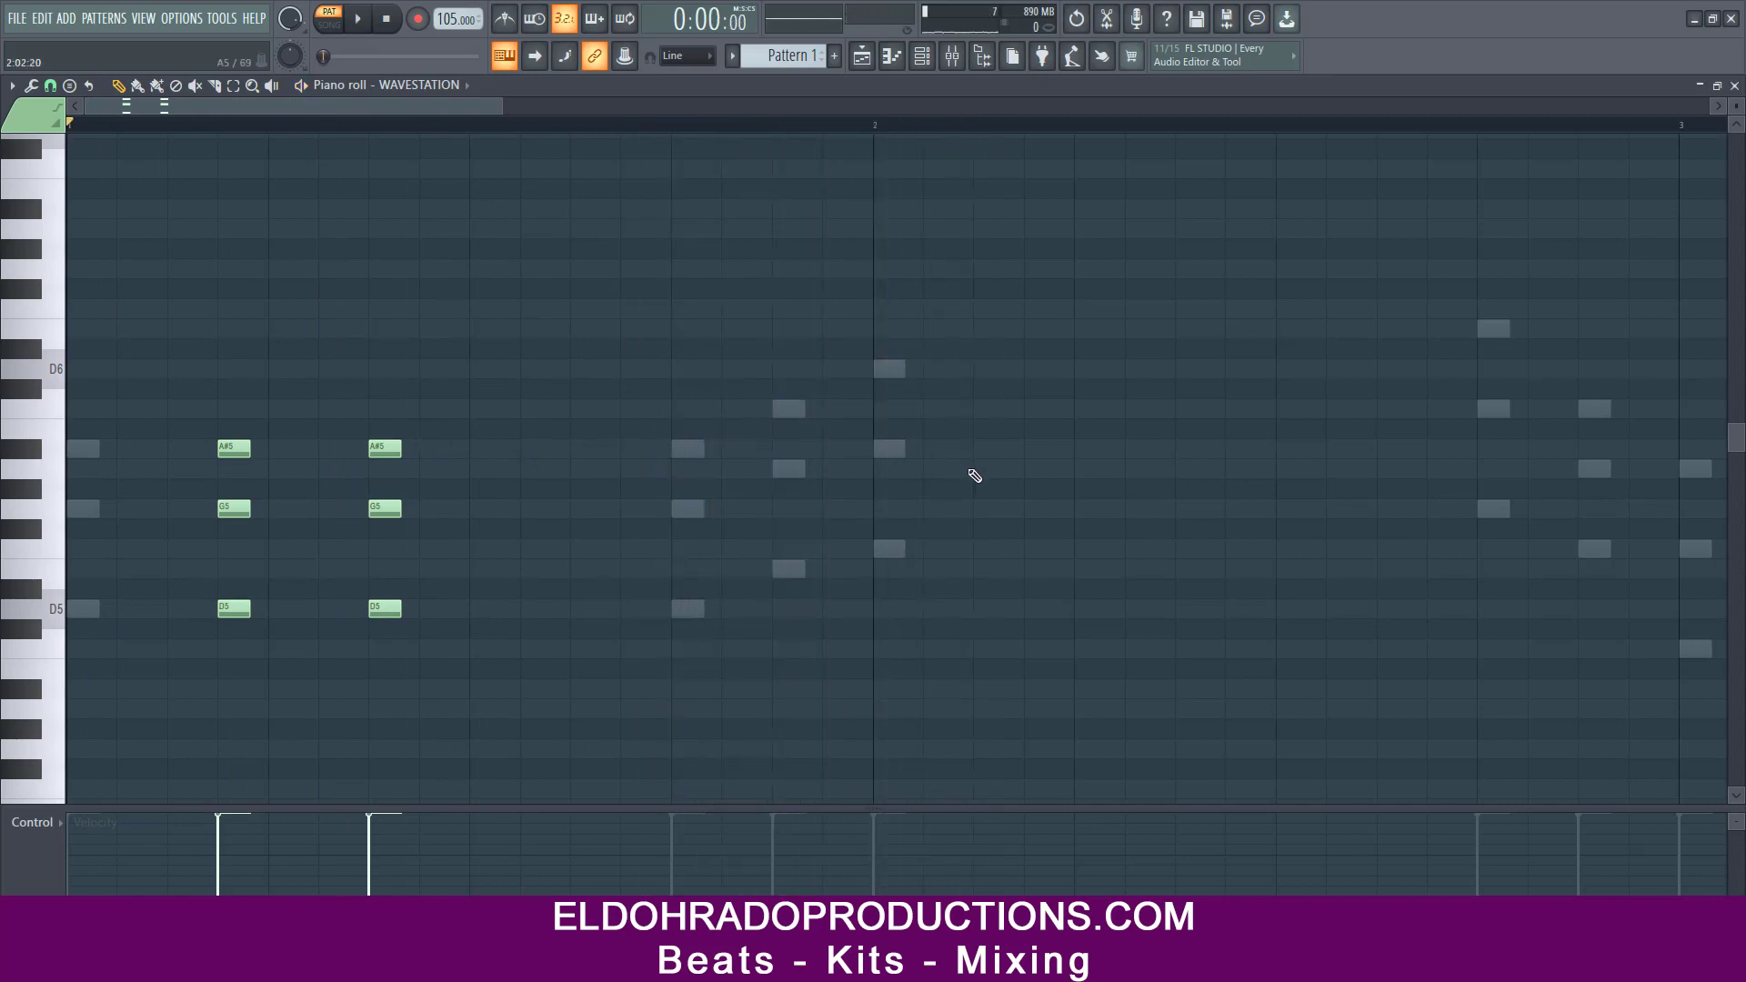
- Add F5, A#5, D6 chords on steps 4 and 7 of bar 2 and play the pattern
key("space")
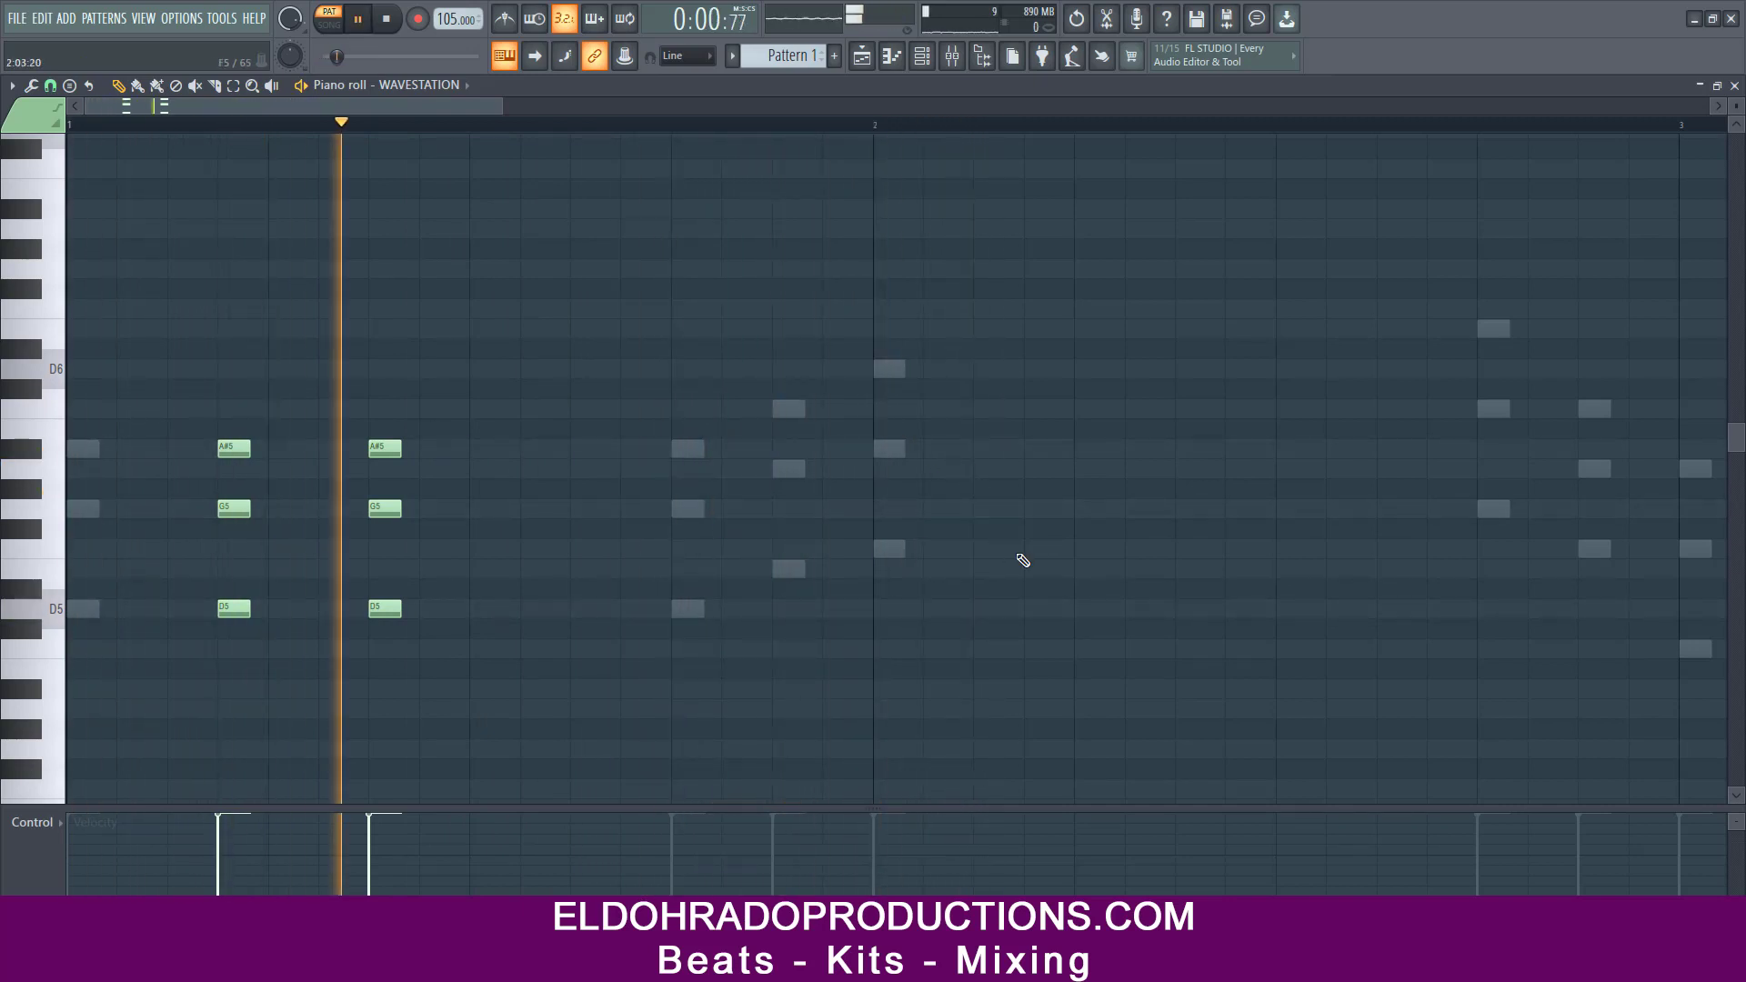
key("space")
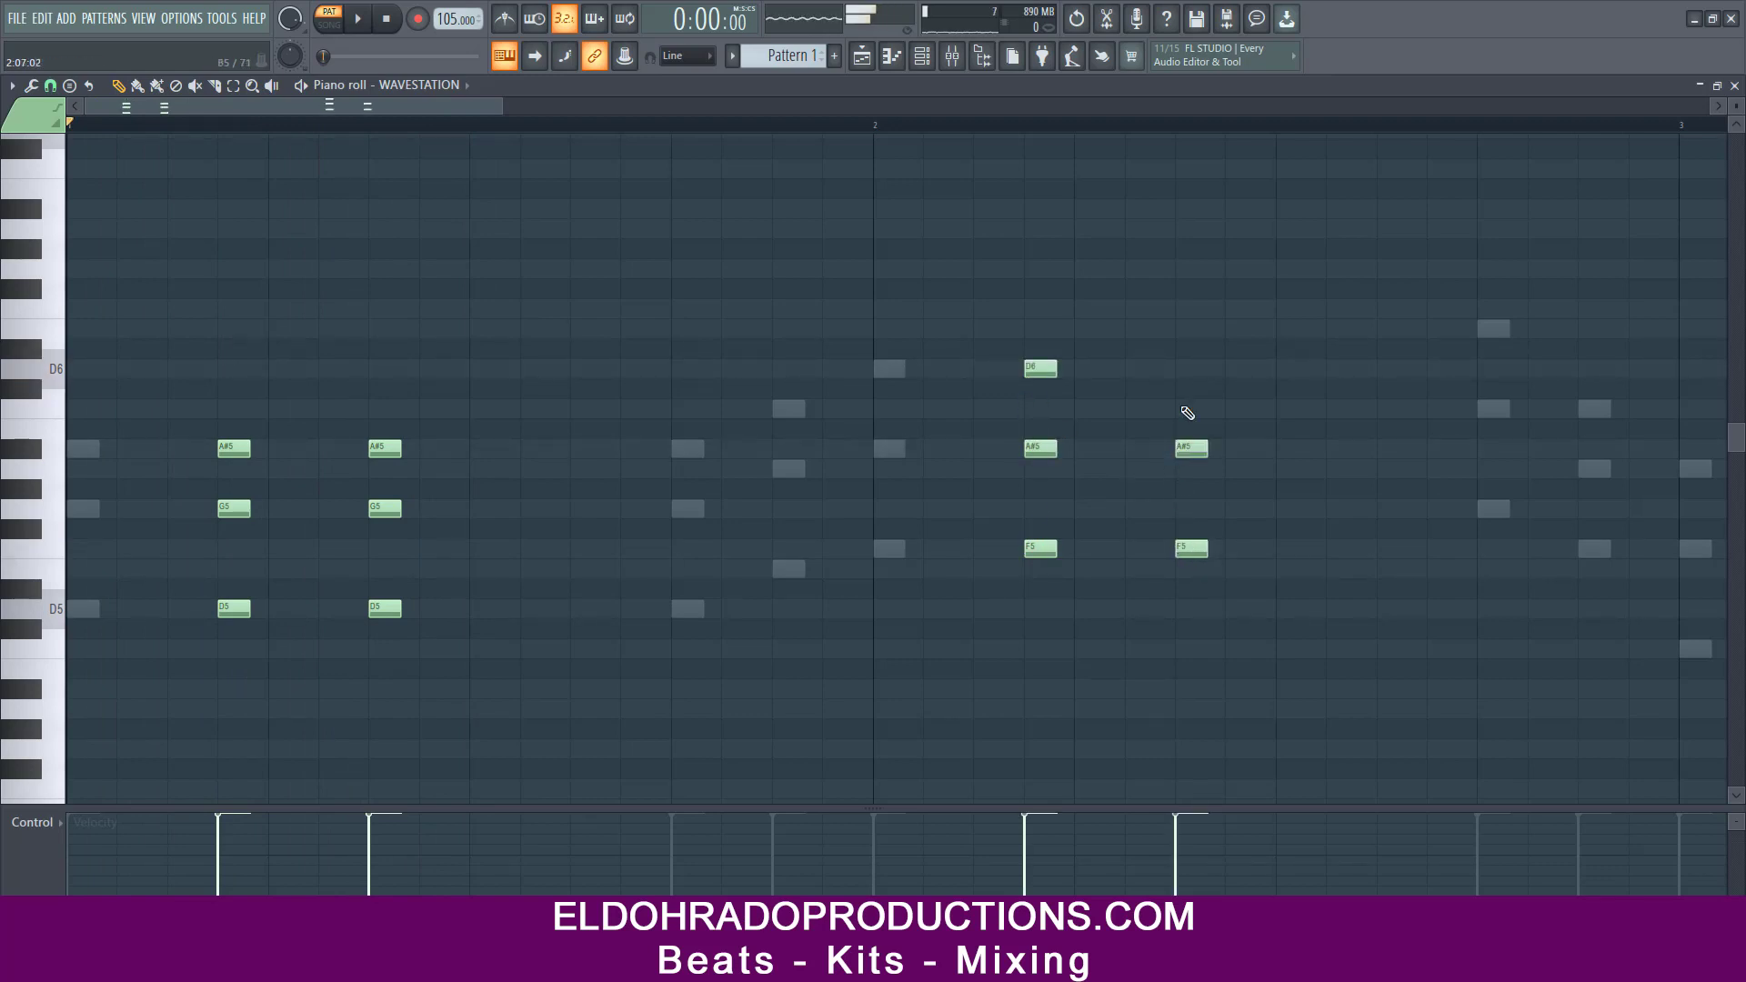
key("space")
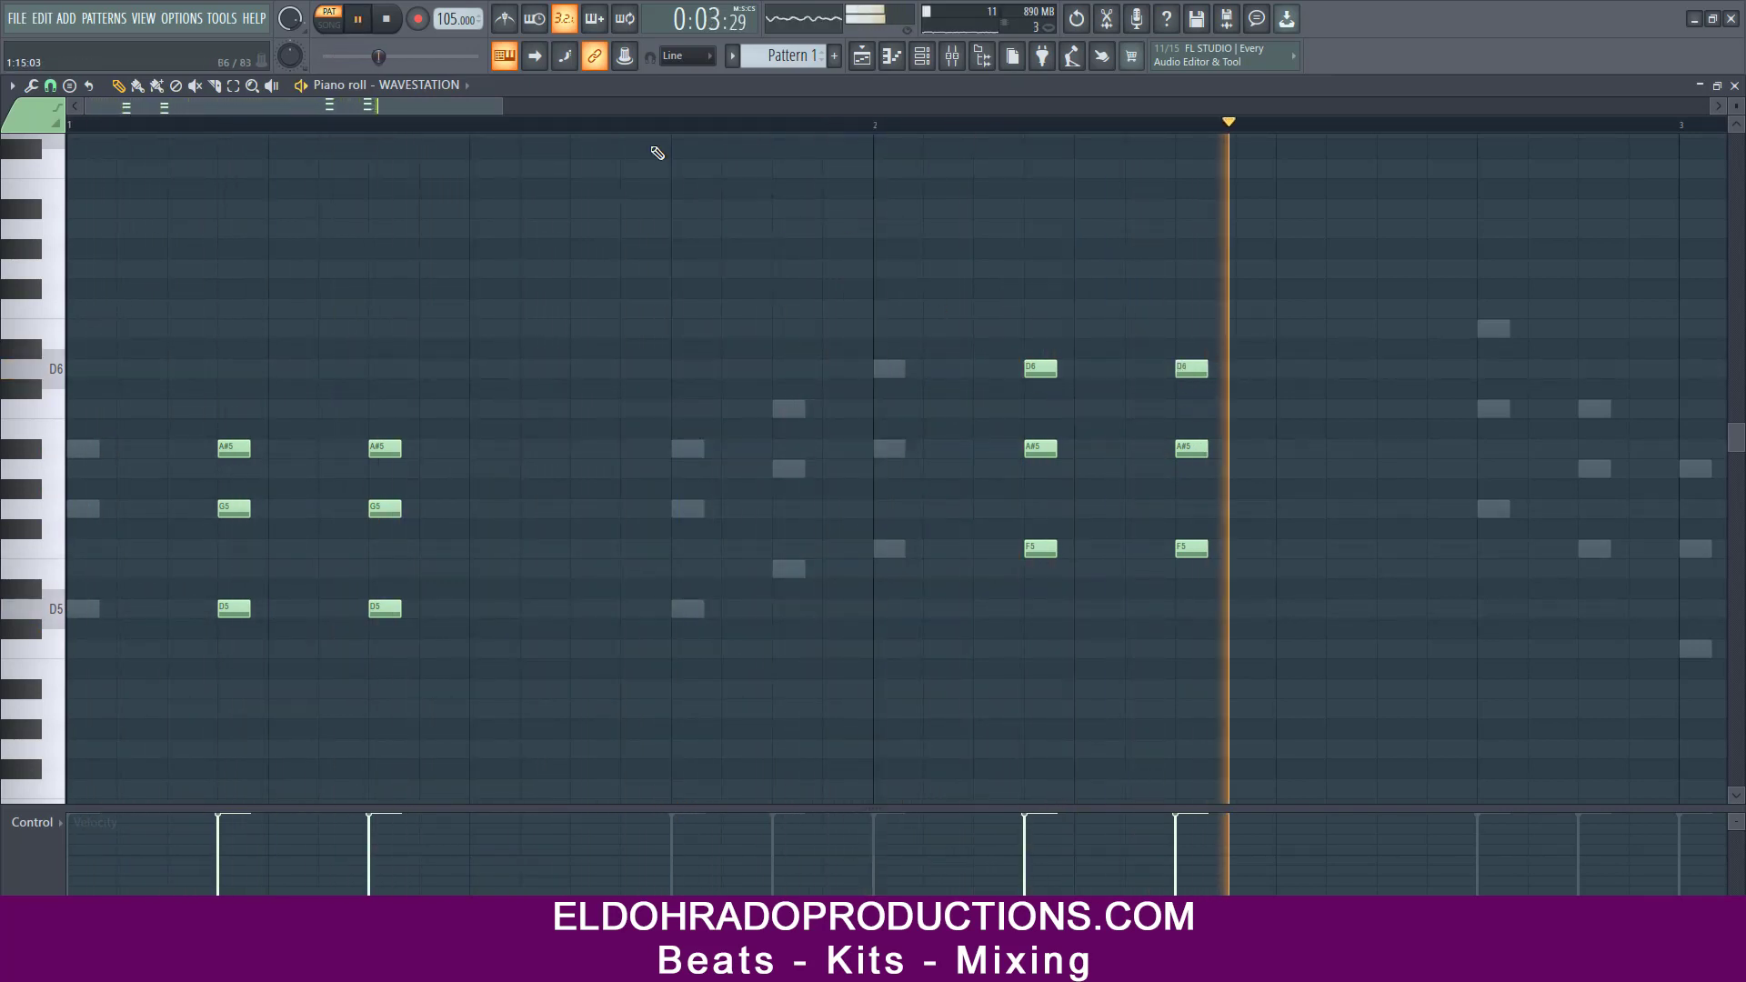
- Add C5, F5, A5 chords on steps 4 and 8 of bar 3
left_click_drag(497, 107, 649, 107)
key("space")
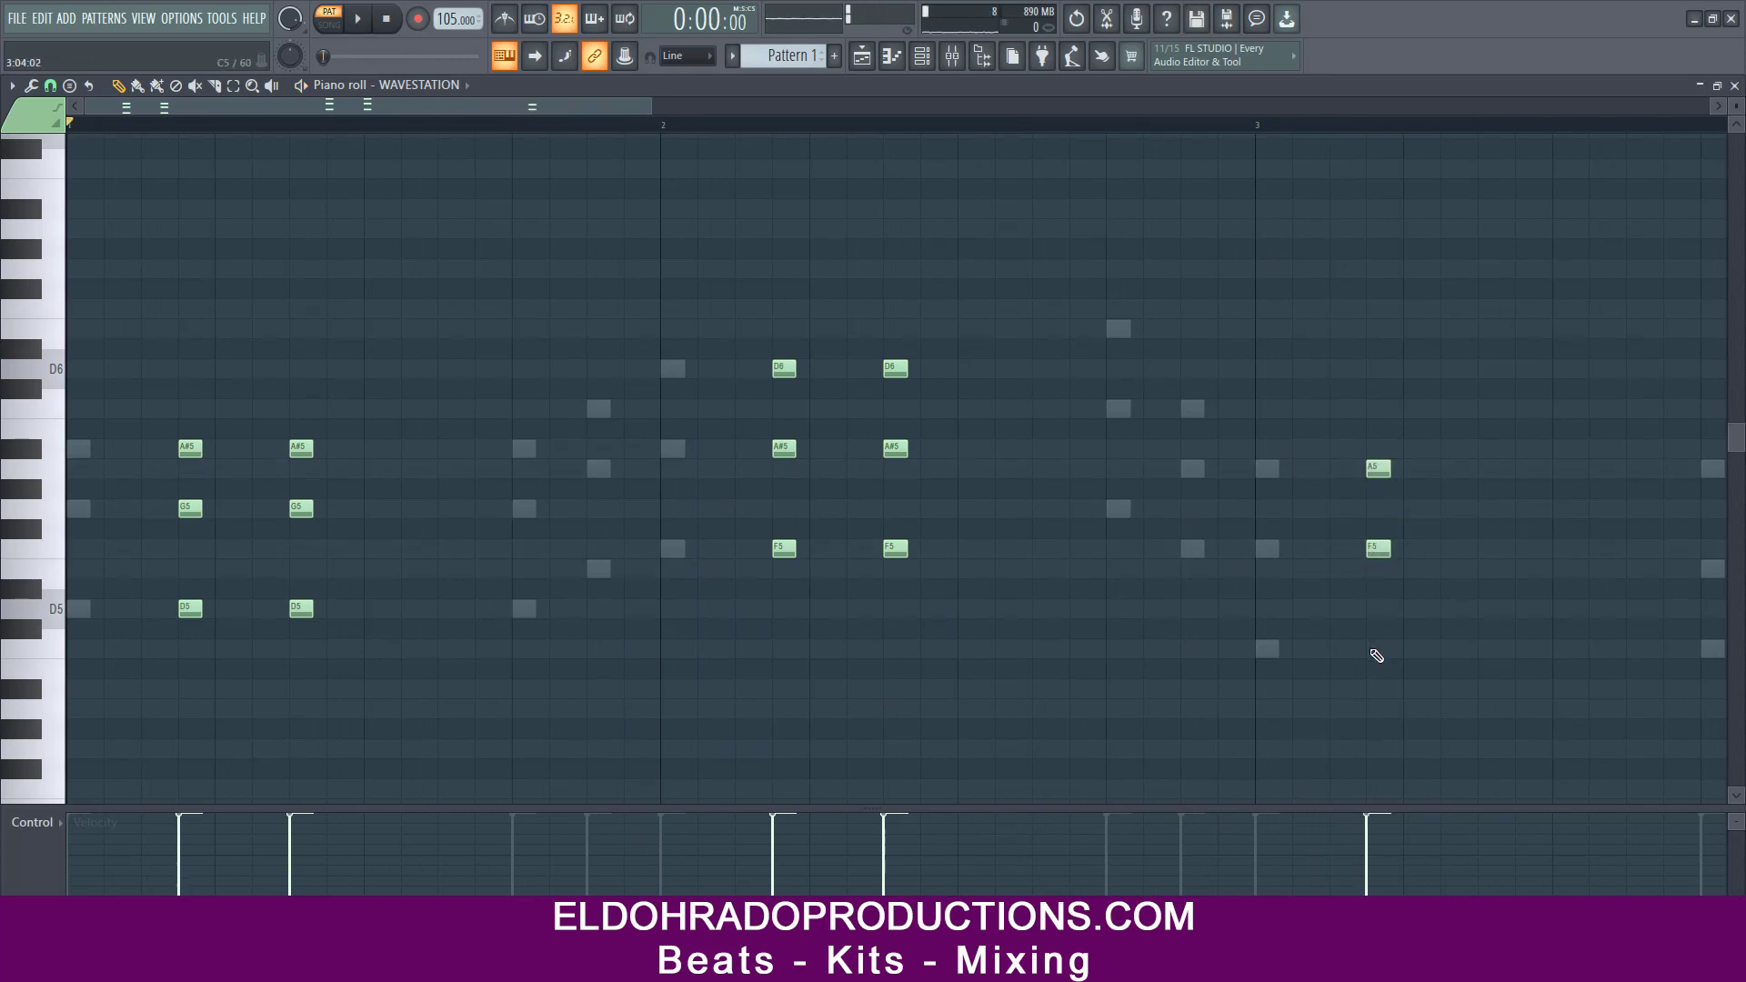
left_click_drag(567, 107, 809, 112)
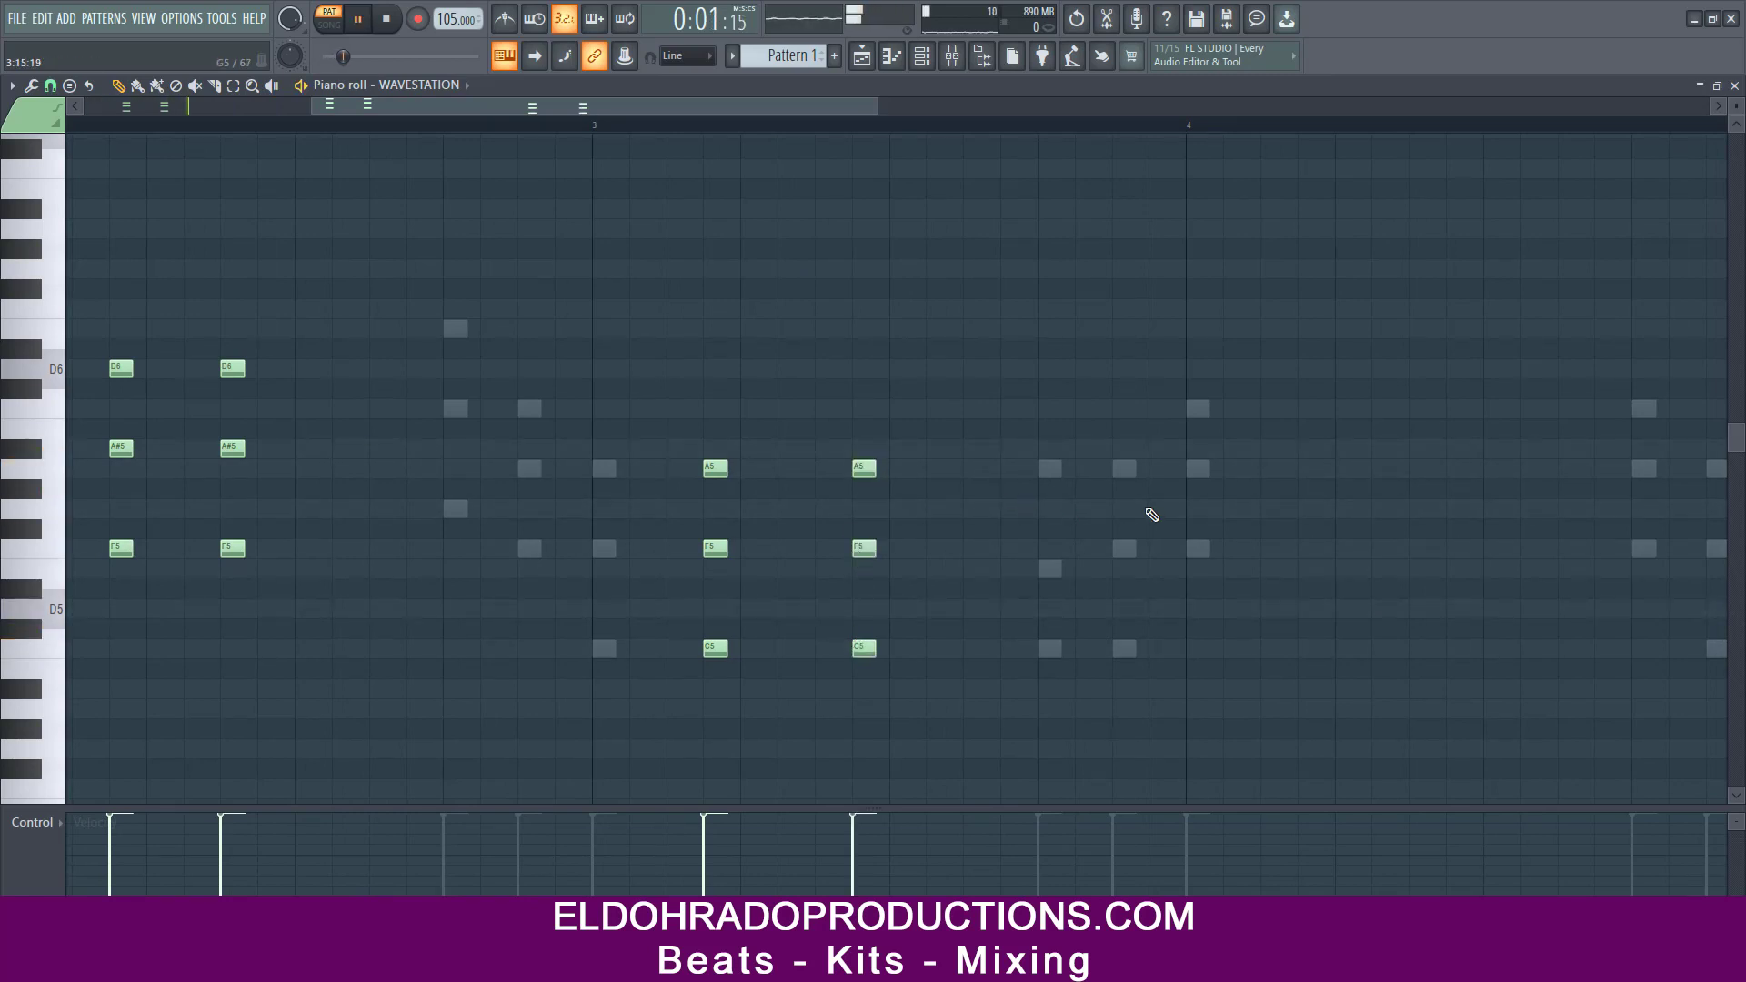
- Add F5, A5, C6 chords on steps 4 and 8 of bar 4 while the pattern plays
left_click(1309, 550)
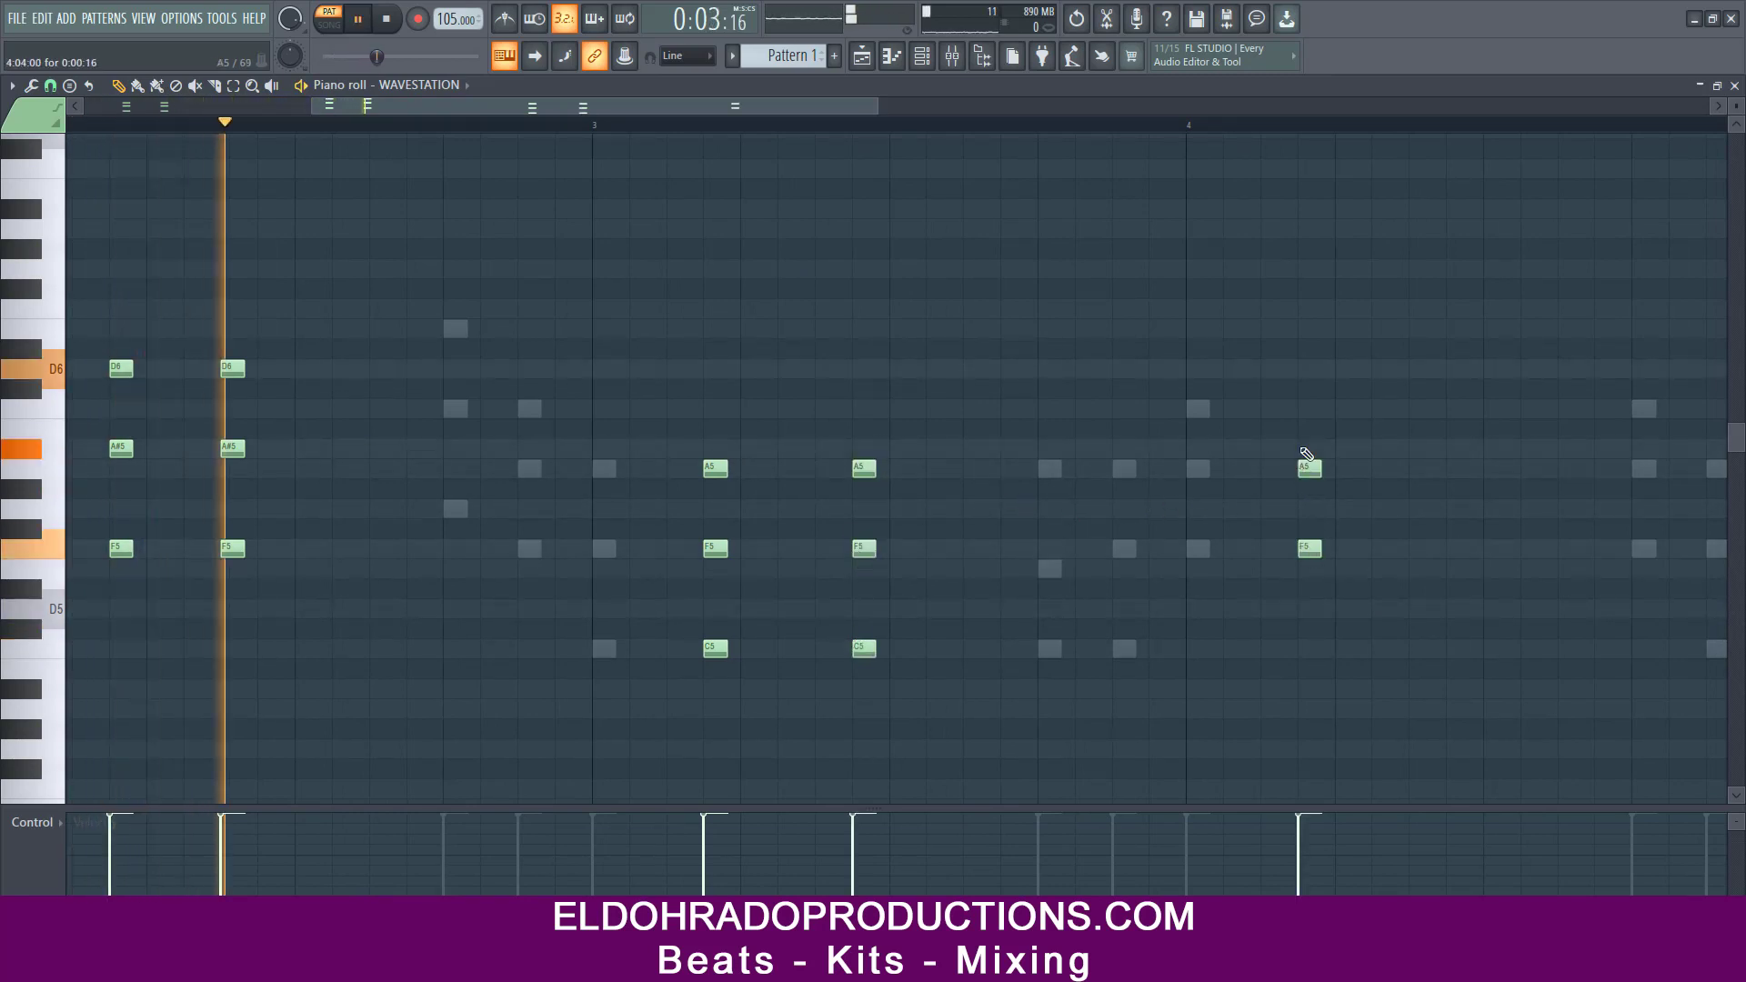
left_click(1454, 549)
left_click(1455, 408)
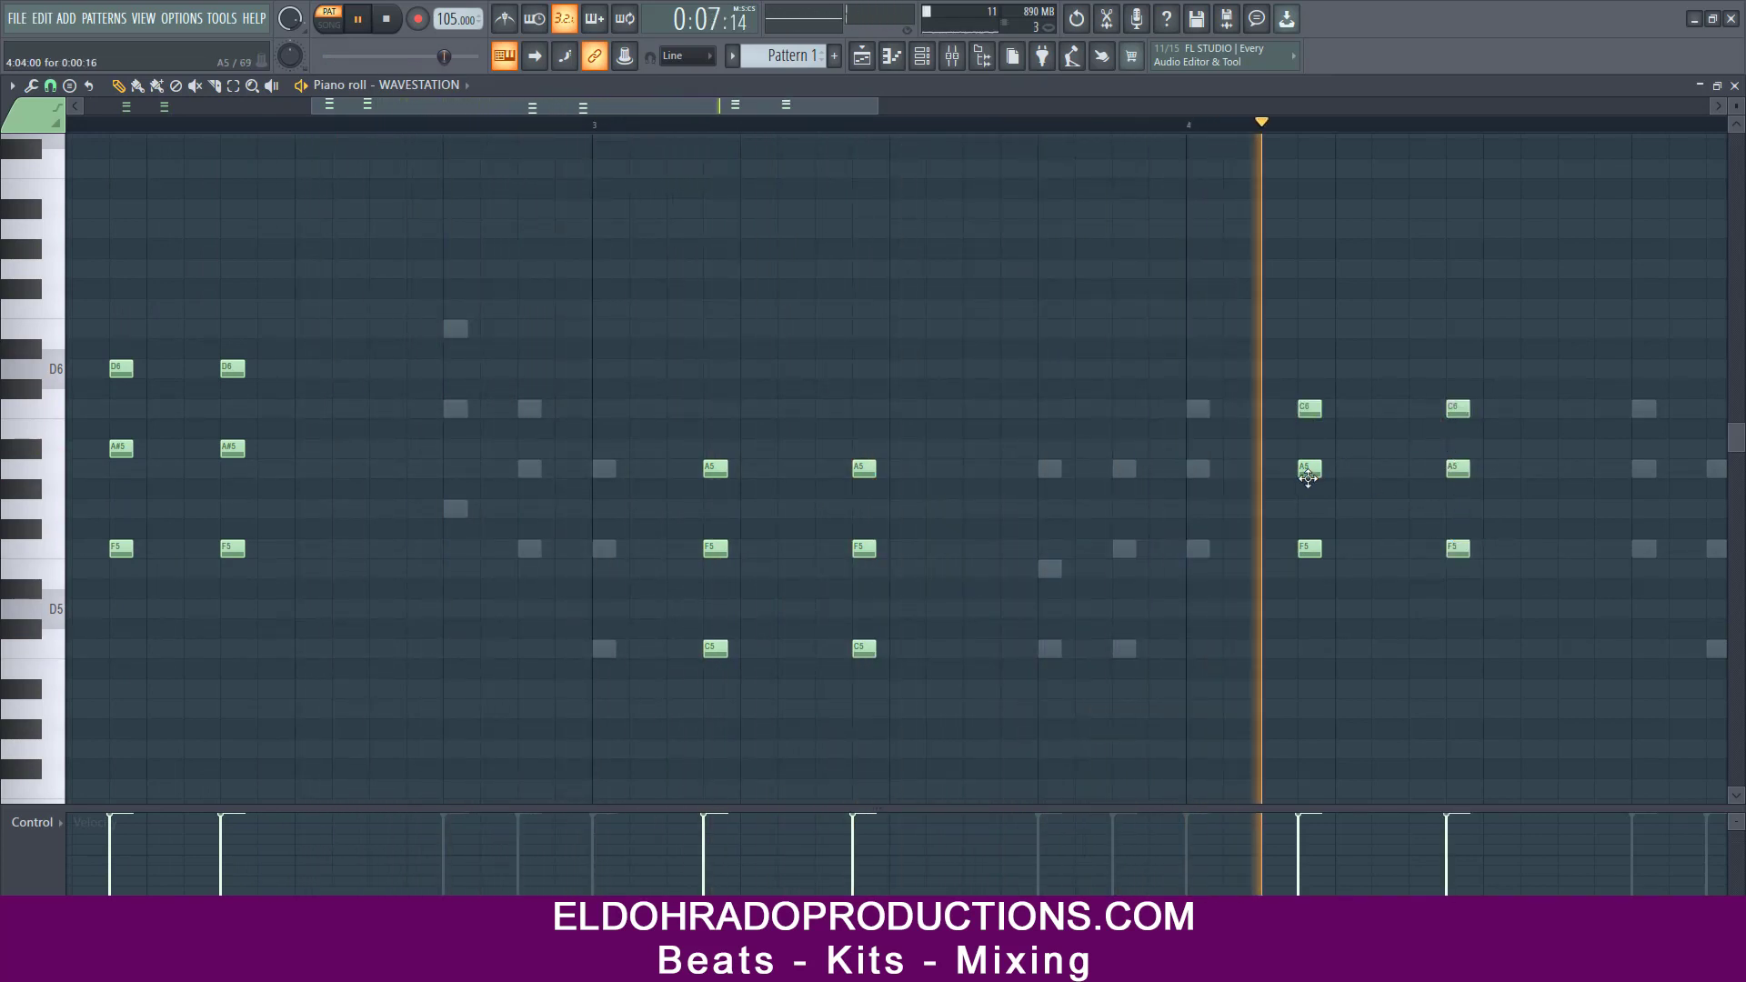
- Move the second chords of bars 3 and 4 one step earlier to step 7 and play the pattern through
key("space")
left_click_drag(1505, 636, 1449, 409)
left_click_drag(918, 718, 855, 456)
key("space")
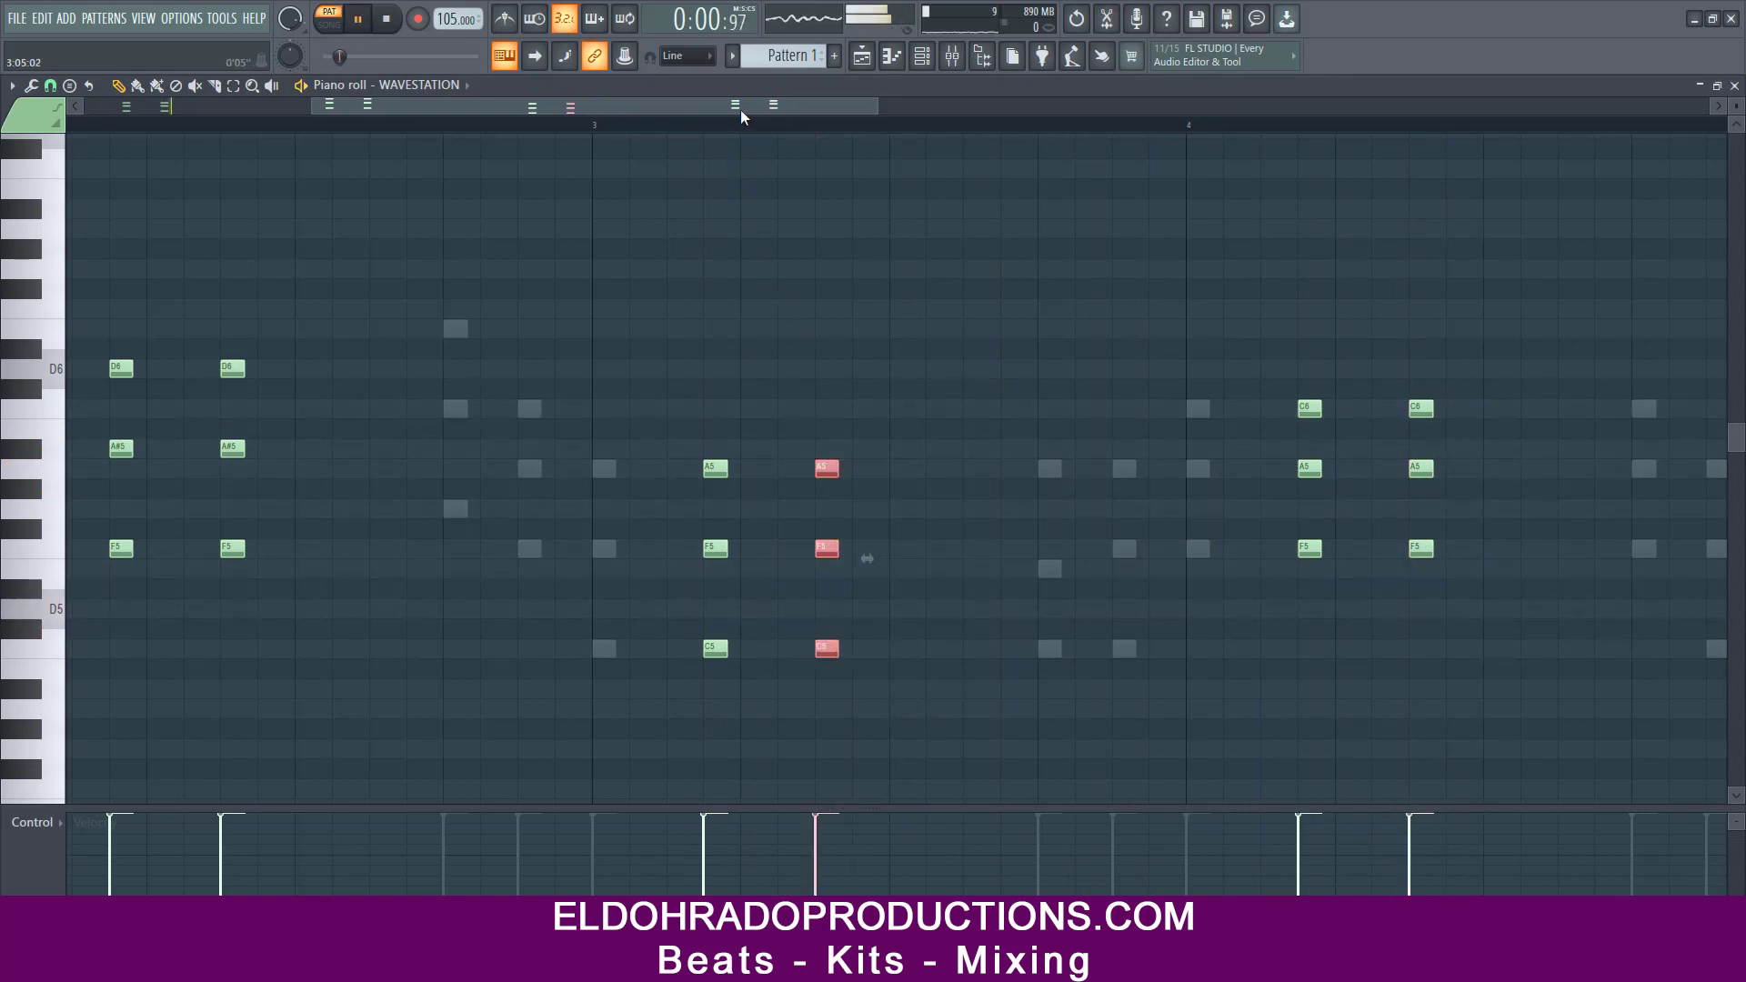
left_click_drag(740, 109, 941, 104)
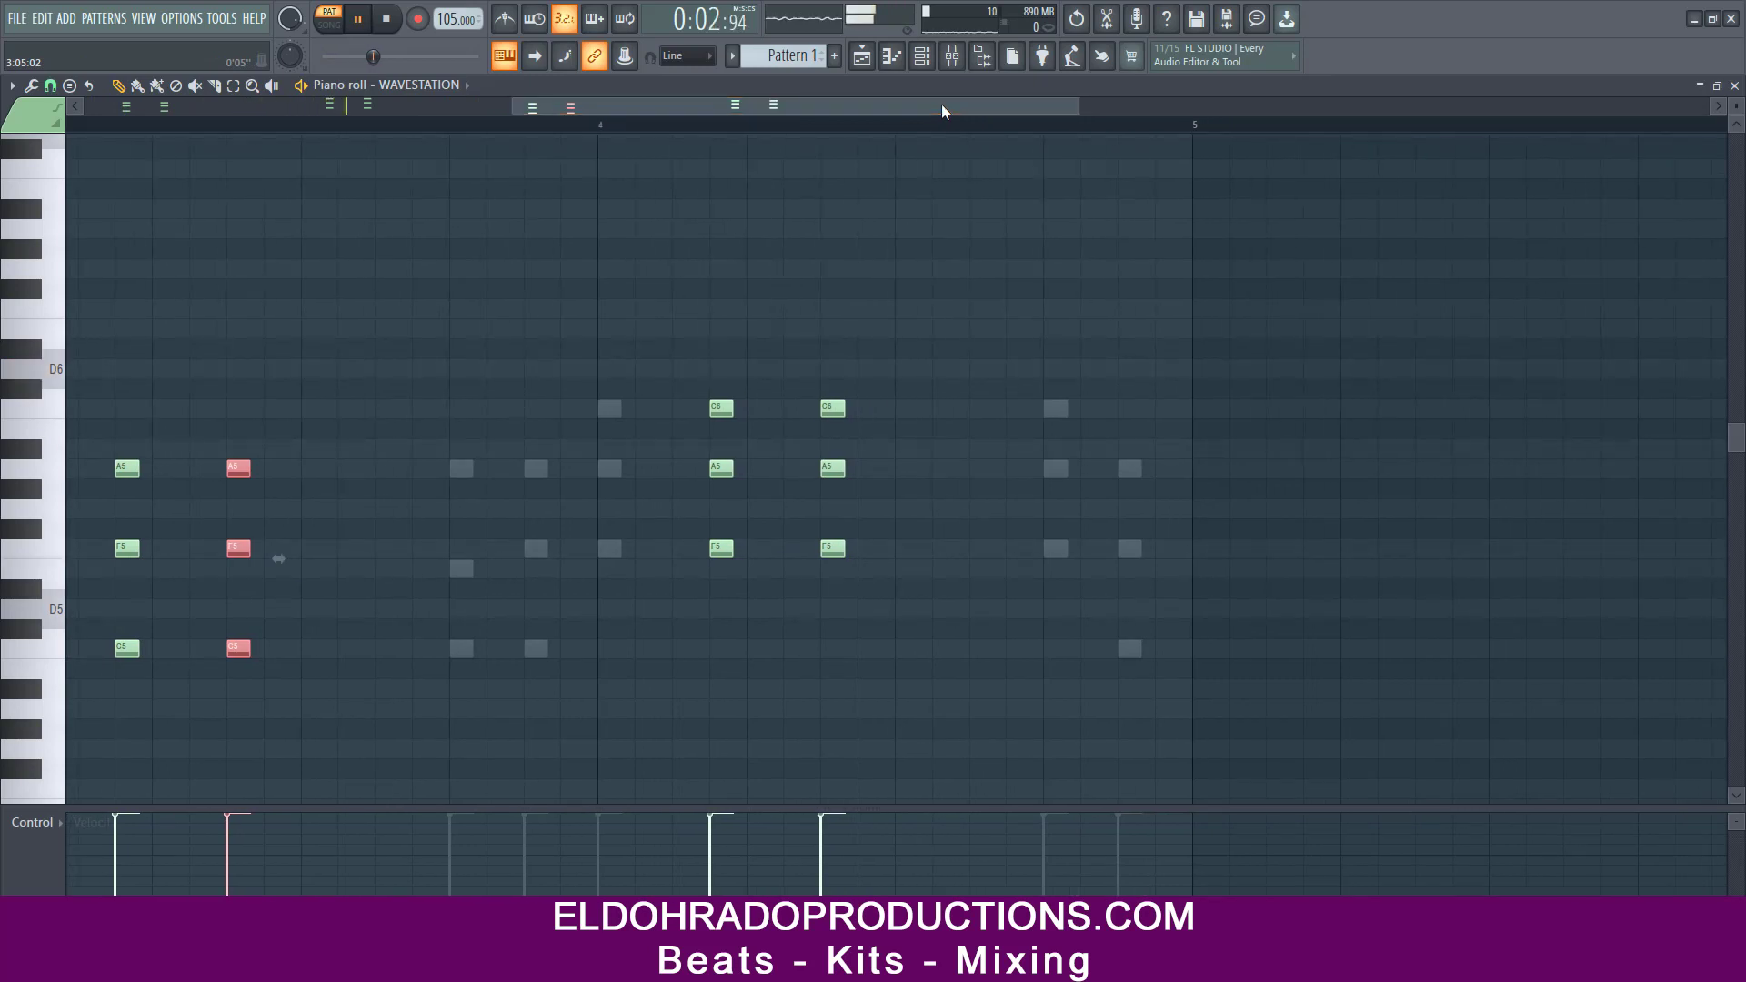
left_click_drag(510, 110, 221, 109)
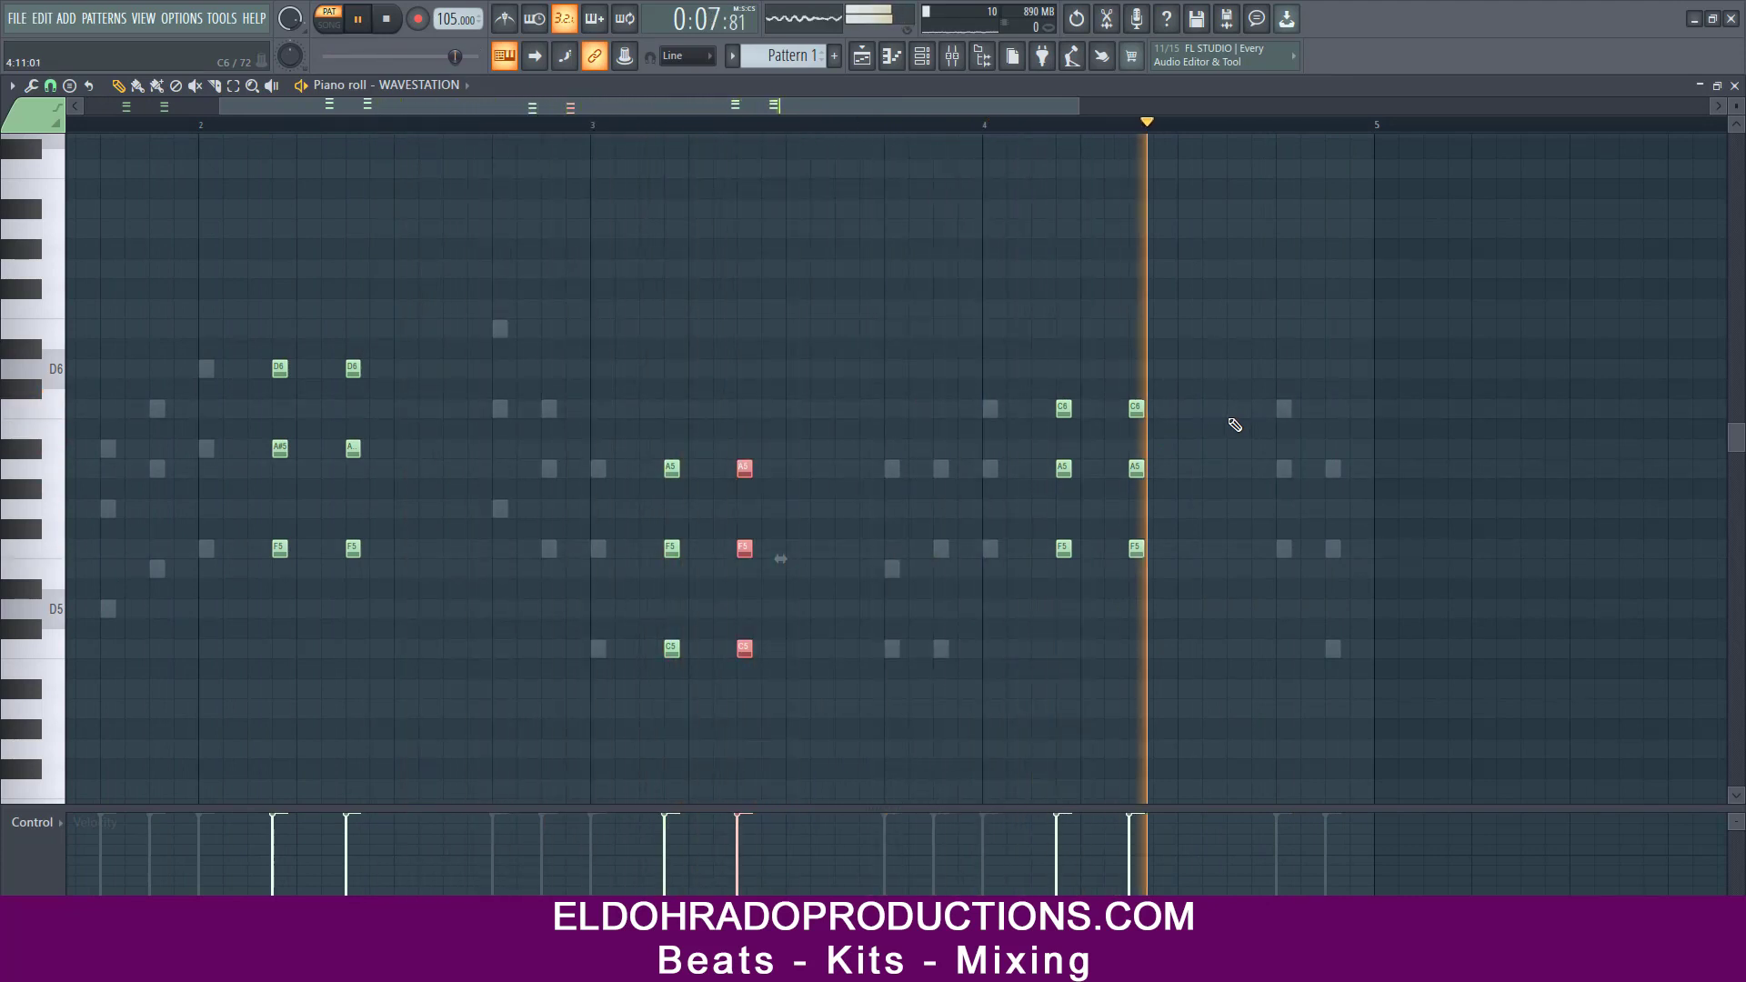
- Add an F5, A5, C6 chord on step 9 of bar 4 and reduce it to the C6 note
key("space")
left_click(1185, 408)
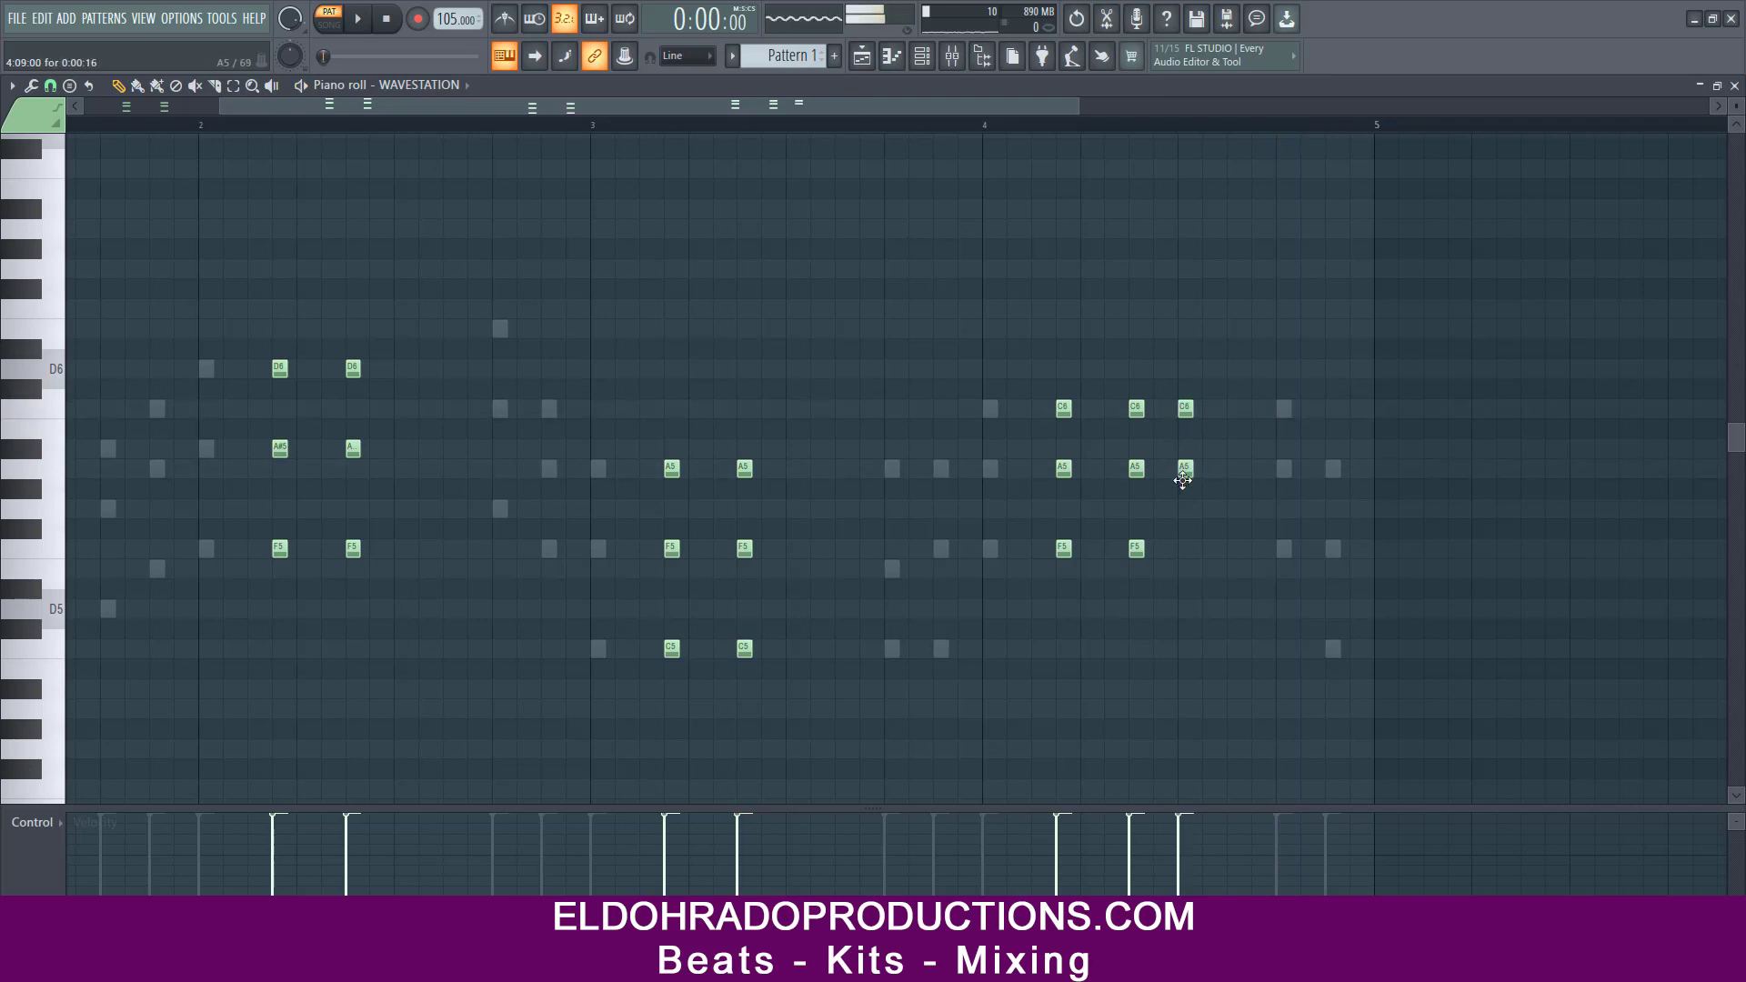
left_click(911, 126)
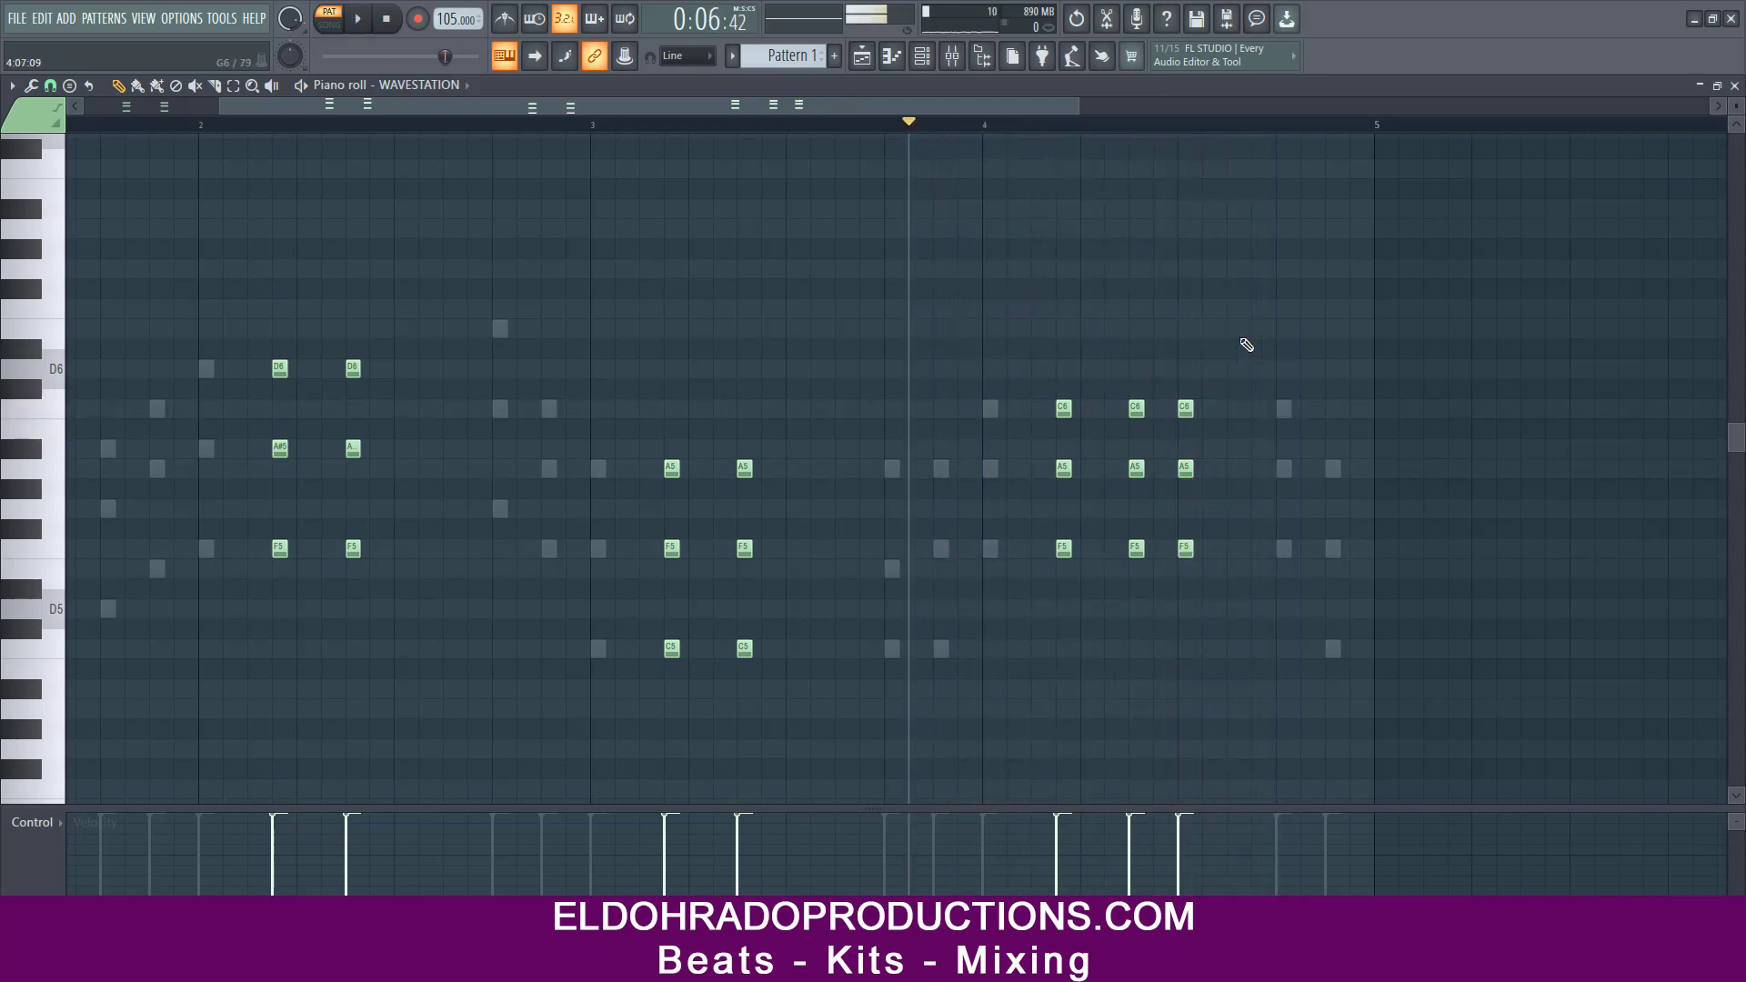
right_click(1184, 468)
right_click(1184, 548)
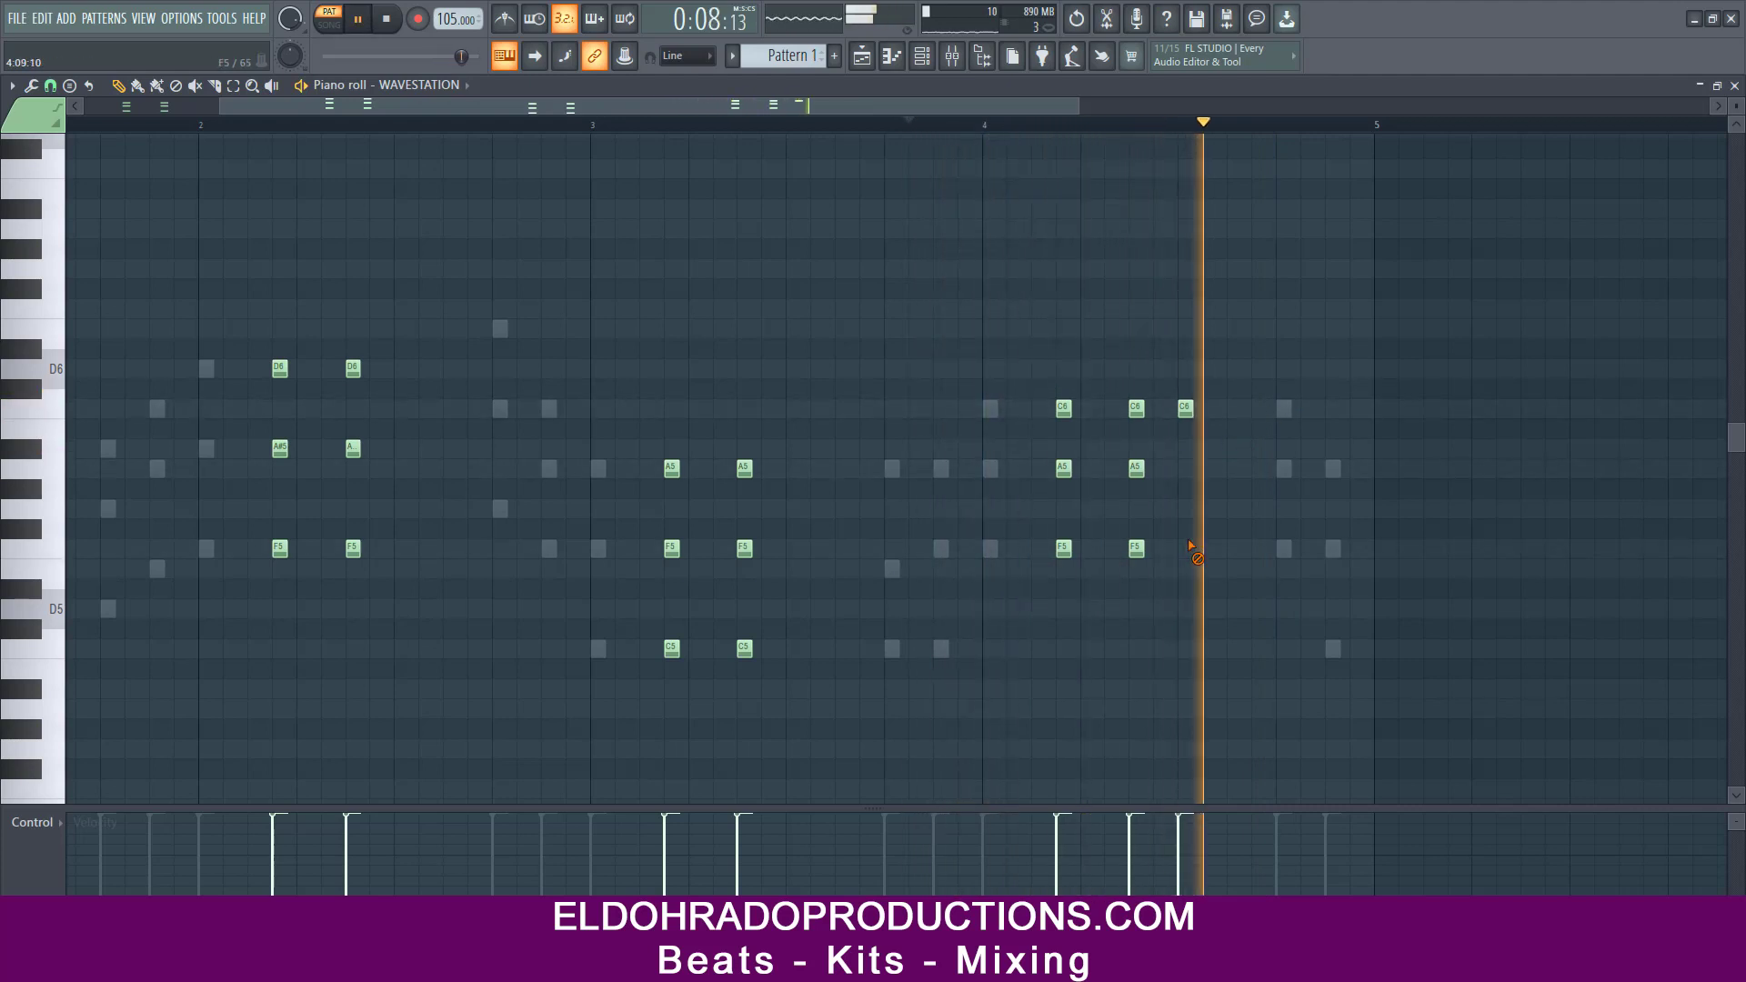
- Extend the bar 4 melody with A#5 on step 11 and A5 on step 12, and play the pattern
left_click(1234, 448)
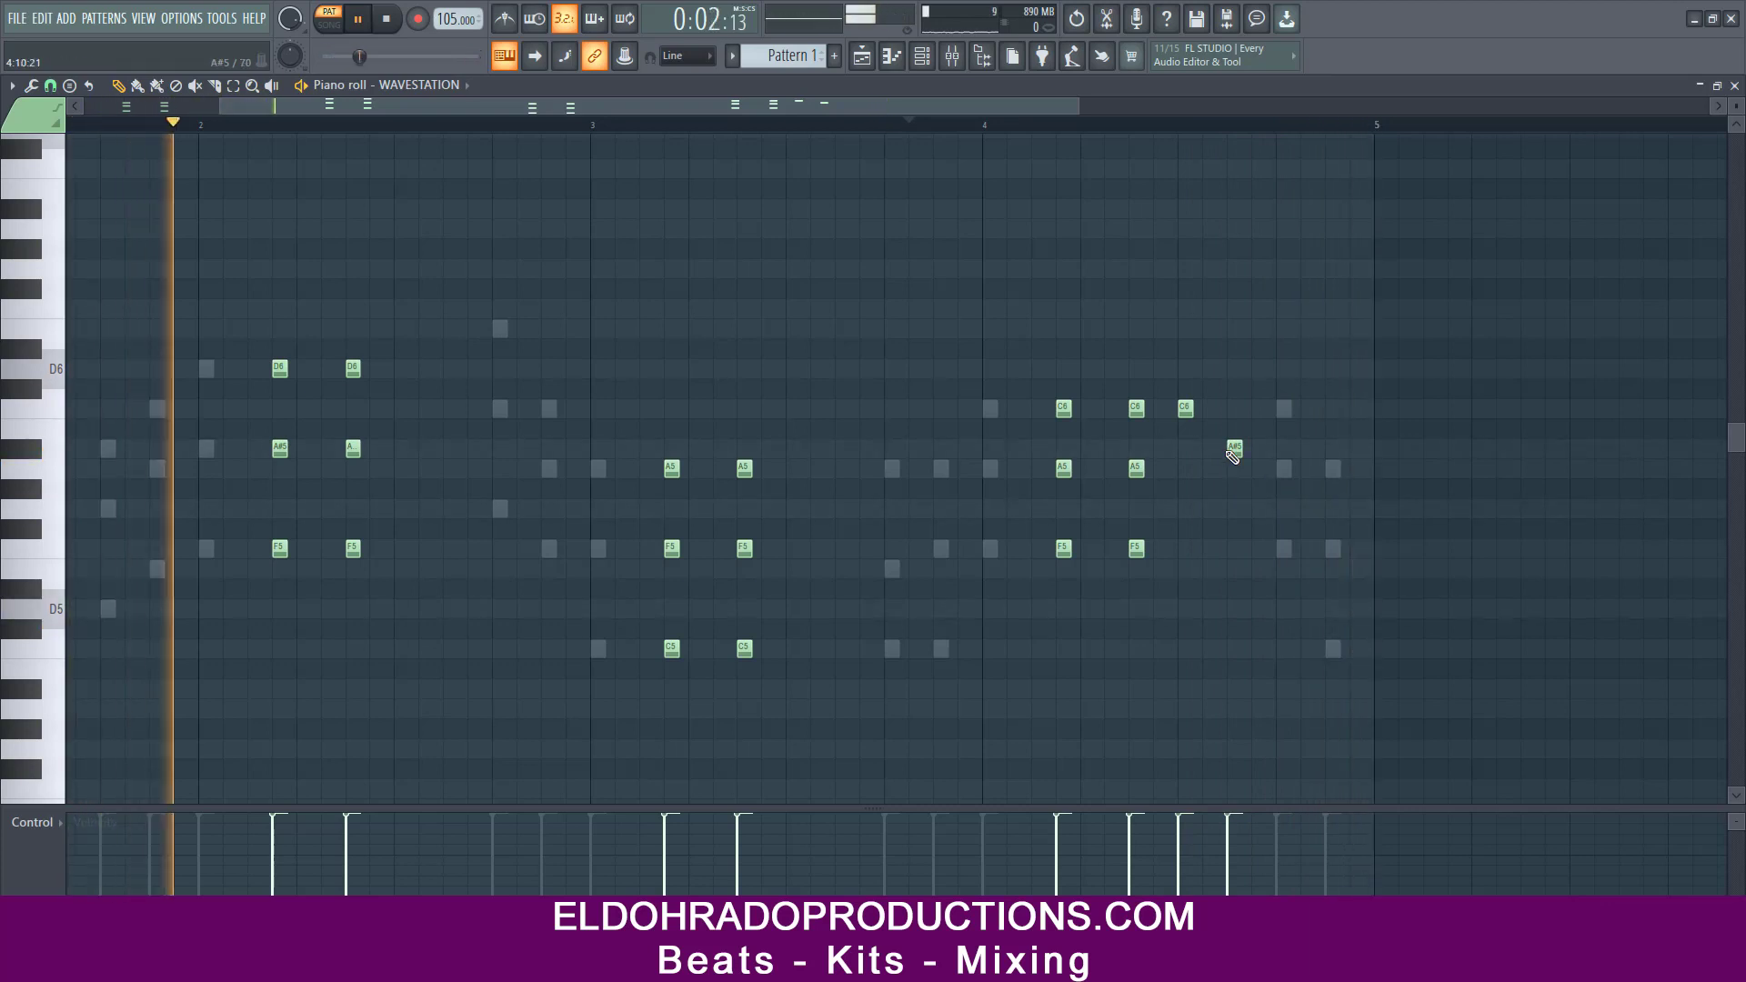
left_click(1257, 468)
key("space")
key("space")
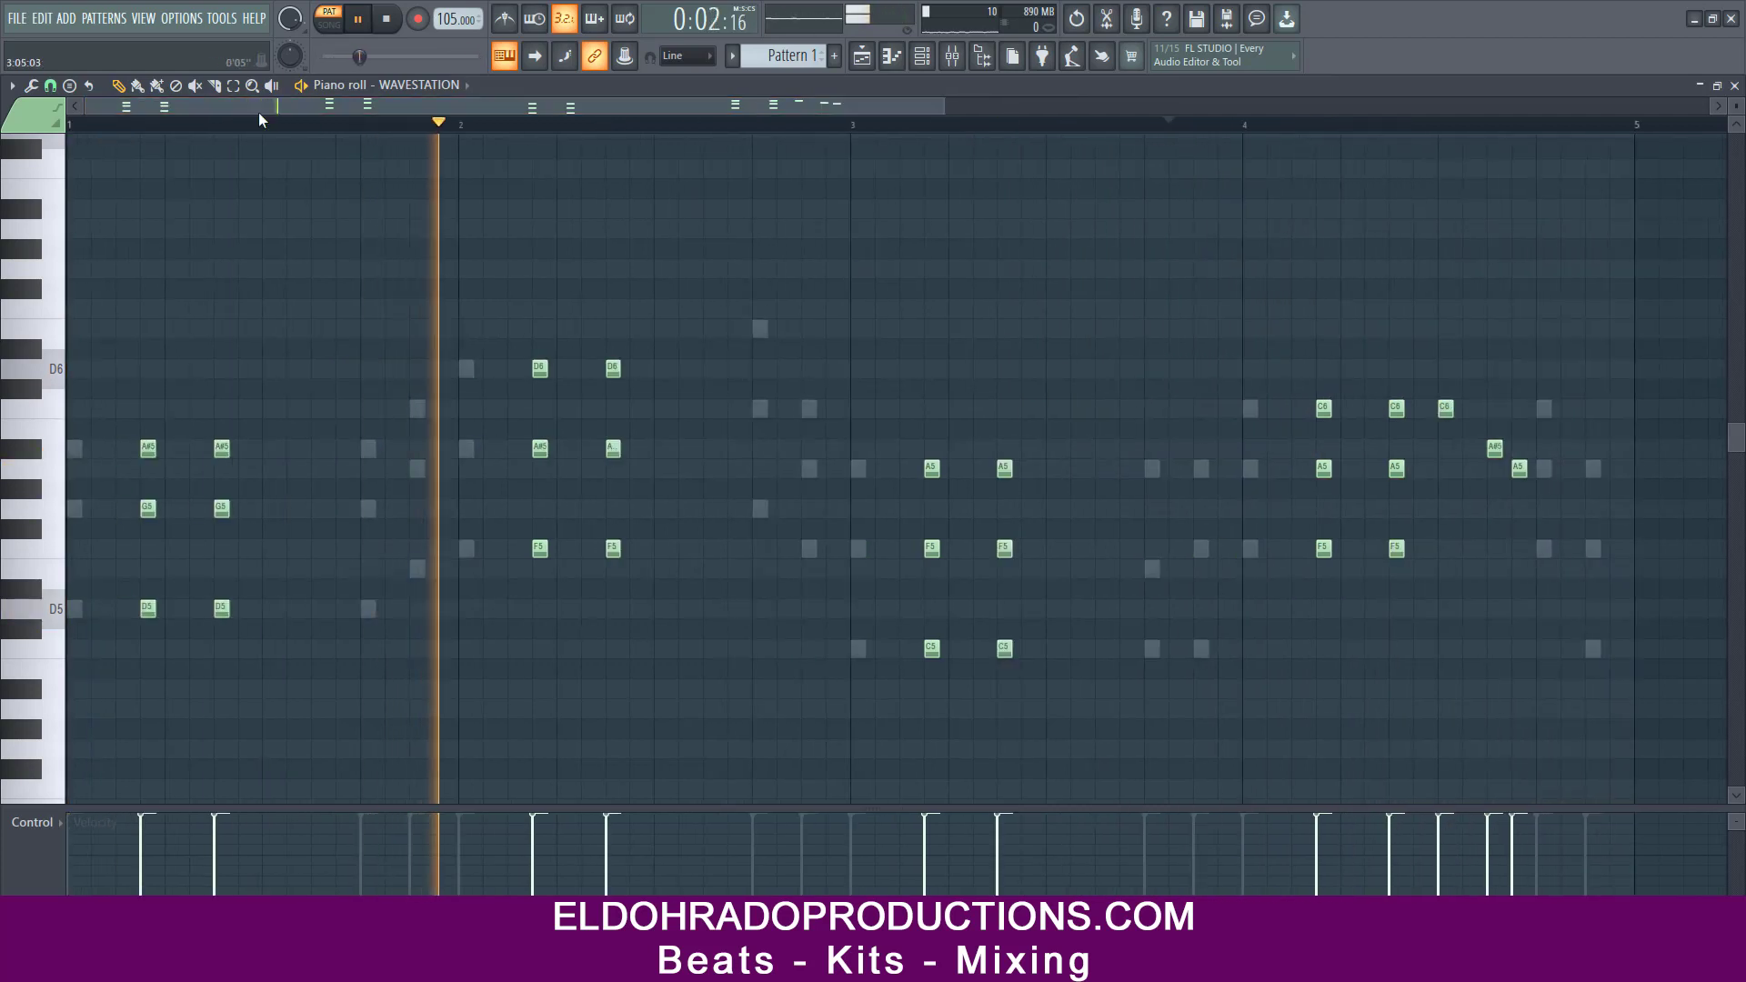
- Add the melody notes G5, A5, A#5, G5 on steps 9 to 12 of bar 1 and play the pattern
key("space")
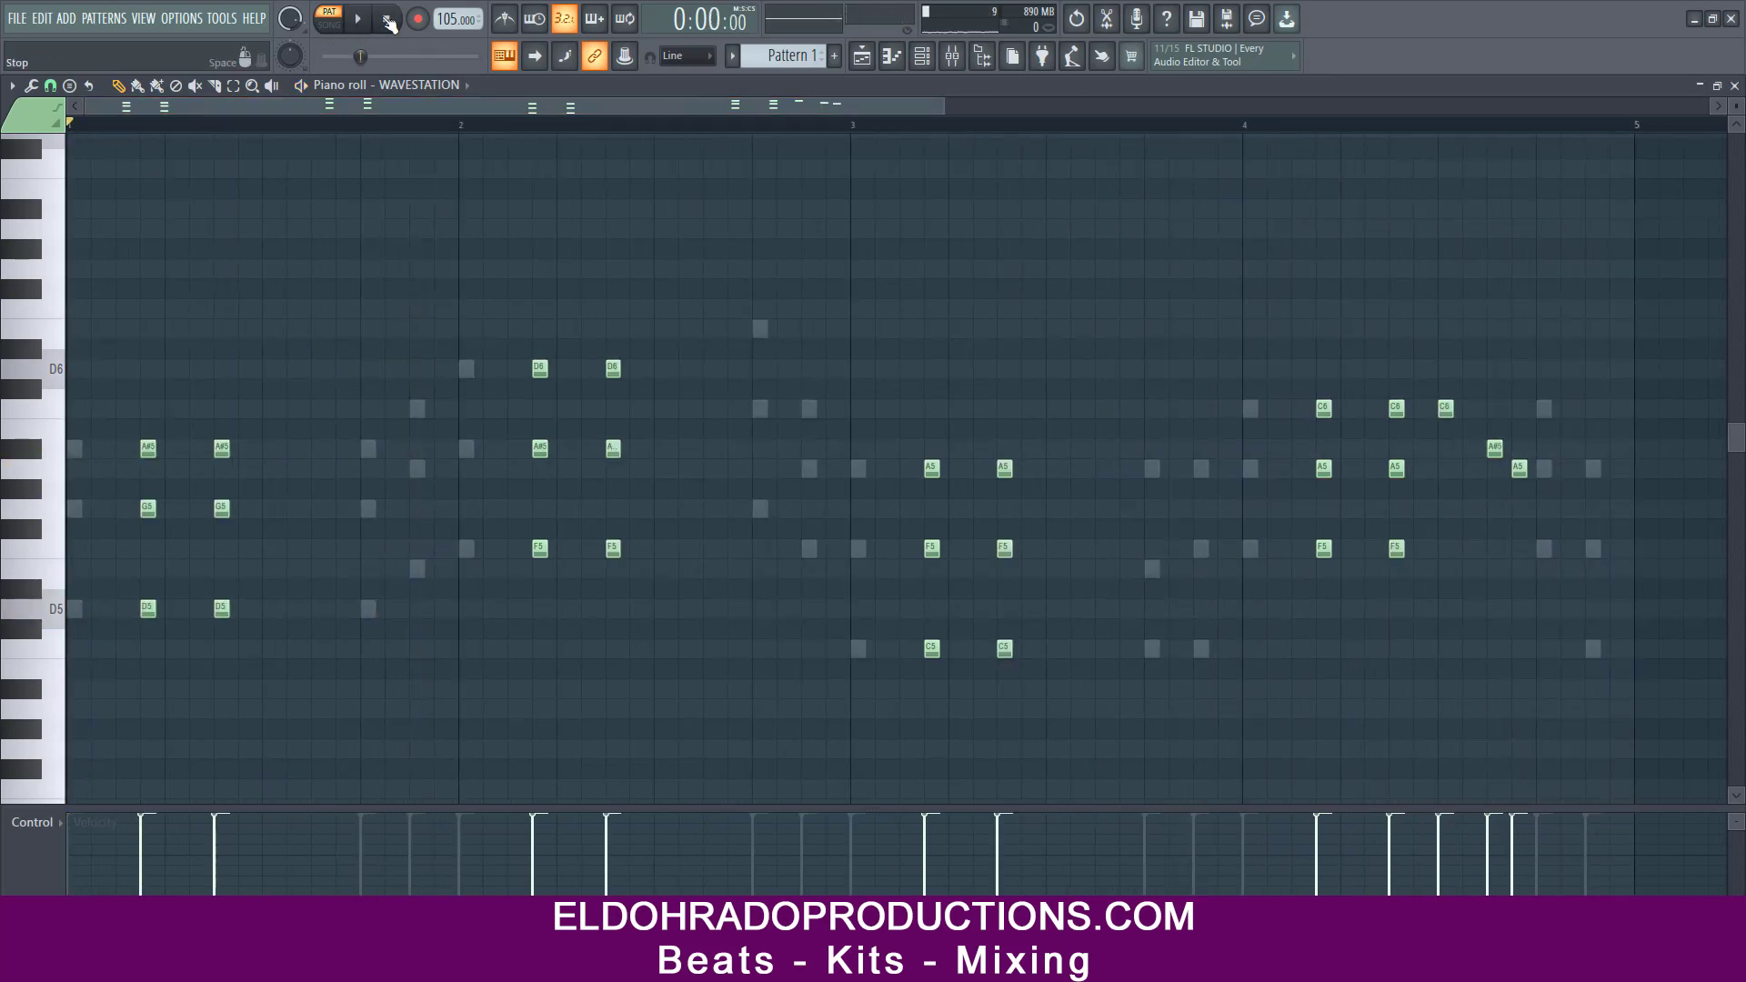
key("space")
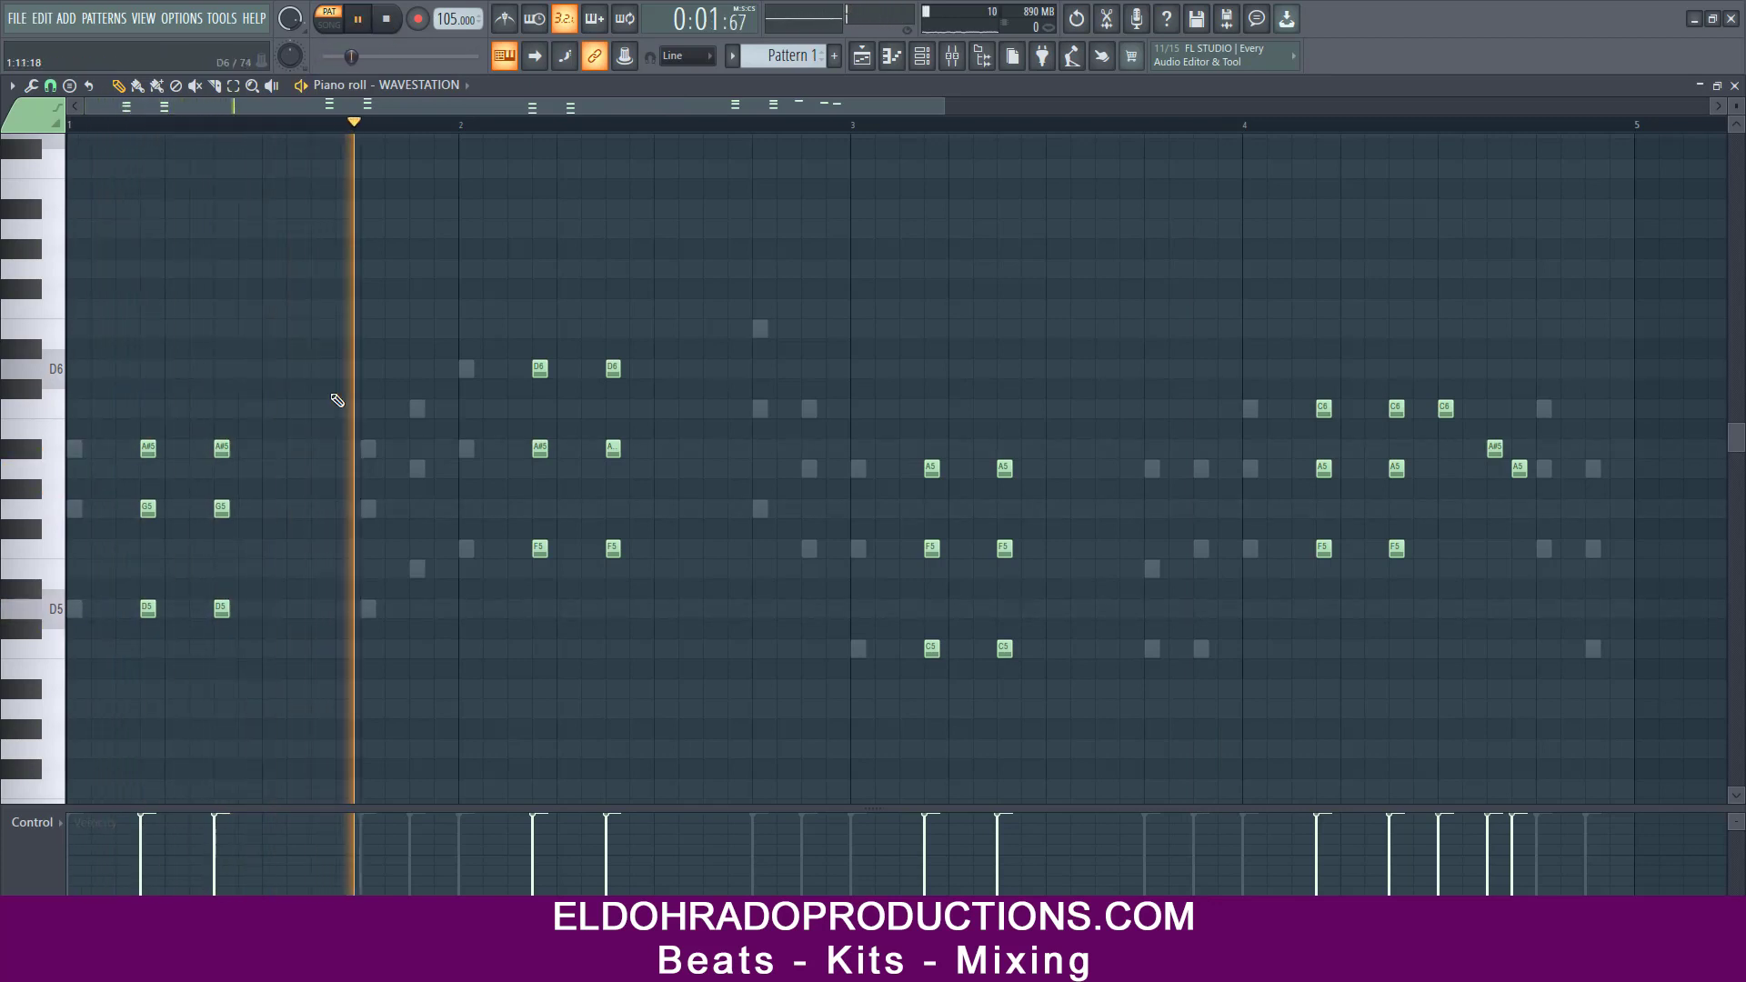
key("space")
key("space")
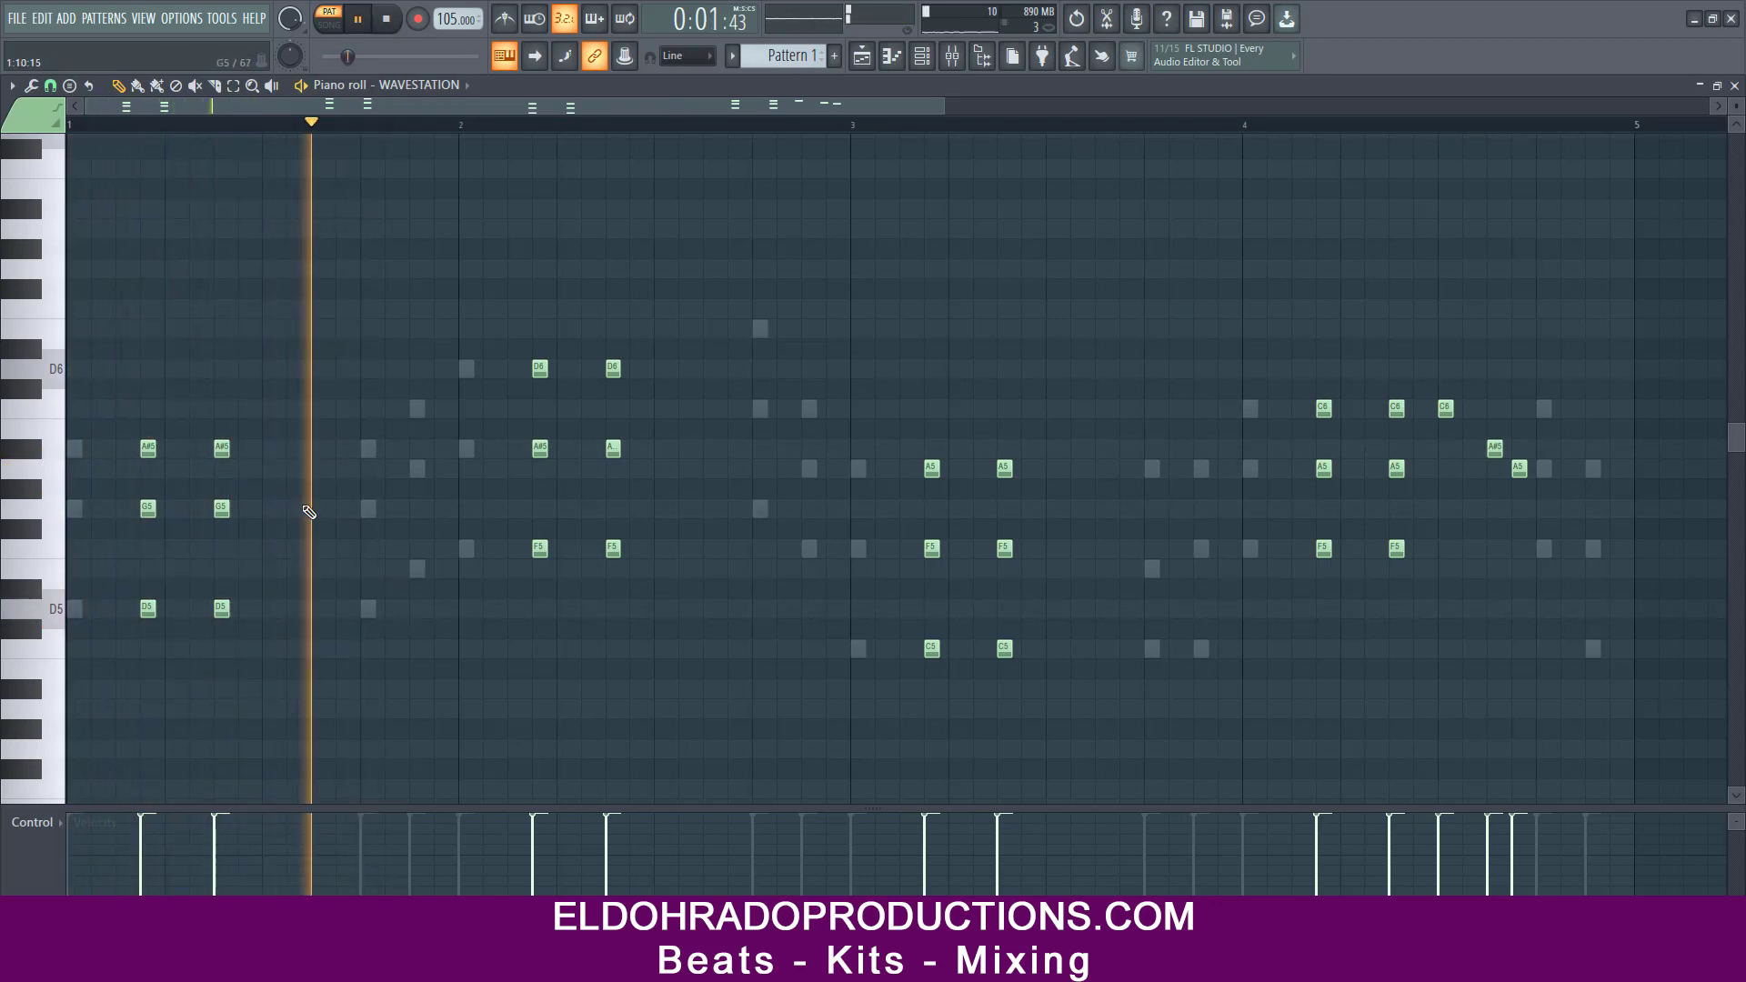
key("space")
key("space")
key("space")
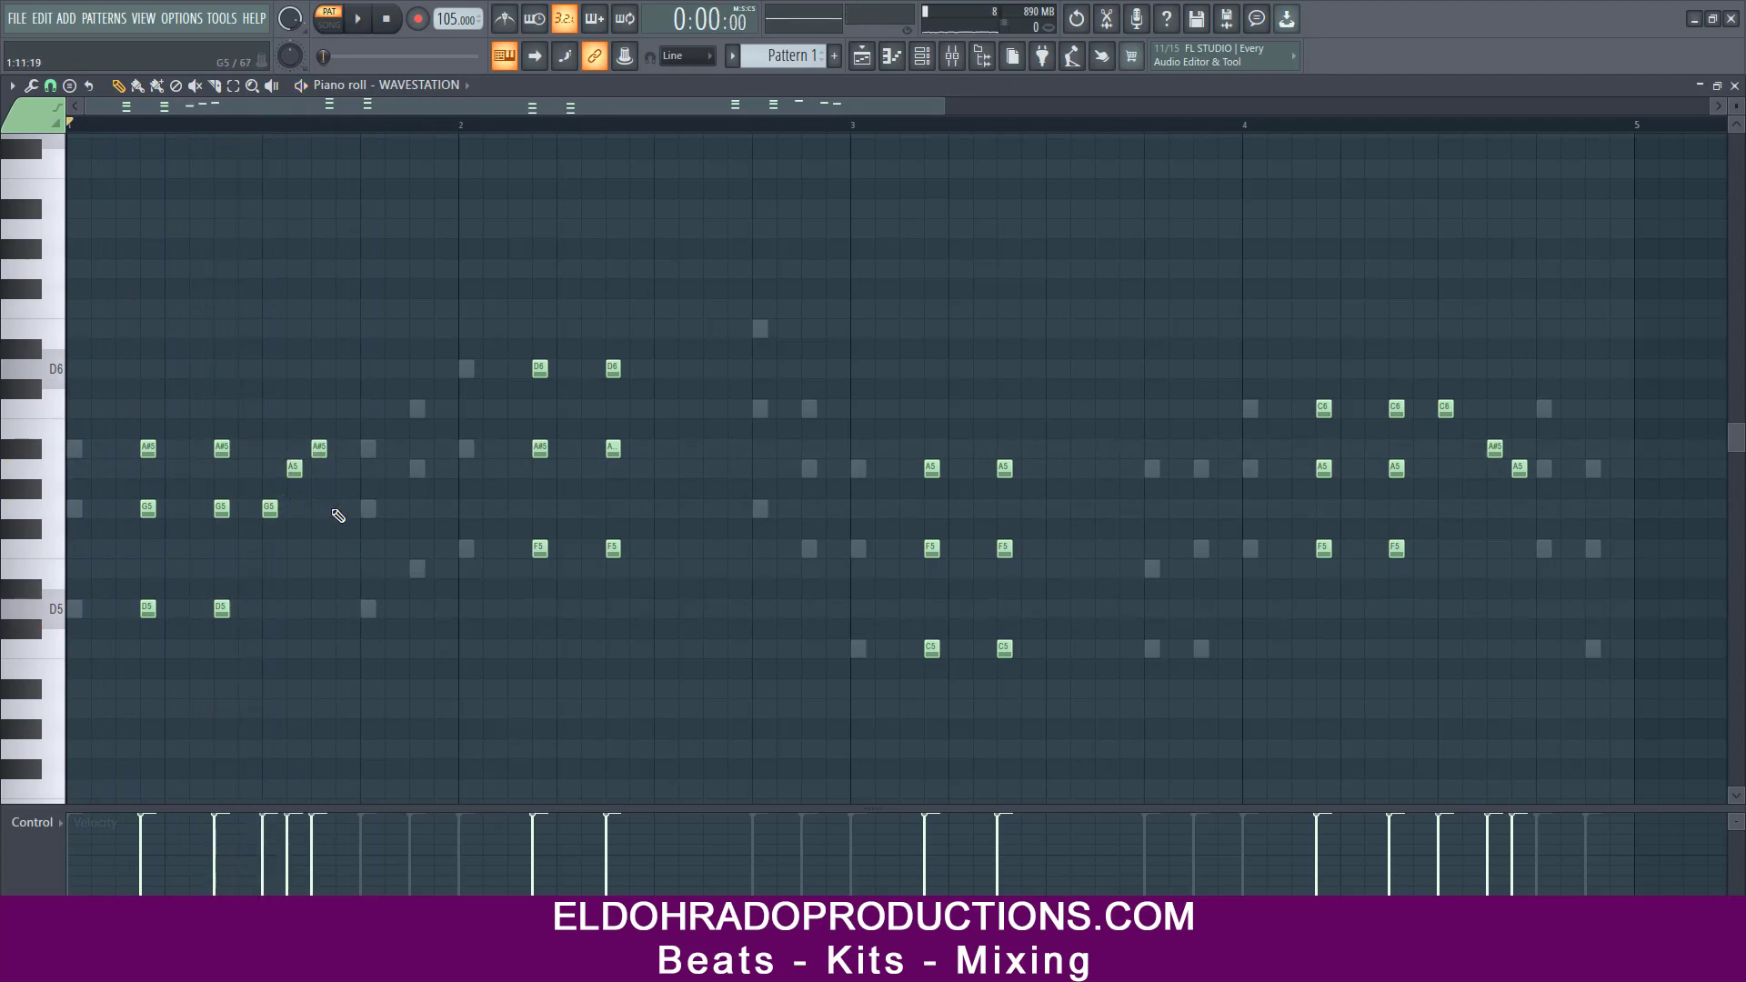
left_click(342, 509)
key("space")
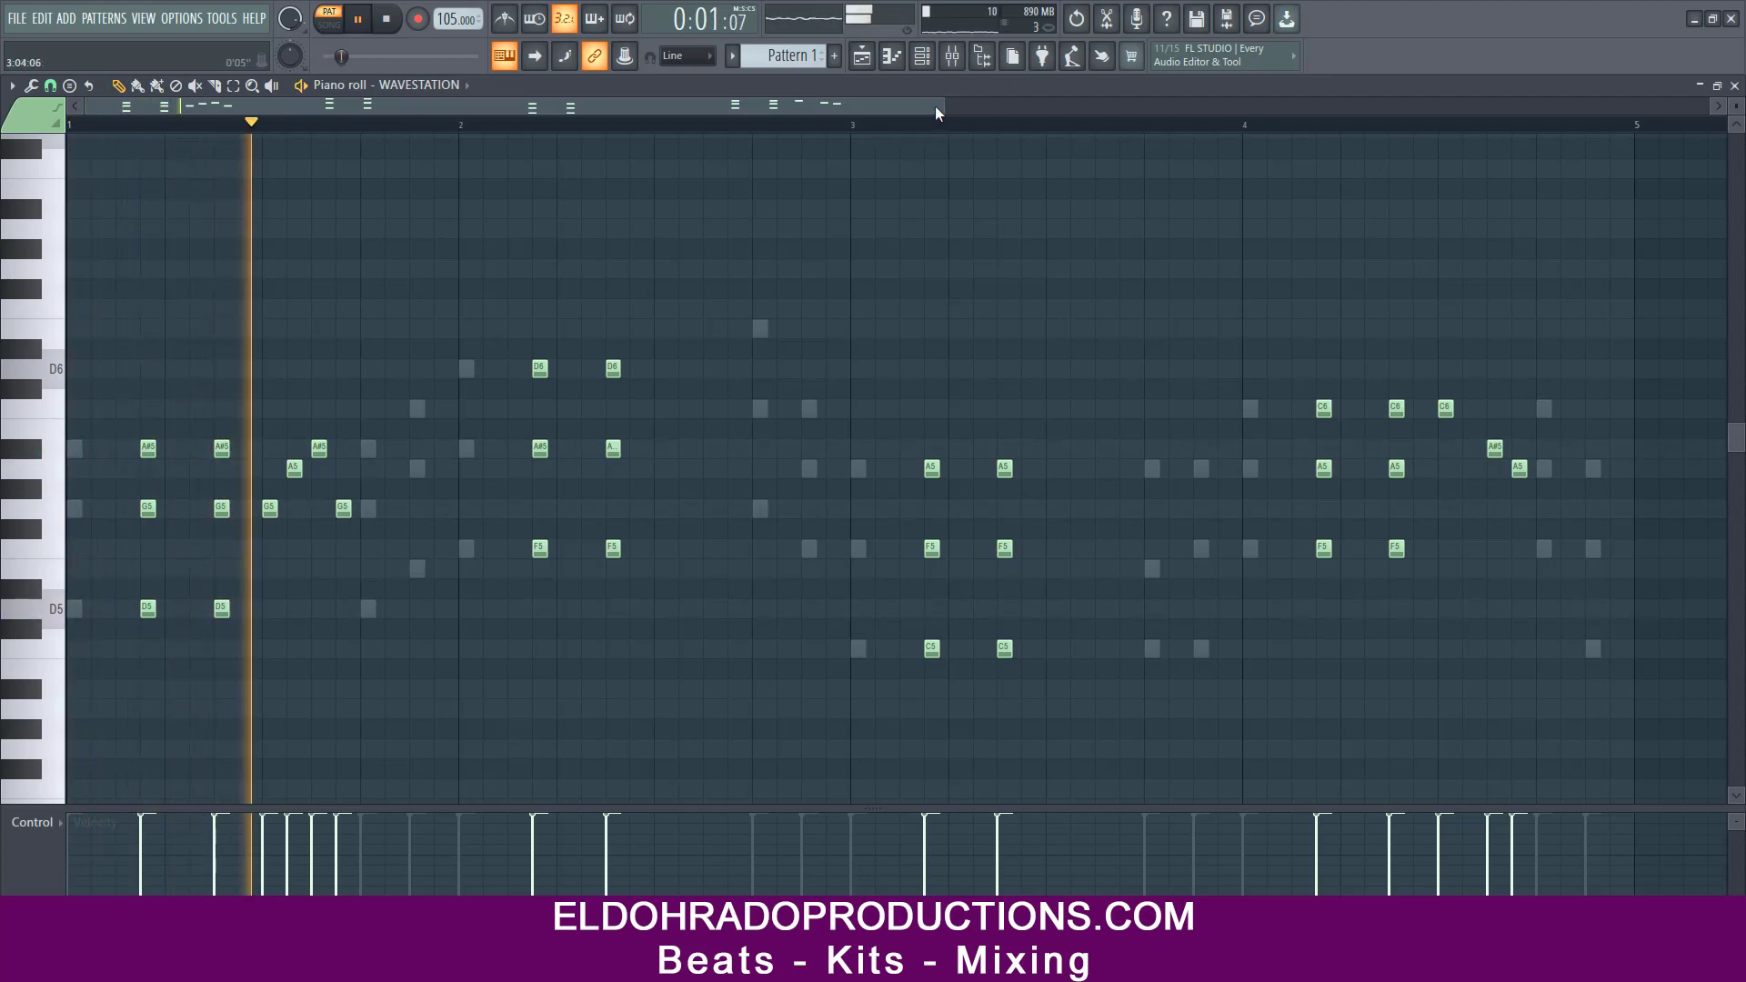
- Try an F5 note on step 13 of bar 1 while the pattern plays
left_click_drag(941, 107, 487, 107)
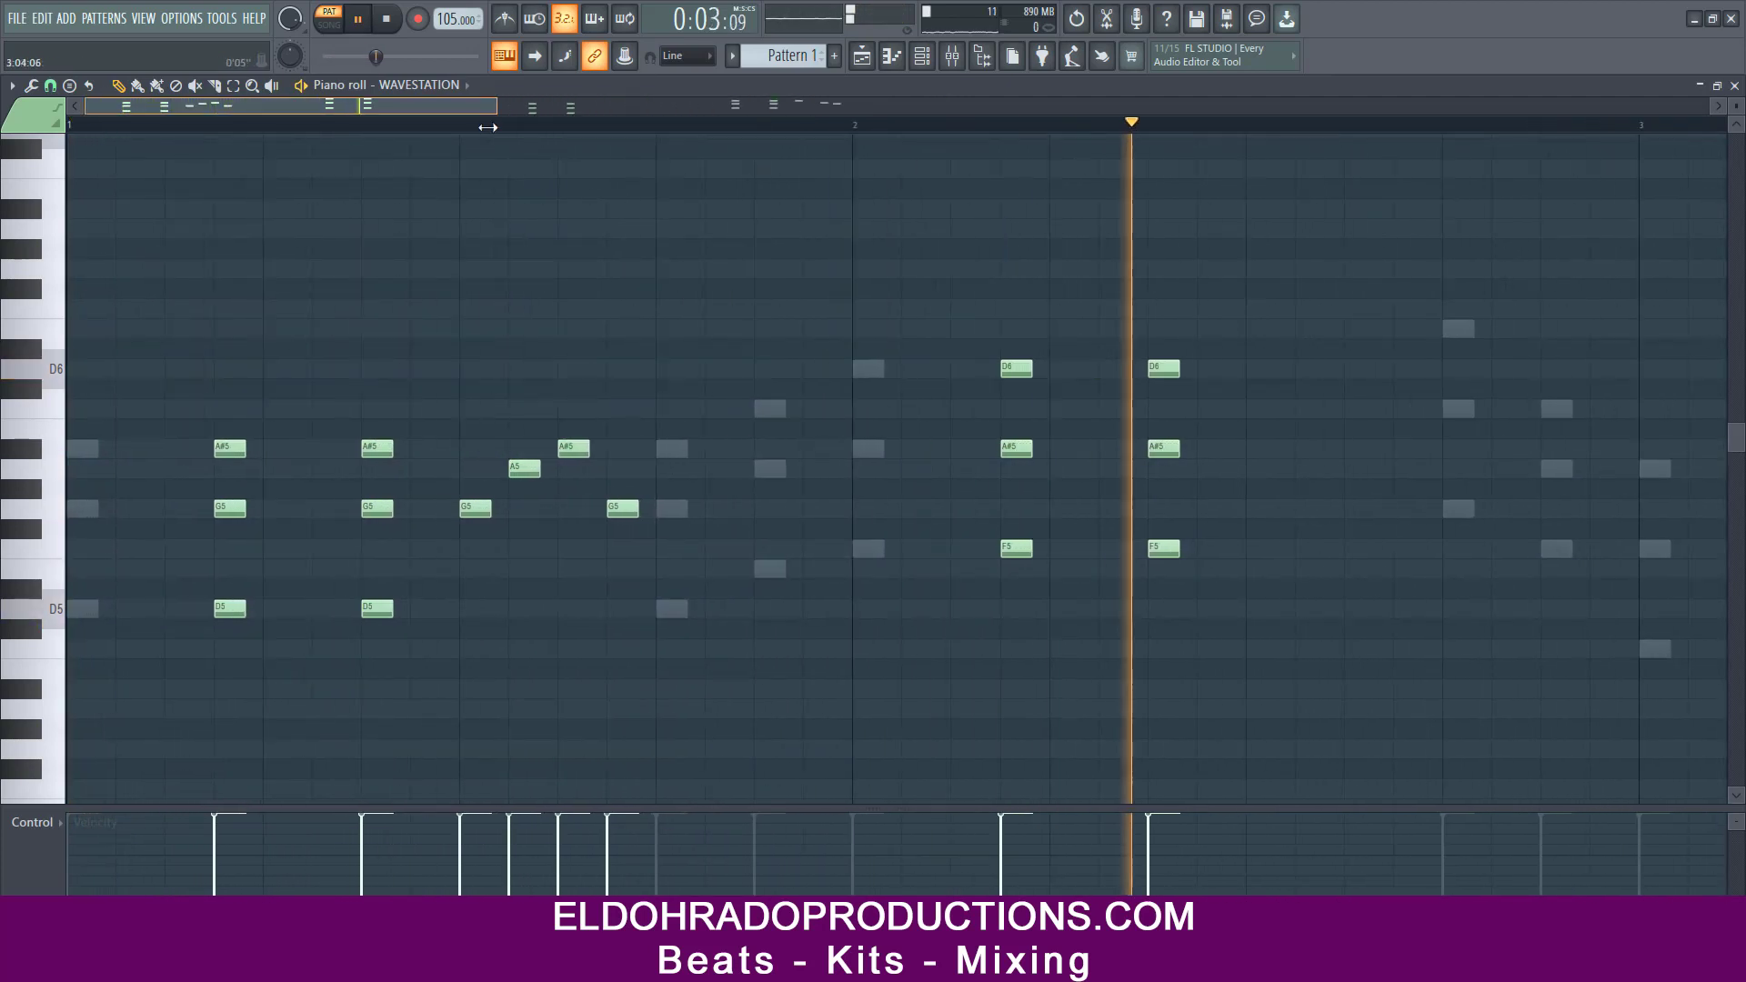
key("space")
key("space")
left_click(714, 548)
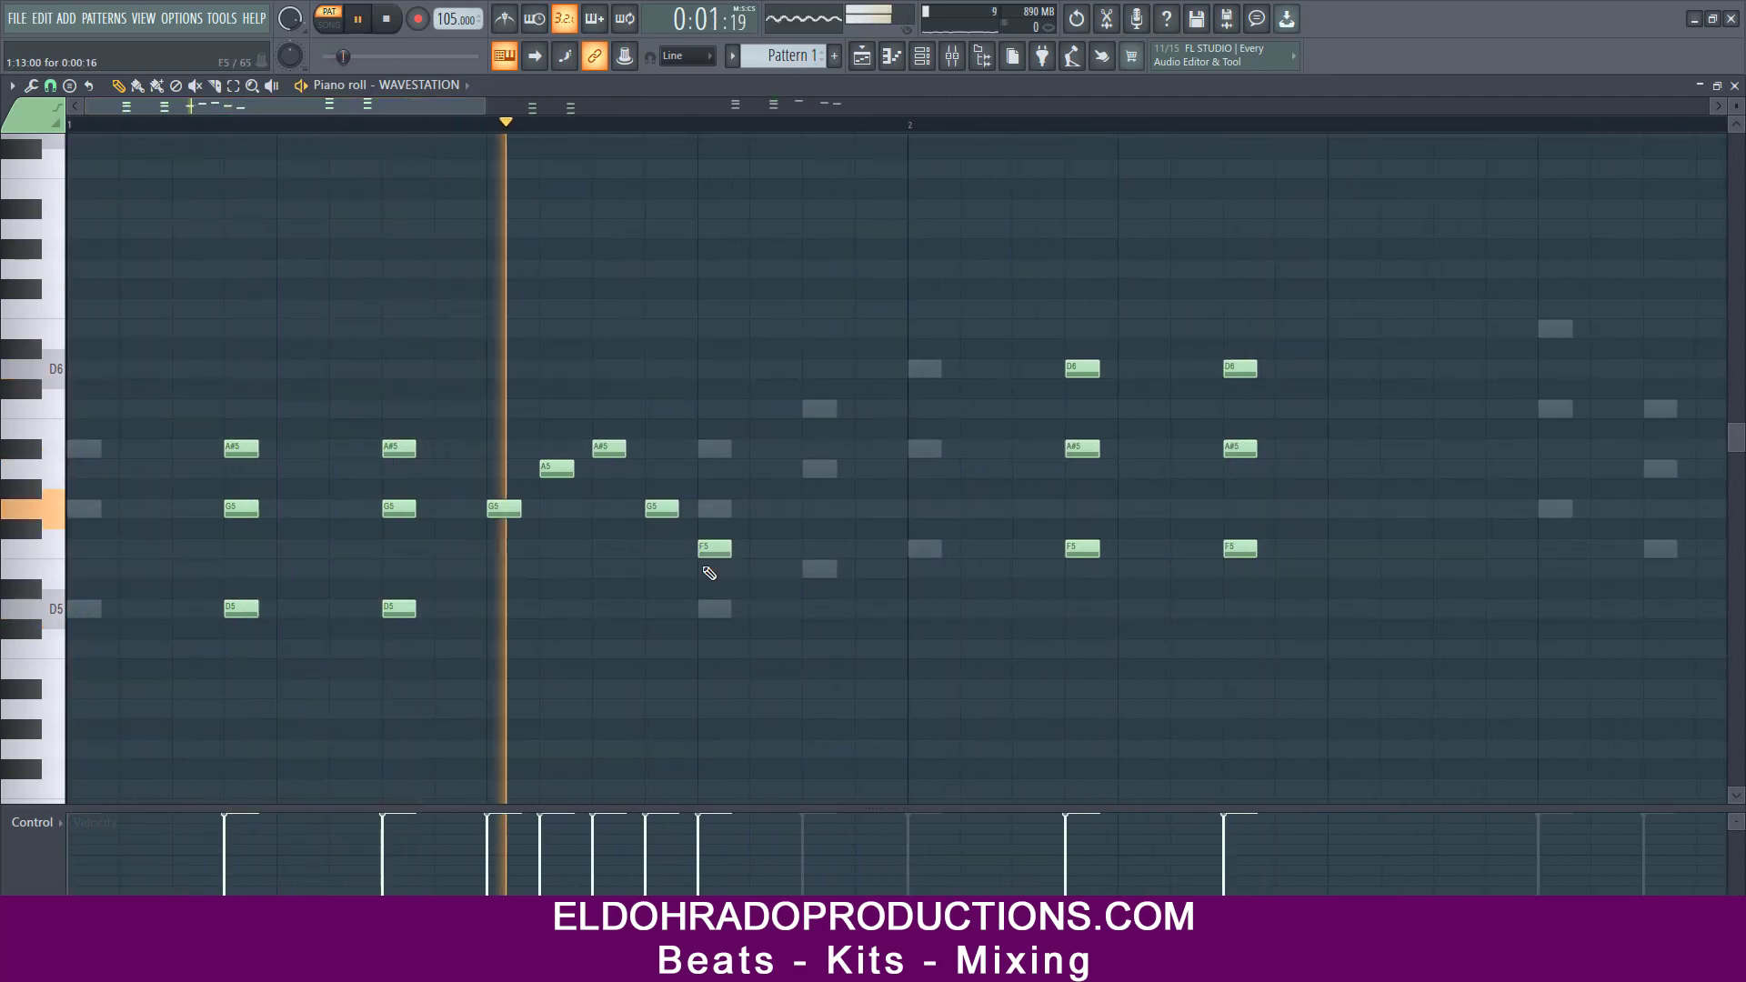
right_click(715, 551)
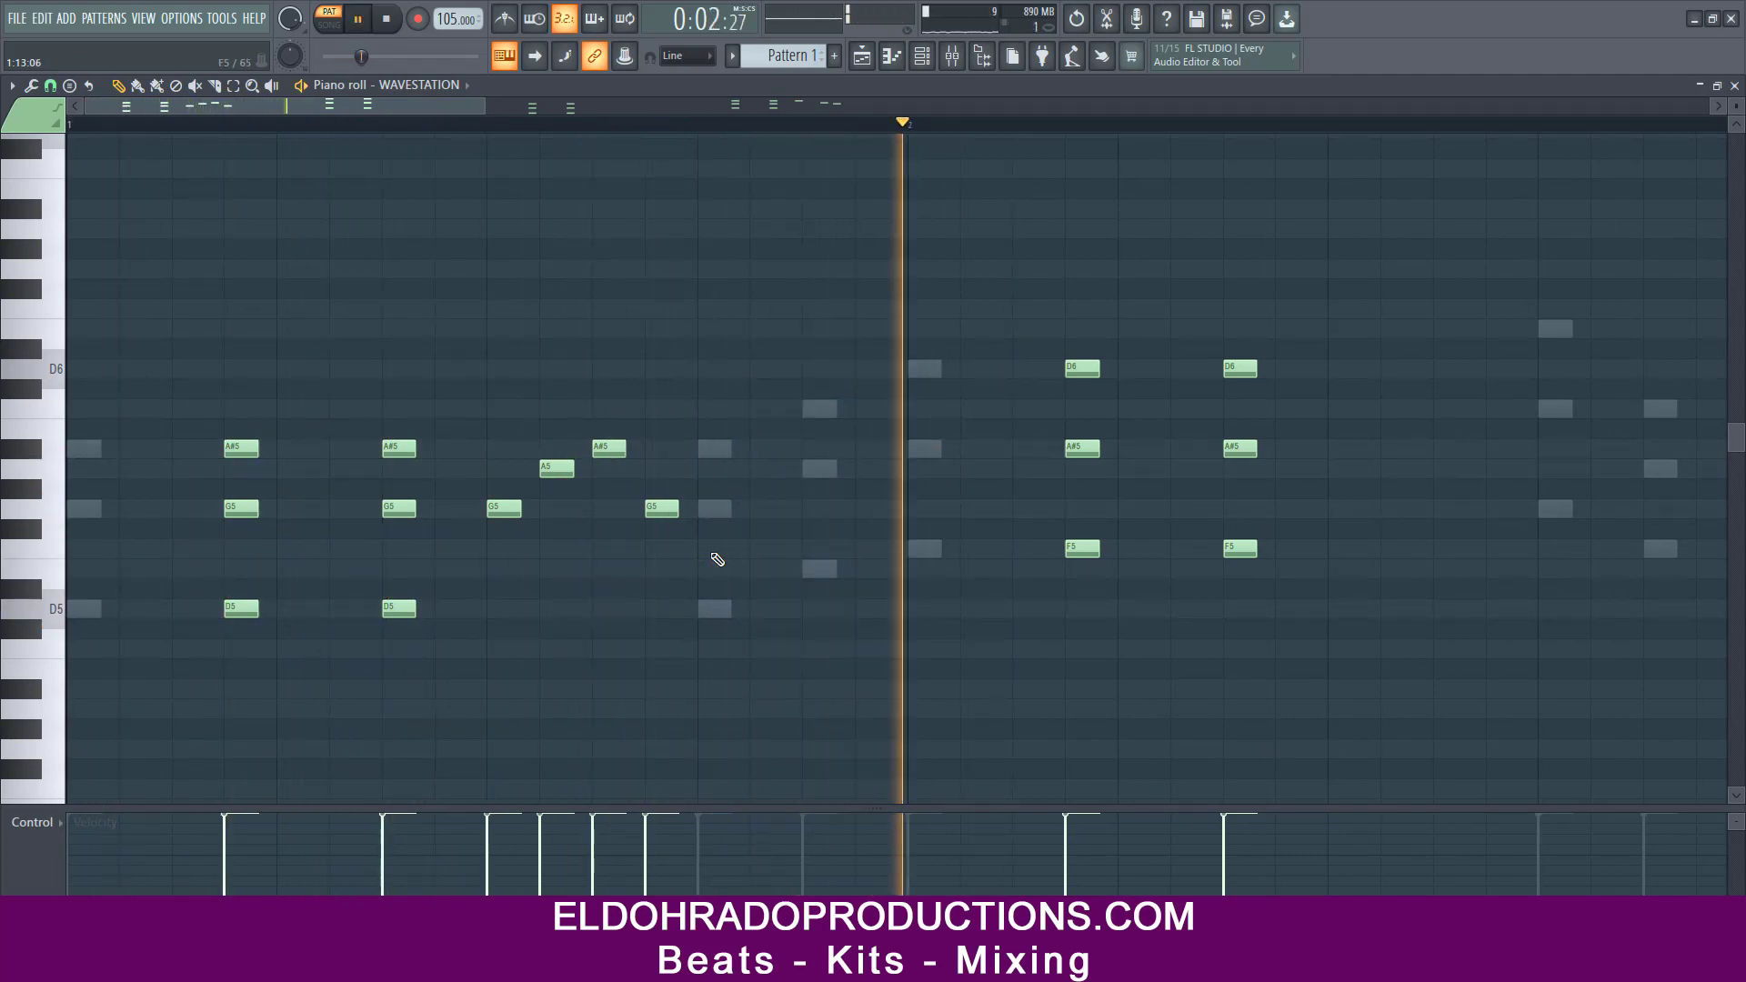
key("space")
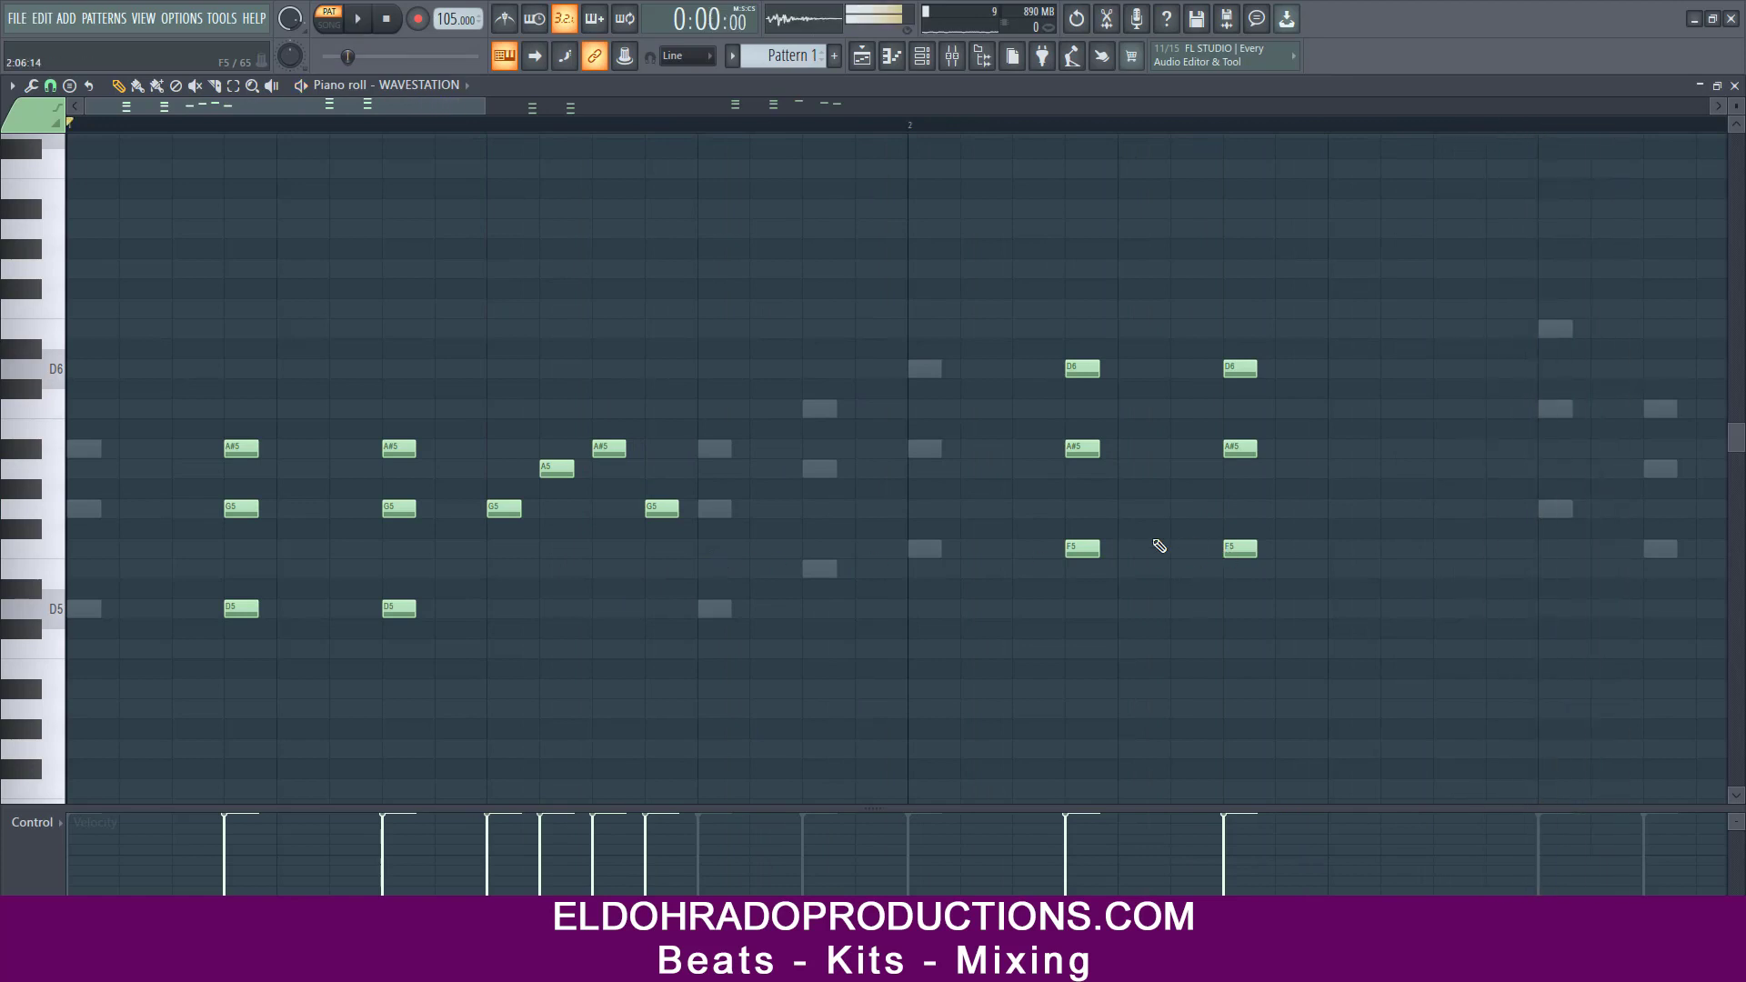
- Copy the four-note bar 1 run to step 9 of bar 2 starting on A#5, with its third note on D6, and play it
left_click_drag(718, 580, 481, 418)
left_click_drag(485, 507, 1322, 445)
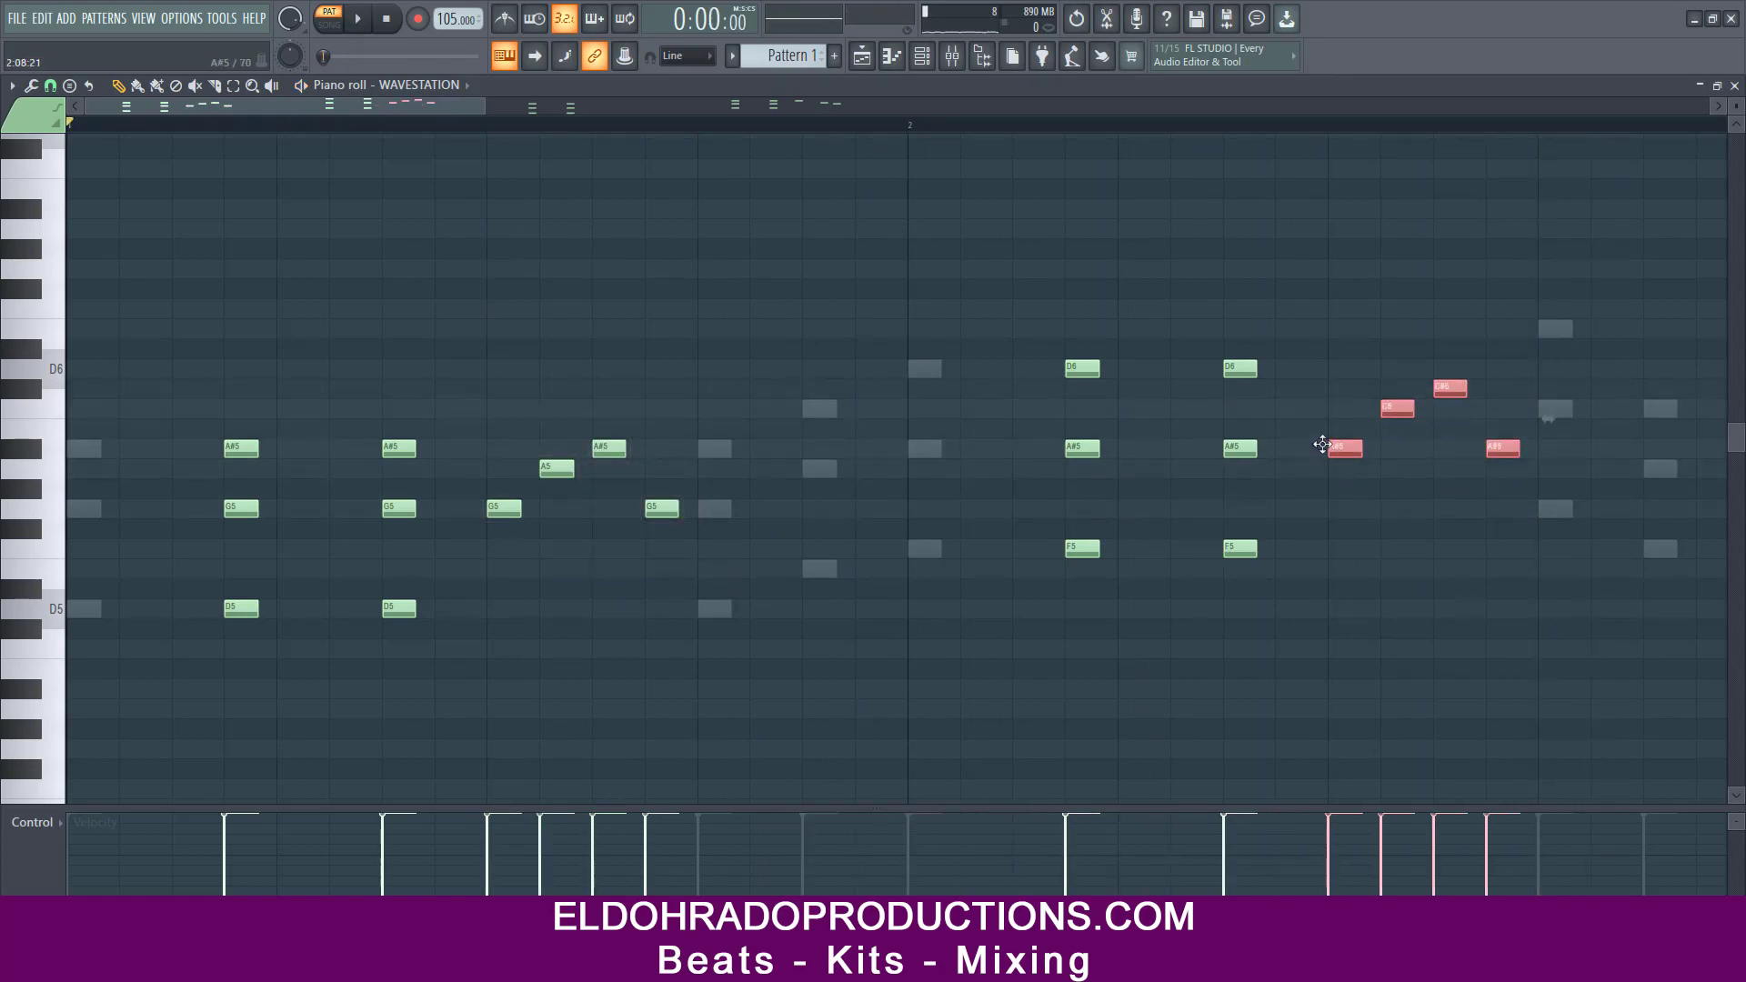
key("space")
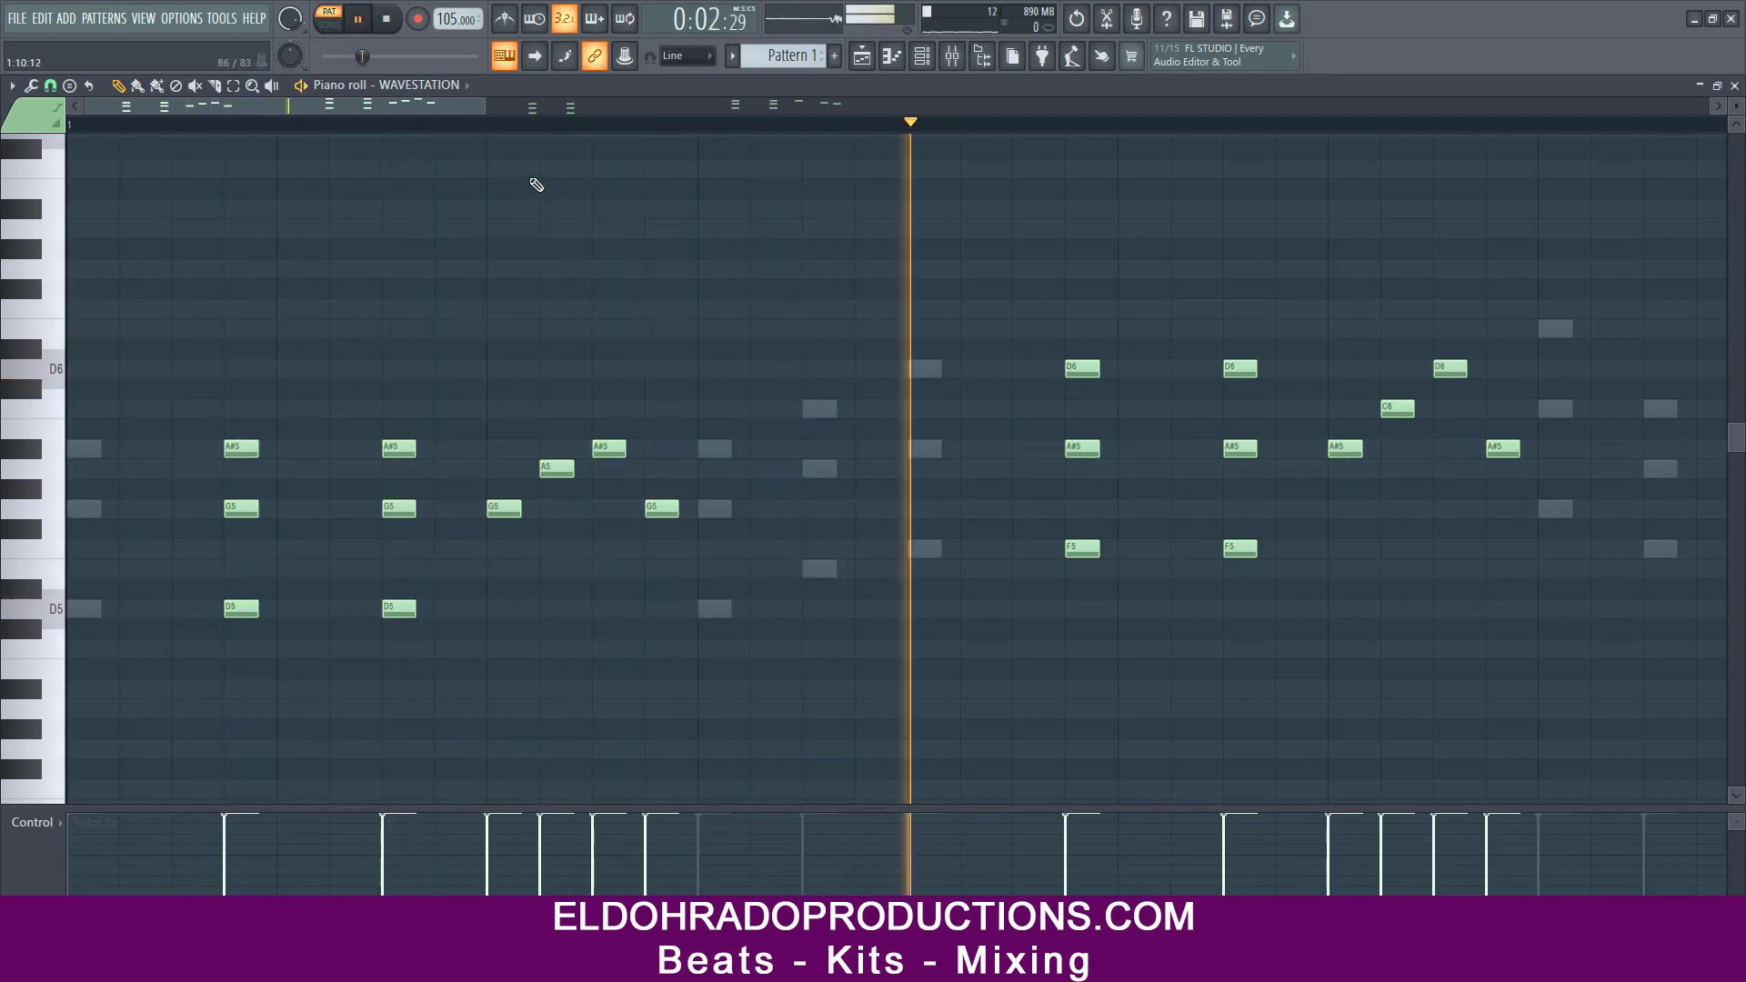
- Copy the four-note bar 2 run to step 9 of bar 3 starting on F5, and play the pattern
left_click_drag(424, 111, 705, 133)
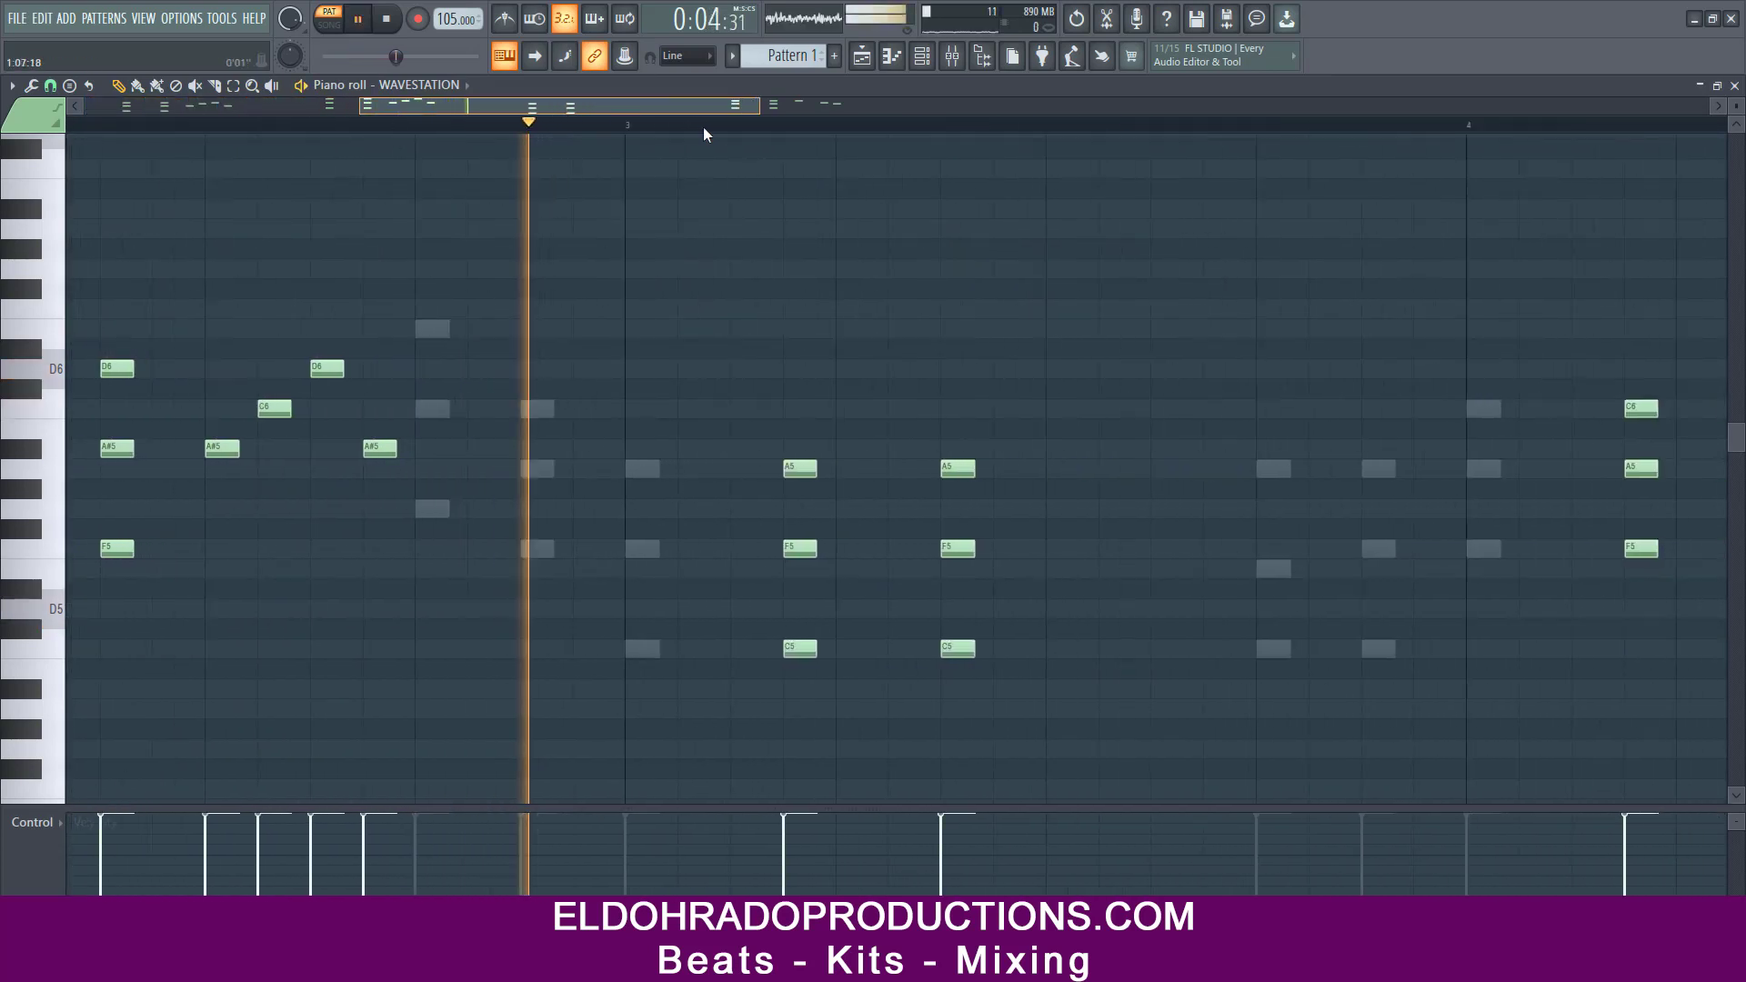
key("space")
left_click_drag(459, 537, 182, 366)
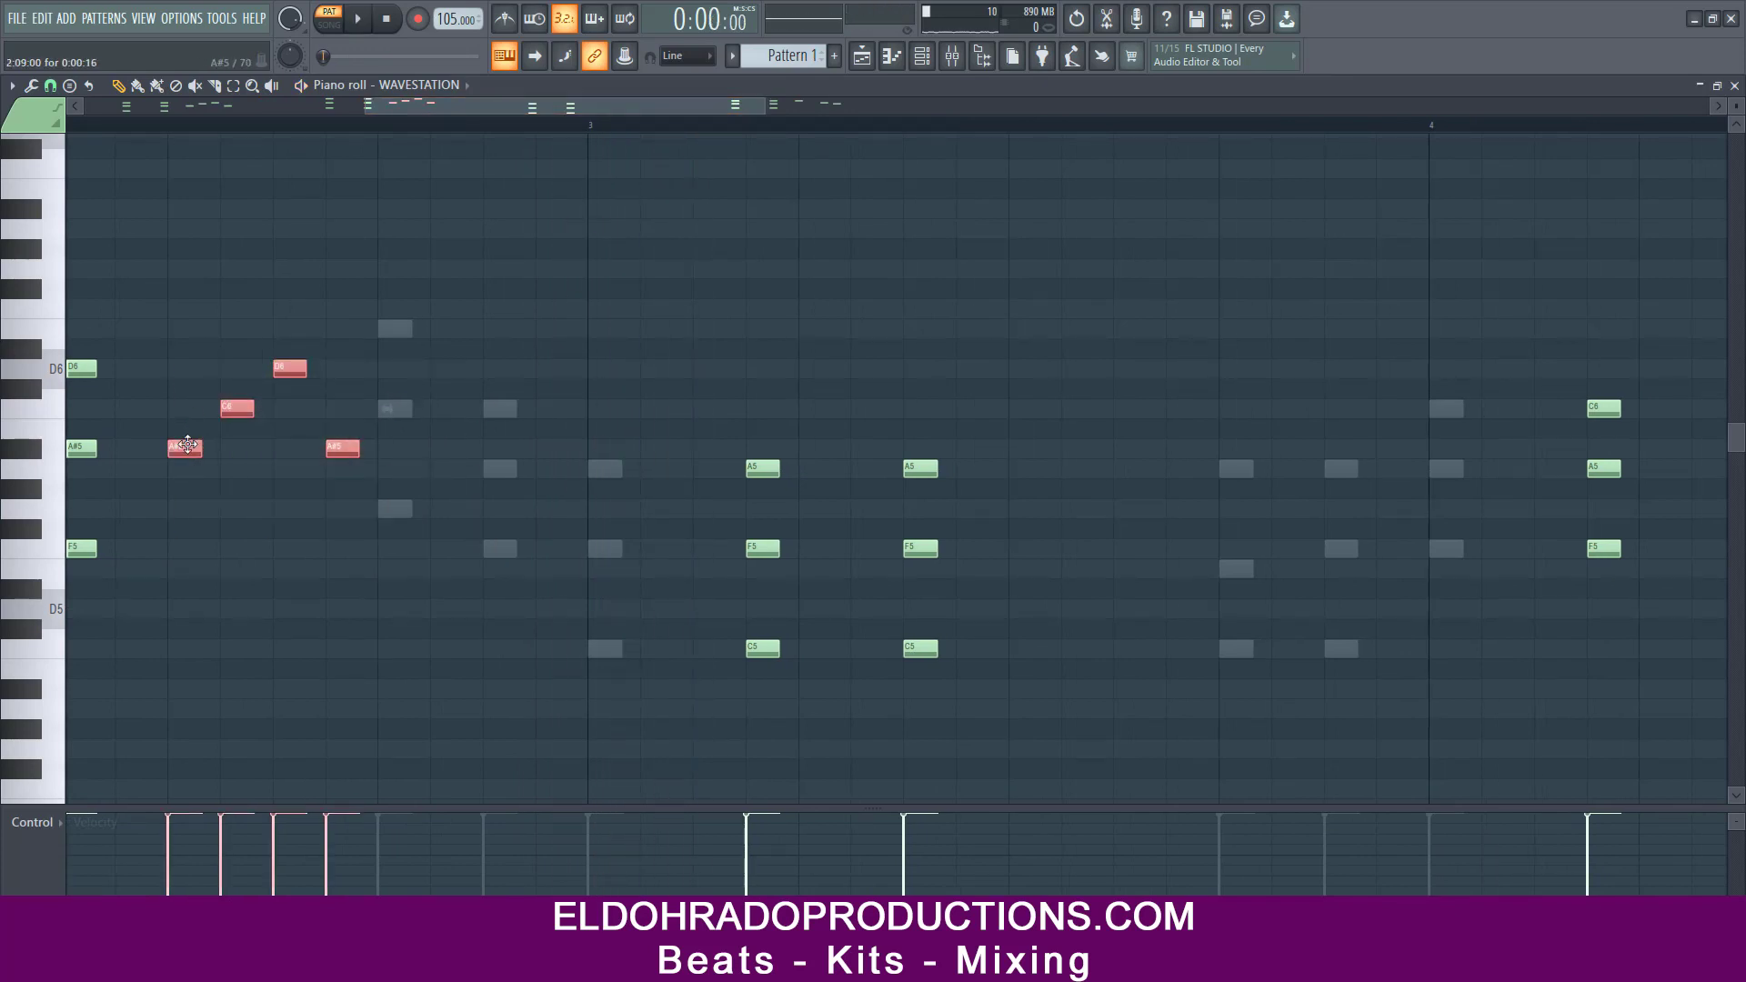
left_click_drag(184, 445, 1013, 531)
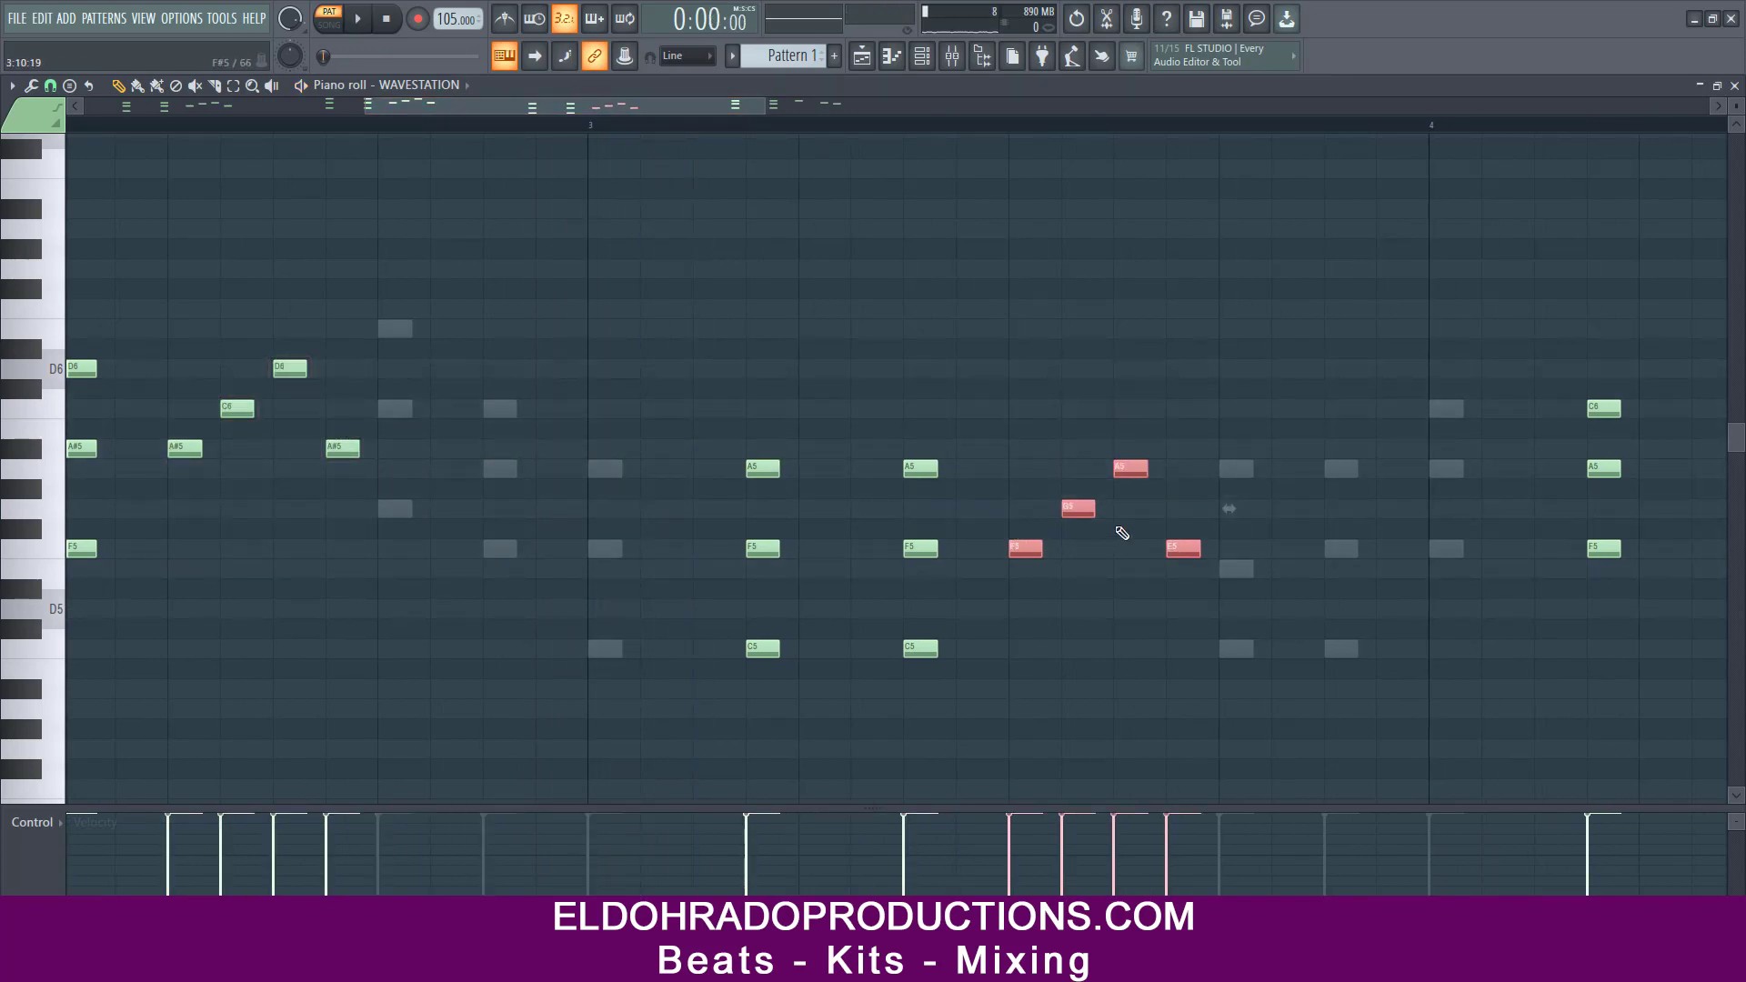
left_click(1145, 527)
key("space")
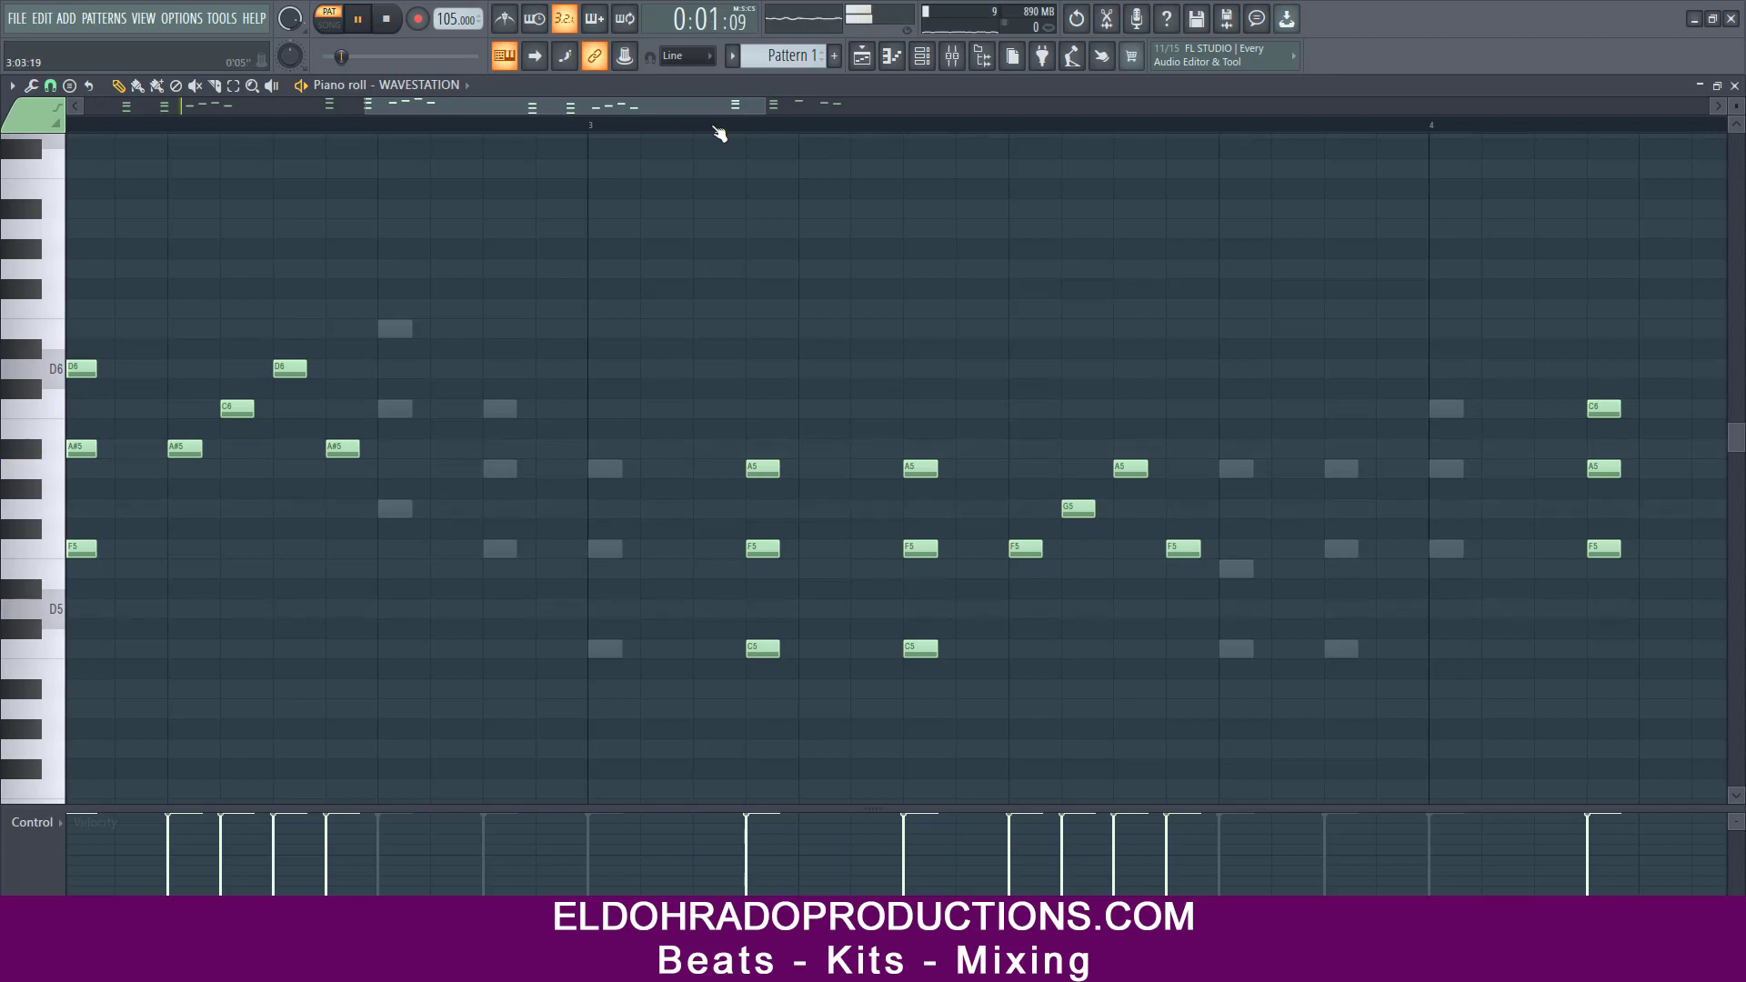
- Add G5 on step 13 and A5 on step 14 of bar 4 and play the pattern
left_click_drag(366, 107, 133, 108)
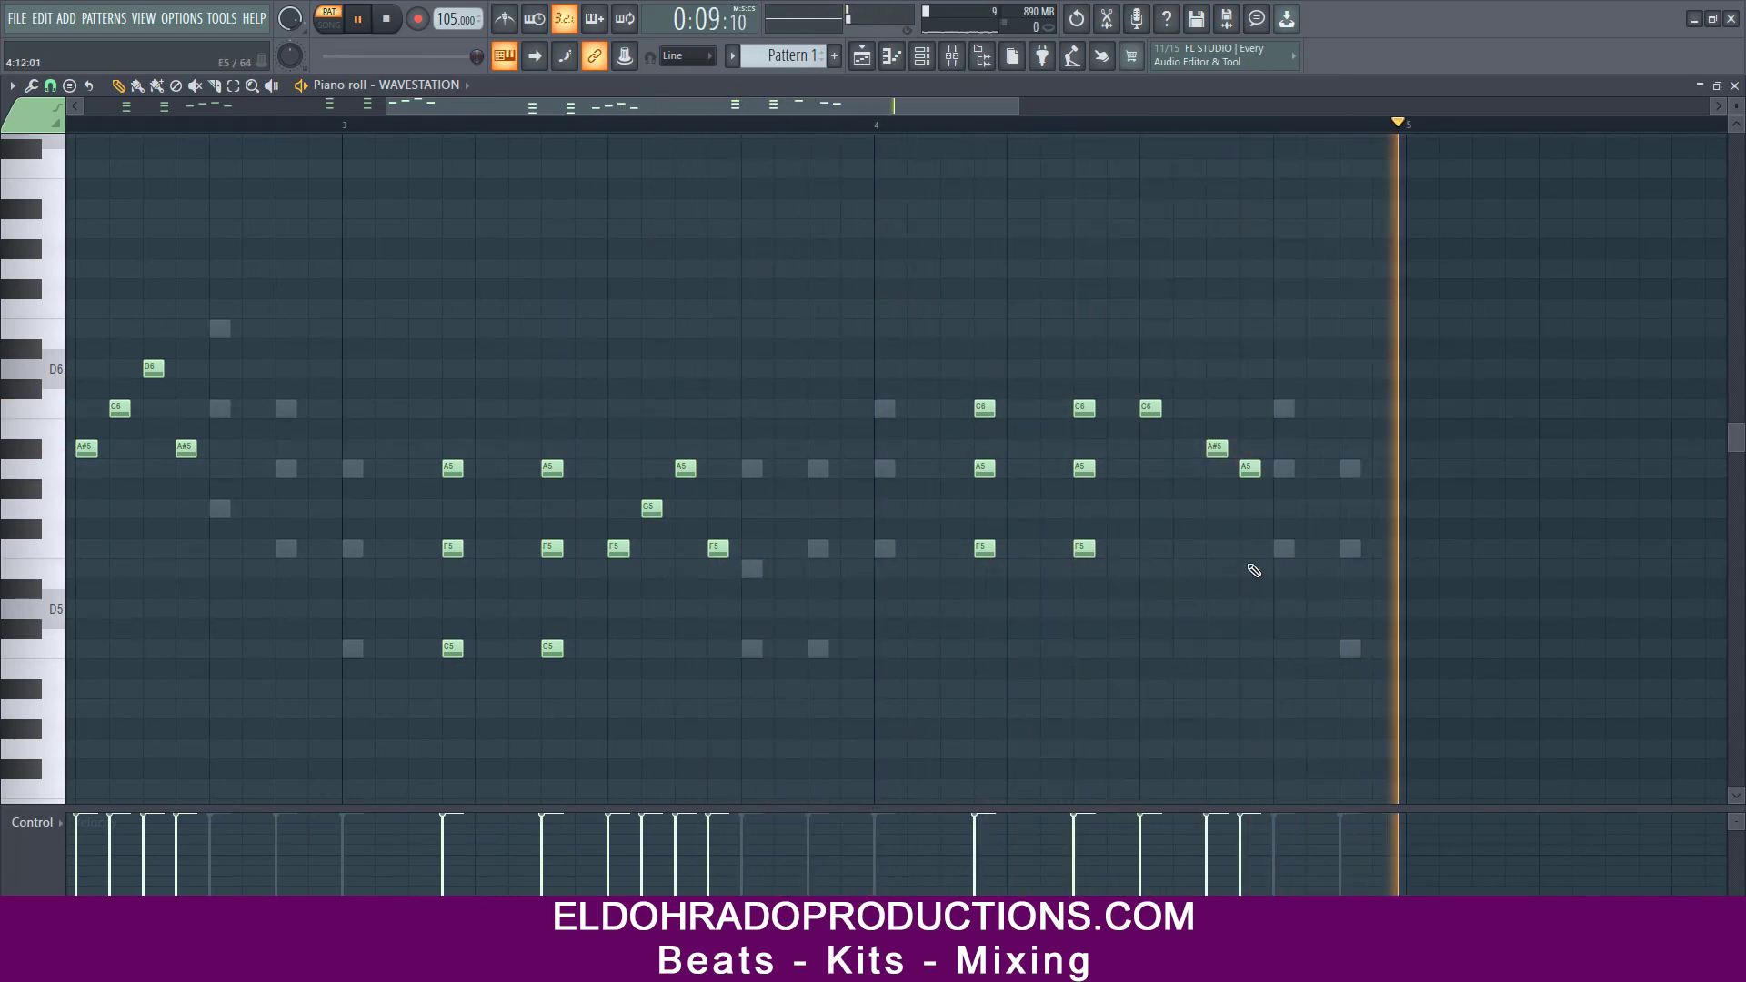
key("space")
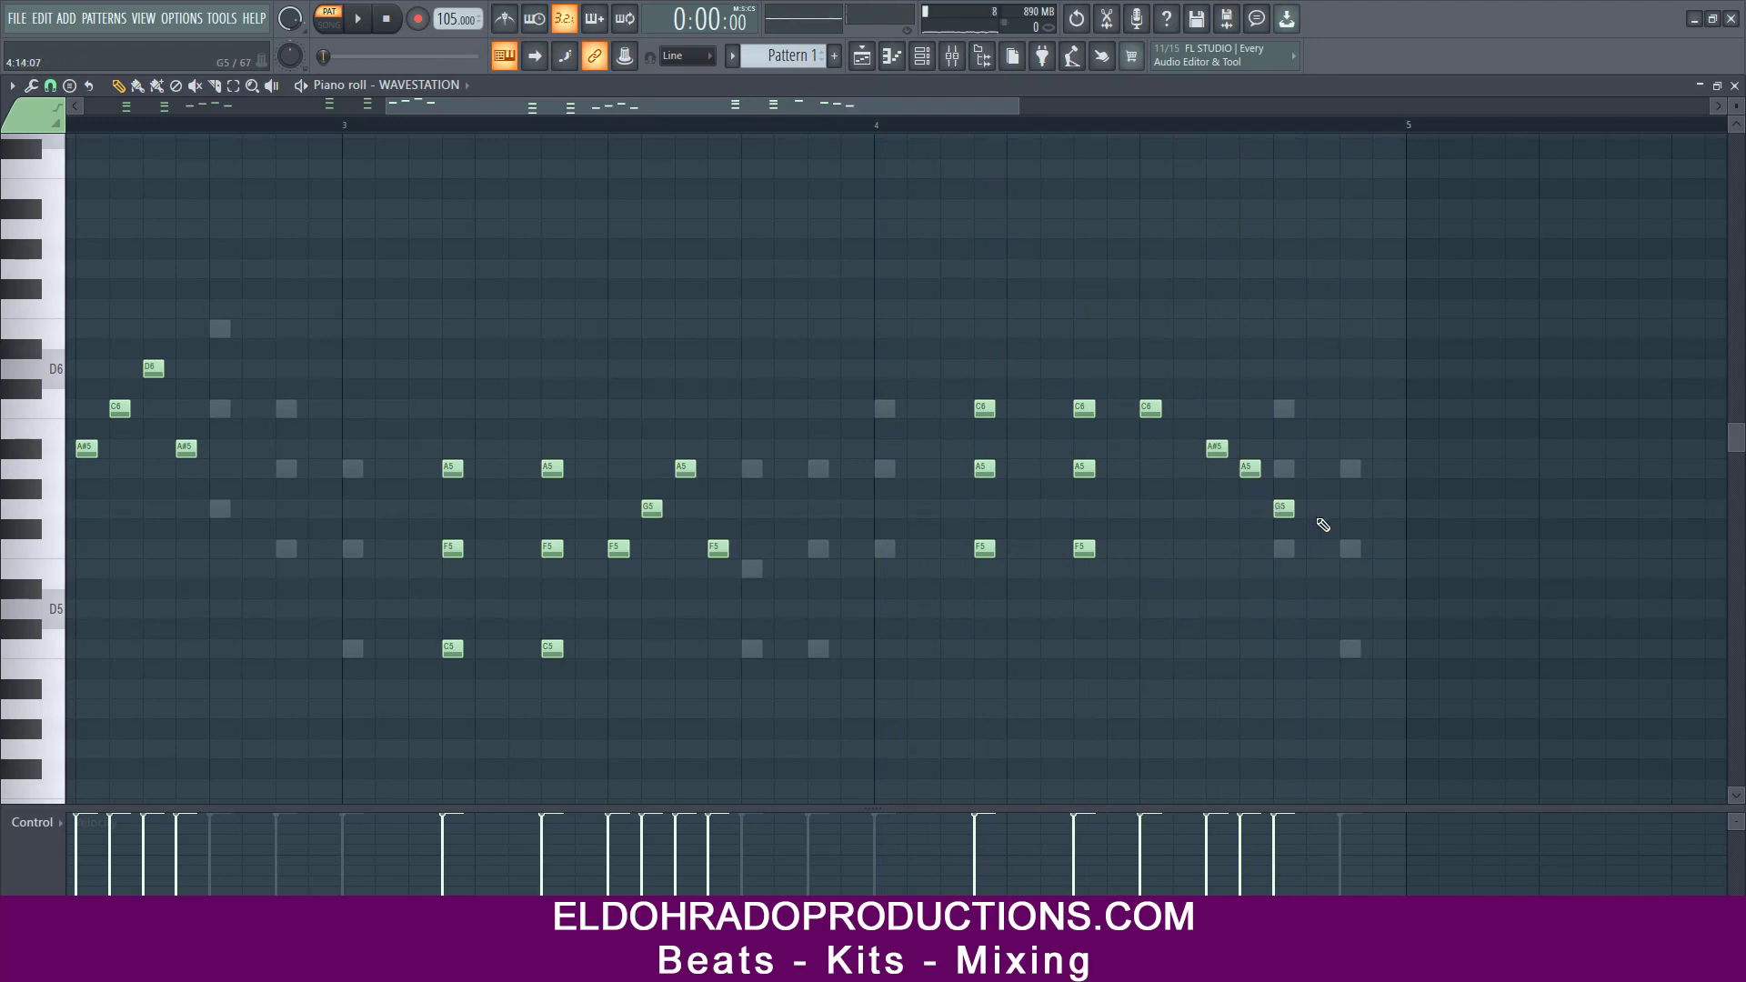
left_click(1313, 470)
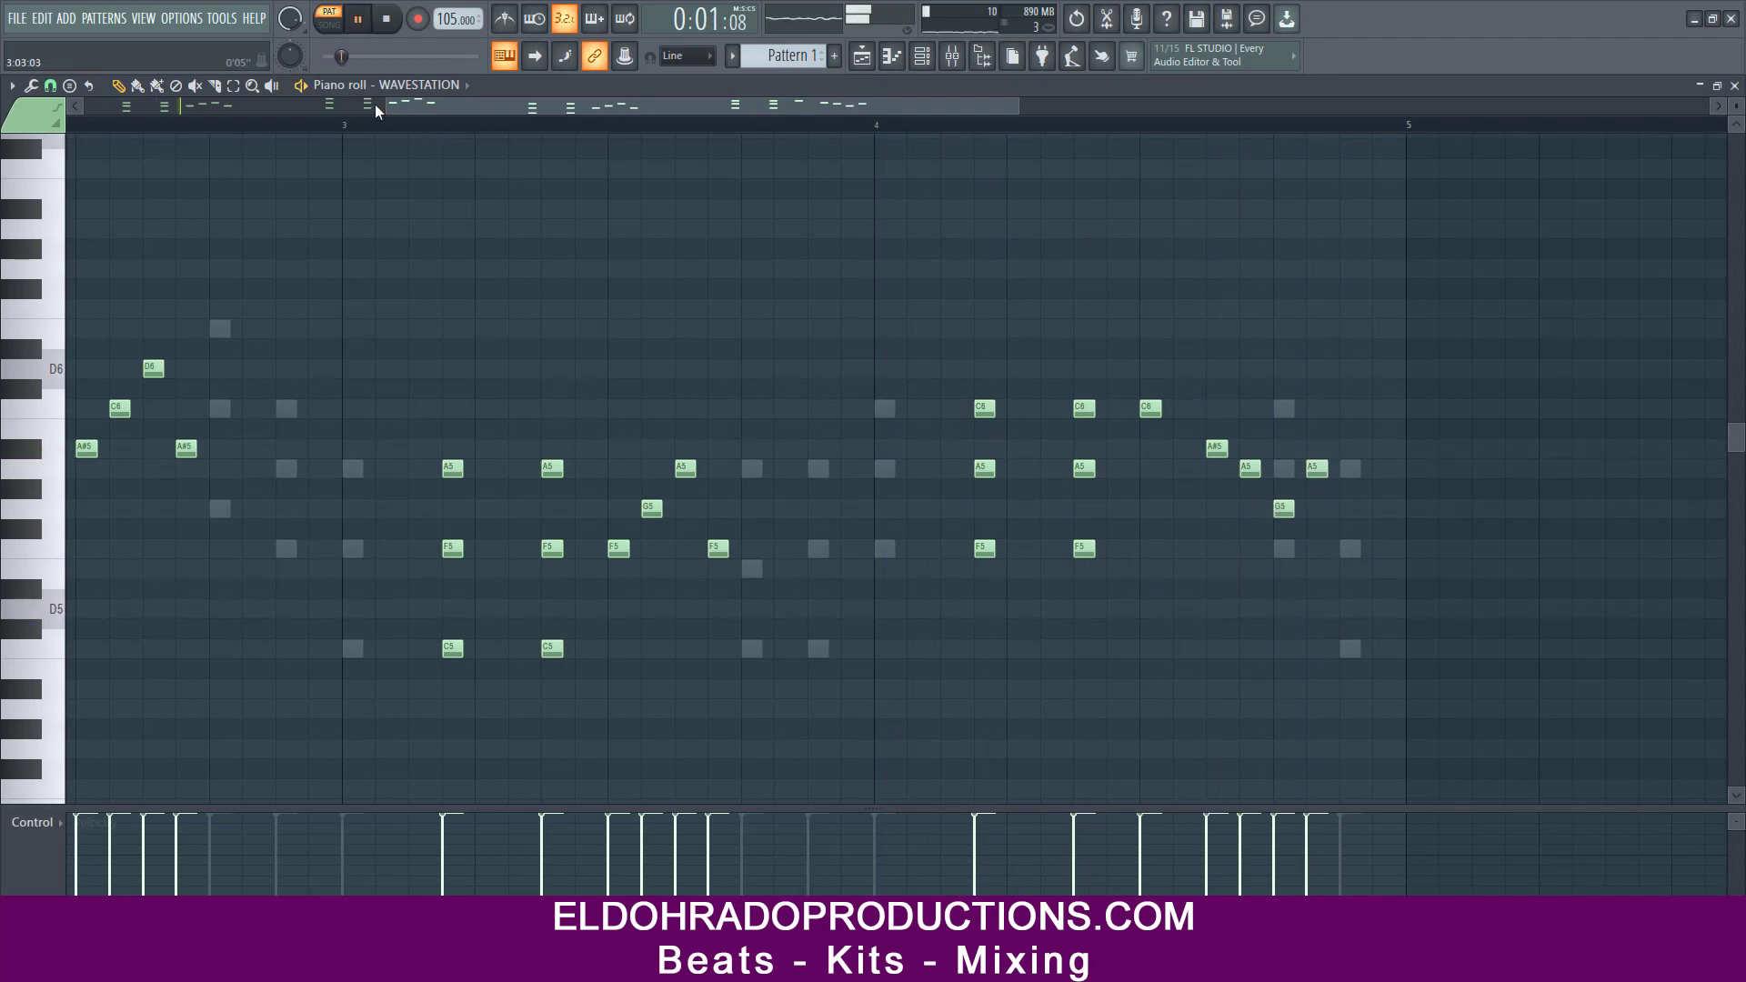
left_click_drag(429, 104, 169, 106)
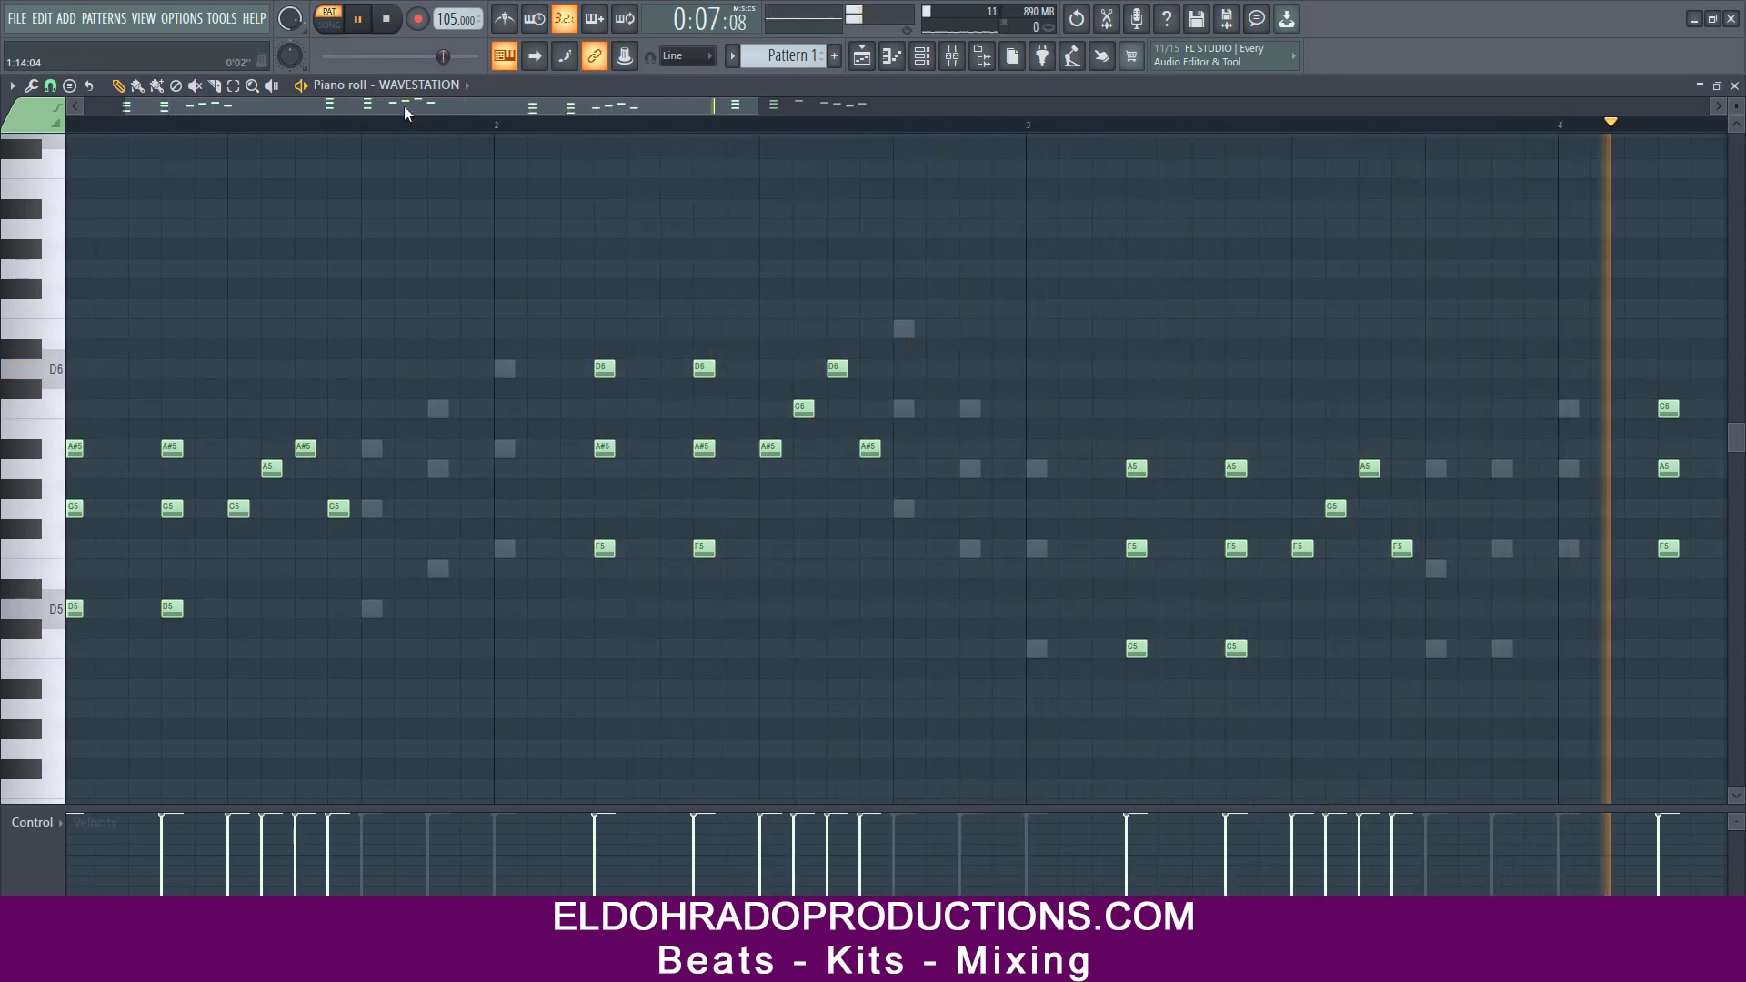
left_click_drag(404, 106, 558, 107)
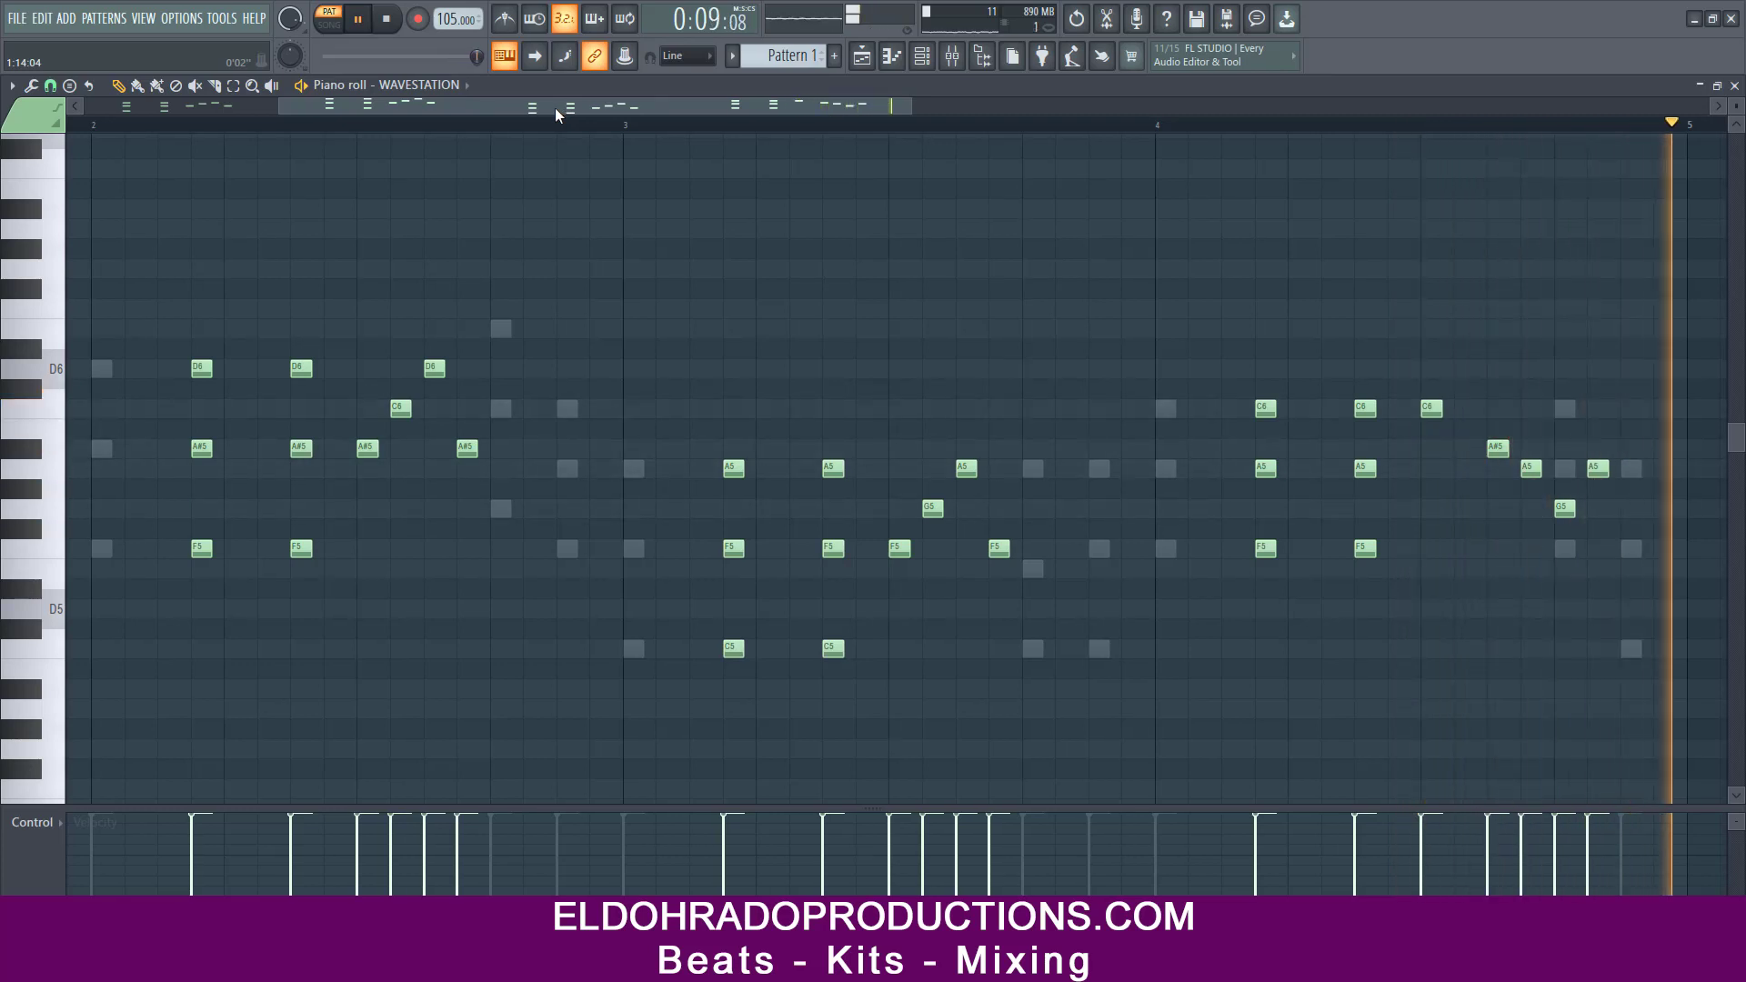
- Finish the bar 4 melody with G5 on step 15 and F5 on step 16, and play the pattern
key("space")
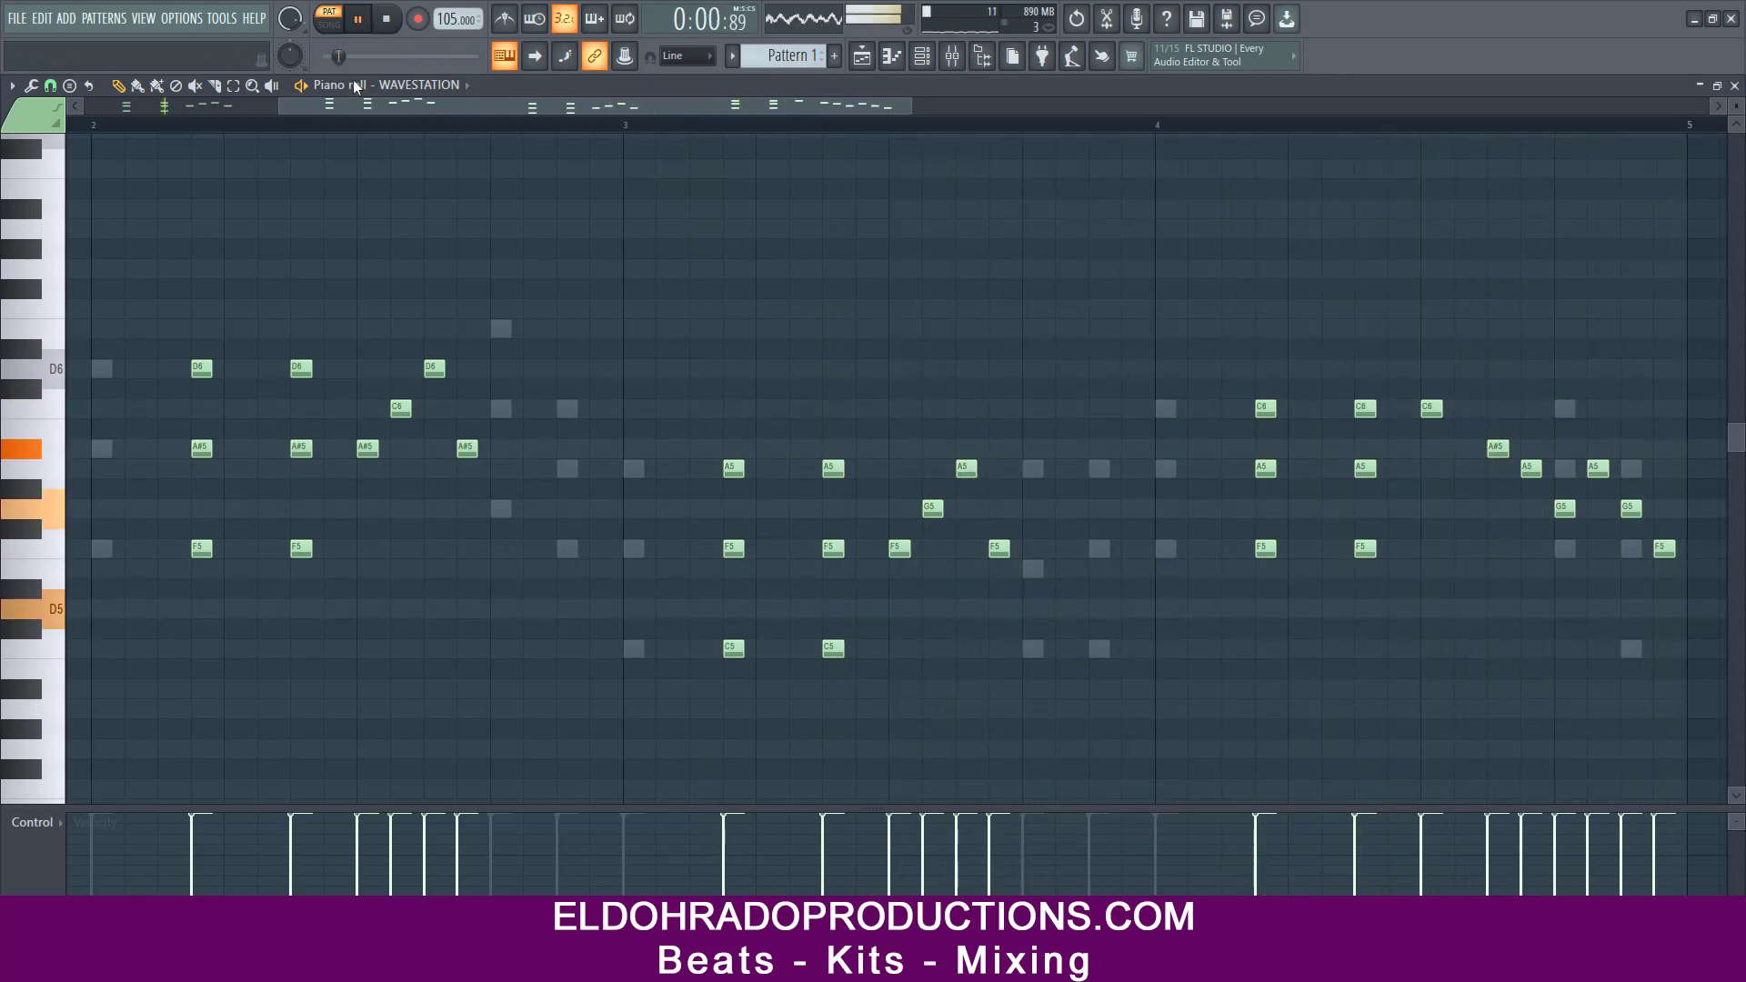
left_click_drag(297, 107, 100, 107)
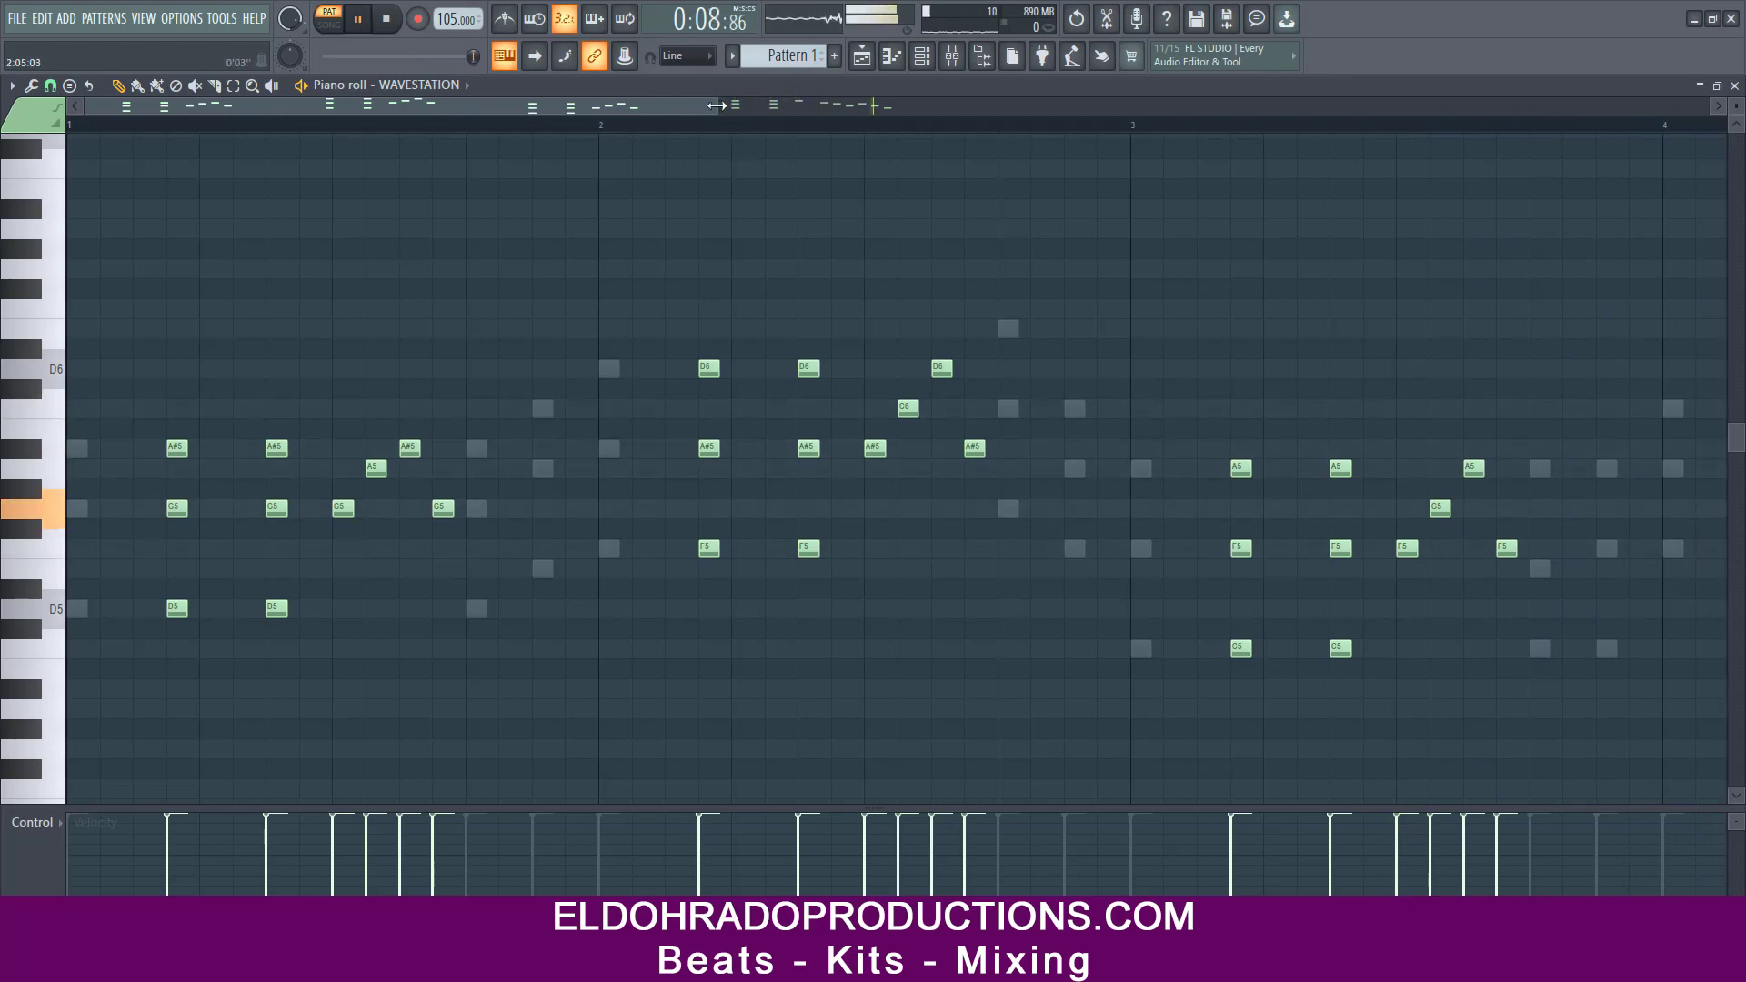
left_click_drag(717, 106, 1021, 133)
- Try raising the step 14 note of bar 4 to A#5, play the ending, and undo the change
key("space")
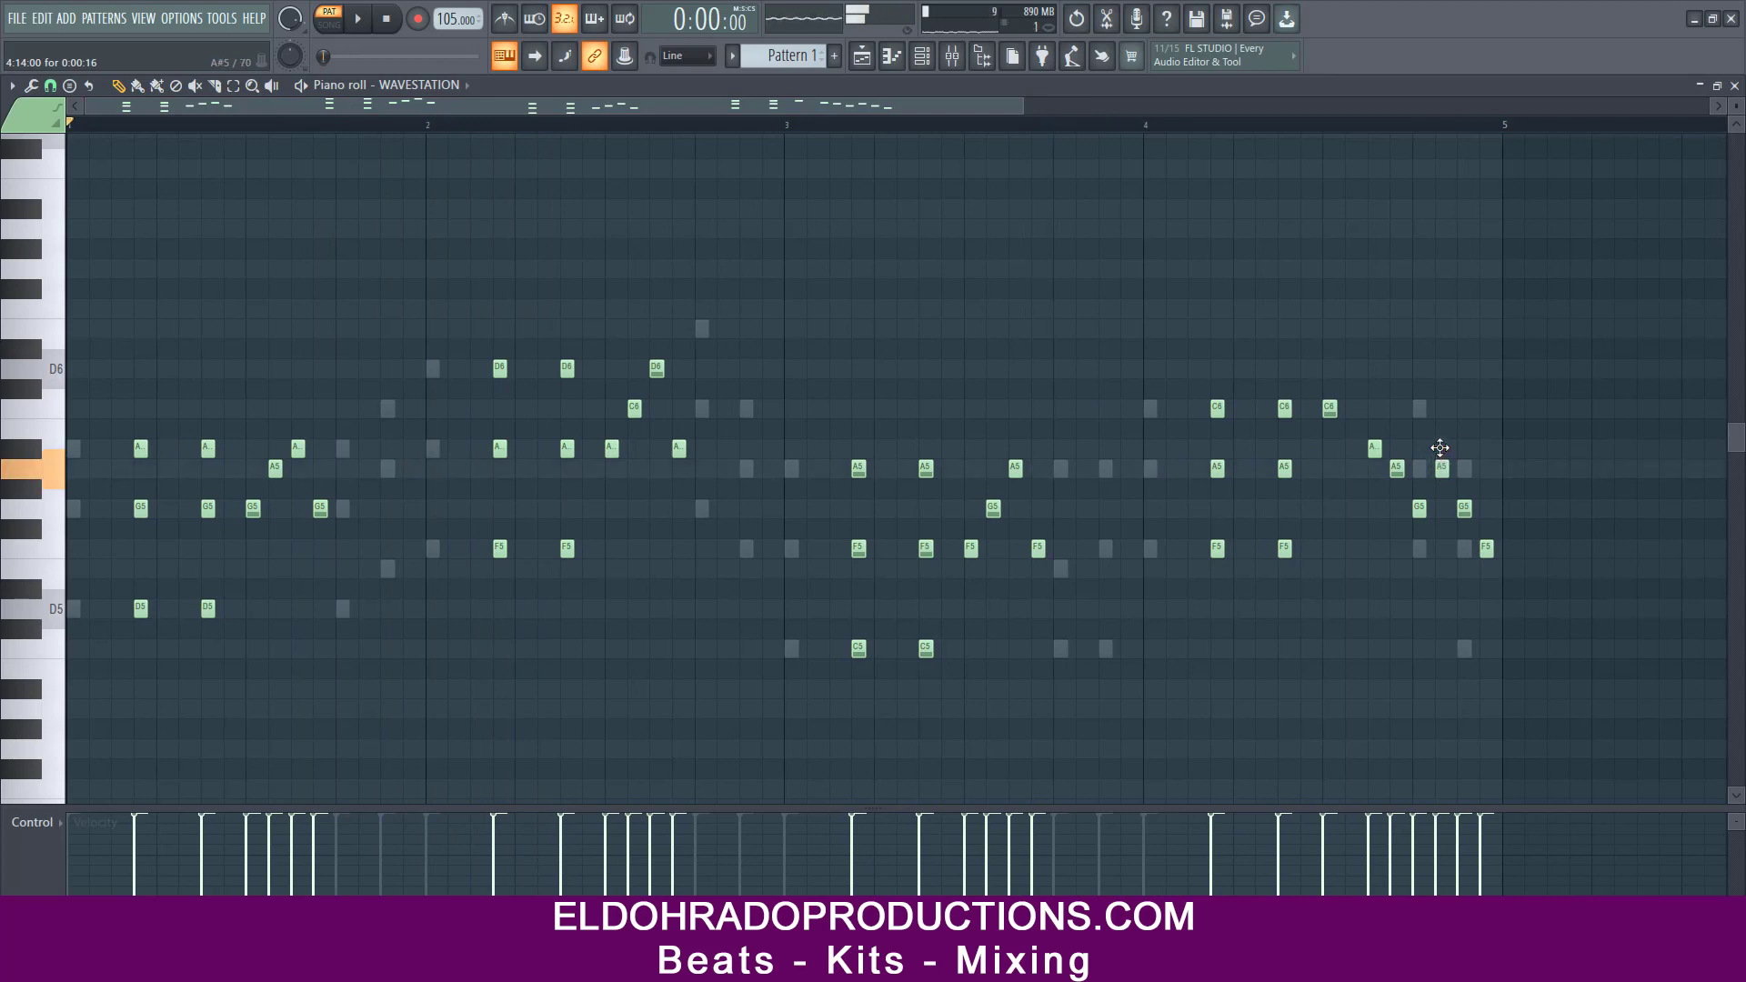
left_click_drag(1440, 447, 1441, 447)
left_click(1266, 126)
key("space")
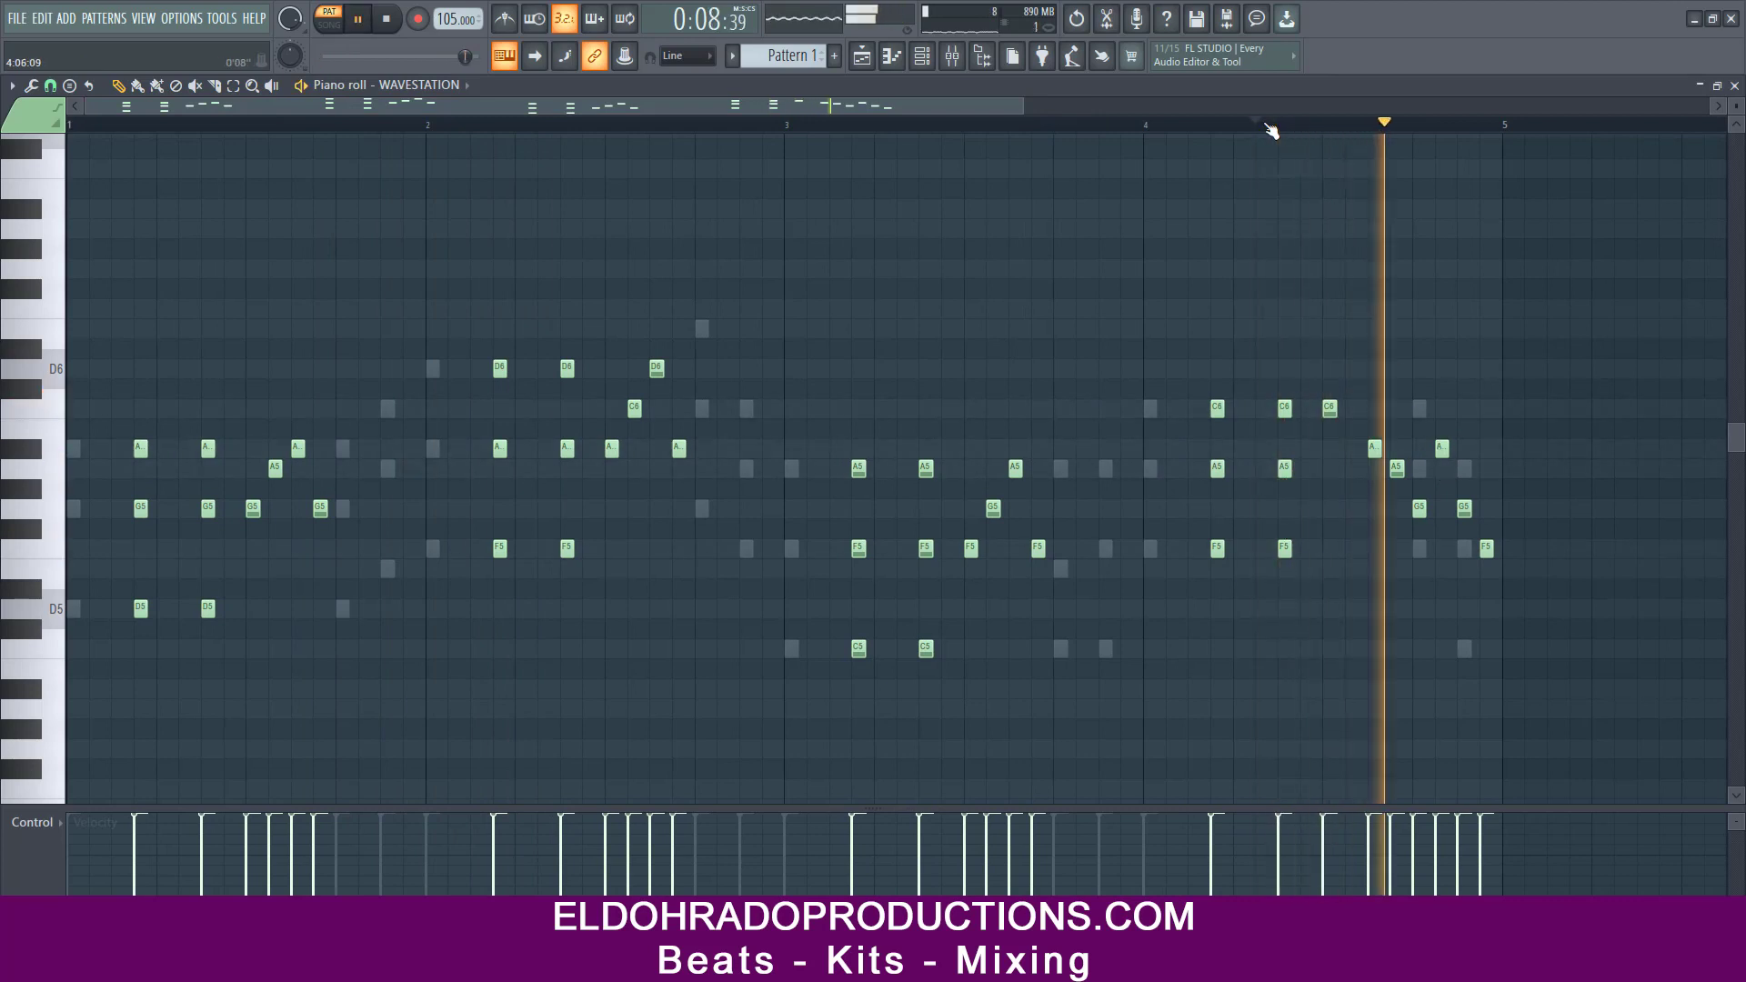
key("space")
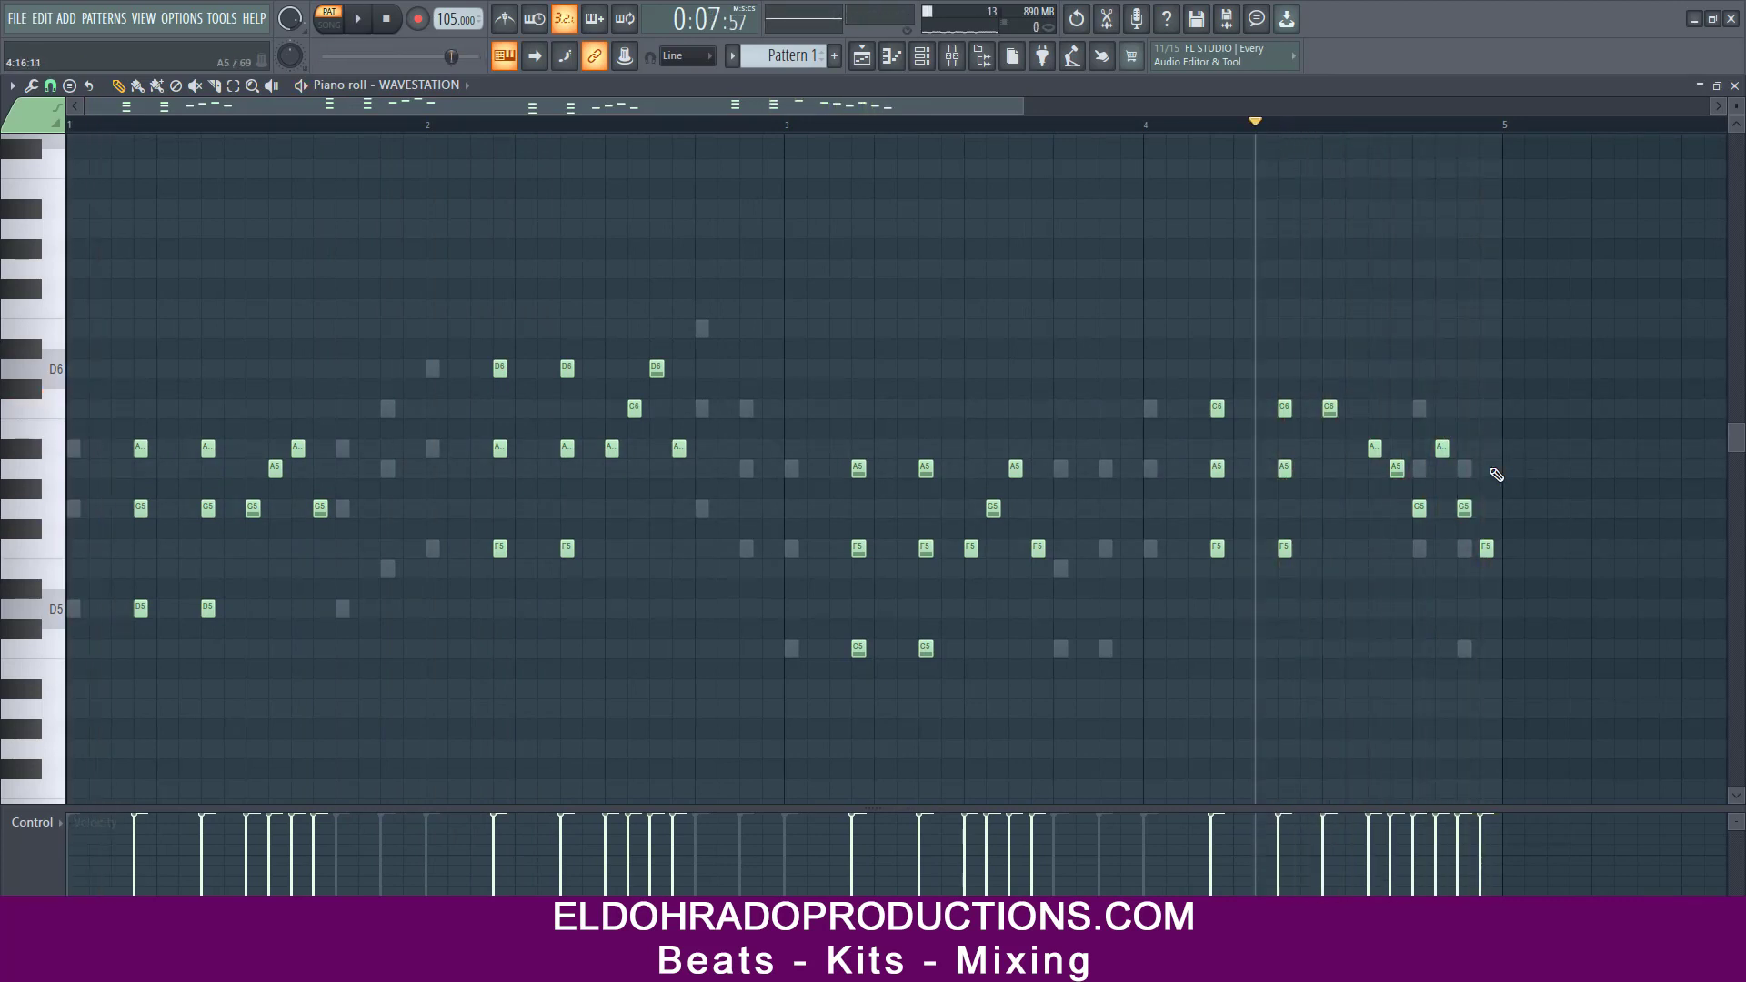
key("ctrl+z")
- Rework the end of bar 4 by moving the step 15 note to A5 and the step 14 note to A#5 while playing it
key("space")
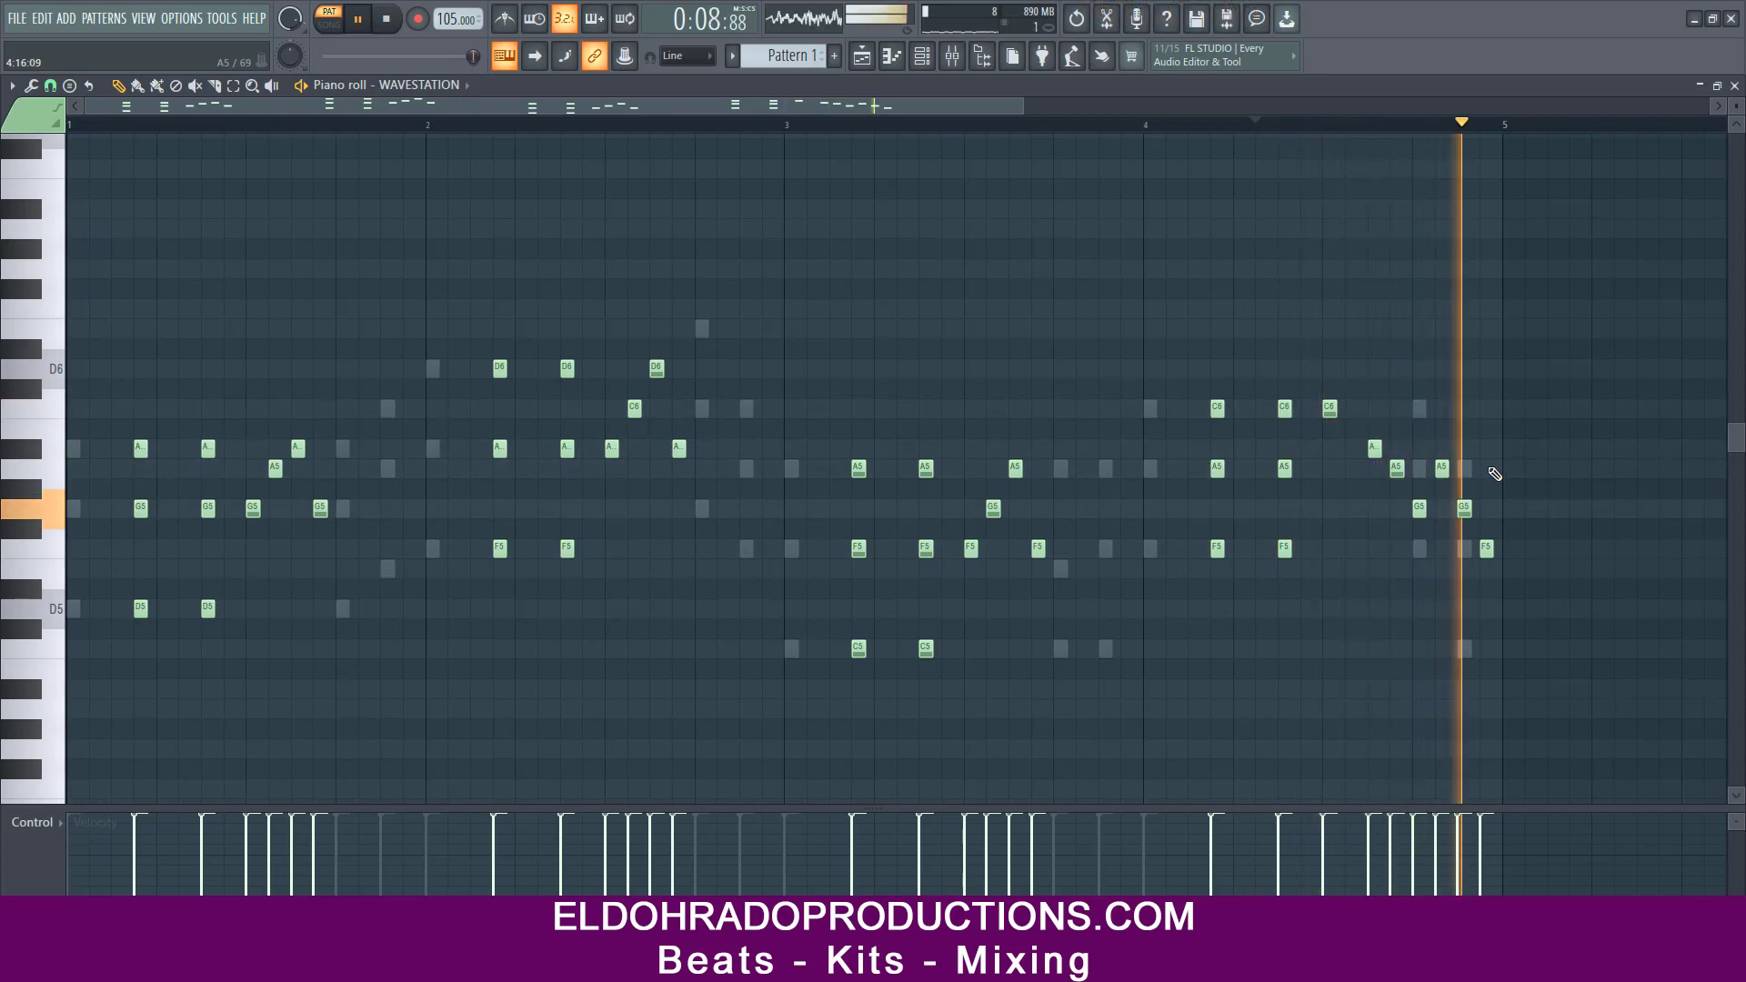
key("space")
key("space")
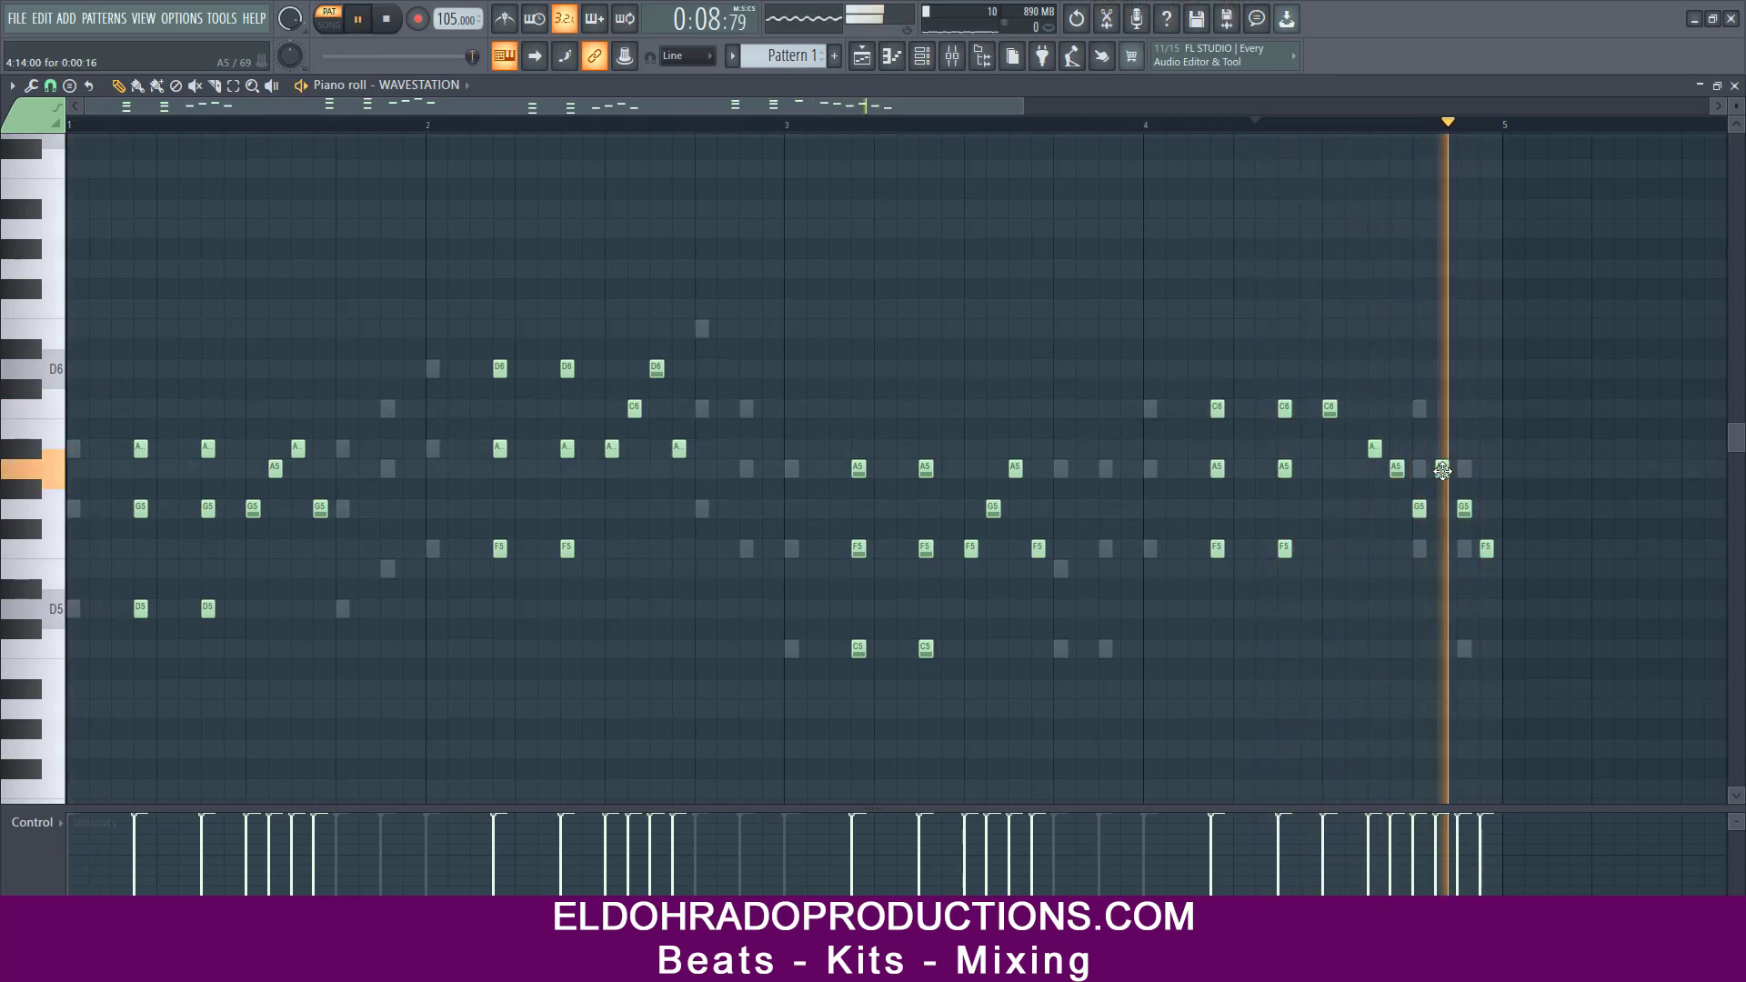
left_click_drag(1442, 469, 1442, 508)
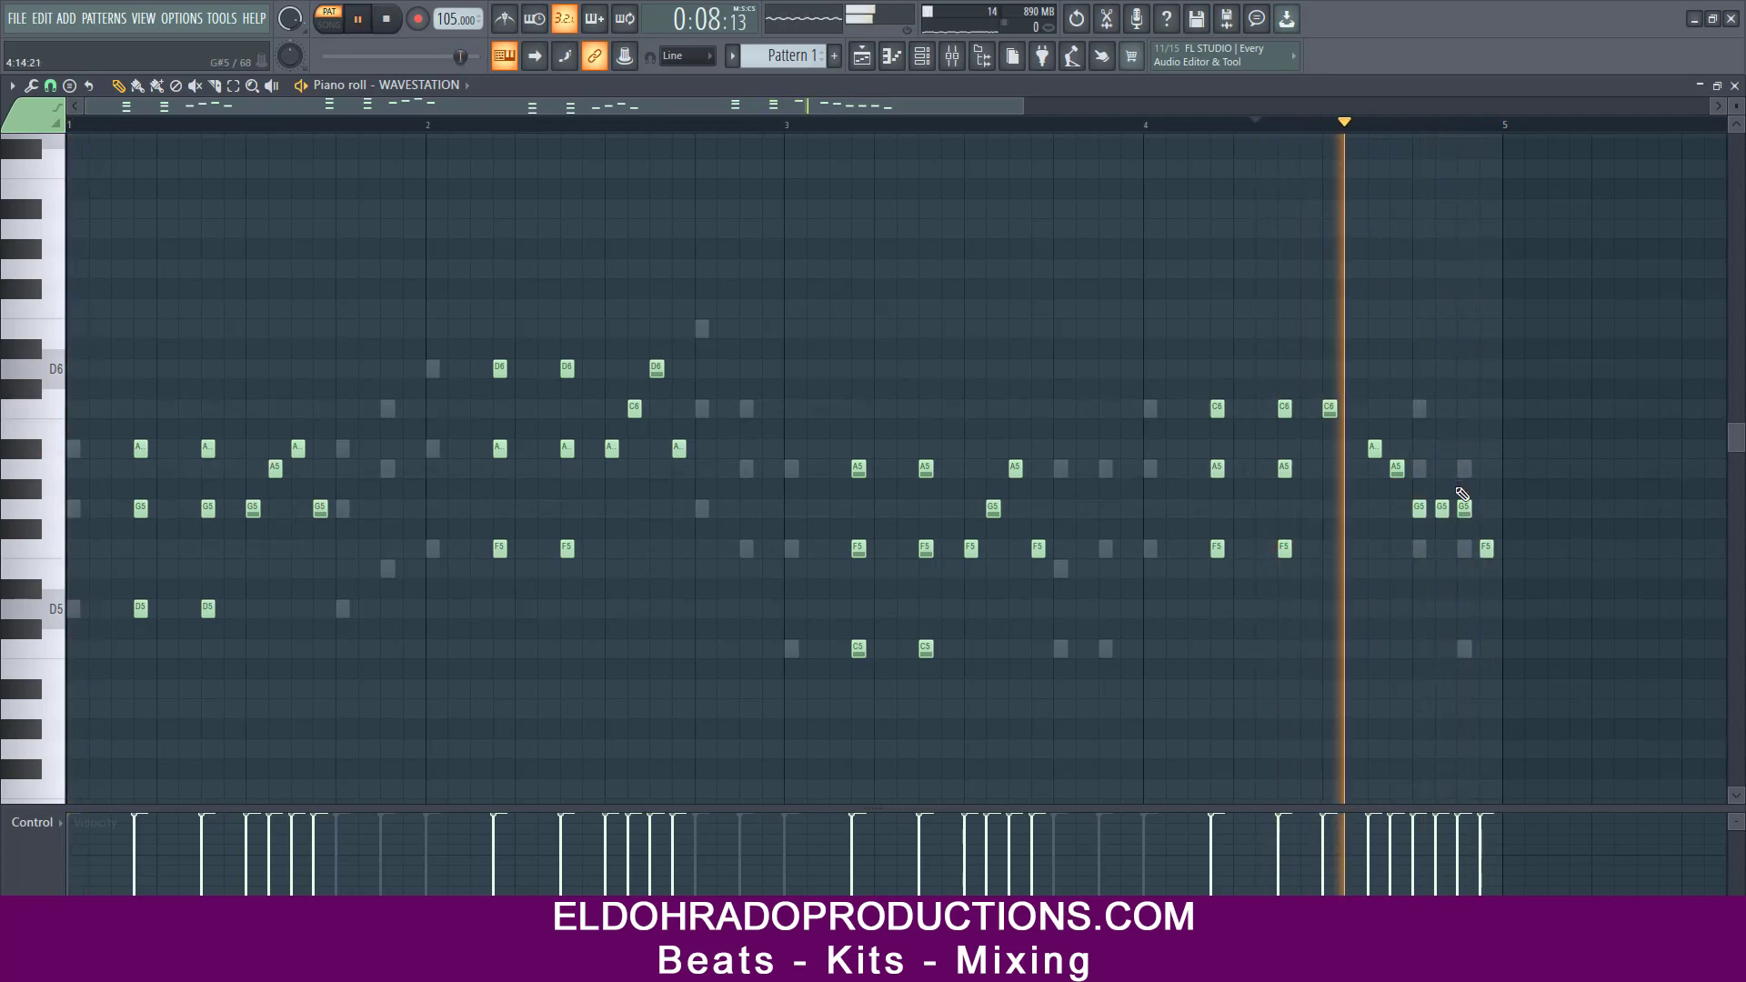
left_click_drag(1463, 508, 1462, 468)
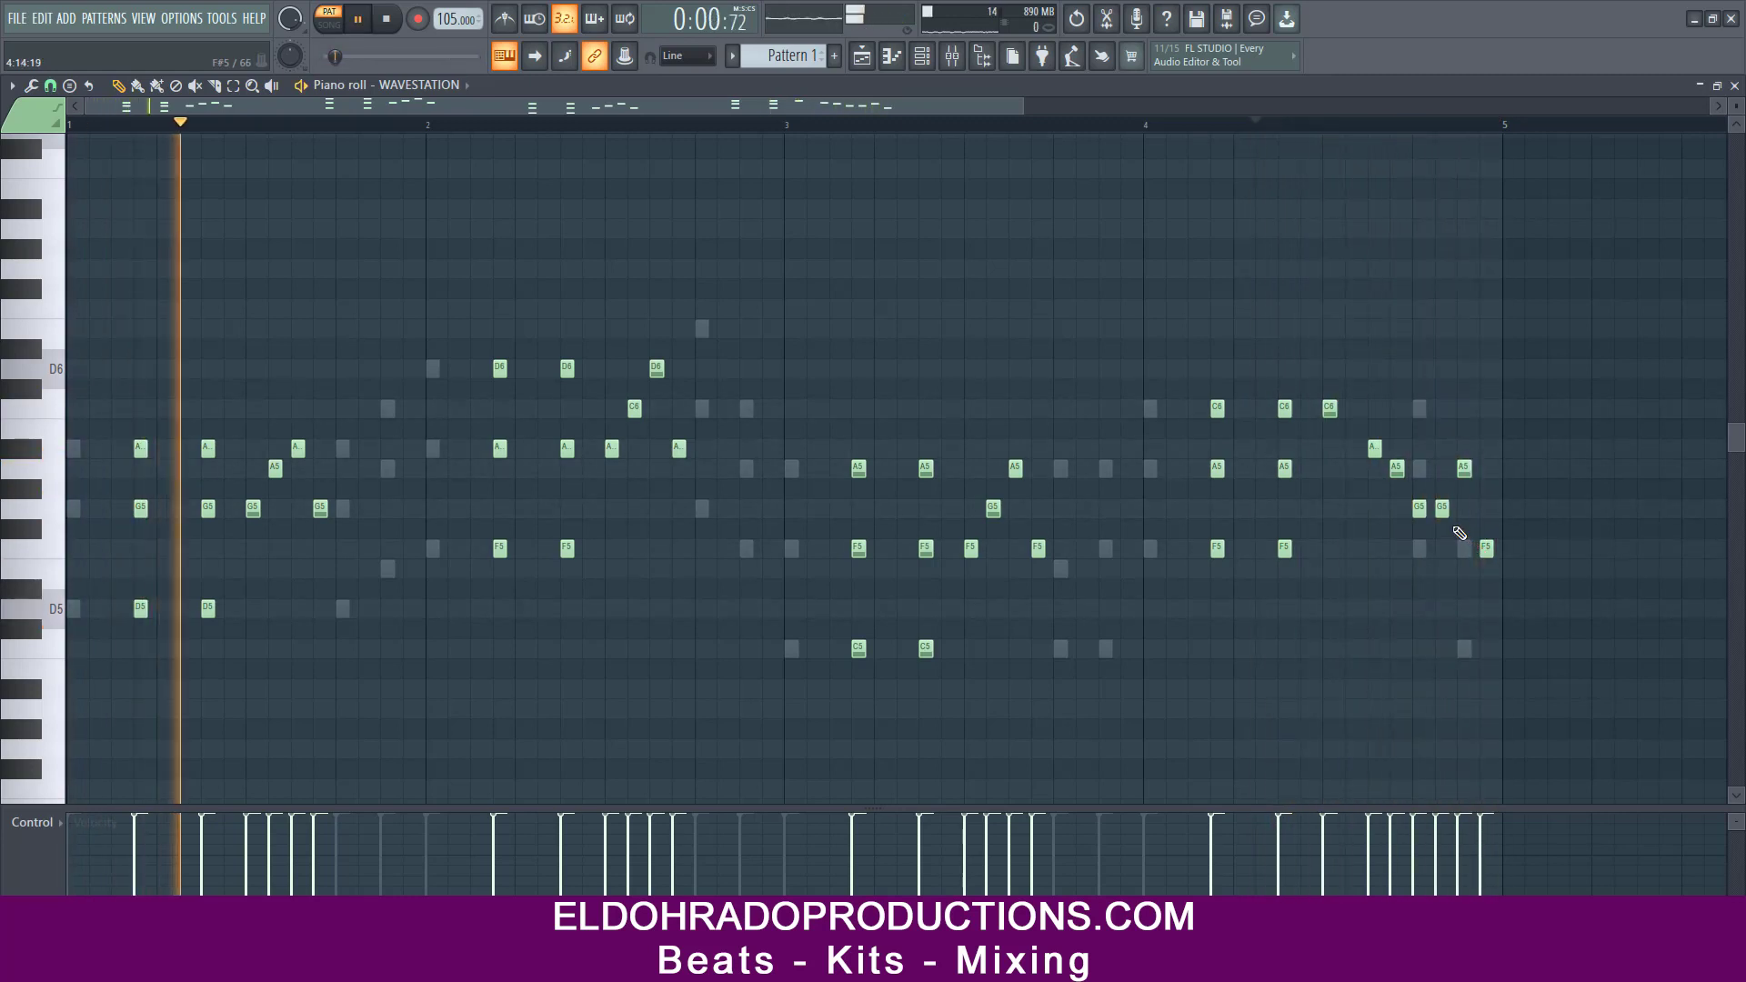
key("space")
key("space")
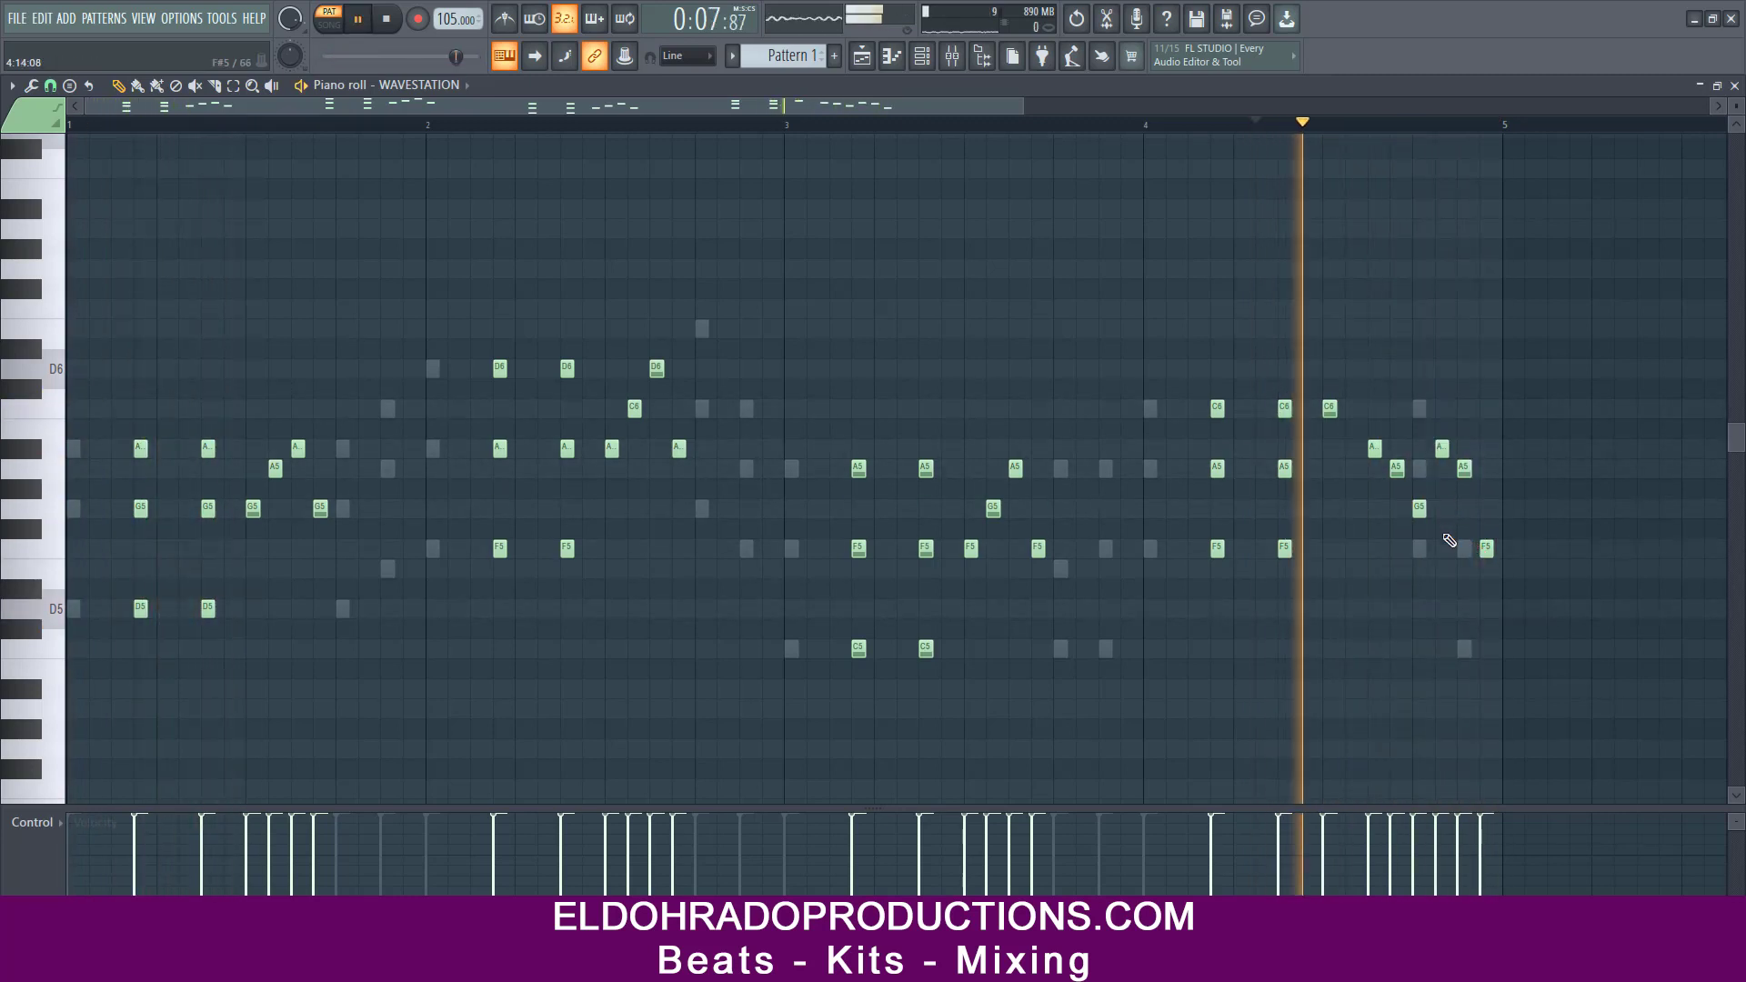
- Lower the step 15 note of bar 4 to G5 and the step 14 note to A5 while playing, then close the piano roll
key("space")
key("space")
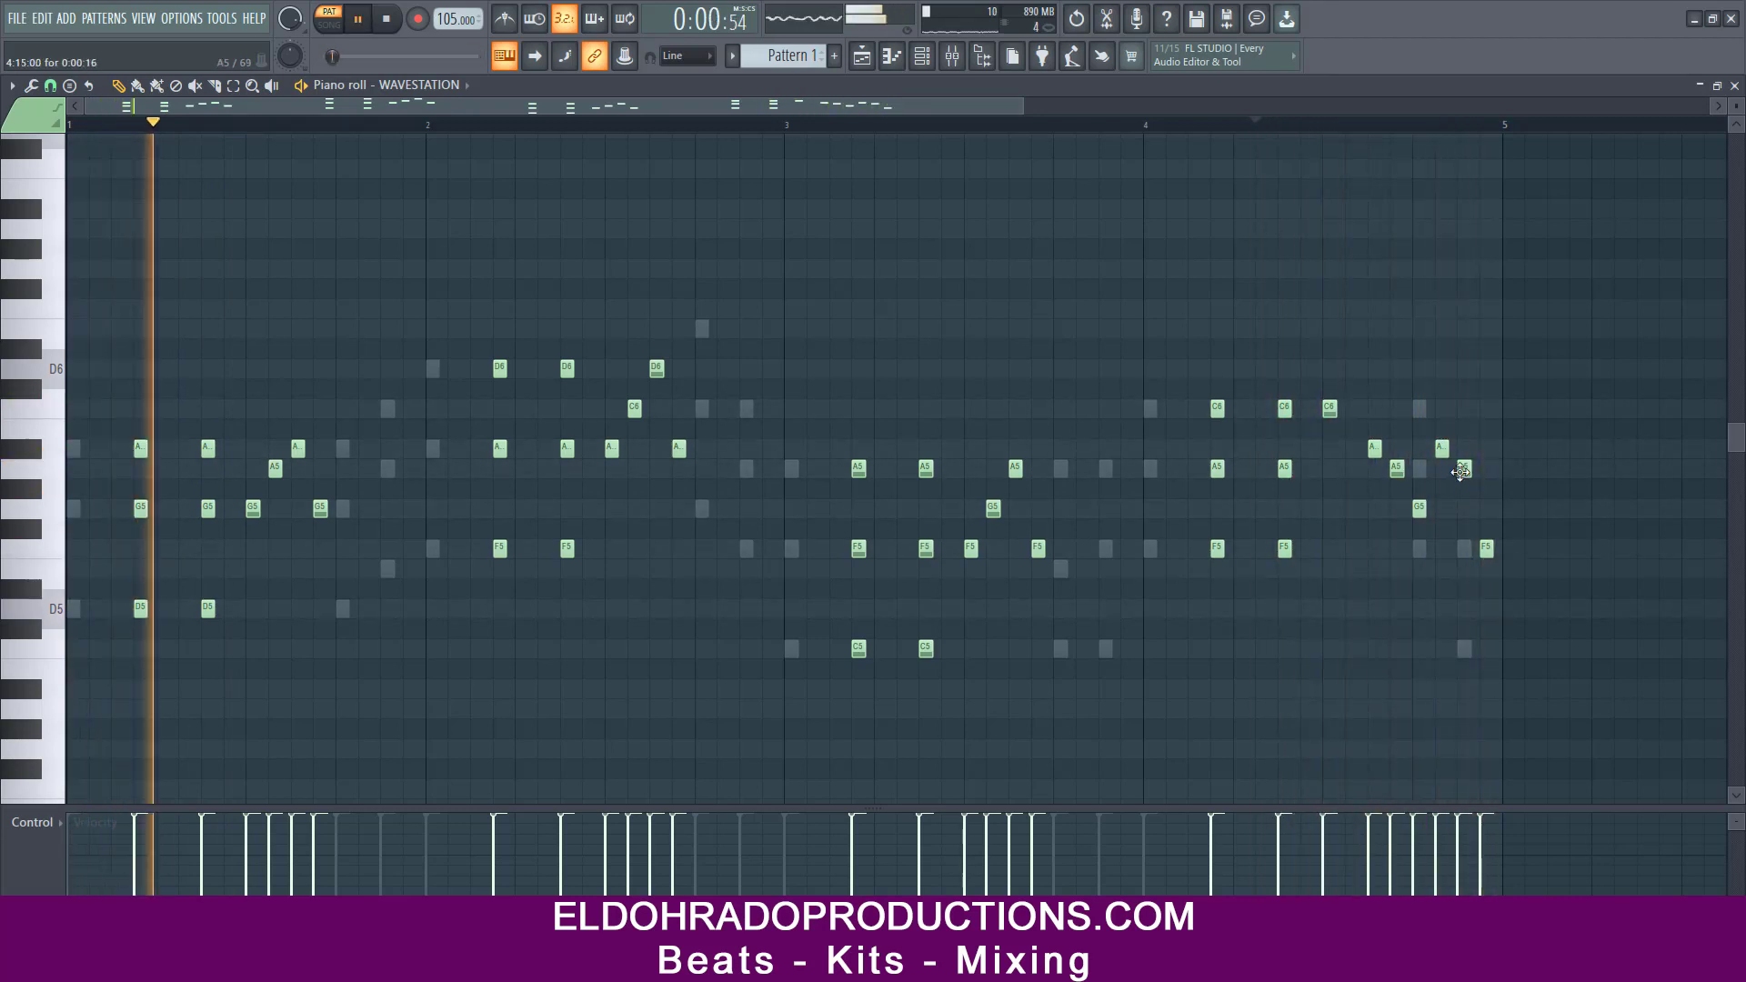
left_click_drag(1463, 471, 1462, 512)
key("space")
key("space")
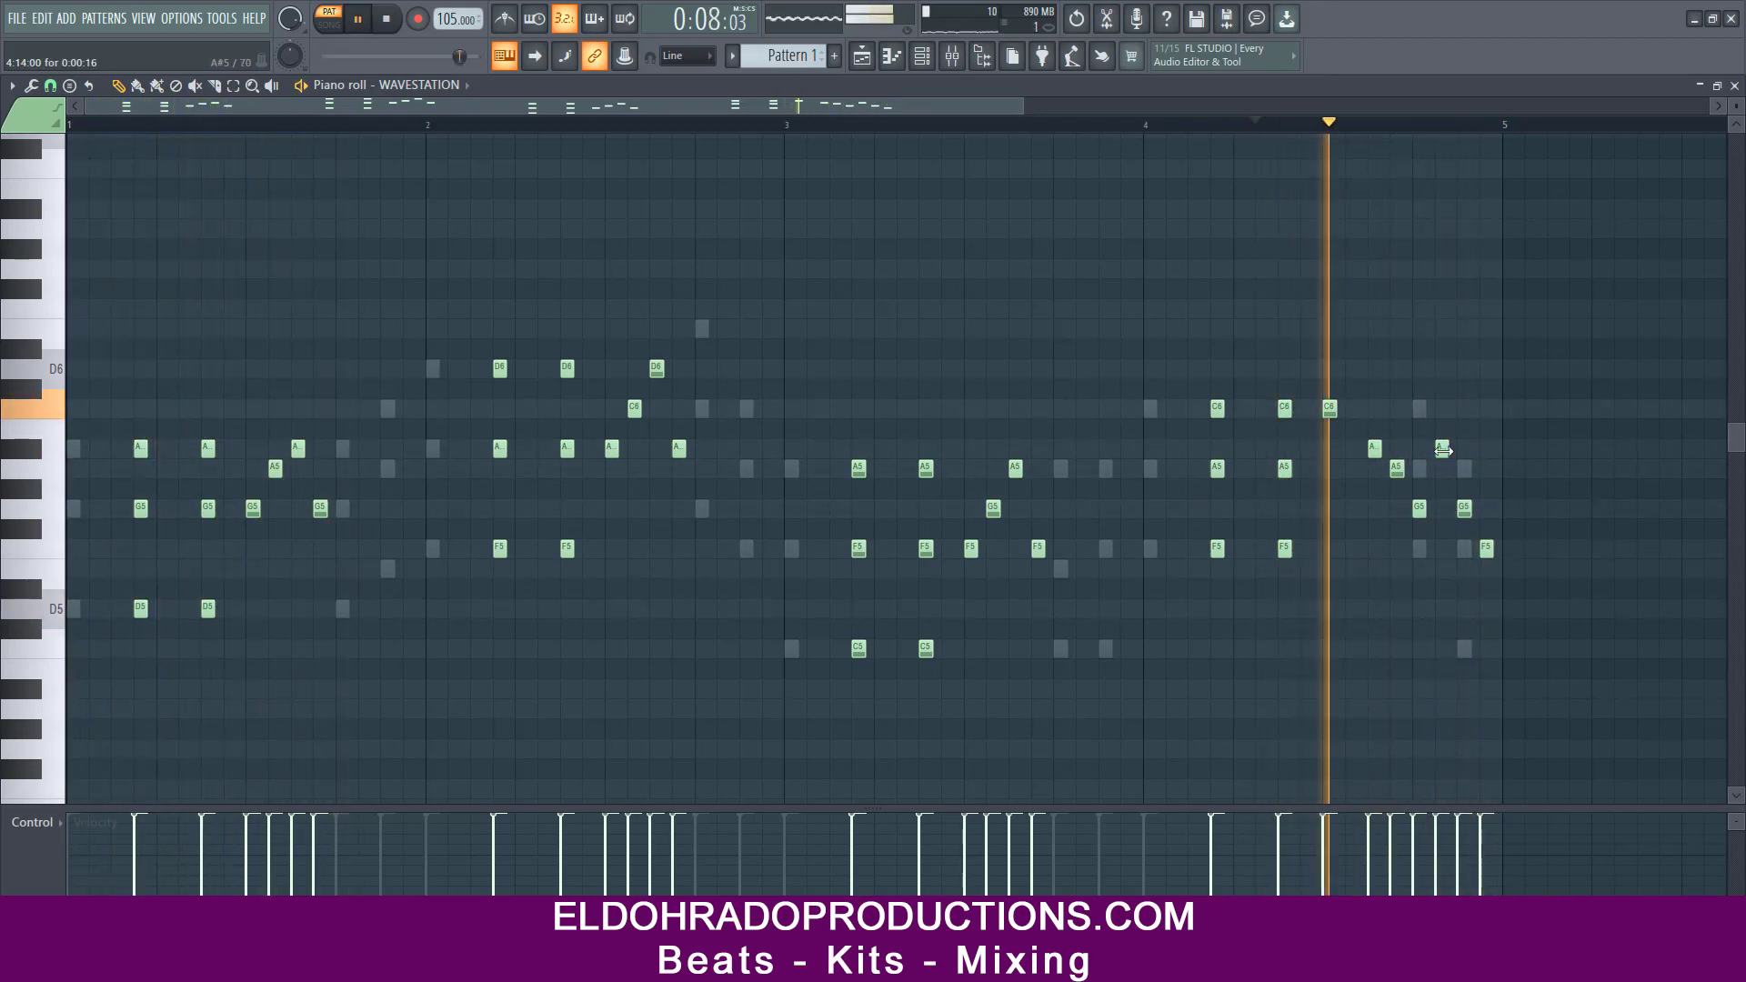
left_click_drag(1441, 451, 1441, 479)
key("space")
key("space")
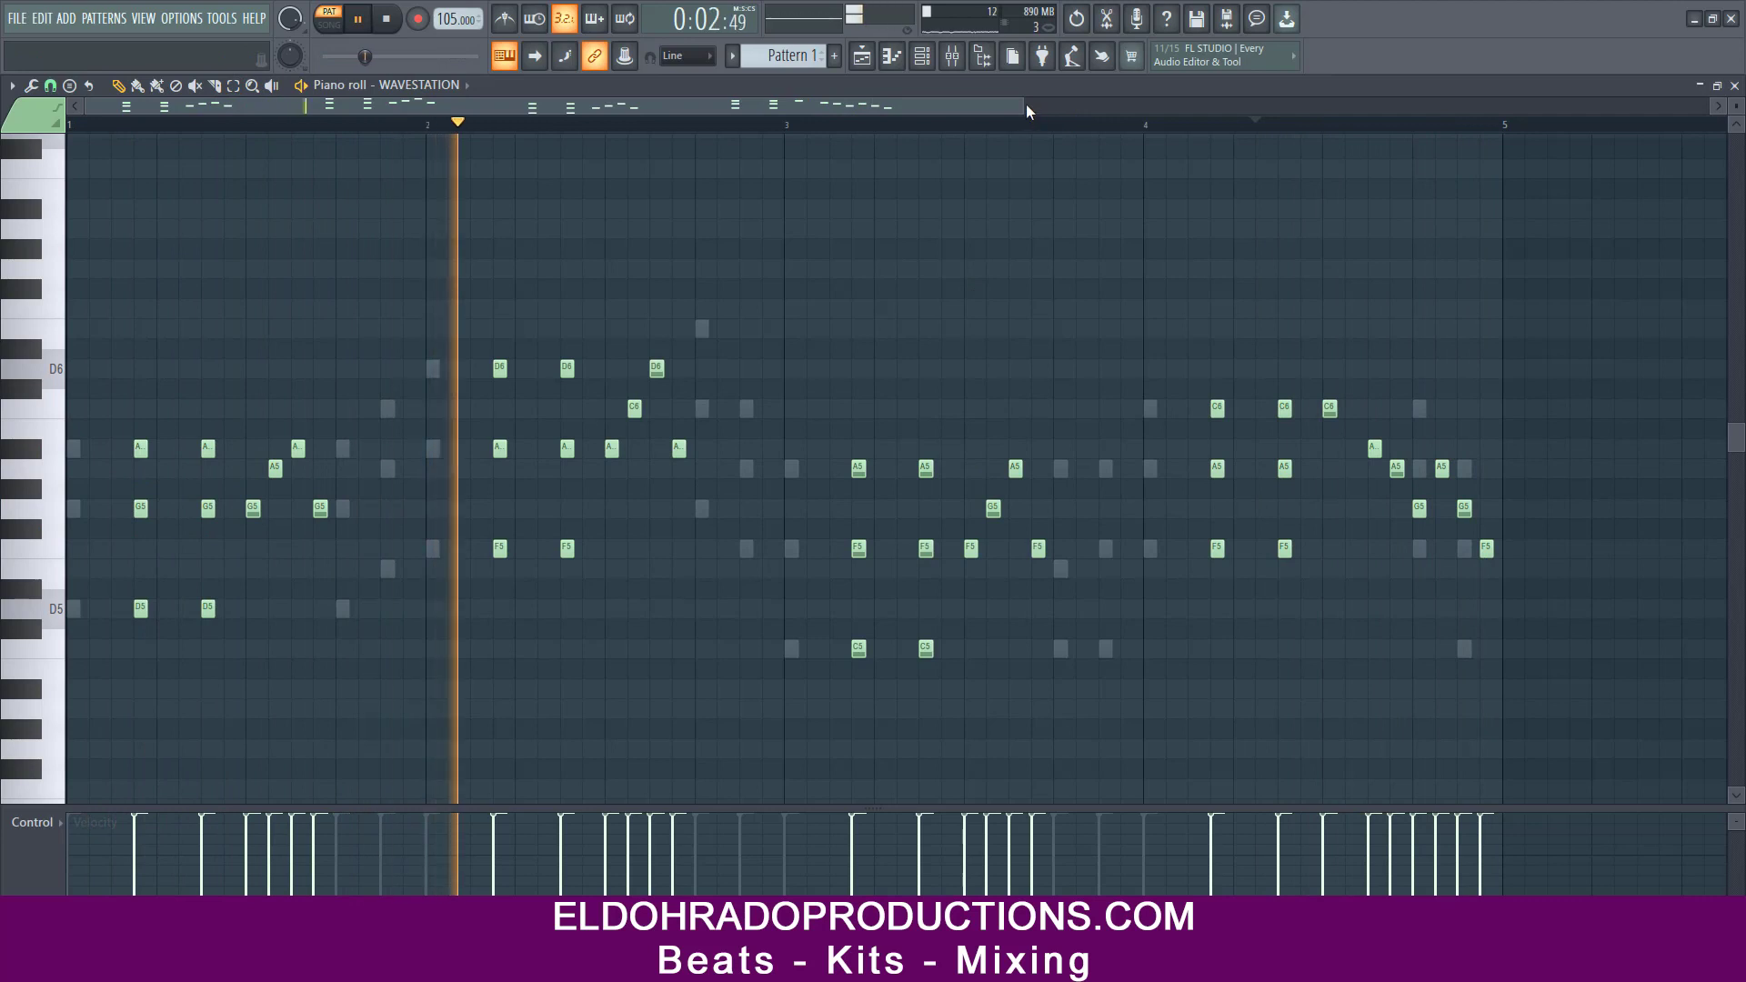
left_click_drag(1024, 107, 1368, 115)
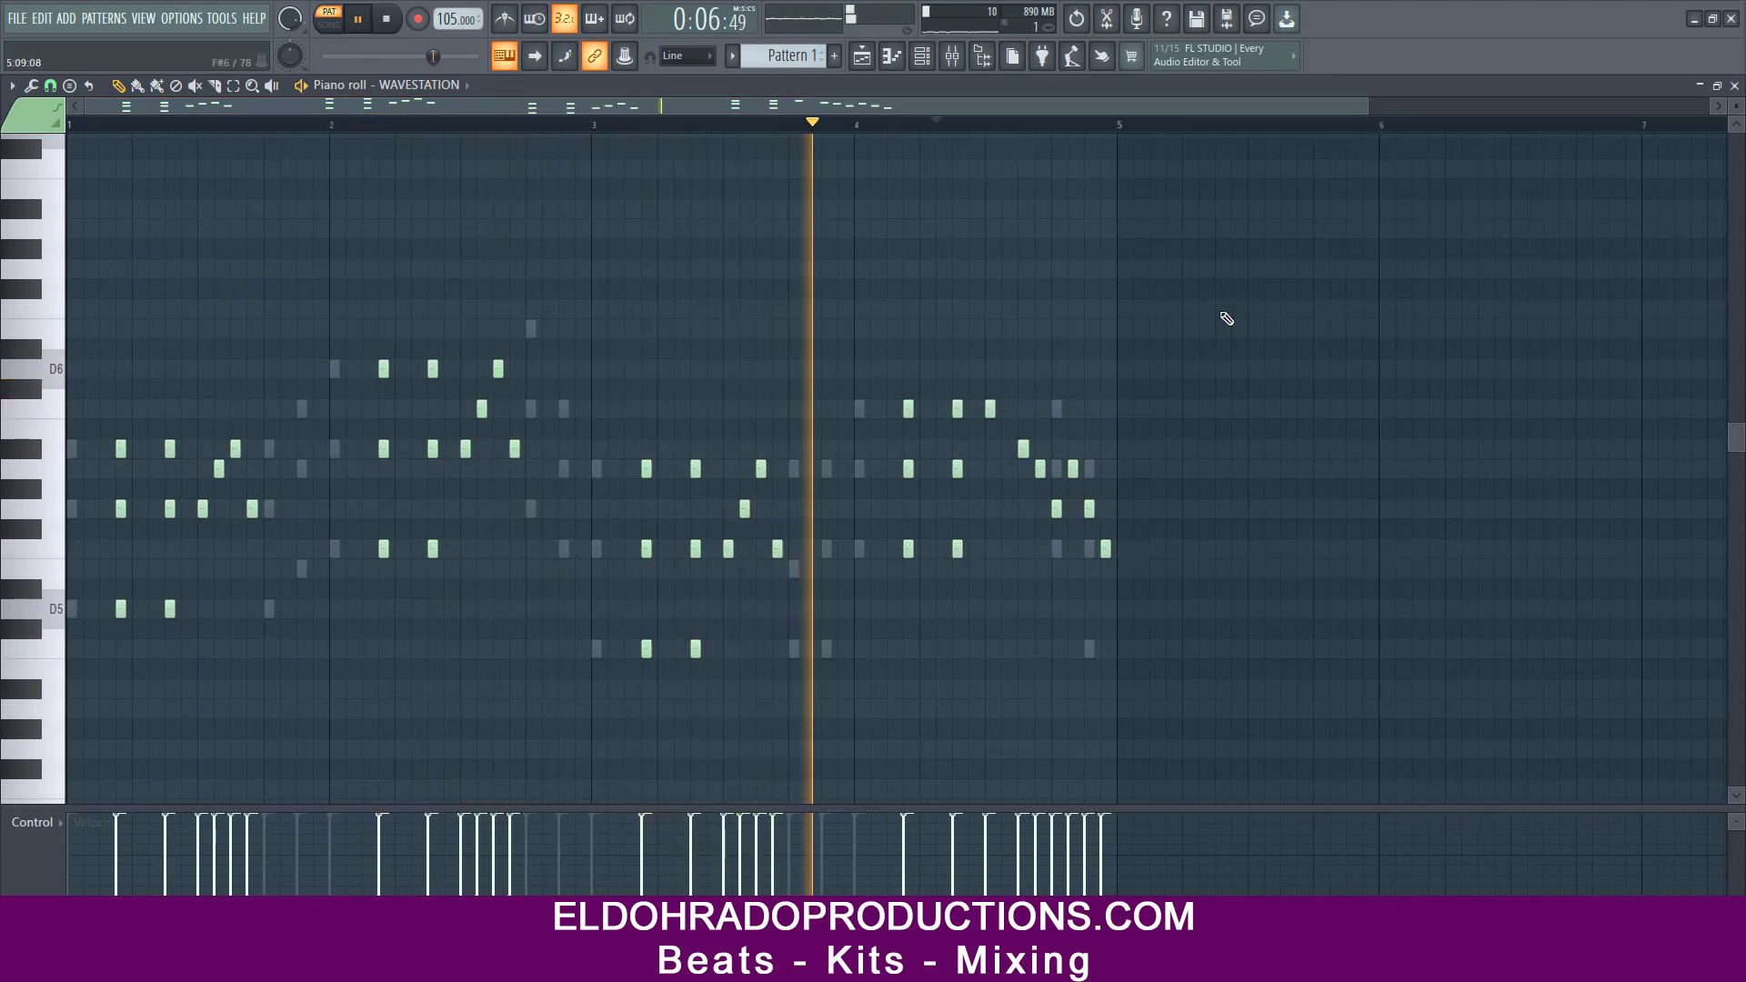
left_click(1734, 86)
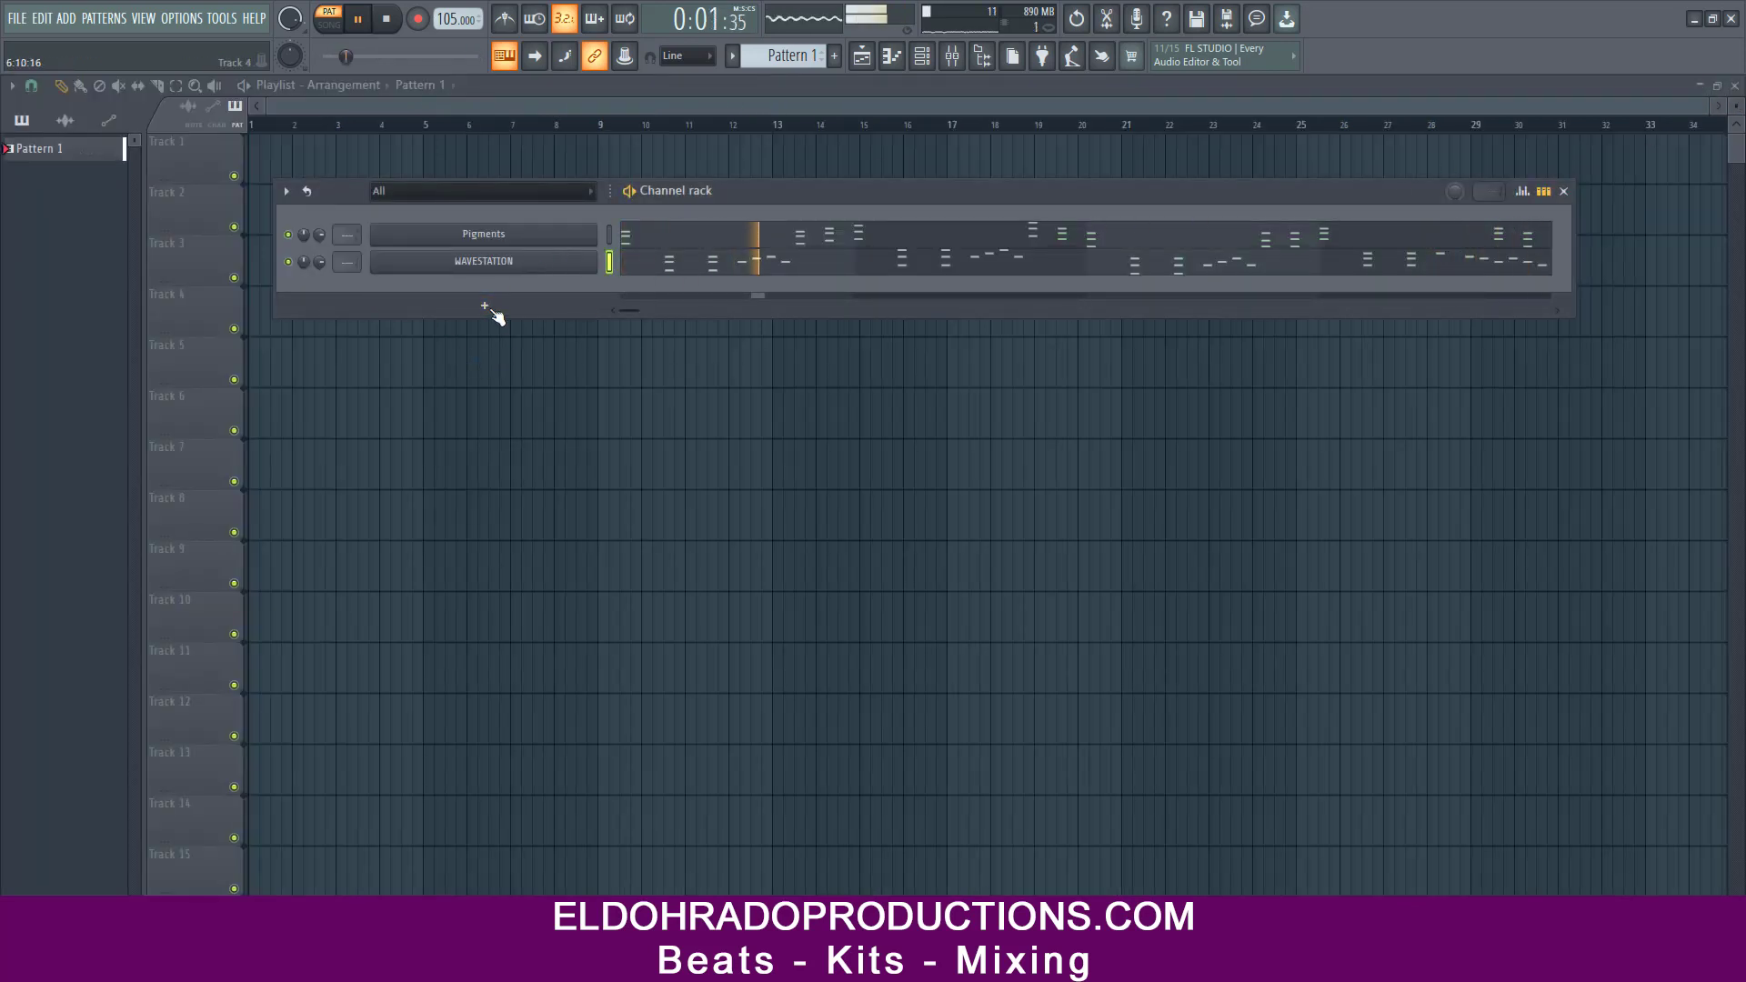
- Add a Kontakt channel to the pattern and reposition its plugin window
left_click(487, 308)
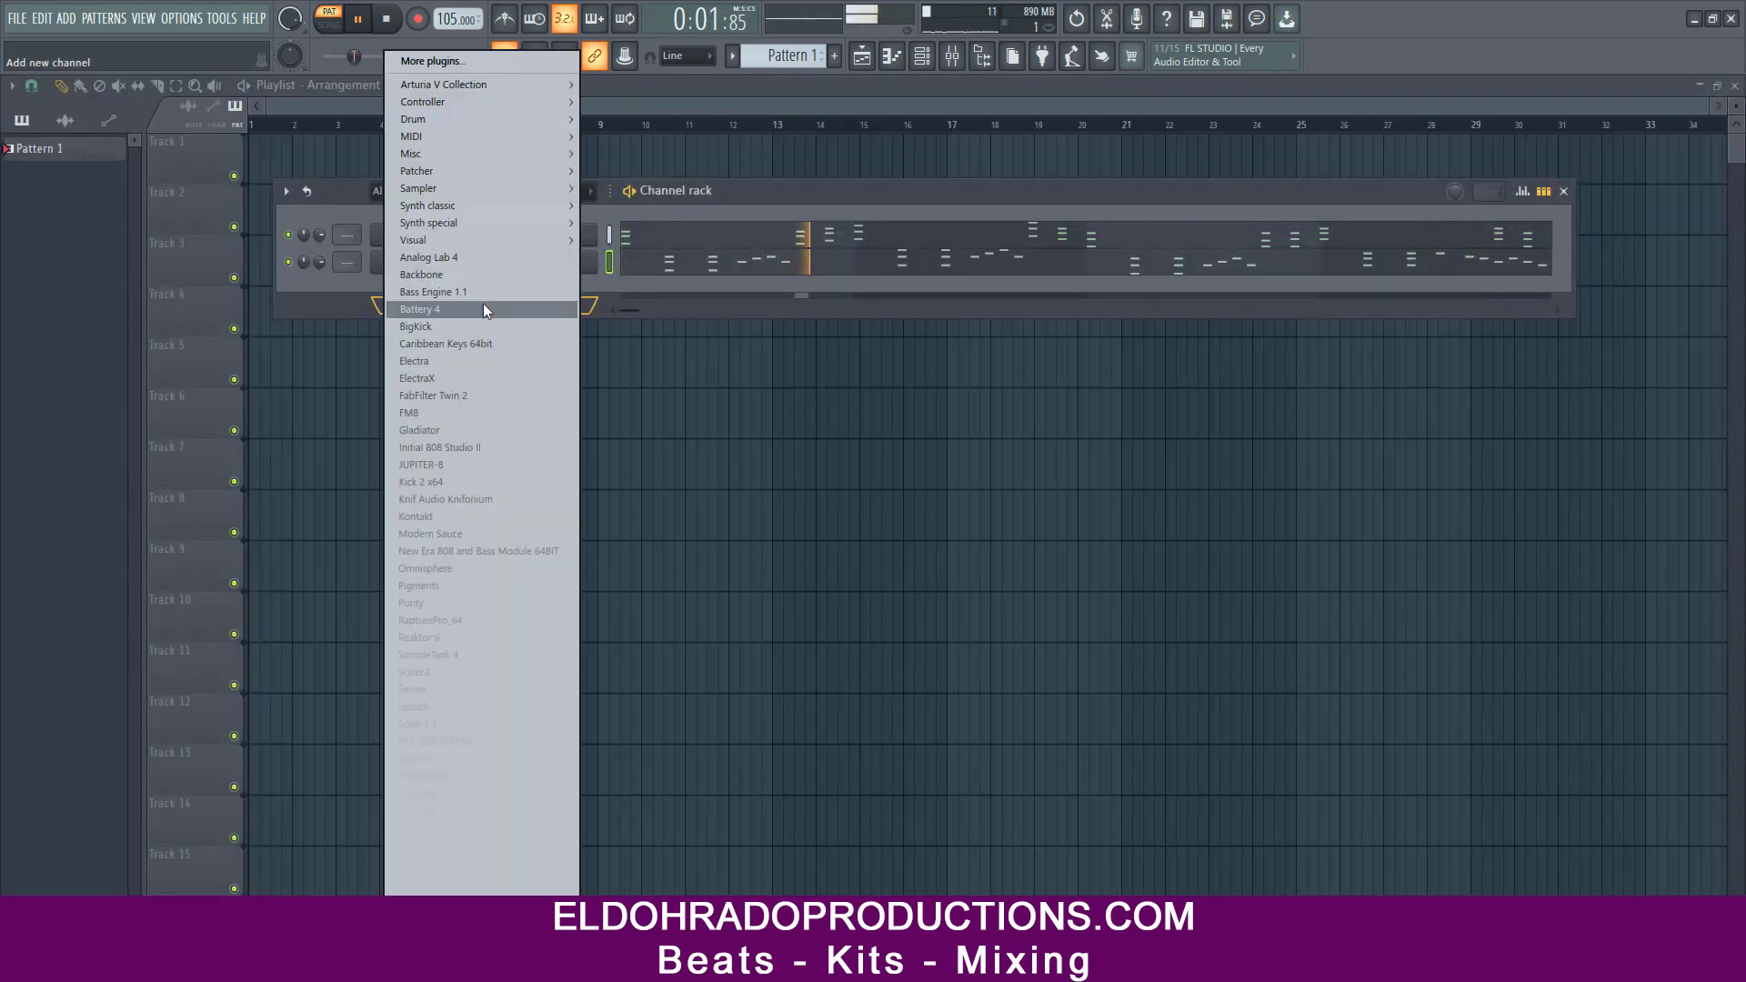
left_click(466, 516)
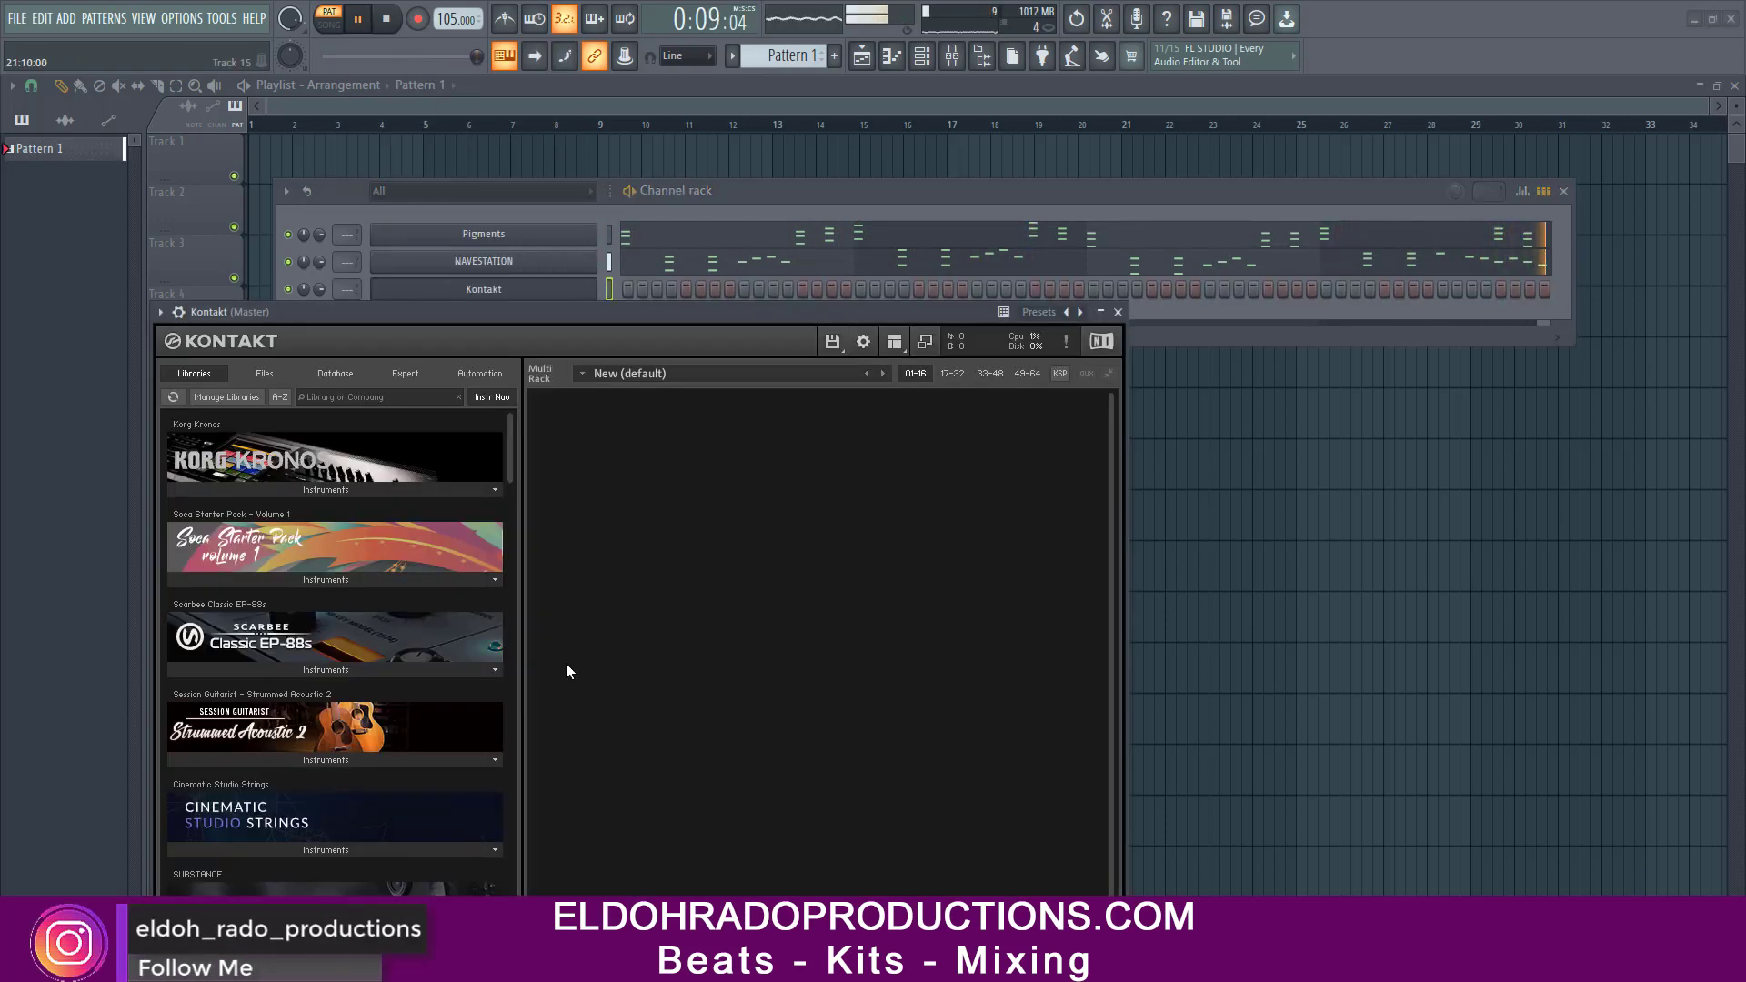
left_click_drag(610, 315, 652, 233)
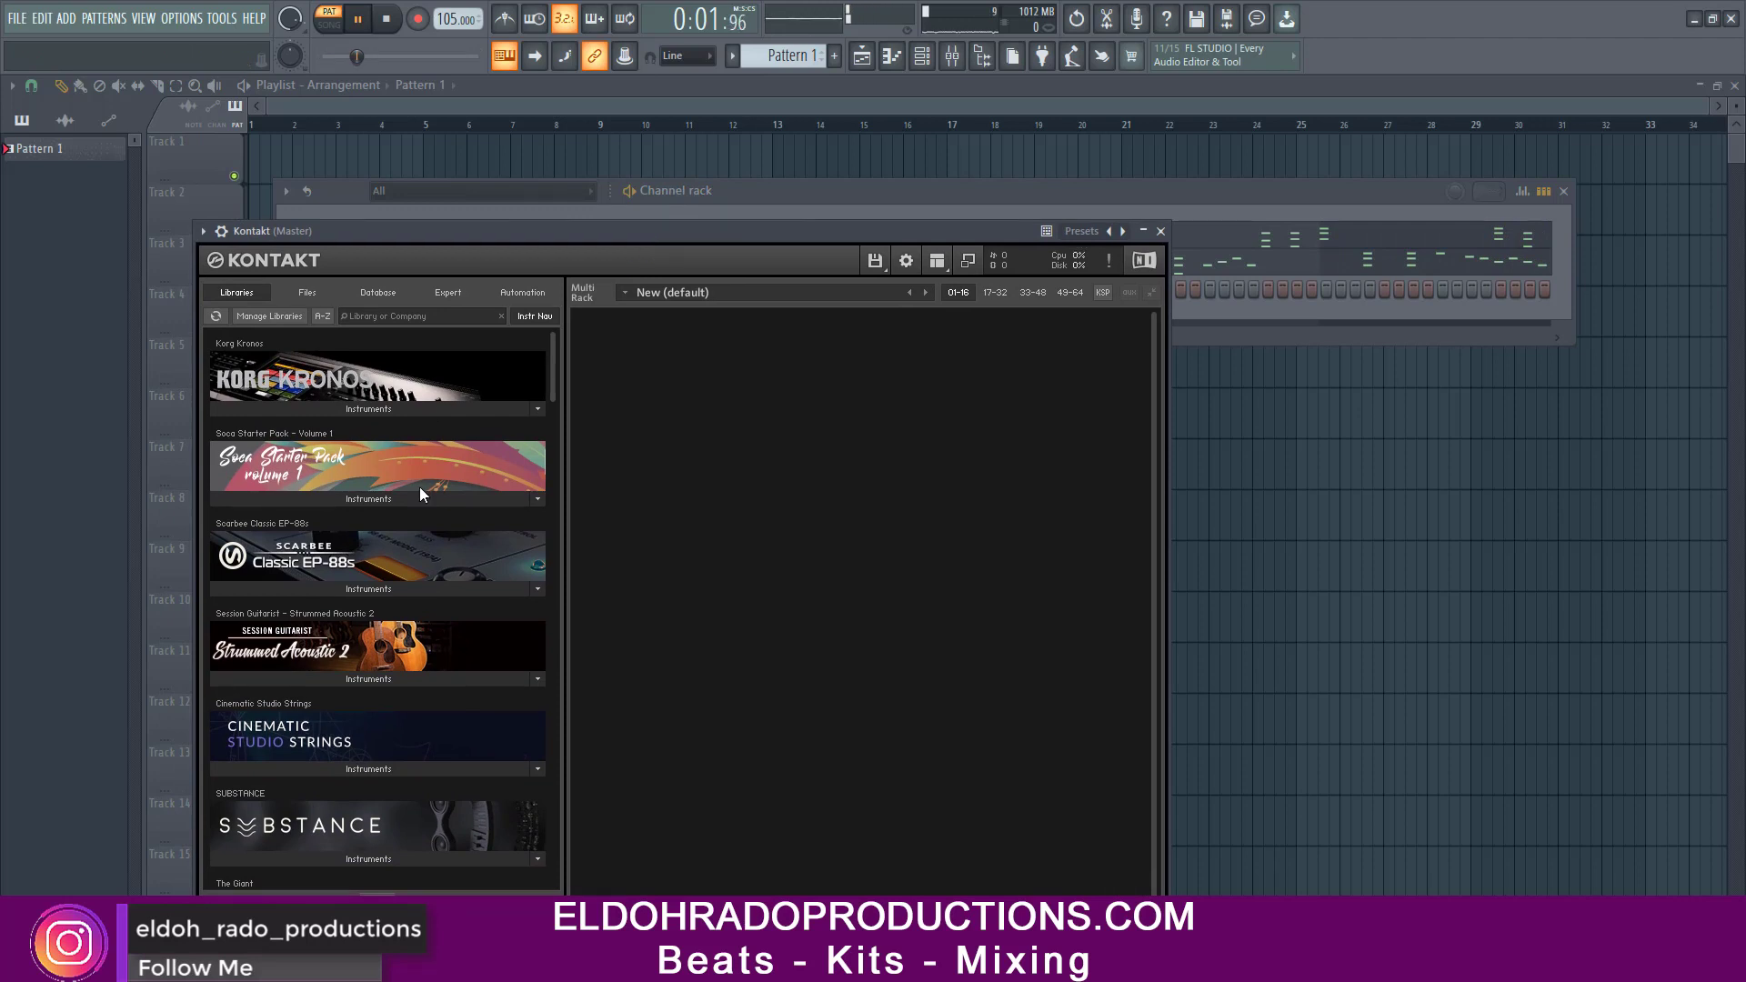
- Load the Kalimba instrument from World, 7 - Metallophones in the Kontakt Factory Library
scroll(373, 458, "down", 7)
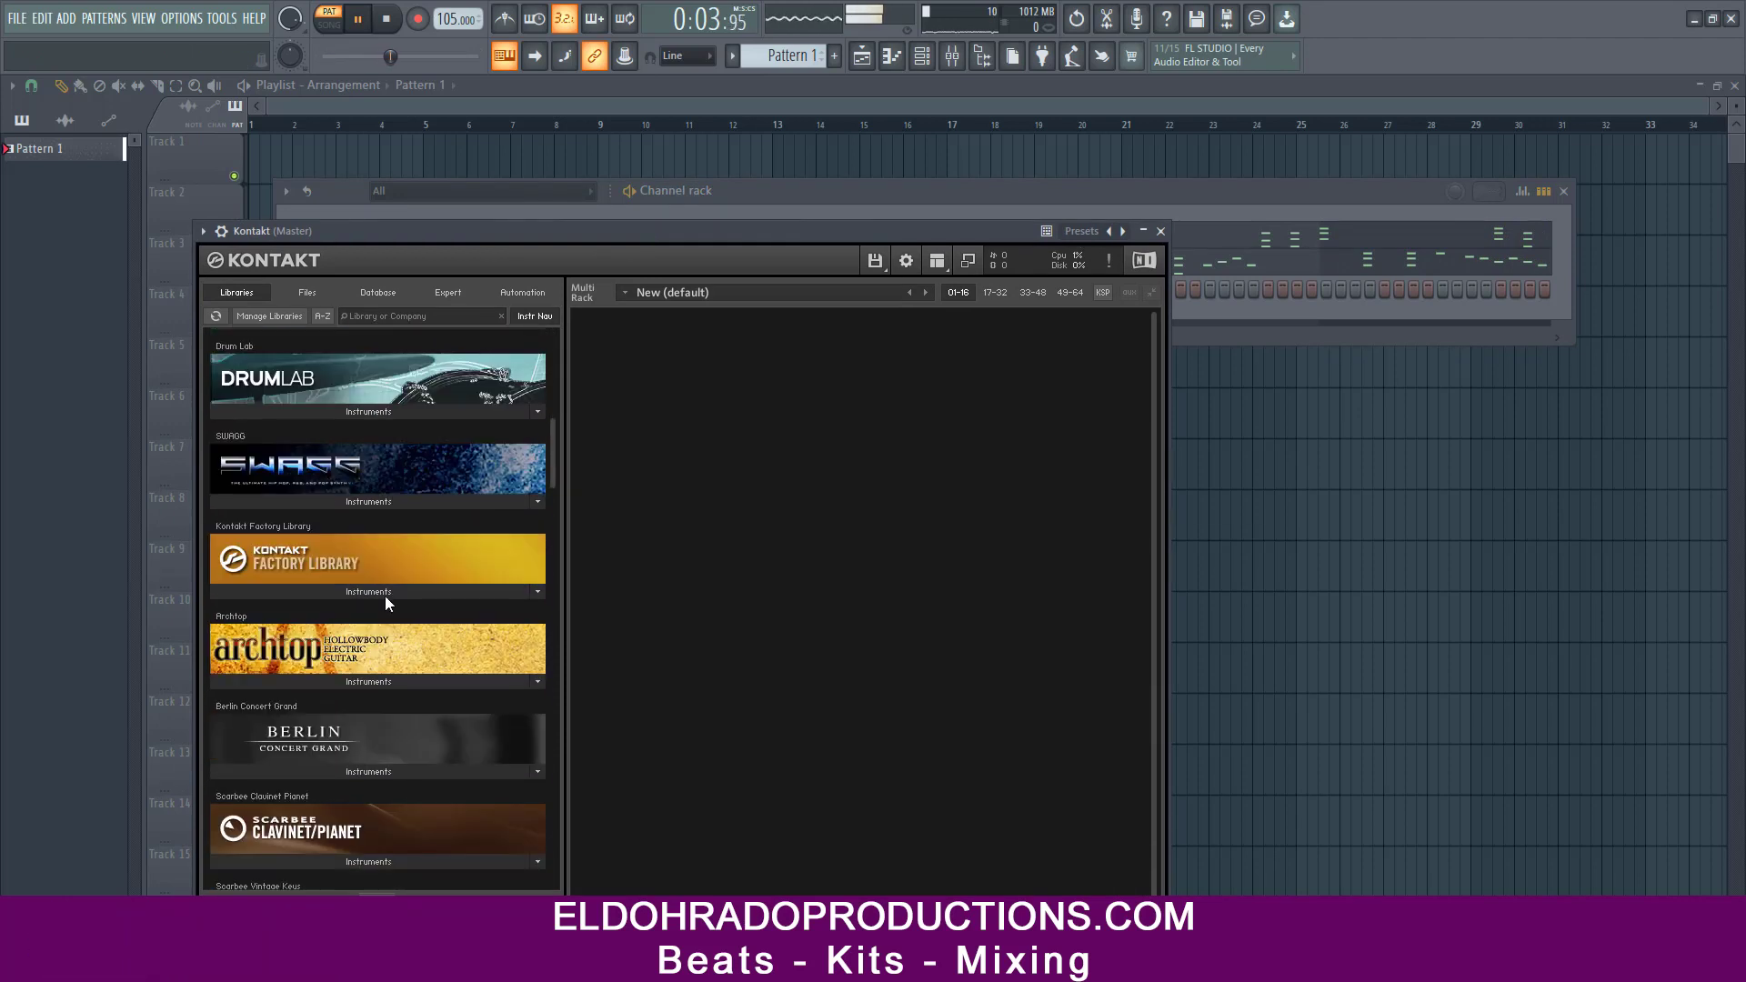
left_click(386, 592)
scroll(372, 587, "down", 3)
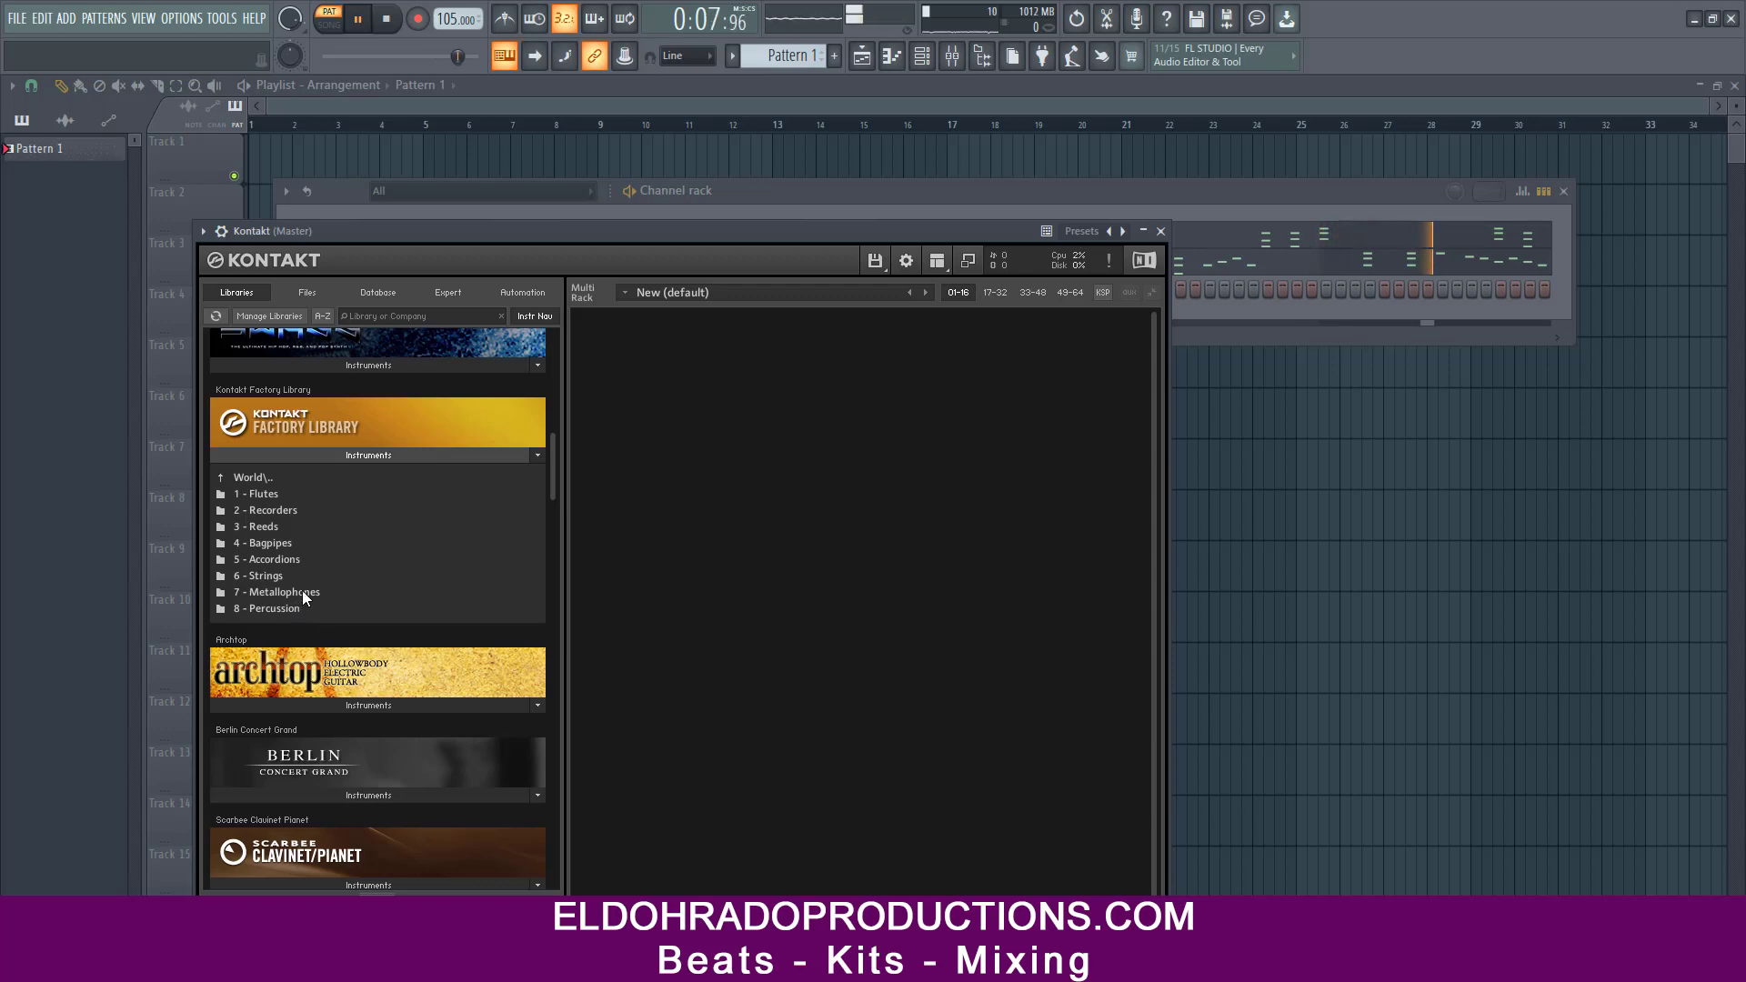
left_click(253, 476)
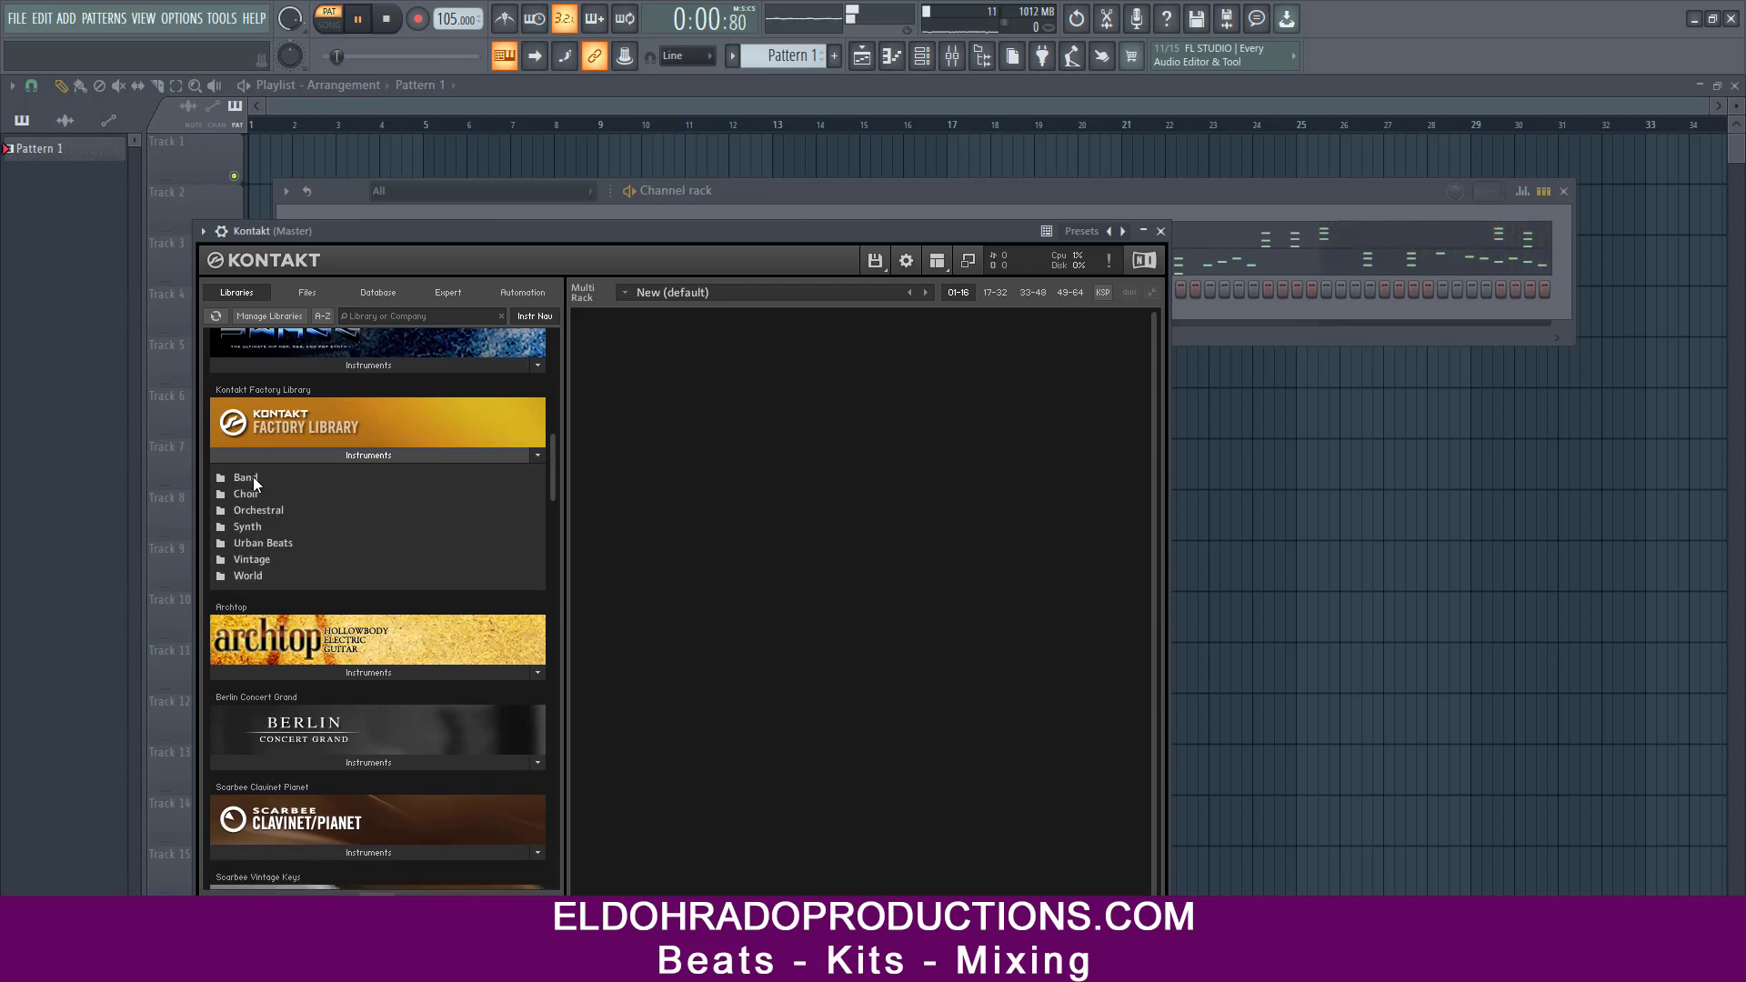
left_click(254, 575)
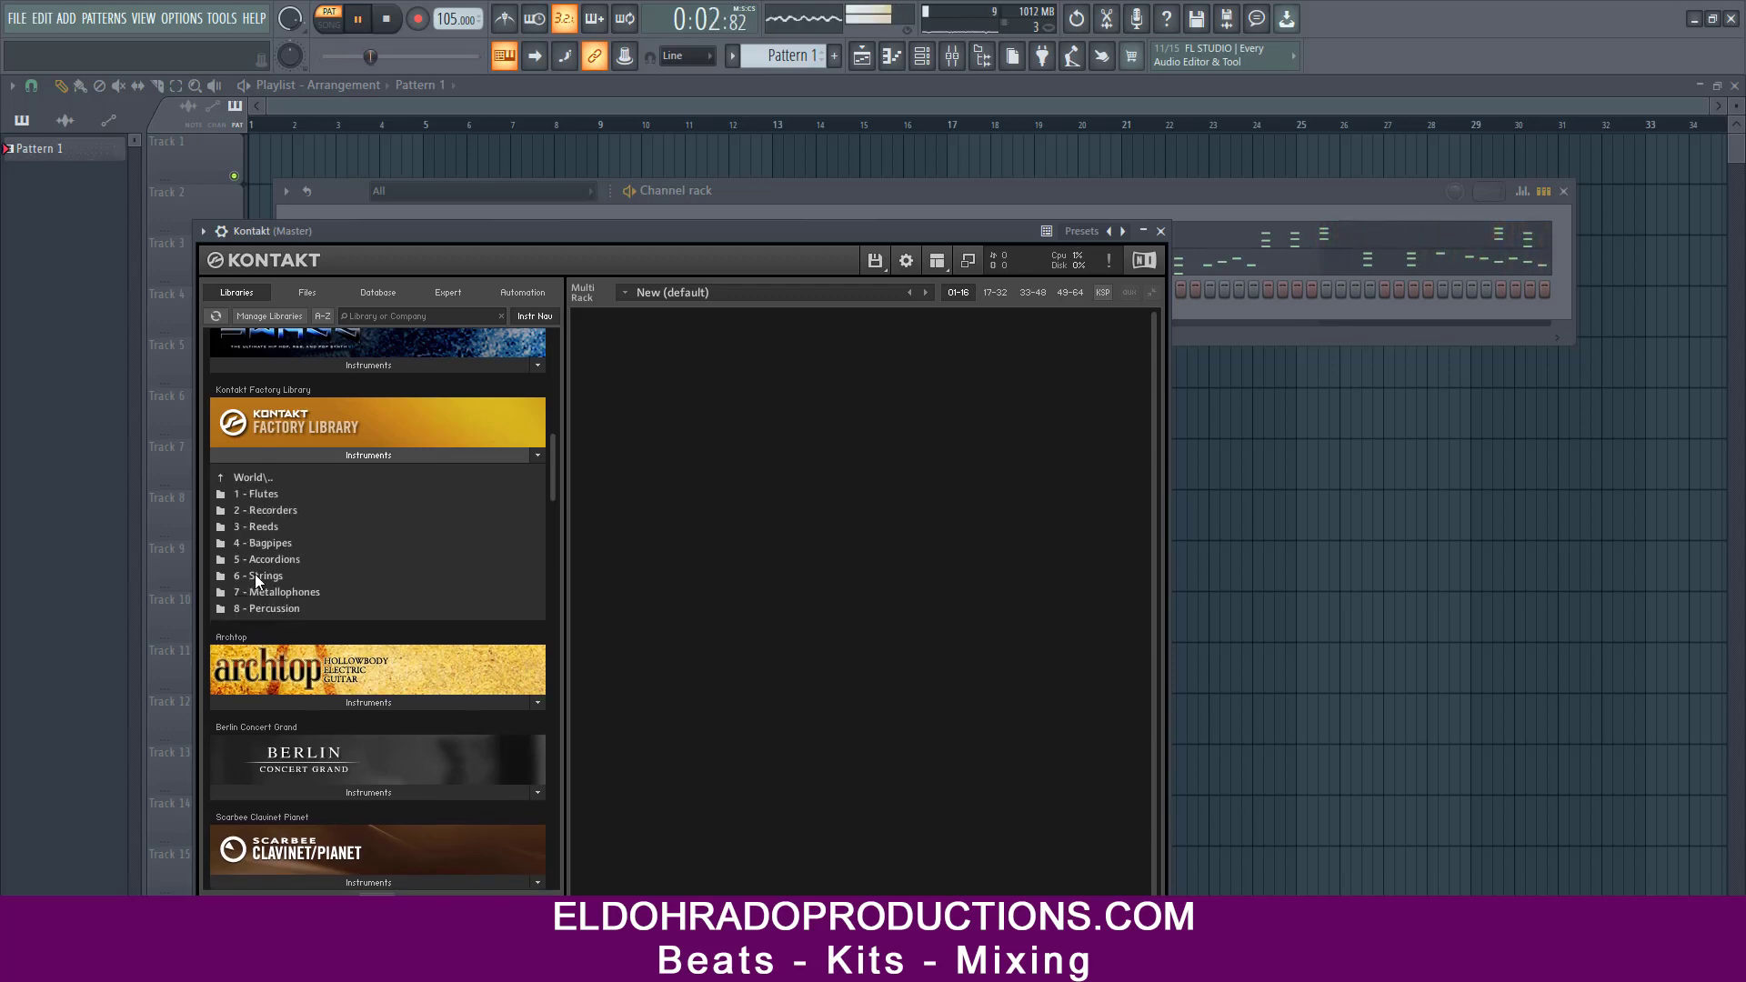
left_click(271, 593)
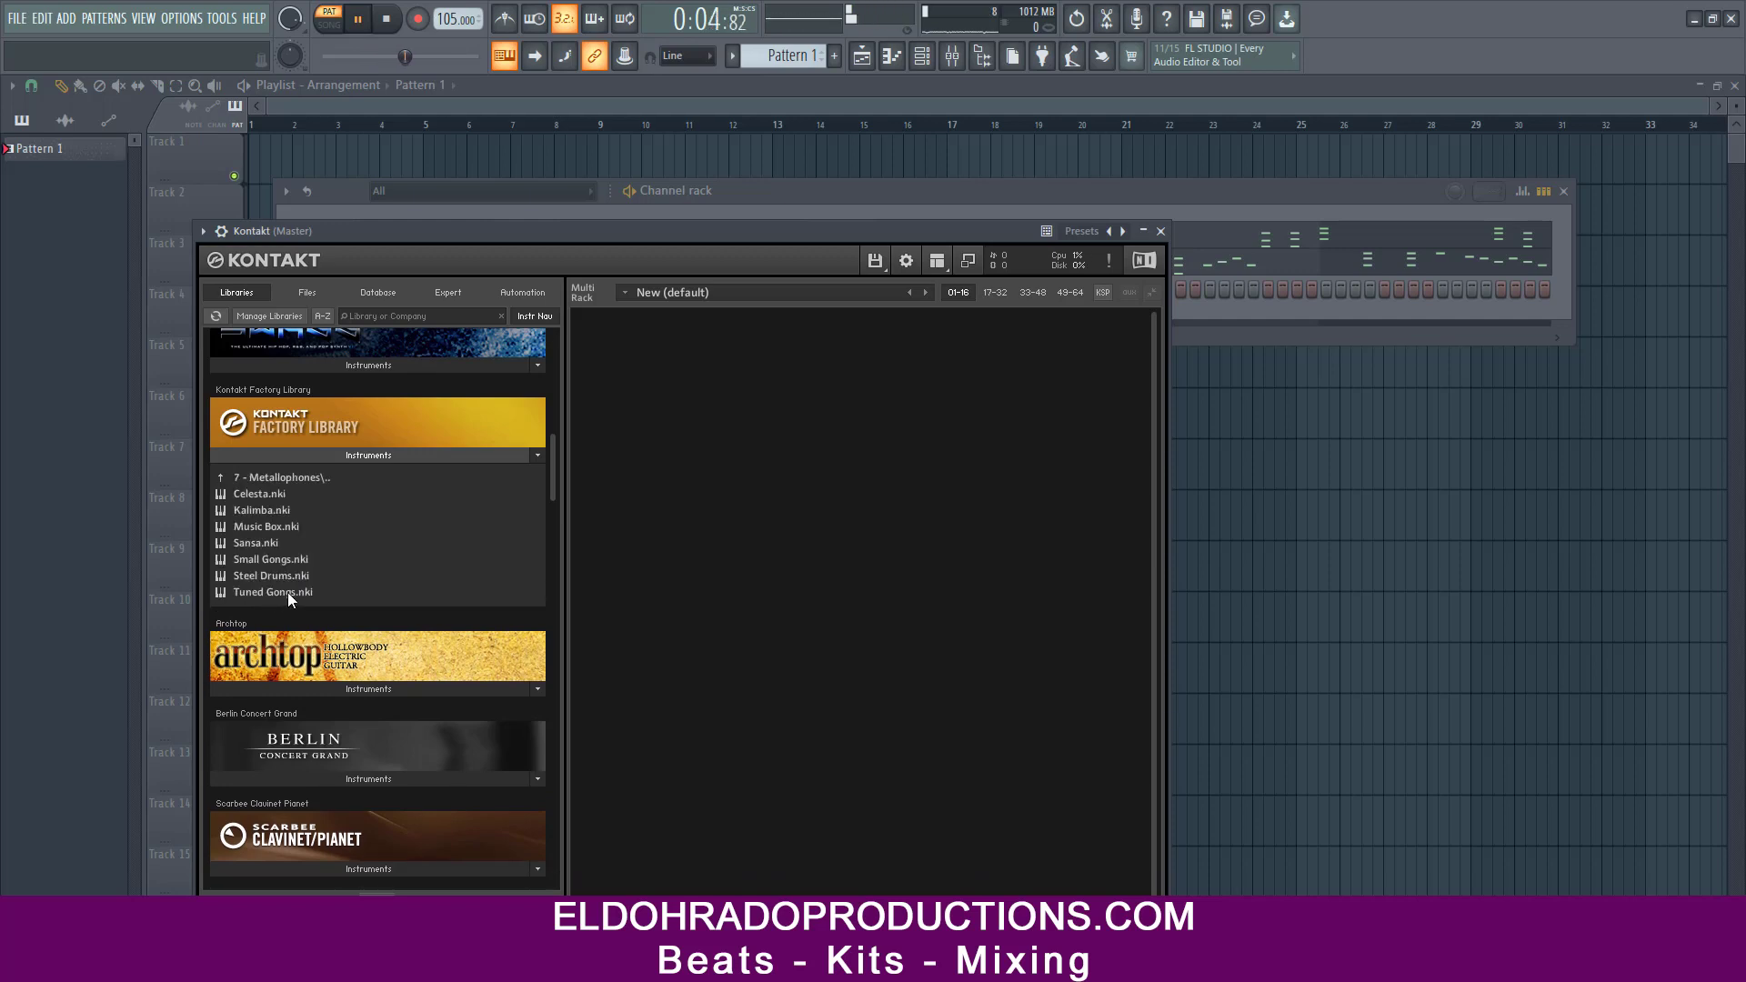
left_click_drag(263, 511, 669, 514)
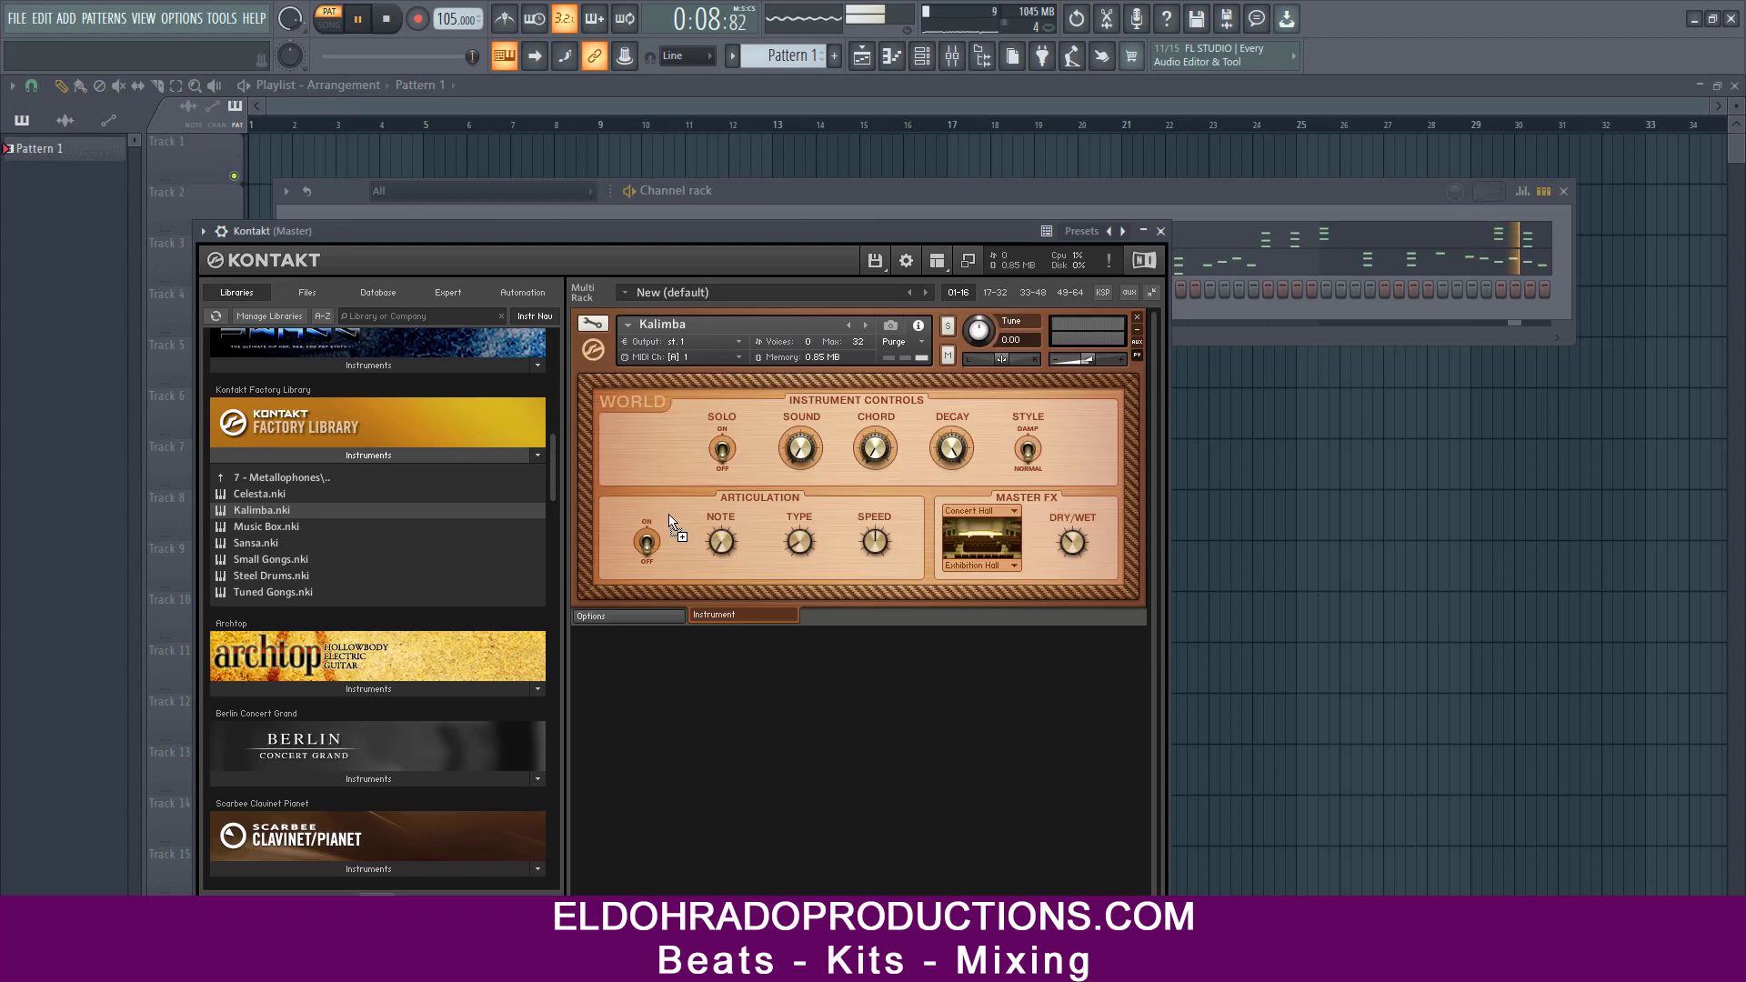
- Copy the WAVESTATION notes into the Kontakt channel, moving the Kontakt window clear of the channel rack
left_click_drag(777, 235, 818, 471)
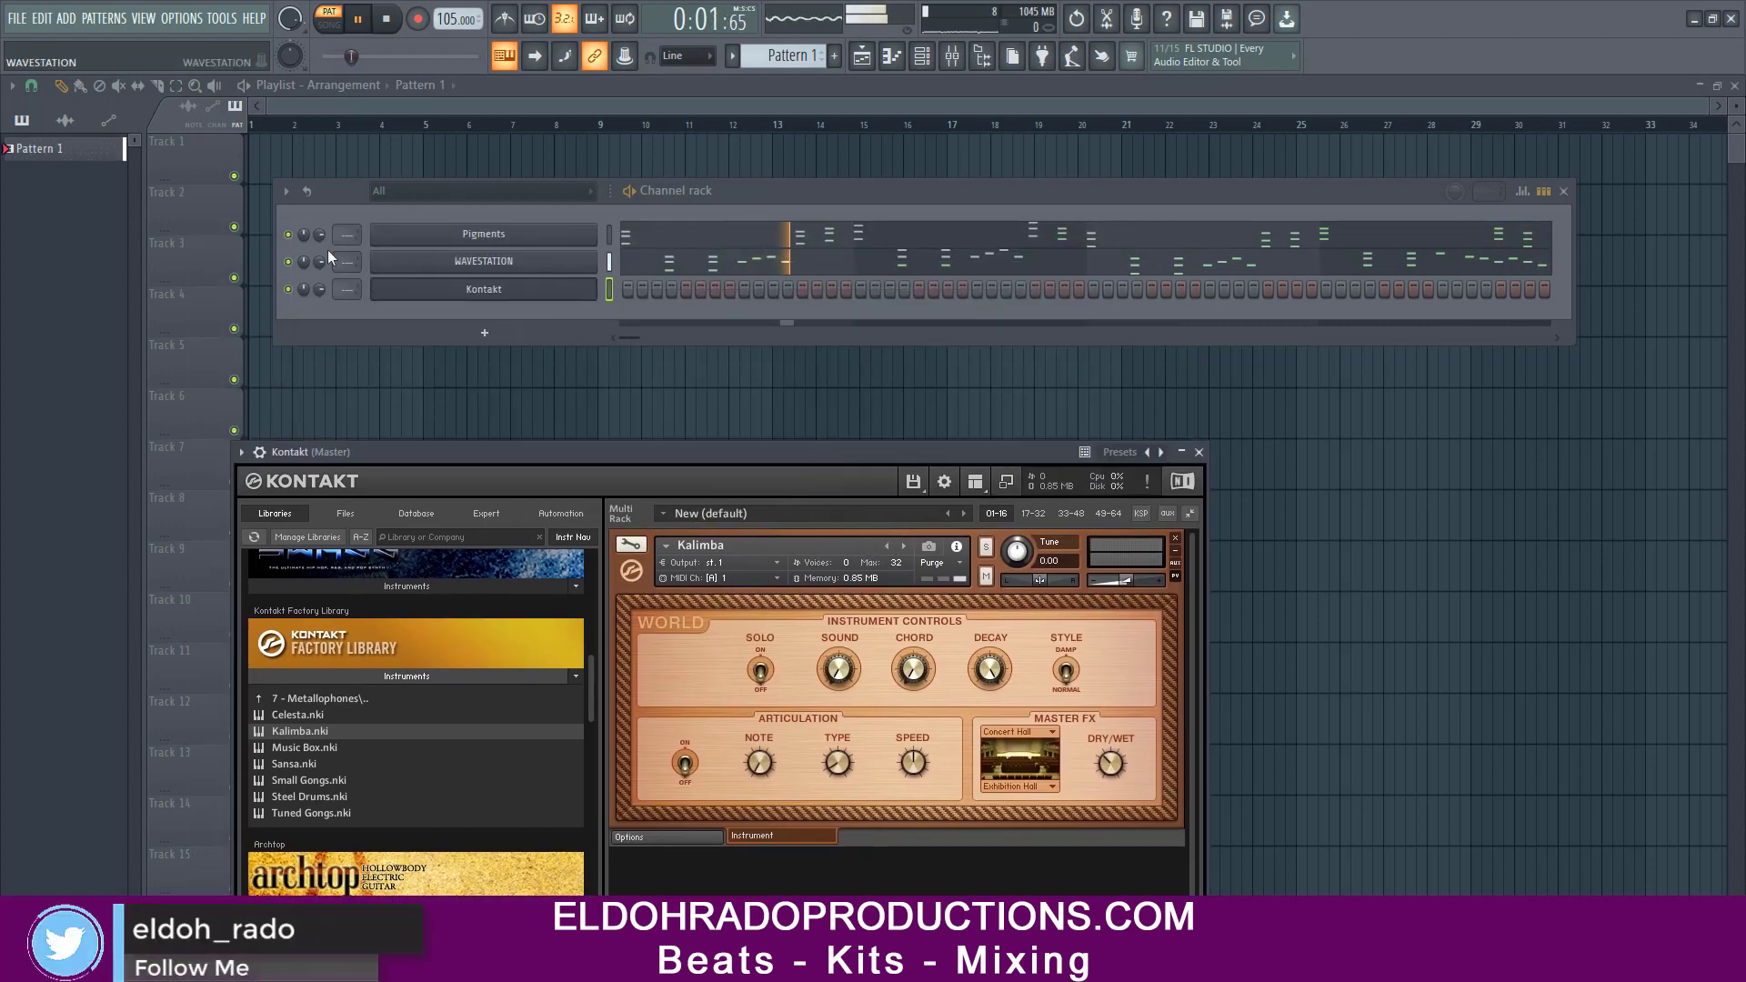
right_click(595, 261)
left_click(818, 282)
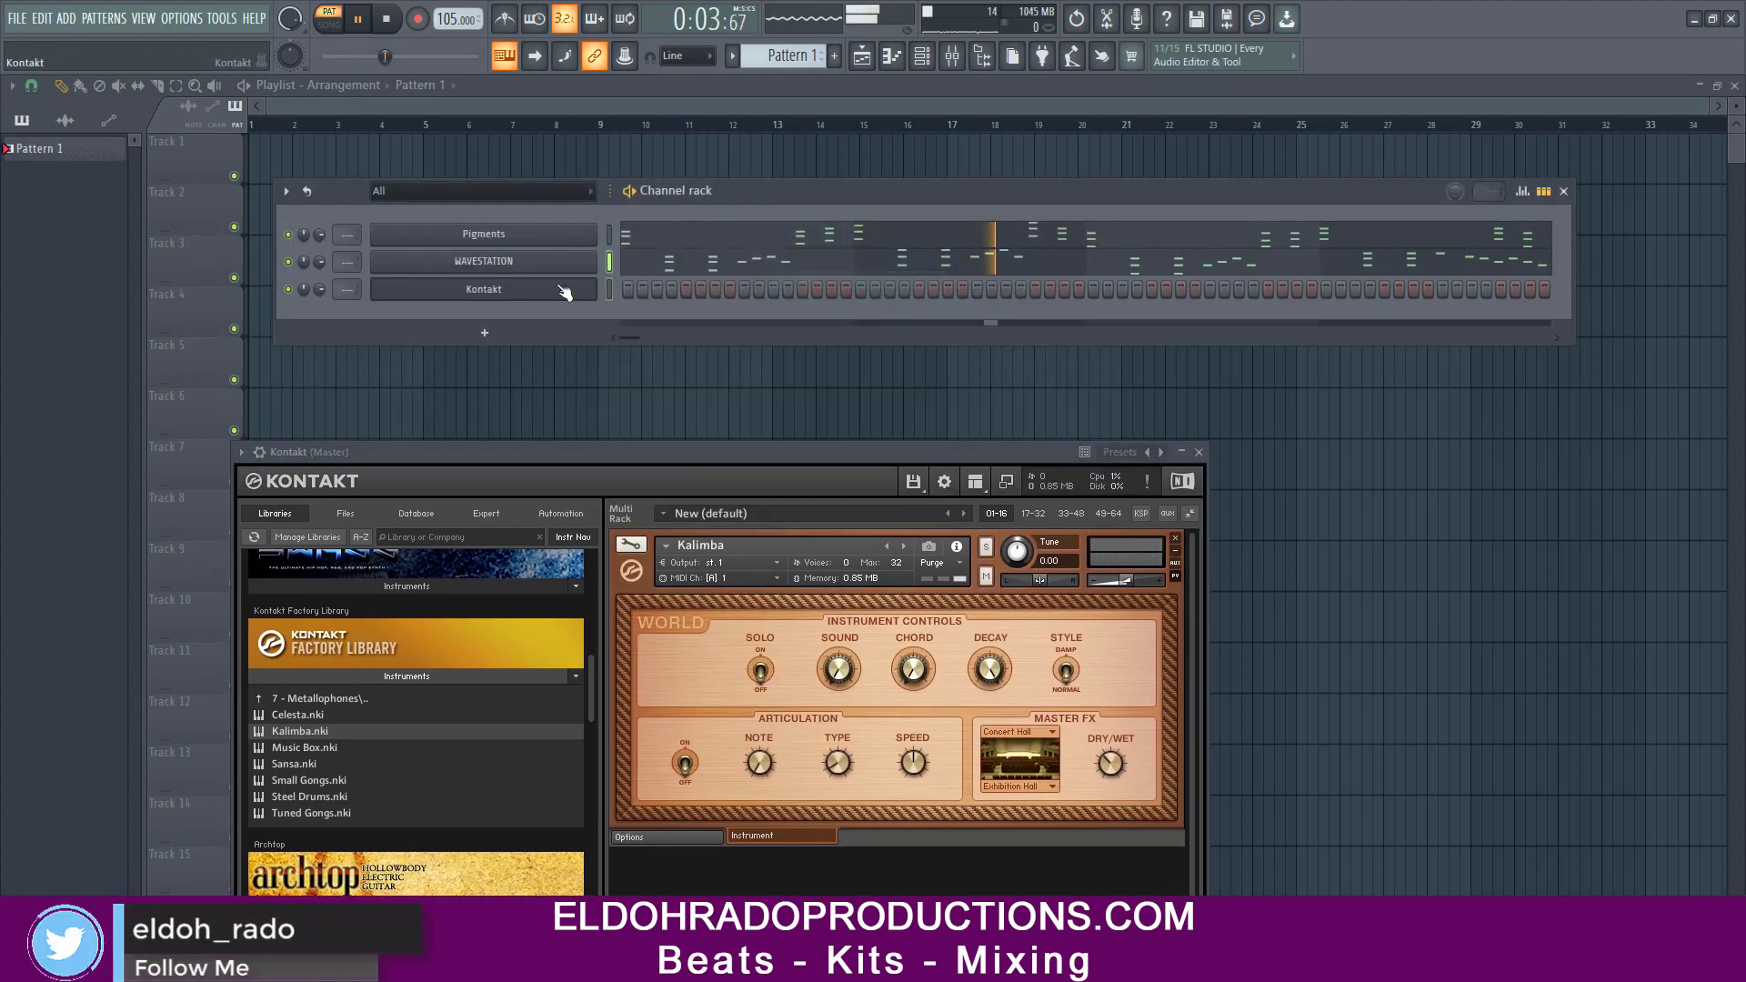
right_click(596, 289)
left_click(793, 320)
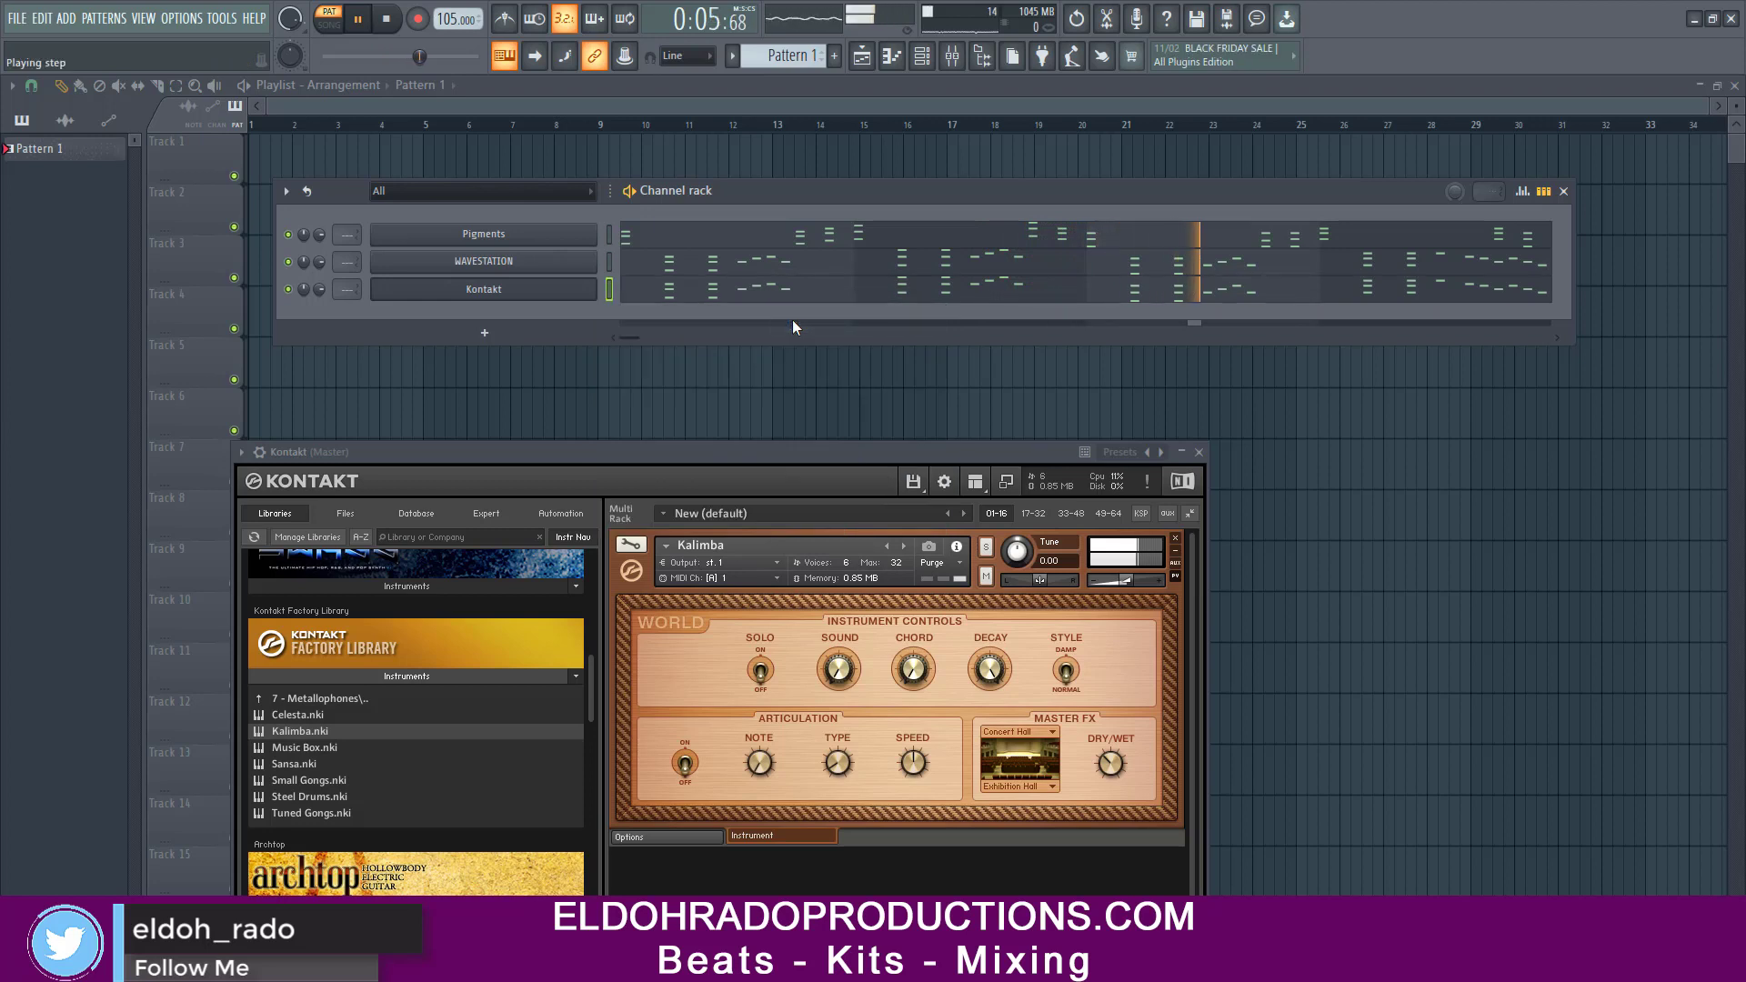
- Mute WAVESTATION and try the Kalimba's reverb mix at 8% and 25%
left_click(288, 262)
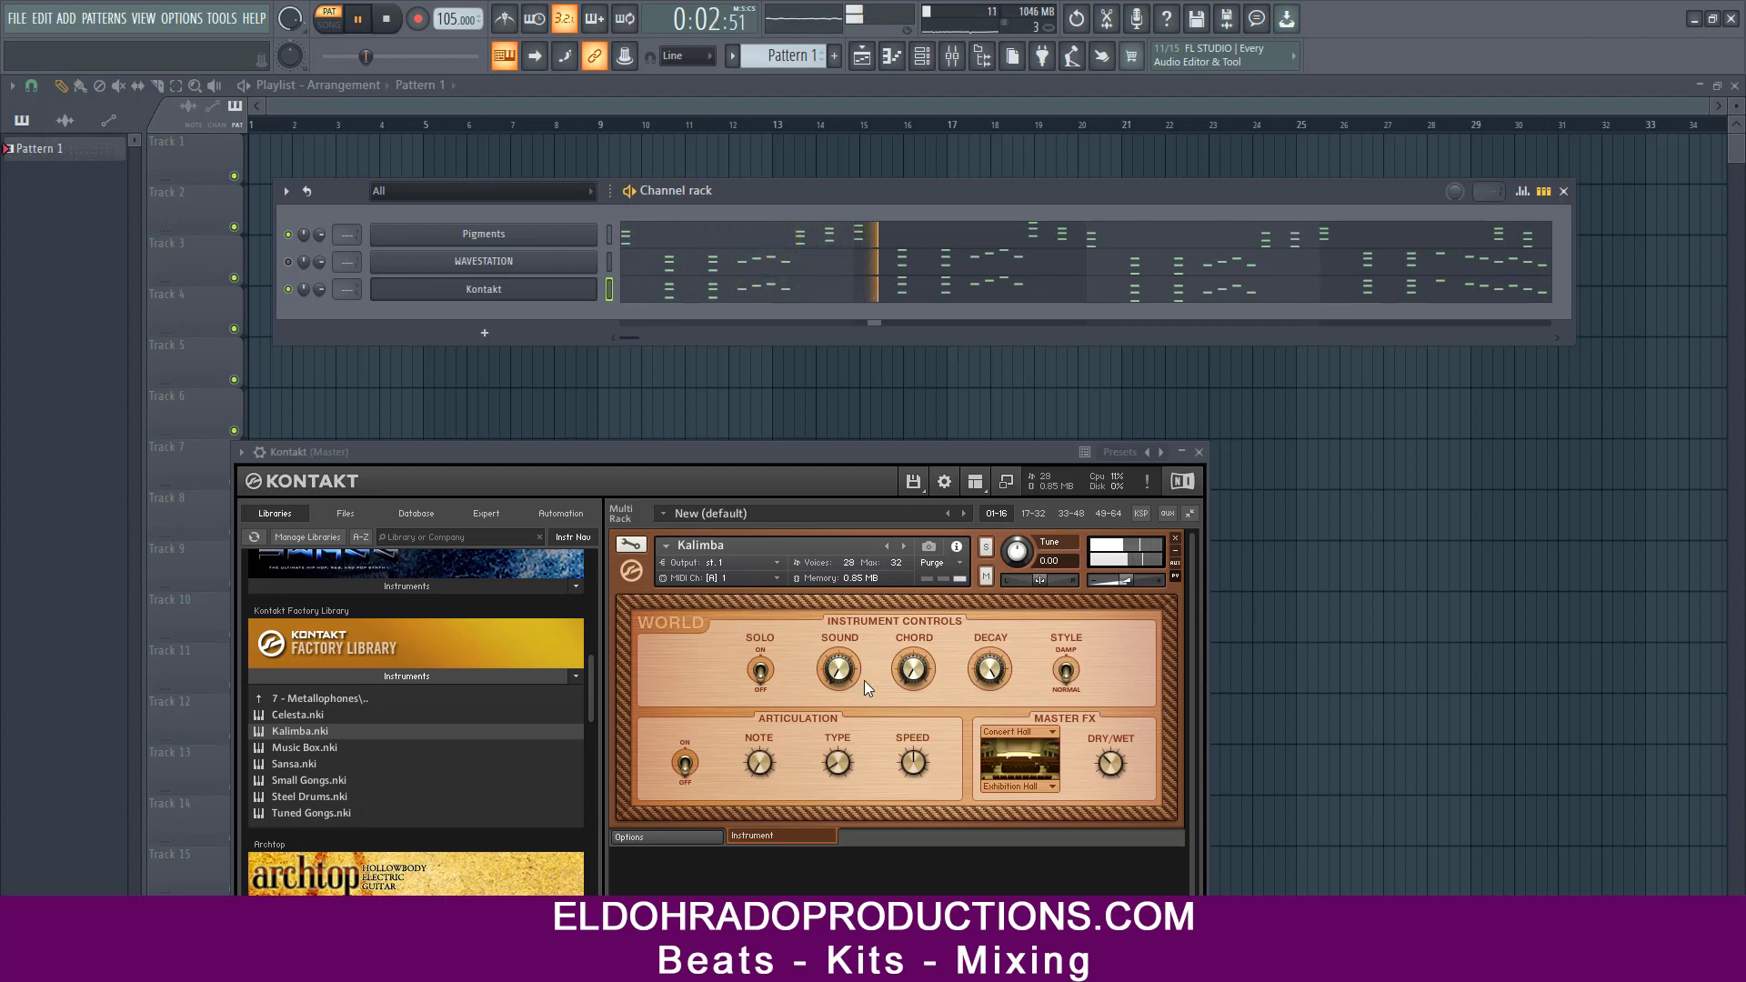
left_click_drag(1109, 766, 1106, 800)
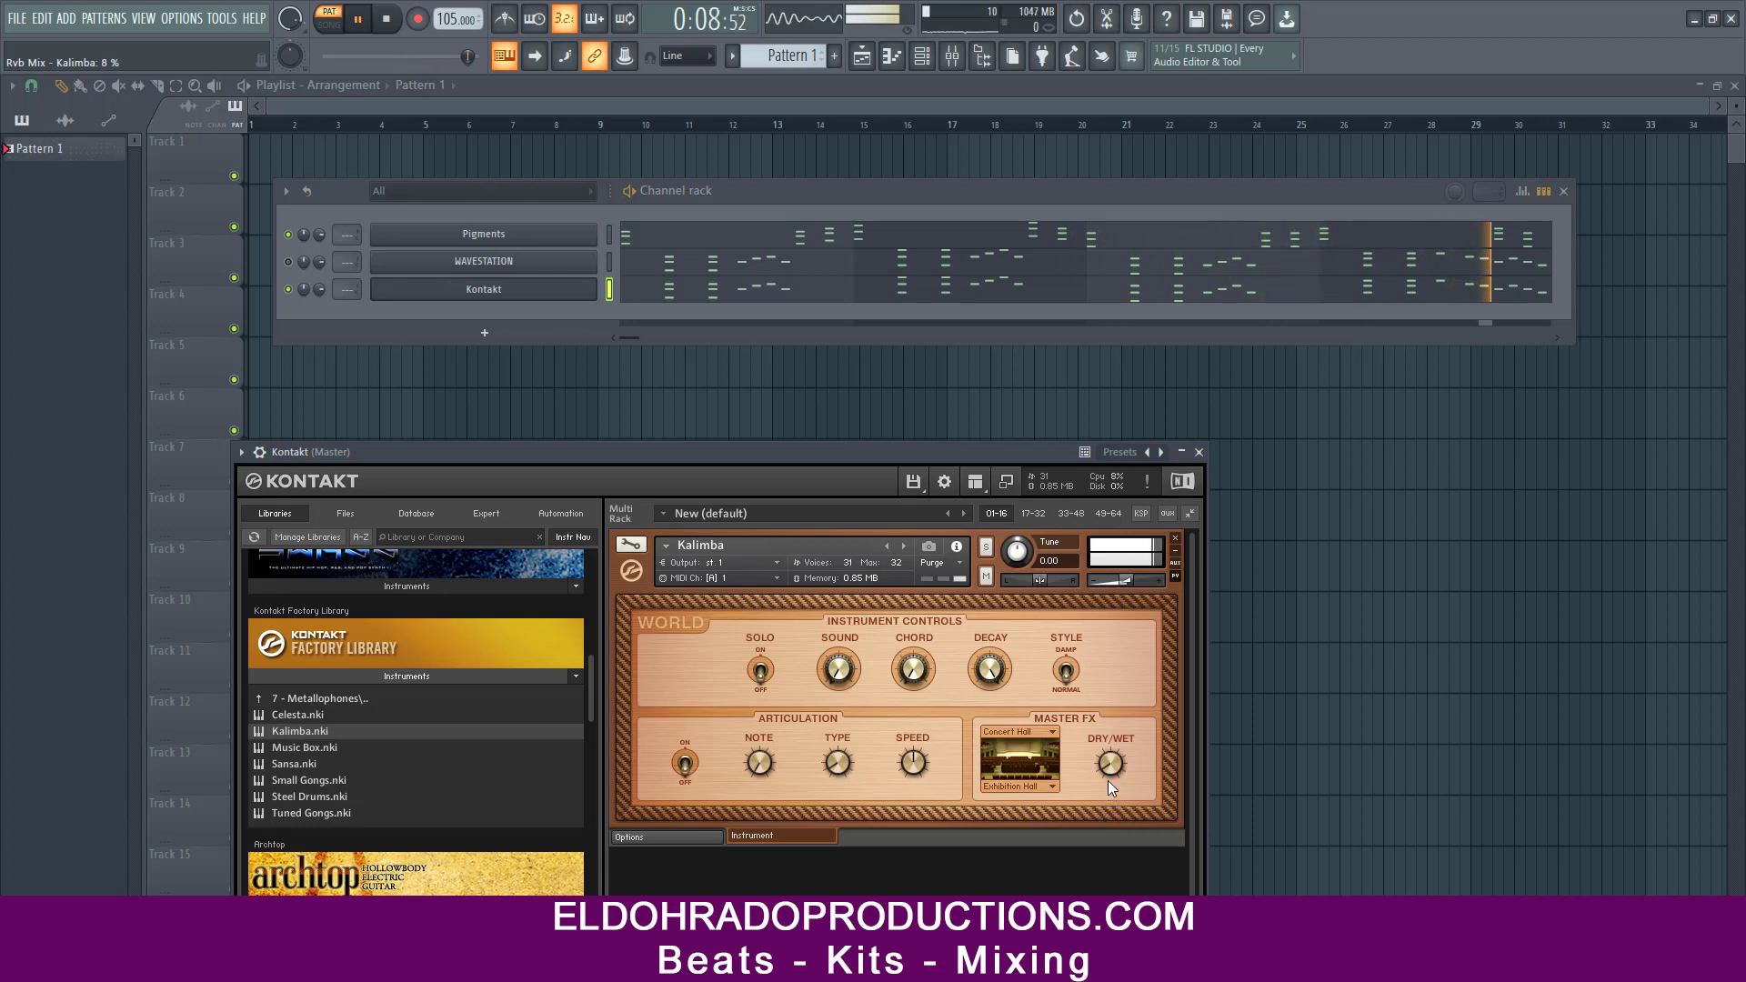
left_click_drag(1127, 695, 1122, 726)
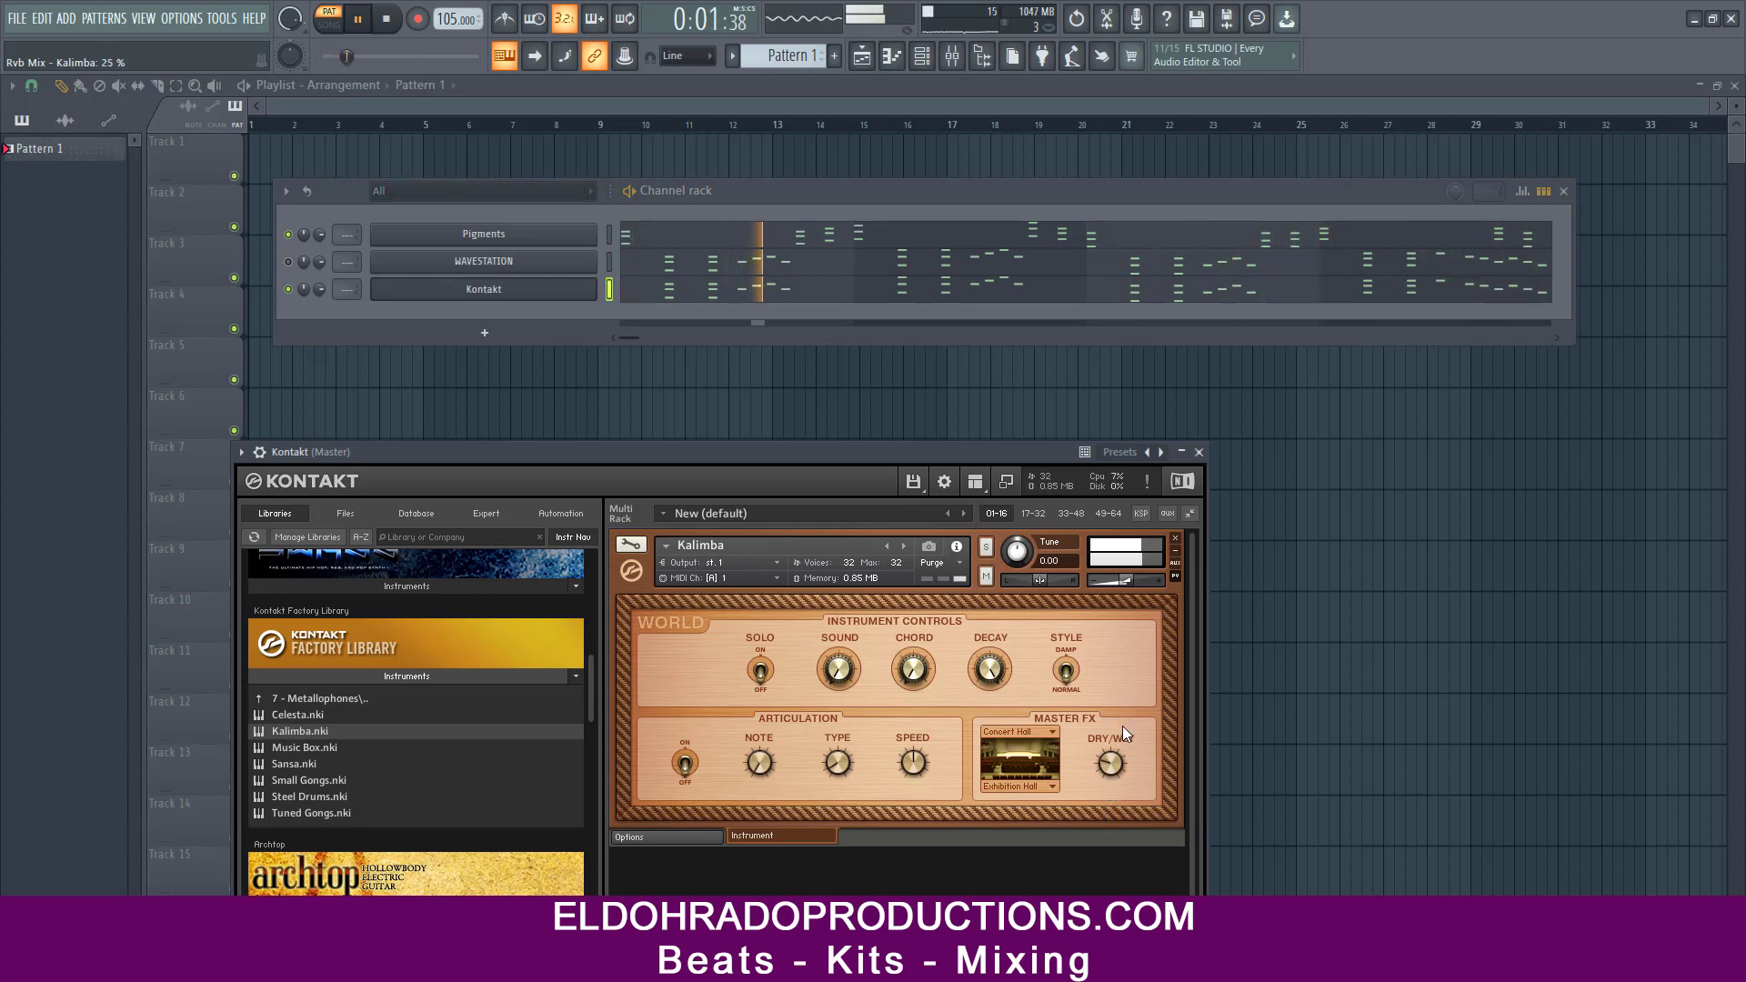
- Shorten the Kalimba's decay, raise its Sound control, leave Chord off, and set the reverb mix to 32%
left_click_drag(987, 674, 977, 706)
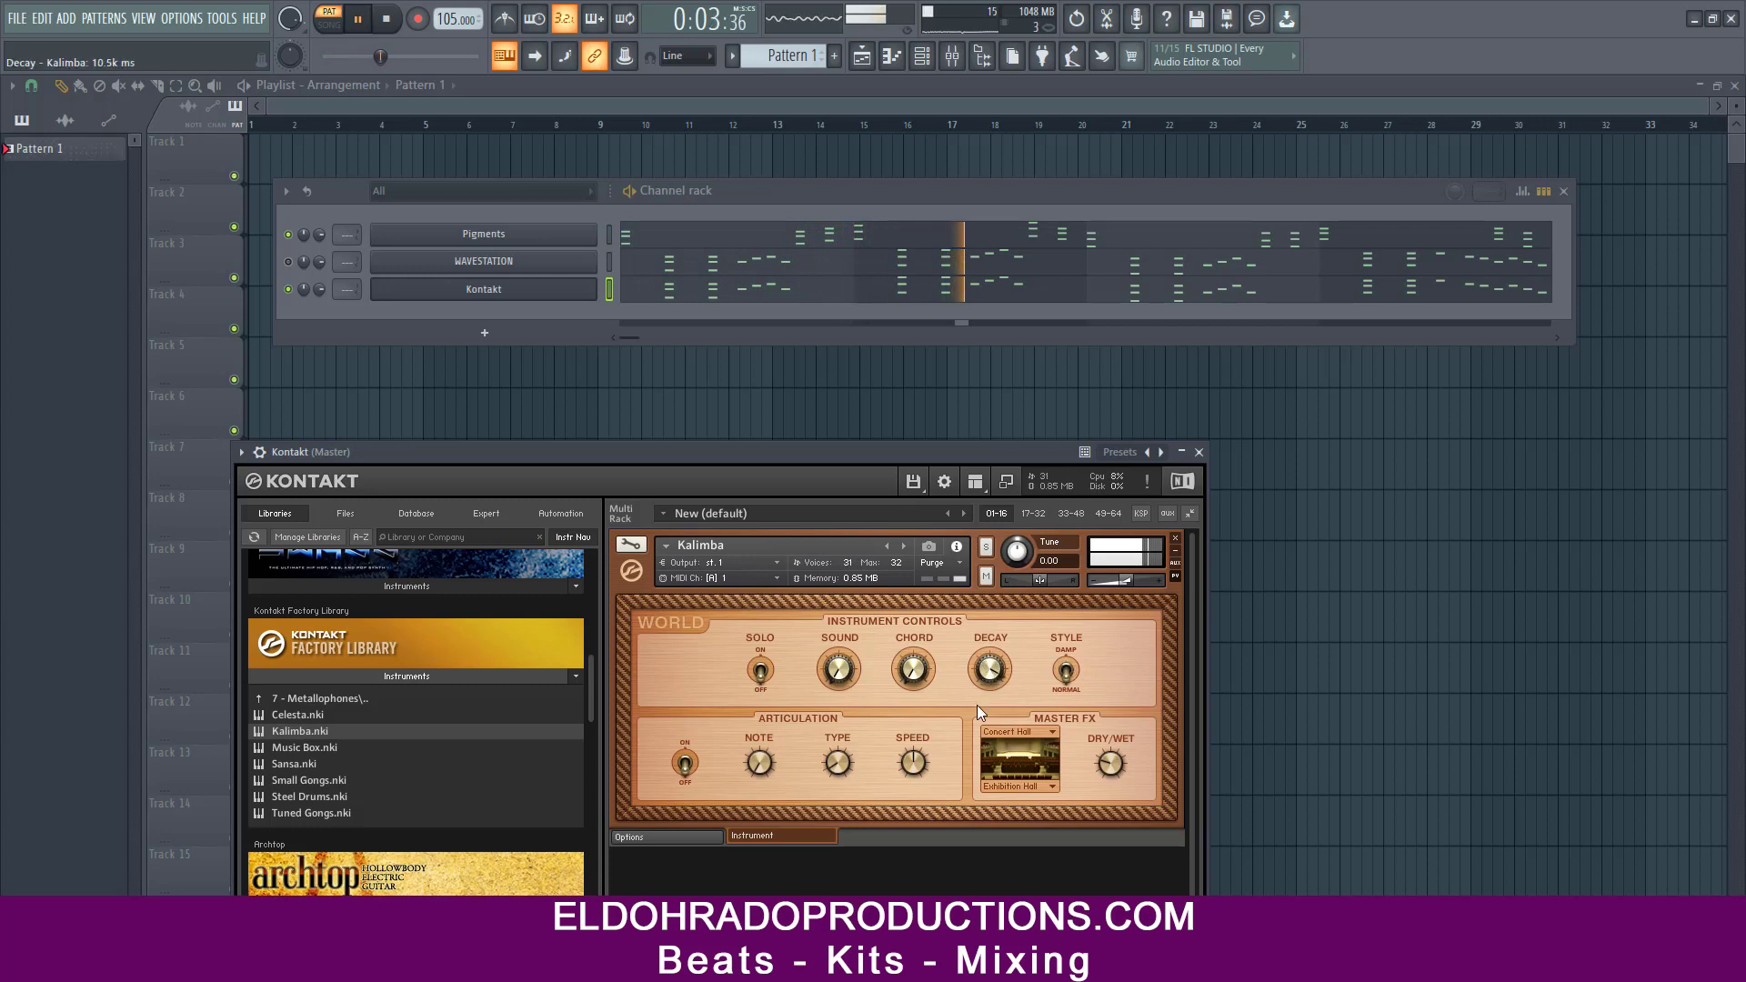
mouse_move(976, 782)
left_mouse_down()
mouse_move(976, 802)
mouse_move(990, 652)
mouse_move(989, 676)
left_mouse_up()
mouse_move(833, 684)
left_mouse_down()
mouse_move(874, 624)
mouse_move(851, 681)
left_mouse_up()
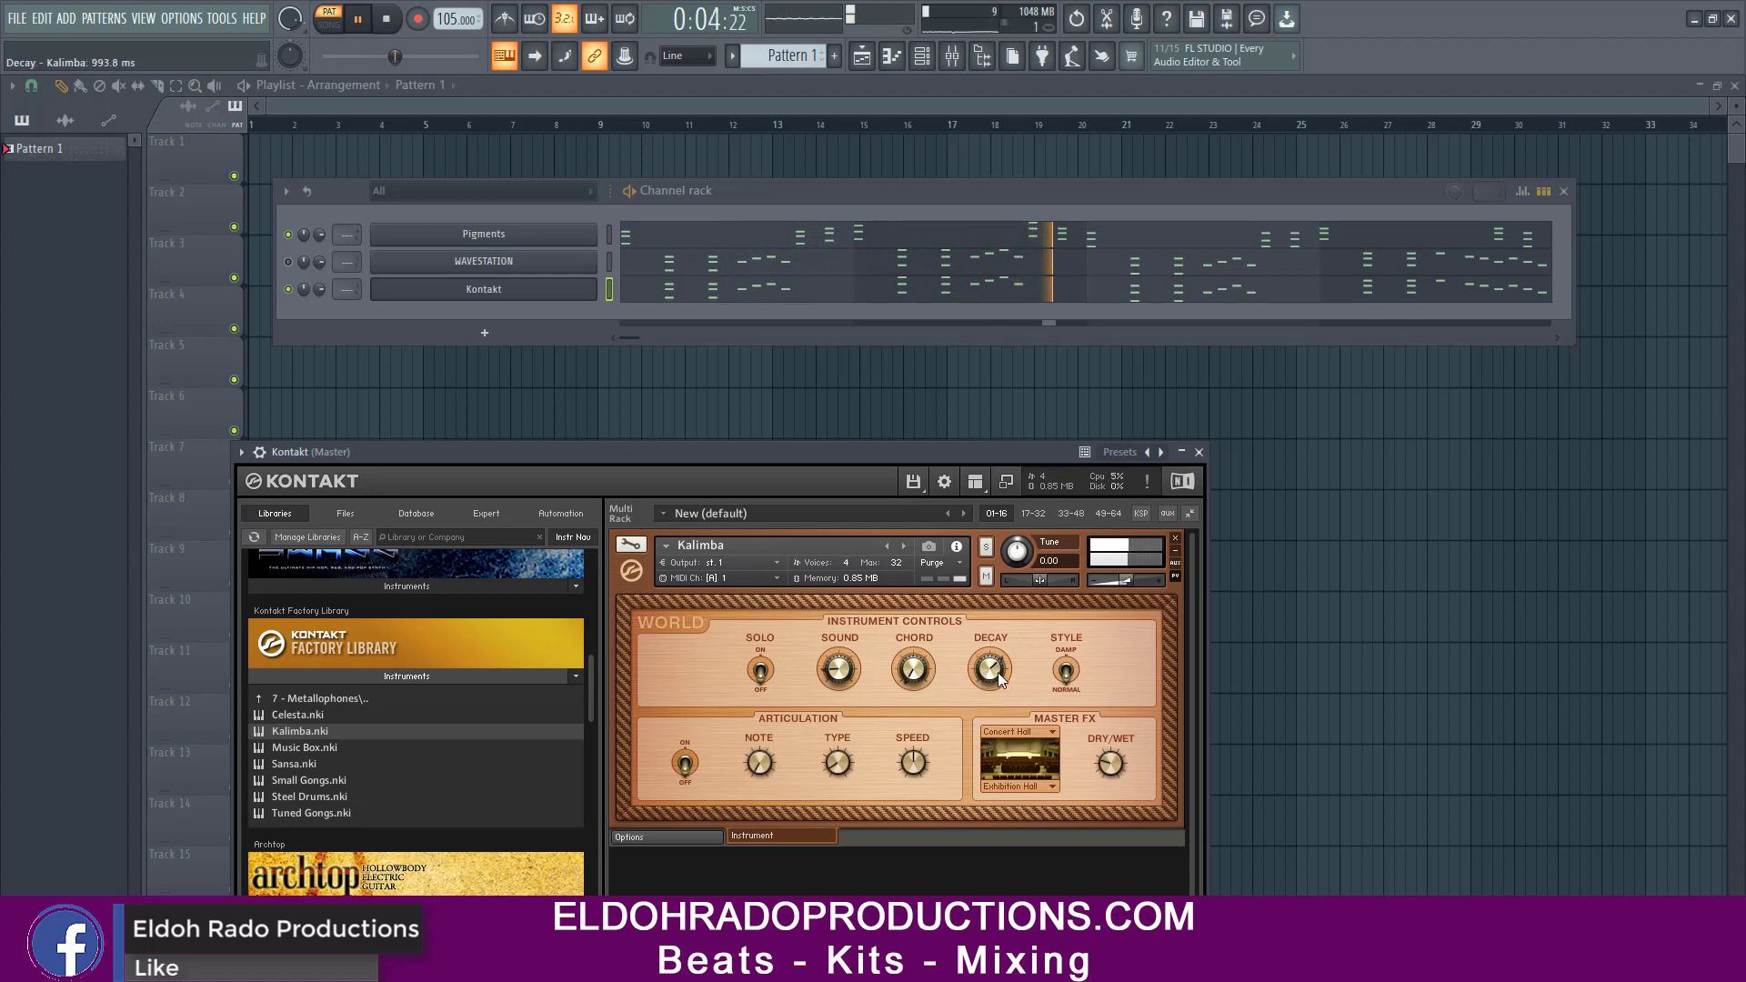
mouse_move(907, 679)
left_mouse_down()
mouse_move(920, 647)
mouse_move(914, 722)
left_mouse_up()
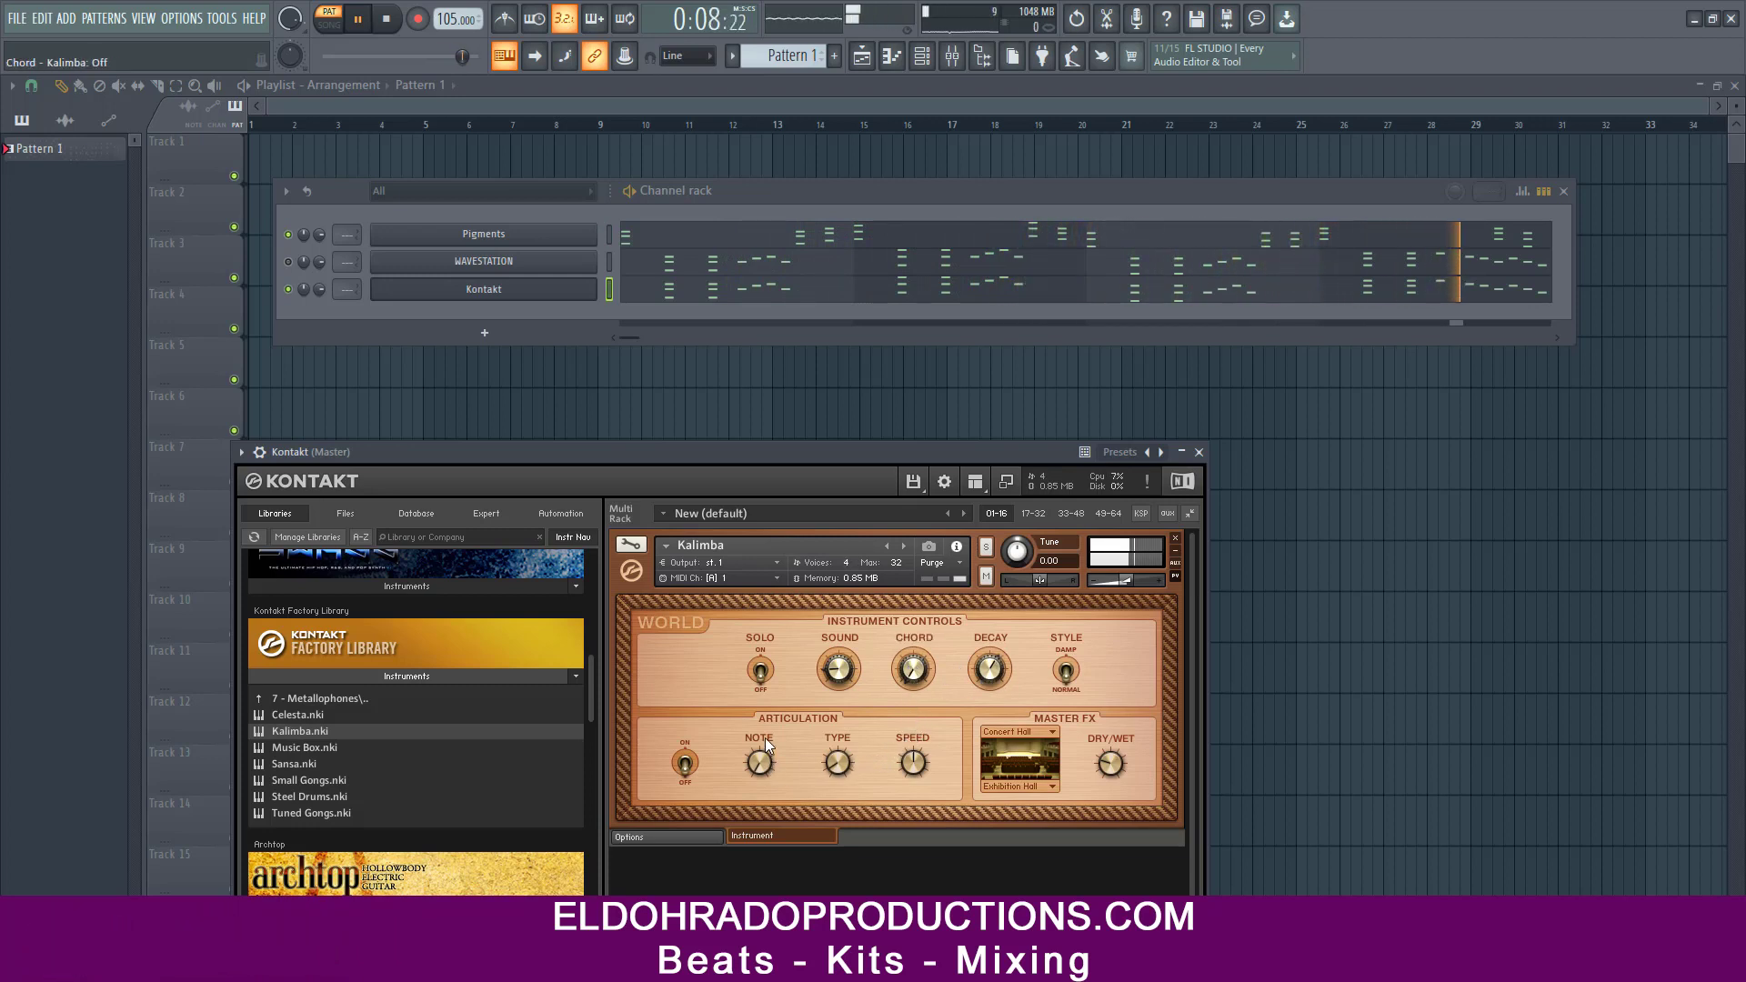
left_click(1110, 760)
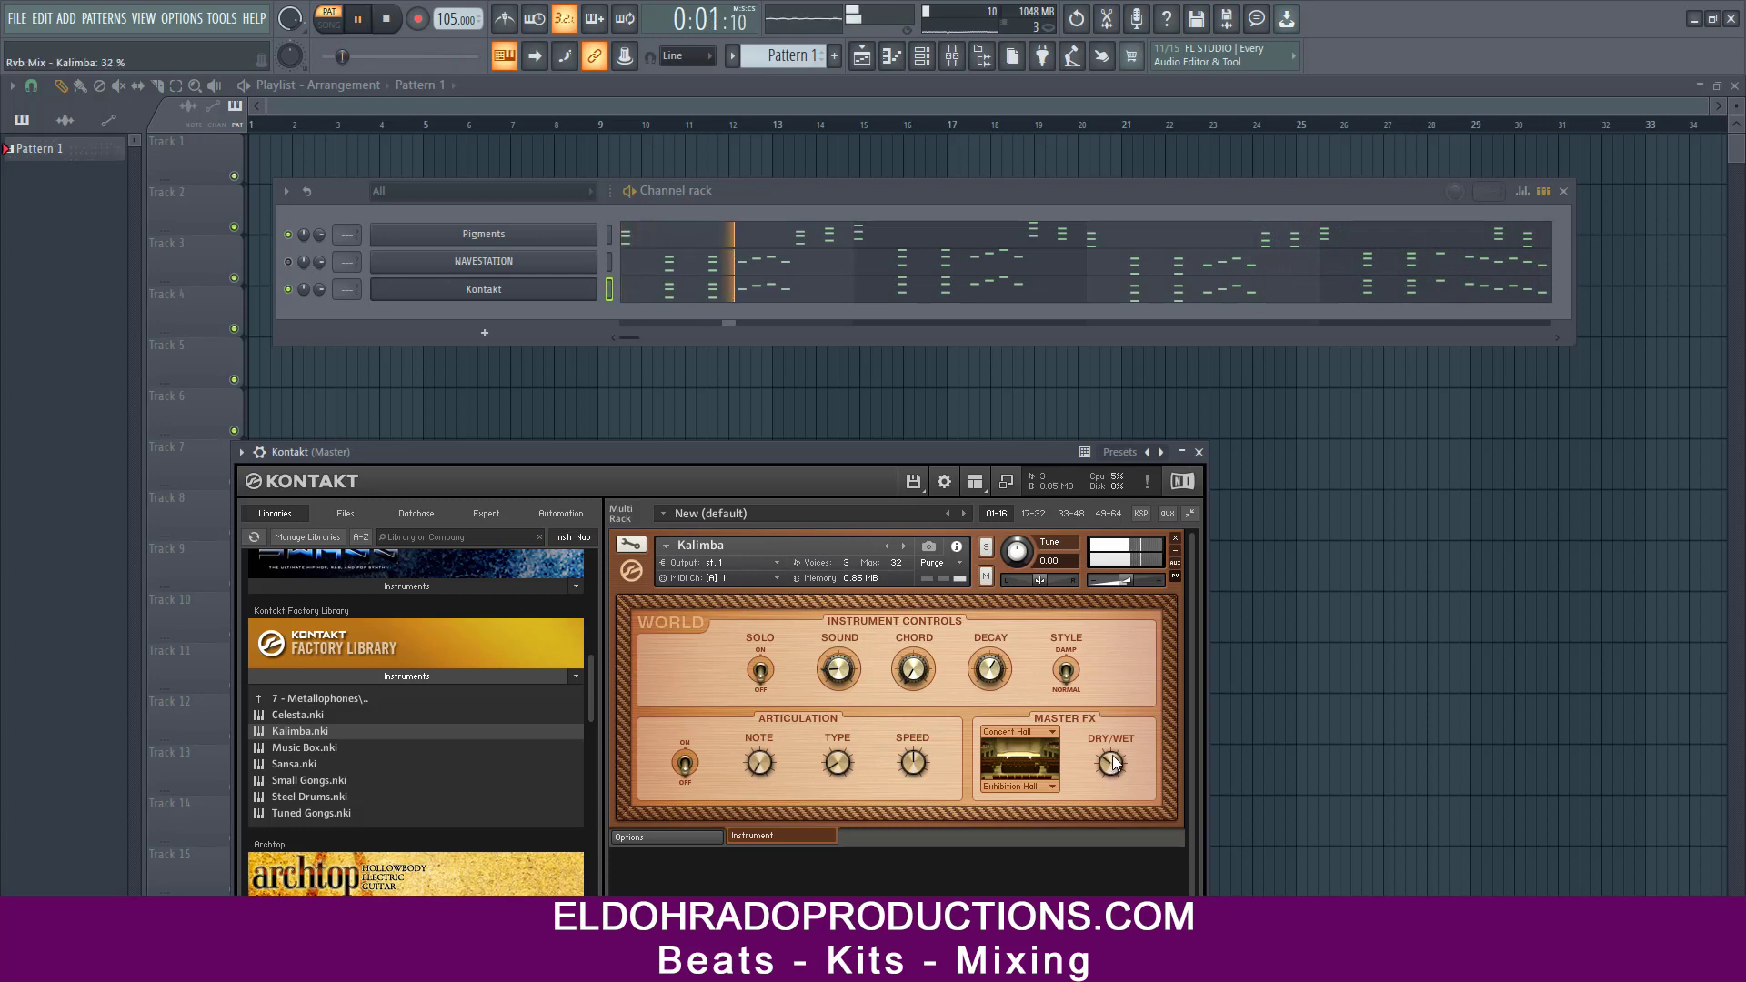
left_click(685, 764)
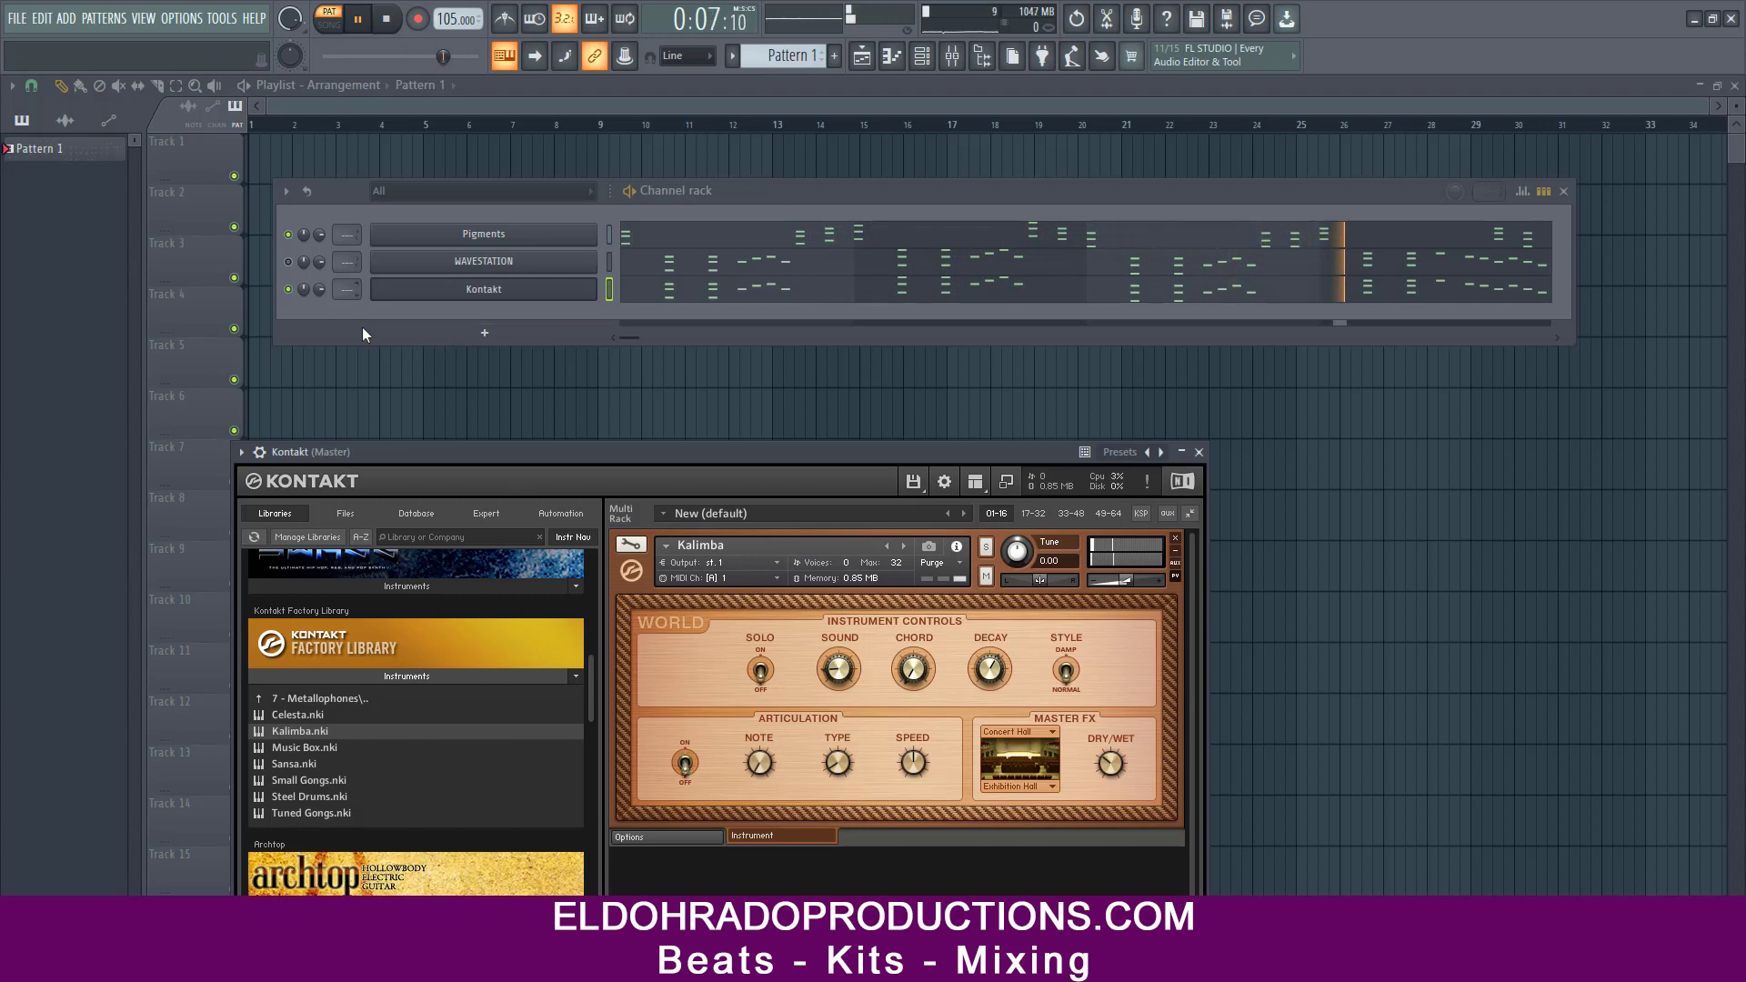
- Unmute WAVESTATION, toggle the Kontakt channel's mute to compare the two layers, and lower the WAVESTATION channel volume
left_click(288, 262)
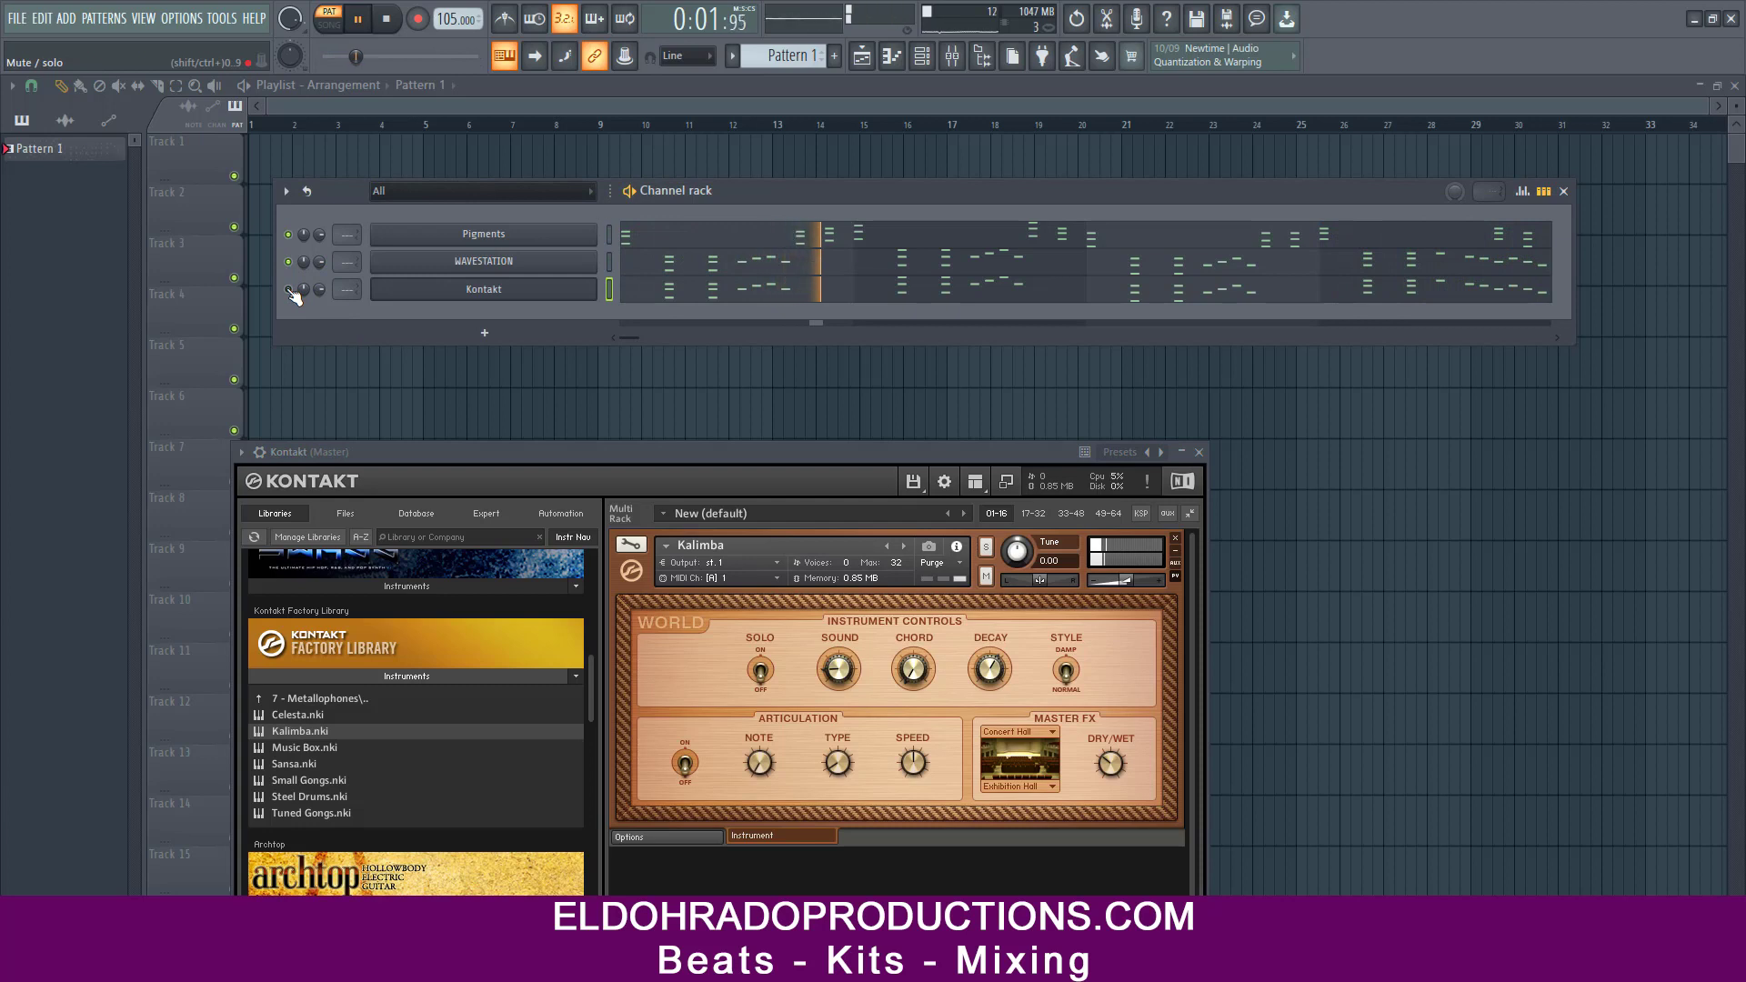
left_click(289, 290)
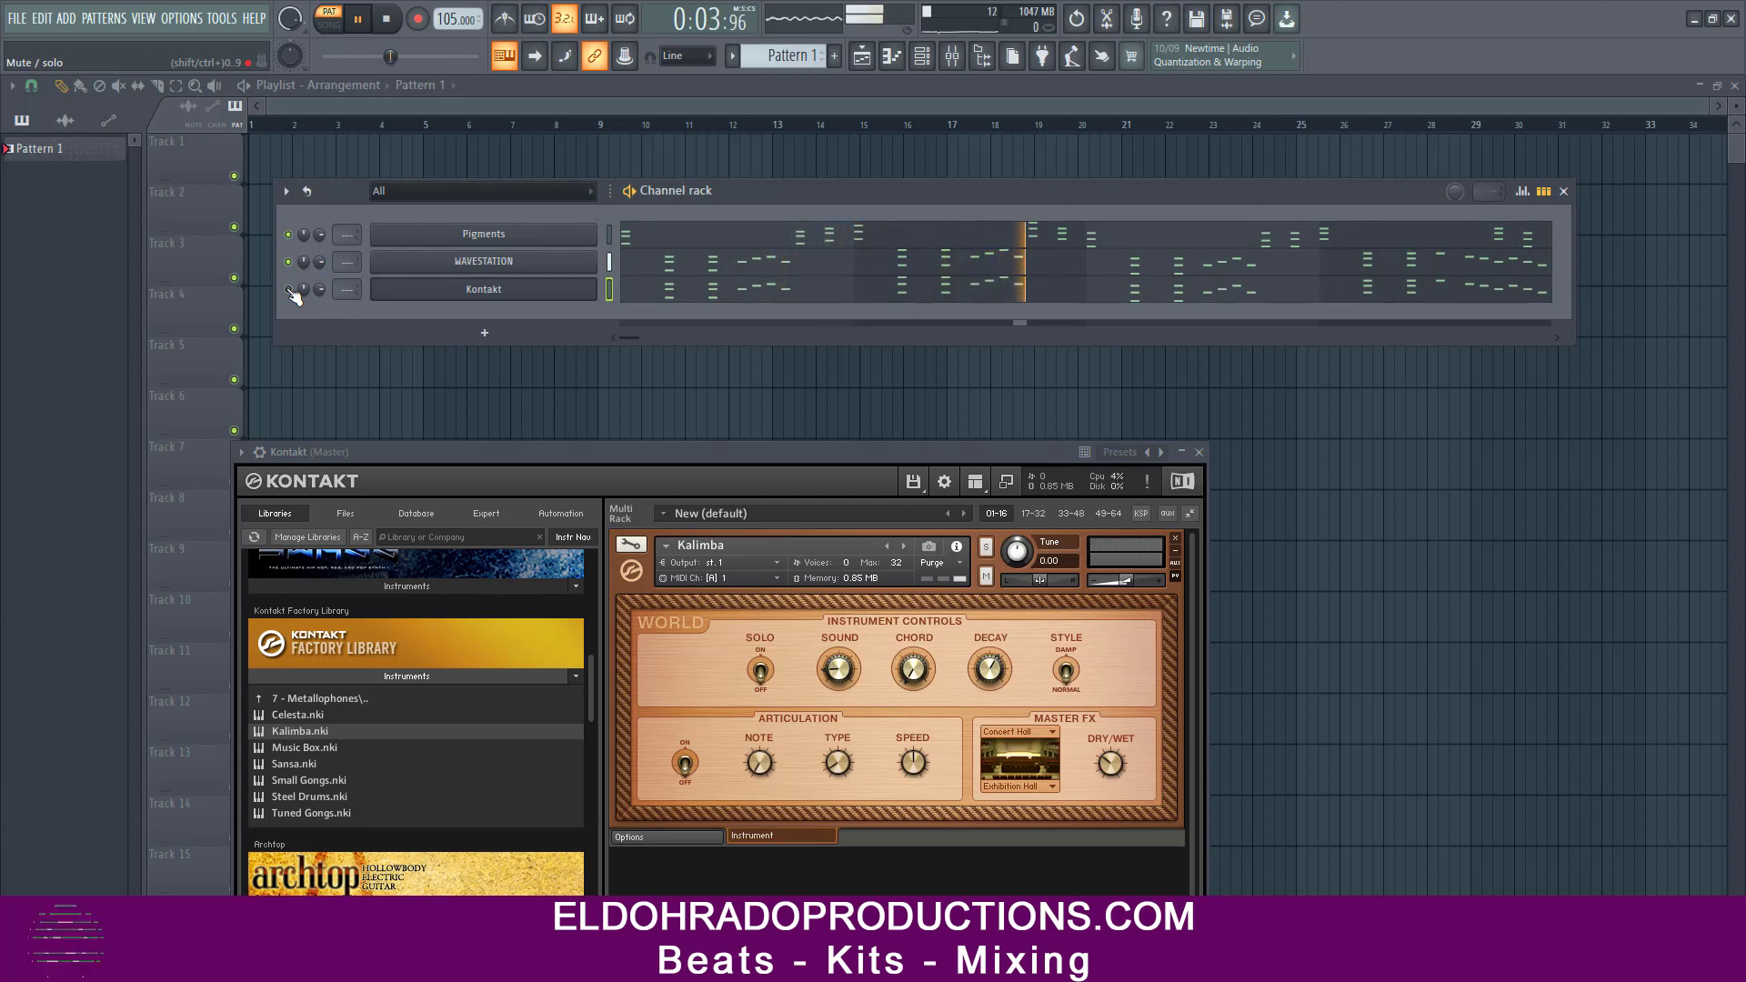
left_click_drag(319, 262, 320, 281)
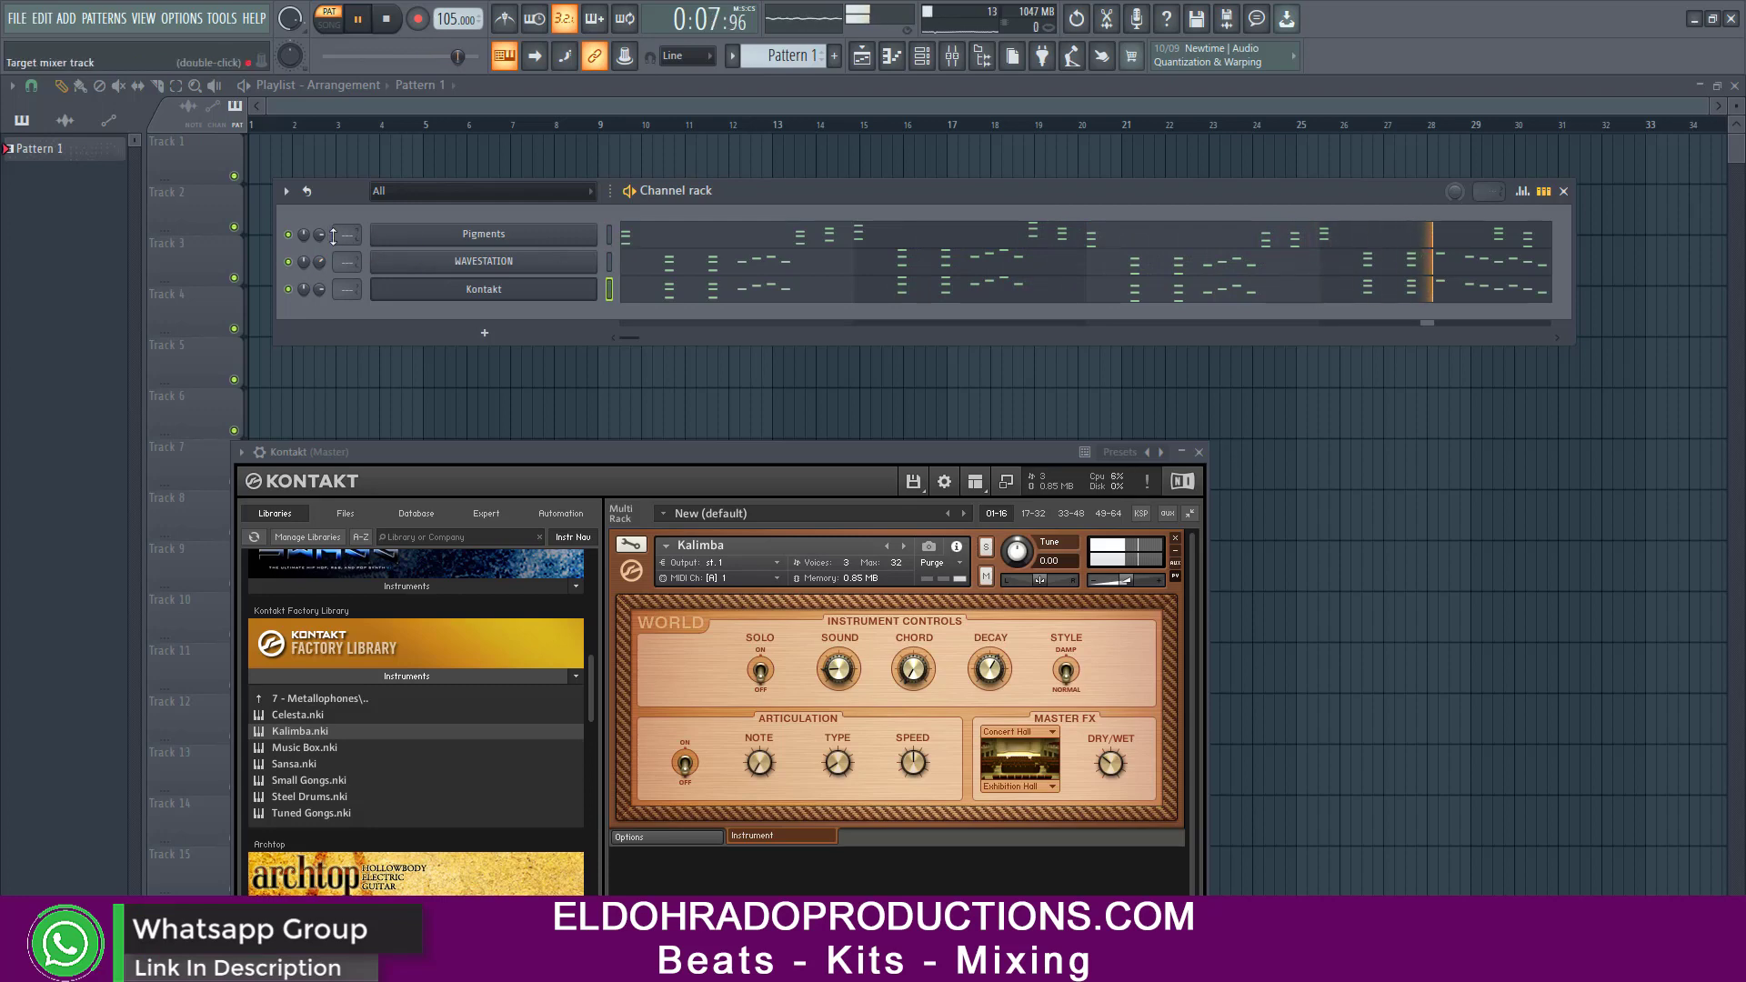
- Check the preset loaded in Pigments and rename its channel to Pluck Sora
left_click(497, 238)
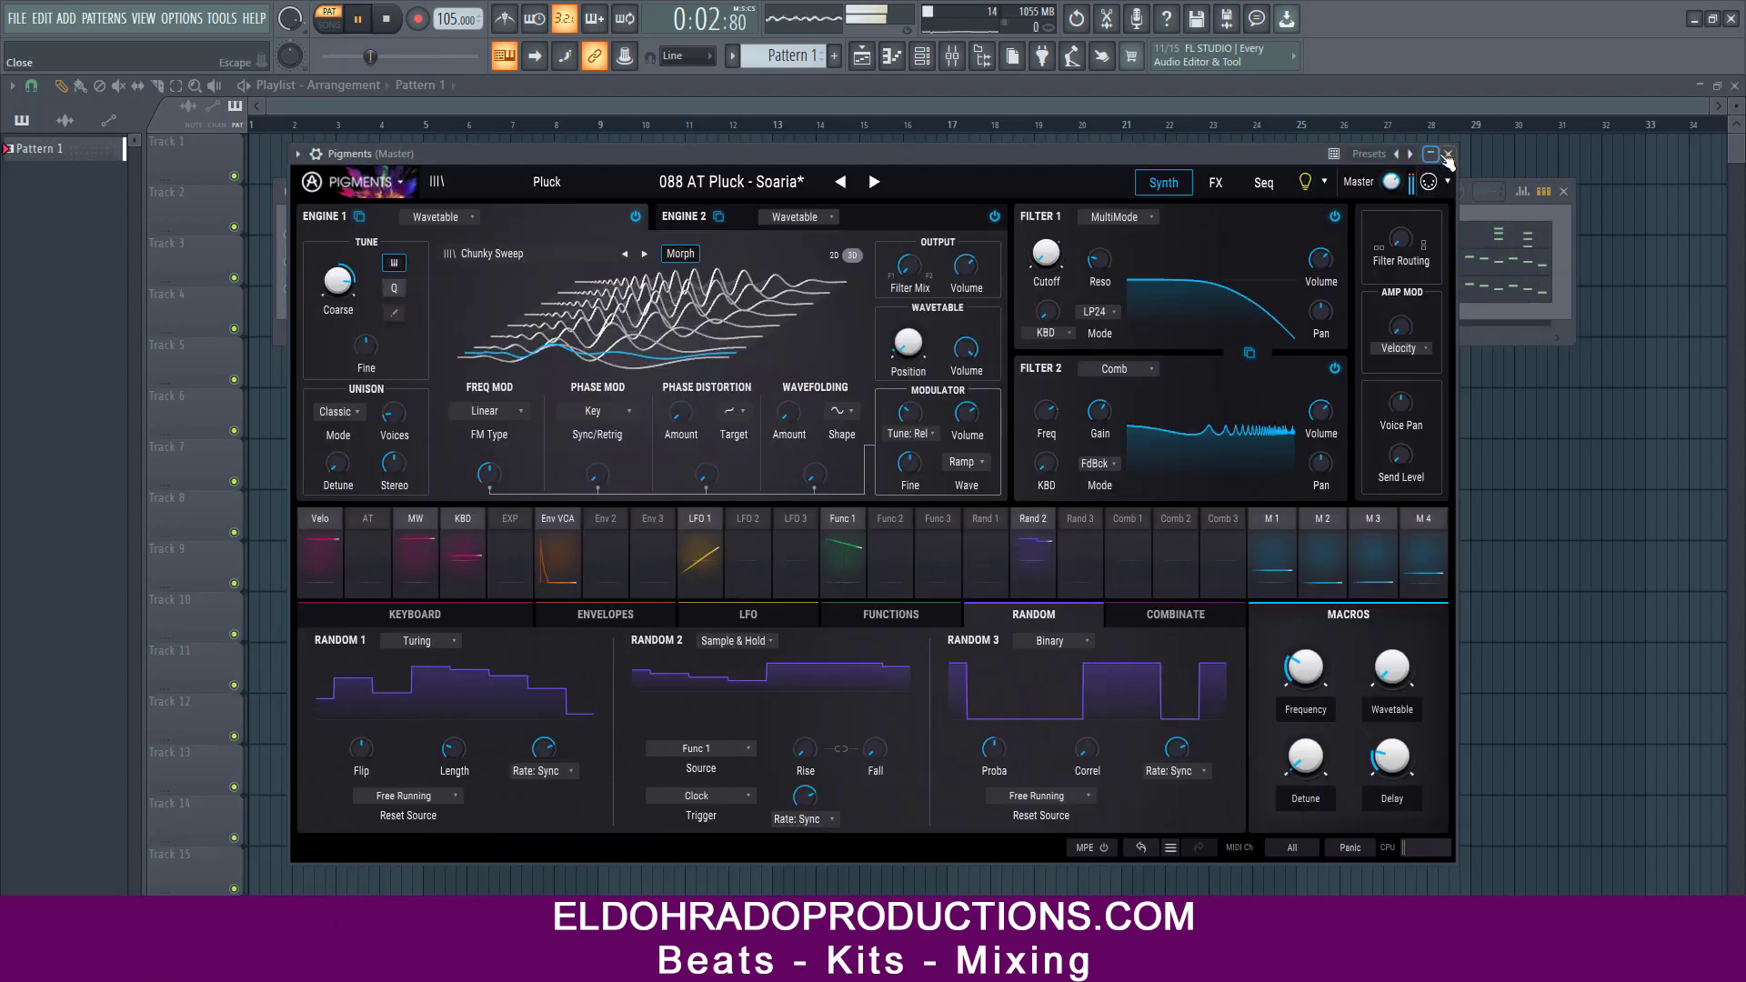
left_click(1447, 154)
right_click(540, 237)
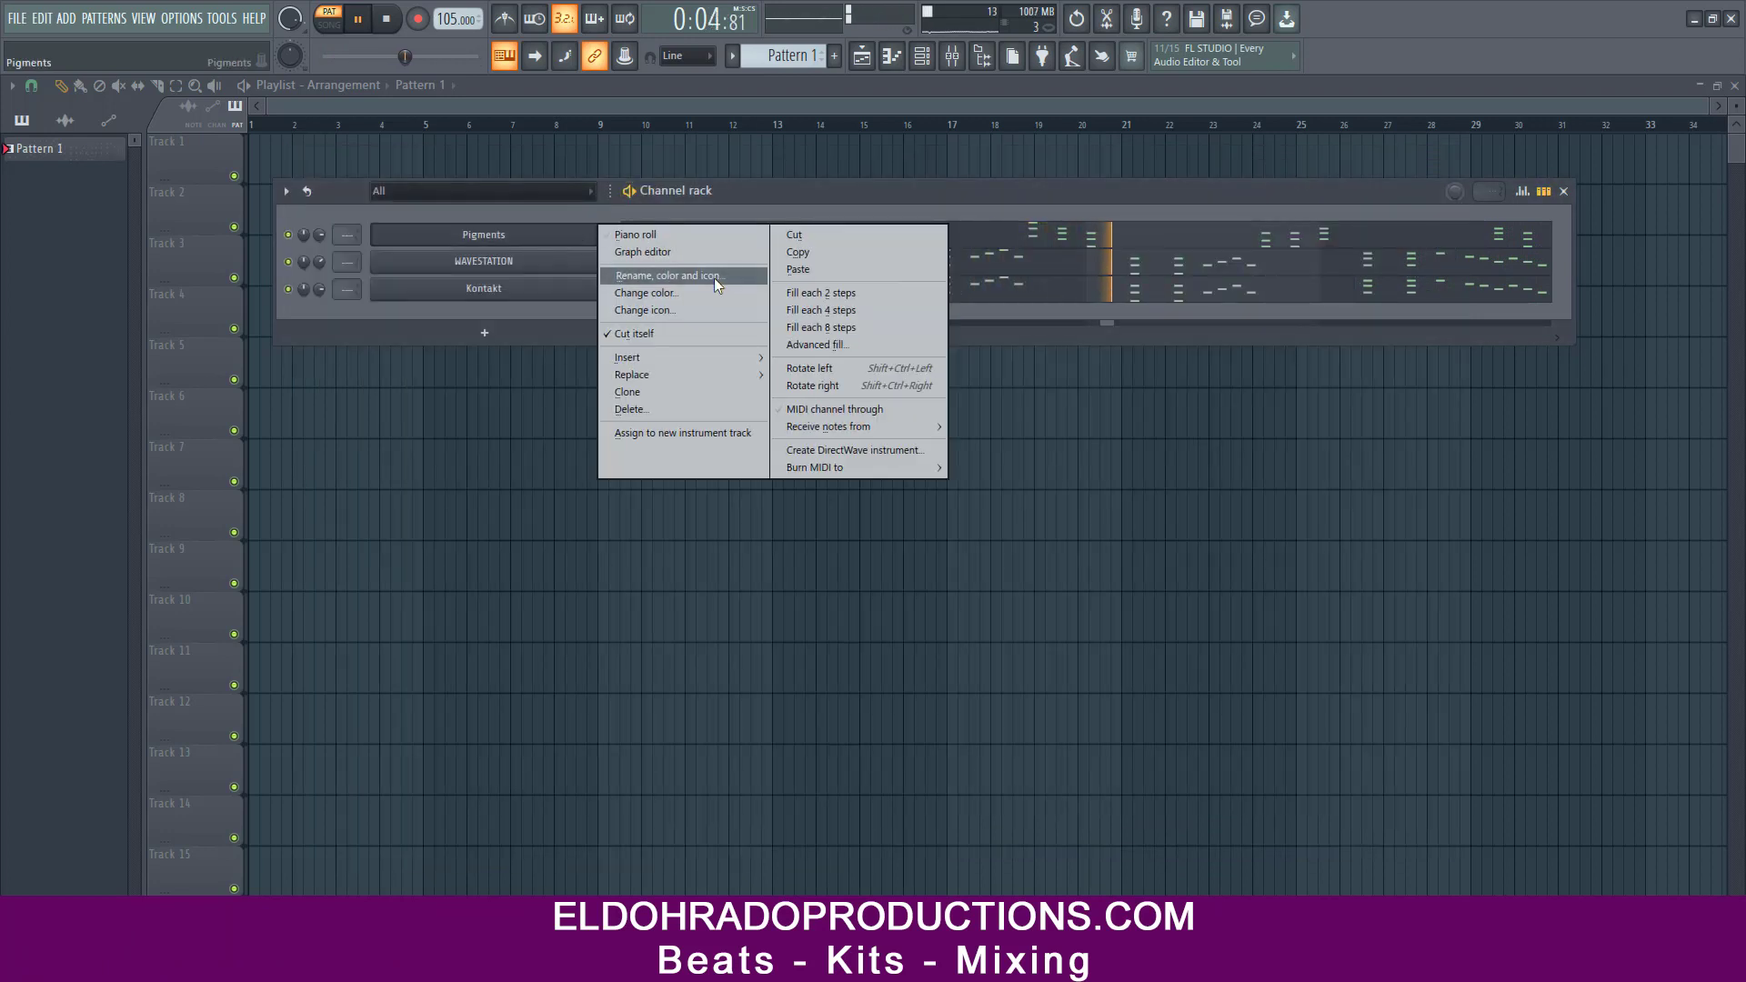
left_click(713, 276)
type("Pluck Sora")
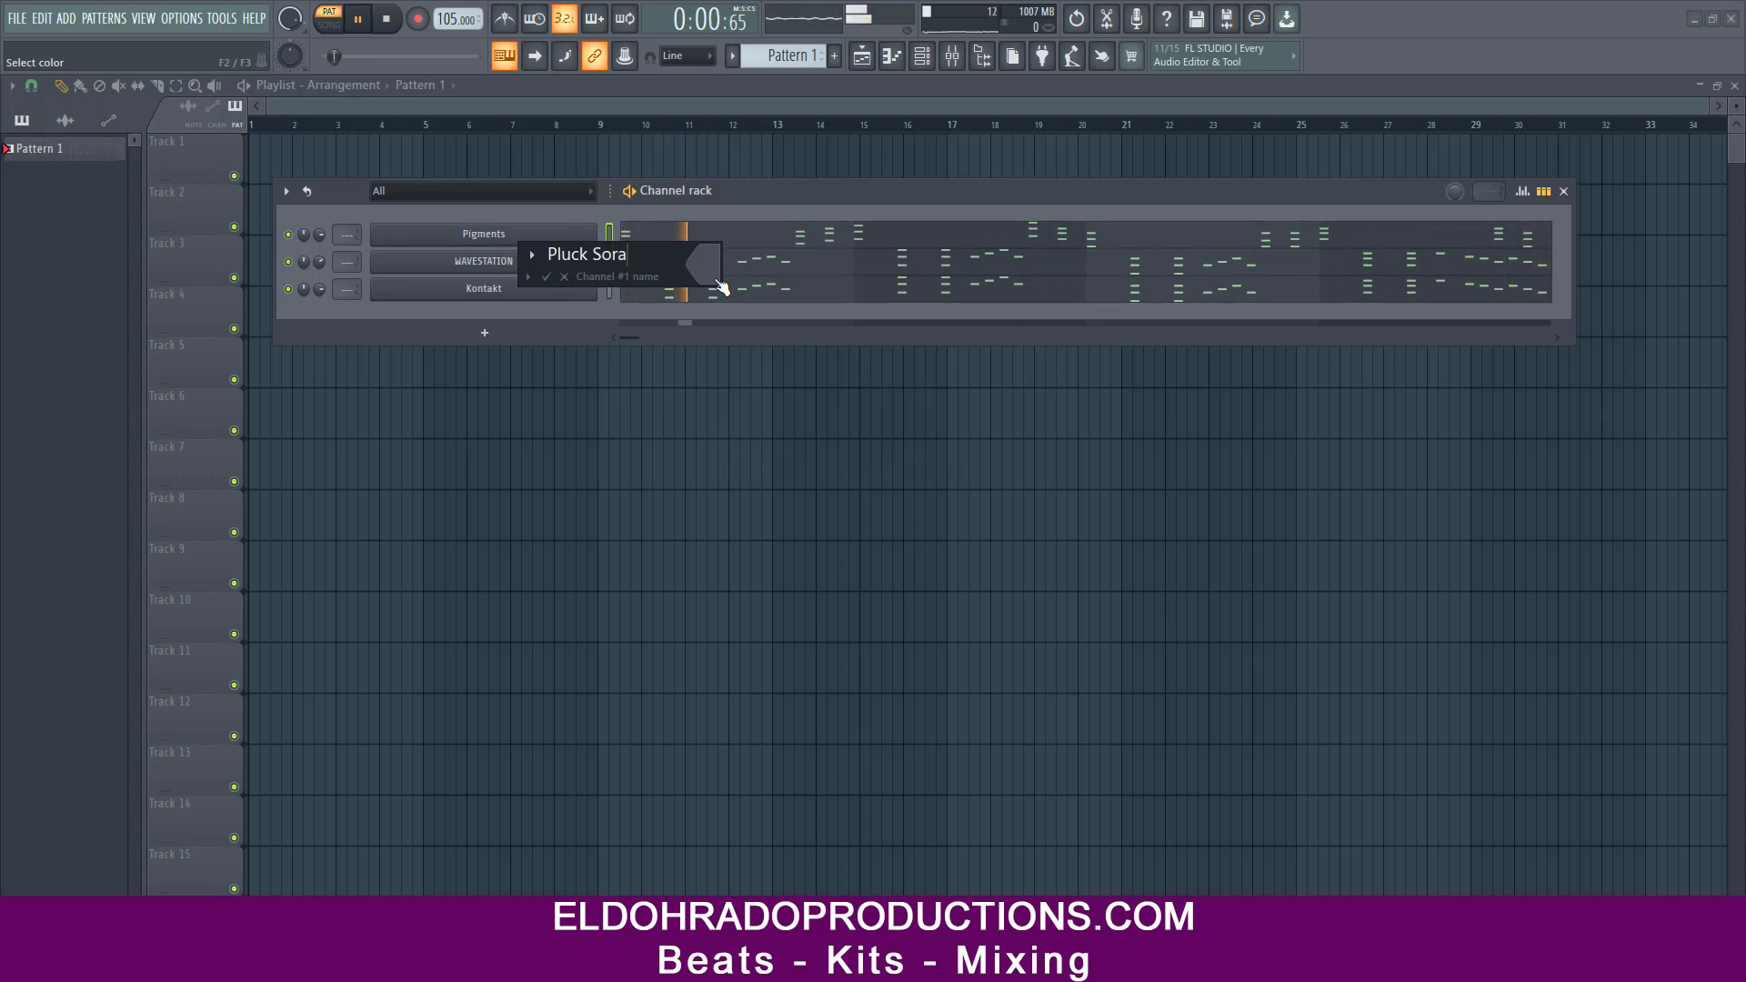
key("Return")
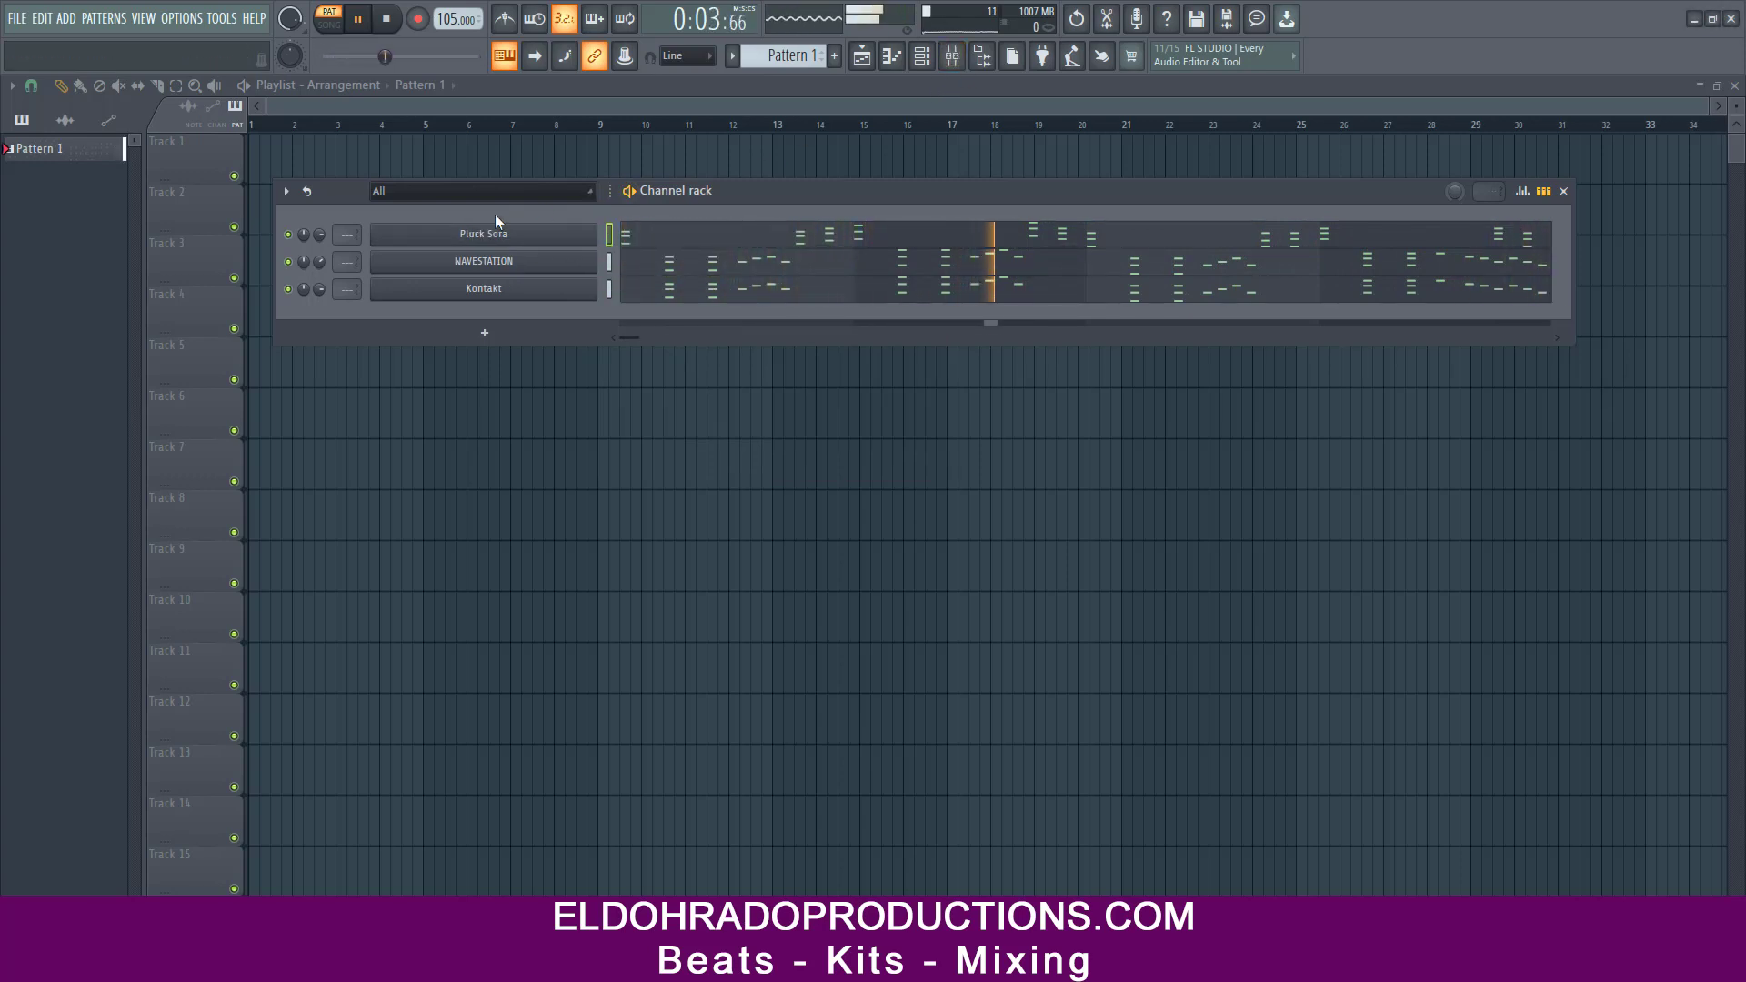
- Route the Pluck Sora channel to mixer Insert 1 and load Fruity parametric EQ 2 in effect slot 2
double_click(344, 235)
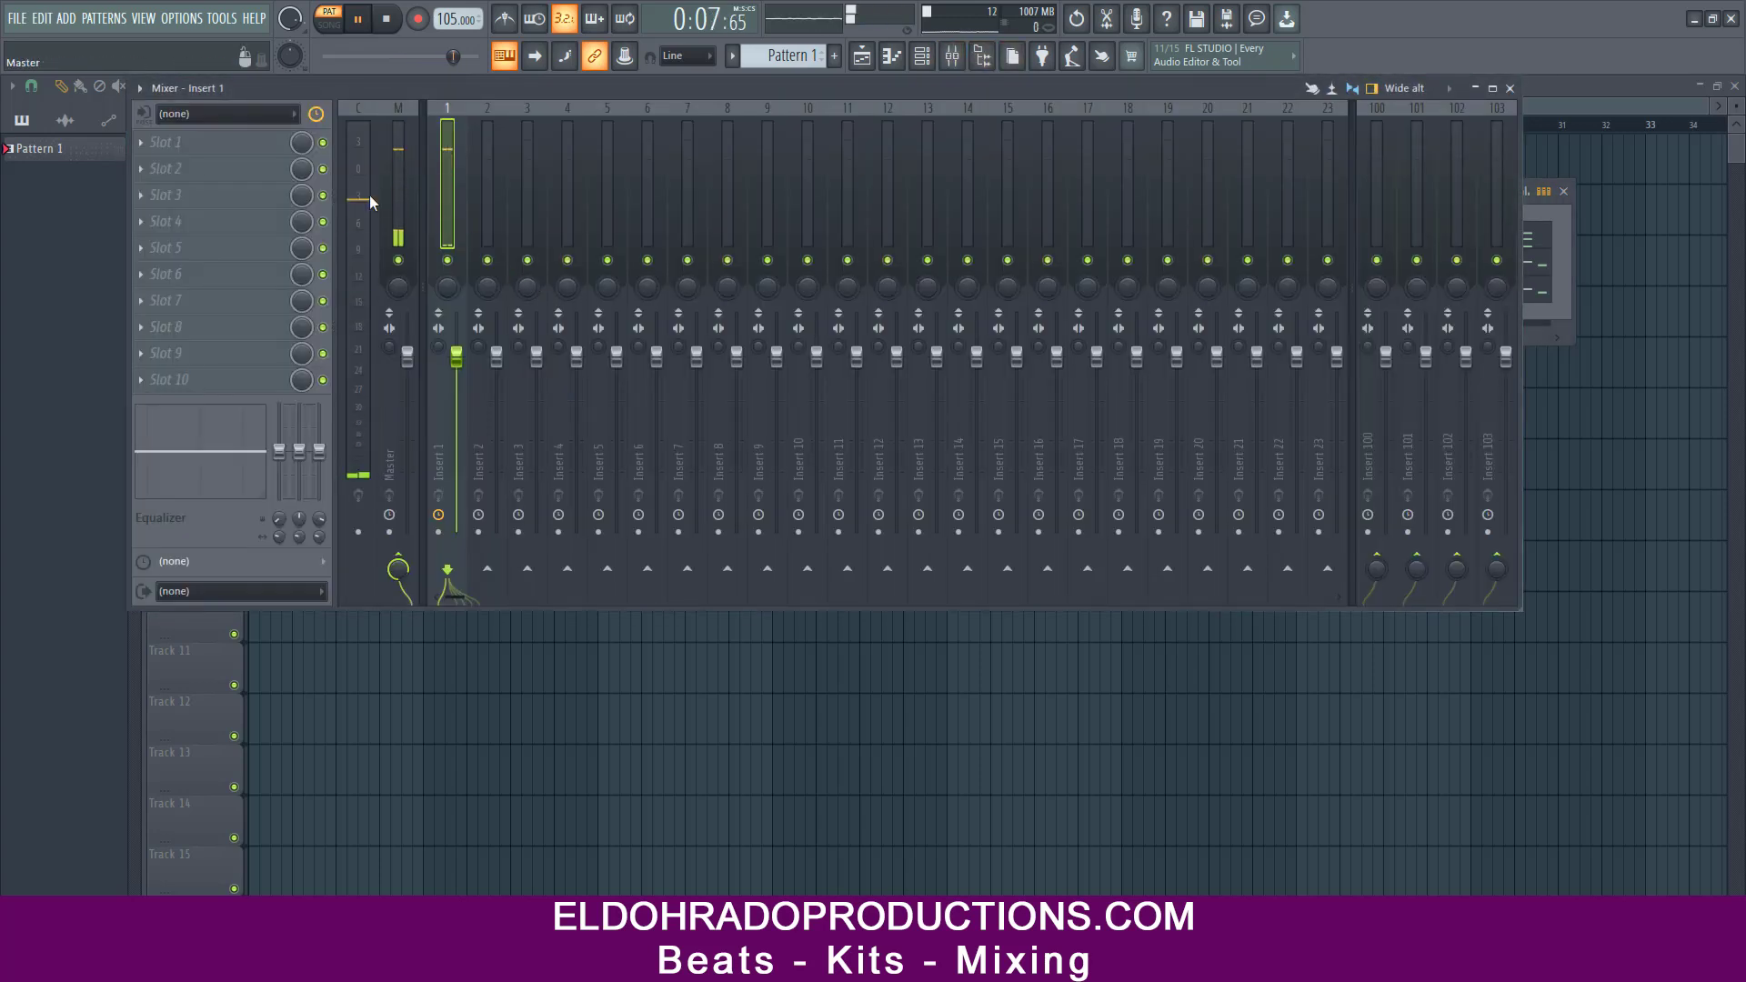
left_click(226, 171)
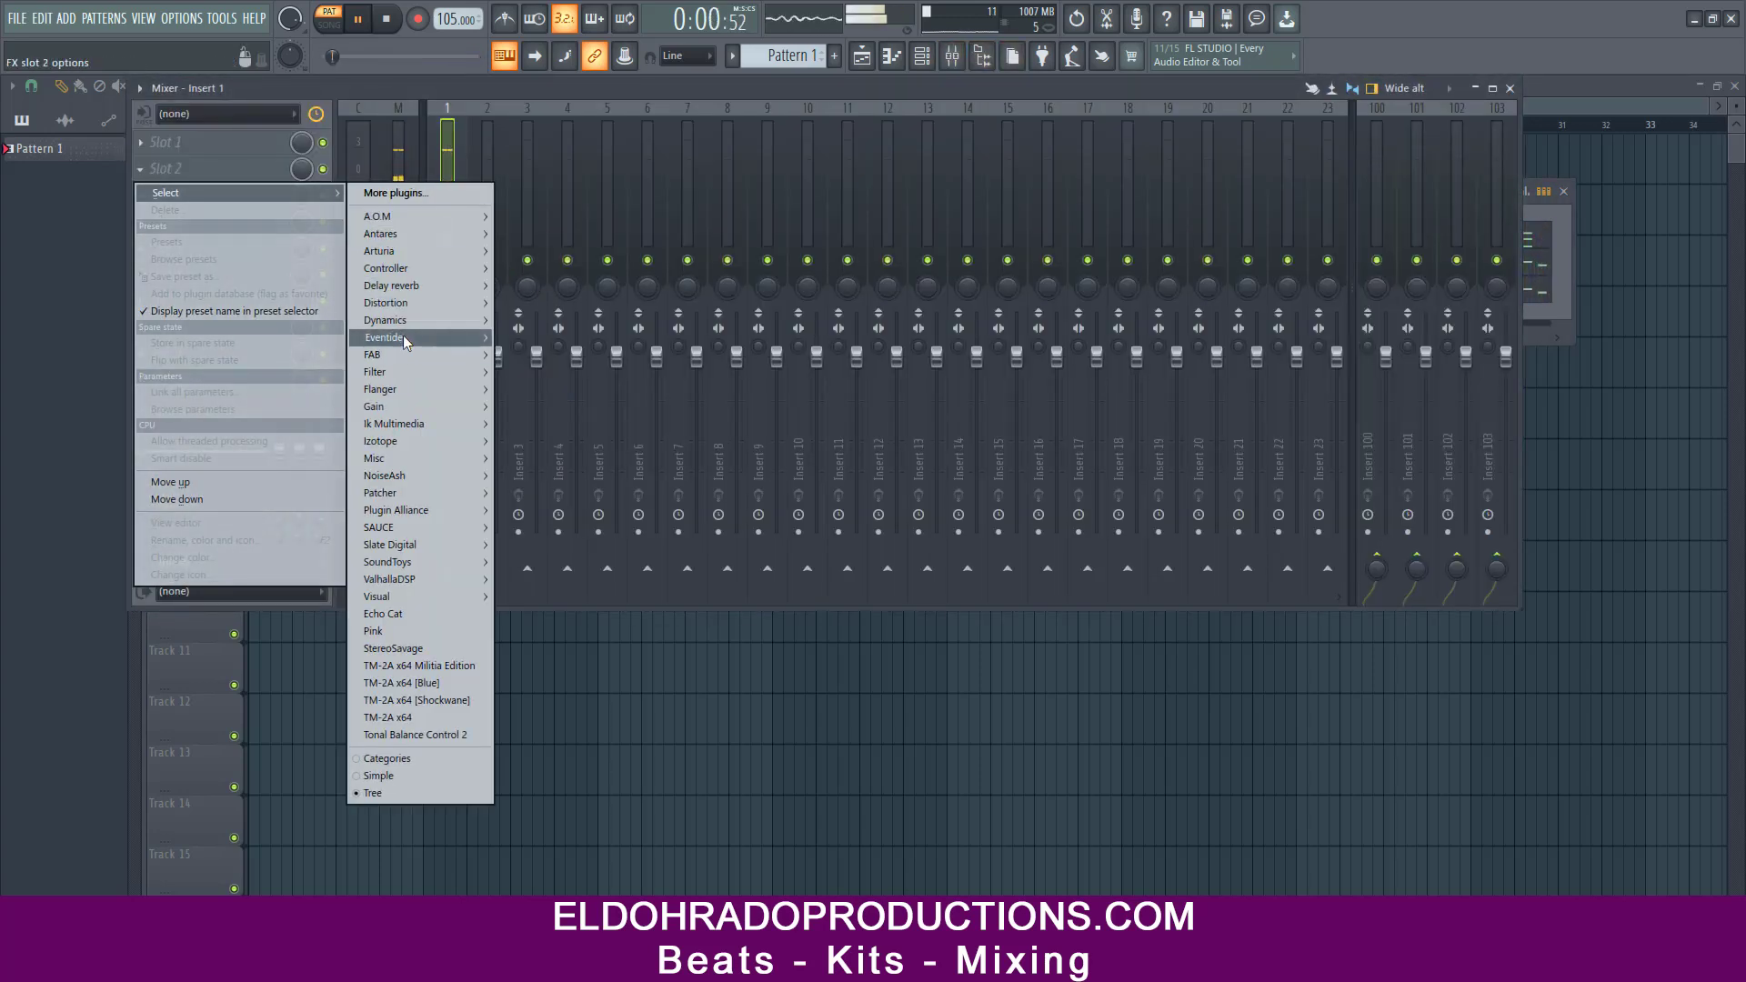
mouse_move(407, 370)
left_click(575, 438)
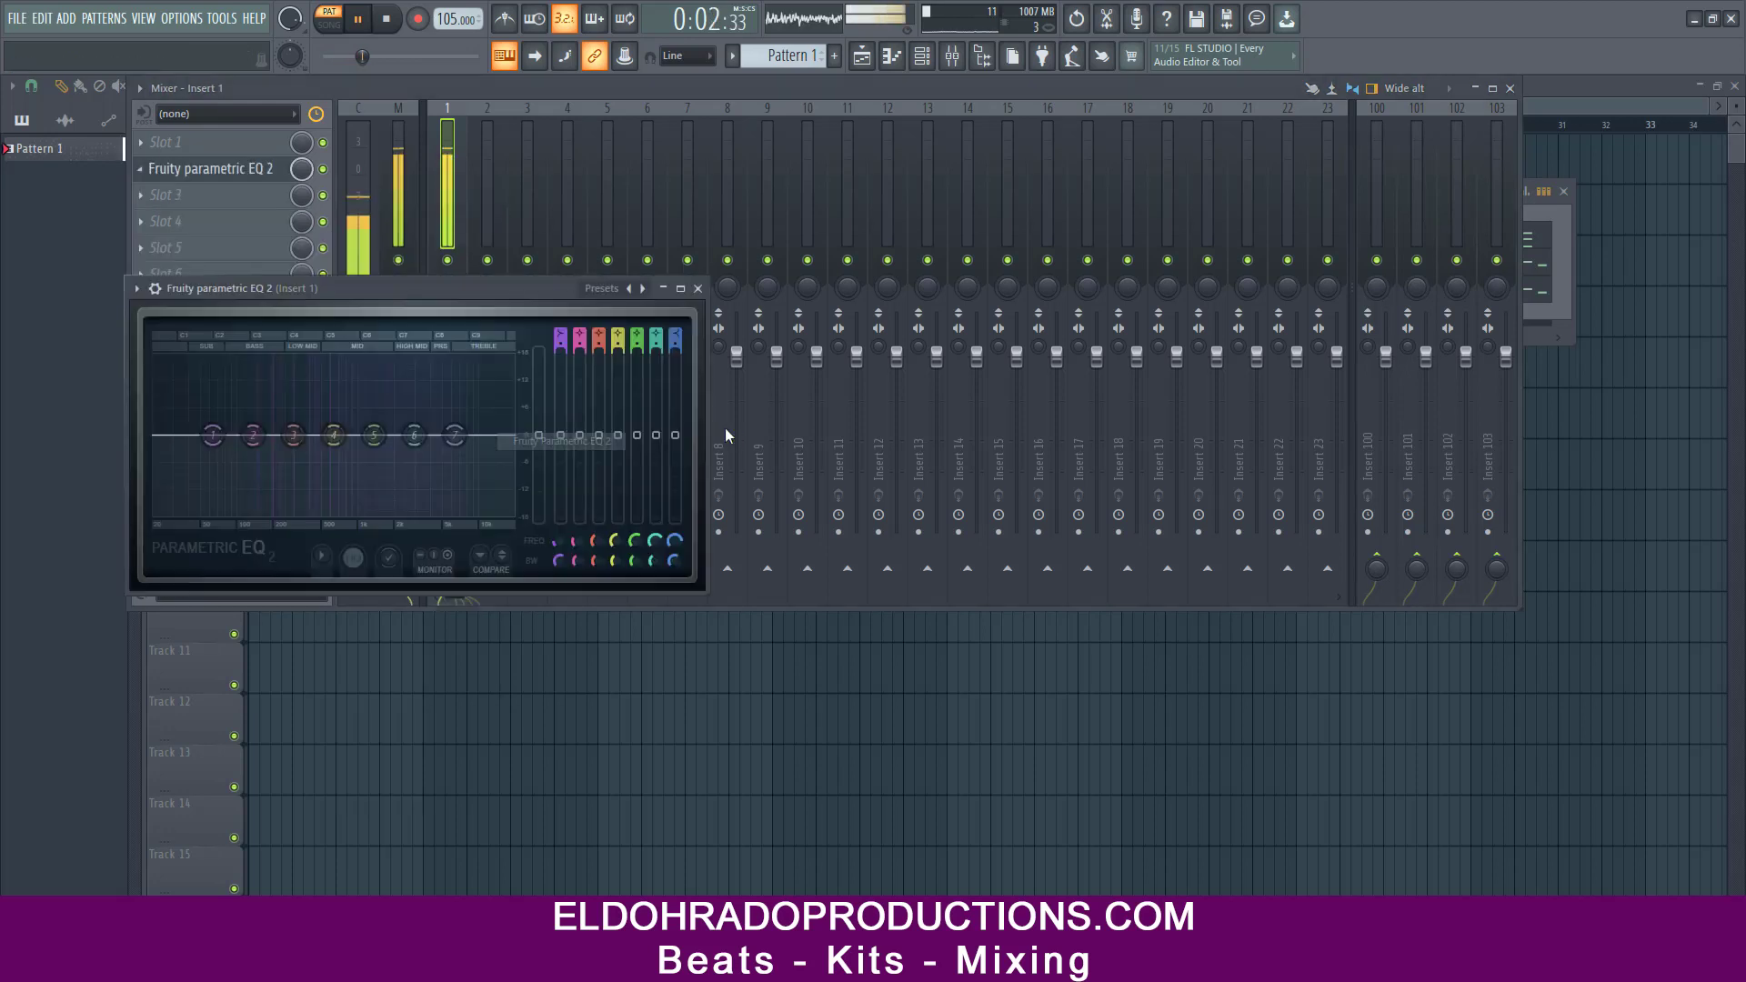
- Turn band 7 of Insert 1's parametric EQ into a low-pass filter and lower its cutoff to roll off the highs
left_click_drag(676, 340, 676, 384)
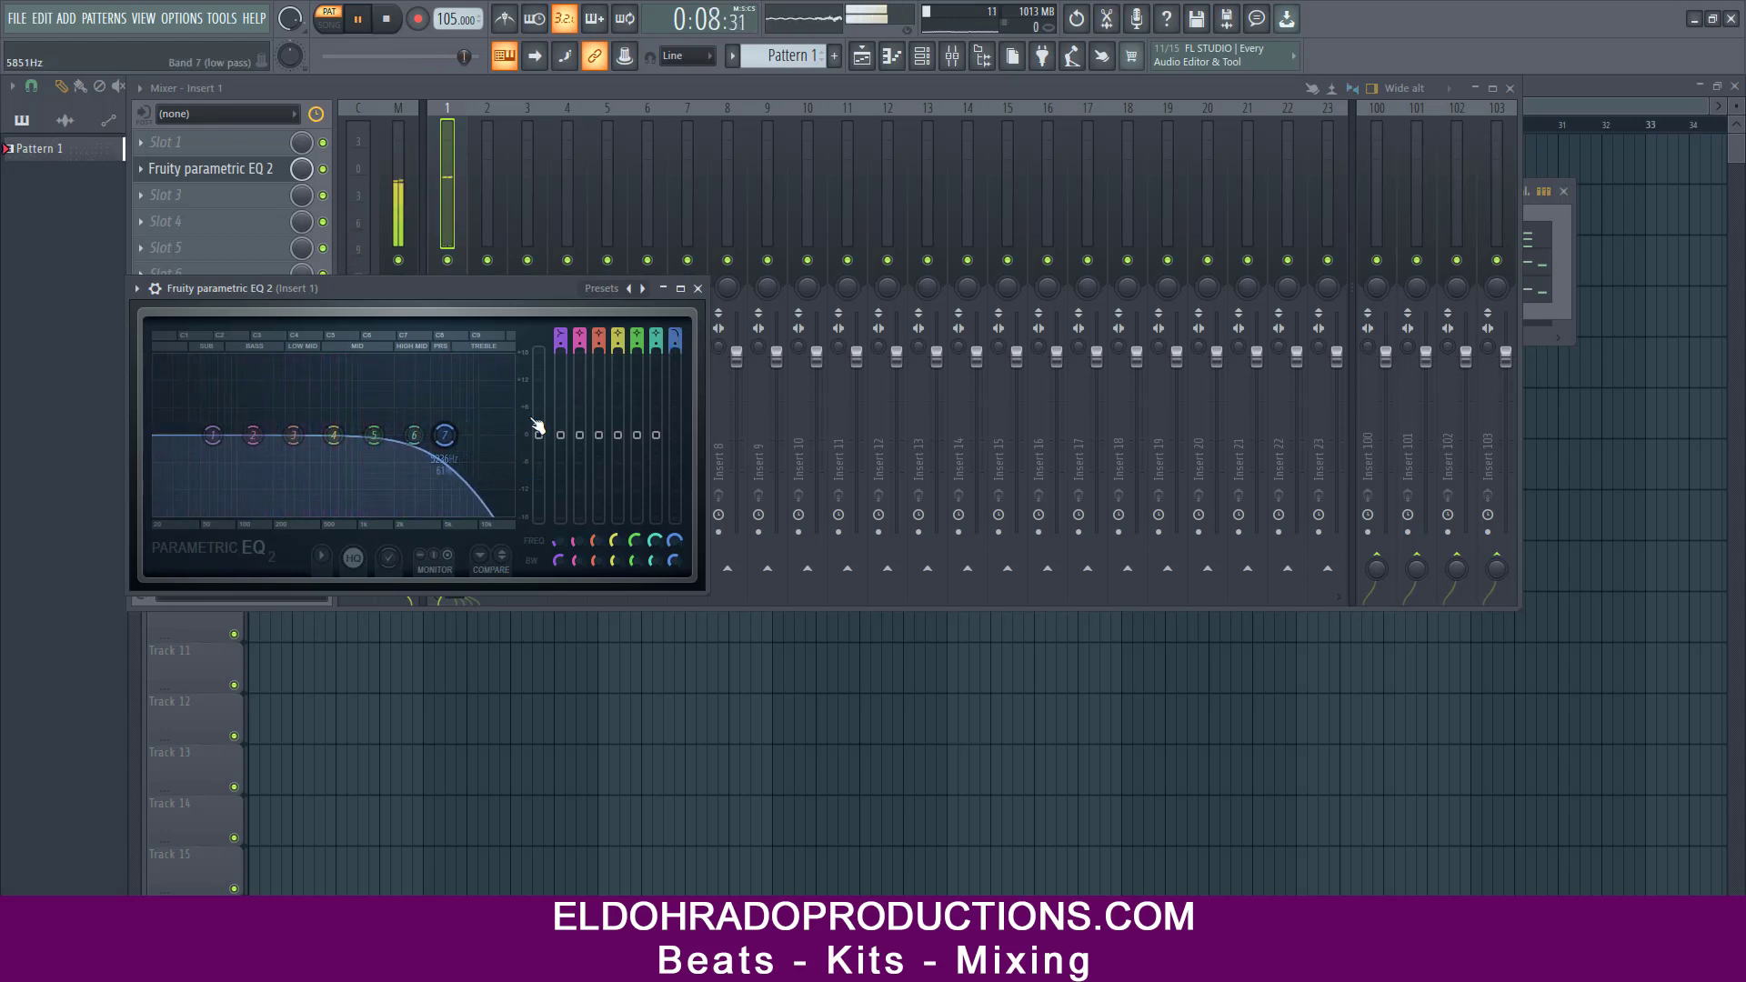
left_click_drag(445, 436, 434, 436)
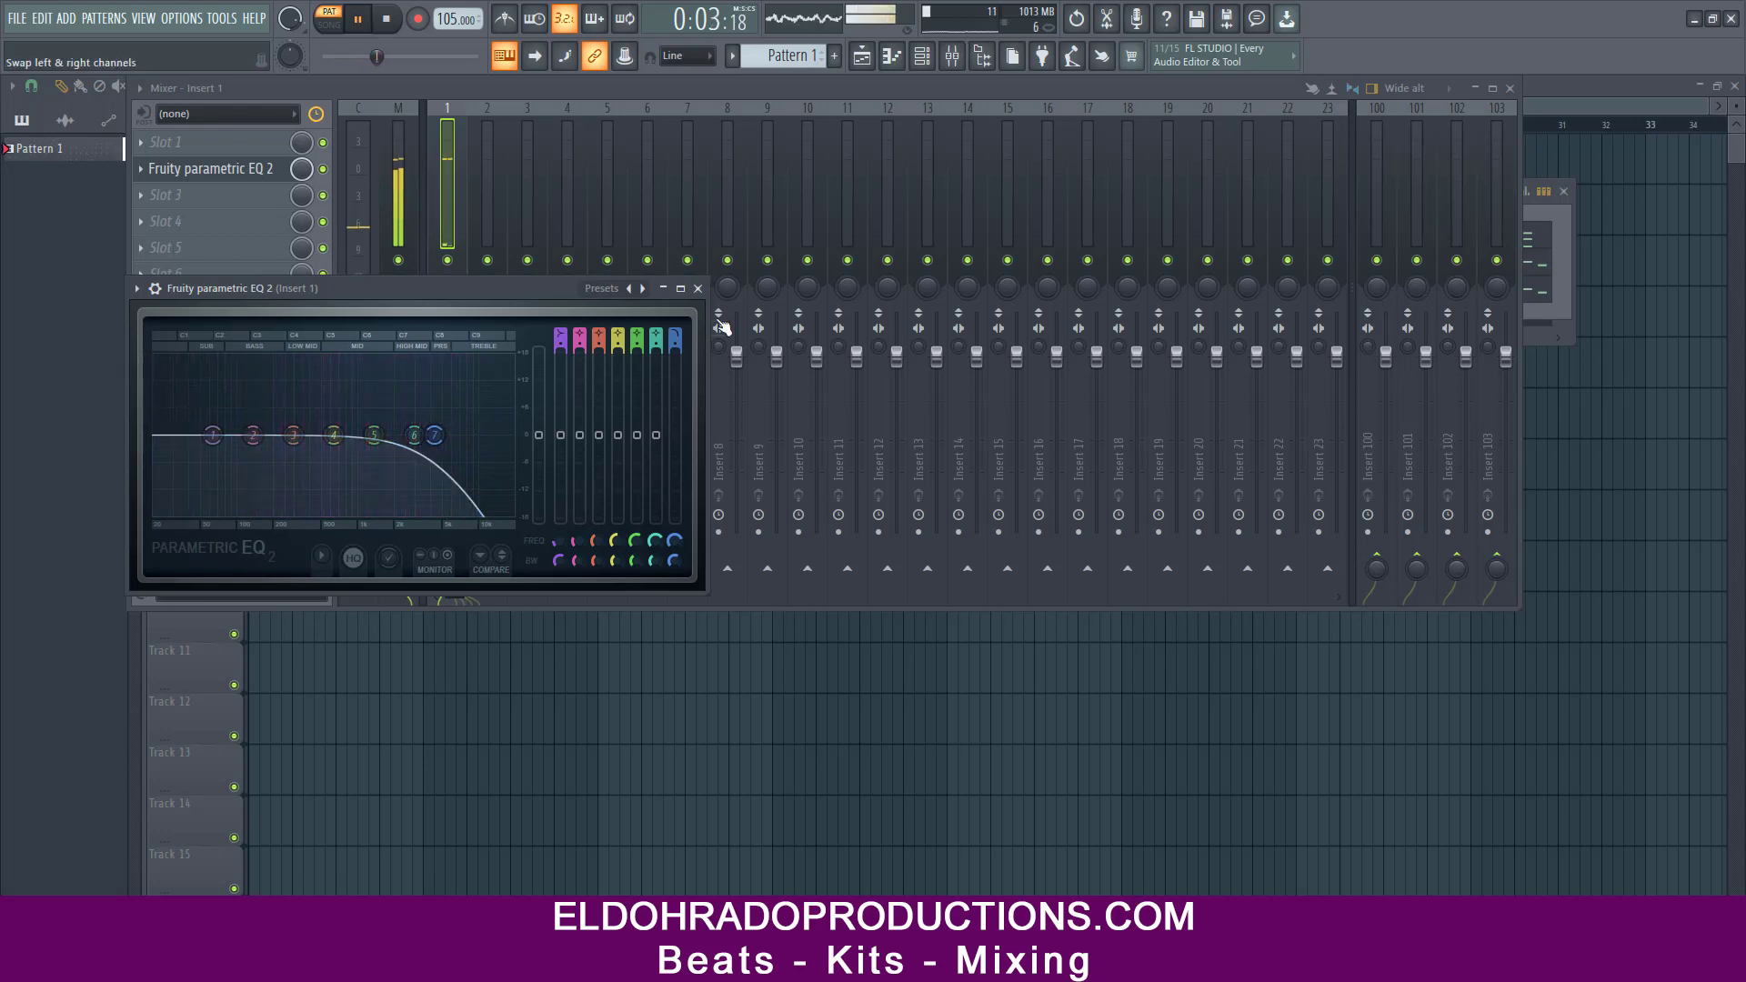
left_click(698, 289)
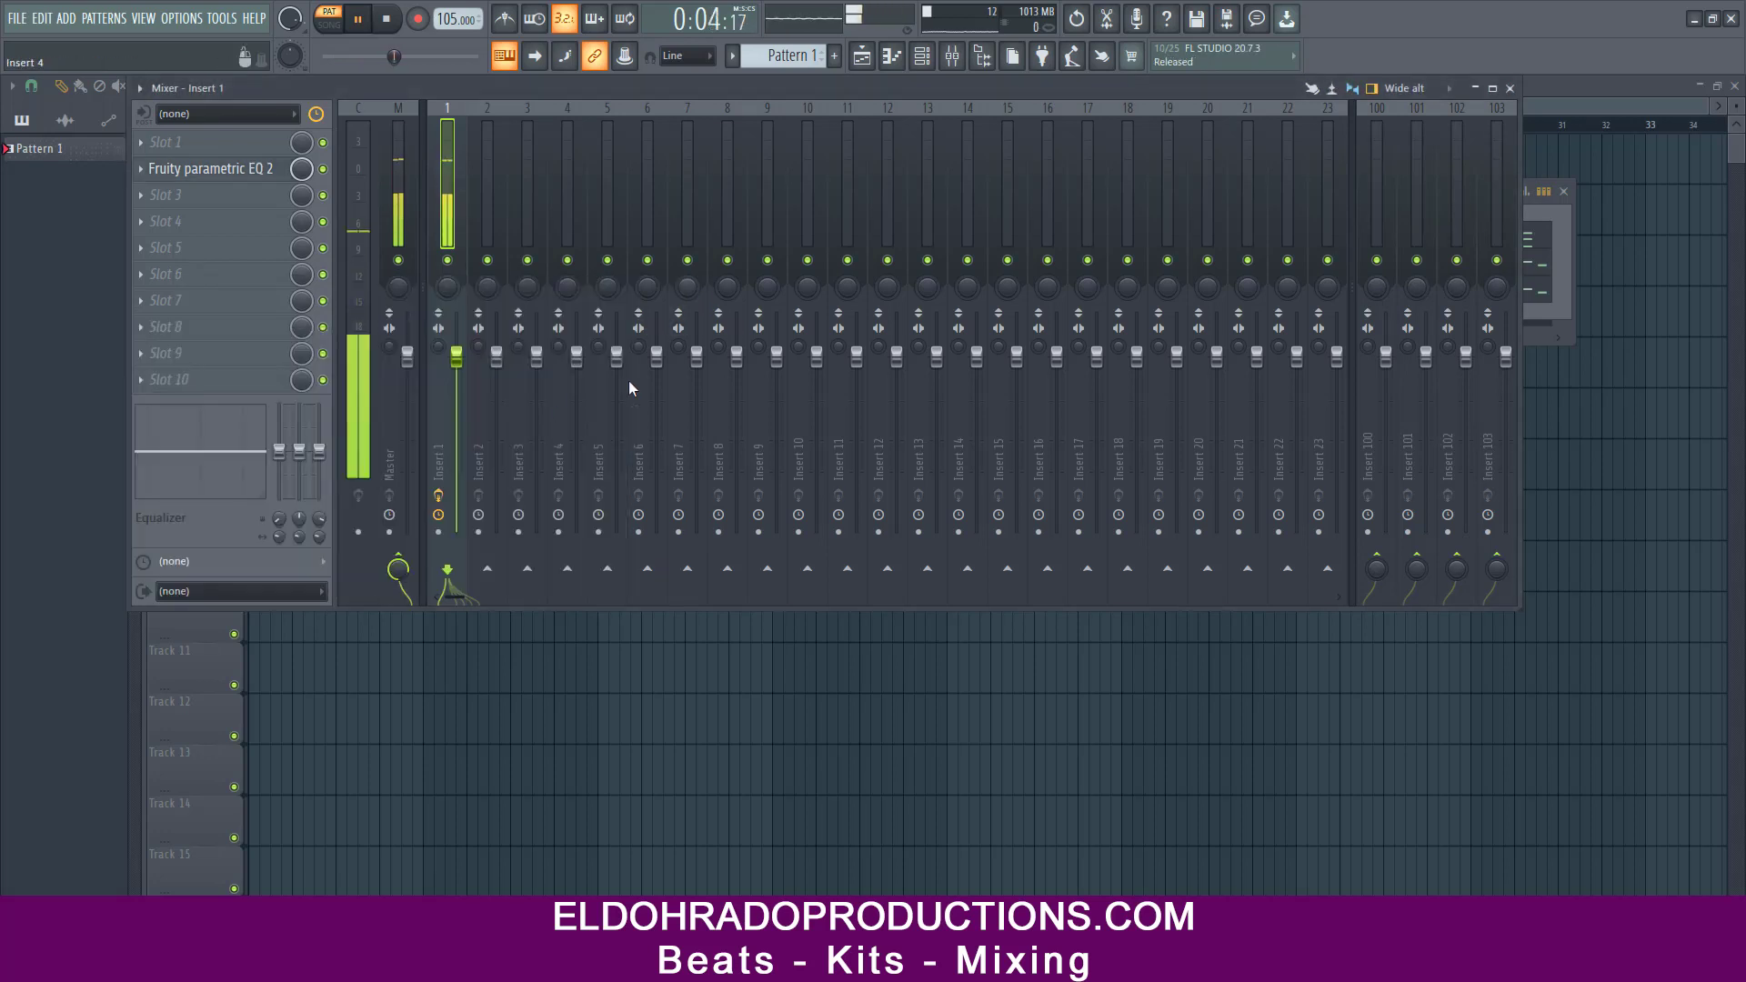
left_click(1509, 88)
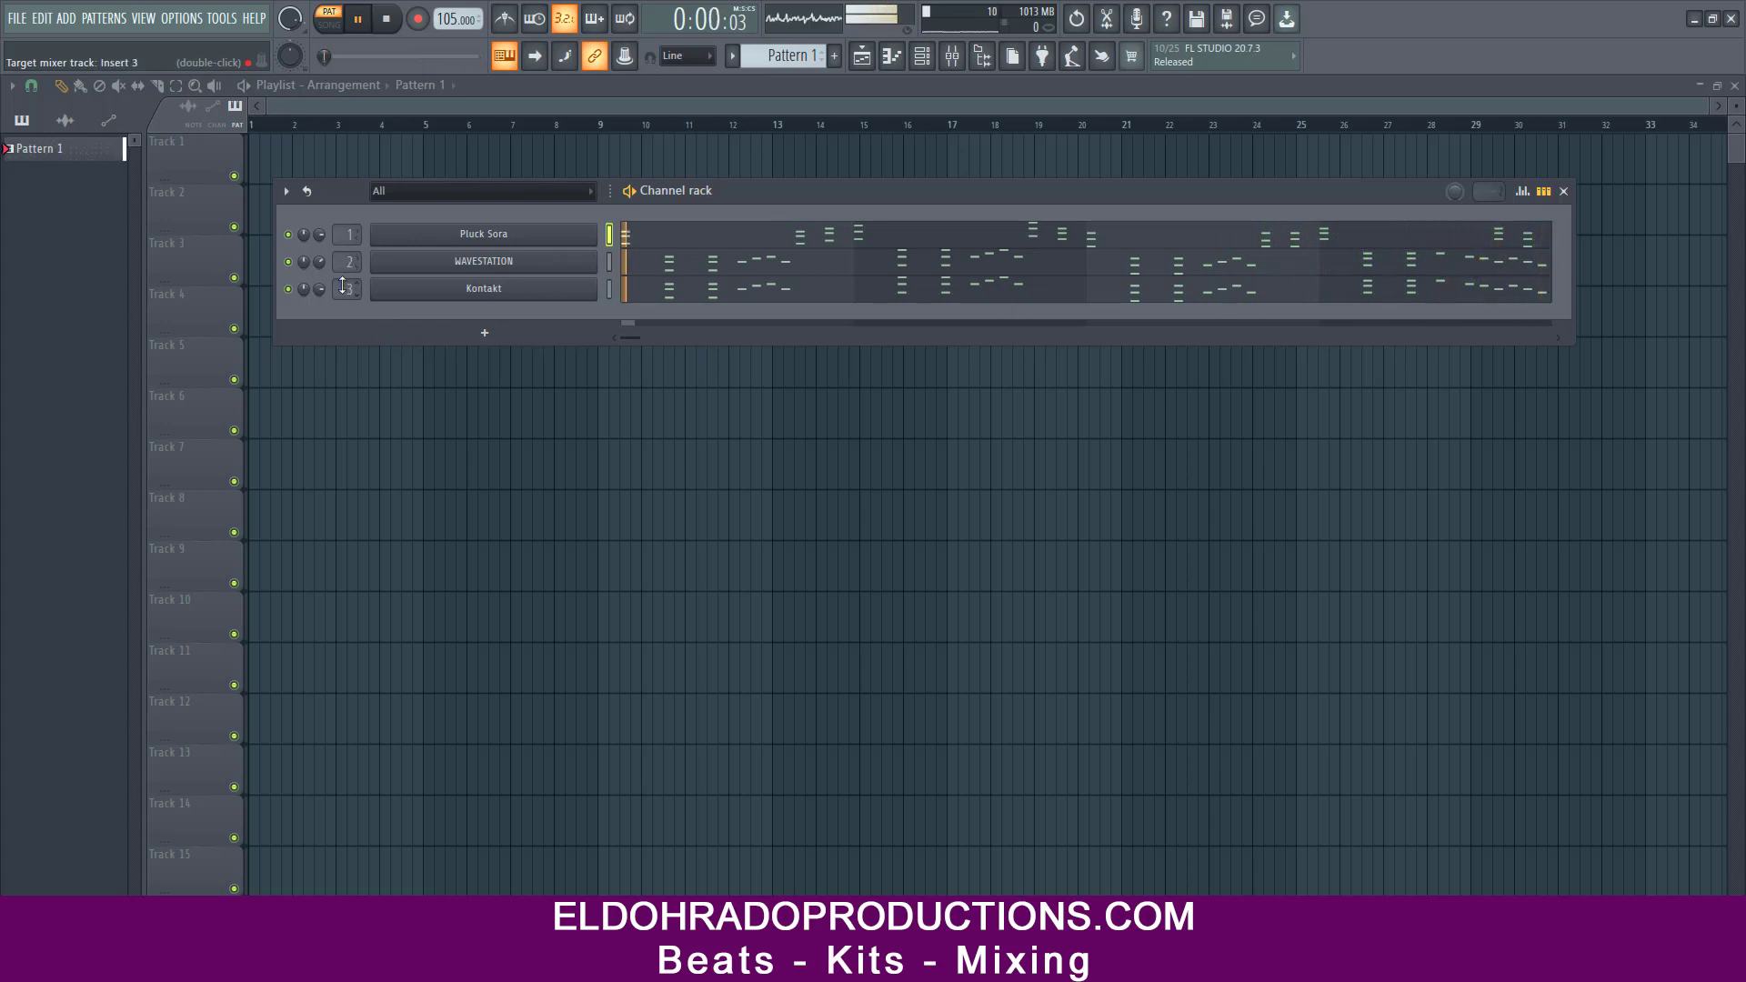
- Lower the volume faders of mixer Inserts 2 and 3 together by a small amount
left_click(951, 65)
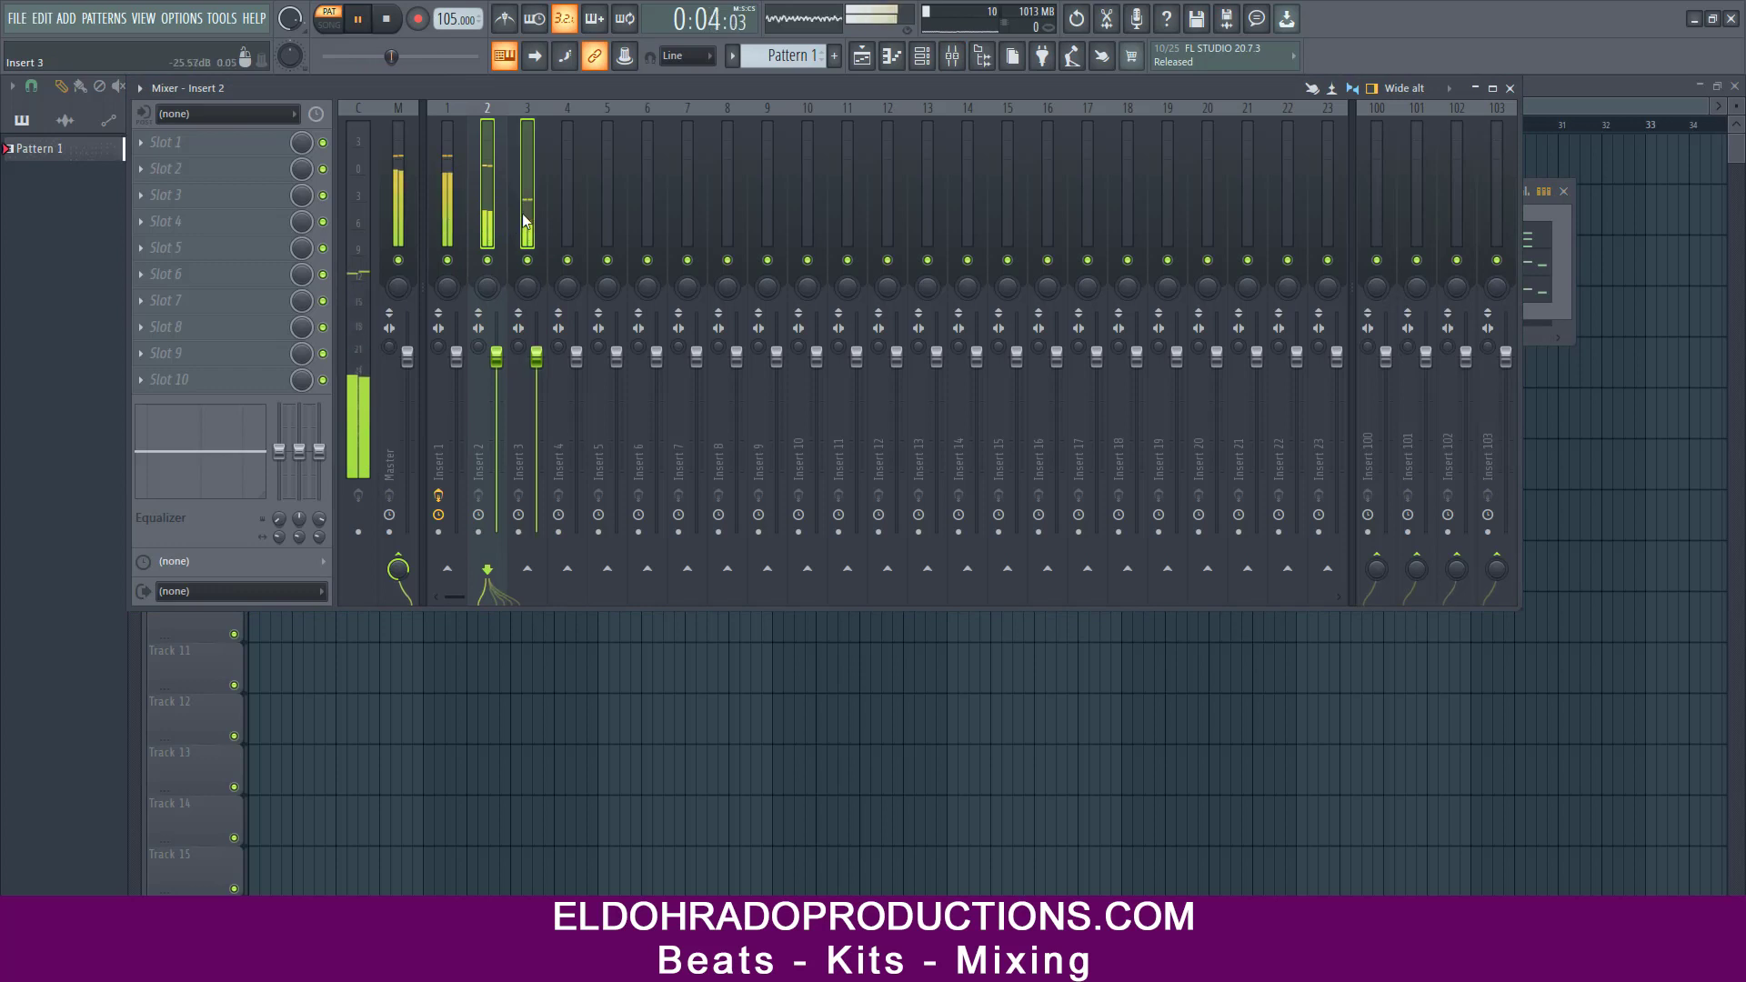
left_click_drag(496, 362, 497, 375)
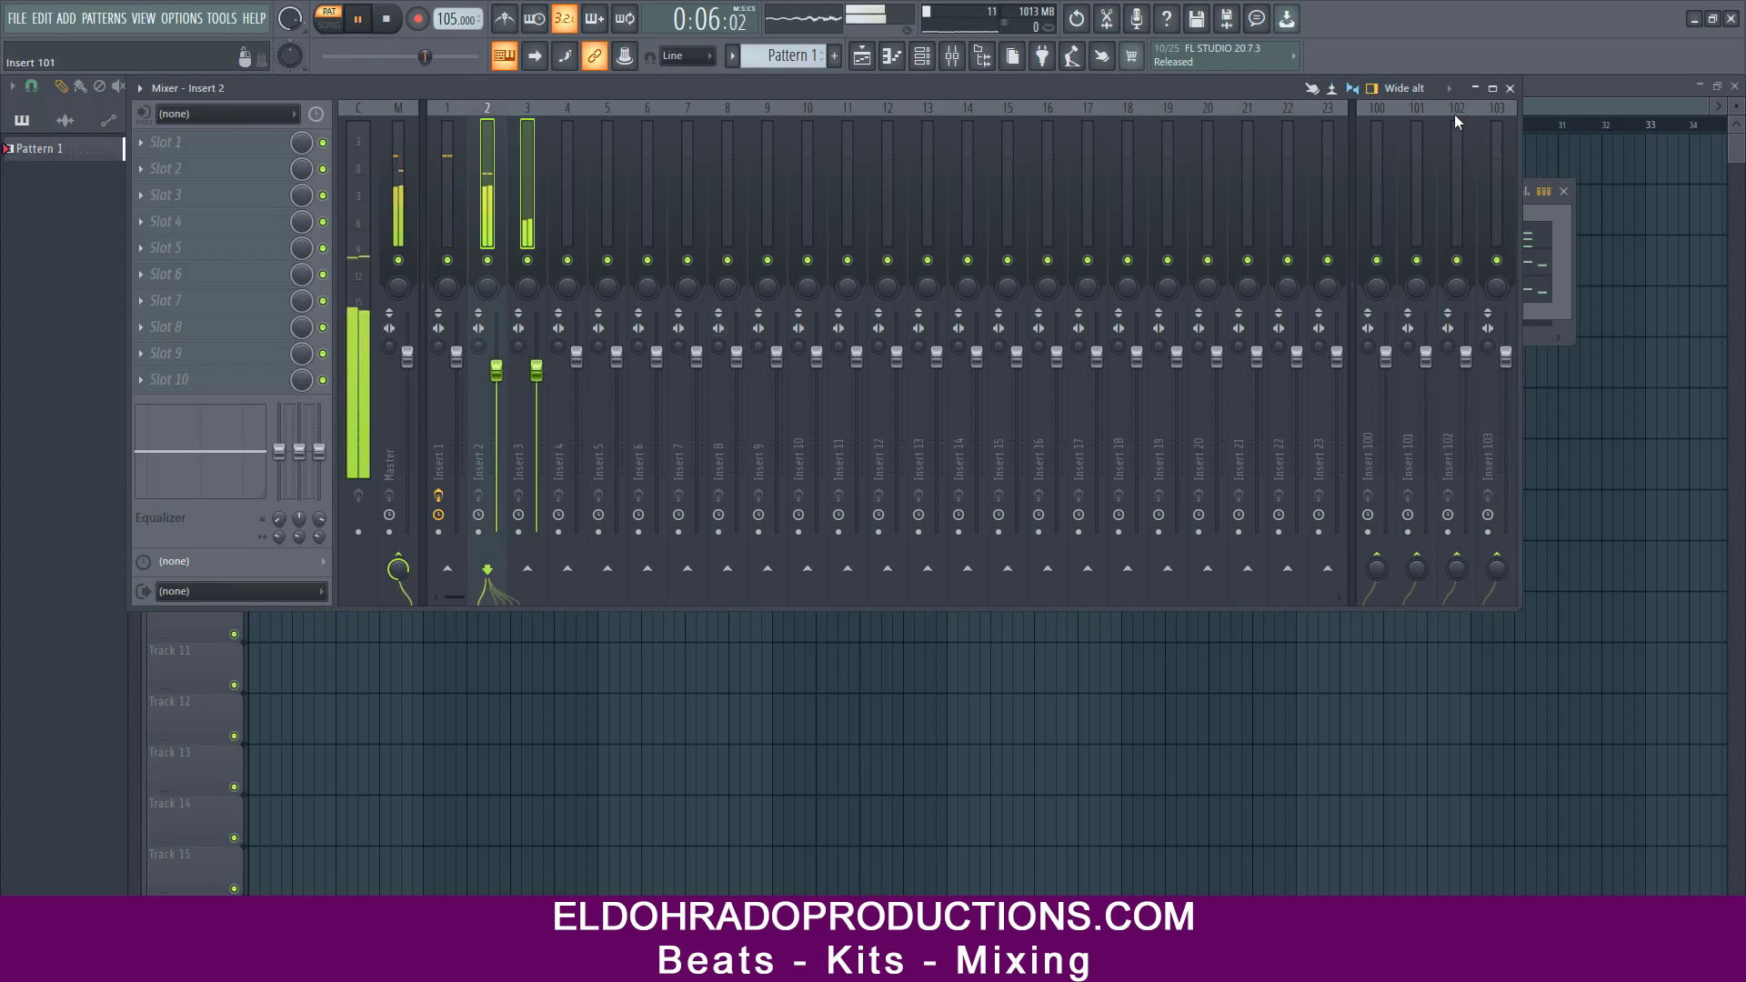
left_click(1509, 89)
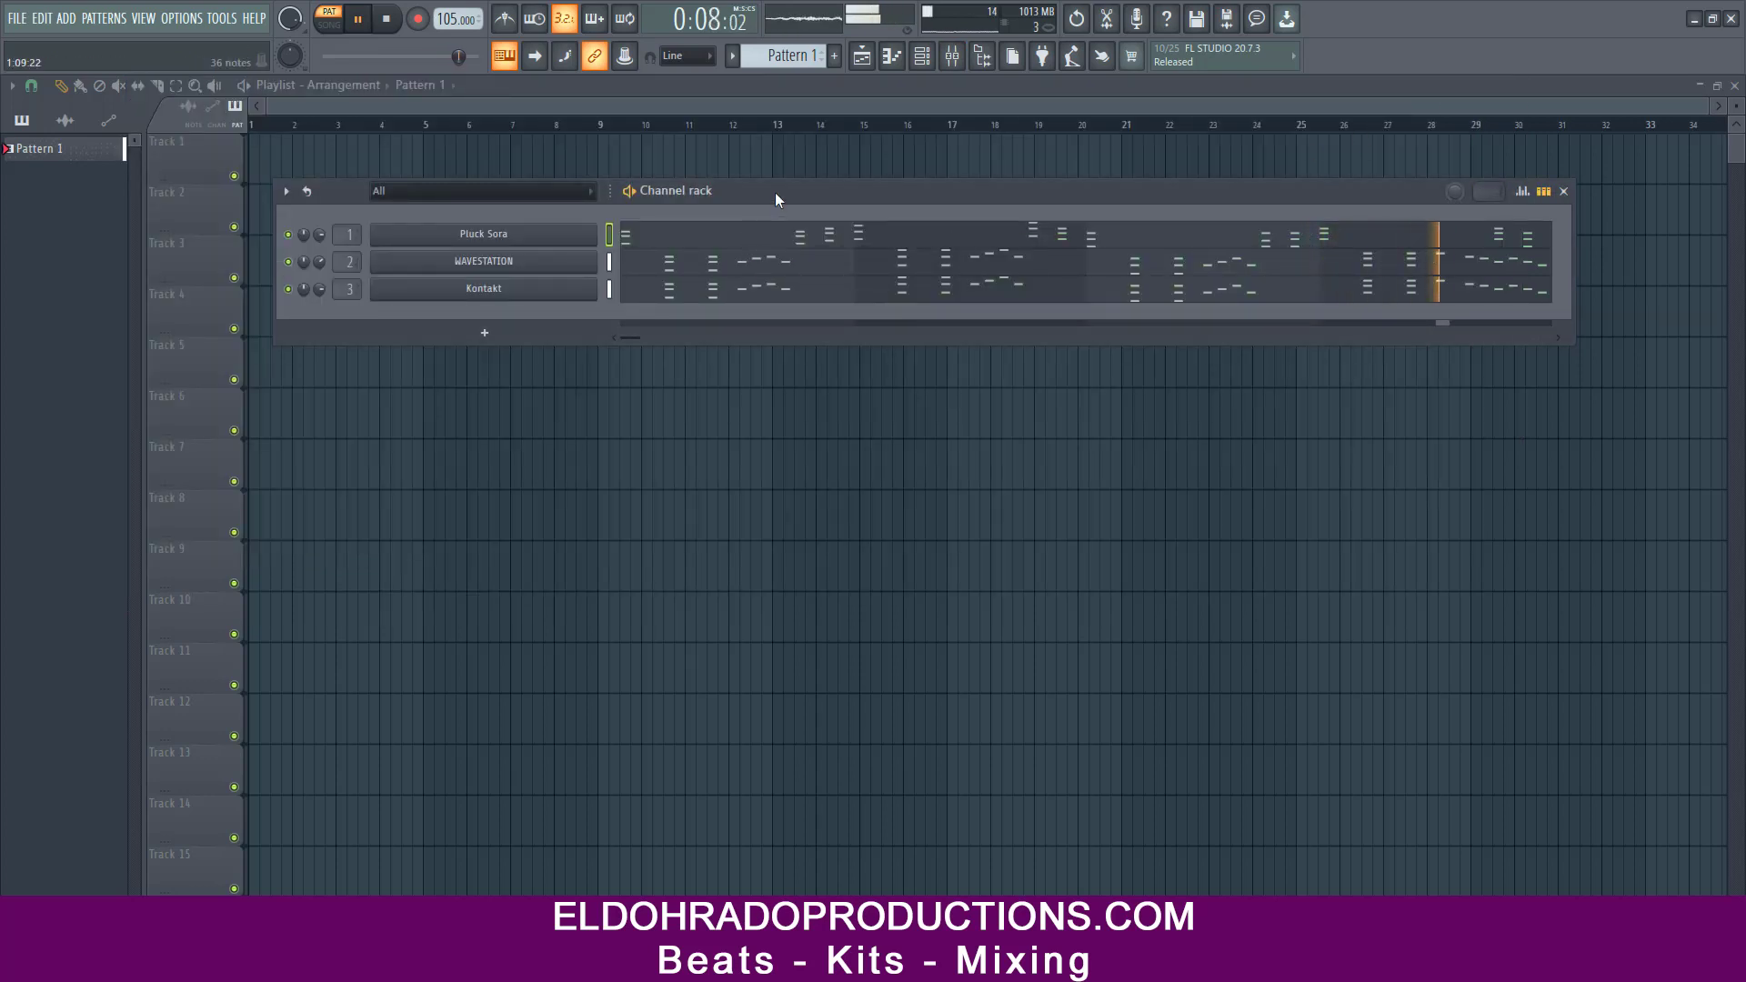
- Show the sample browser and audition hi-hat and crash samples in the Eldoh Rado Modern Dancehall Kit
left_click(982, 56)
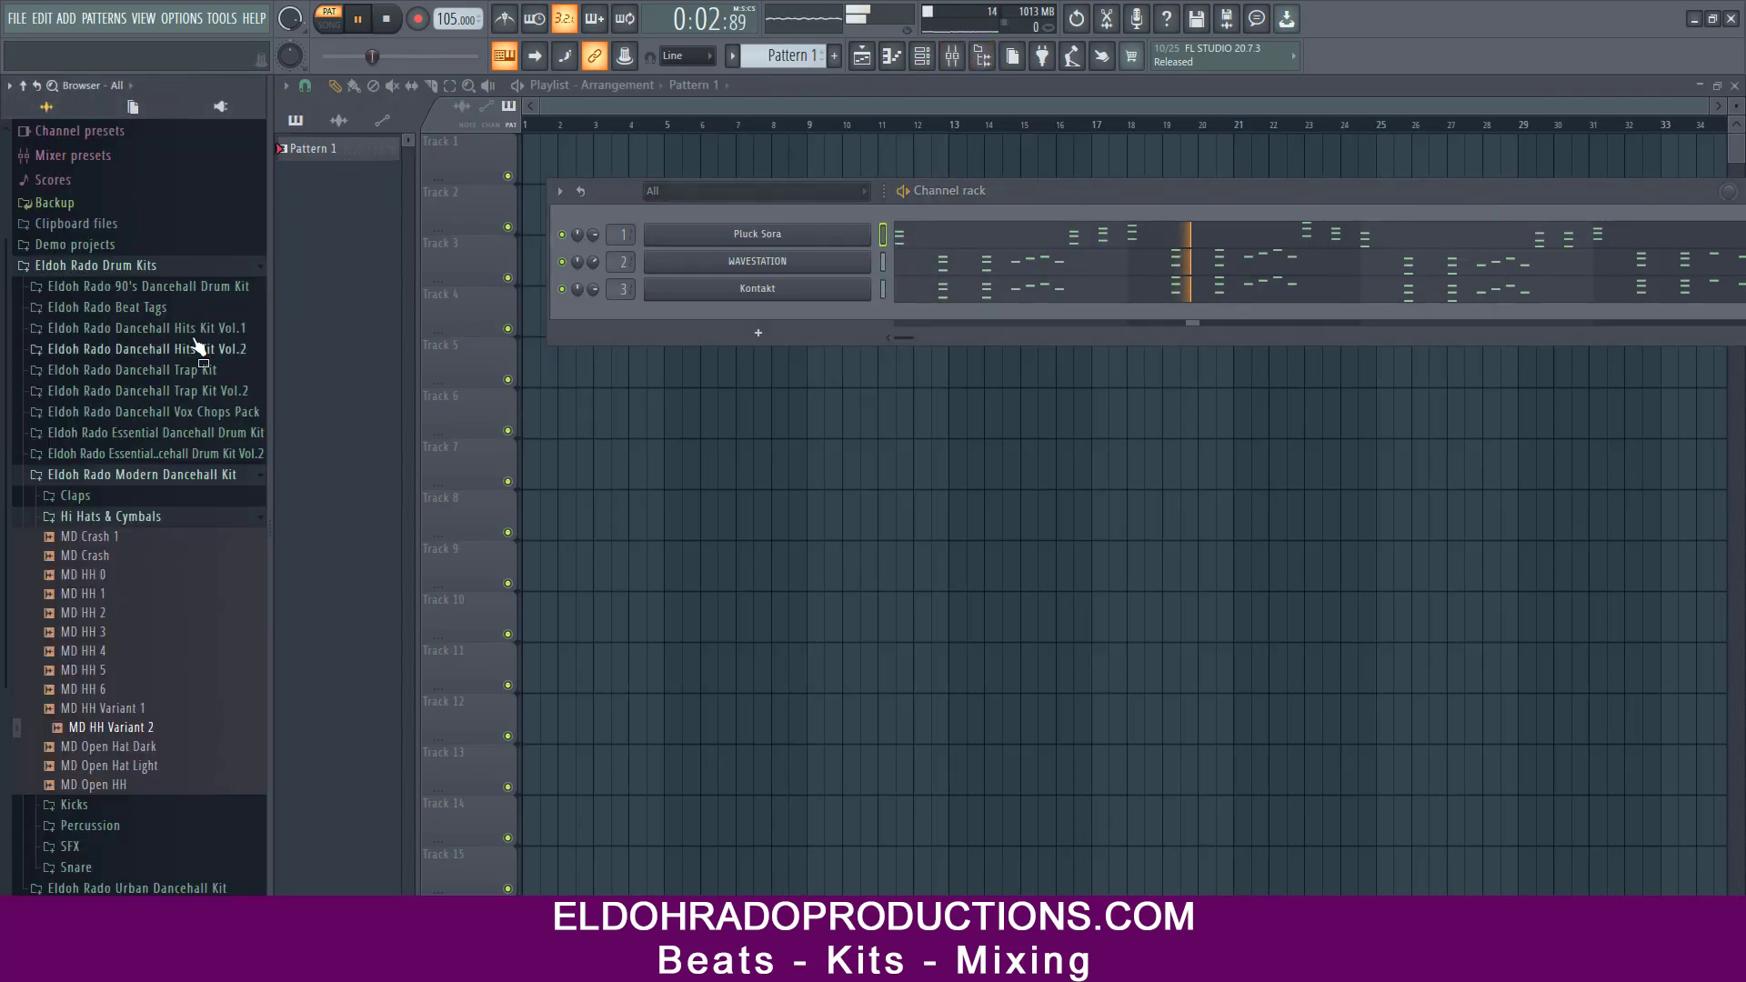
left_click(115, 577)
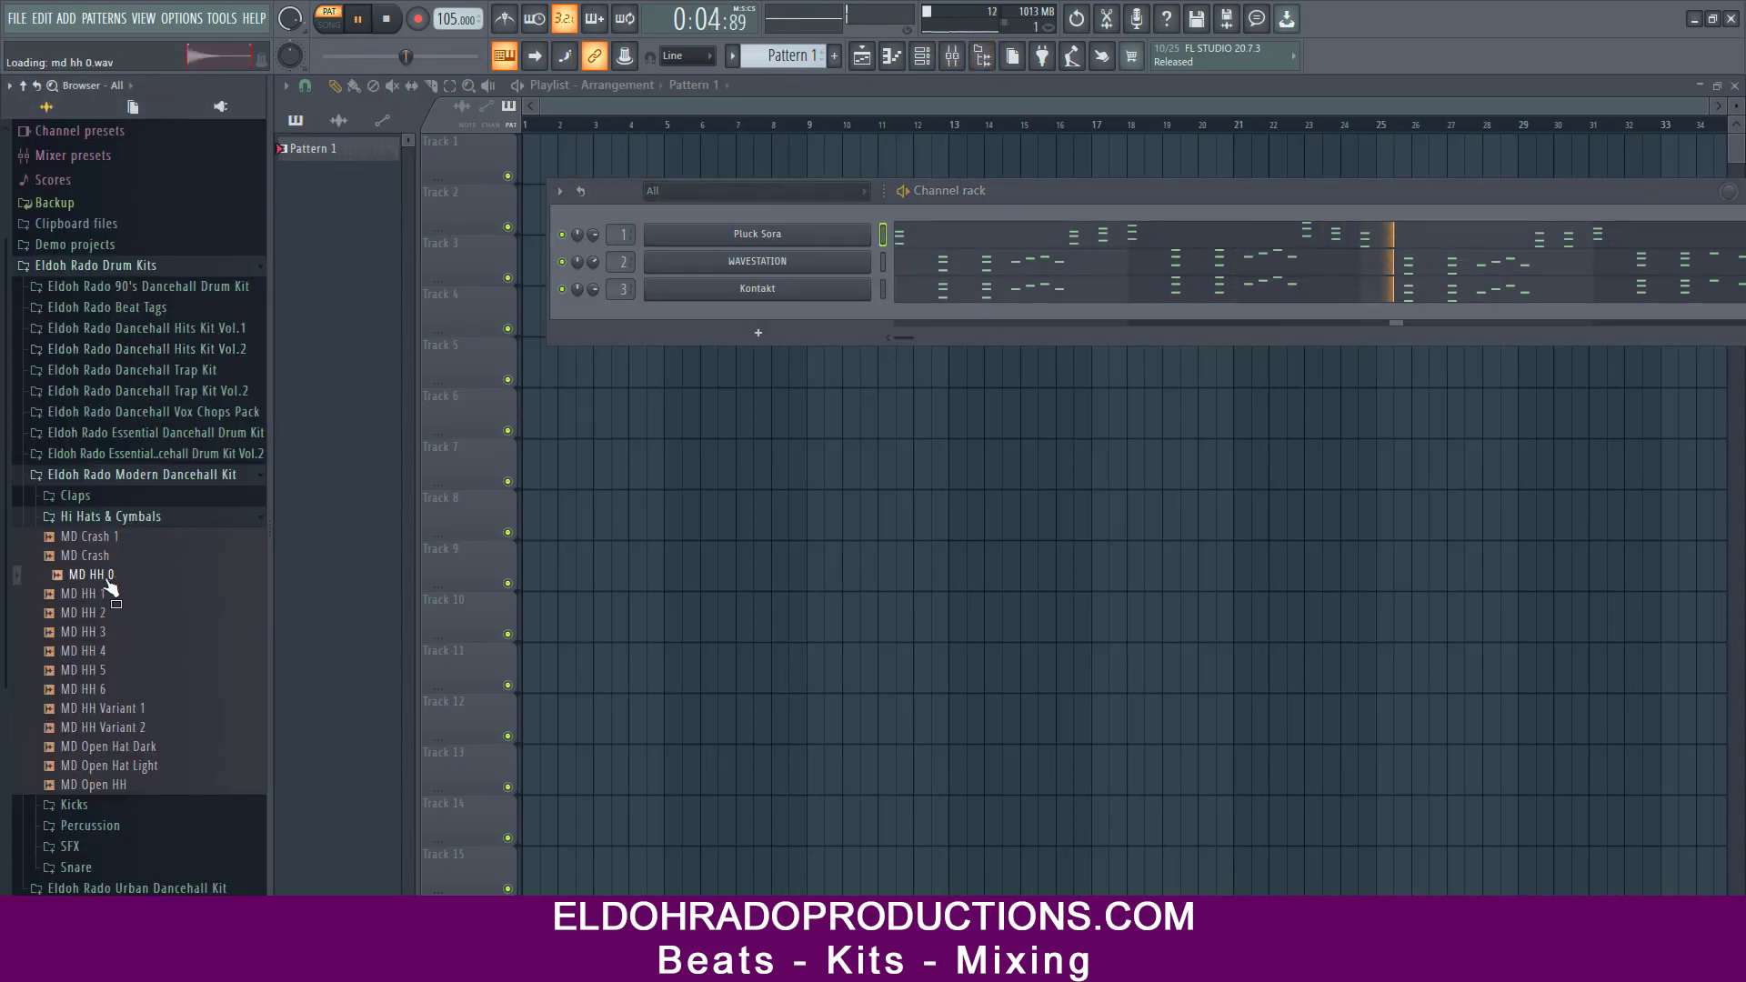
left_click(116, 556)
left_click(113, 517)
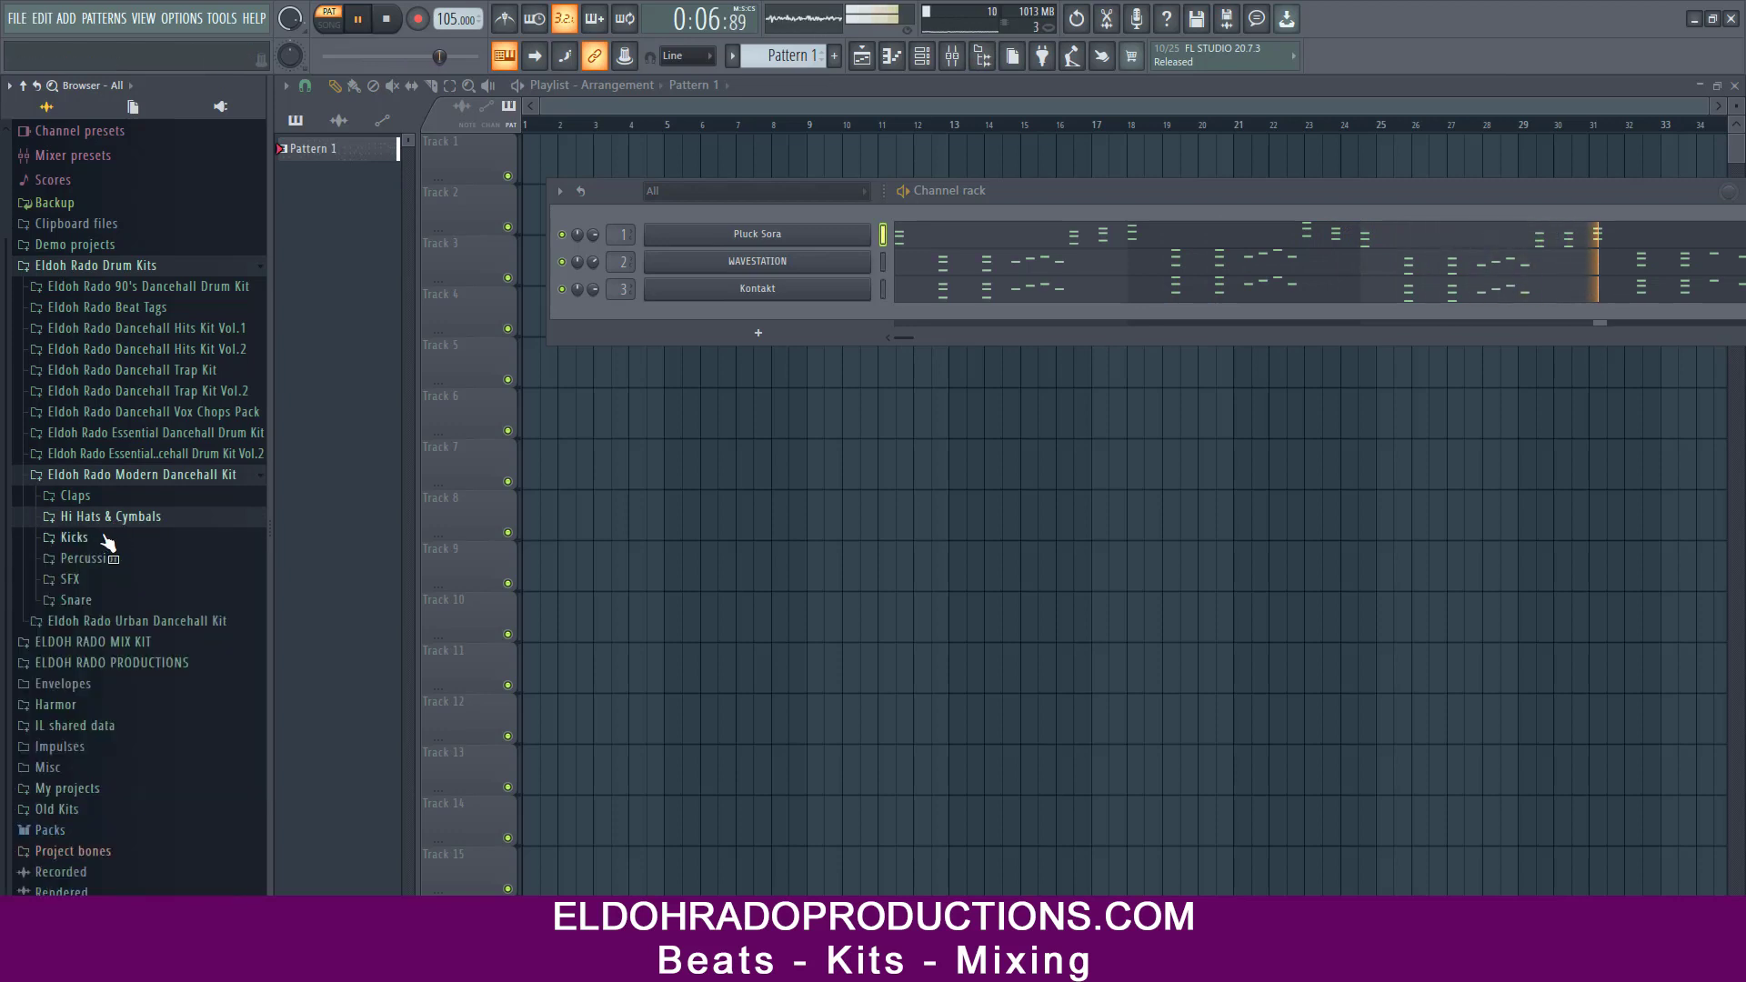
- Audition percussion samples in the Modern Dancehall Kit, including MD Heh Breath, MD Metalic Bango and MD Perc Pop
left_click(114, 558)
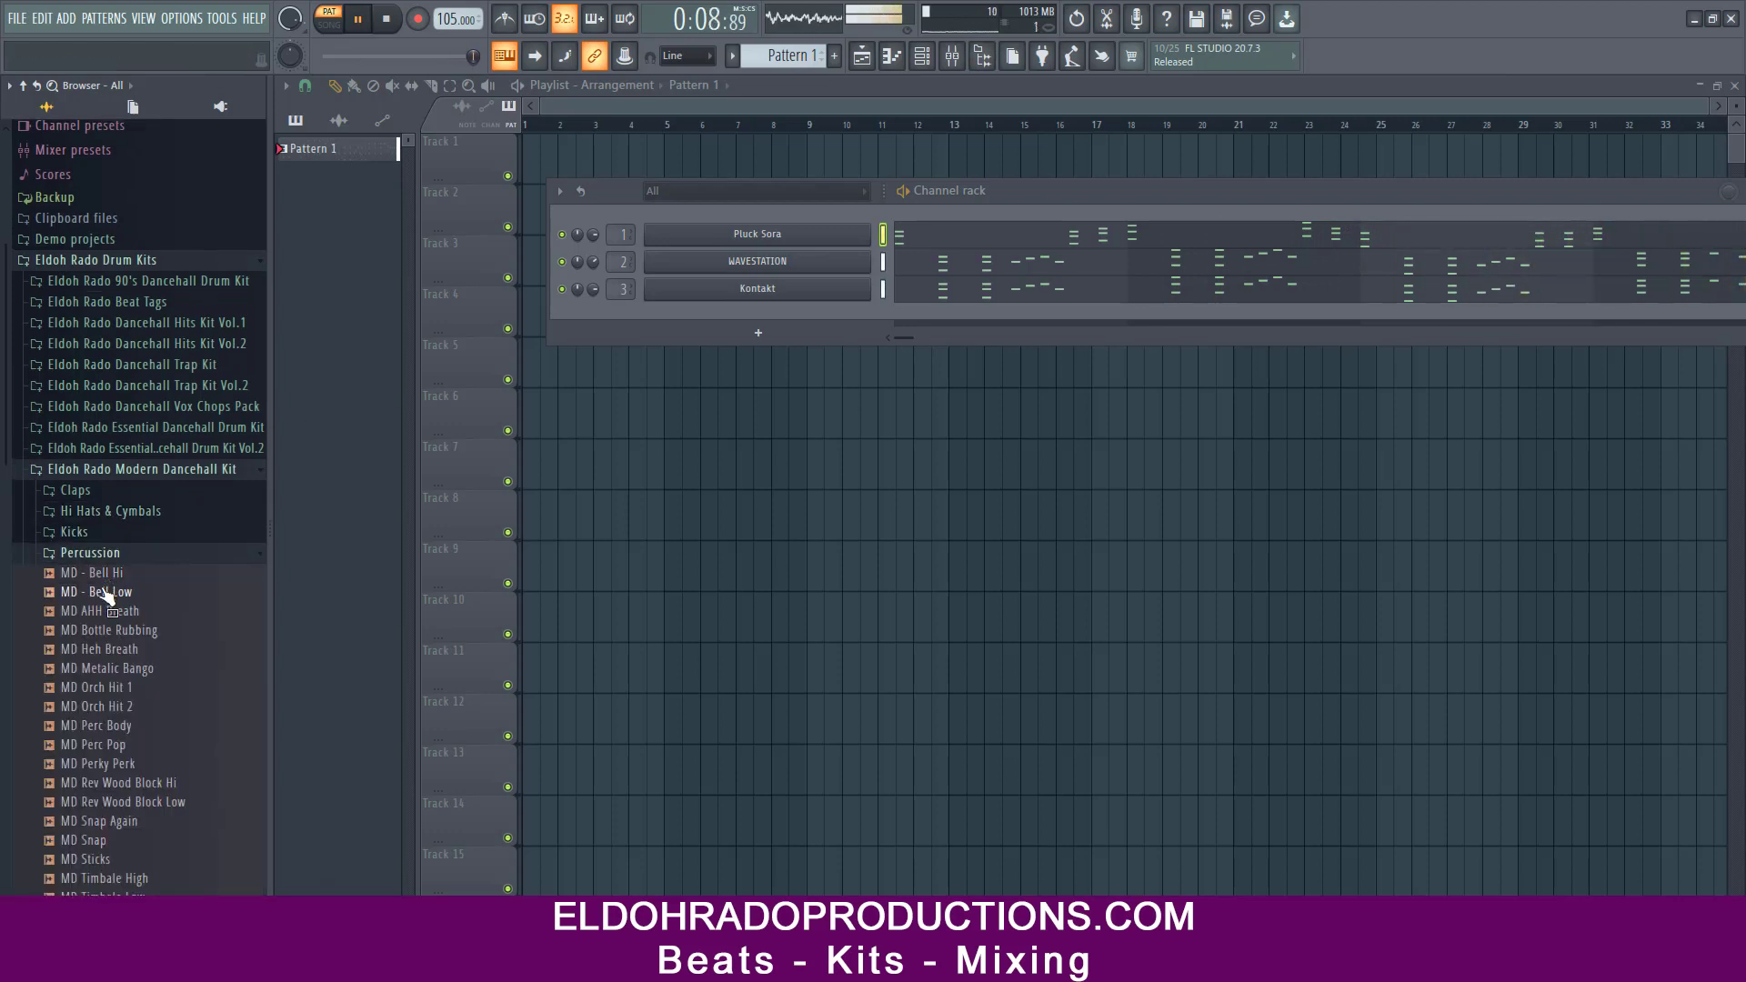
left_click(112, 613)
left_click(112, 631)
left_click(112, 651)
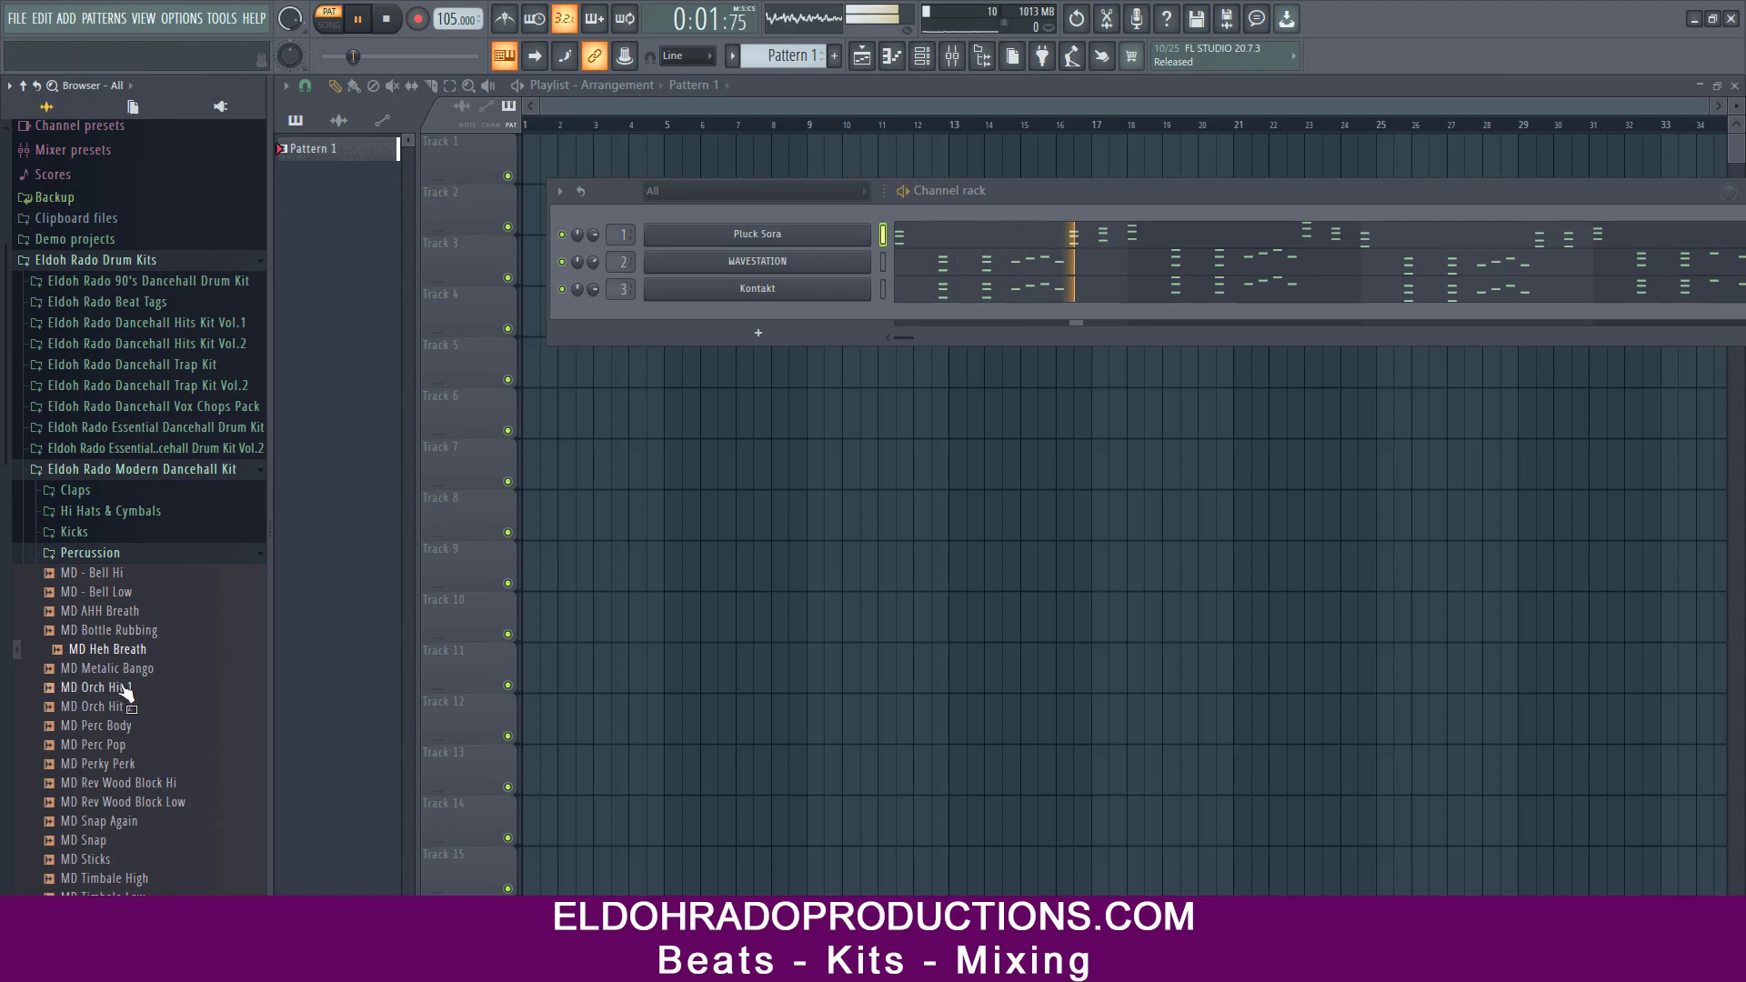
left_click(120, 689)
left_click(143, 674)
left_click(141, 746)
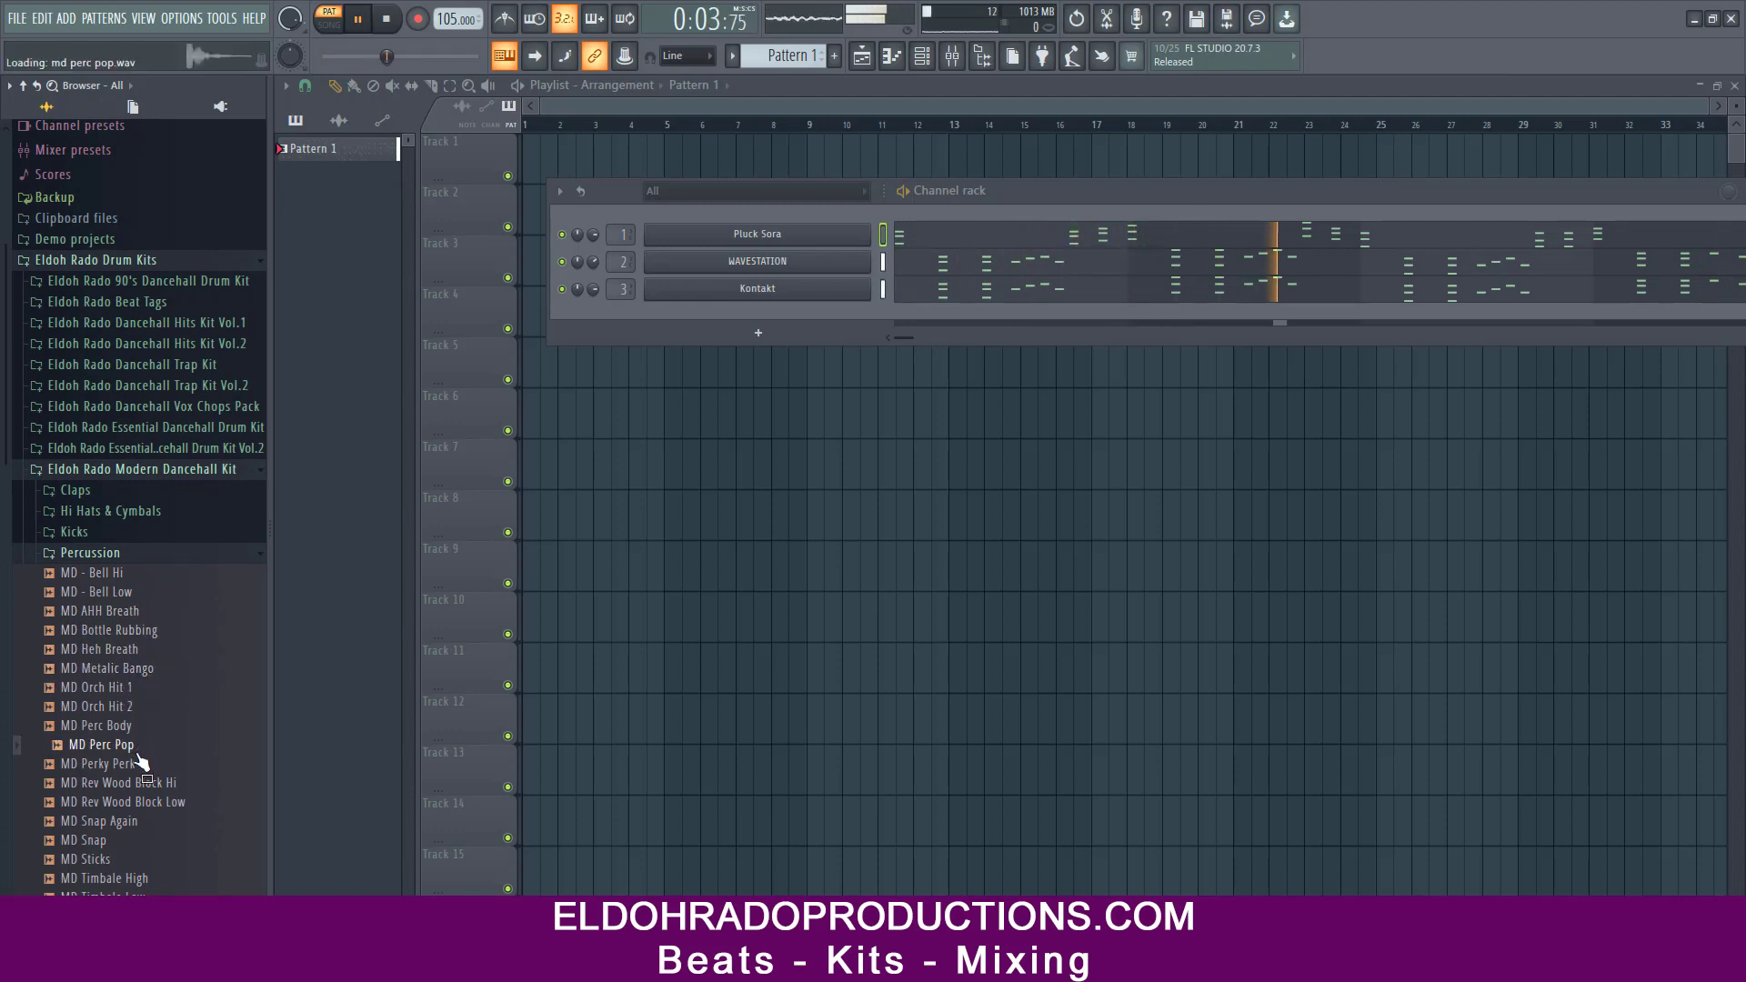
left_click(113, 553)
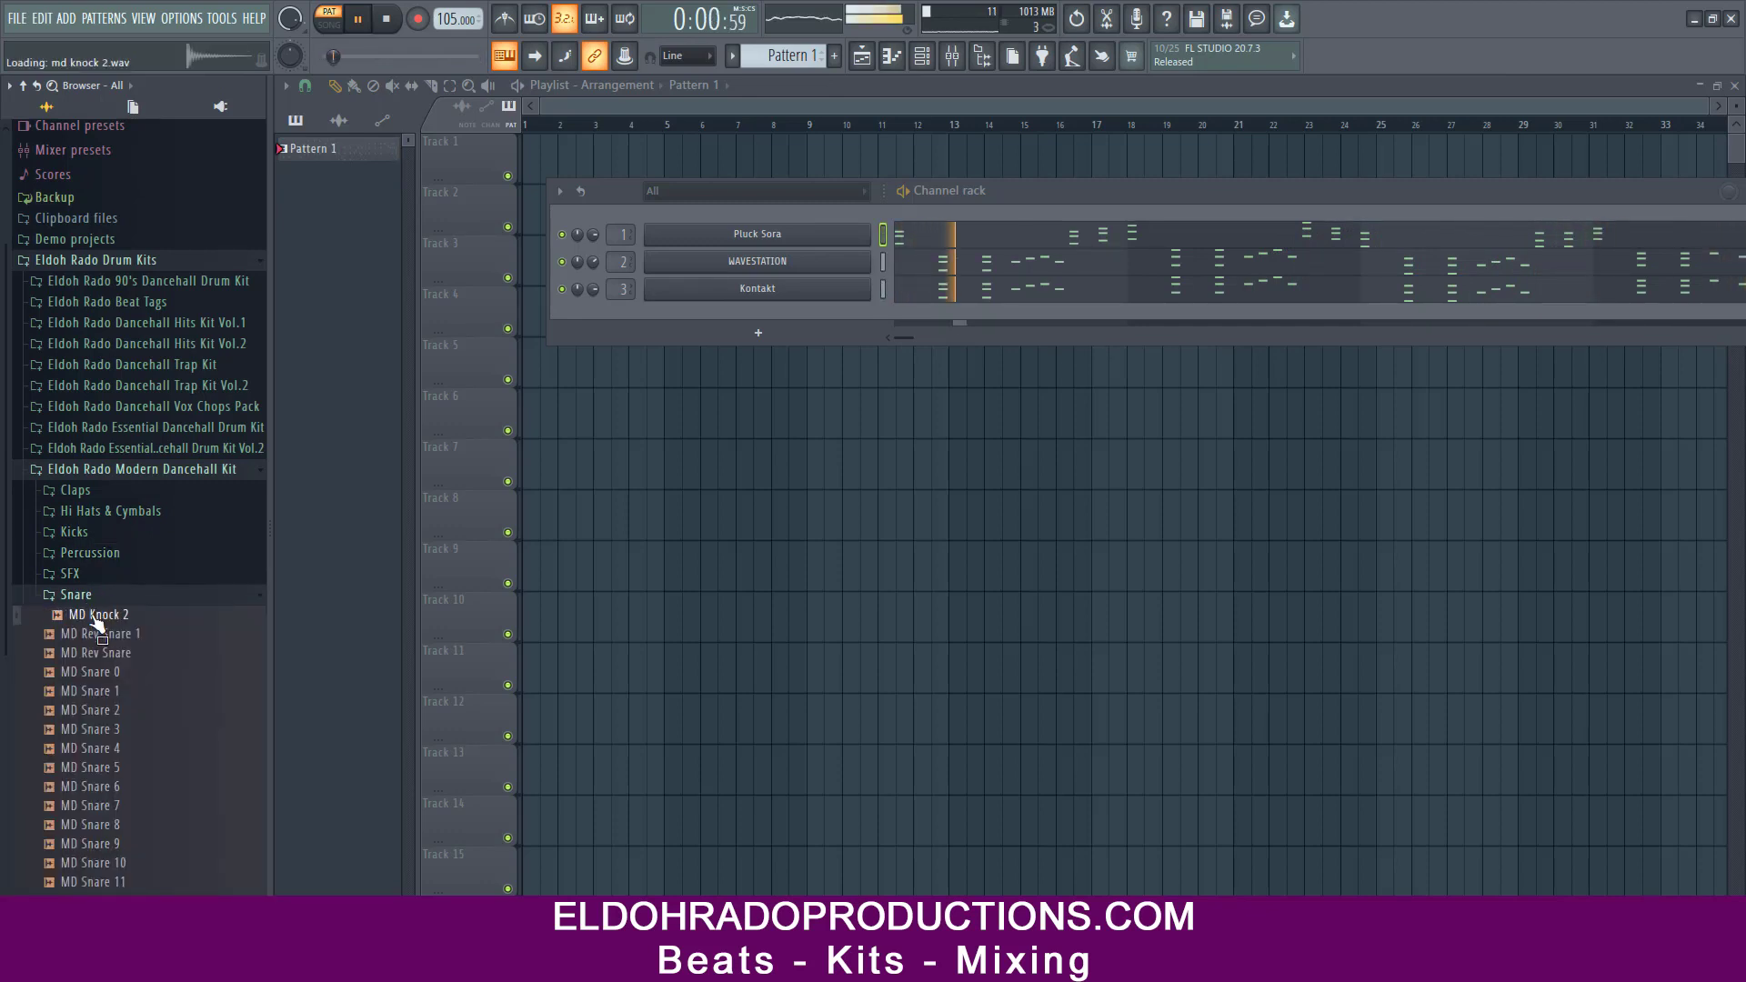
- Audition snare samples in the Modern Dancehall Kit, from MD Rev Snare 1 through MD Snare 3
left_click(100, 635)
left_click(102, 653)
left_click(106, 672)
left_click(107, 692)
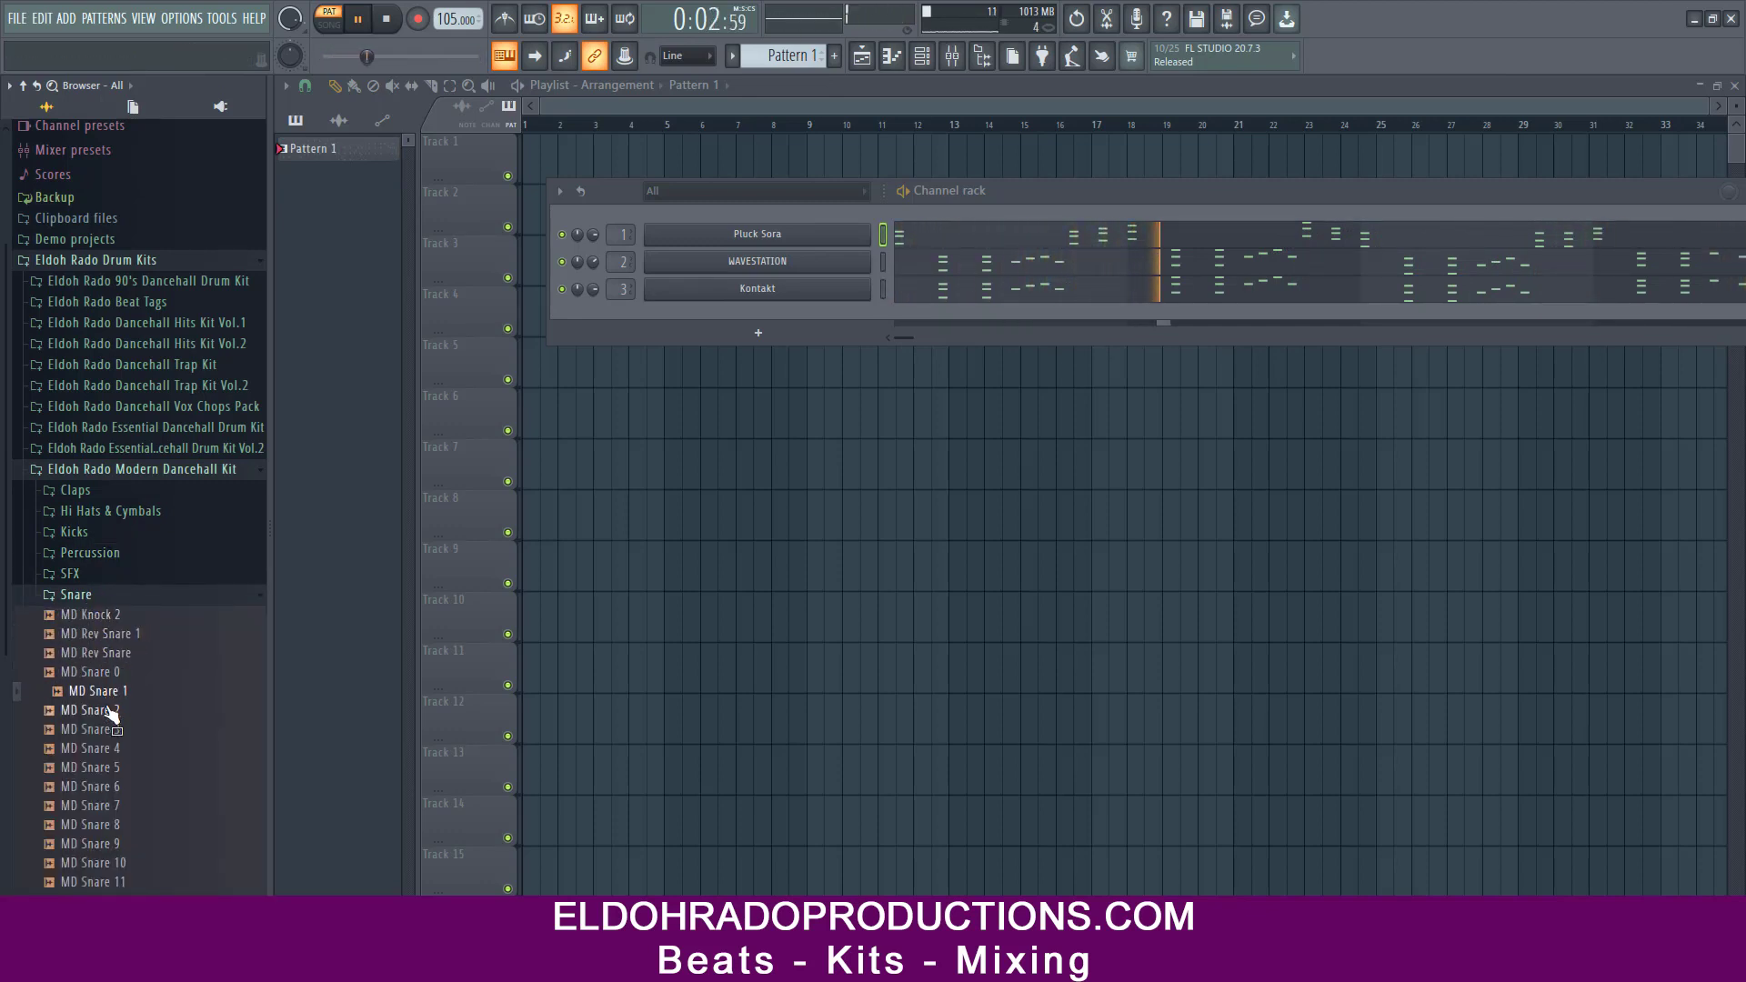
left_click(106, 710)
left_click(109, 730)
left_click_drag(116, 747, 121, 583)
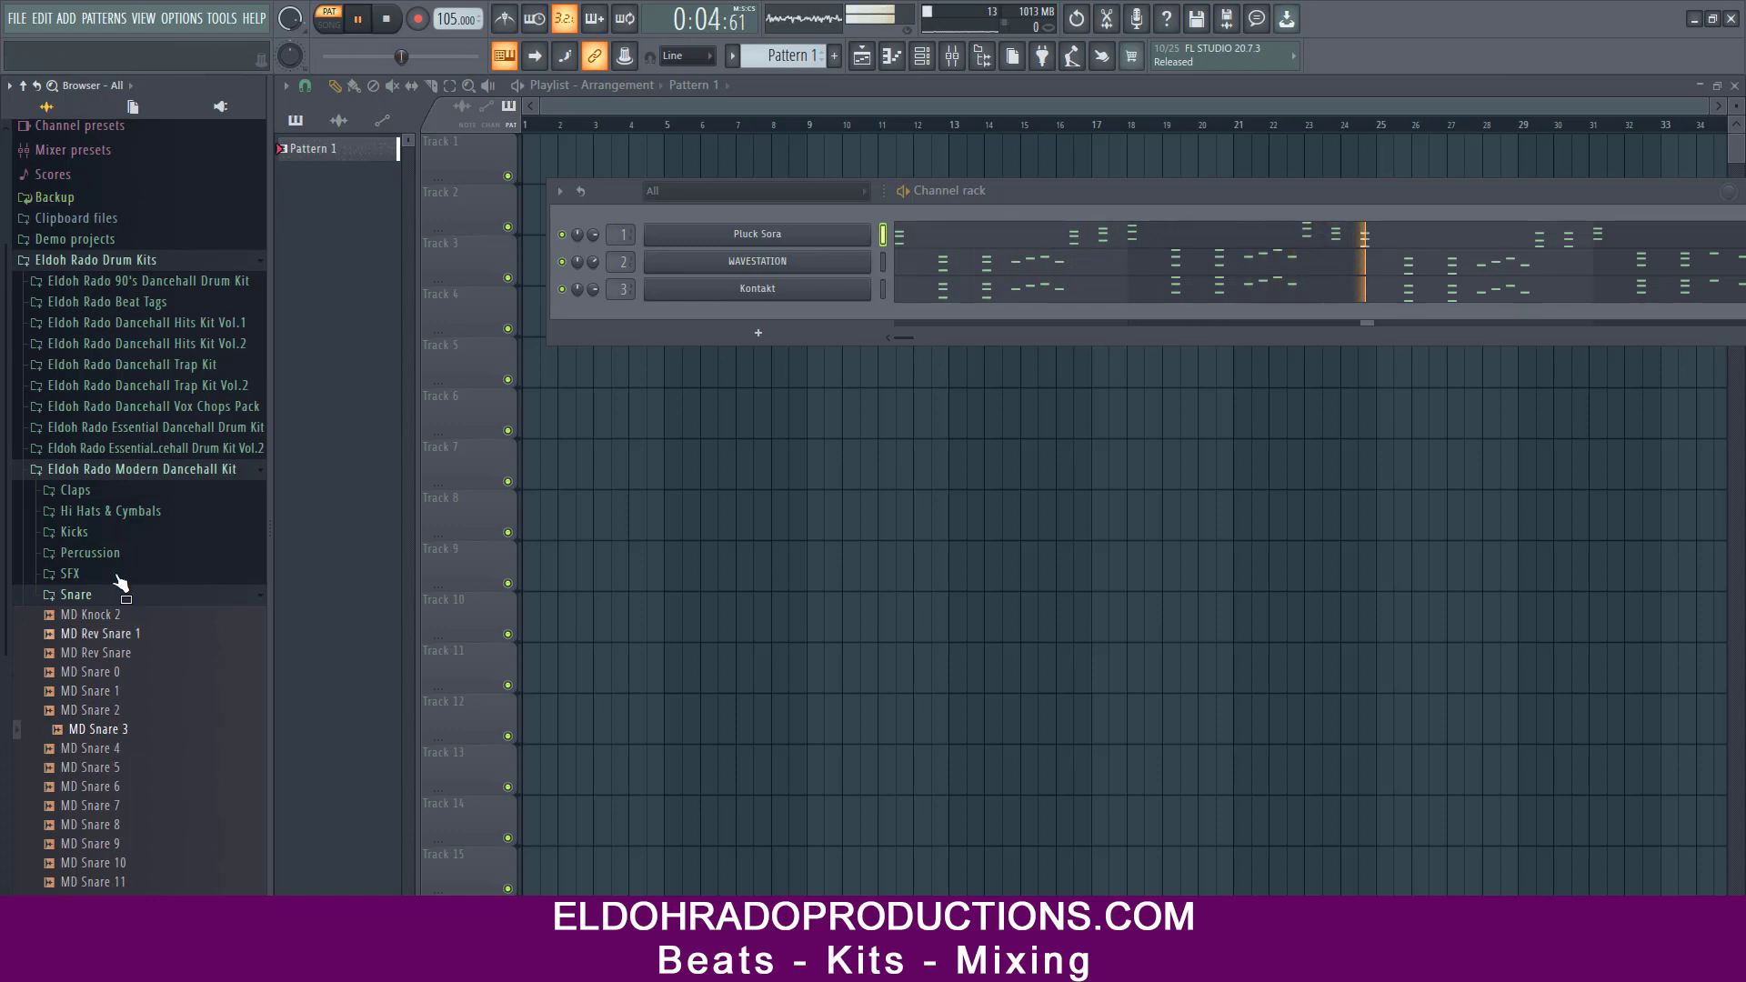
- Audition kick samples in the Modern Dancehall Kit, from MD Kick Hard 1 through MD Trunk Shaker
left_click(94, 534)
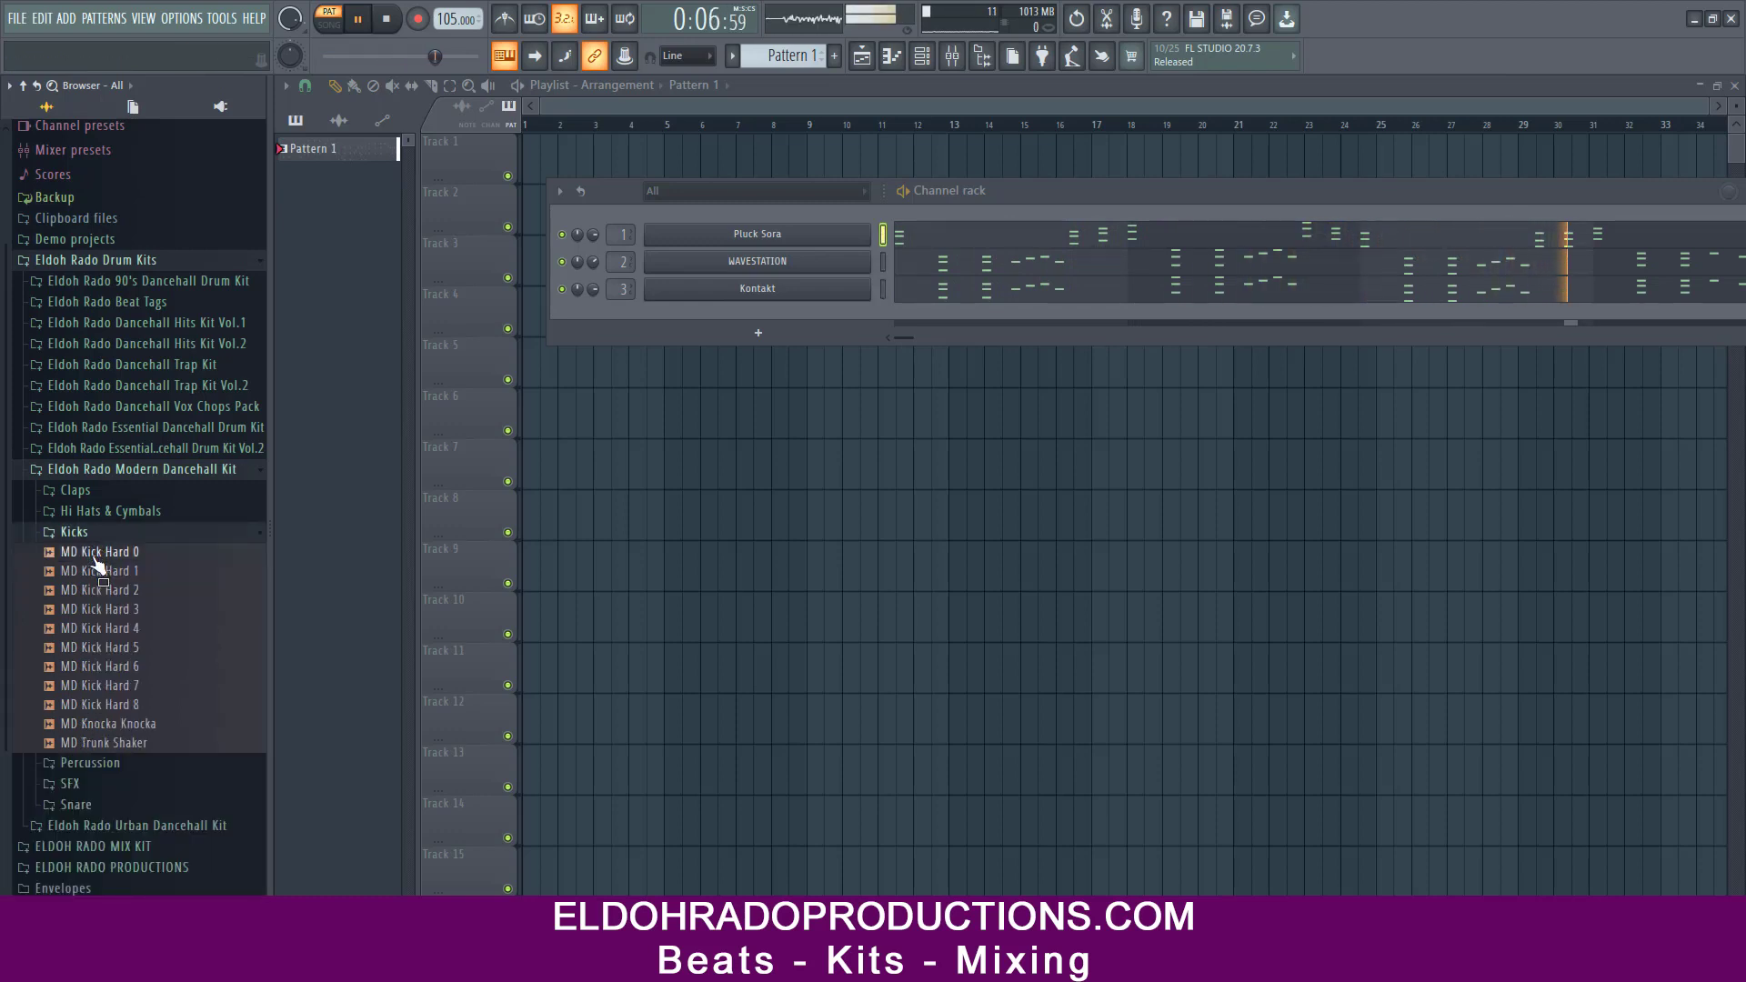
left_click(97, 570)
left_click(101, 588)
left_click(103, 611)
left_click(103, 611)
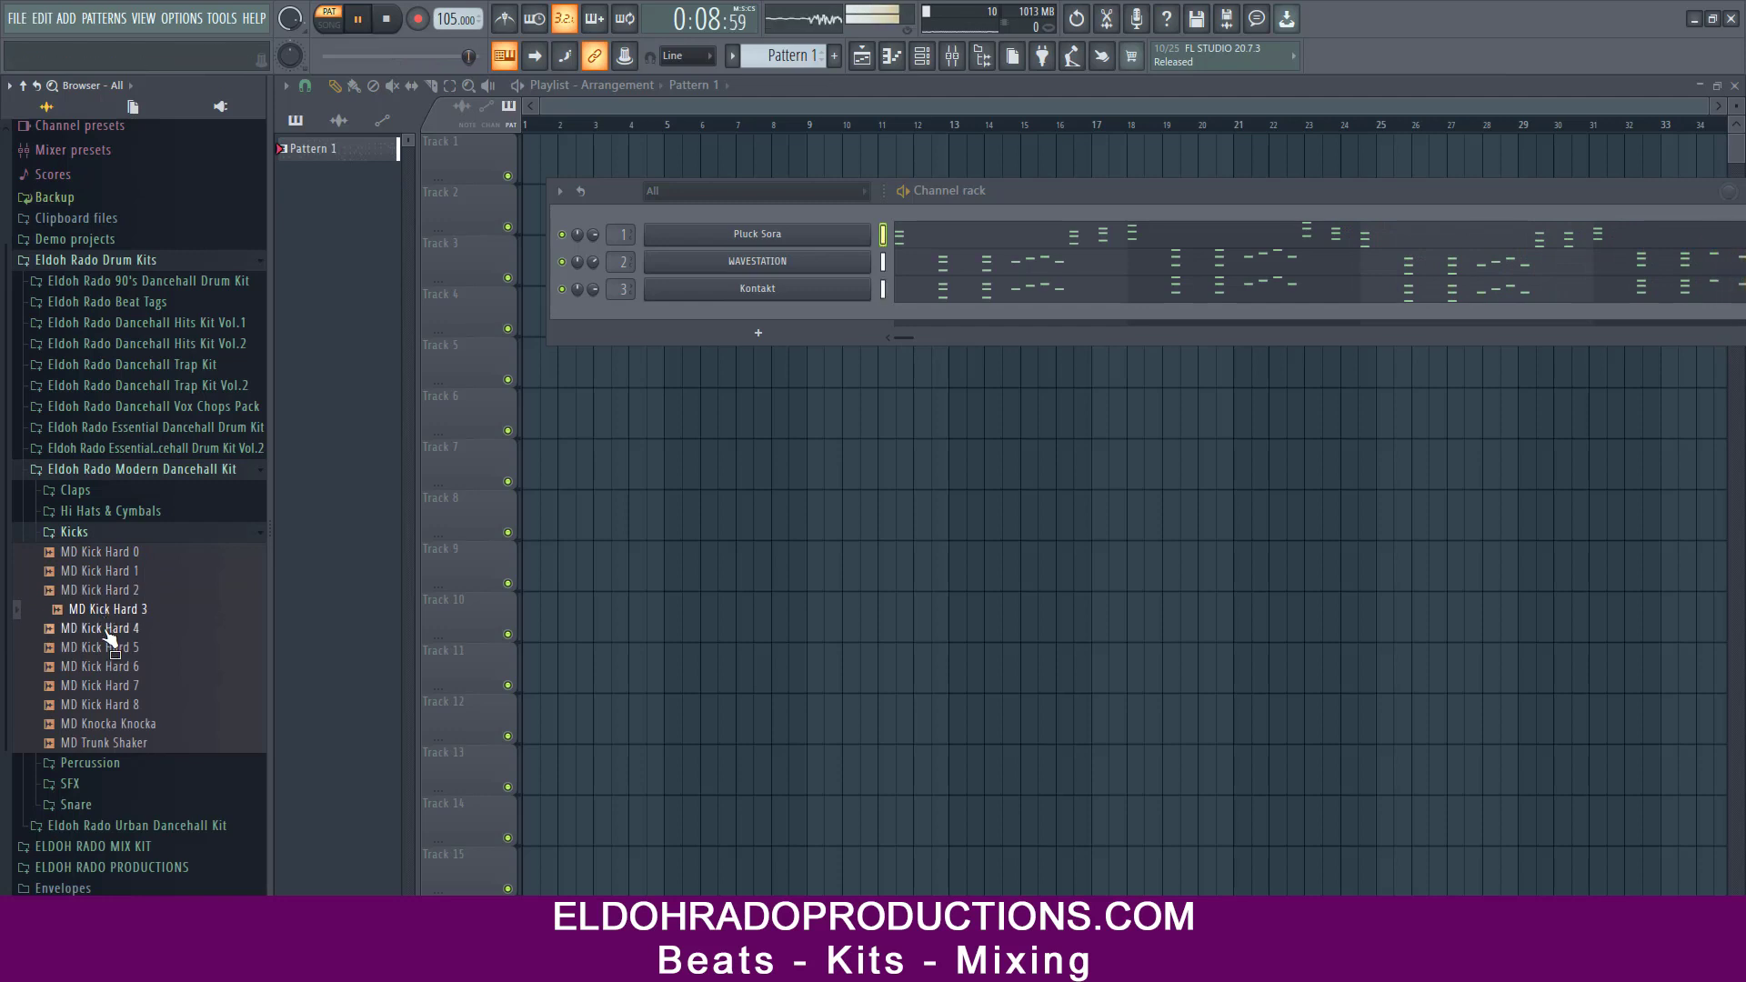
left_click(100, 647)
left_click(102, 666)
left_click(103, 686)
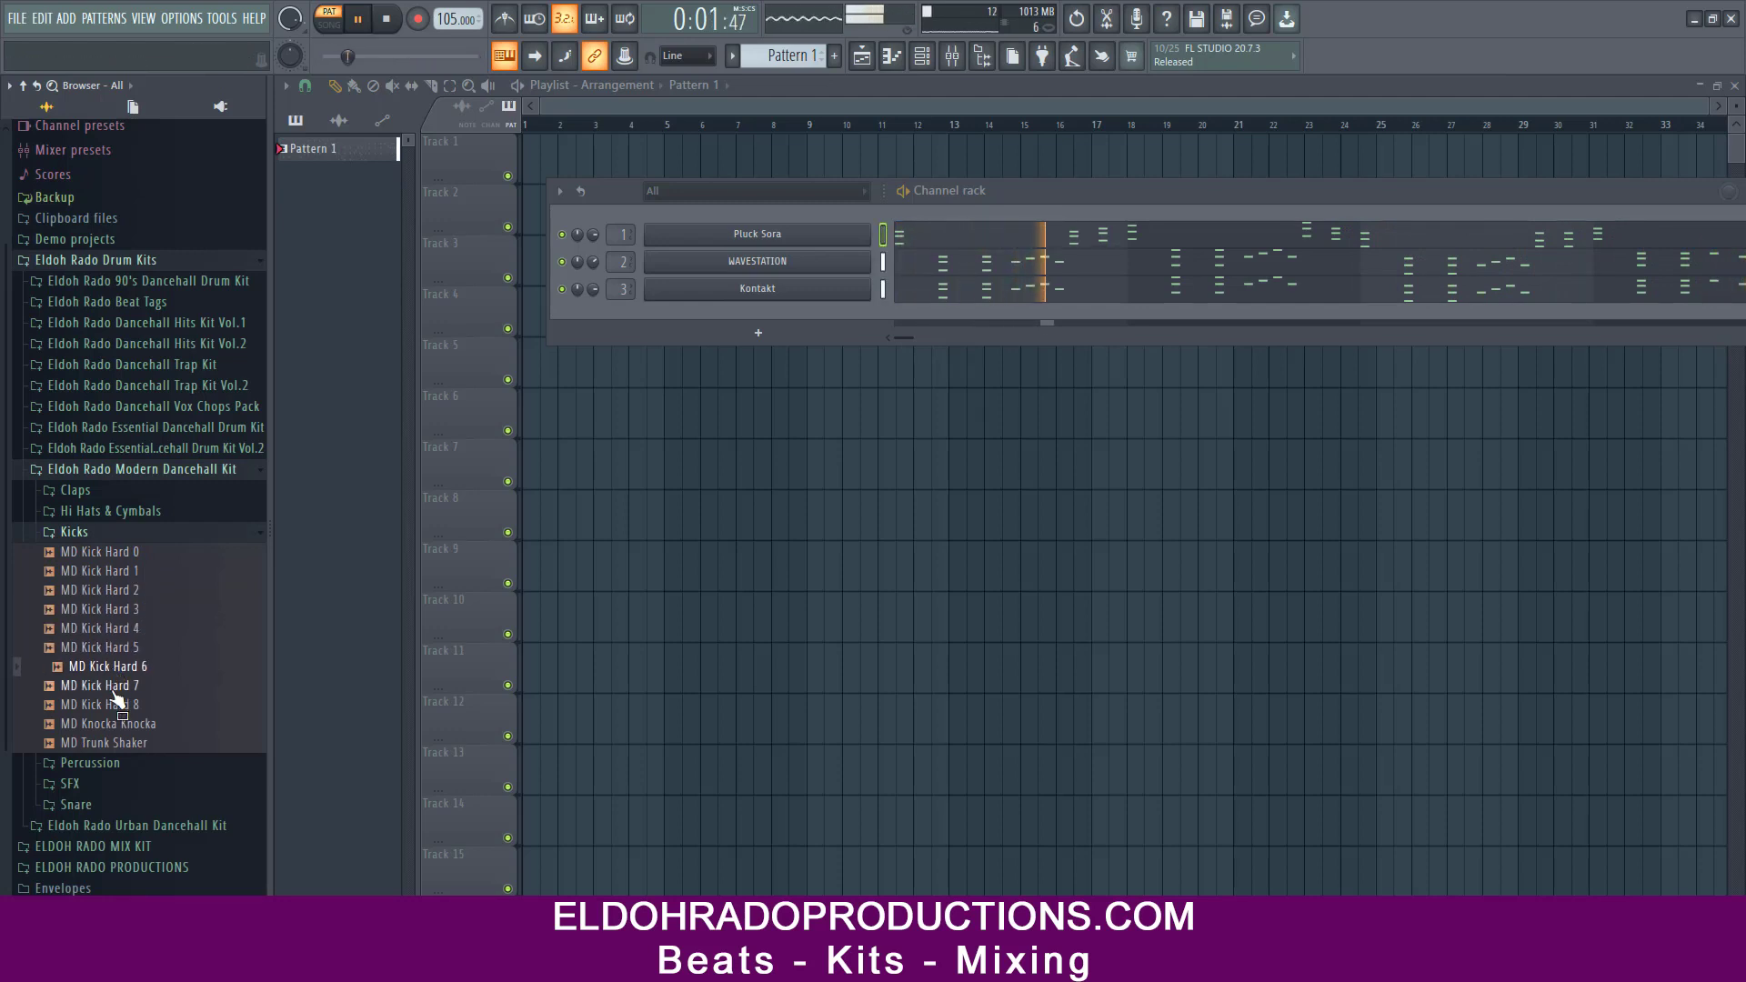
left_click(105, 705)
left_click(115, 724)
left_click(120, 741)
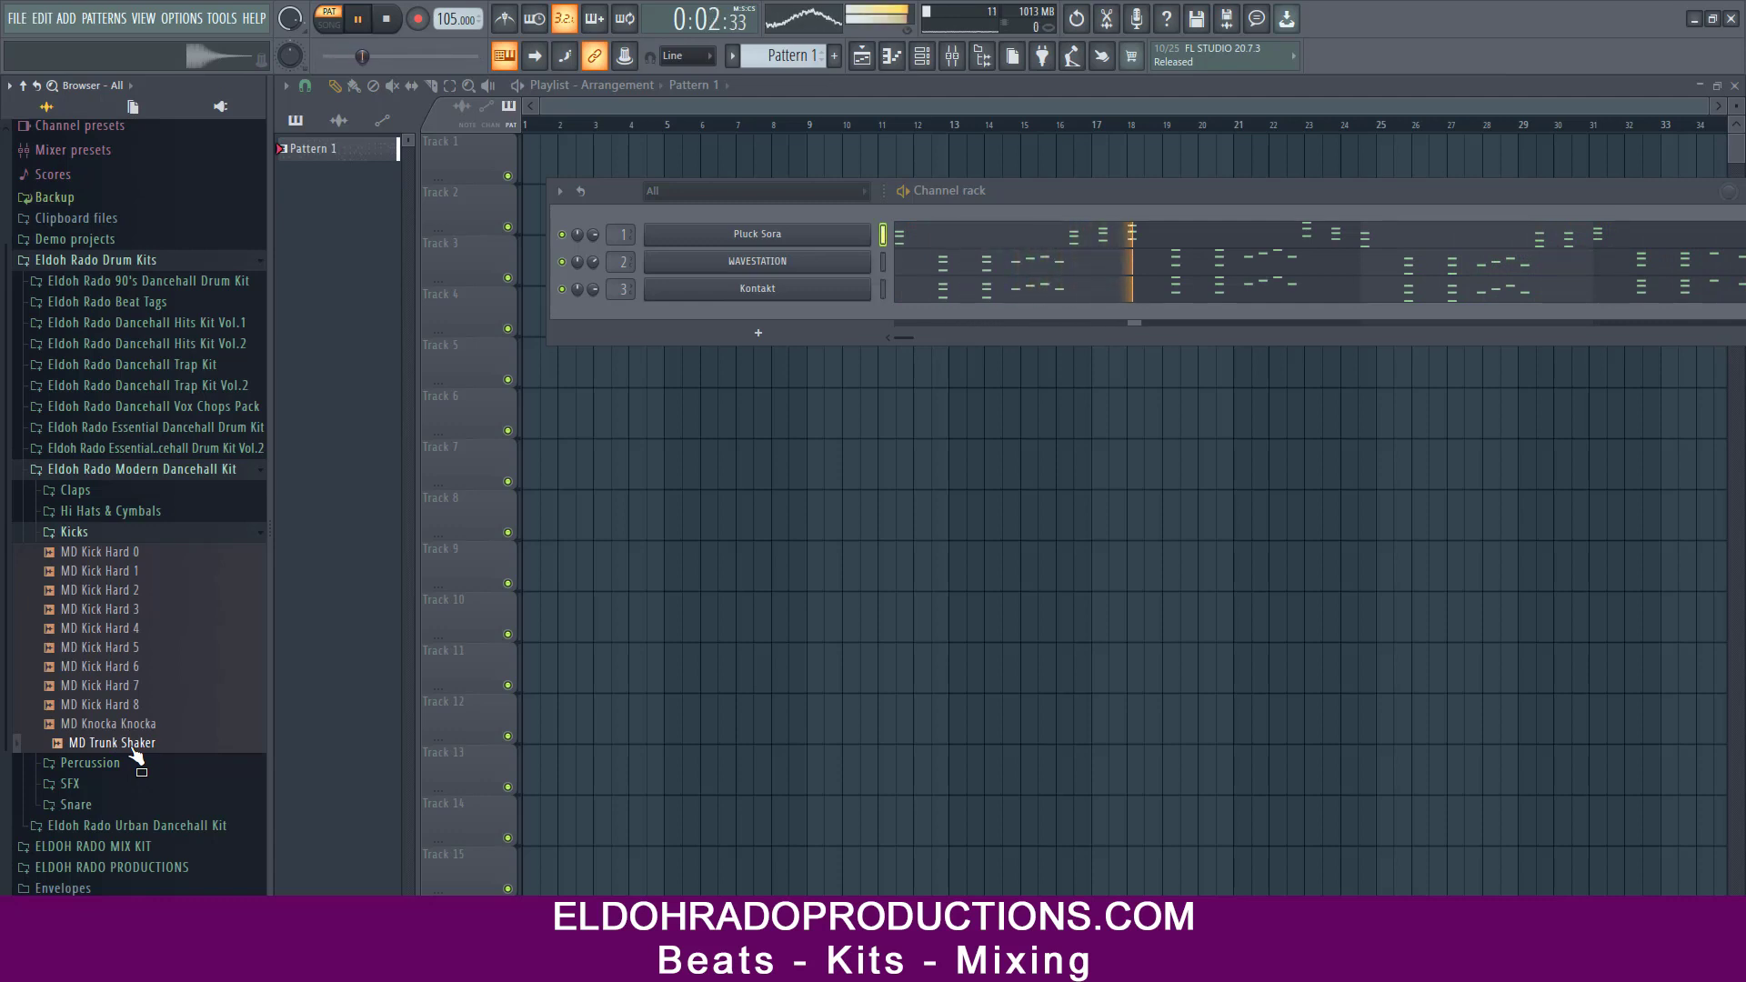
- Add DT Osh Kick from the Dancehall Trap Kit's Kicks folder as a new channel below Kontakt
left_click(203, 365)
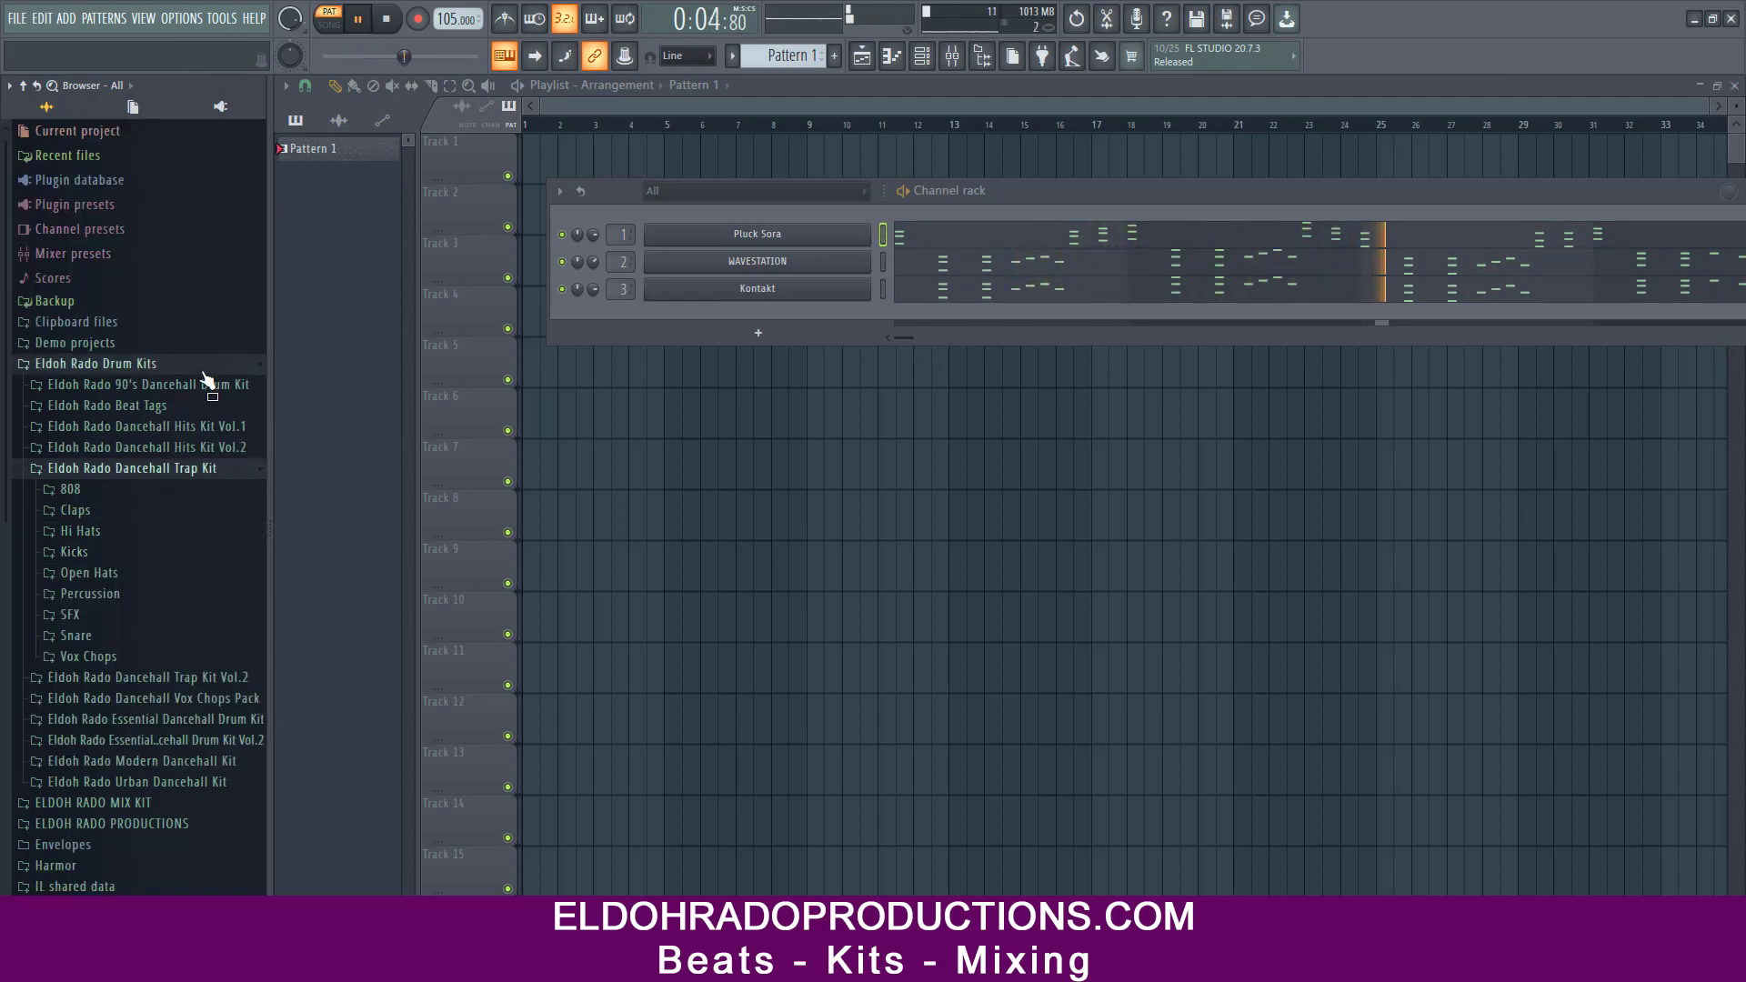
left_click(91, 552)
left_click(107, 670)
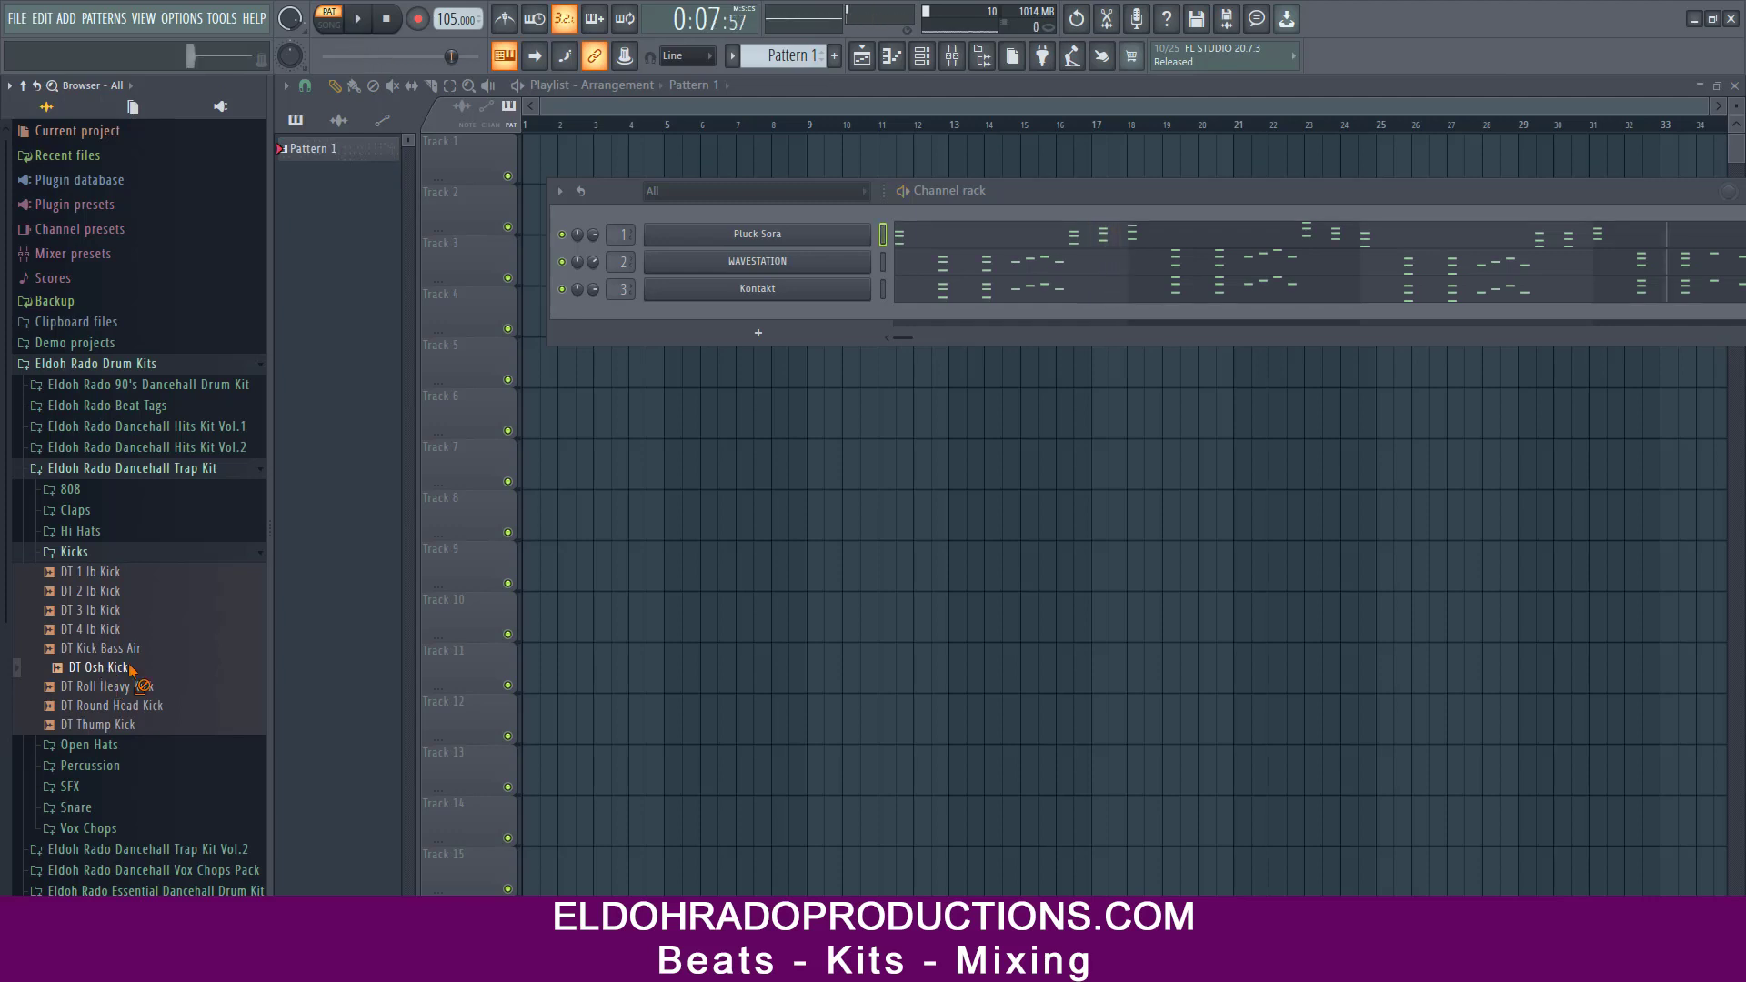
left_click_drag(130, 666, 761, 307)
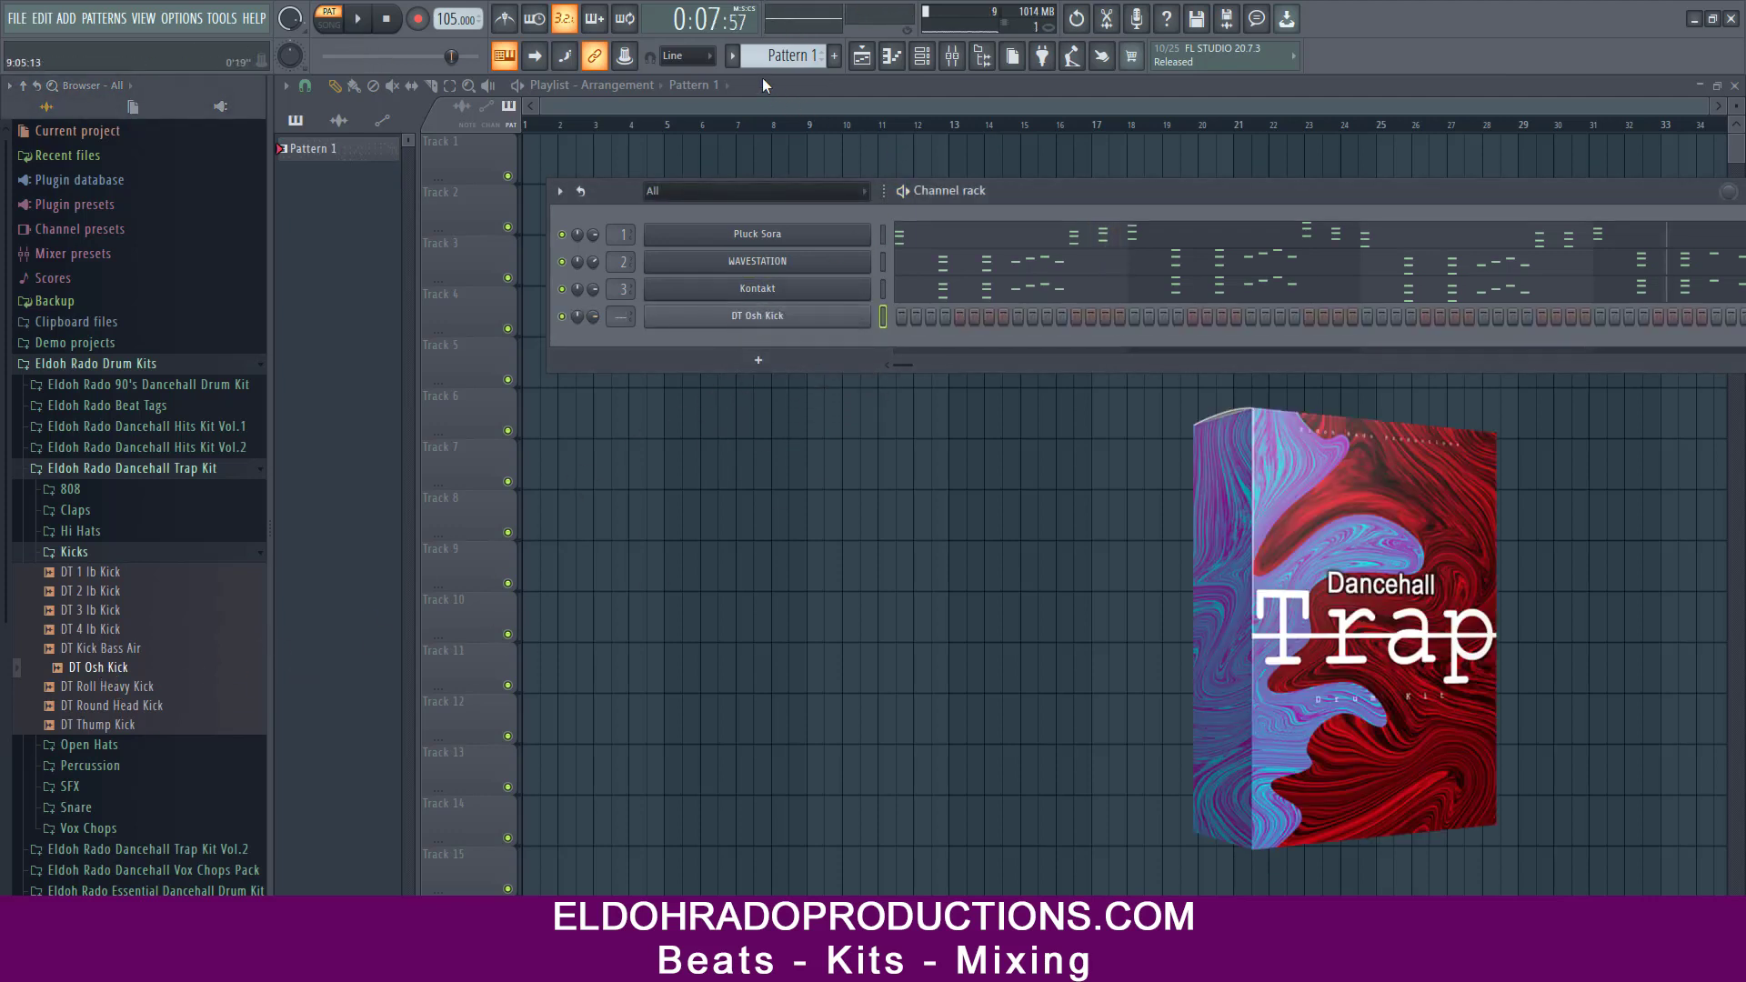
- Create Pattern 2 and place Pattern 1 on Track 1 and Pattern 2 on Track 2 at bar 1 of the playlist
left_click(733, 60)
left_click(543, 152)
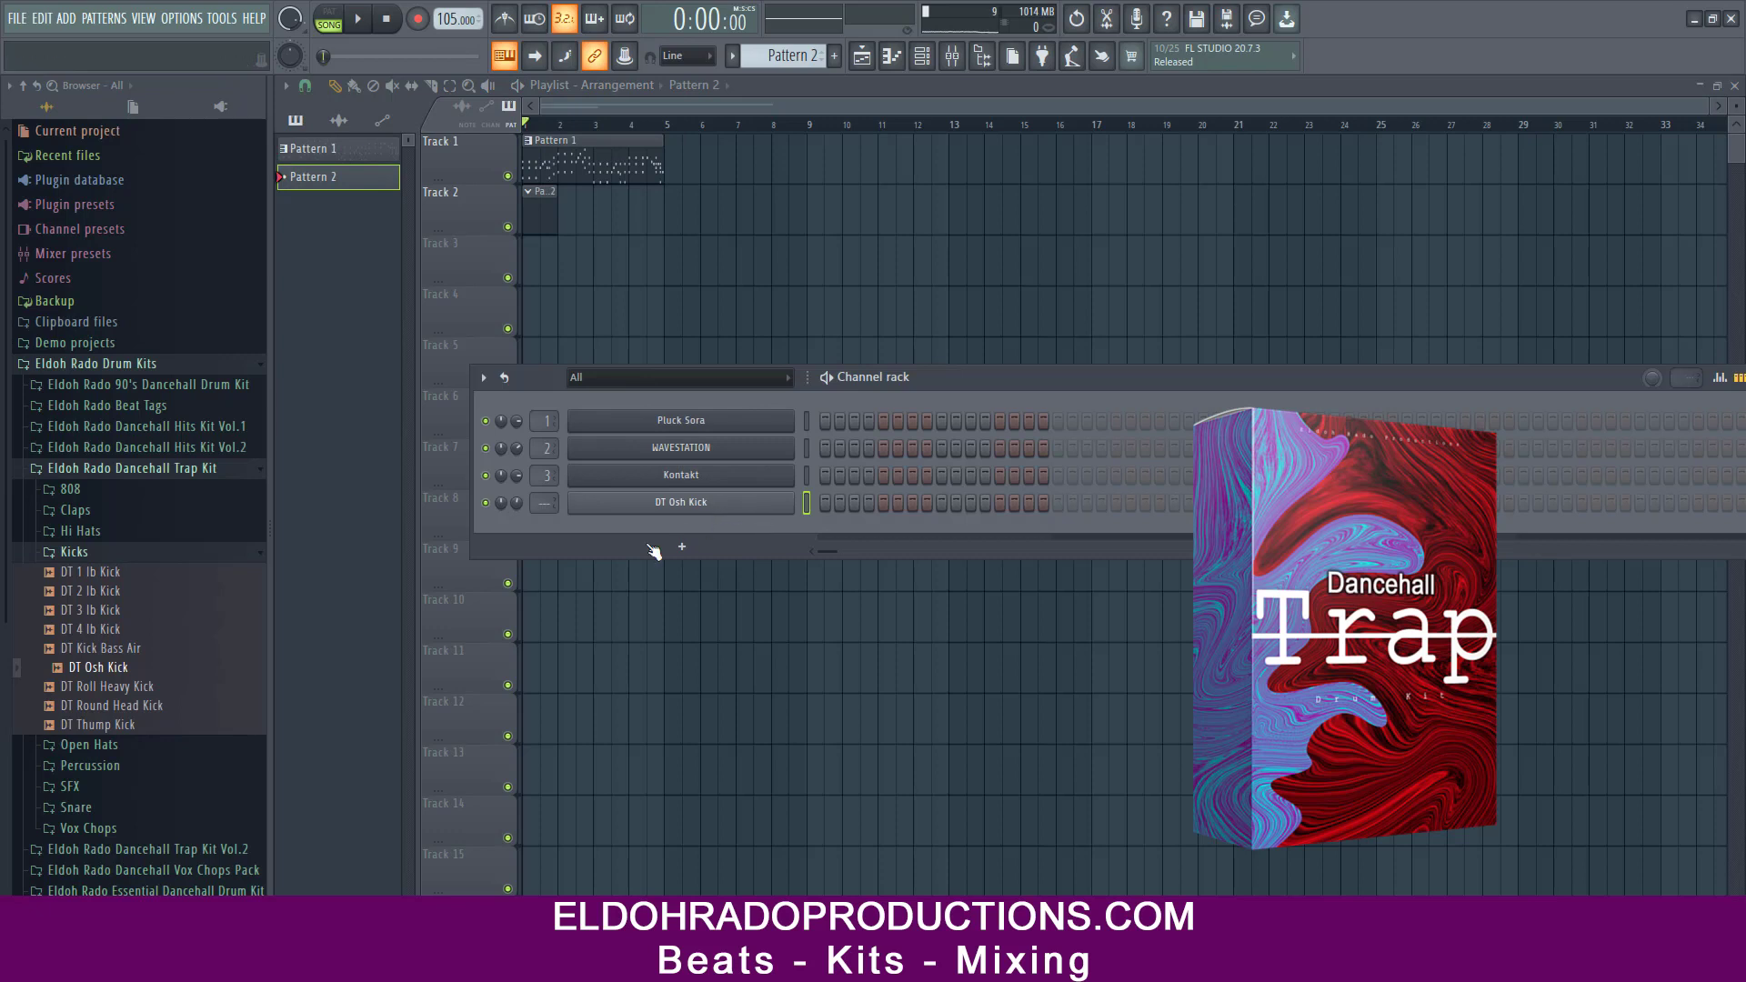
- Trim the silent tail of the DT Osh Kick sample in its channel settings
left_click(684, 503)
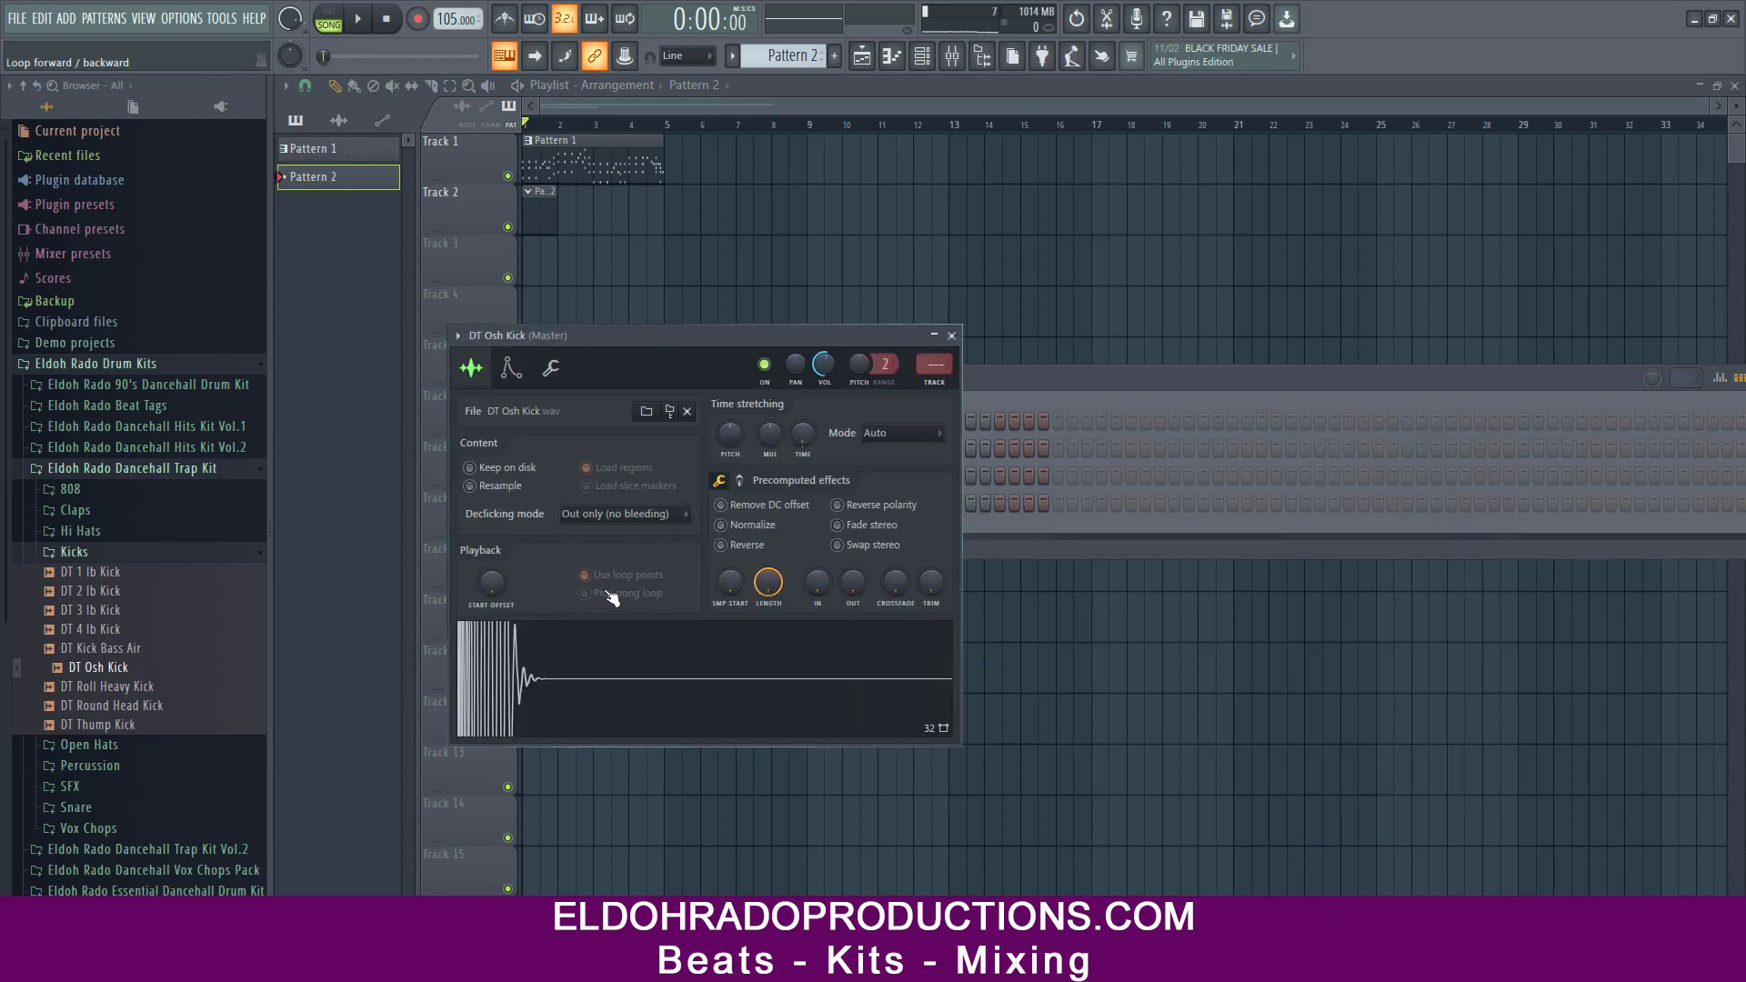
left_click(951, 335)
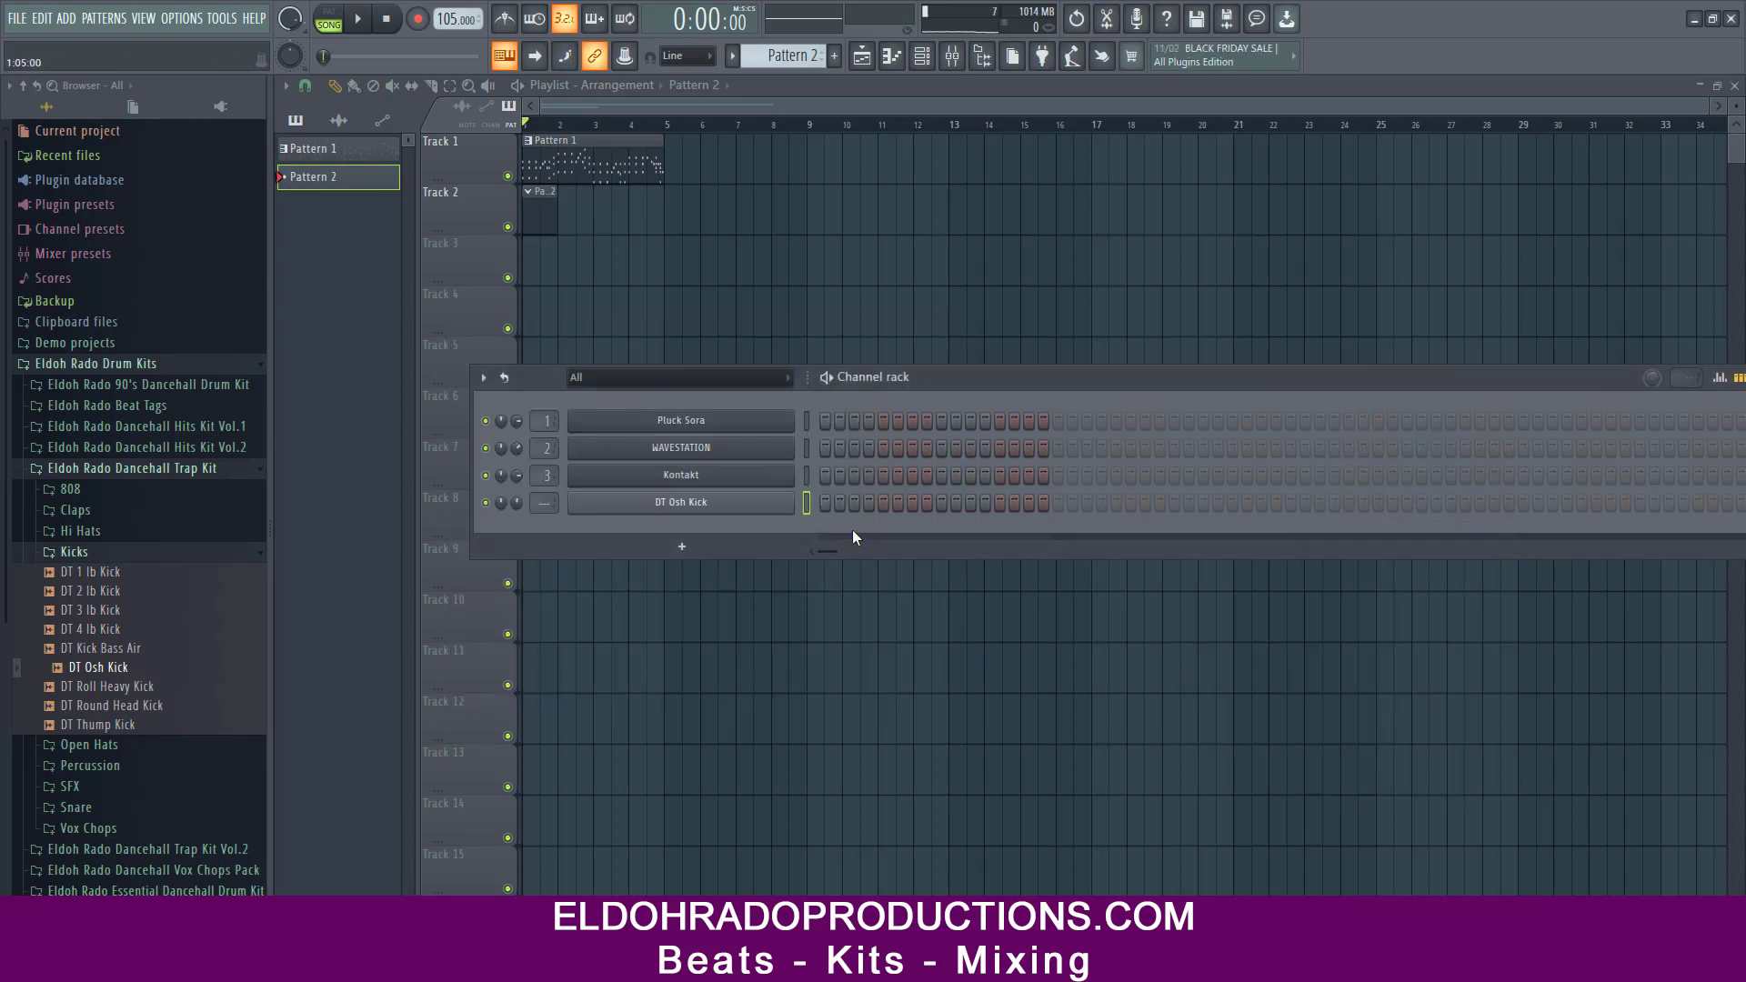
left_click(741, 507)
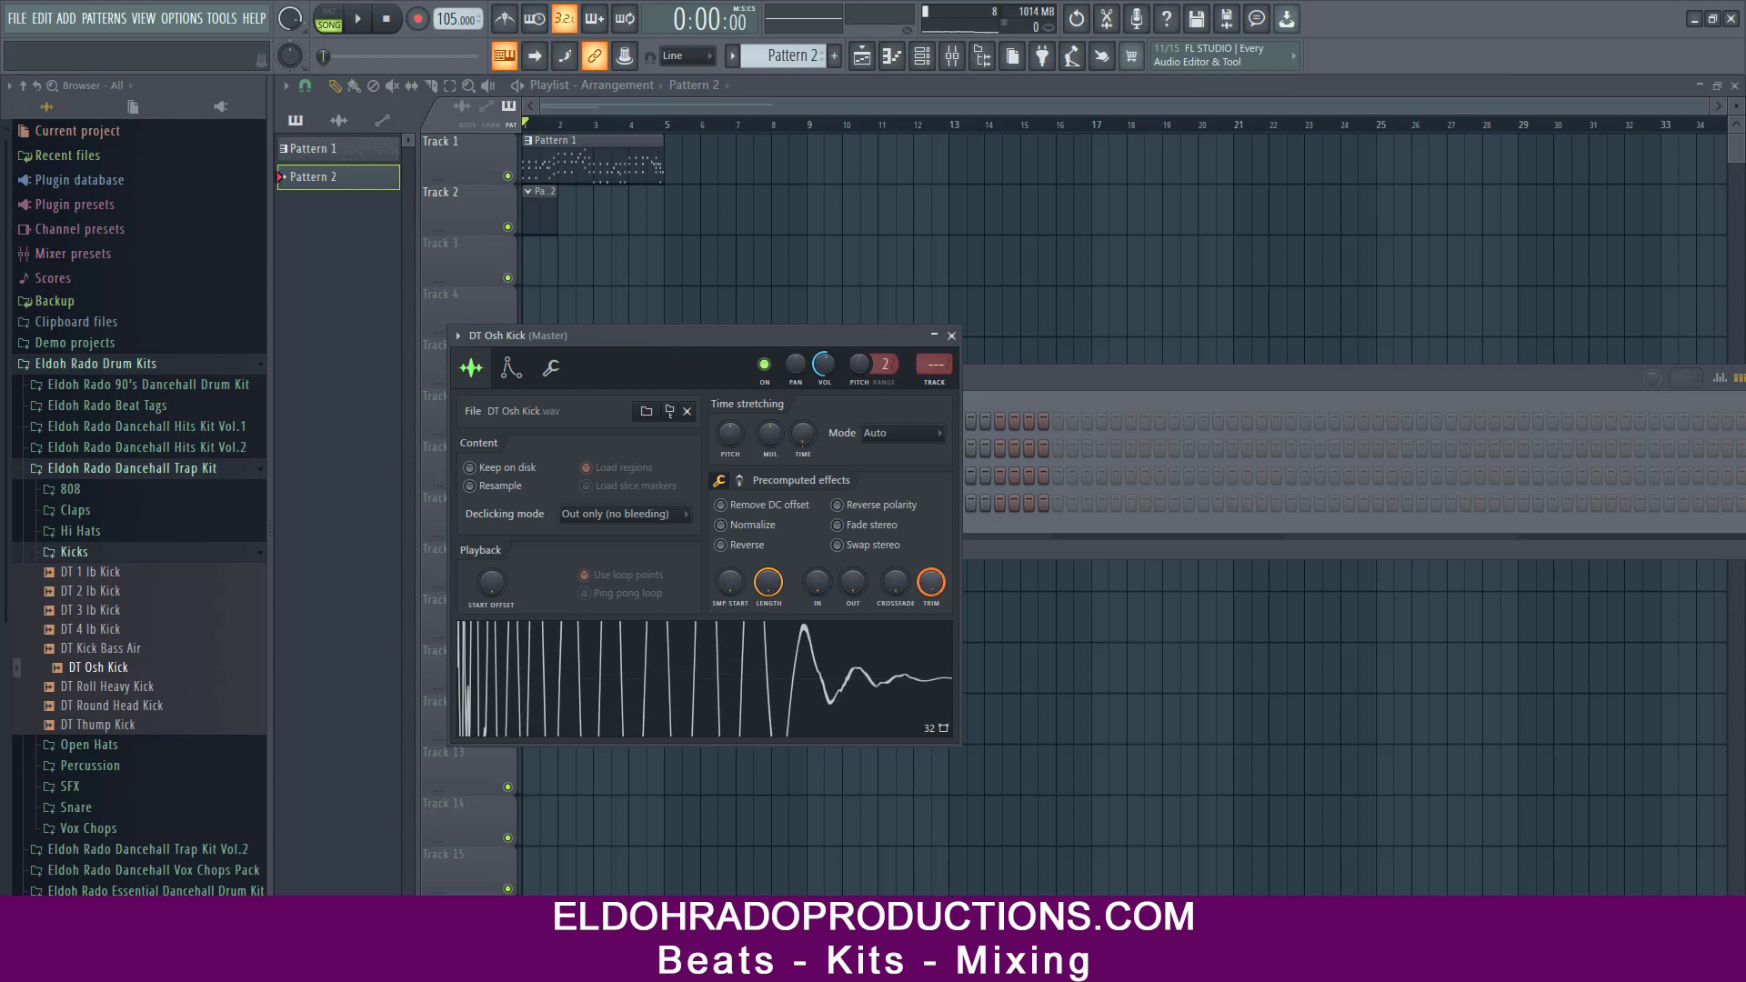
left_click(951, 335)
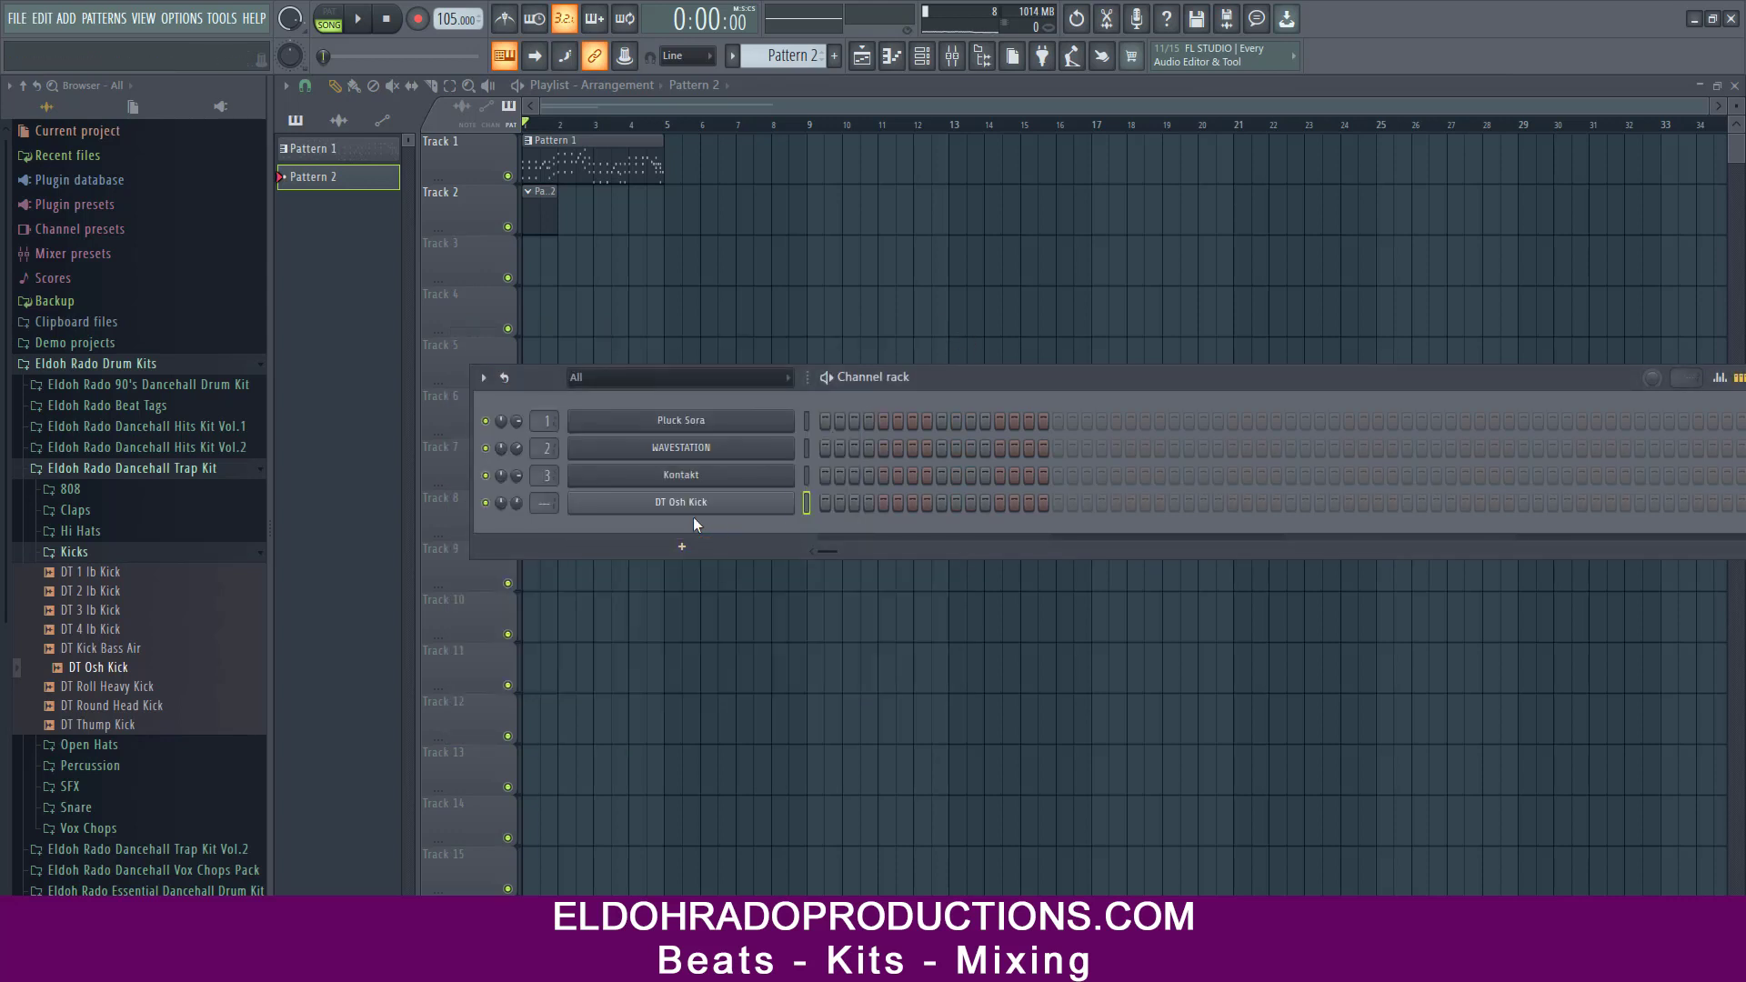
- Play the song while auditioning the Dancehall Trap Kit's snares and add DT Mil Snare Addon as a new channel
key("space")
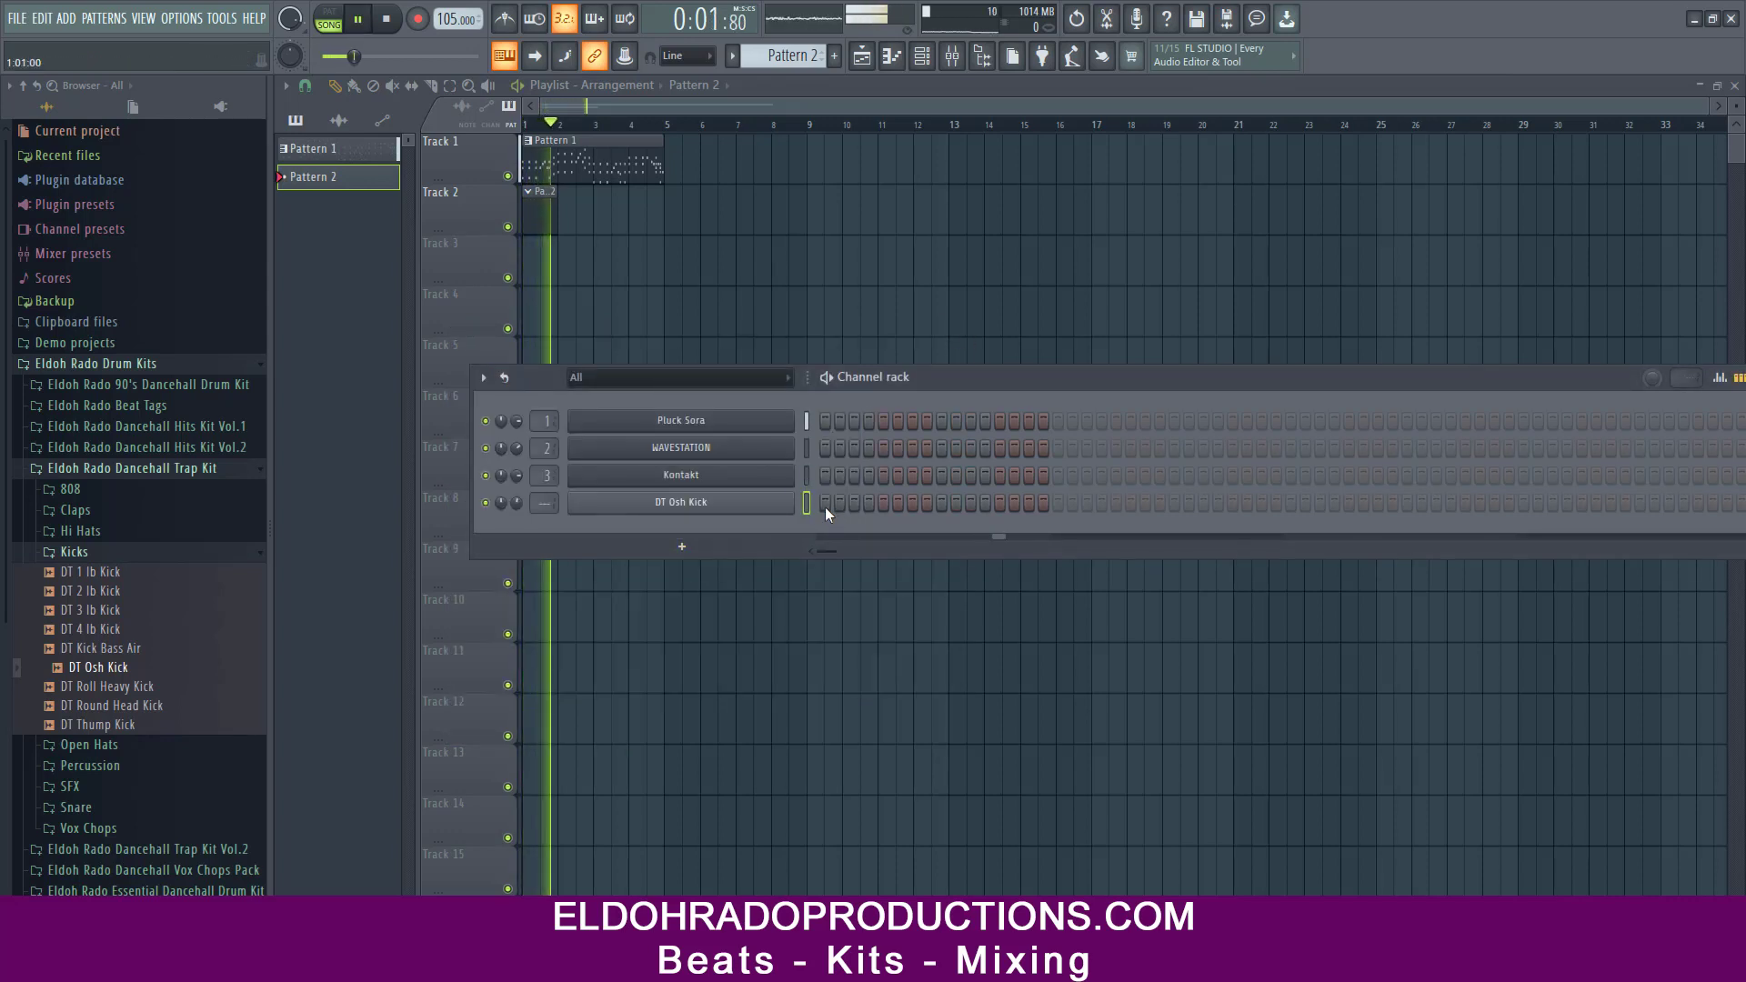
left_click(91, 552)
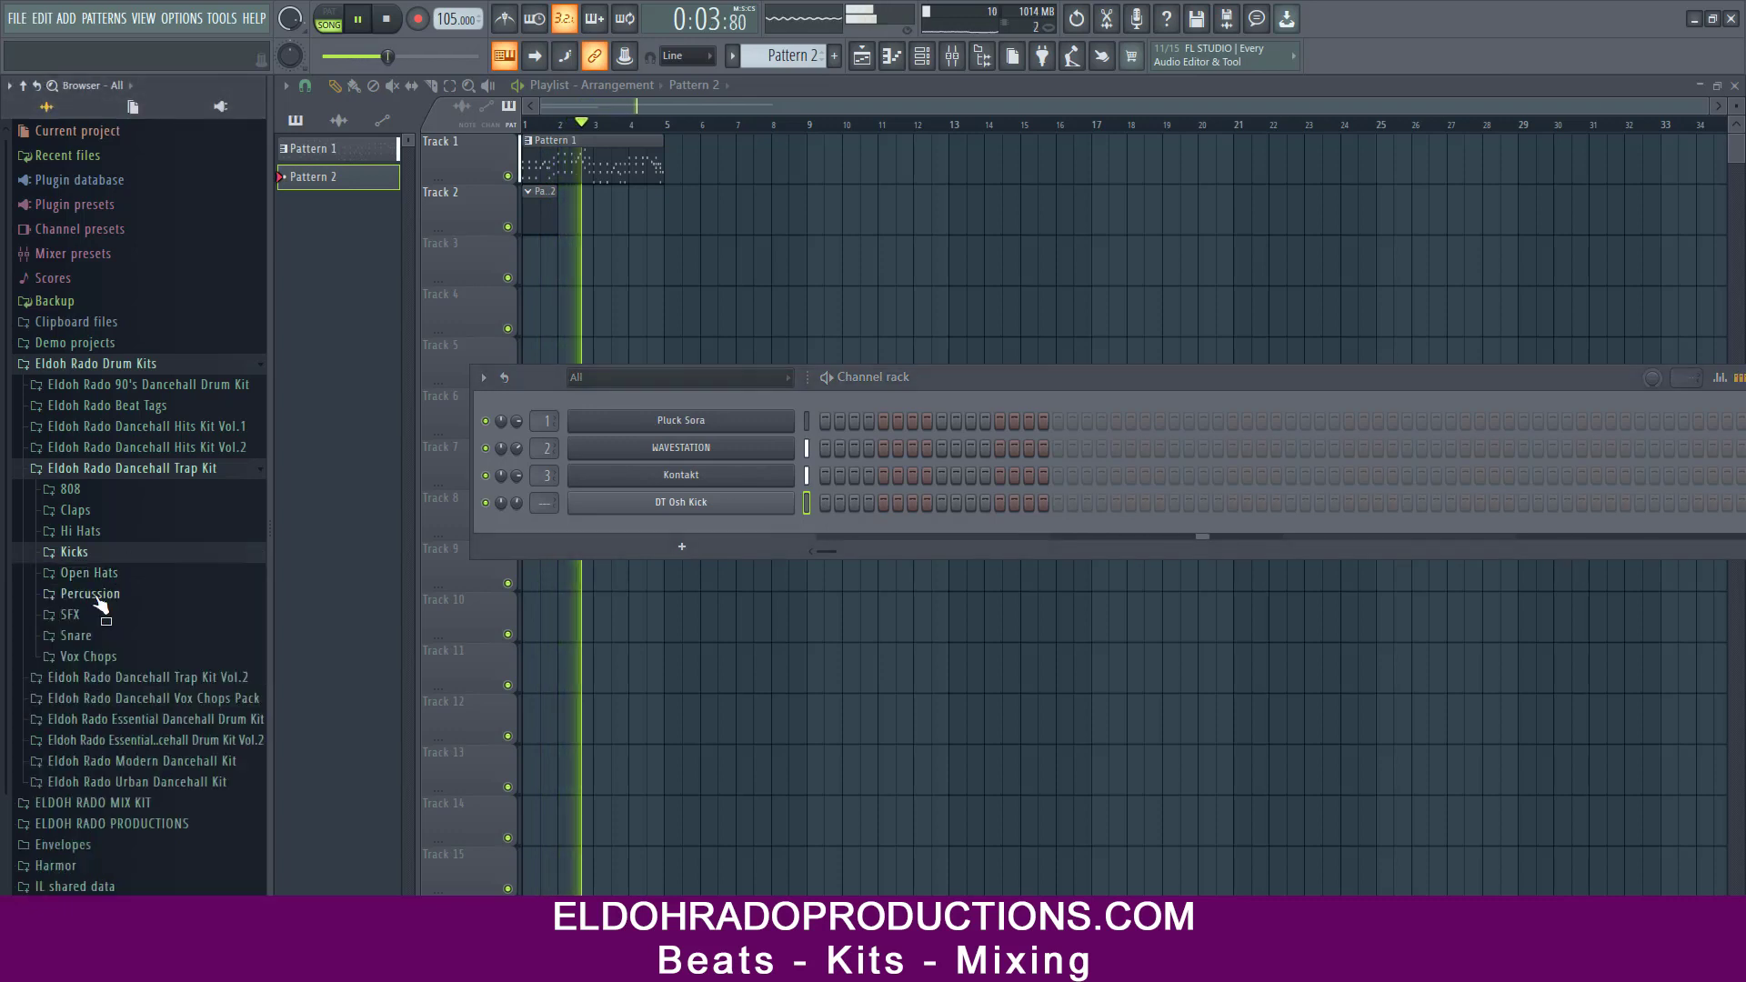
left_click(100, 635)
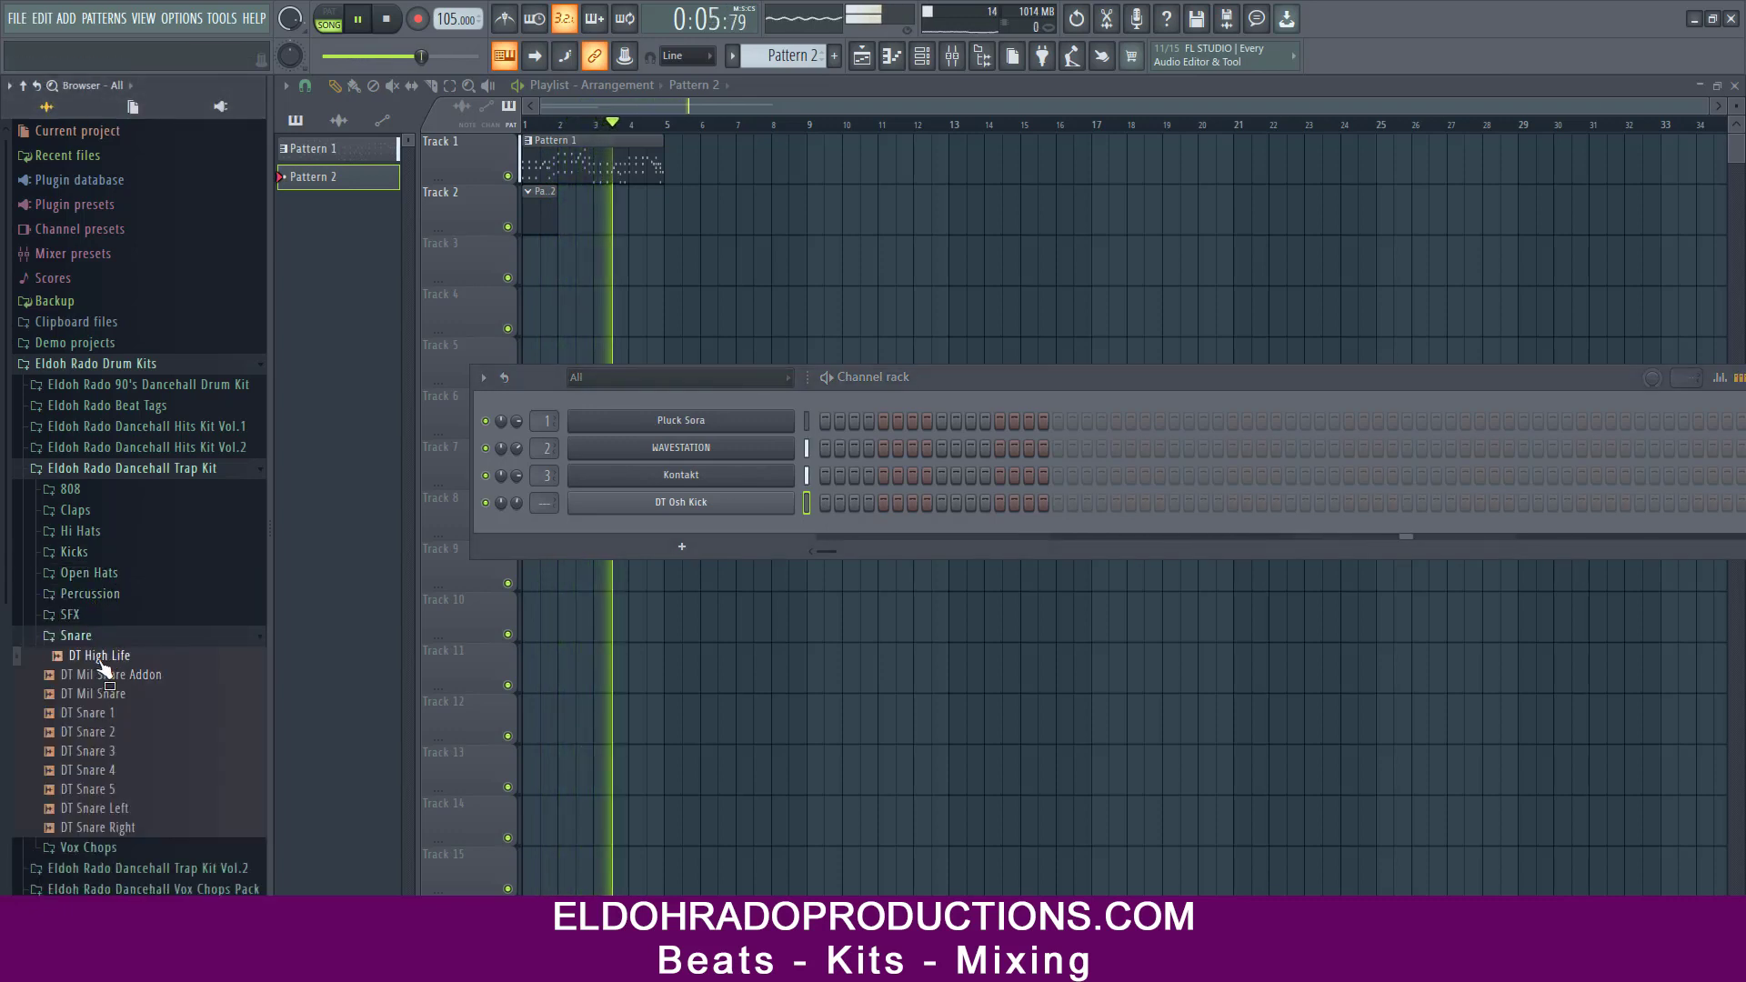
left_click(104, 674)
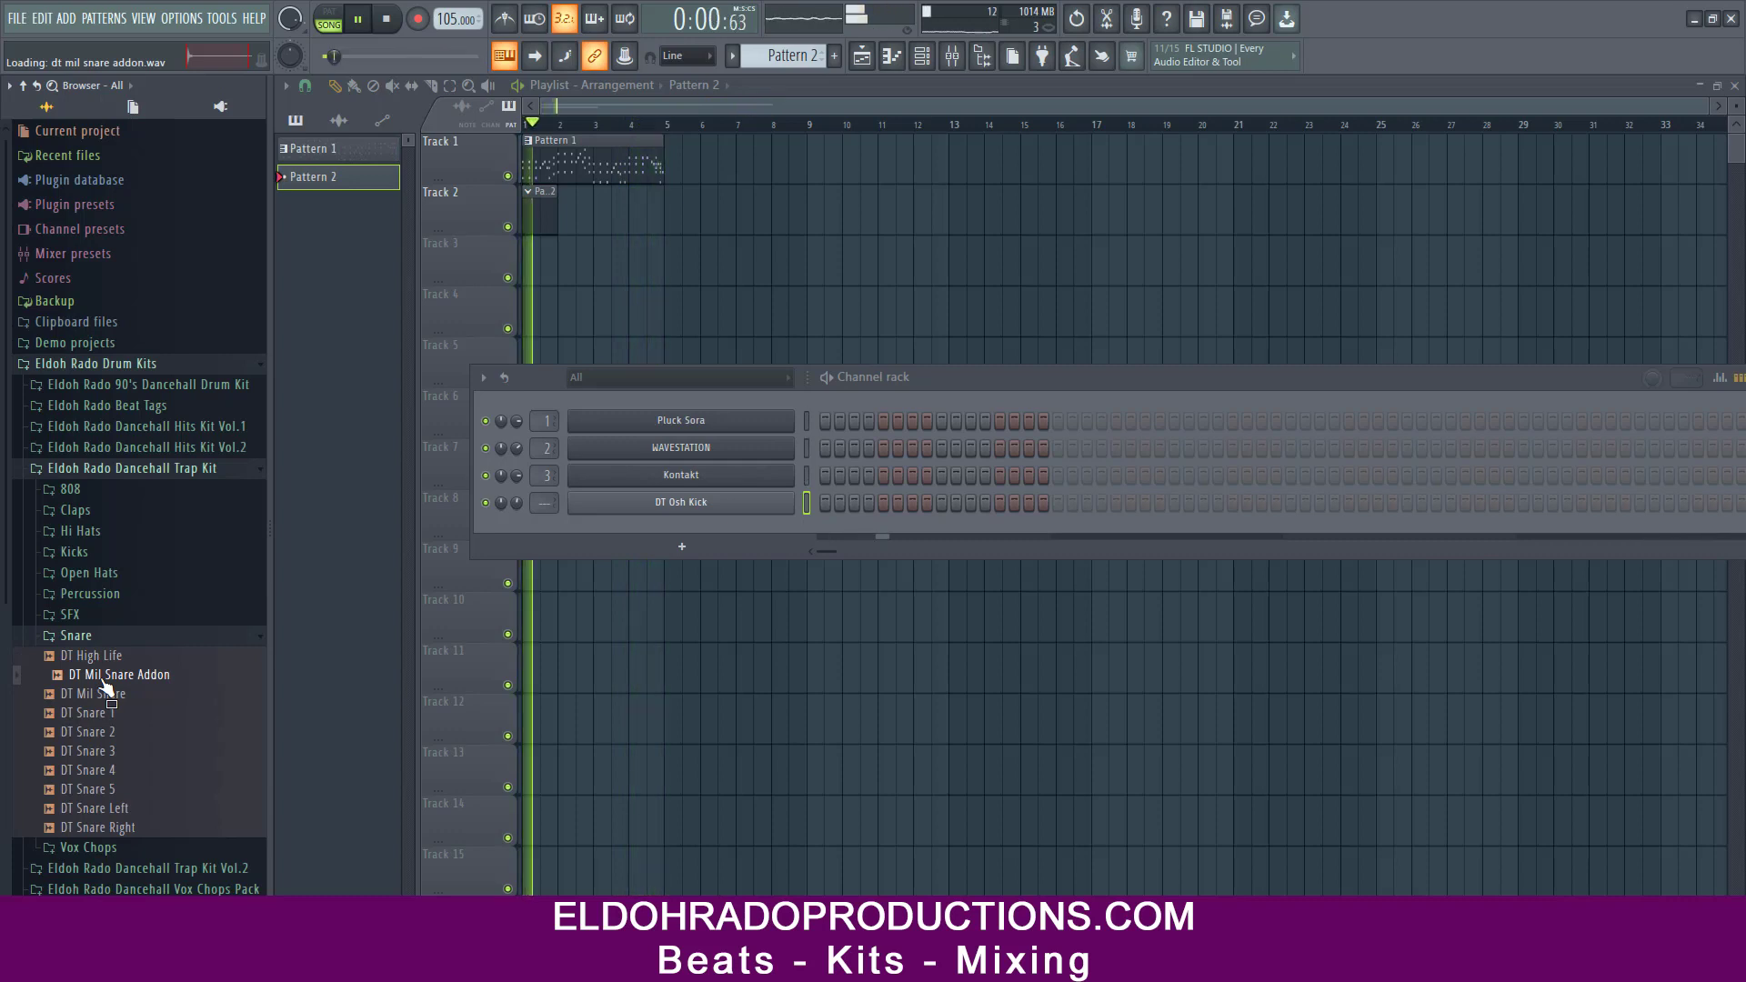
left_click_drag(104, 683, 685, 524)
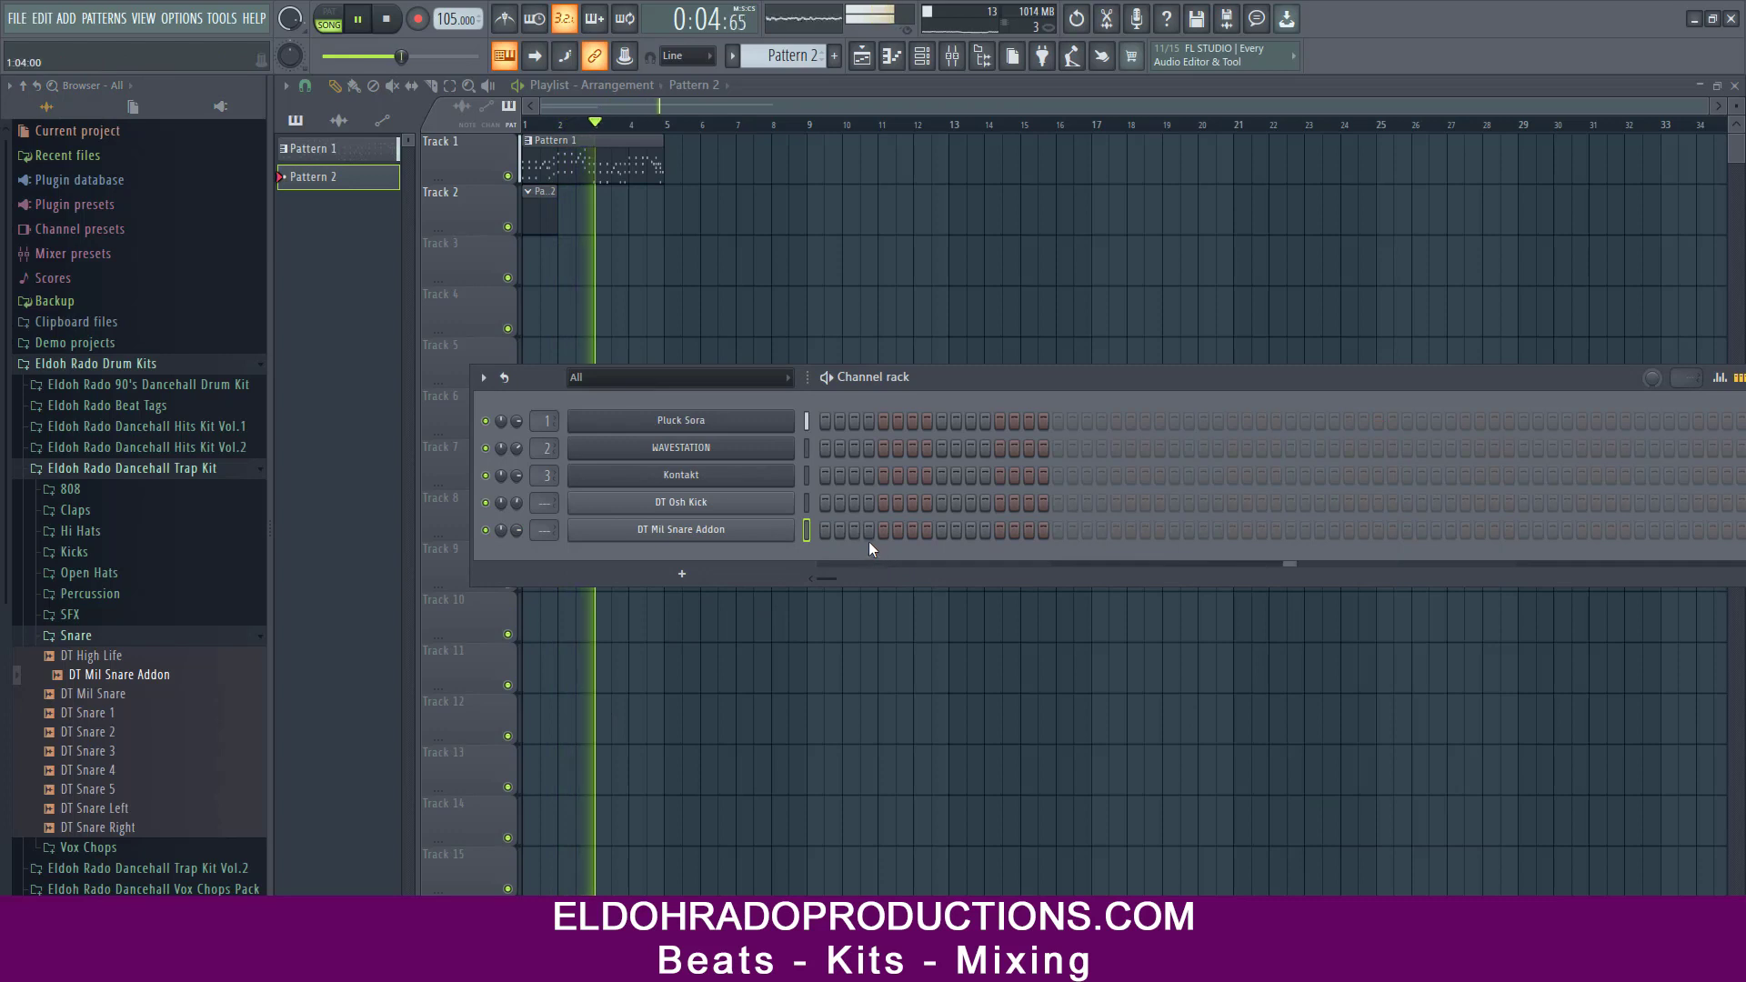
- Program DT Mil Snare Addon hits on steps 4, 7, 12, 15 and 19 of Pattern 2
key("space")
left_click(870, 532)
left_click(914, 532)
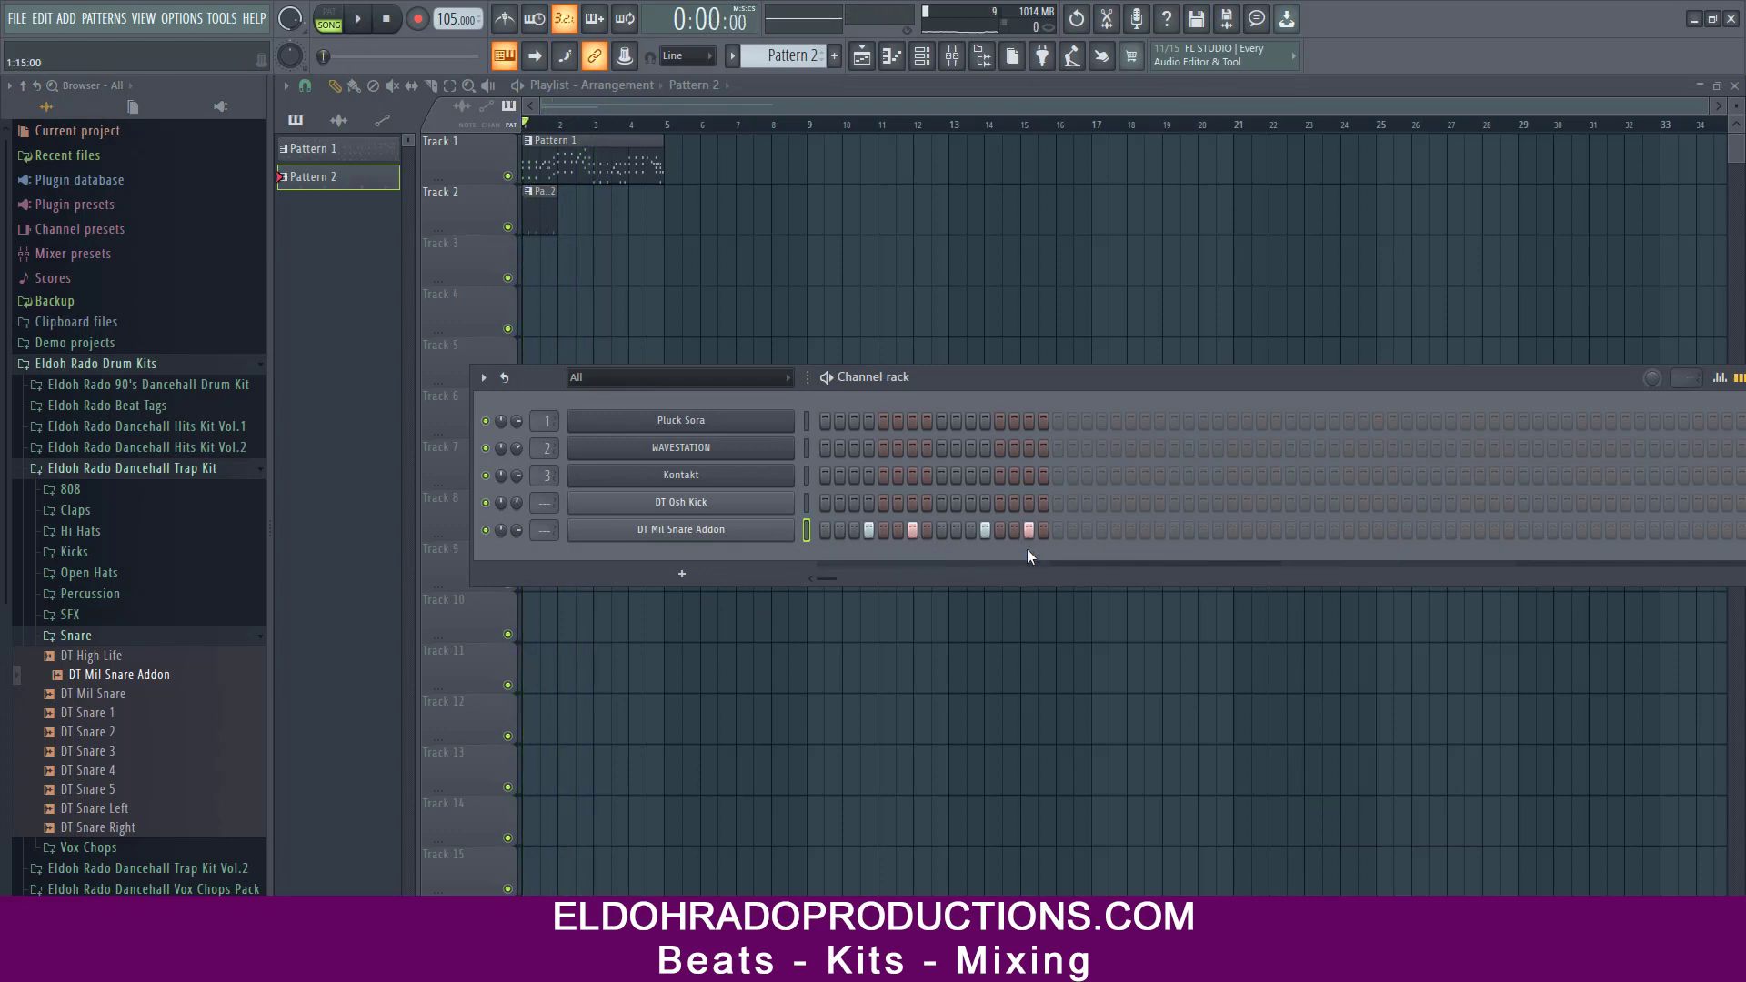
left_click(1088, 532)
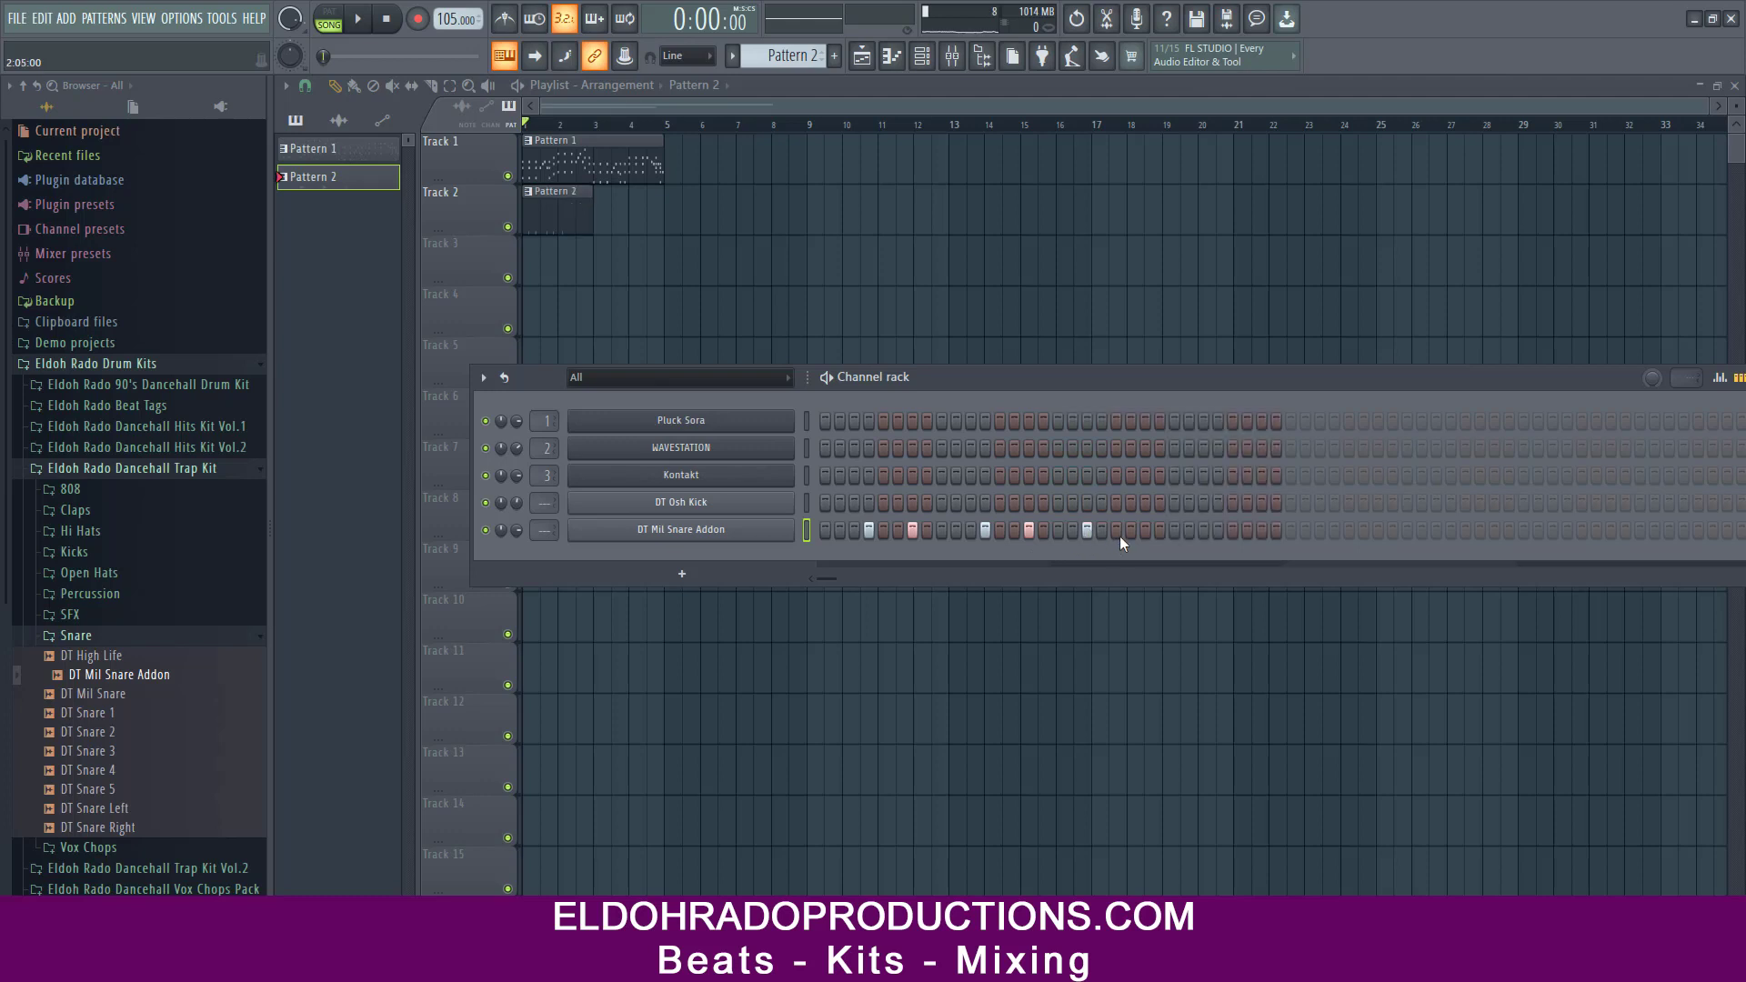
- Trim the DT Mil Snare Addon sample's silence and complete its two-bar pattern with hits on steps 20, 23, 28 and 31
key("space")
left_click(711, 534)
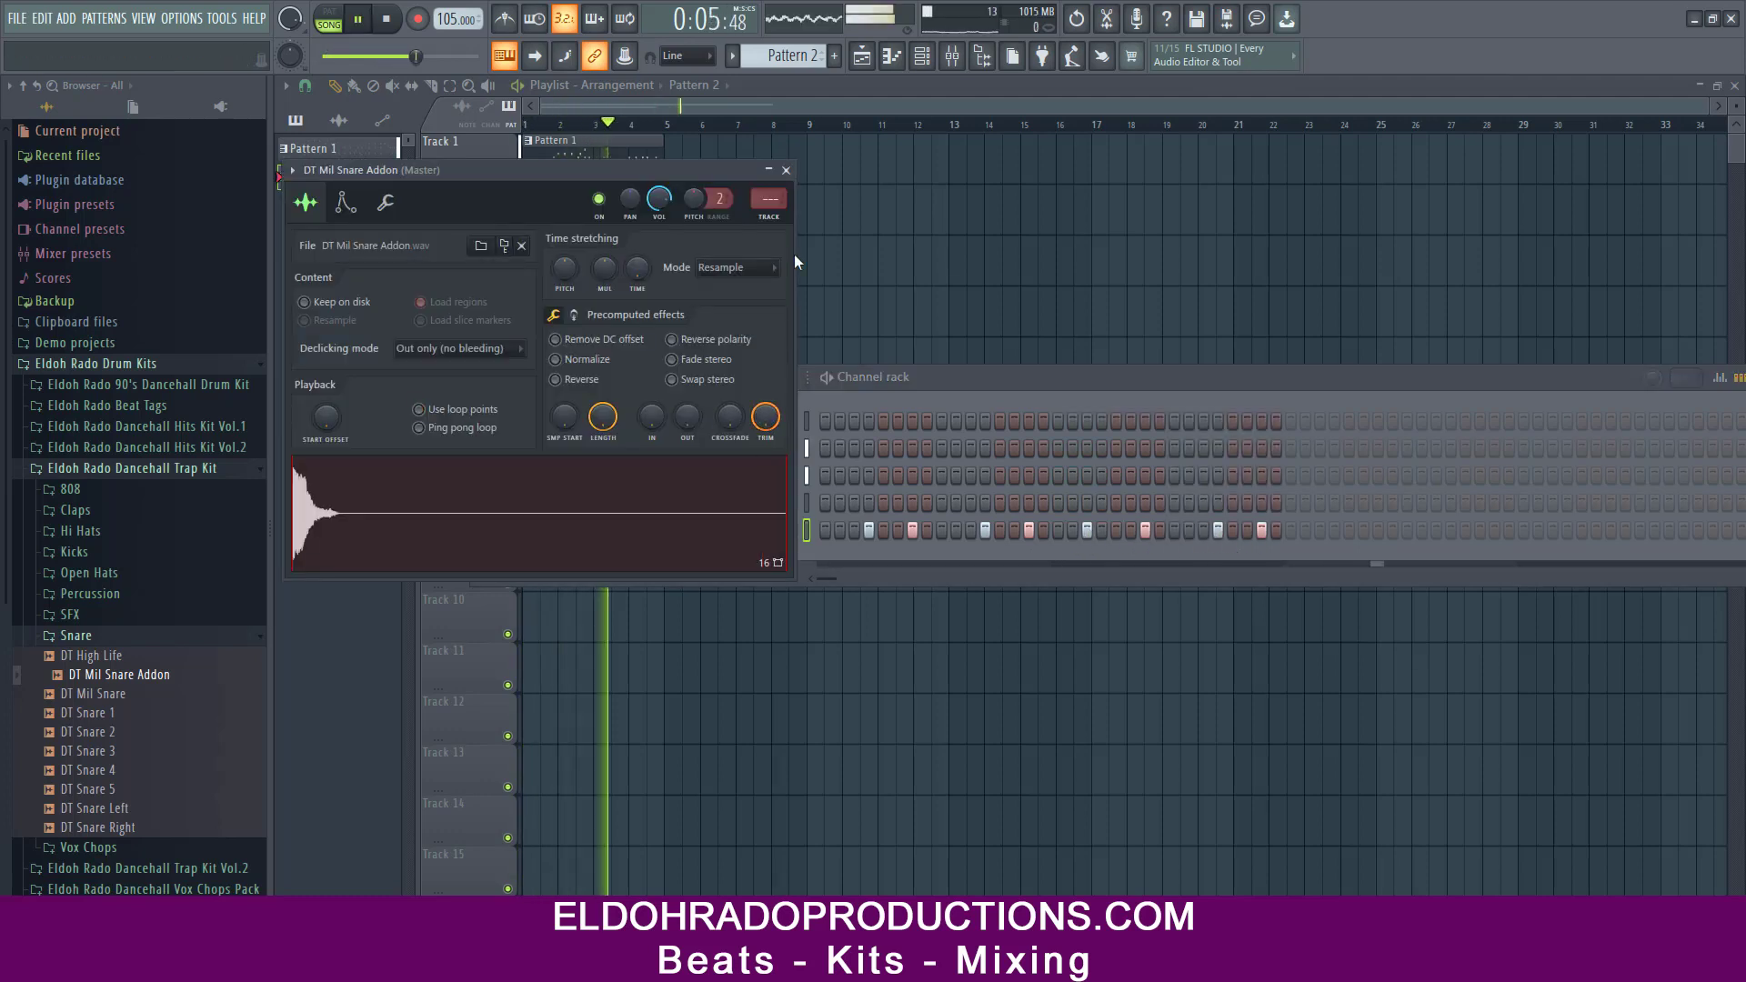
left_click(986, 532)
left_click(1029, 532)
left_click(1102, 531)
left_click(1146, 532)
left_click(1218, 532)
key("space")
left_click(1262, 532)
- Build the drums as a four-bar Pattern 3 and fill DT Osh Kick on every eighth step from step 1
left_click(922, 56)
key("ctrl+g")
left_click(922, 57)
left_click(630, 347)
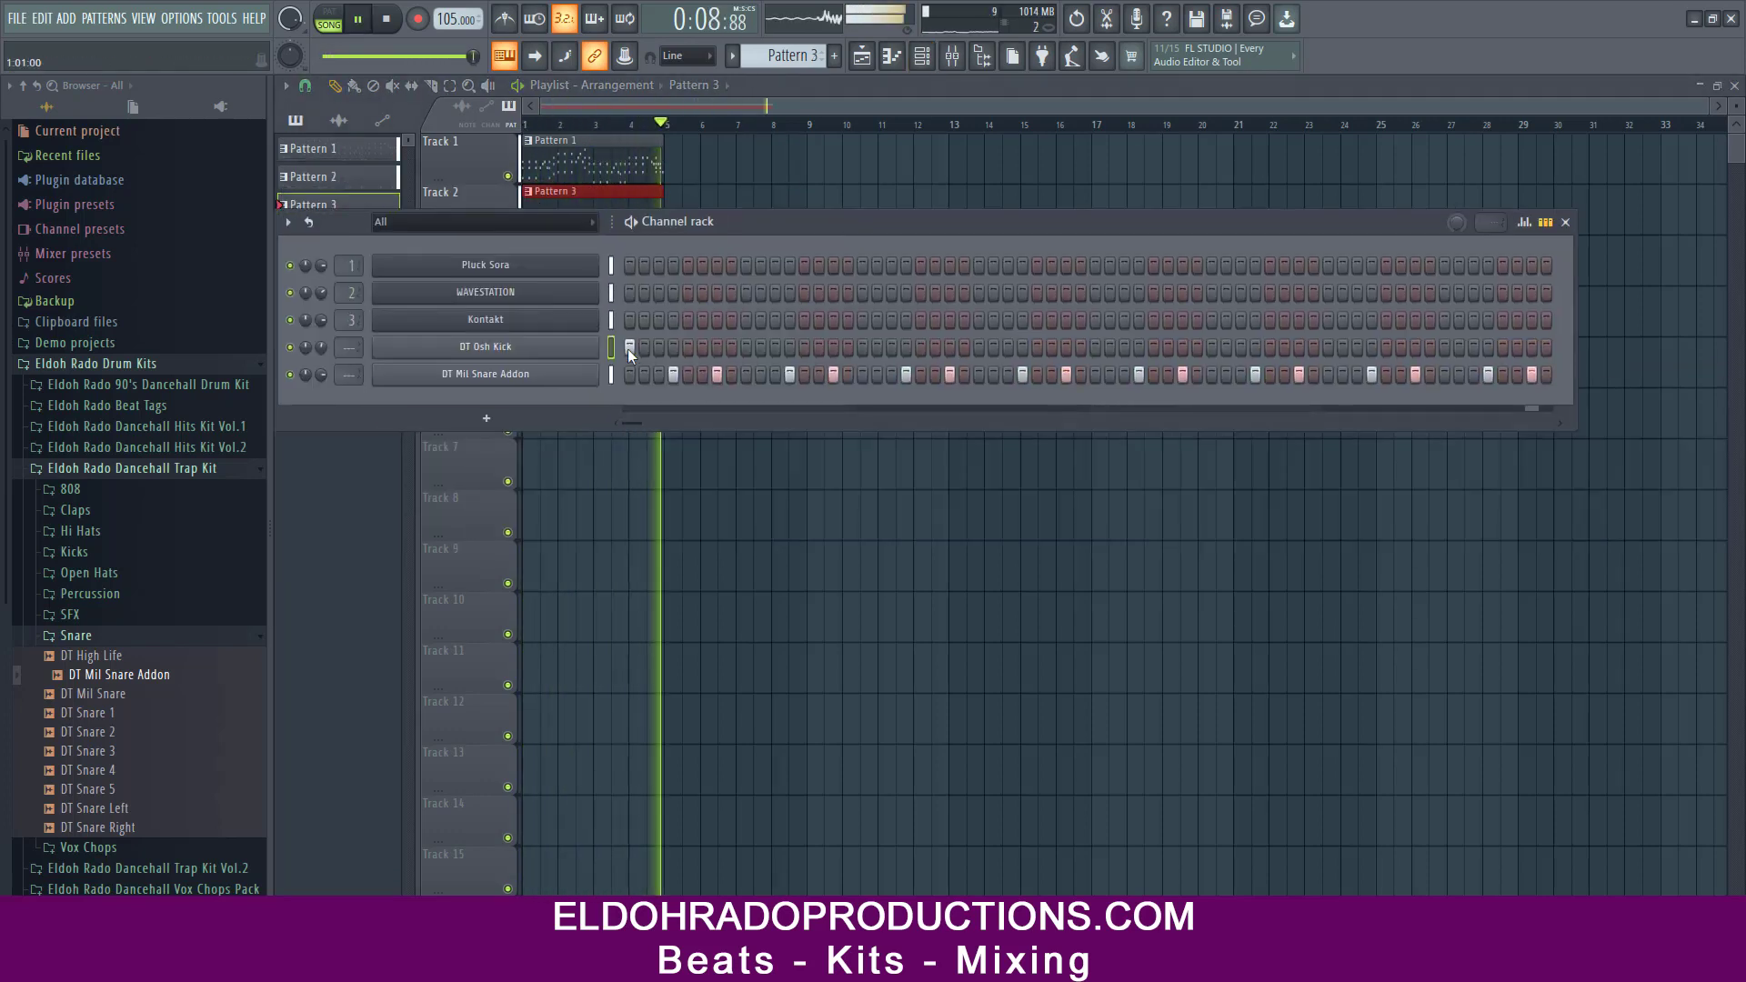
left_click(1095, 347)
right_click(596, 346)
left_click(809, 440)
- Replace DT Osh Kick with DT 1 lb Kick from the Dancehall Trap Kit's Kicks folder and play the song
left_click(485, 347)
key("space")
left_click(74, 552)
mouse_move(98, 572)
left_mouse_down()
mouse_move(458, 402)
mouse_move(509, 407)
left_mouse_up()
left_click(550, 365)
key("space")
key("space")
key("Escape")
key("alt+Down")
key("space")
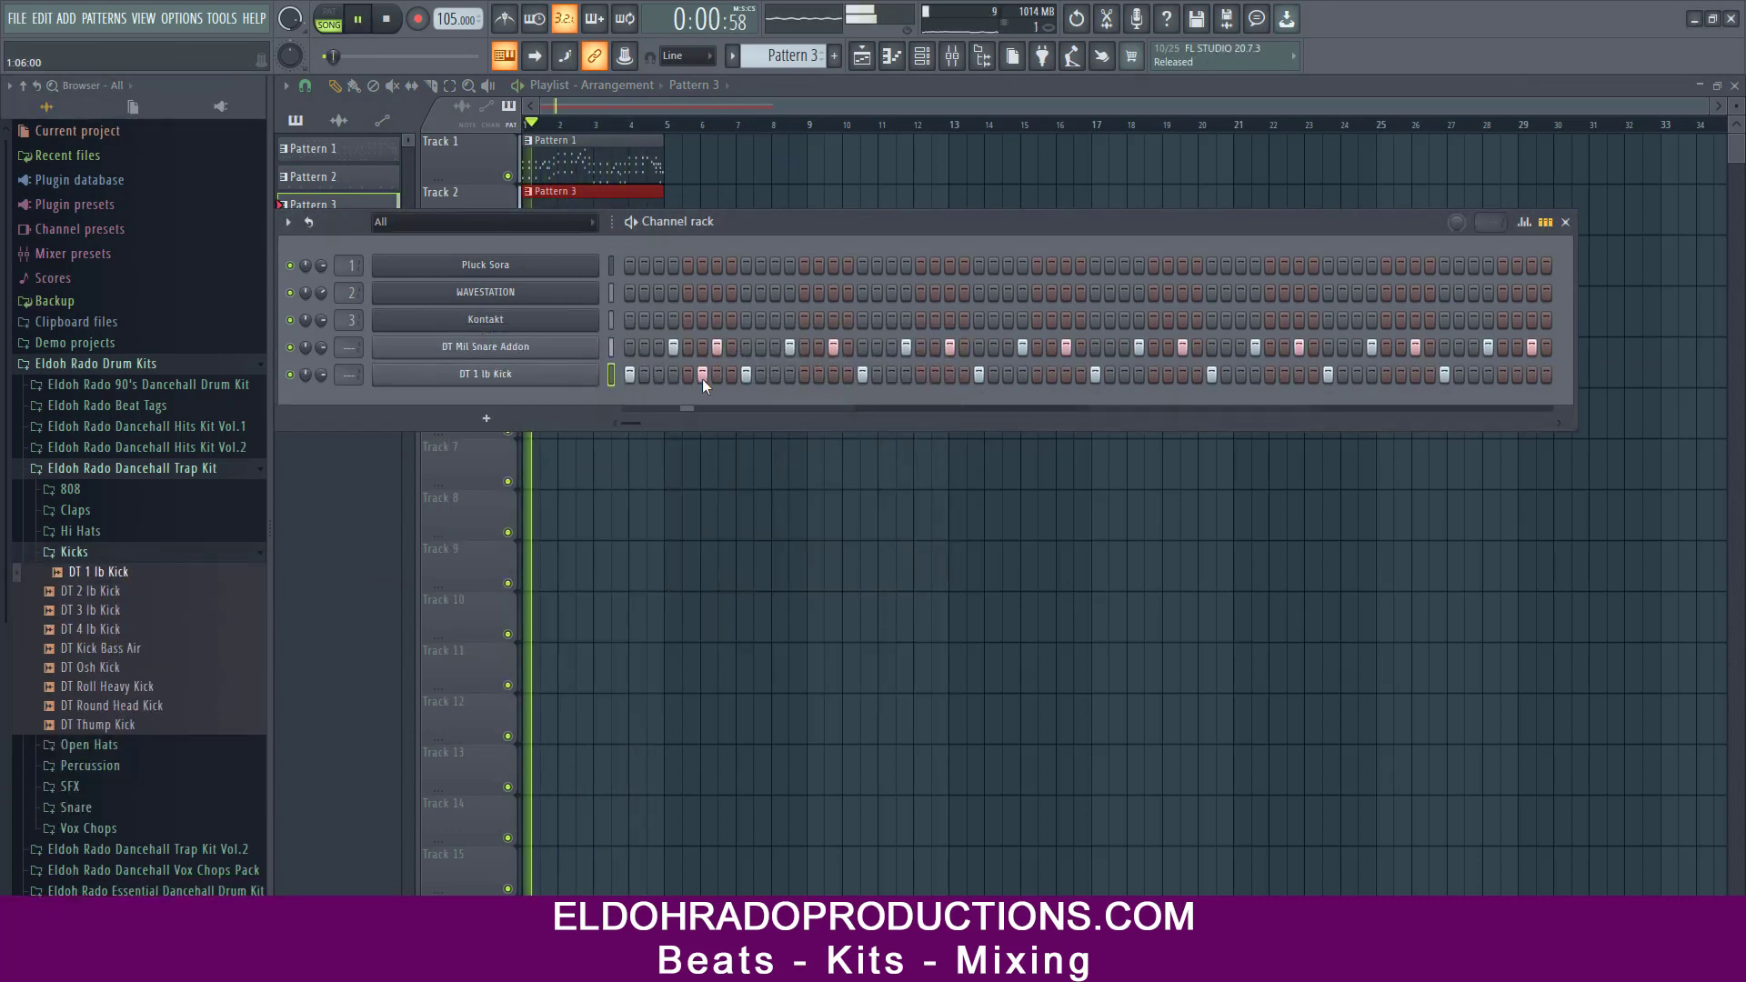
- Remove the extra kick hits, swap the sample for DT 4 lb Kick, and rebalance the kick and Pluck Sora volumes
right_click(1153, 374)
right_click(688, 375)
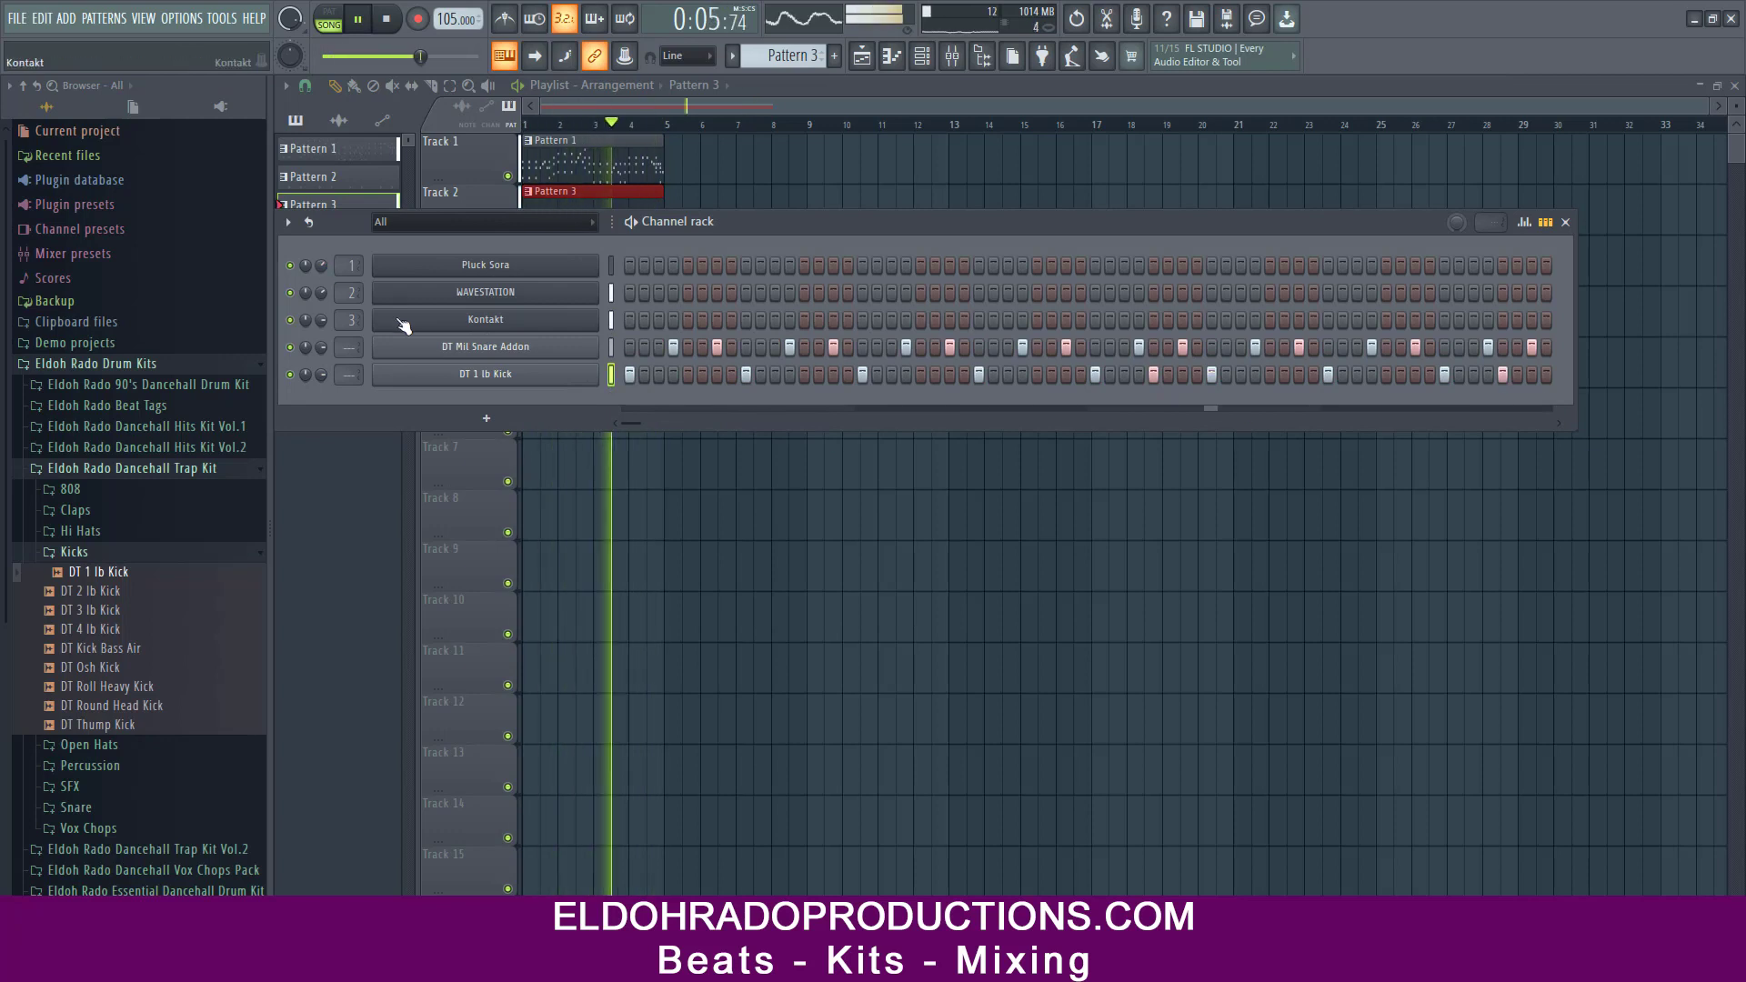
left_click_drag(321, 265, 320, 284)
left_click_drag(90, 629, 486, 374)
mouse_move(321, 375)
left_mouse_down()
mouse_move(321, 389)
mouse_move(321, 356)
left_mouse_up()
left_click_drag(321, 266, 321, 277)
- Add DT Mil Snare from the Snare folder as a new channel doubling the DT Mil Snare Addon hits in Pattern 3
left_click(733, 56)
left_click(762, 80)
left_click(76, 807)
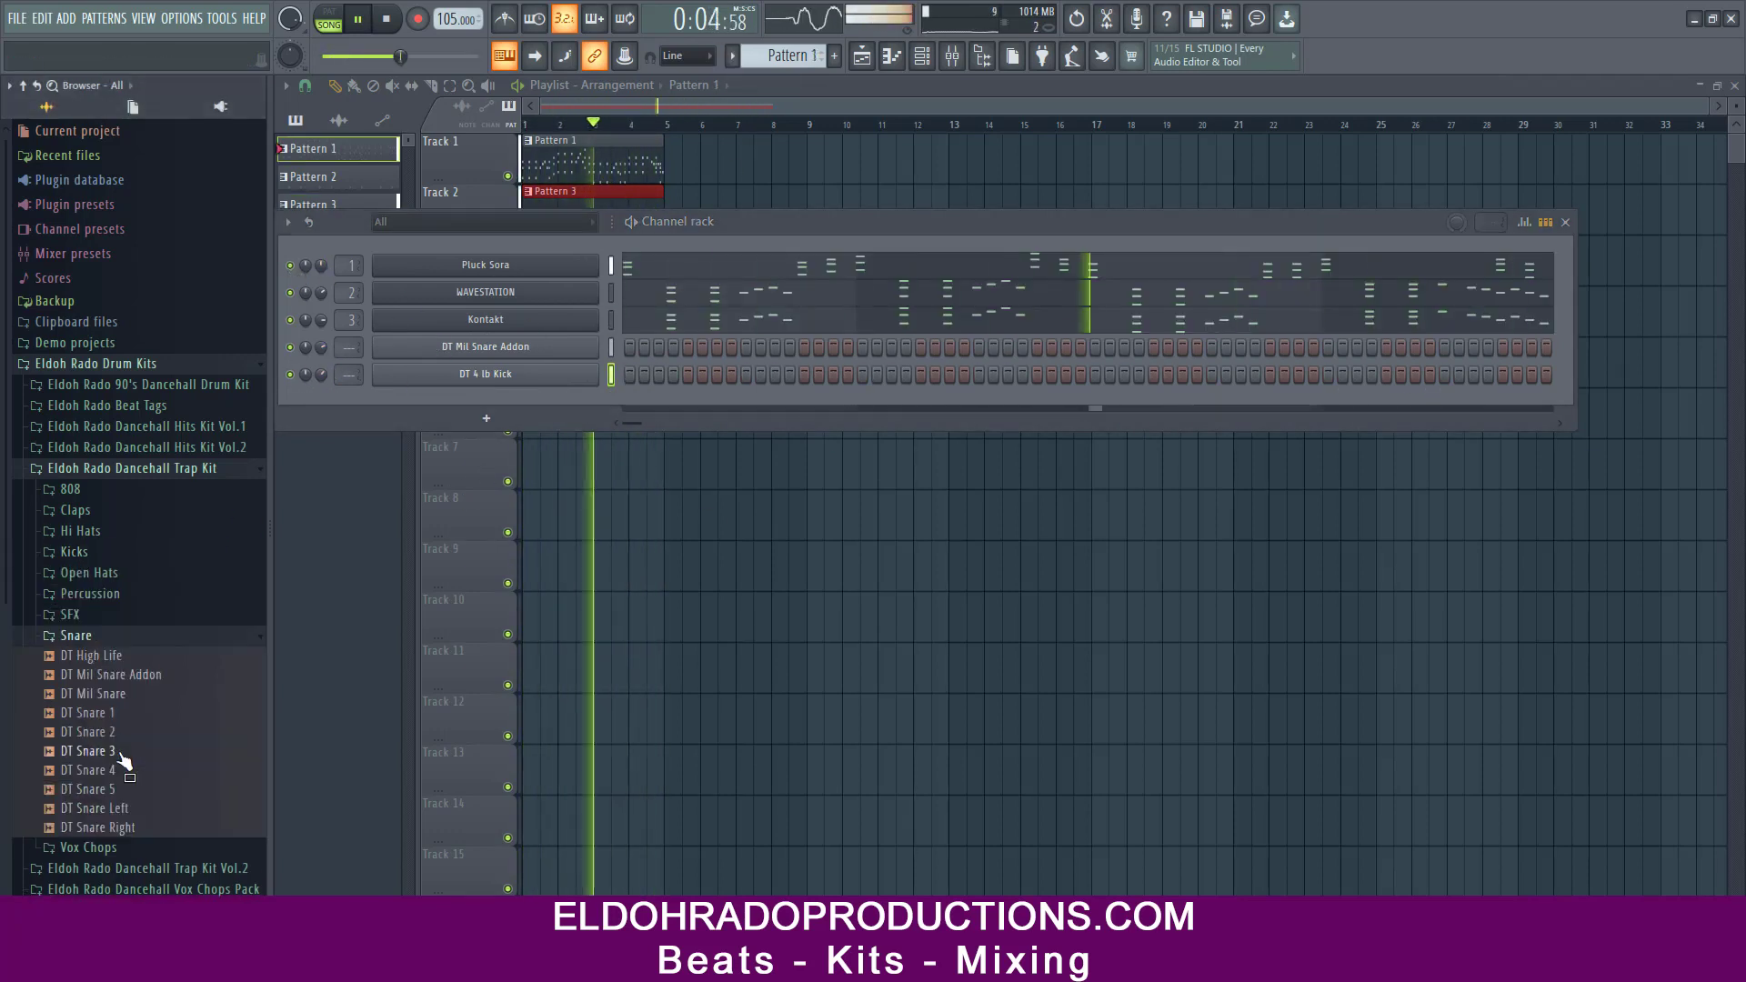
left_click(101, 694)
left_click_drag(101, 694, 486, 397)
left_click(733, 56)
left_click(762, 114)
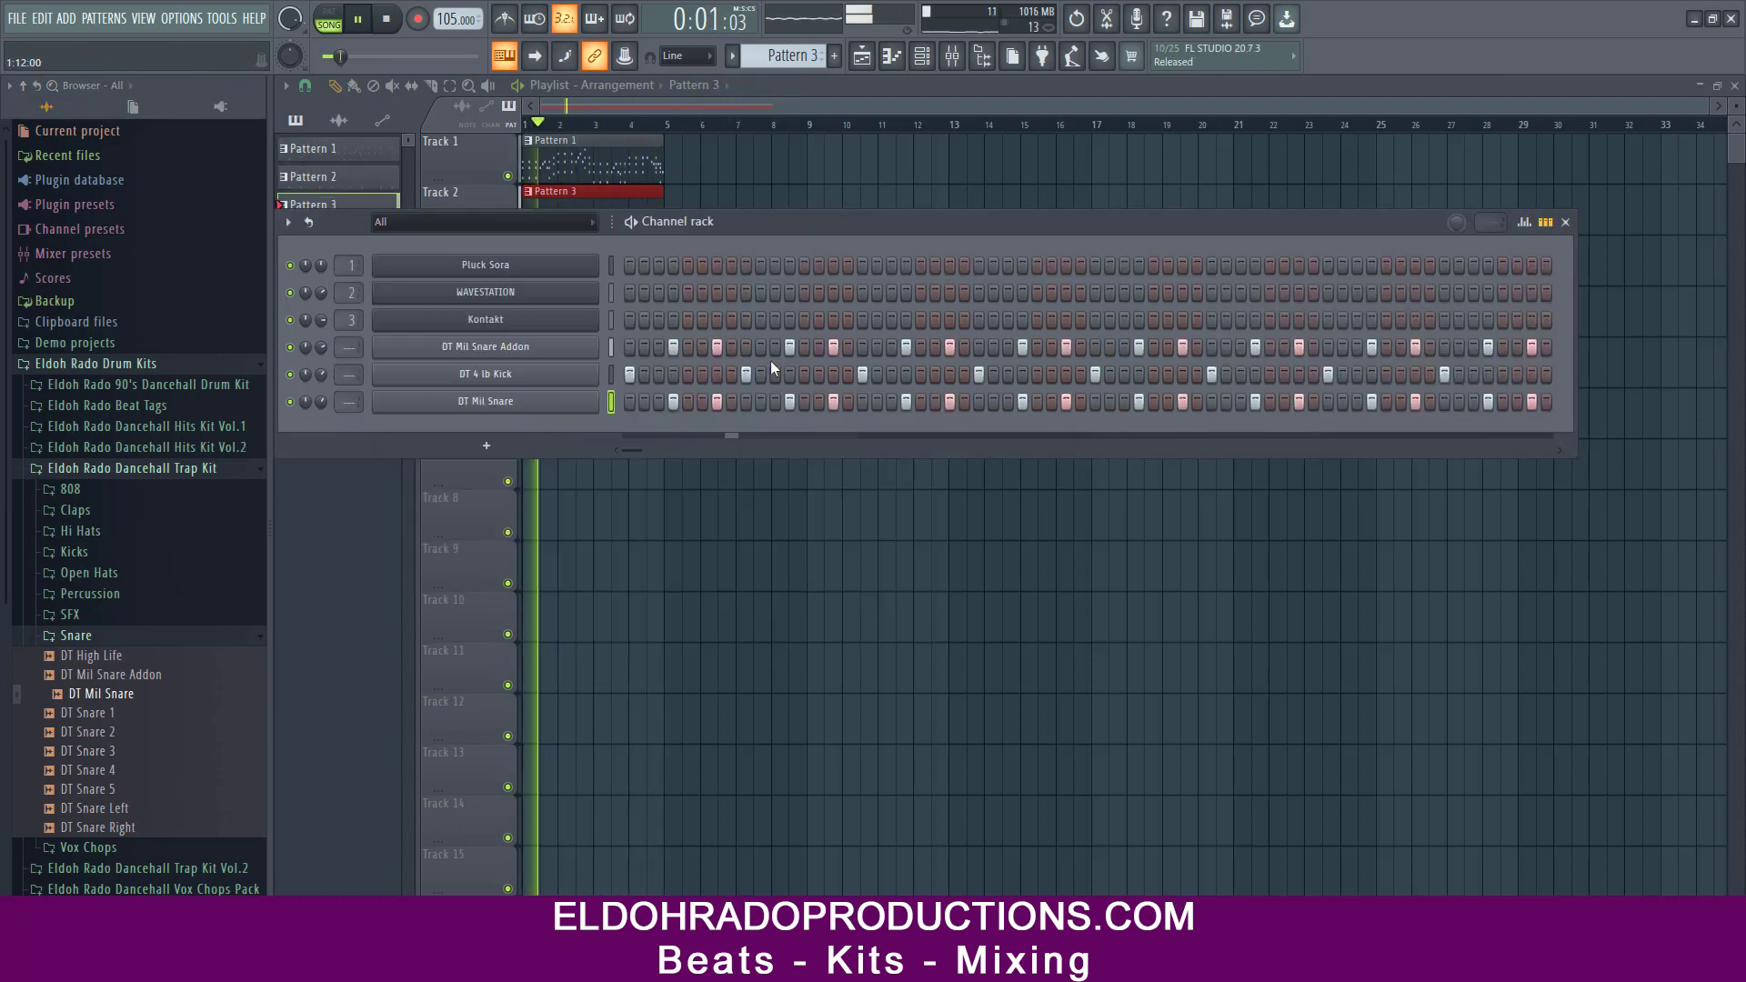
- Add DT Chrip HH from the Hi Hats folder as a new channel with a hit on the seventh of every eight steps
left_click(80, 530)
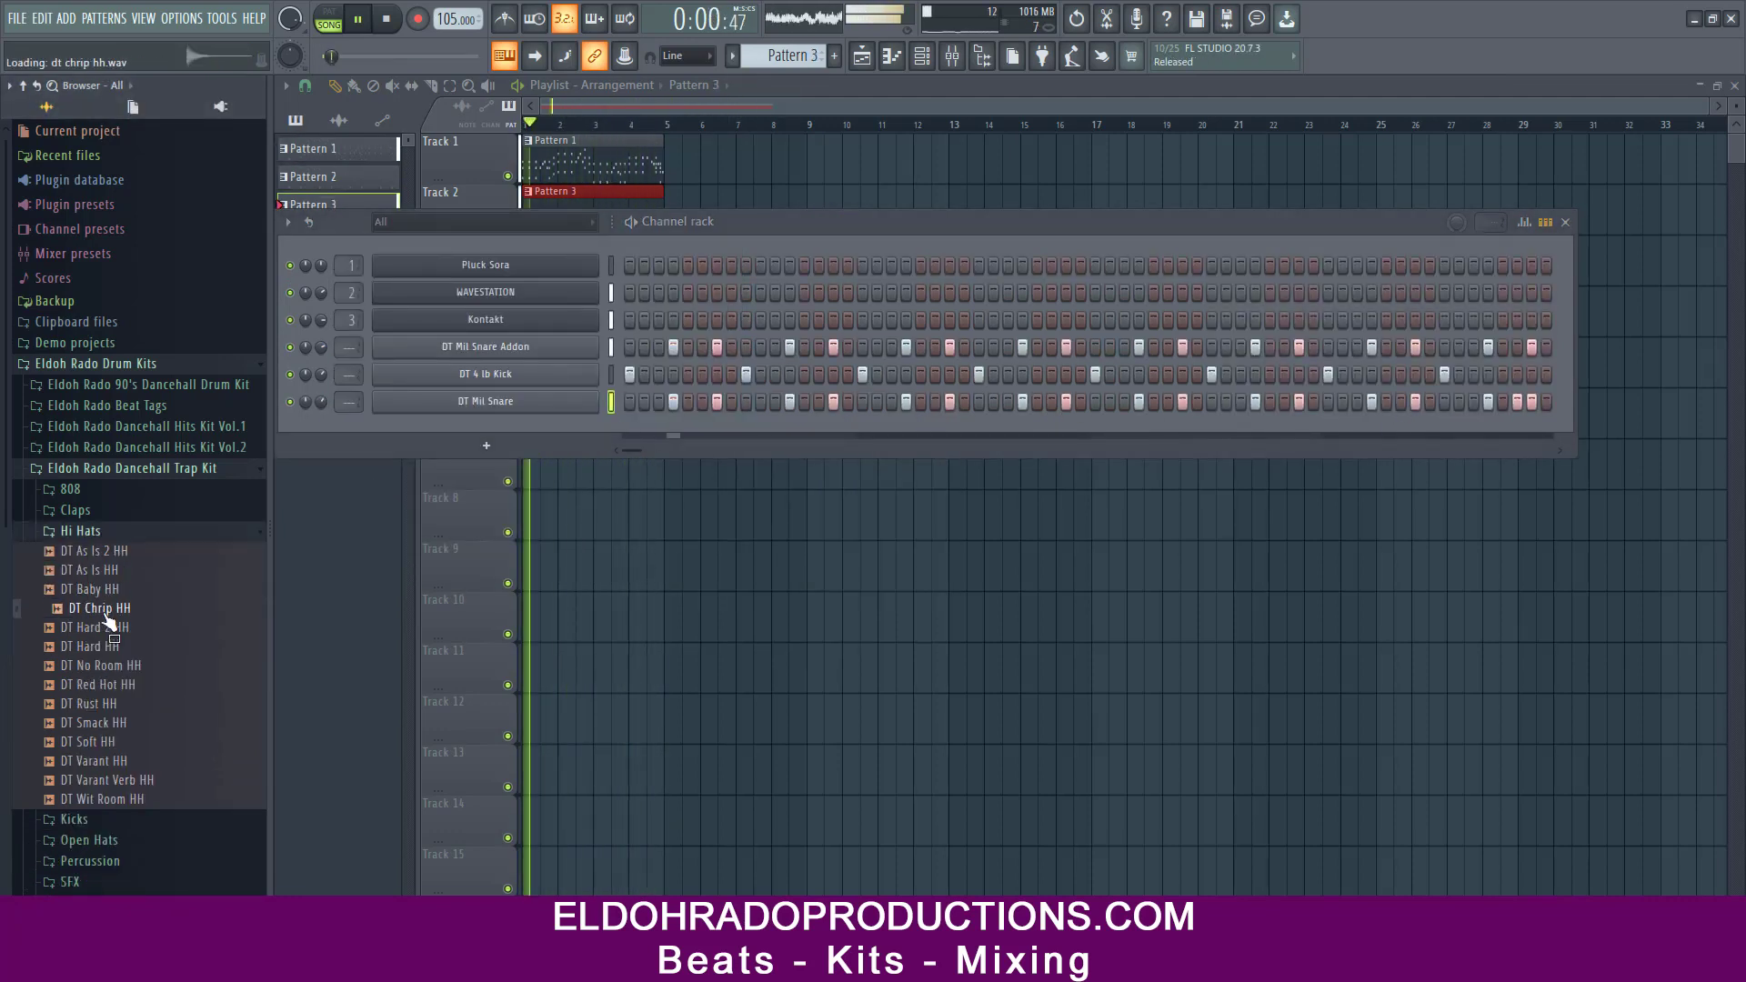
left_click_drag(98, 607, 485, 428)
left_click_drag(321, 429, 321, 433)
right_click(1139, 429)
right_click(1255, 429)
right_click(1371, 430)
left_click(486, 429)
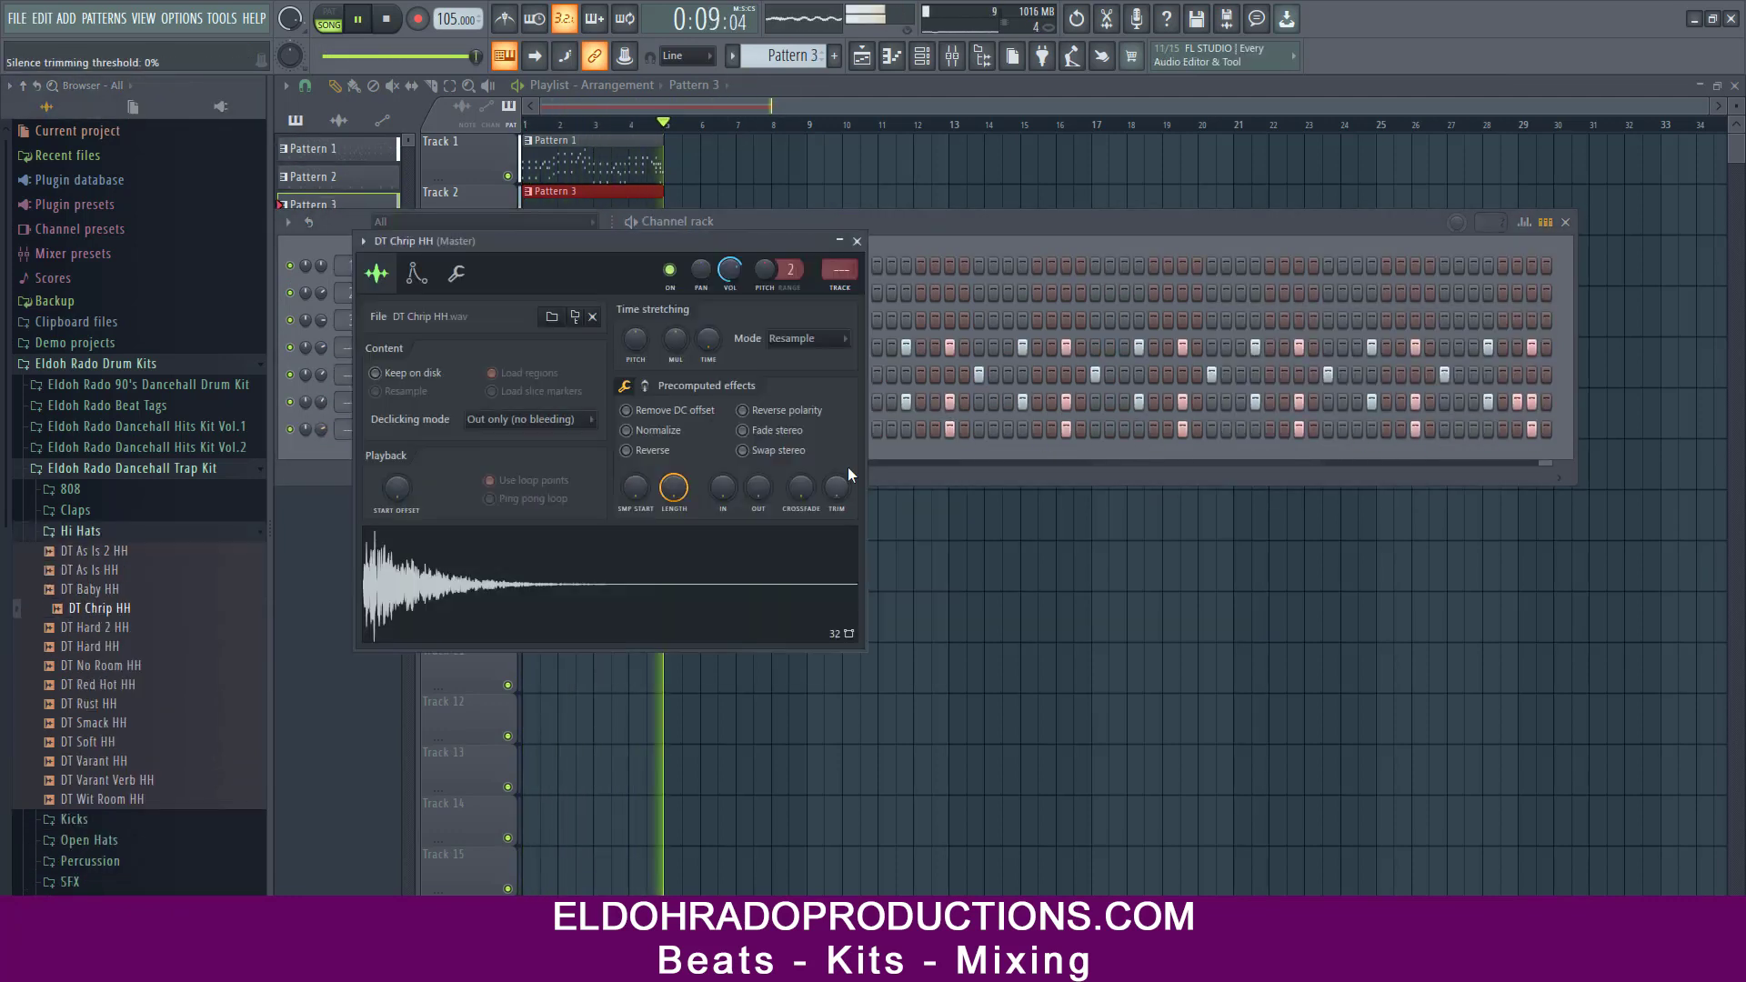
left_click(858, 242)
- Select Pattern 1 and save the project in the VK Beats folder as "what a riddim shm"
left_click(732, 55)
left_click(762, 80)
mouse_move(782, 221)
left_mouse_down()
mouse_move(791, 264)
mouse_move(780, 213)
left_mouse_up()
key("ctrl+s")
type("what a riddim shm")
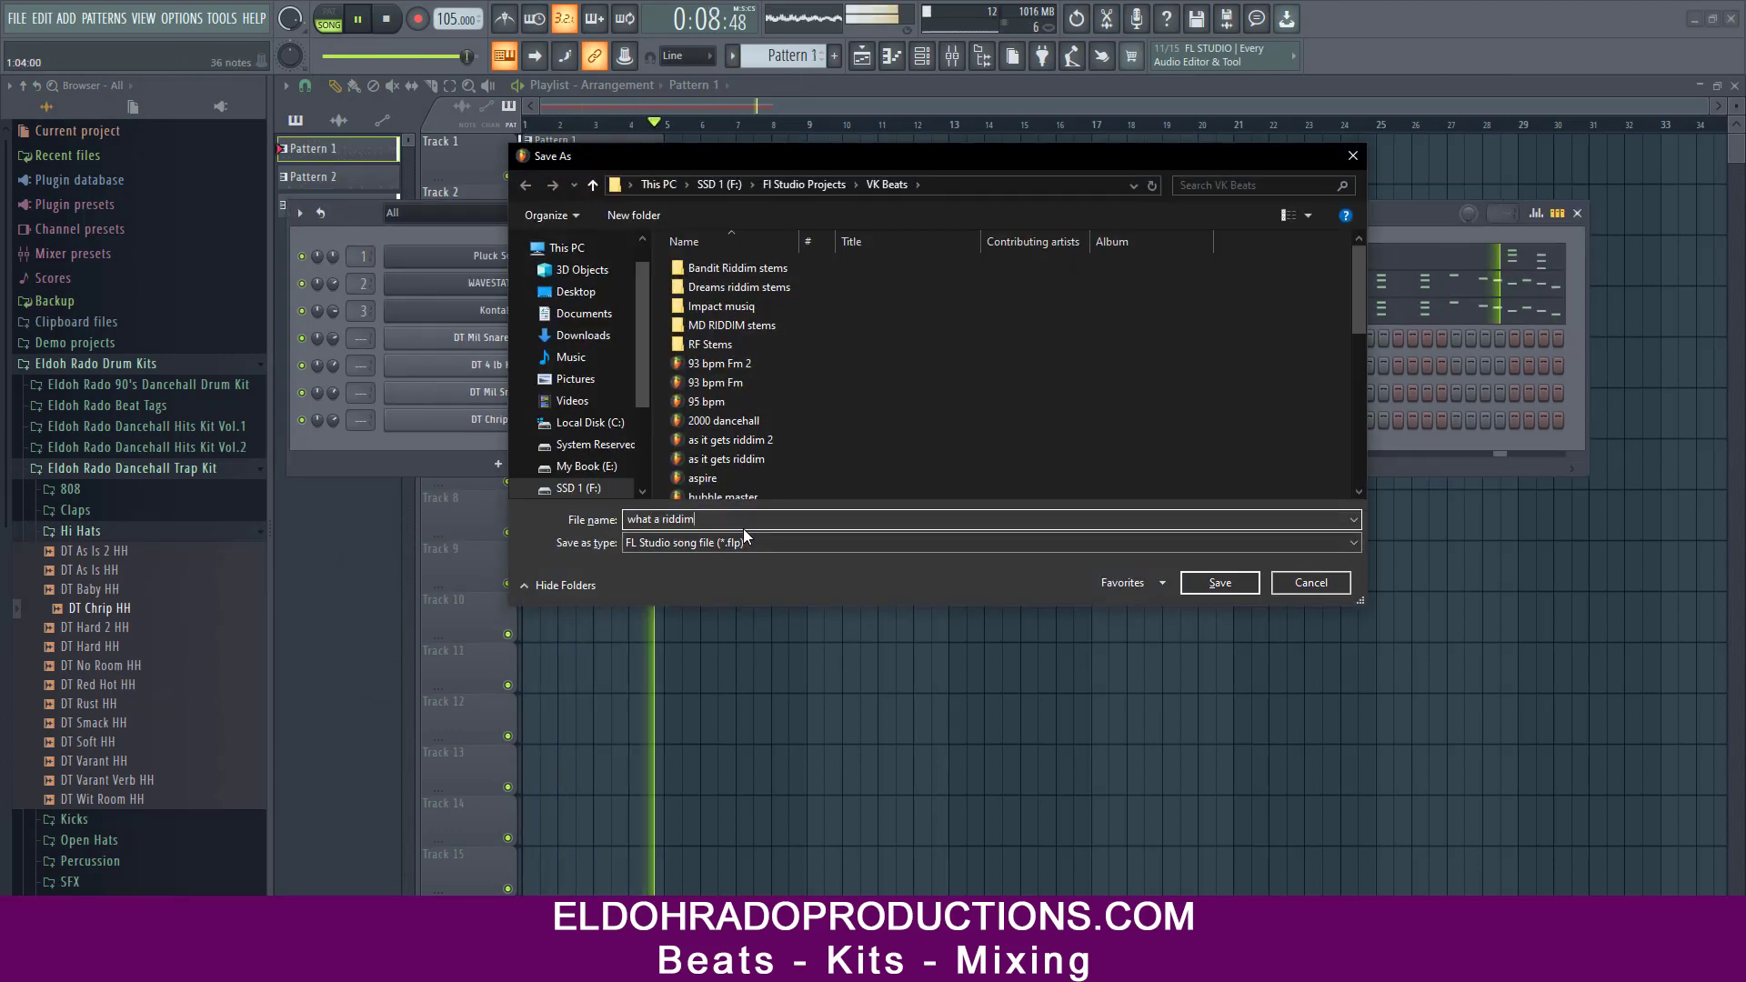
key("Return")
- Add an ElectraX channel and load its Arpeggiator preset Chord Groover BT
left_click(505, 462)
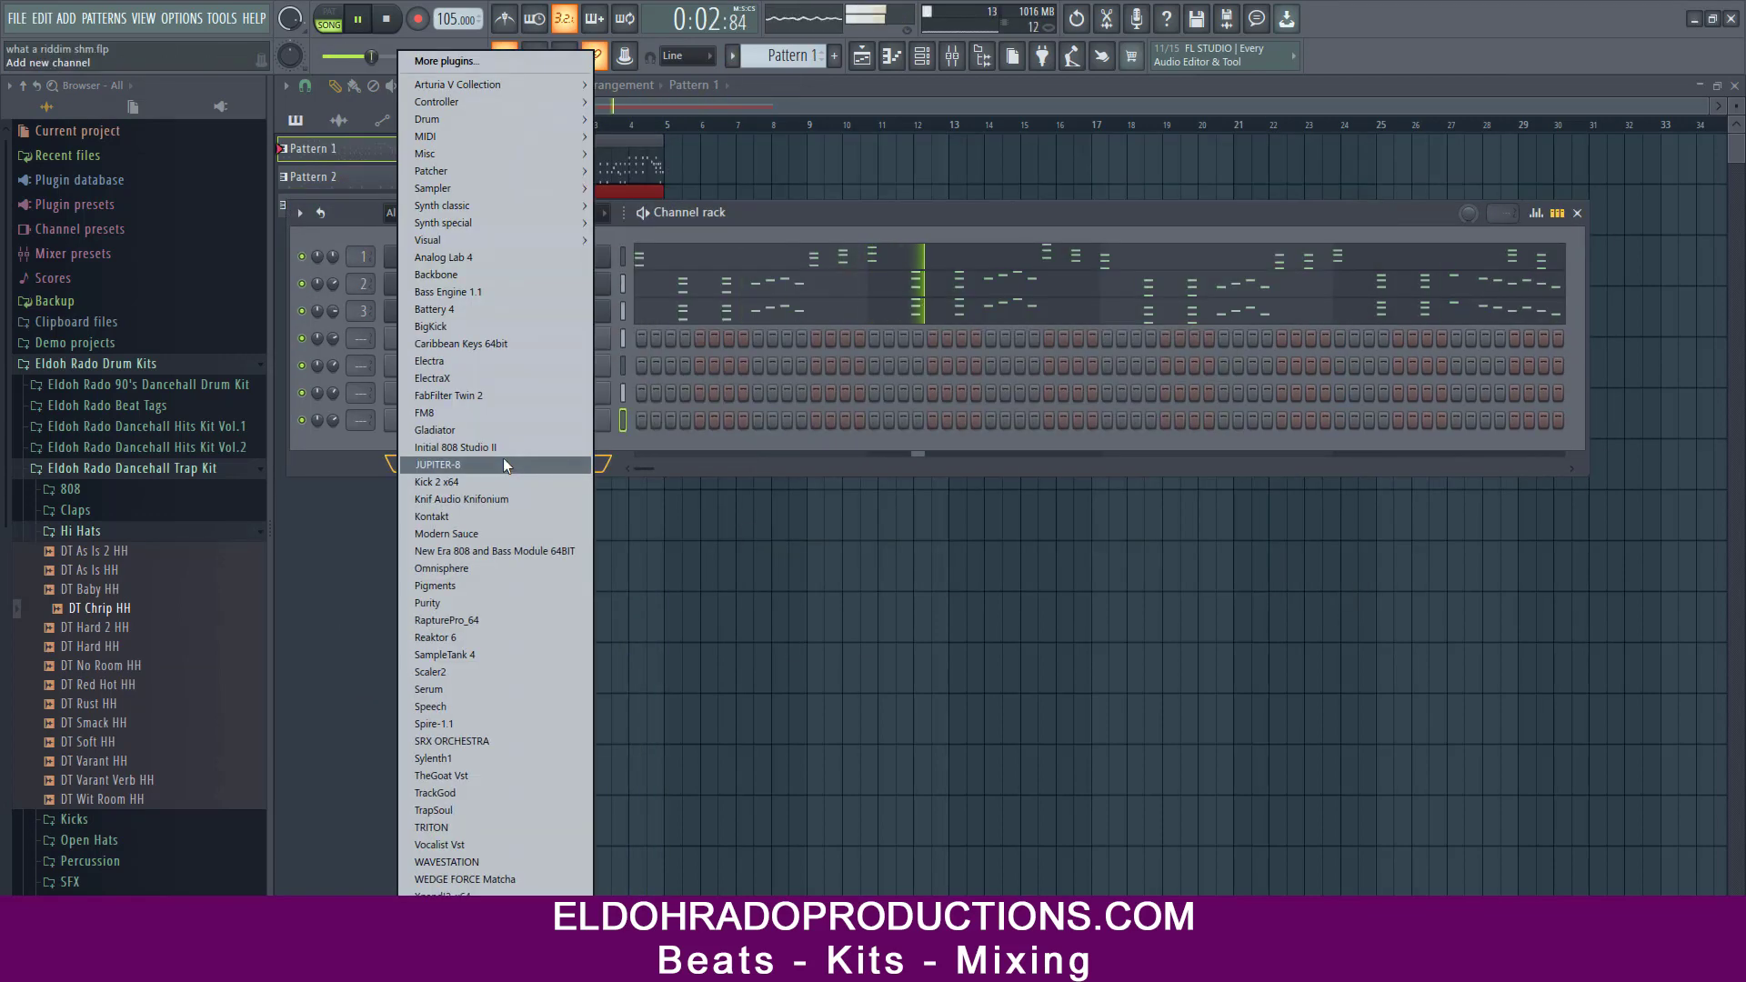
left_click(494, 382)
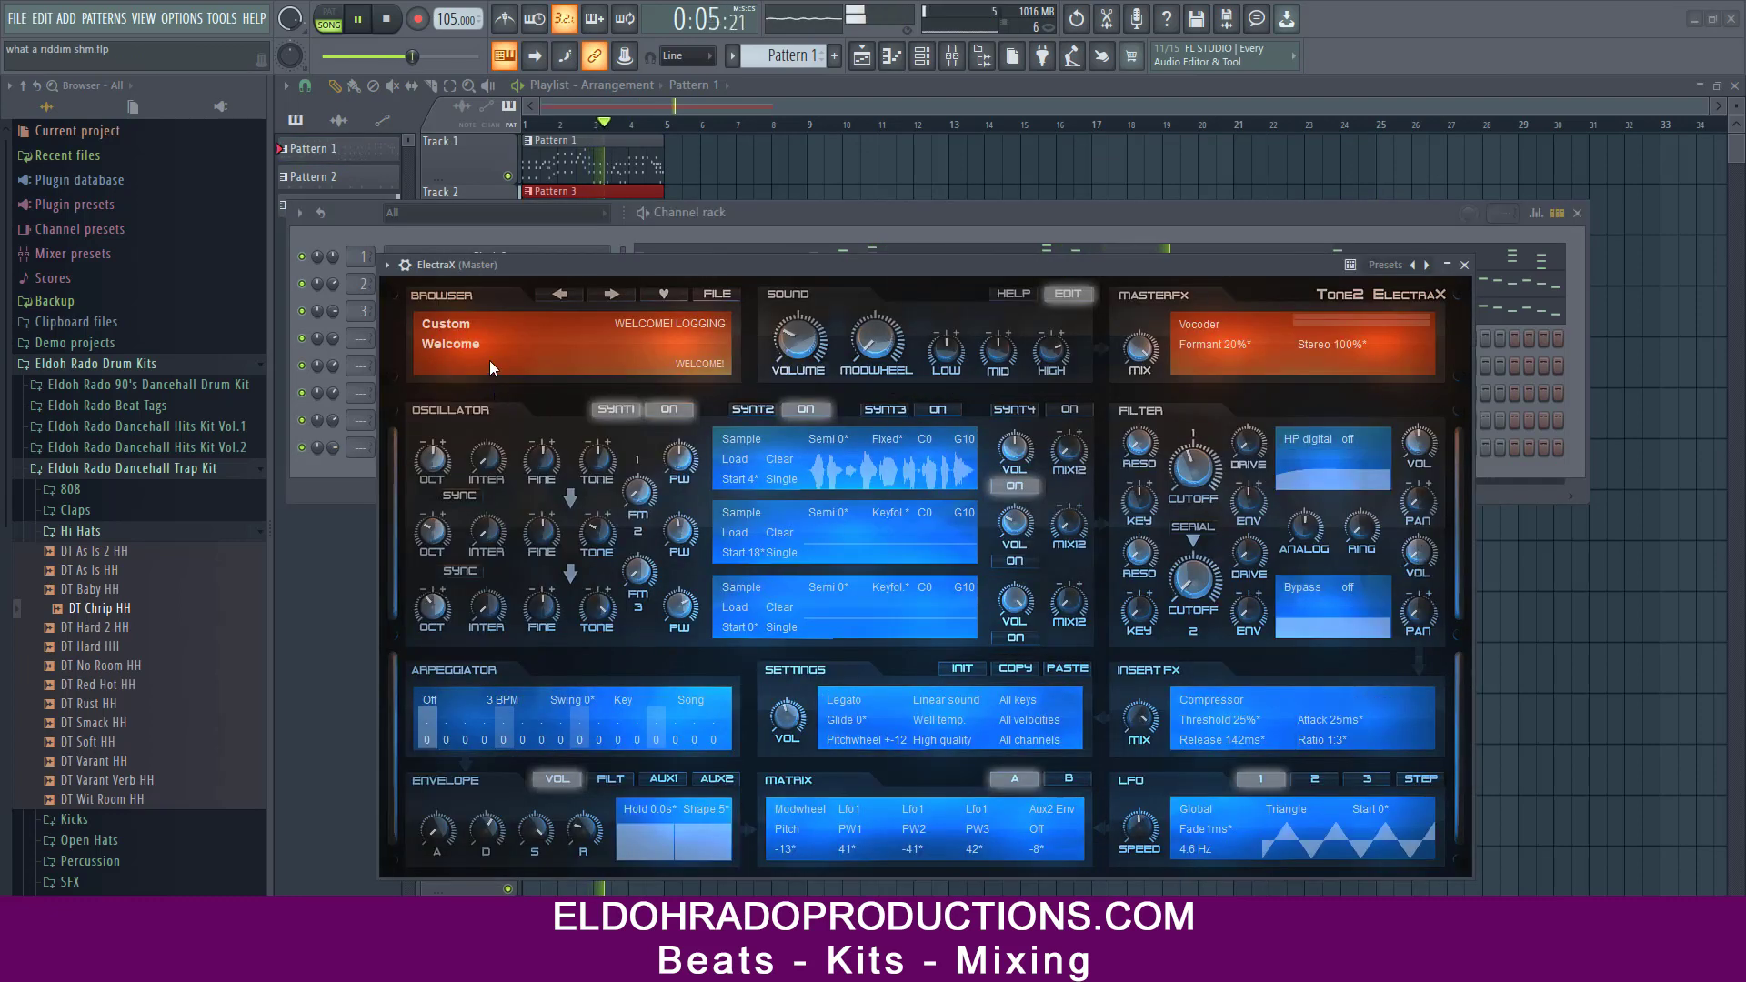
left_click(472, 333)
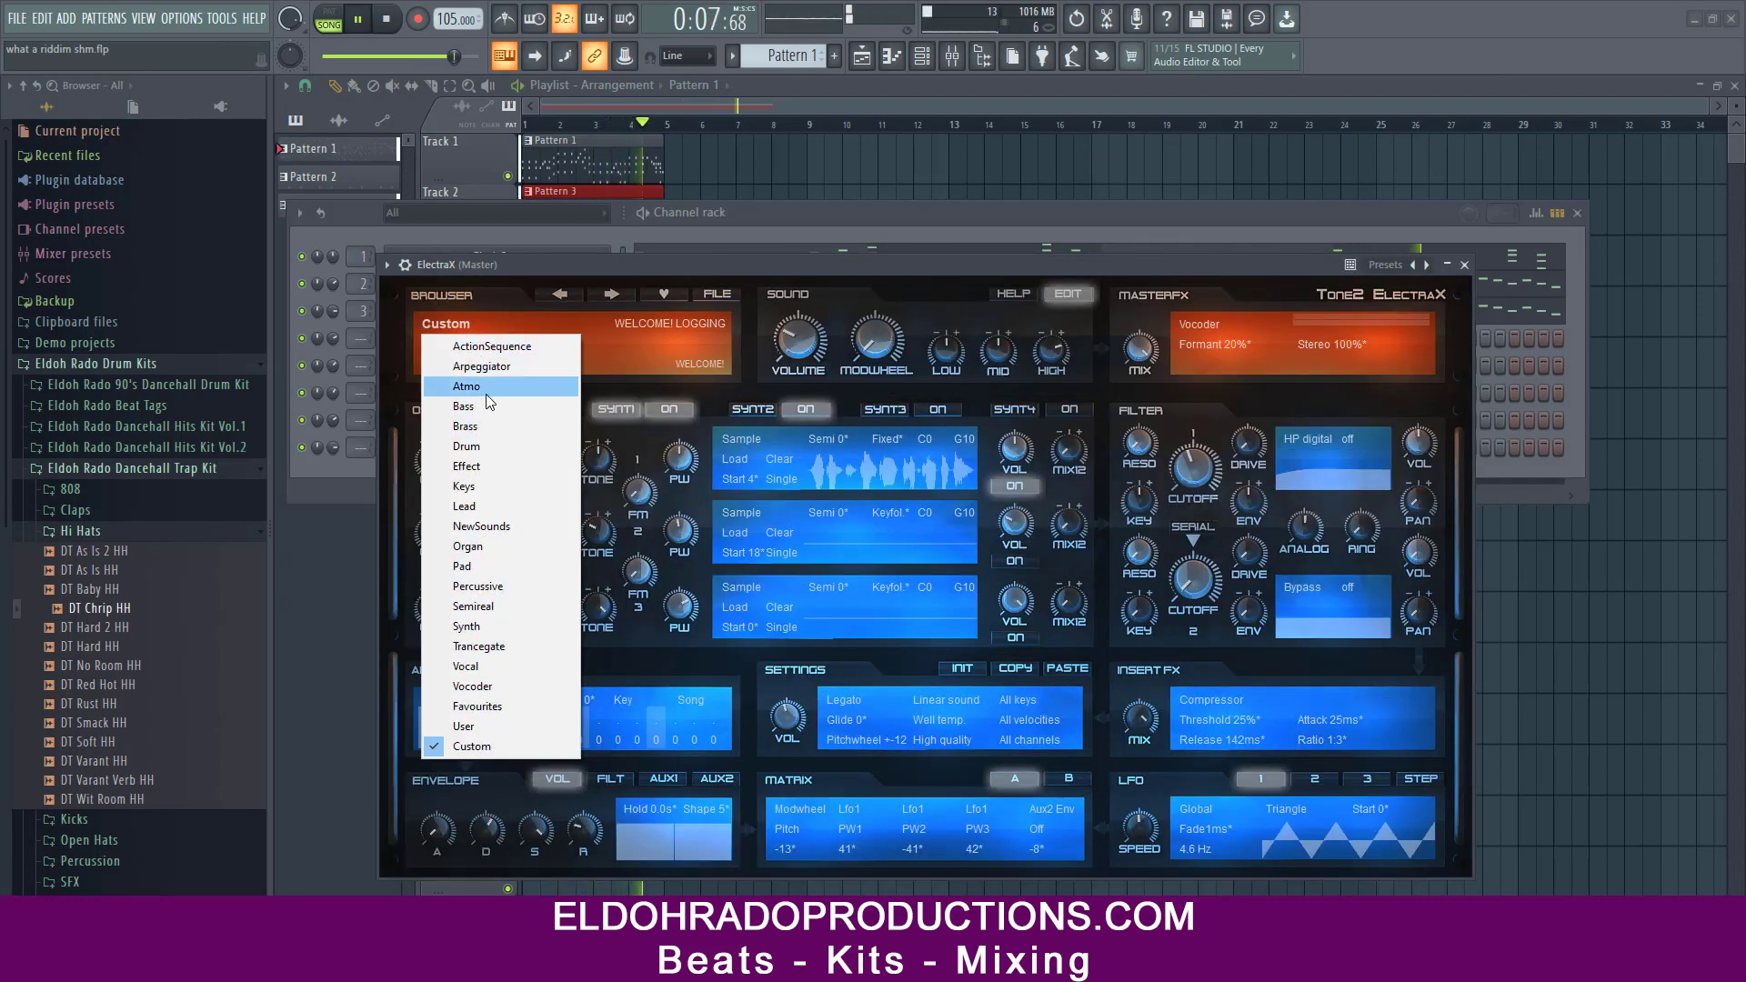
left_click(482, 366)
left_click(509, 351)
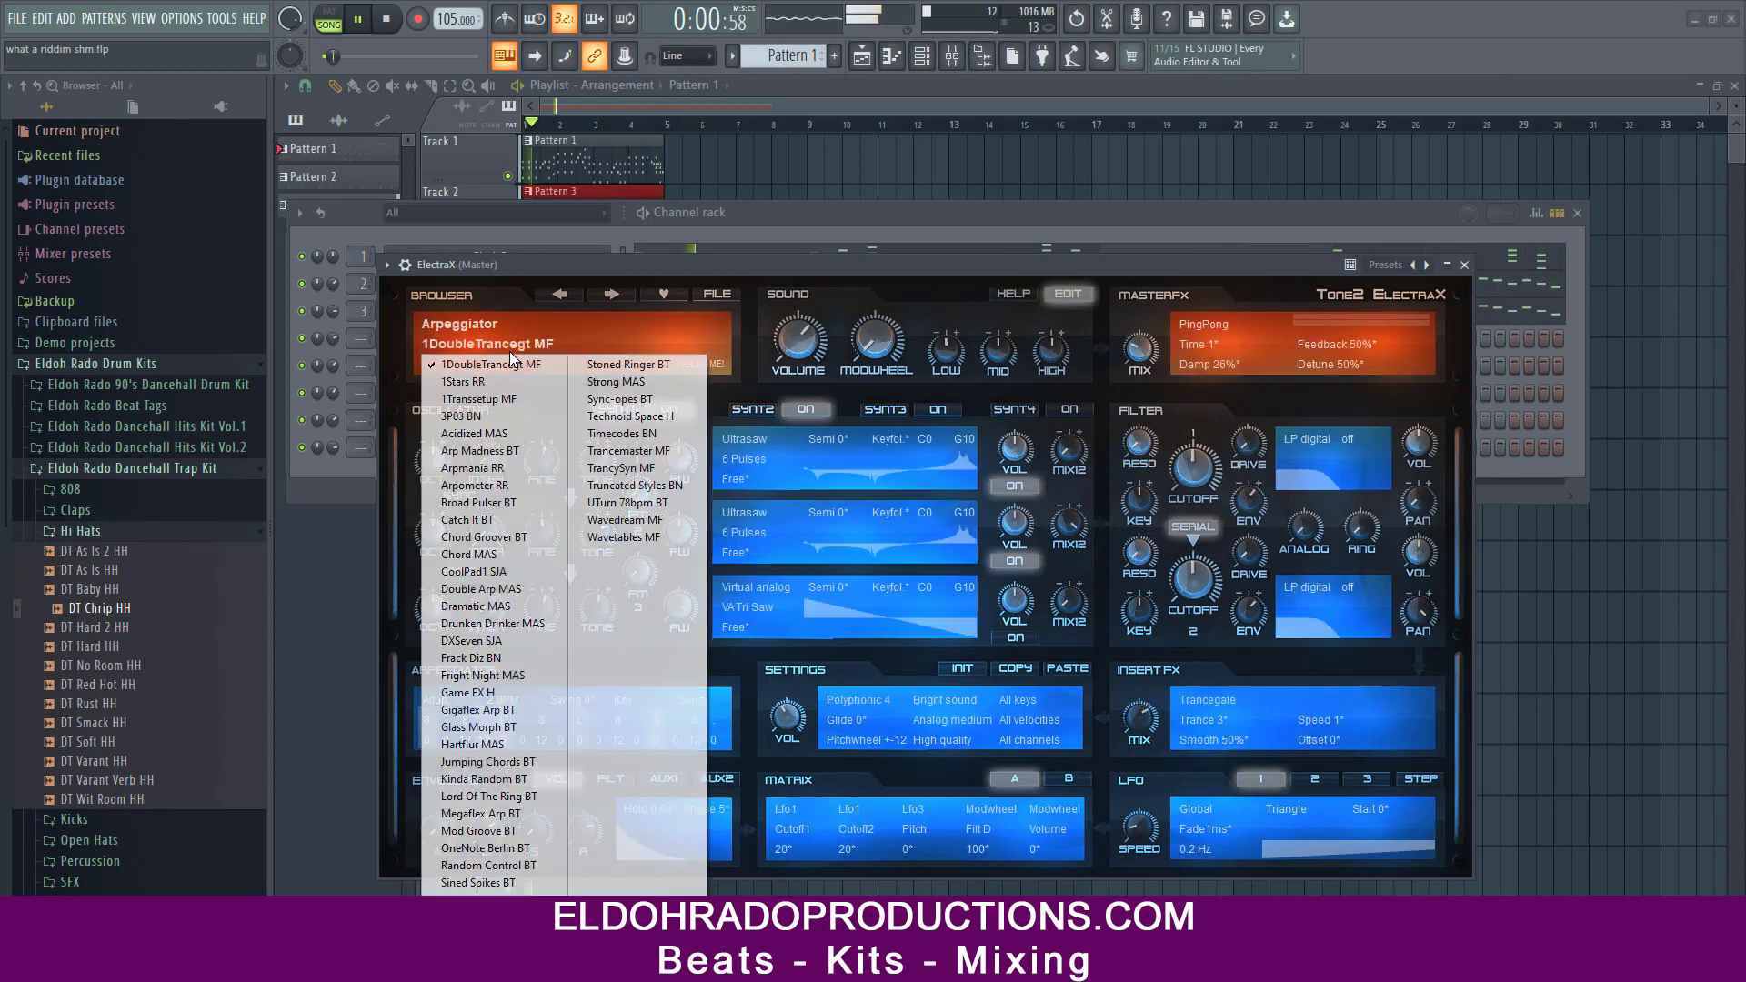
left_click(483, 536)
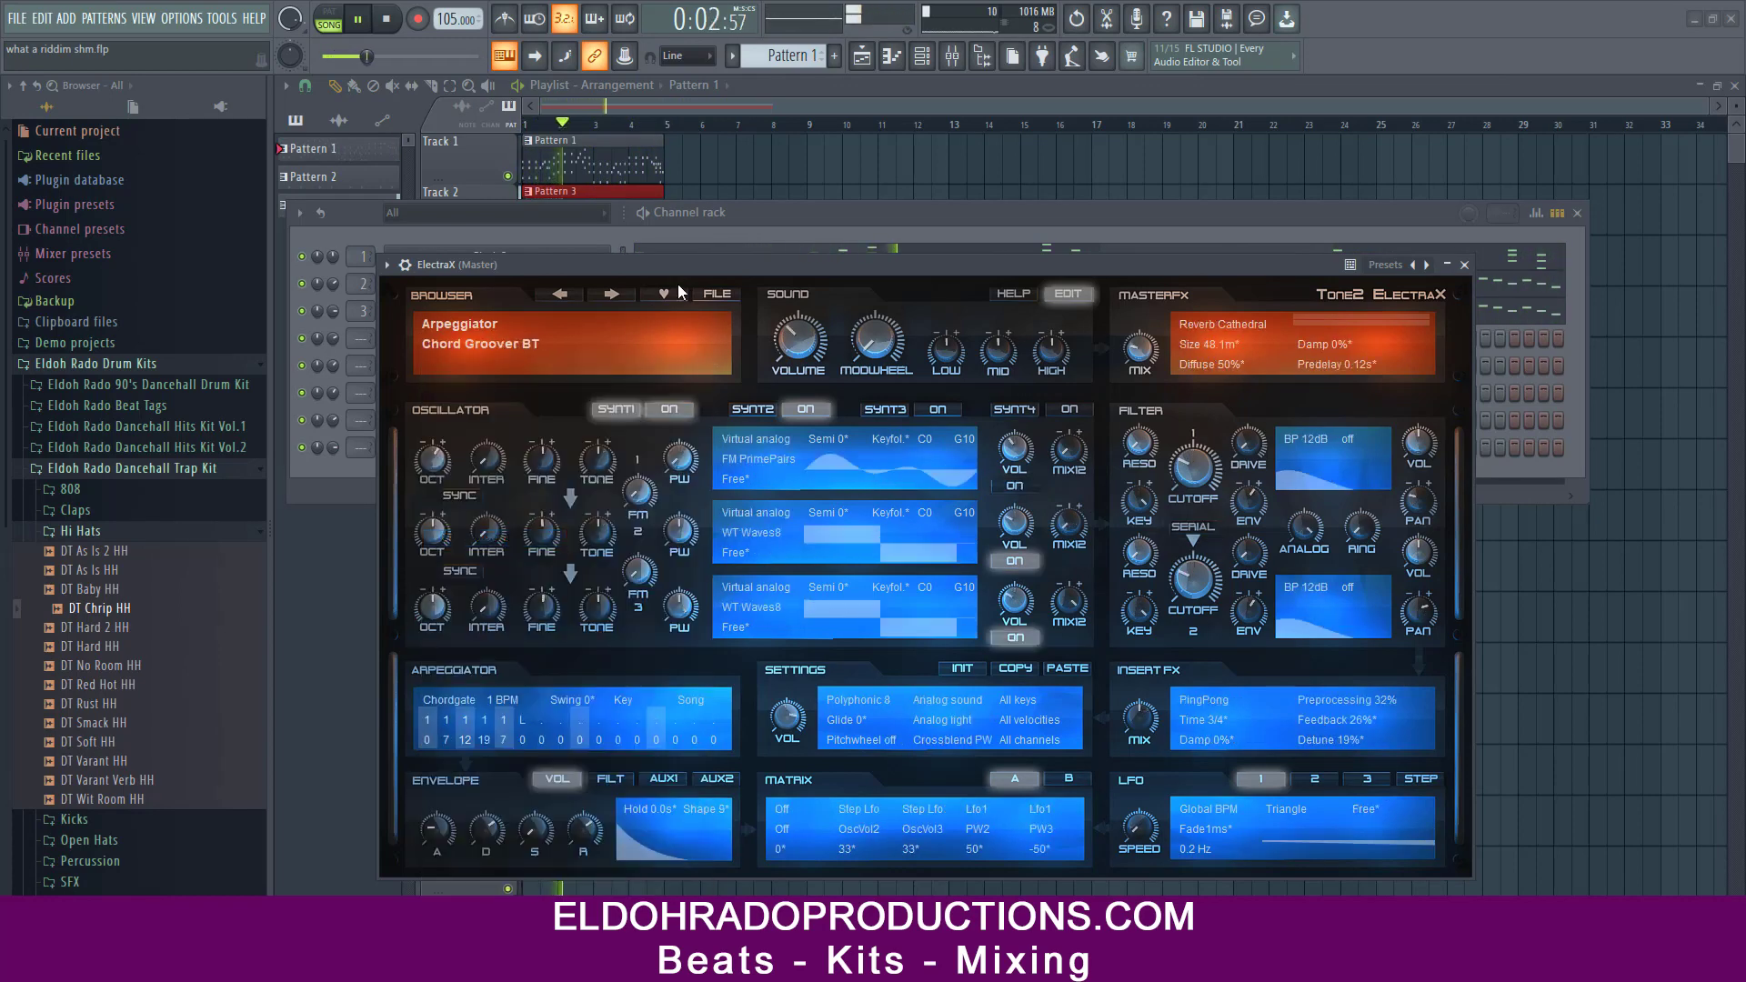
left_click_drag(667, 266, 802, 451)
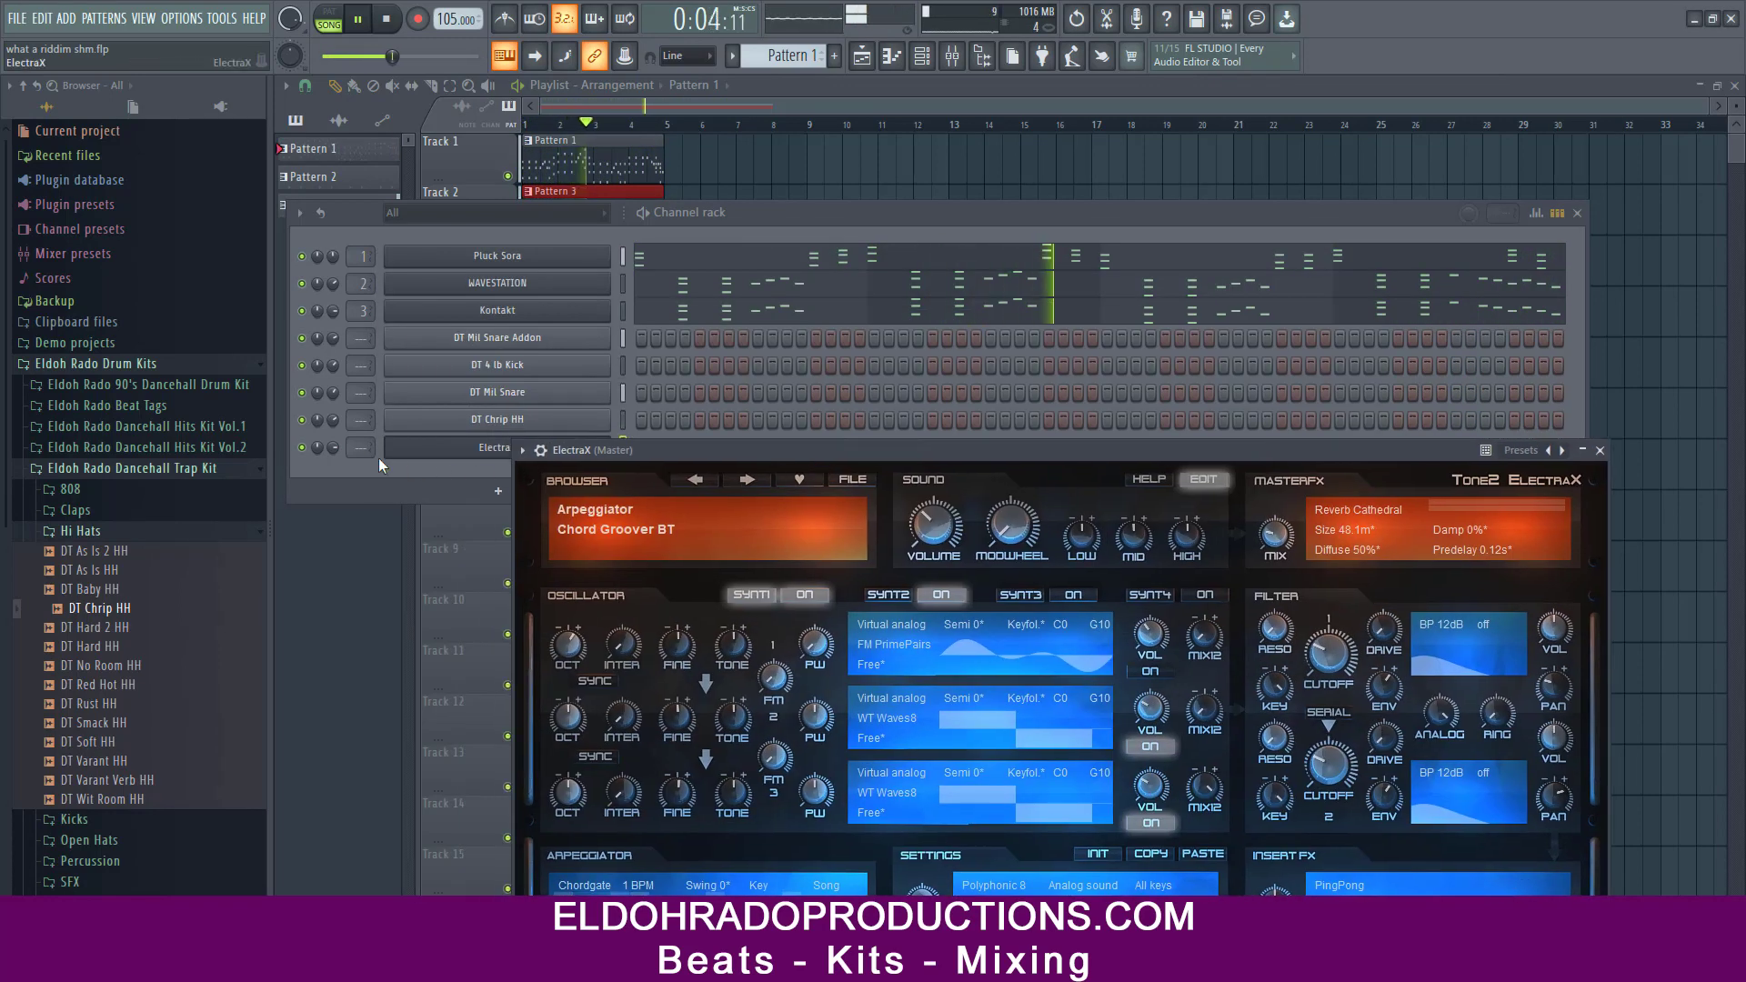
- Copy the Pluck Sora notes into the ElectraX channel and set its channel volume to 51%
left_click(334, 447)
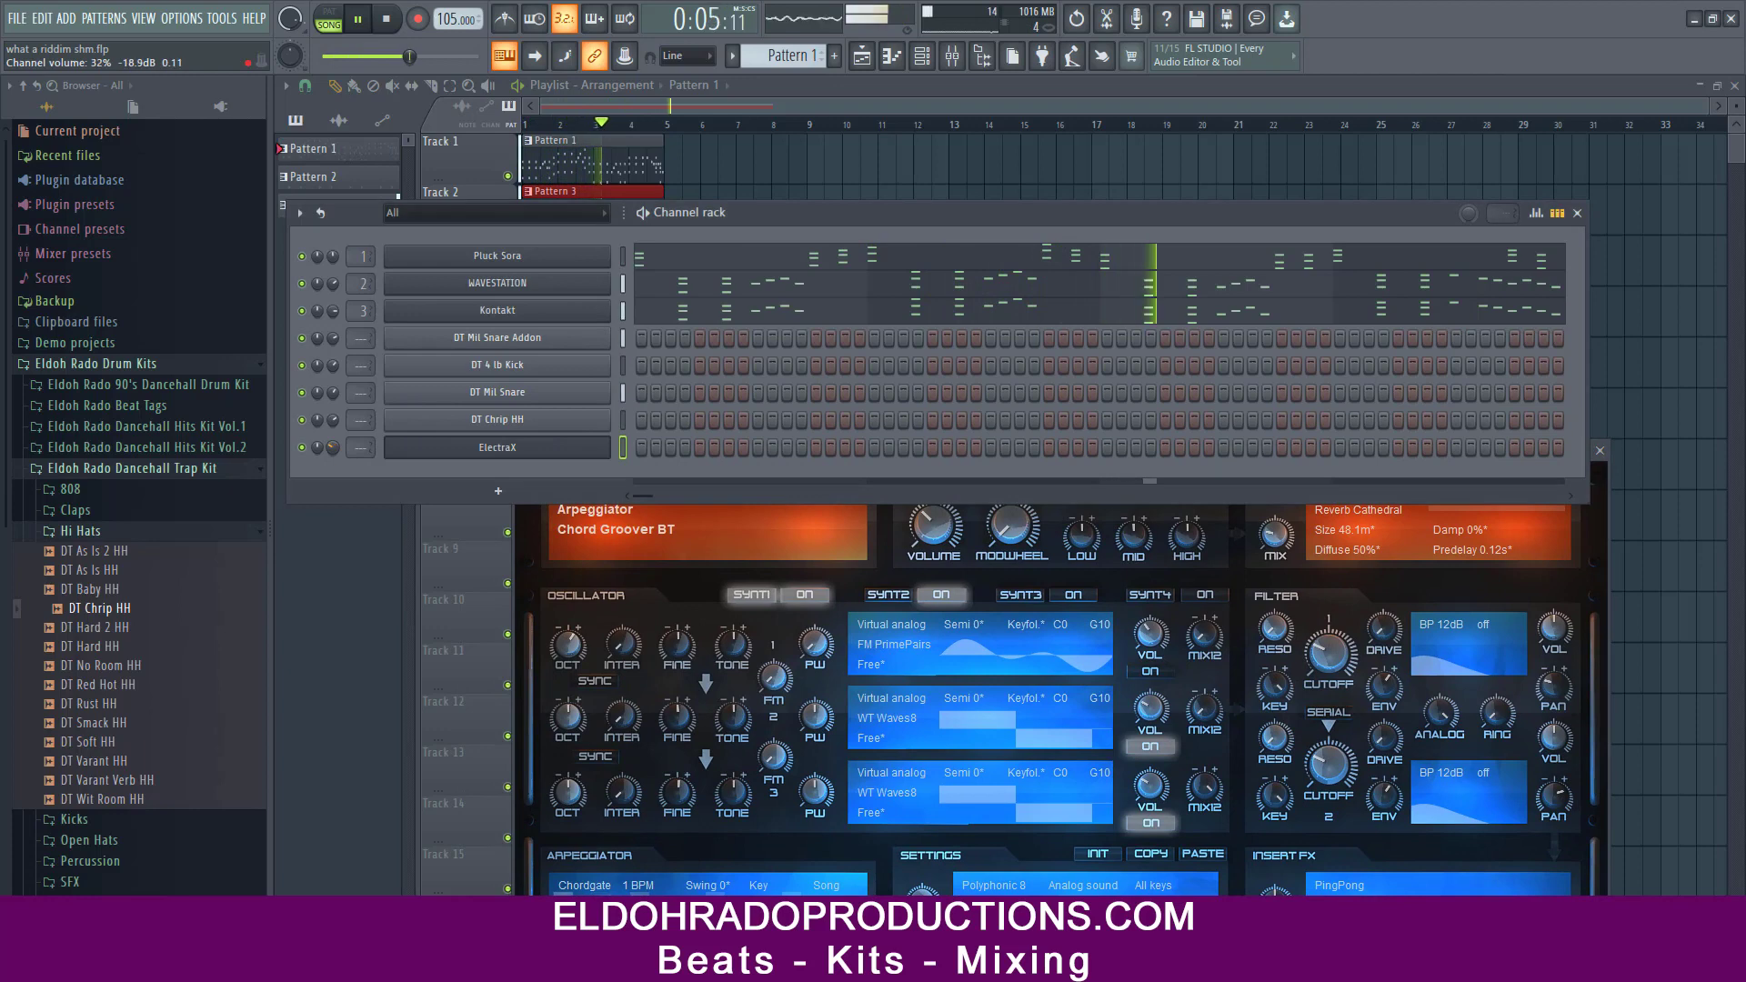
right_click(582, 257)
left_click(801, 274)
right_click(622, 448)
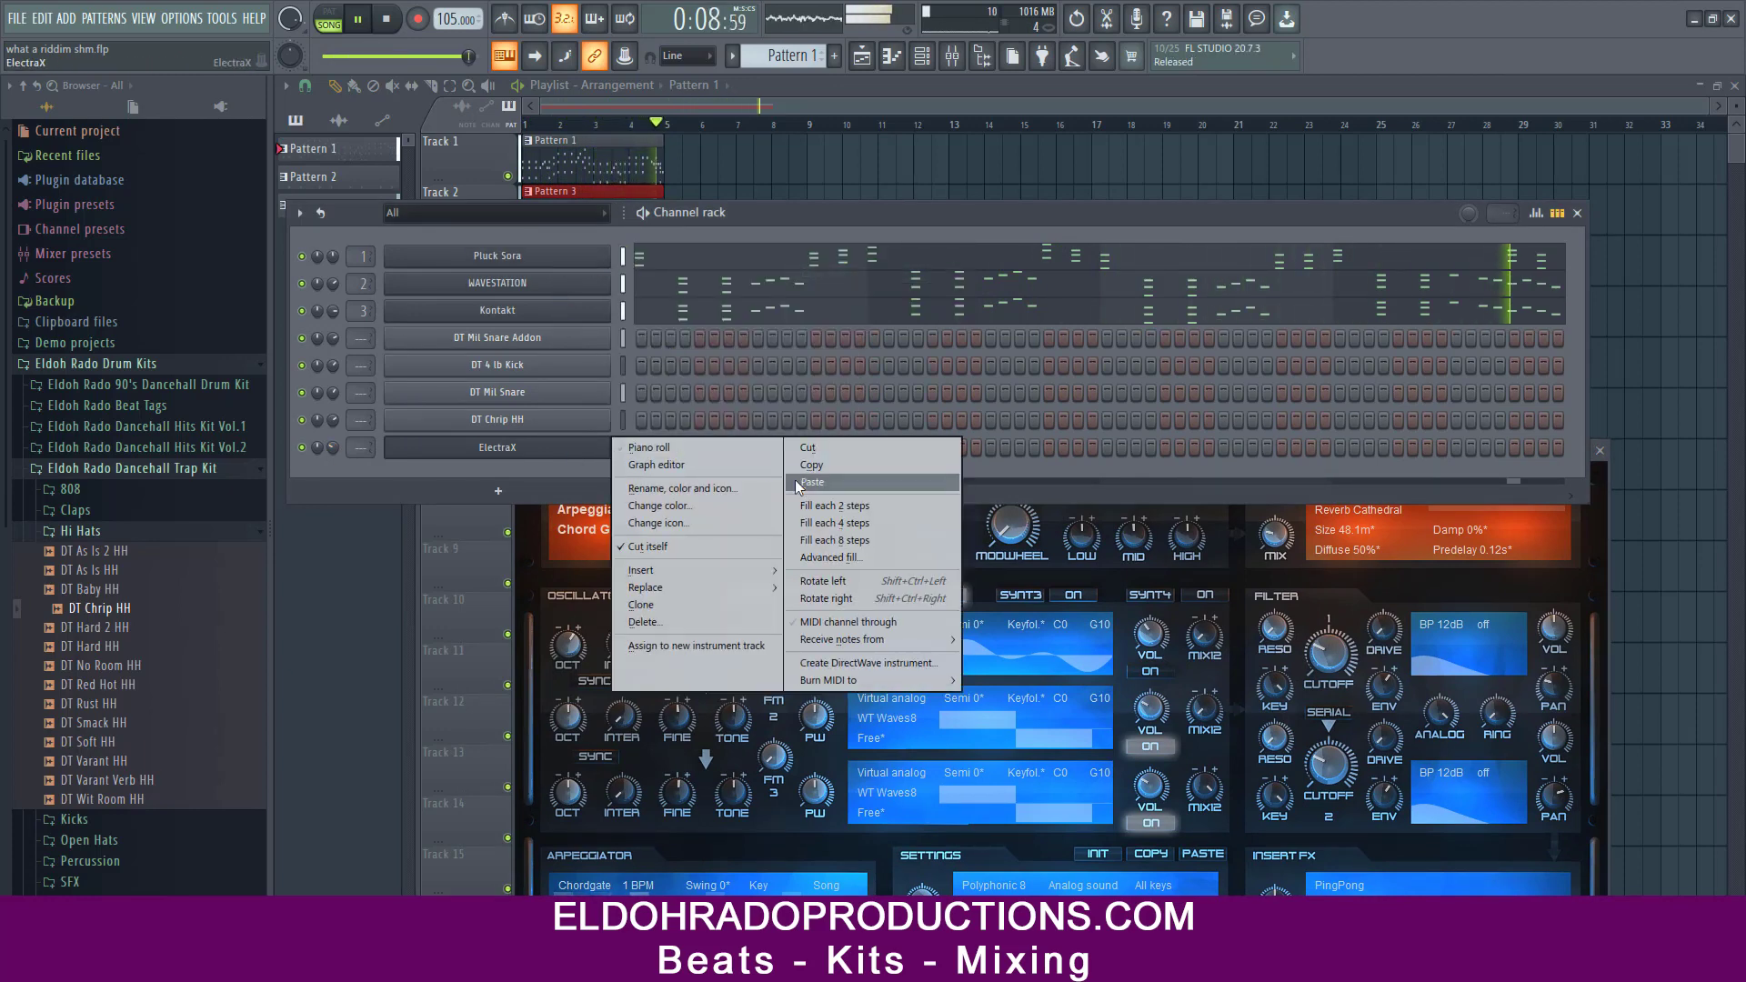
left_click(795, 479)
left_click(622, 447)
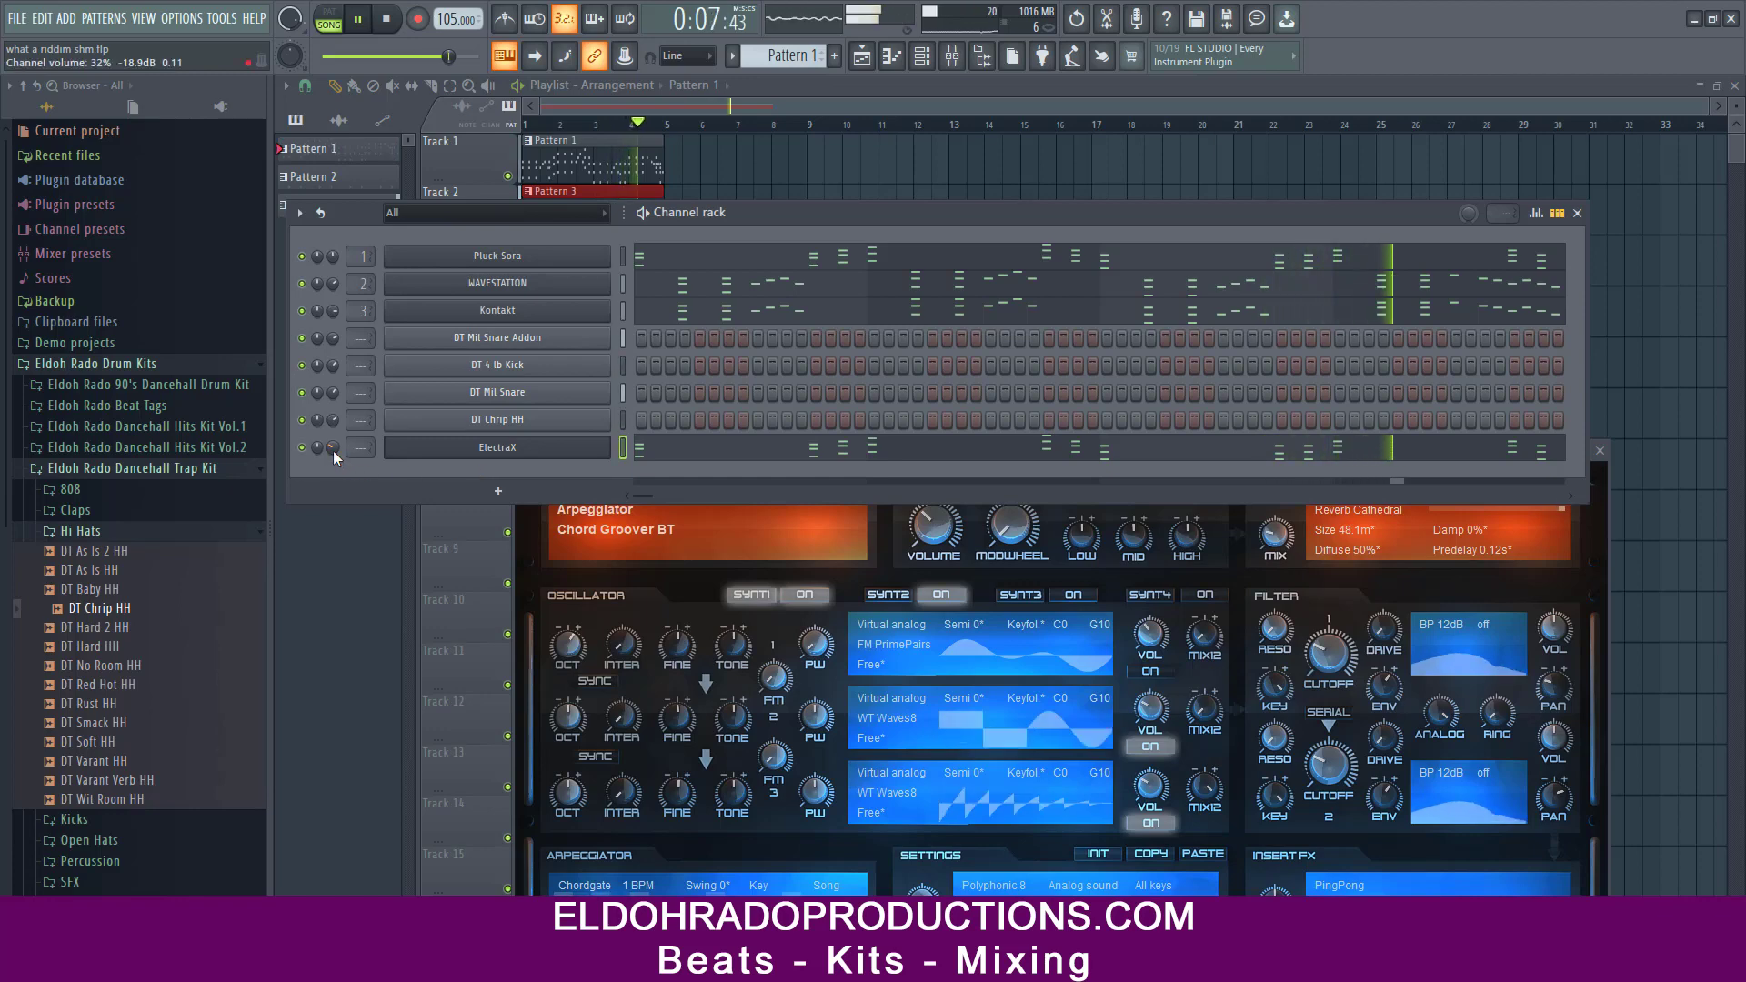
left_click_drag(333, 449, 333, 435)
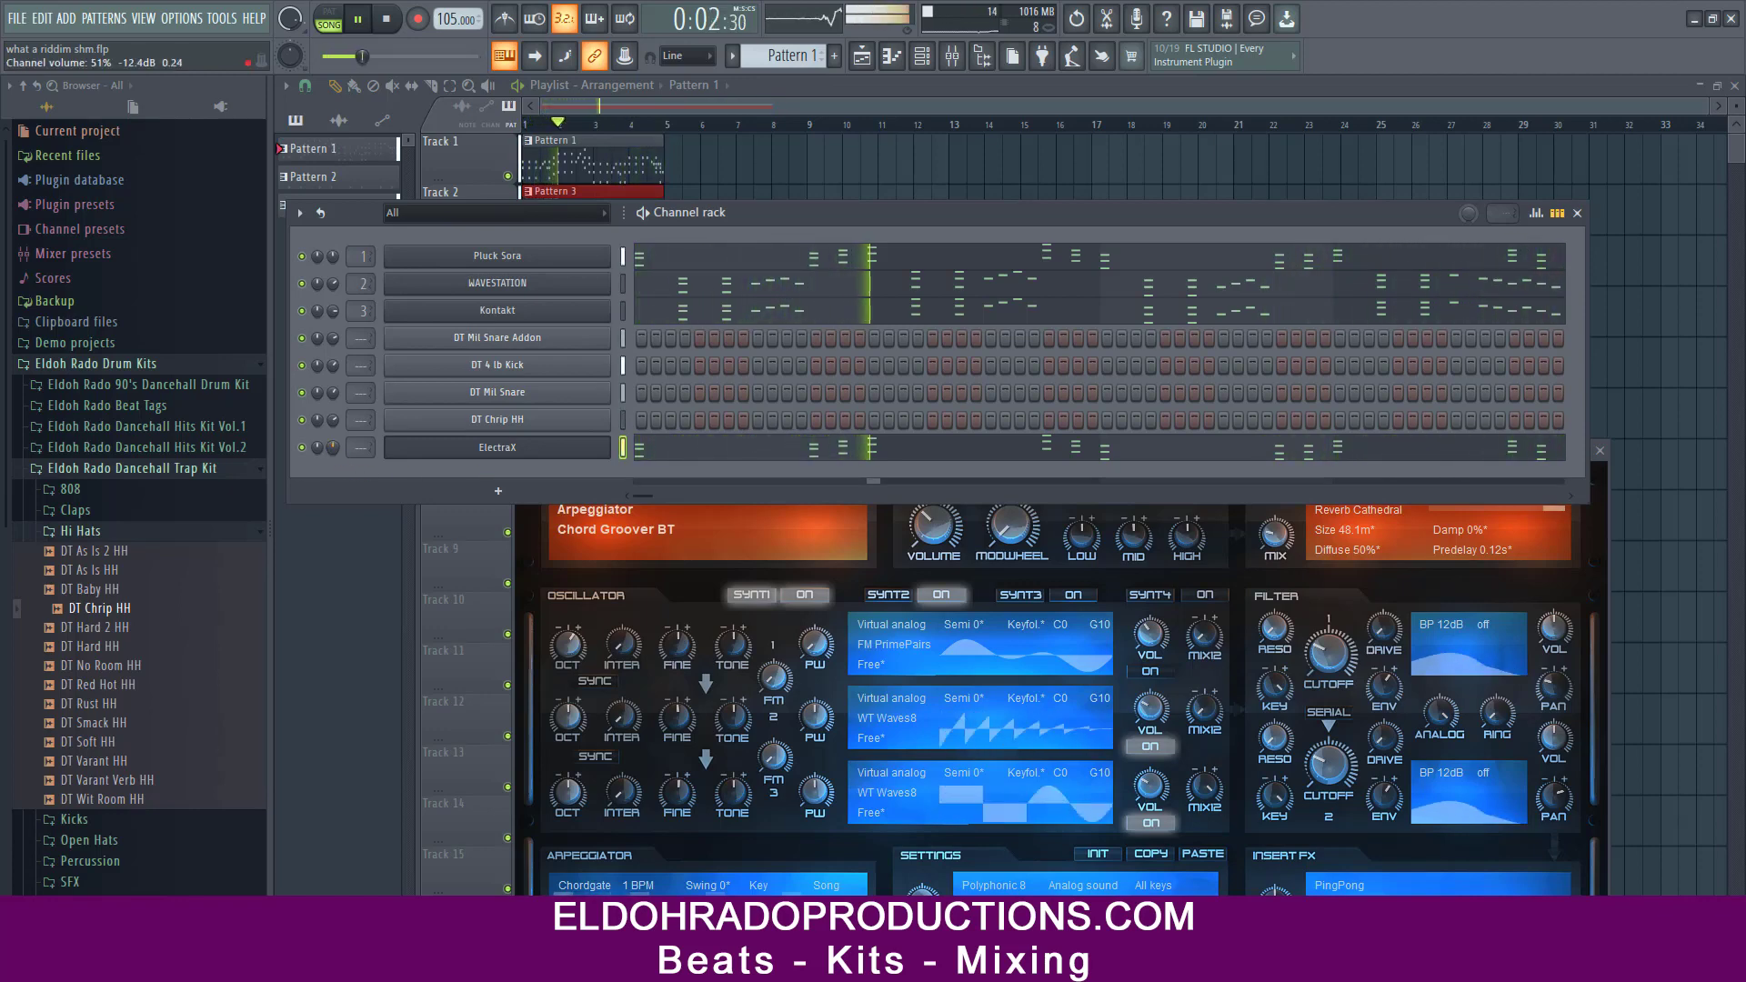
- Lengthen the opening chords of all four bars in the ElectraX part into long sustained notes
right_click(540, 451)
left_click(636, 446)
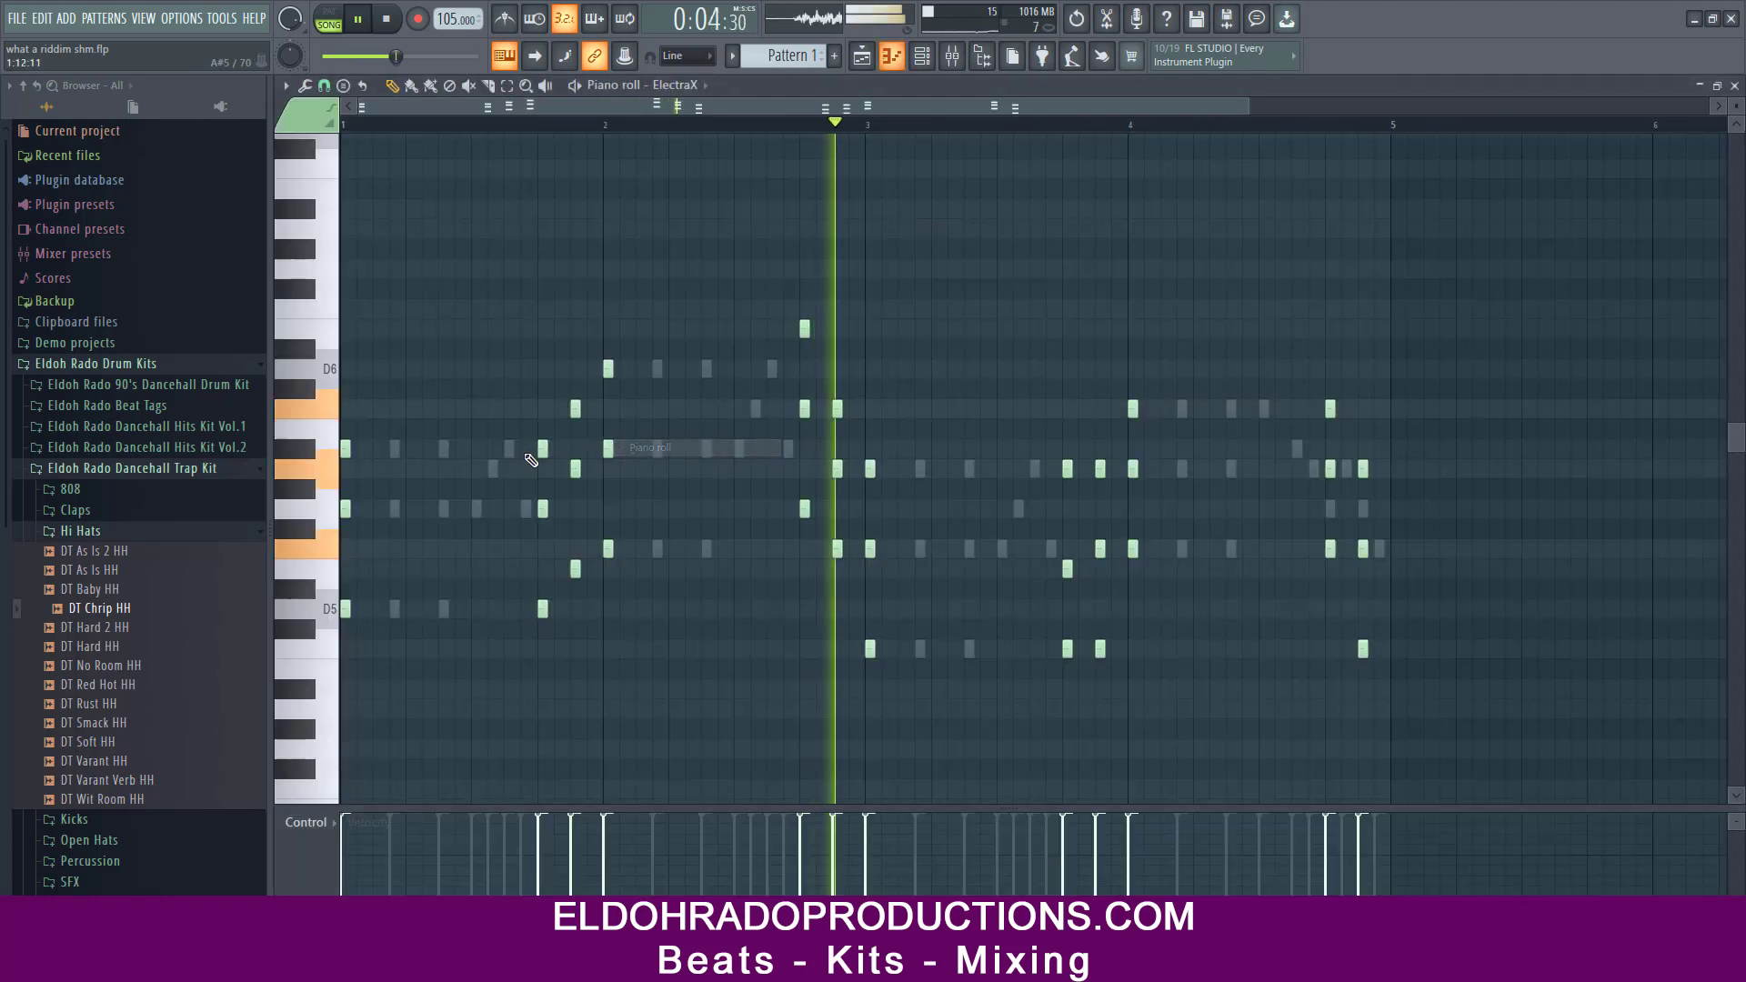
left_click_drag(354, 509, 632, 511)
left_click_drag(728, 347, 771, 566)
left_click_drag(755, 449, 1173, 668)
left_click_drag(1158, 469, 1411, 469)
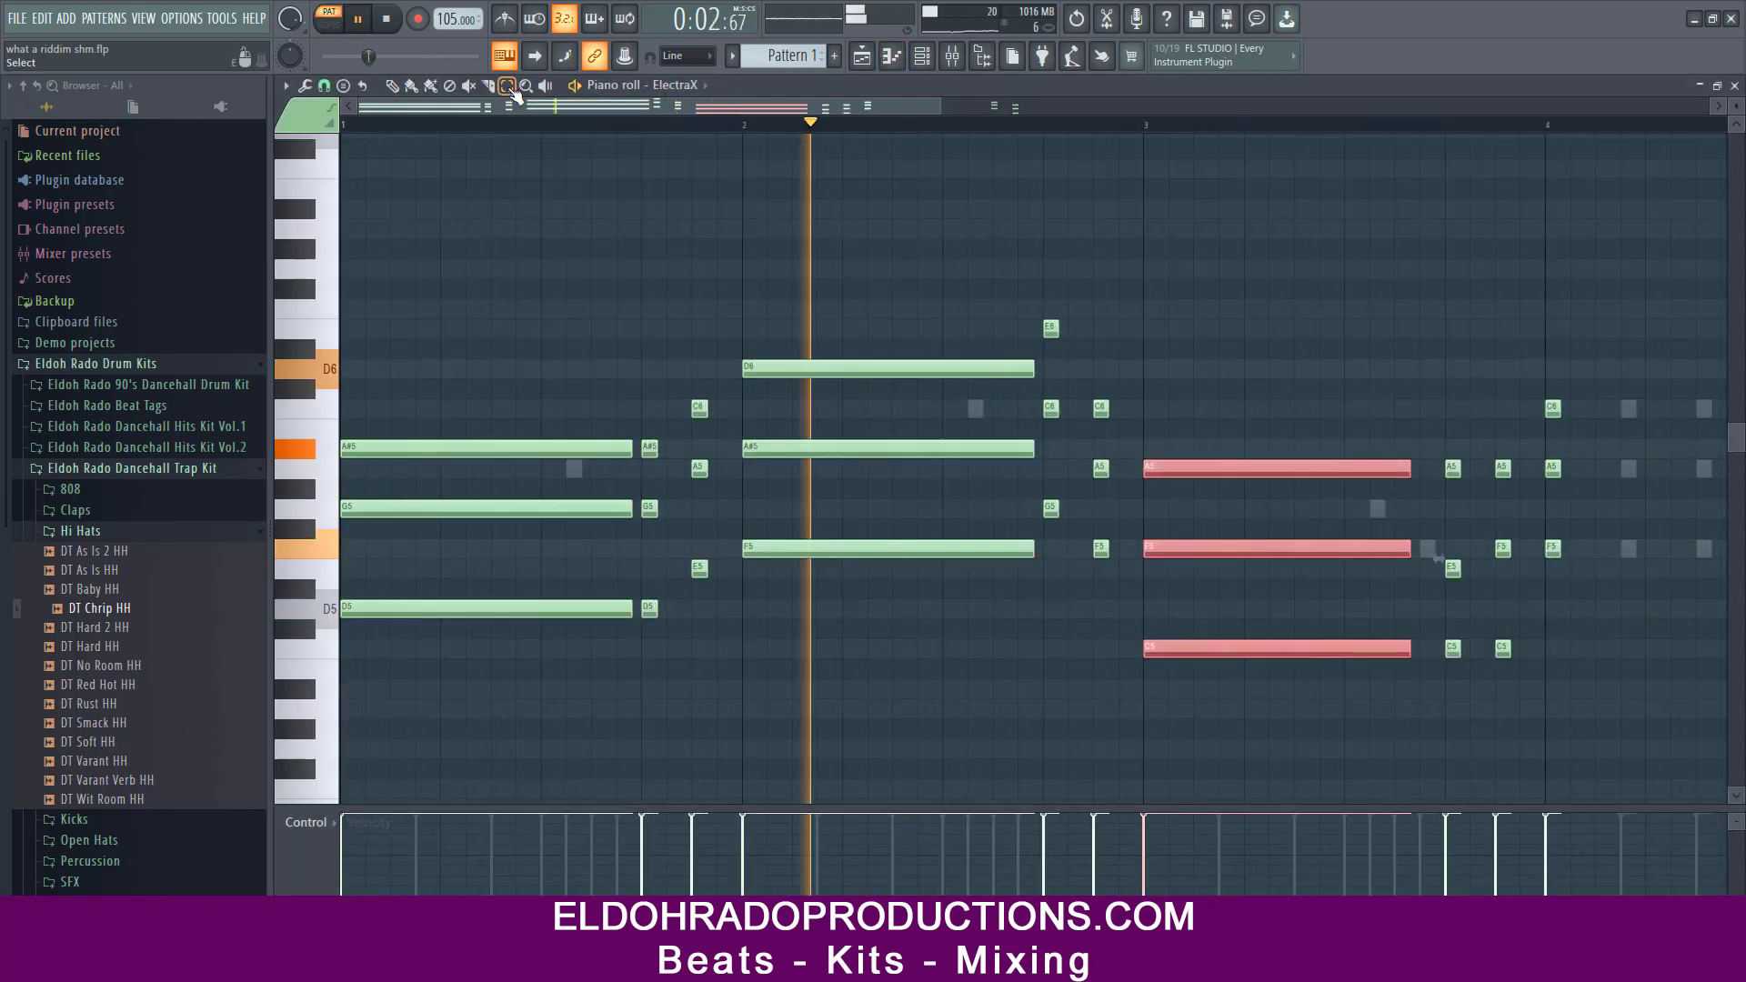
left_click_drag(510, 106, 700, 106)
left_click_drag(1075, 391, 1121, 565)
left_click_drag(1107, 469, 1359, 469)
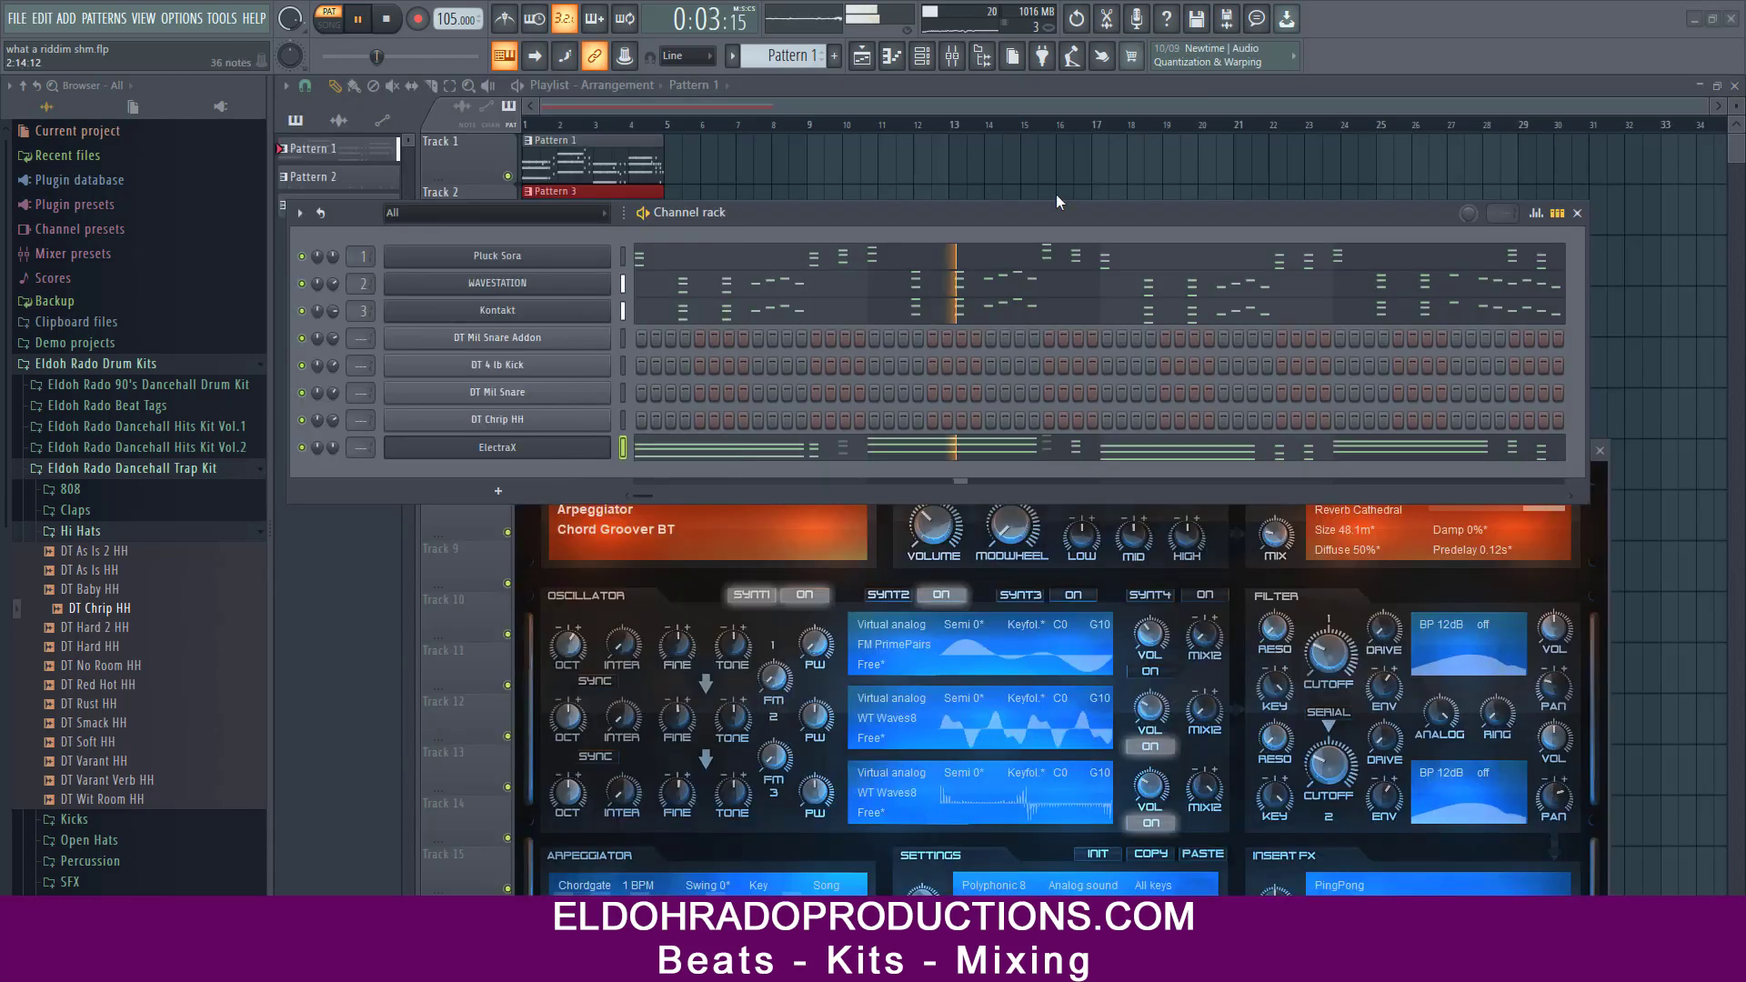
- Step through the ElectraX Arpeggiator presets to CoolPad1 SJA and lower the ElectraX channel volume
key("space")
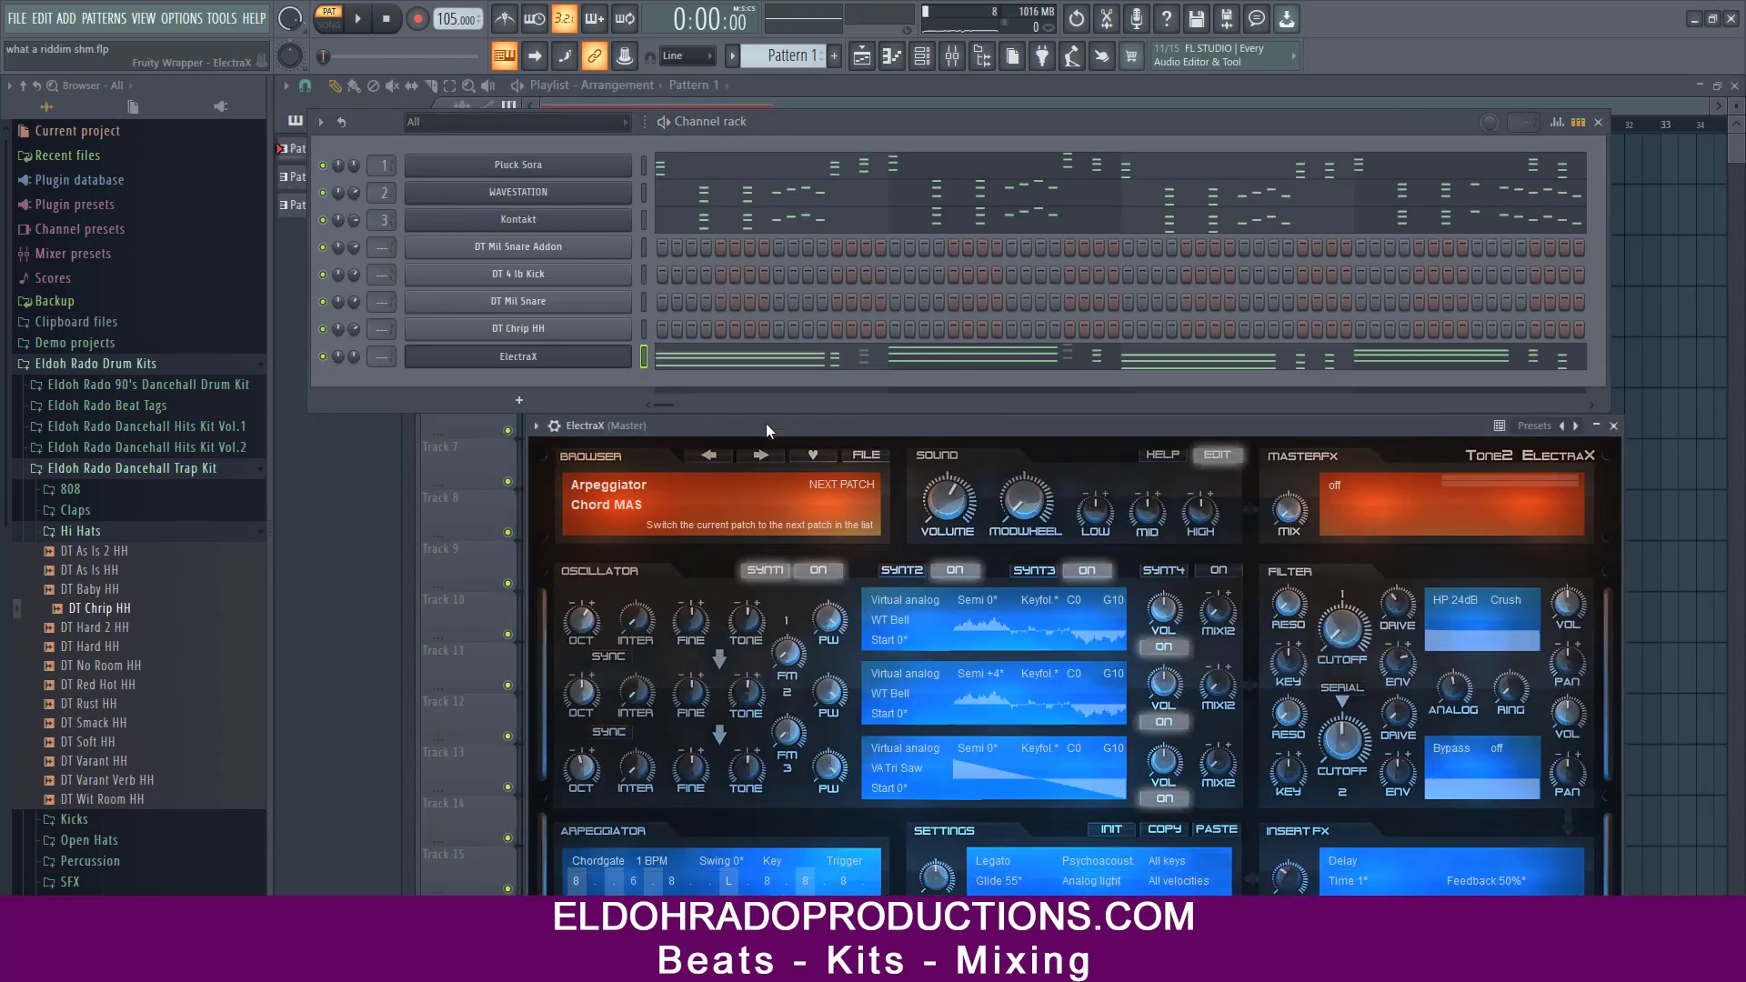
key("space")
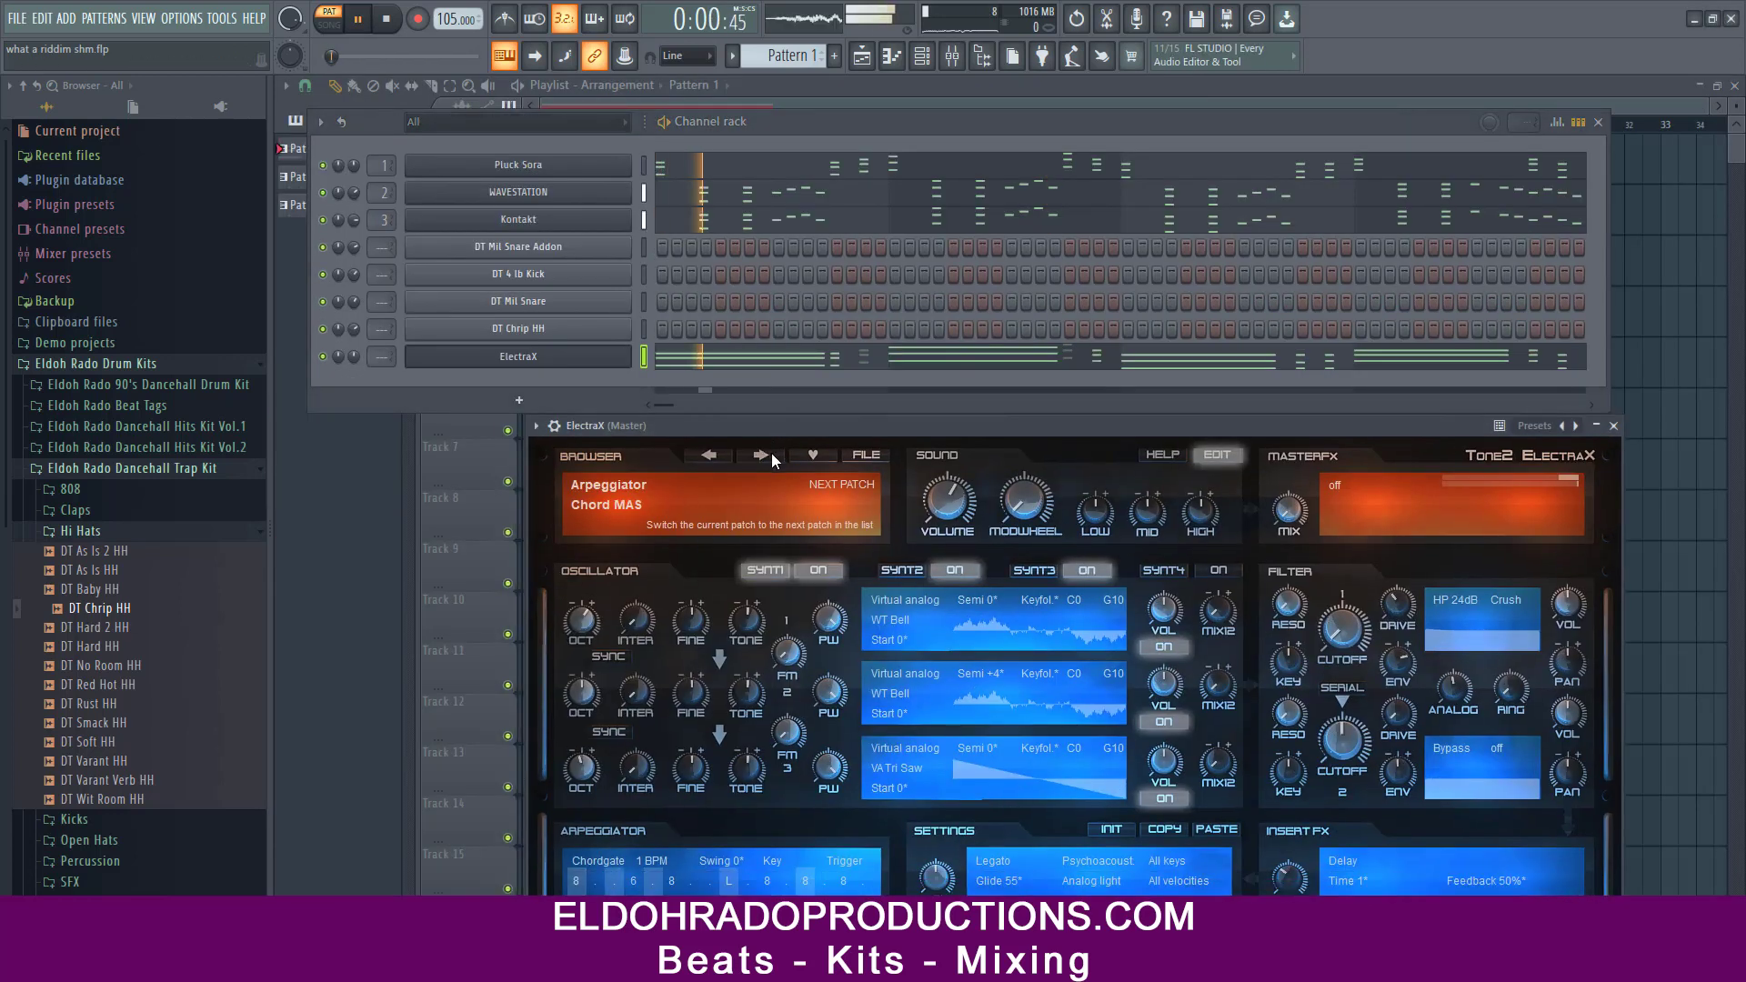
key("space")
mouse_move(779, 427)
left_mouse_down()
mouse_move(713, 432)
mouse_move(758, 420)
left_mouse_up()
left_click(700, 447)
key("space")
left_click(723, 454)
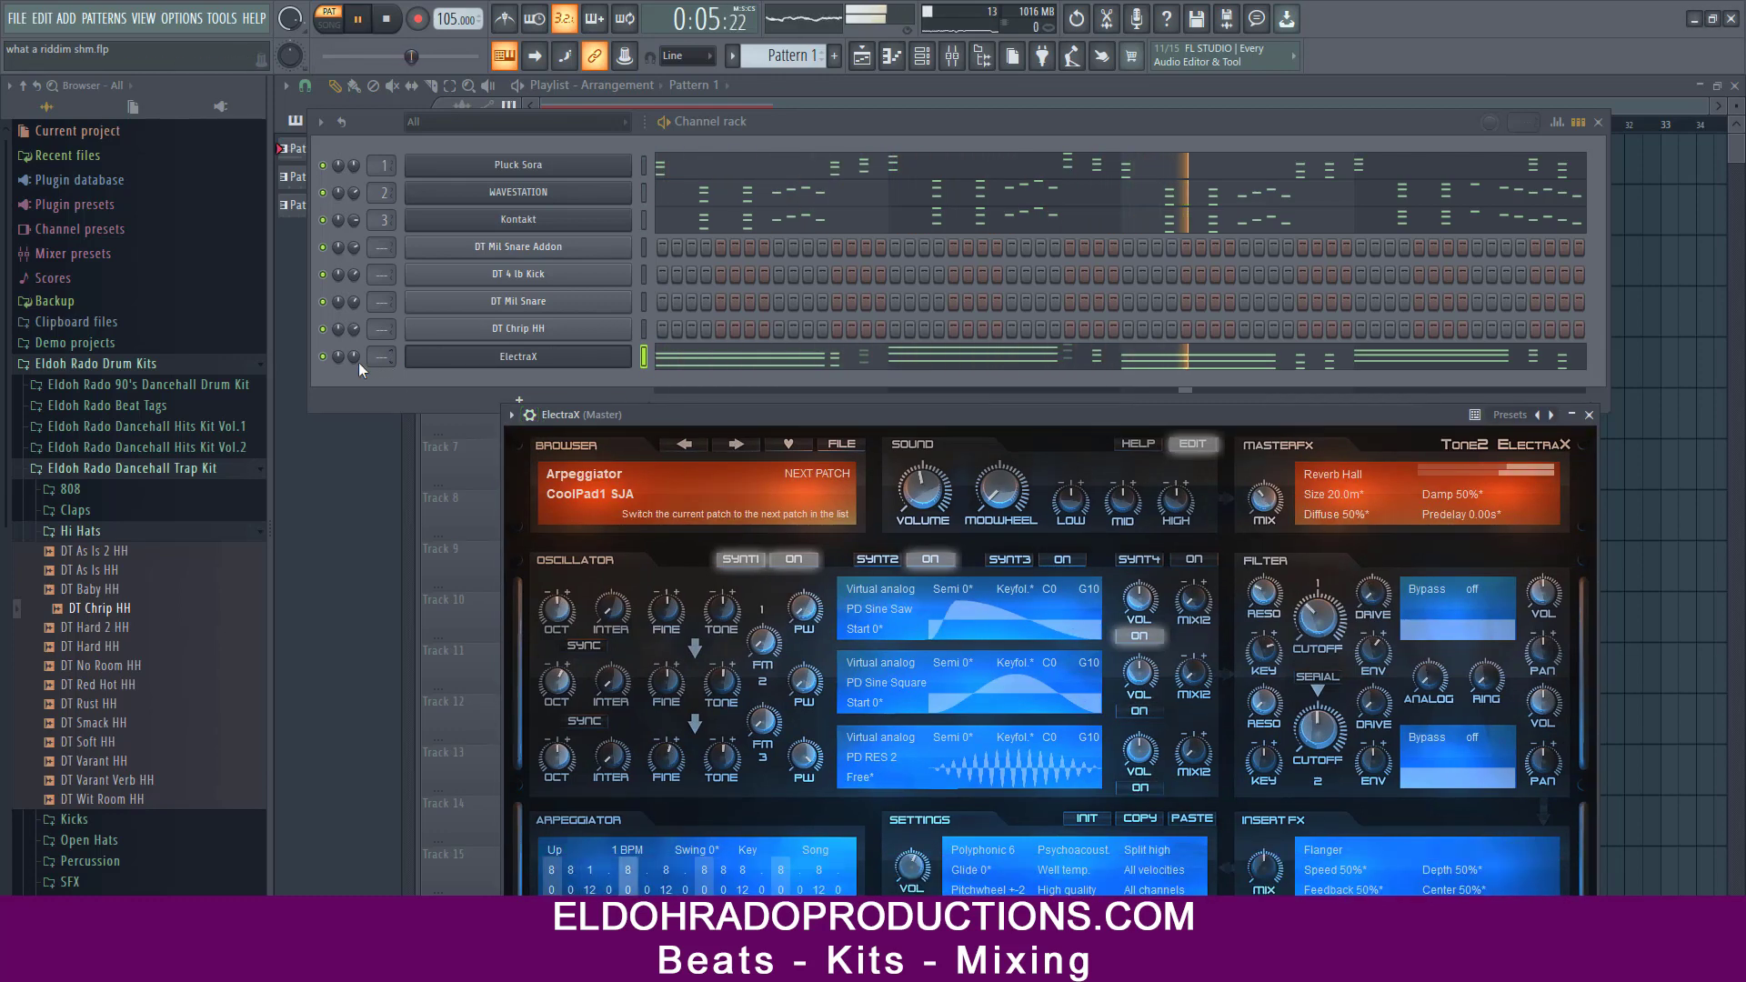
left_click_drag(355, 358, 355, 391)
left_click_drag(613, 423, 630, 460)
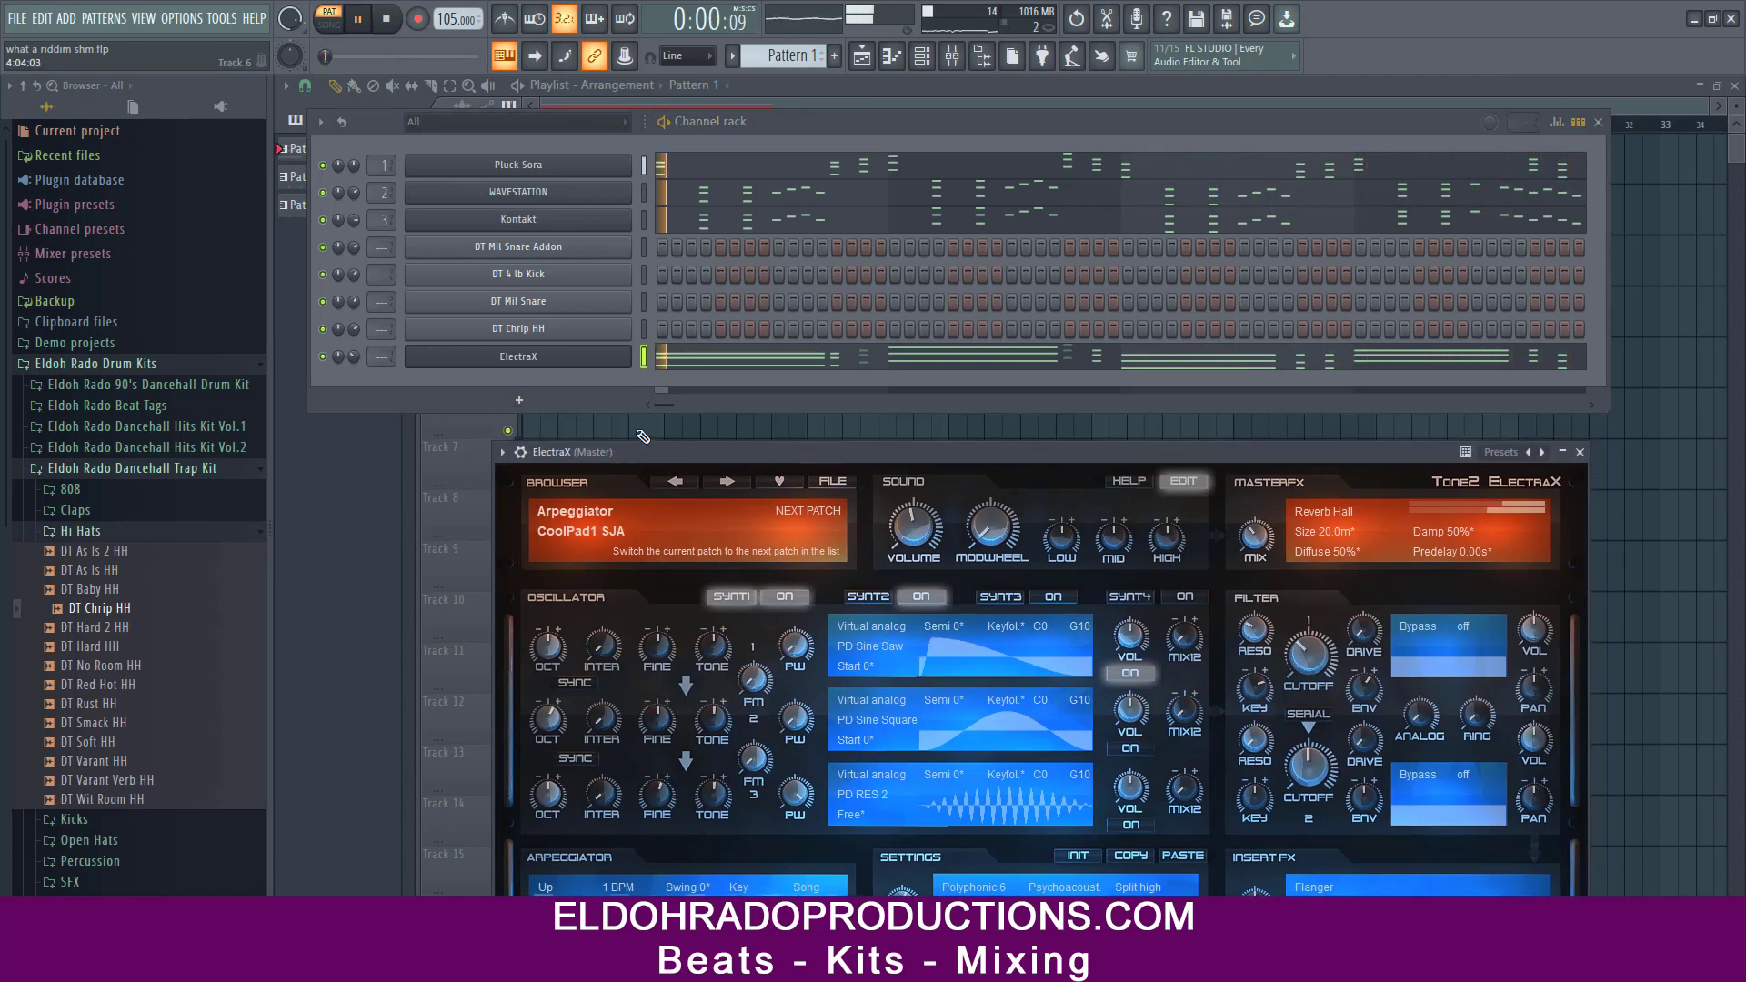
- Turn off Synth2 in ElectraX and lower mixer inserts 2 and 3 together to 85%
left_click(919, 598)
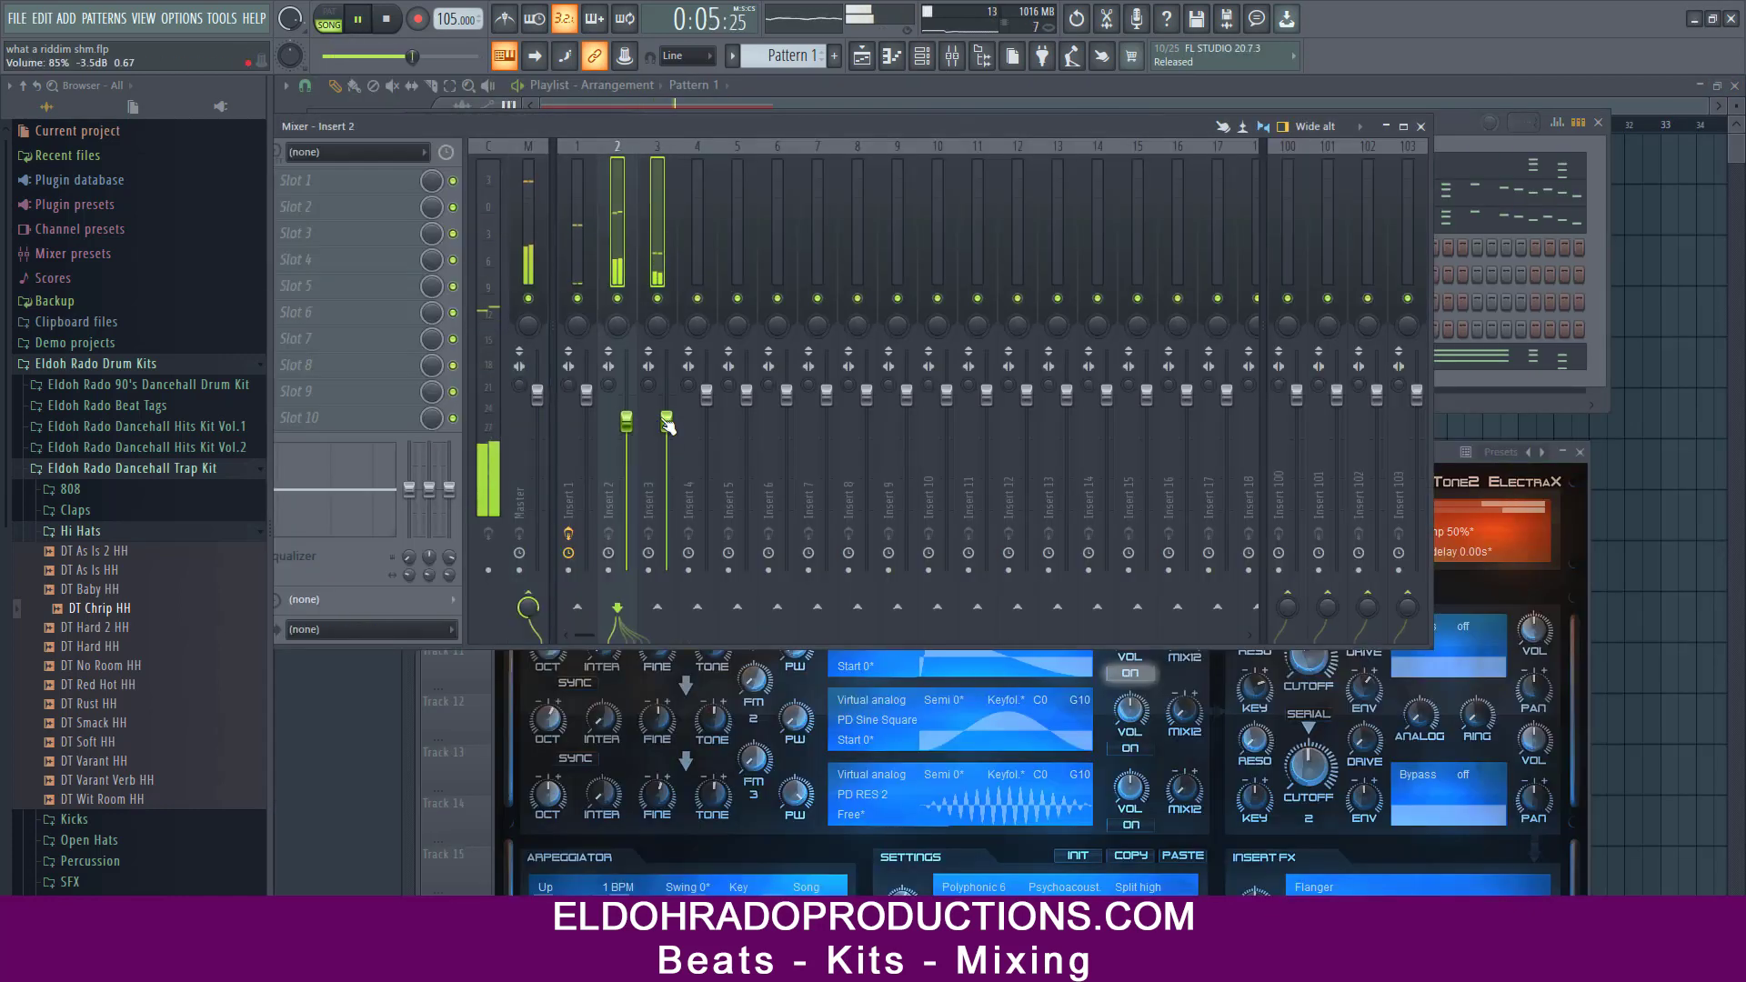
left_click(1421, 126)
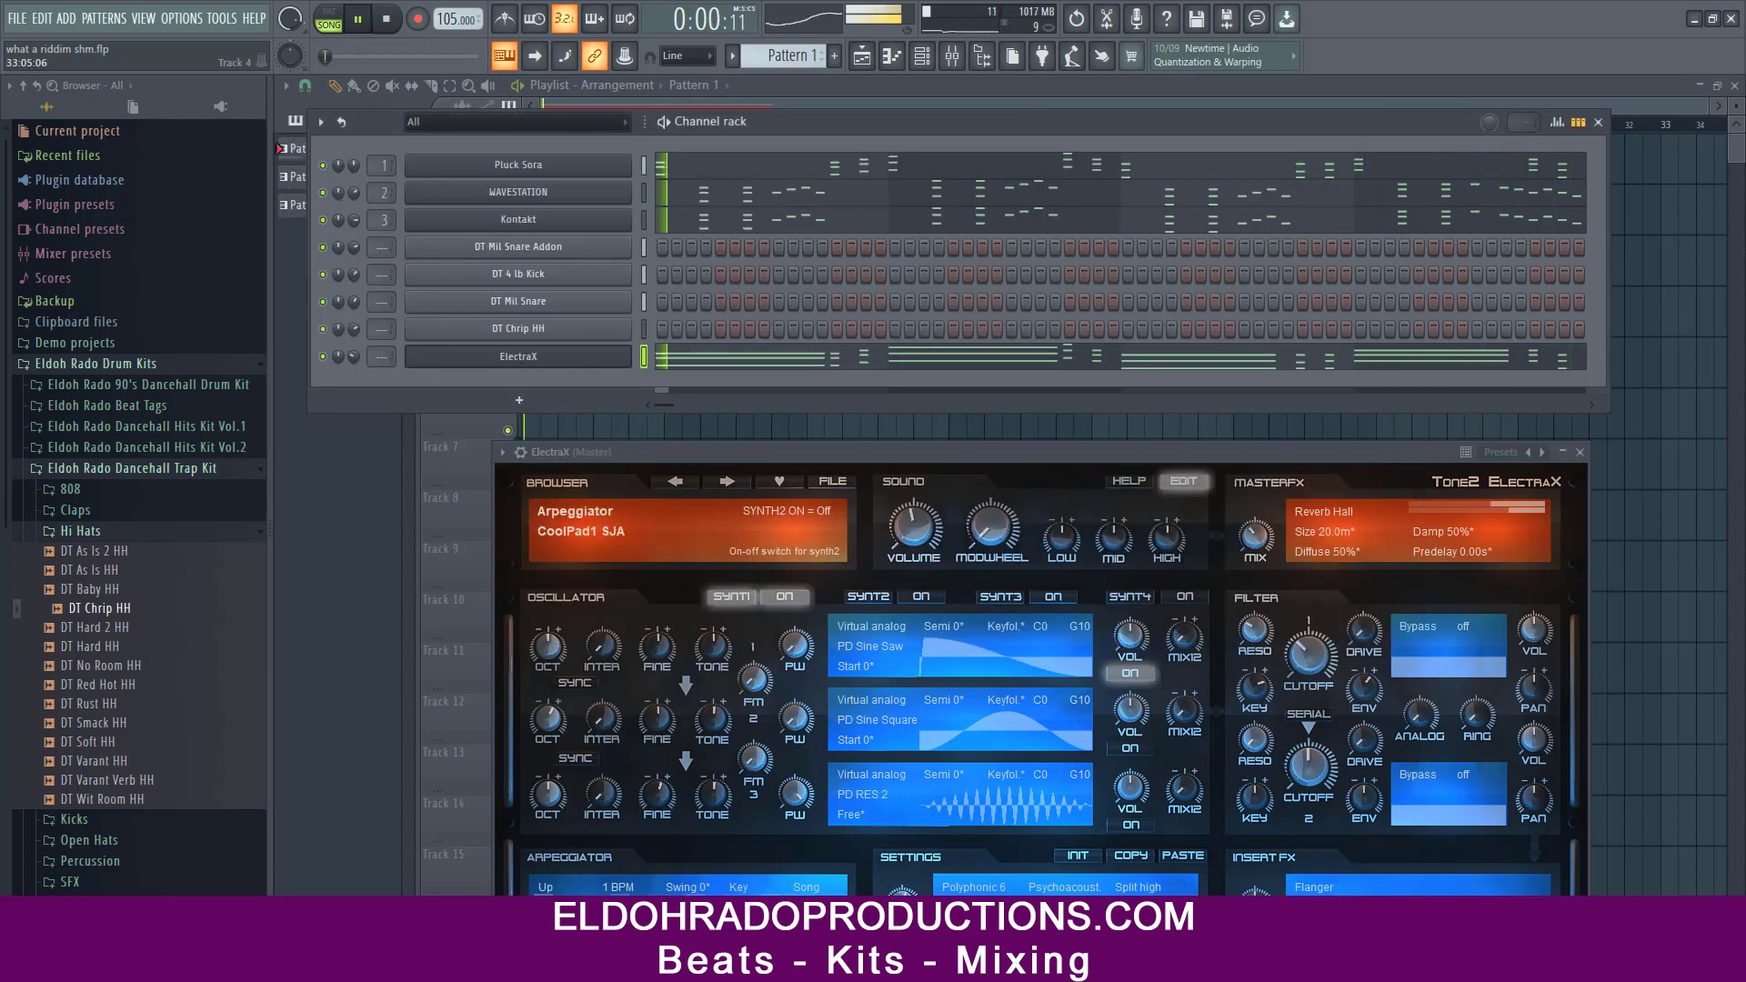
- Add a second Kontakt channel loaded with the Session Horns - Performance instrument and switch playback to pattern mode
left_click(519, 400)
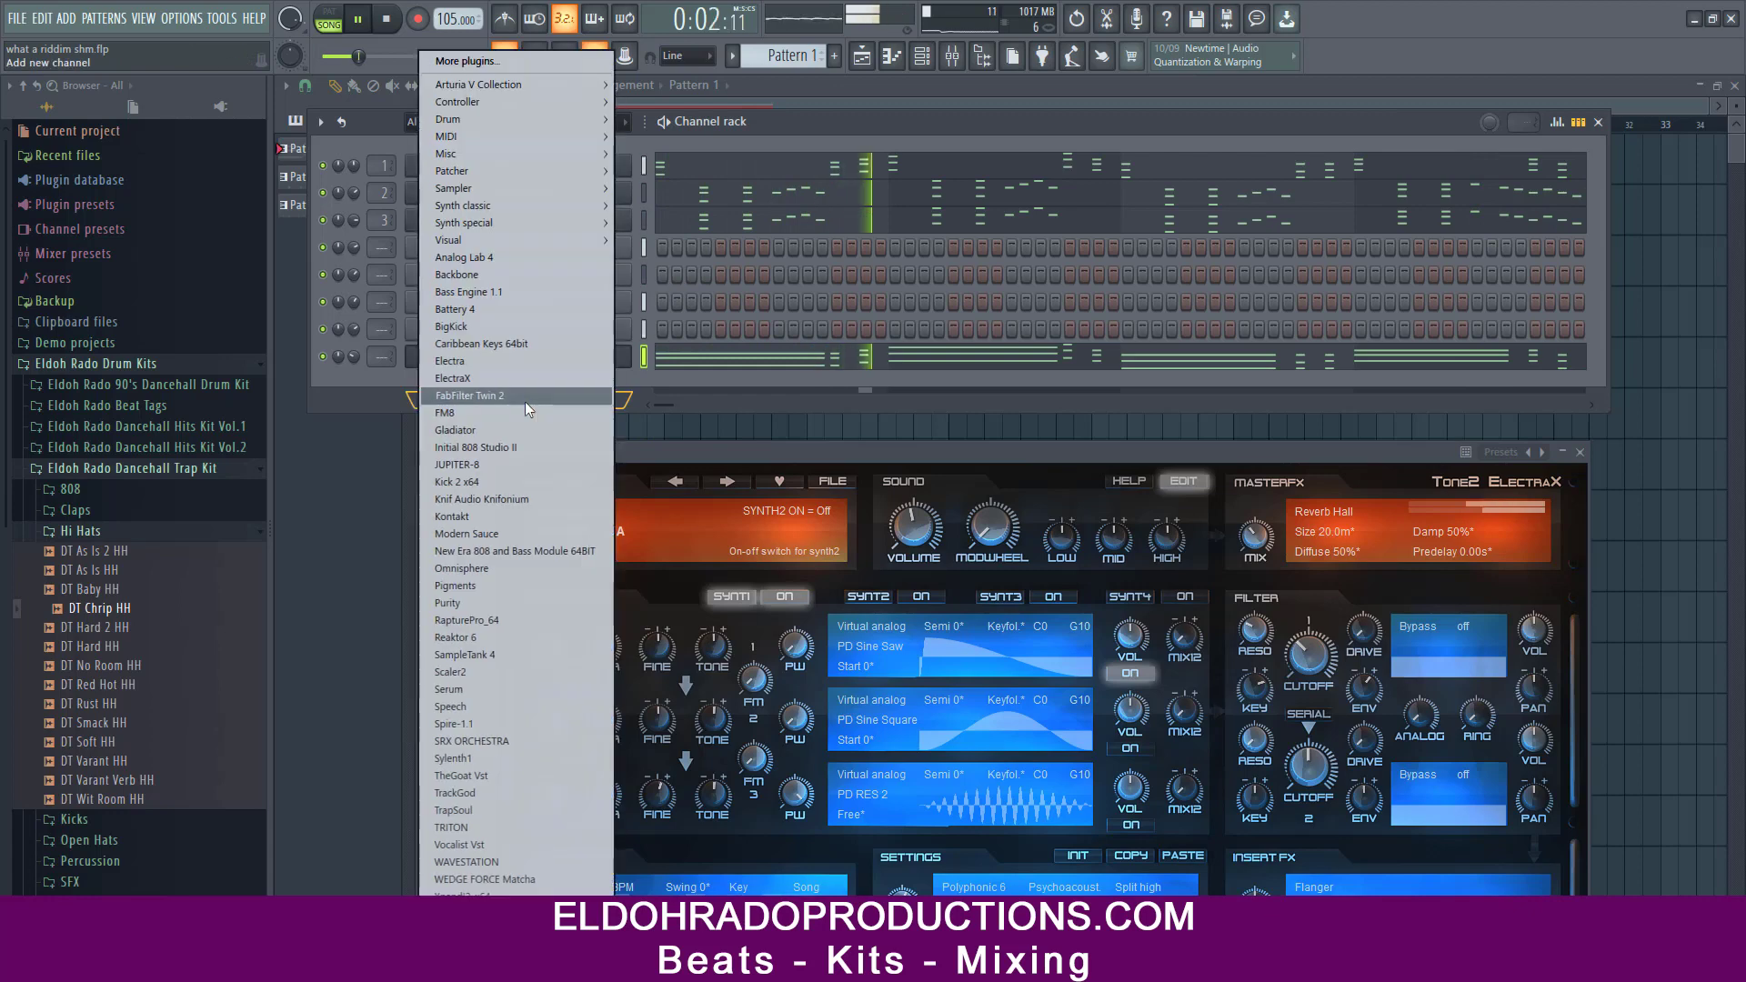
left_click(499, 517)
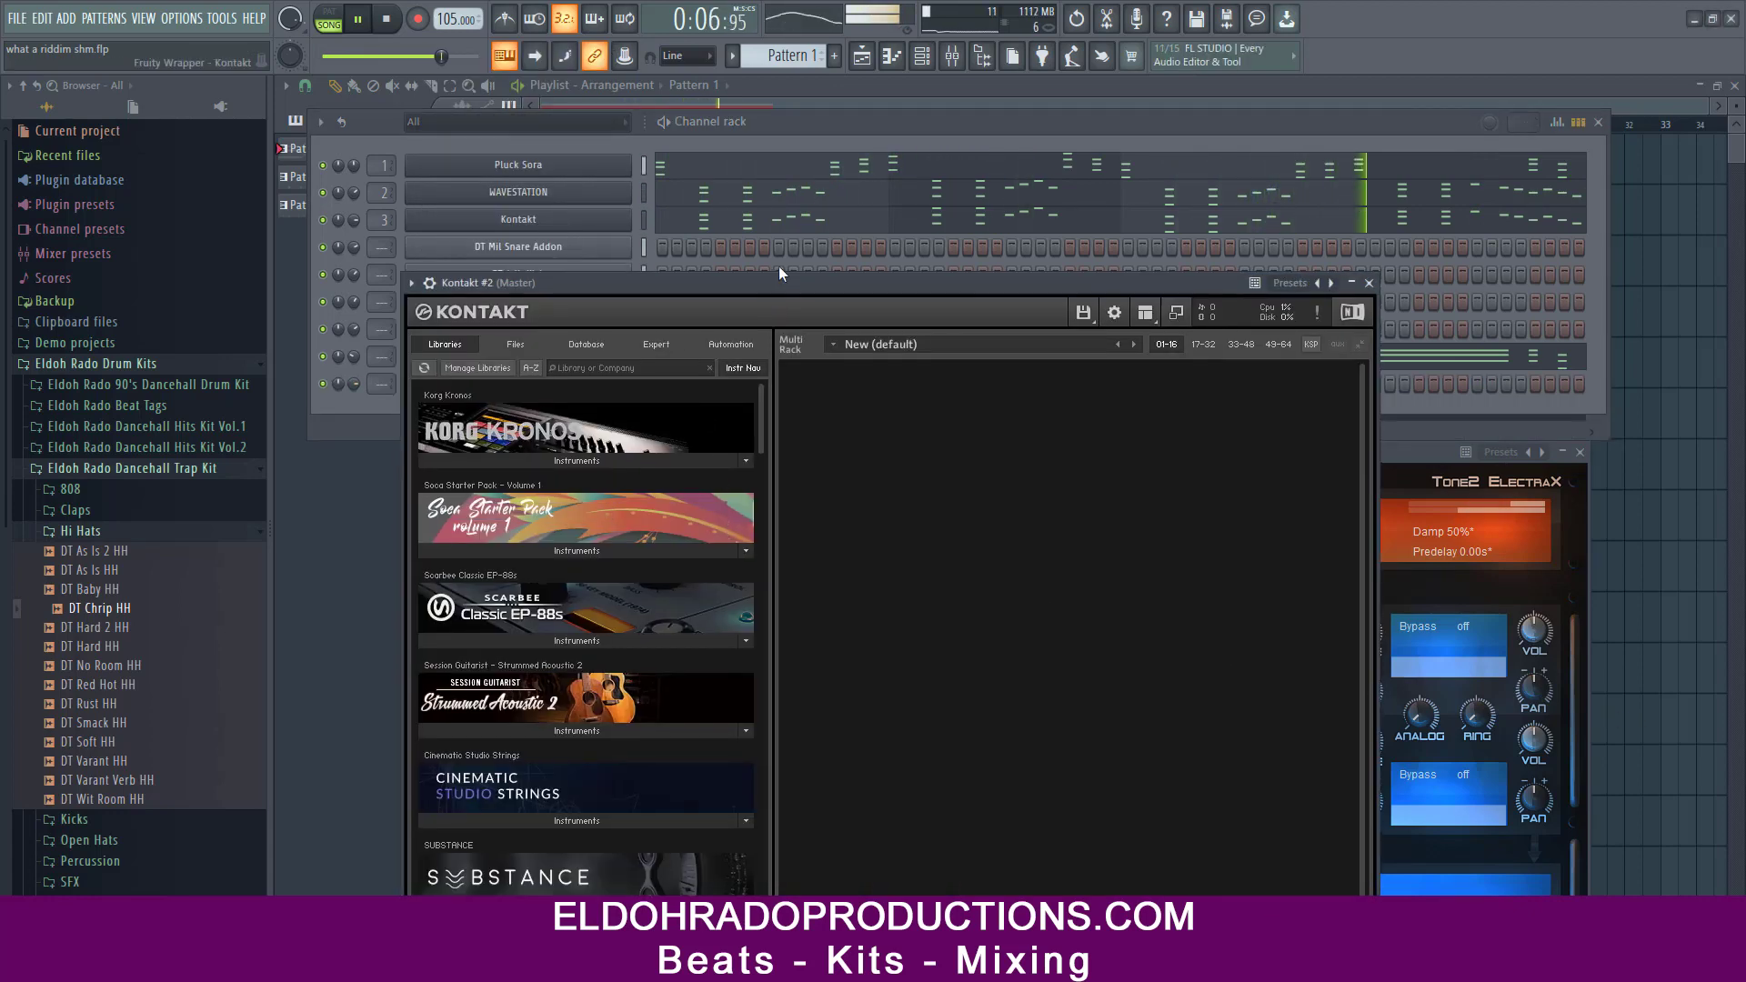
scroll(658, 500, "down", 6)
scroll(660, 502, "down", 3)
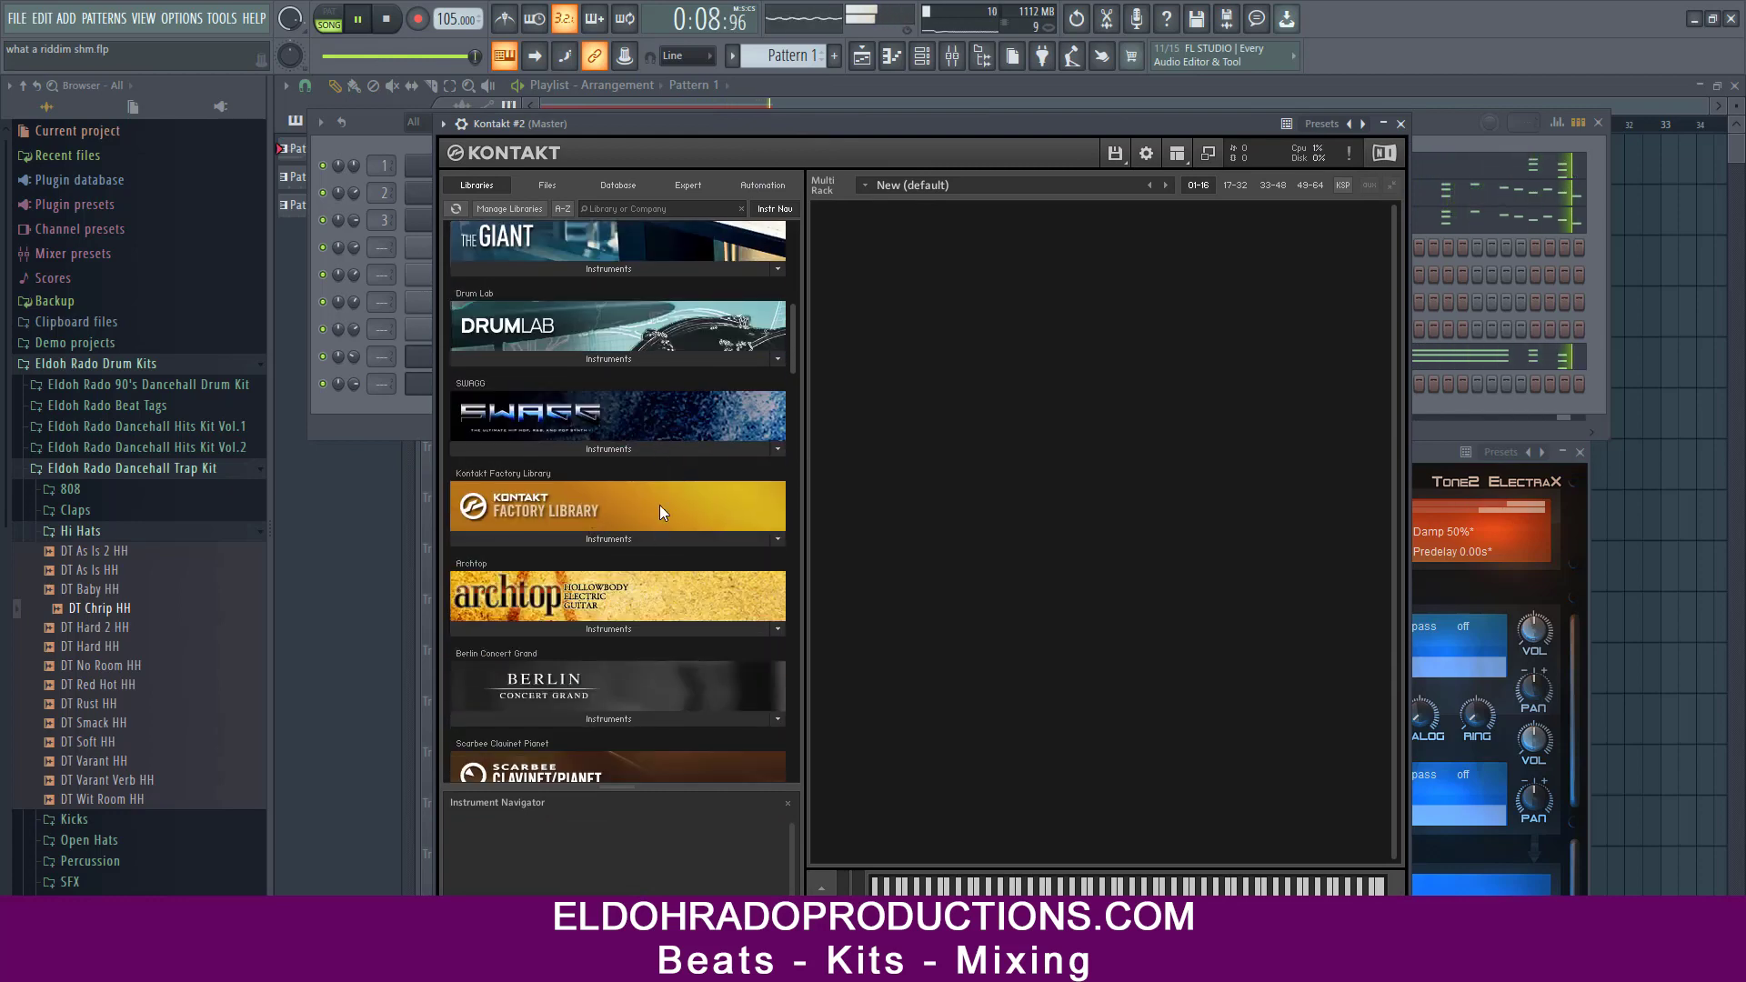
left_click(651, 538)
left_click(651, 538)
scroll(627, 593, "down", 6)
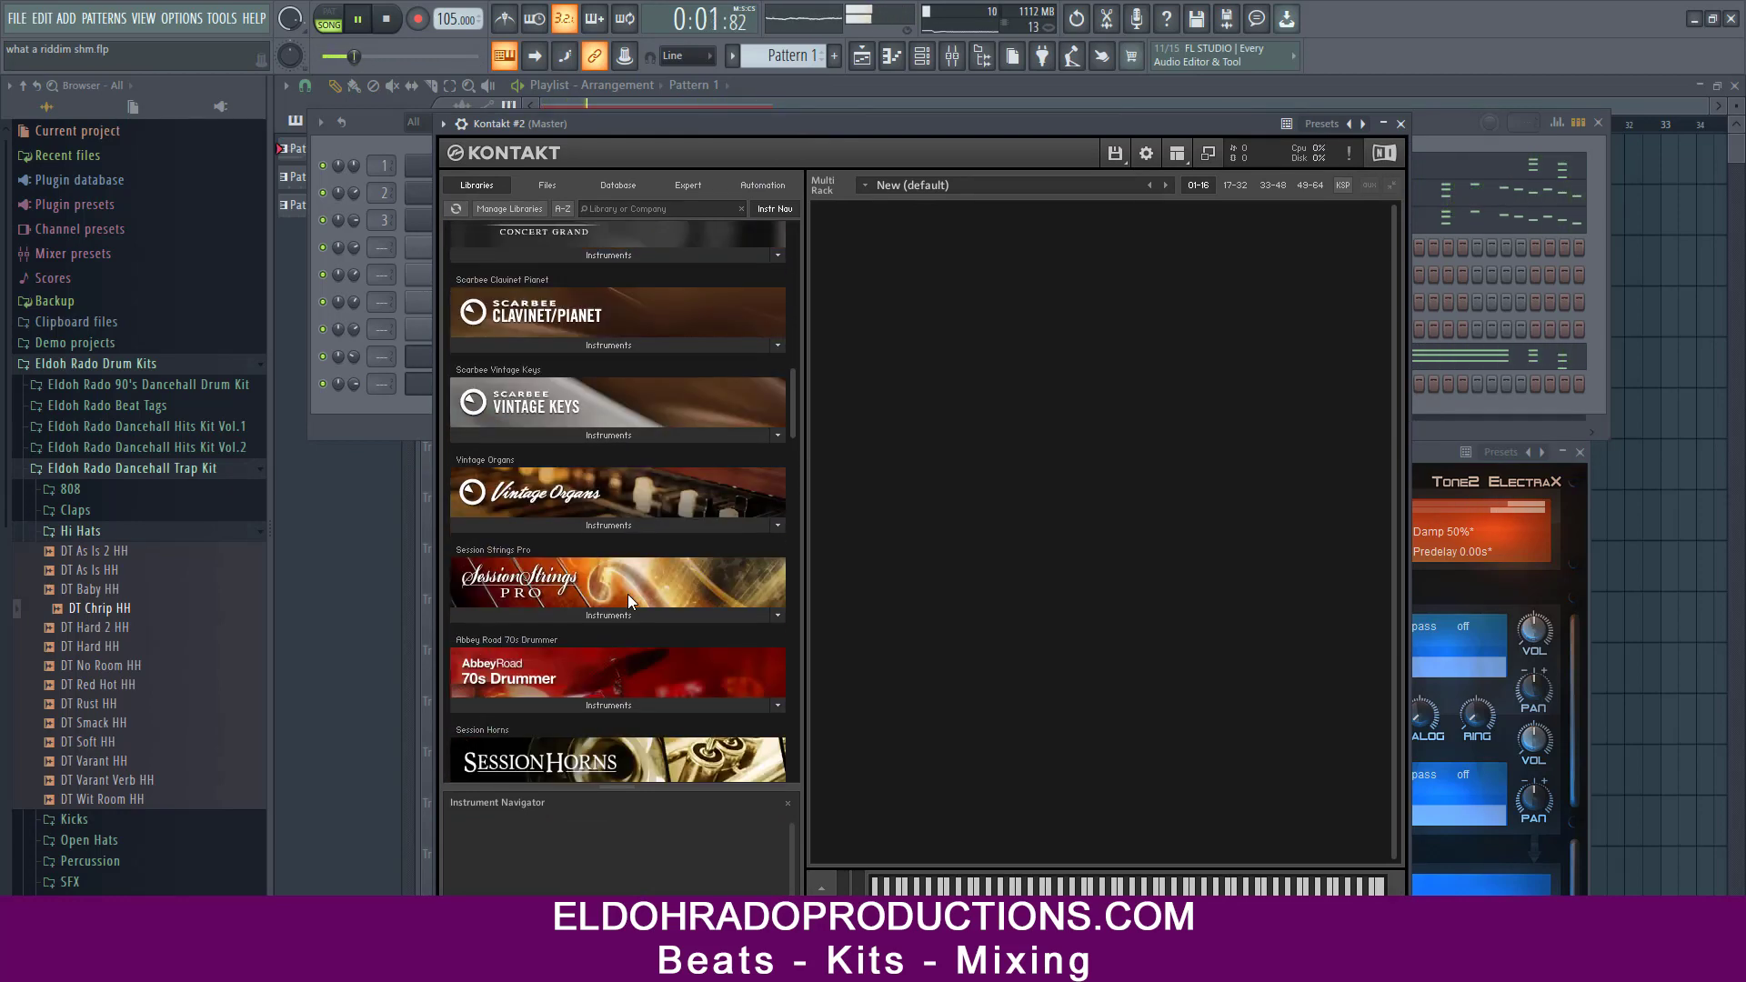
left_click(623, 550)
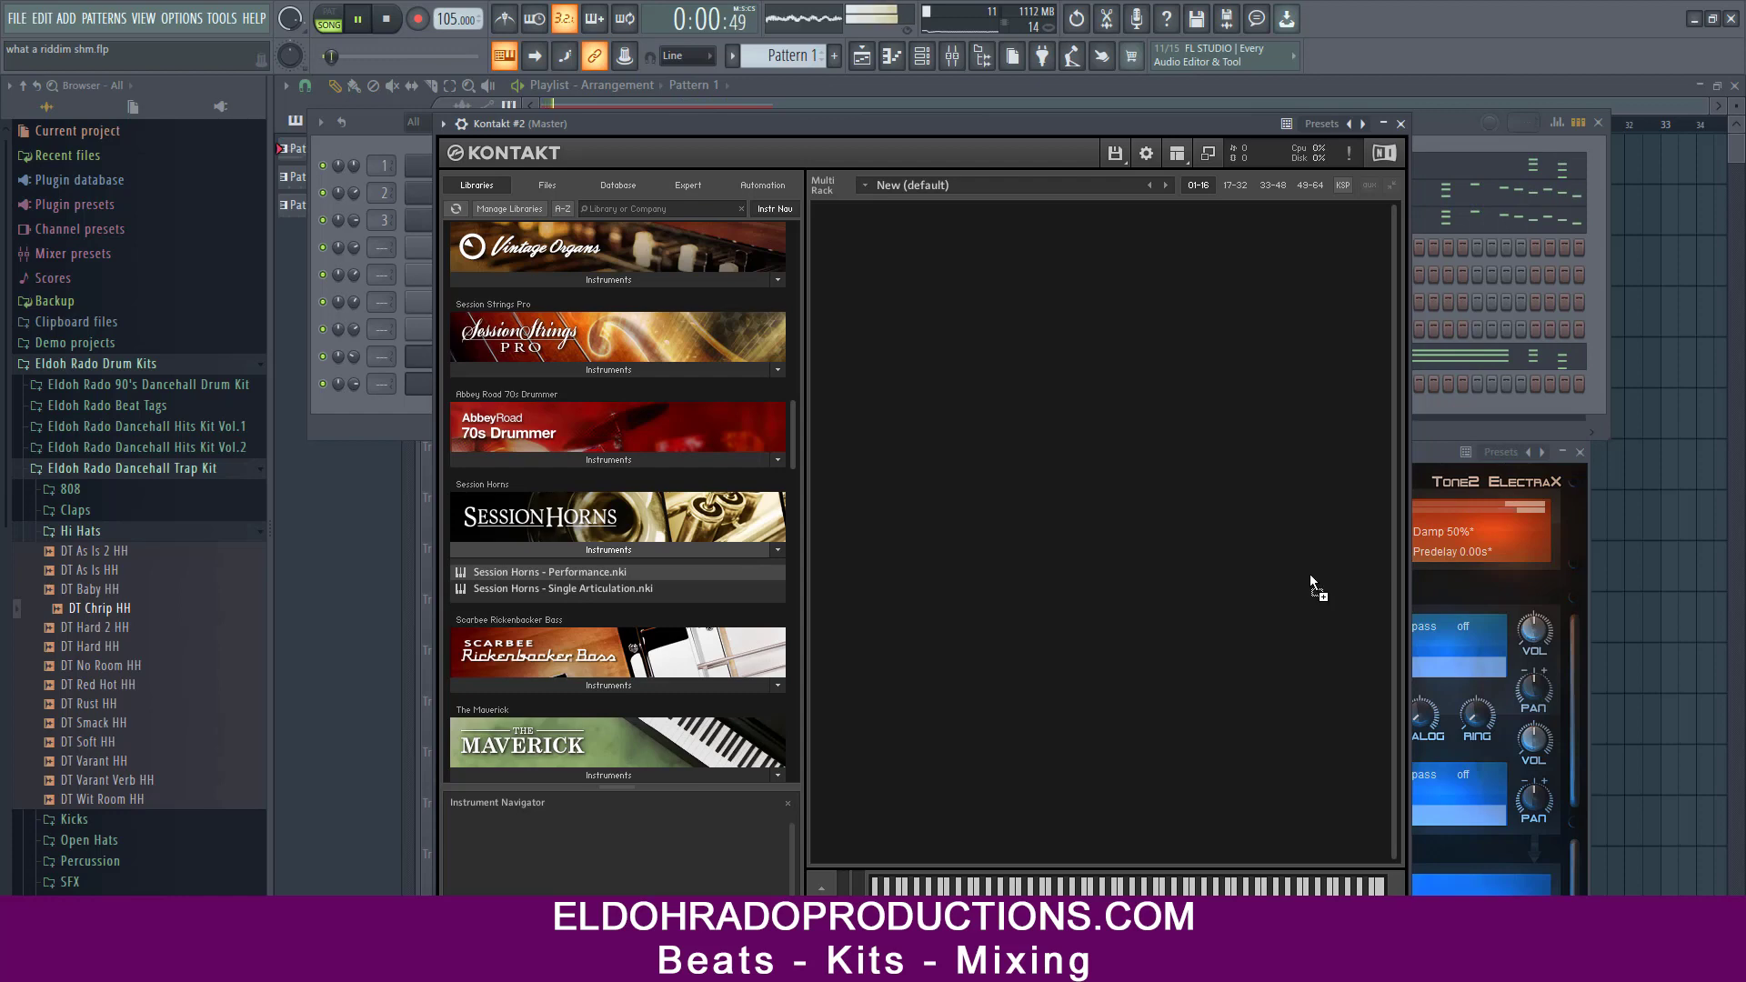
double_click(549, 572)
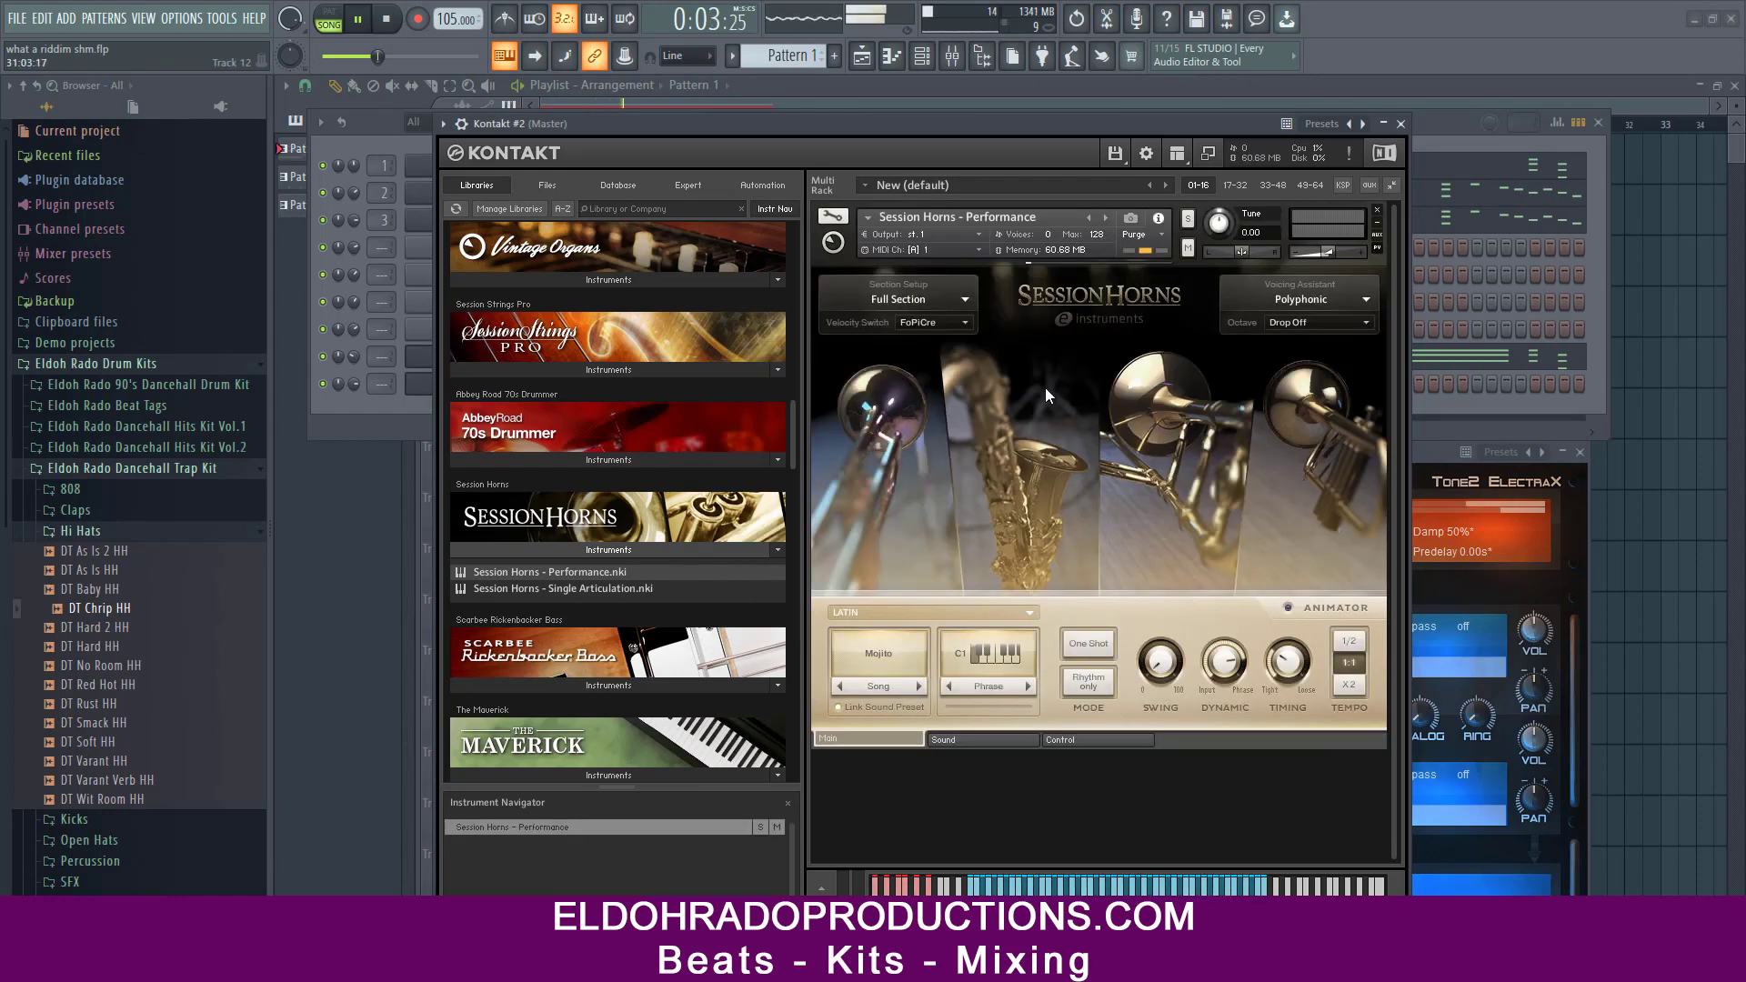
left_click_drag(990, 108, 1000, 149)
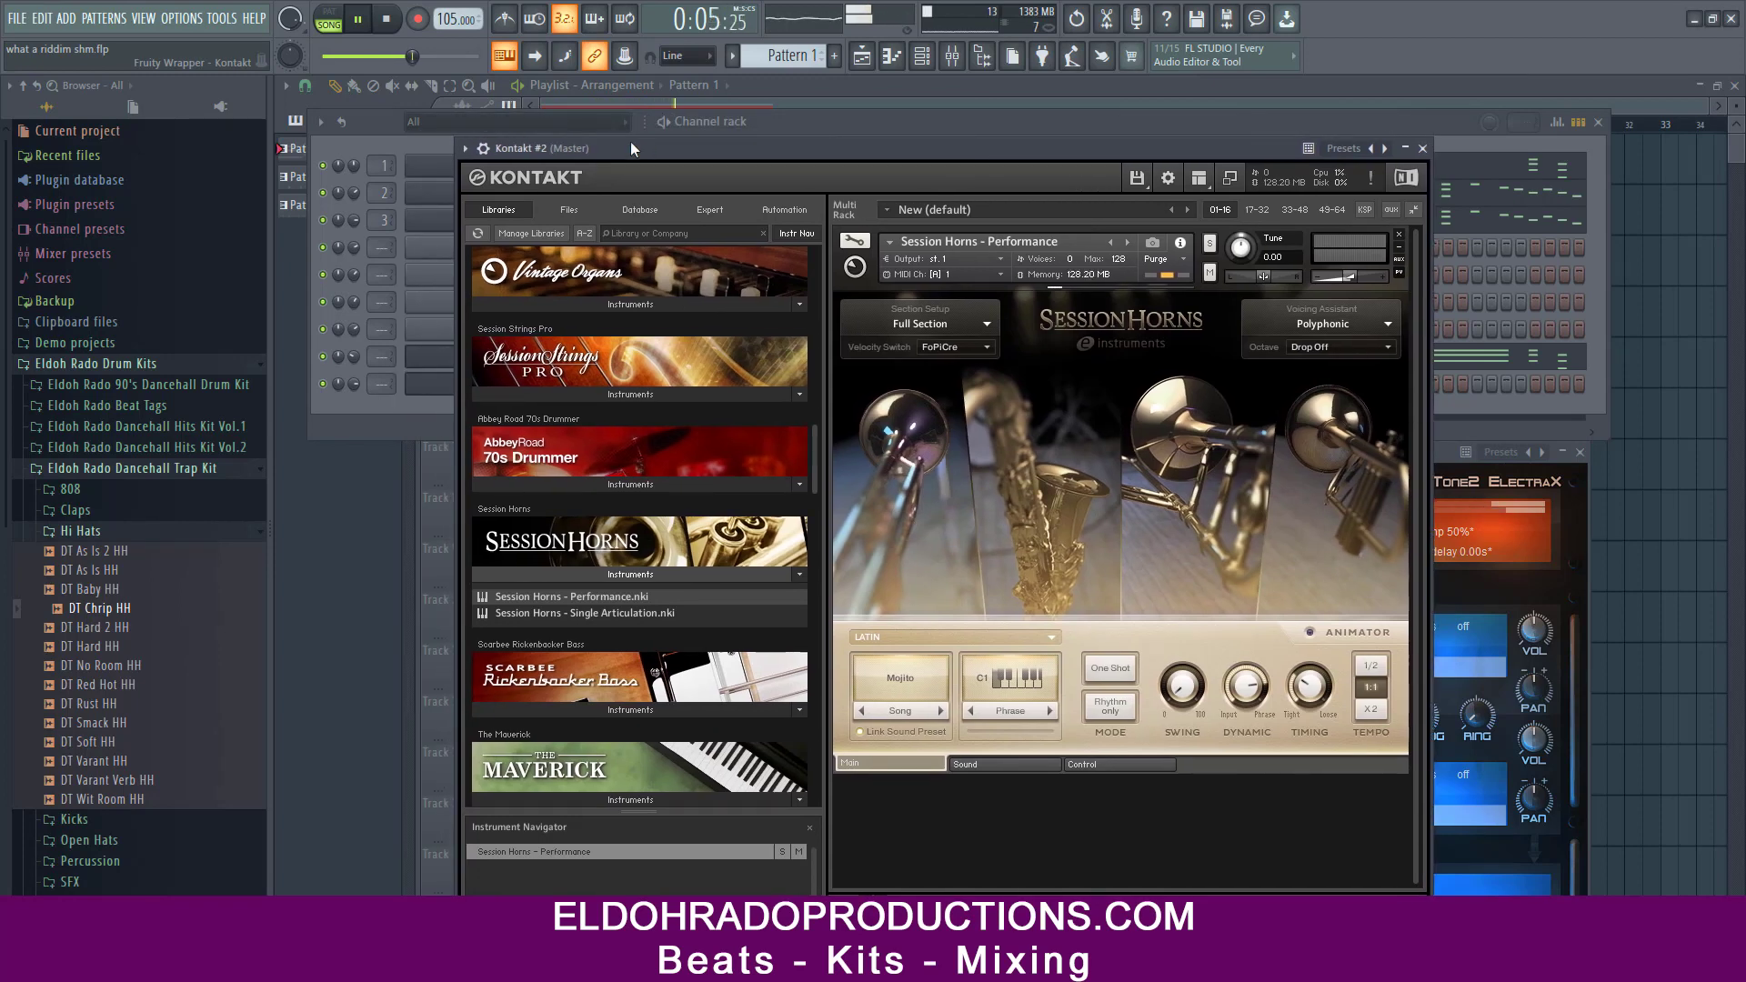
left_click(357, 18)
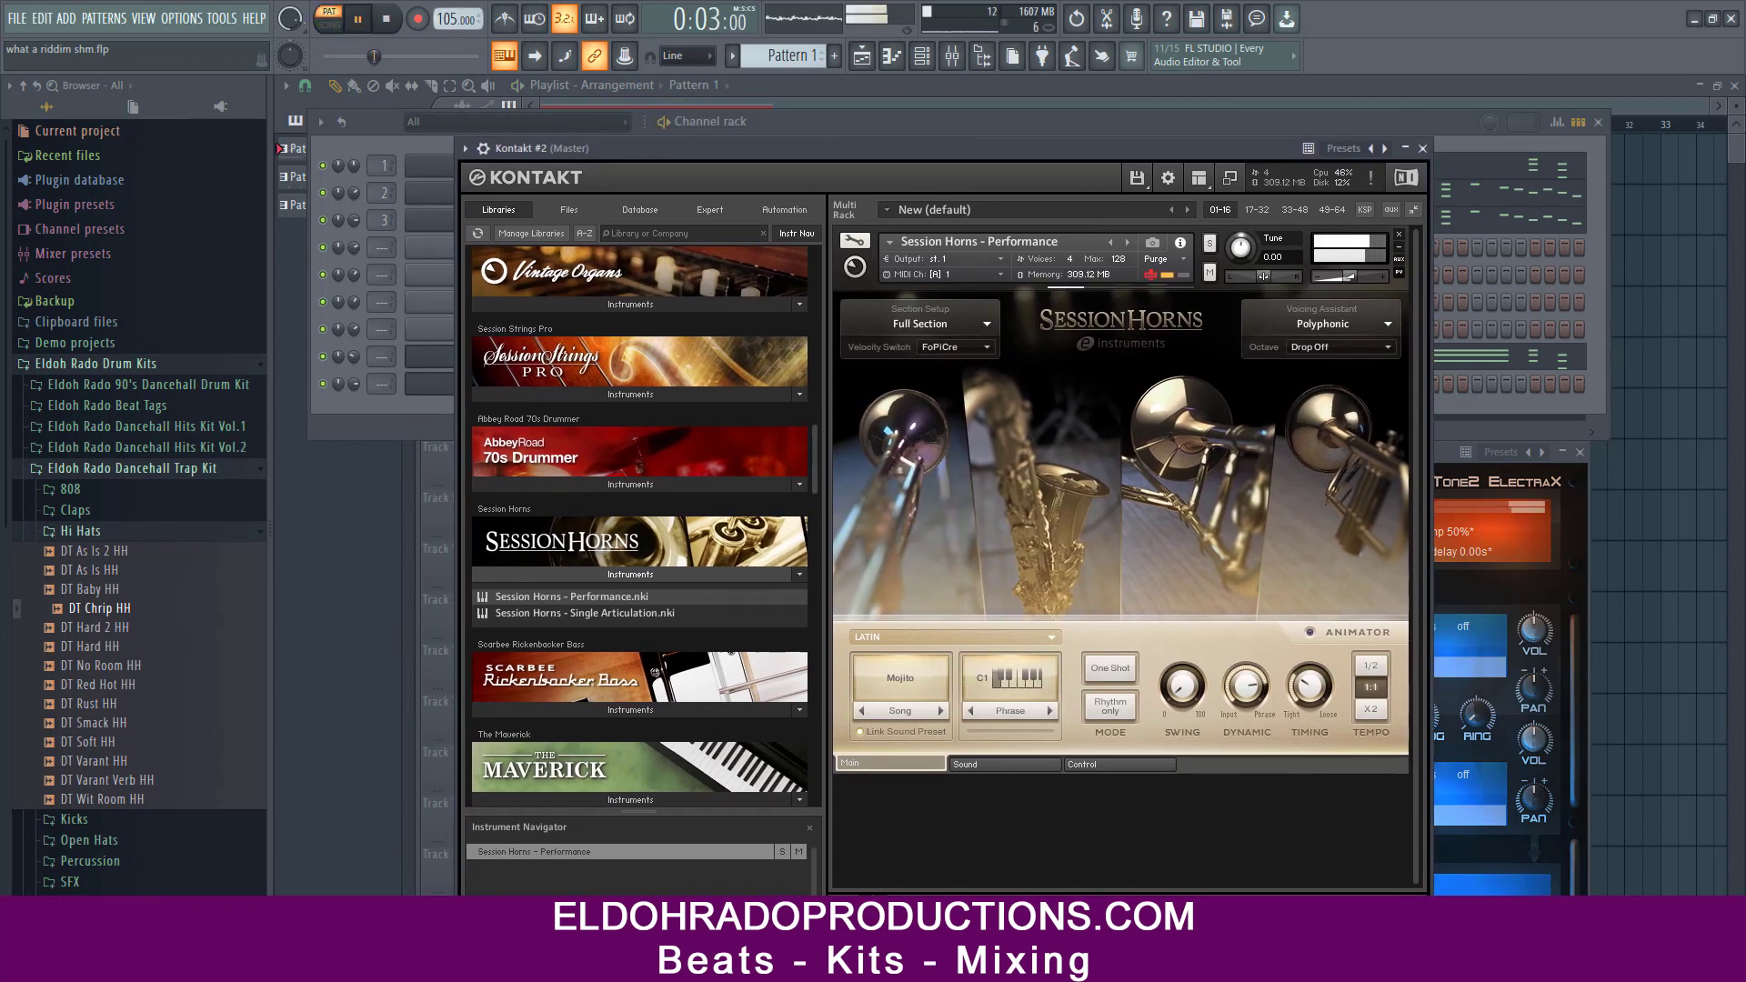
left_click(1424, 150)
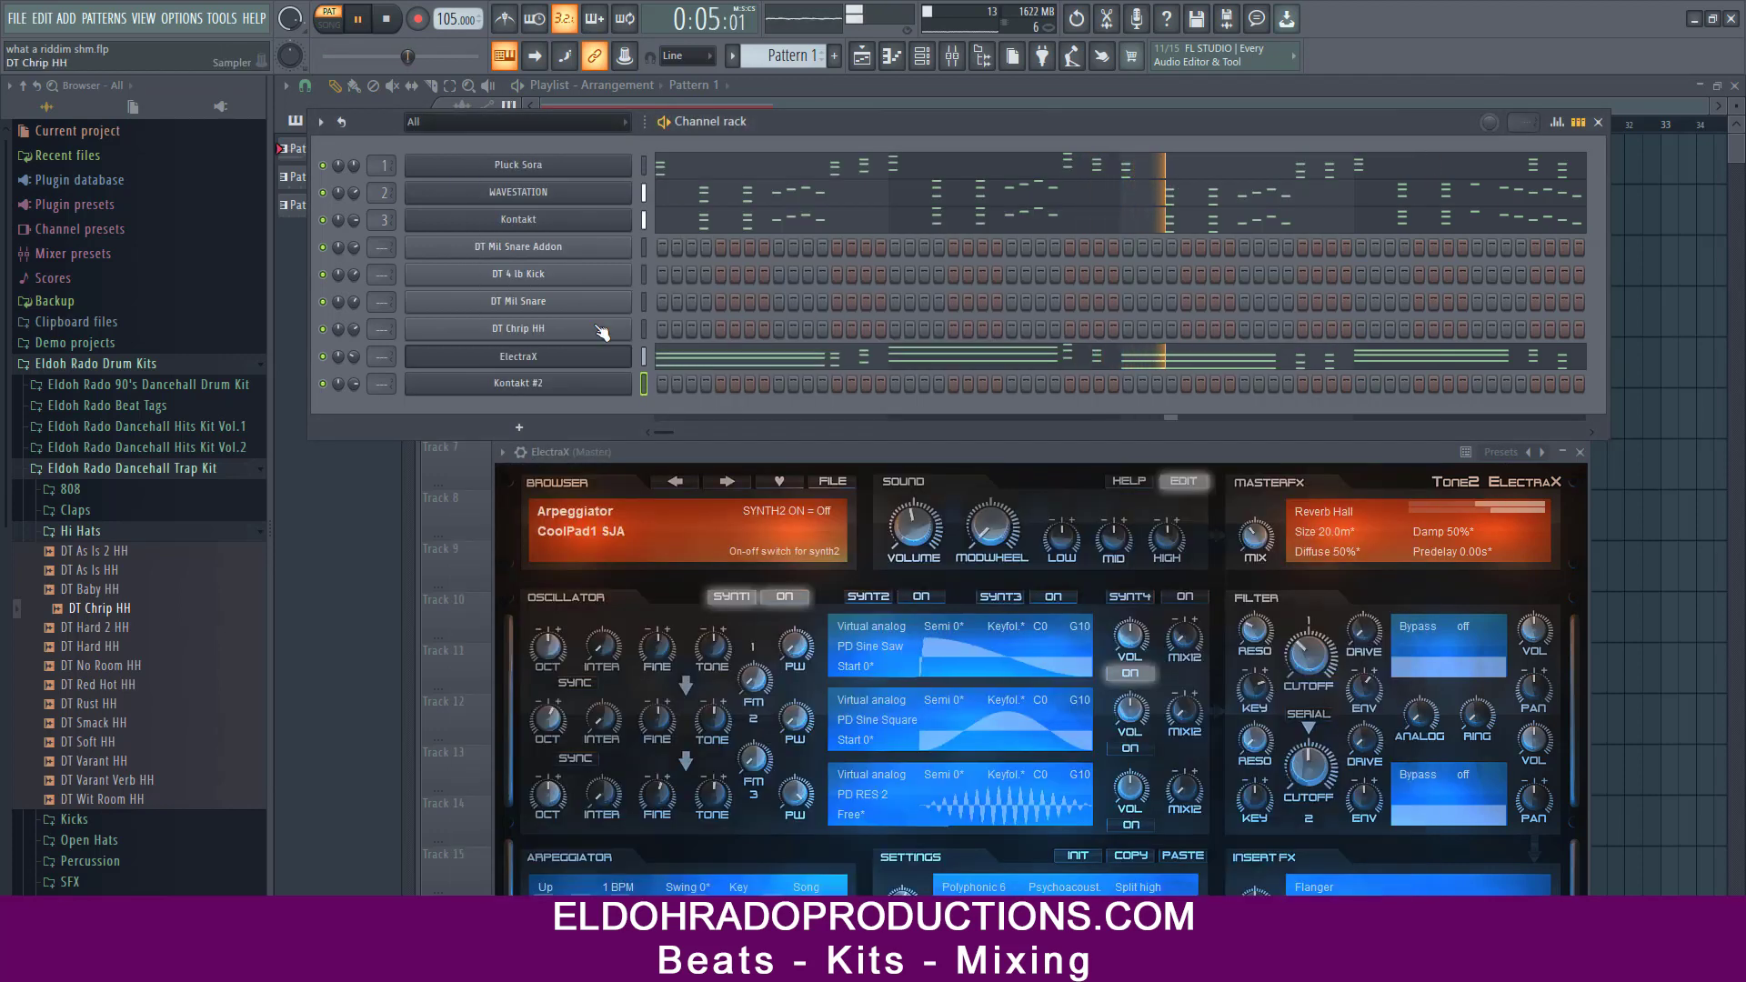
- Try the WAVESTATION notes in the Kontakt #2 channel and check them in its piano roll
right_click(589, 203)
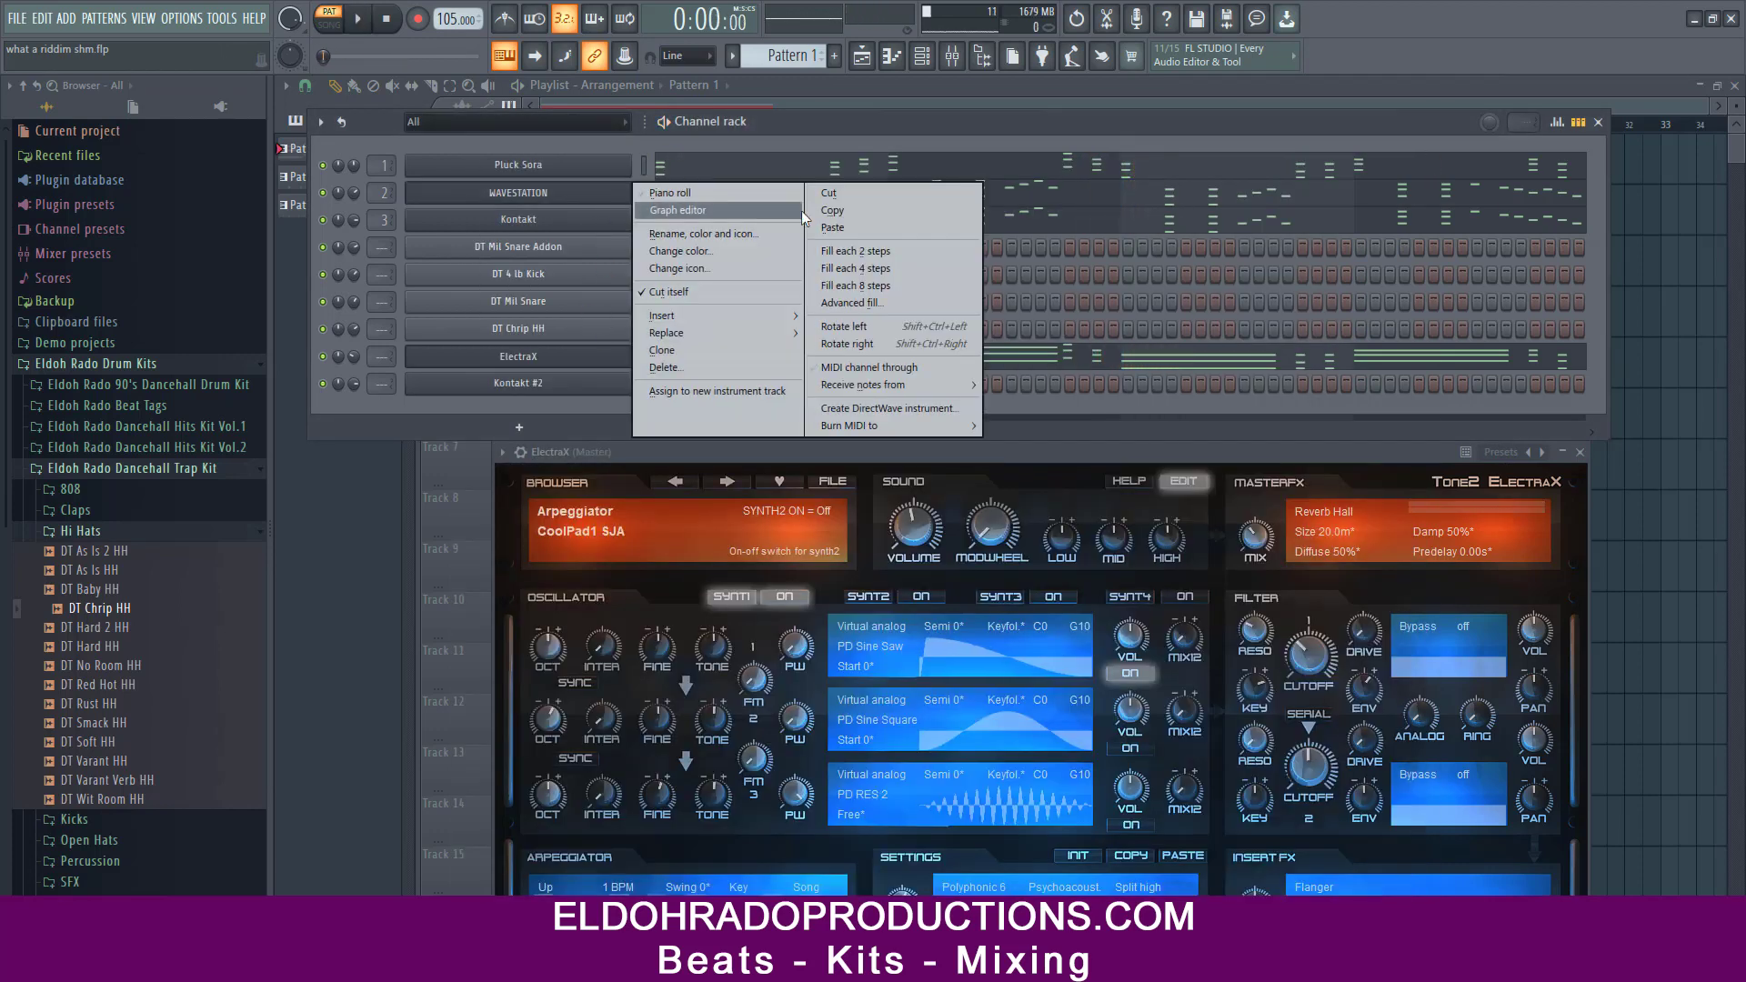
left_click(851, 215)
right_click(591, 383)
left_click(835, 420)
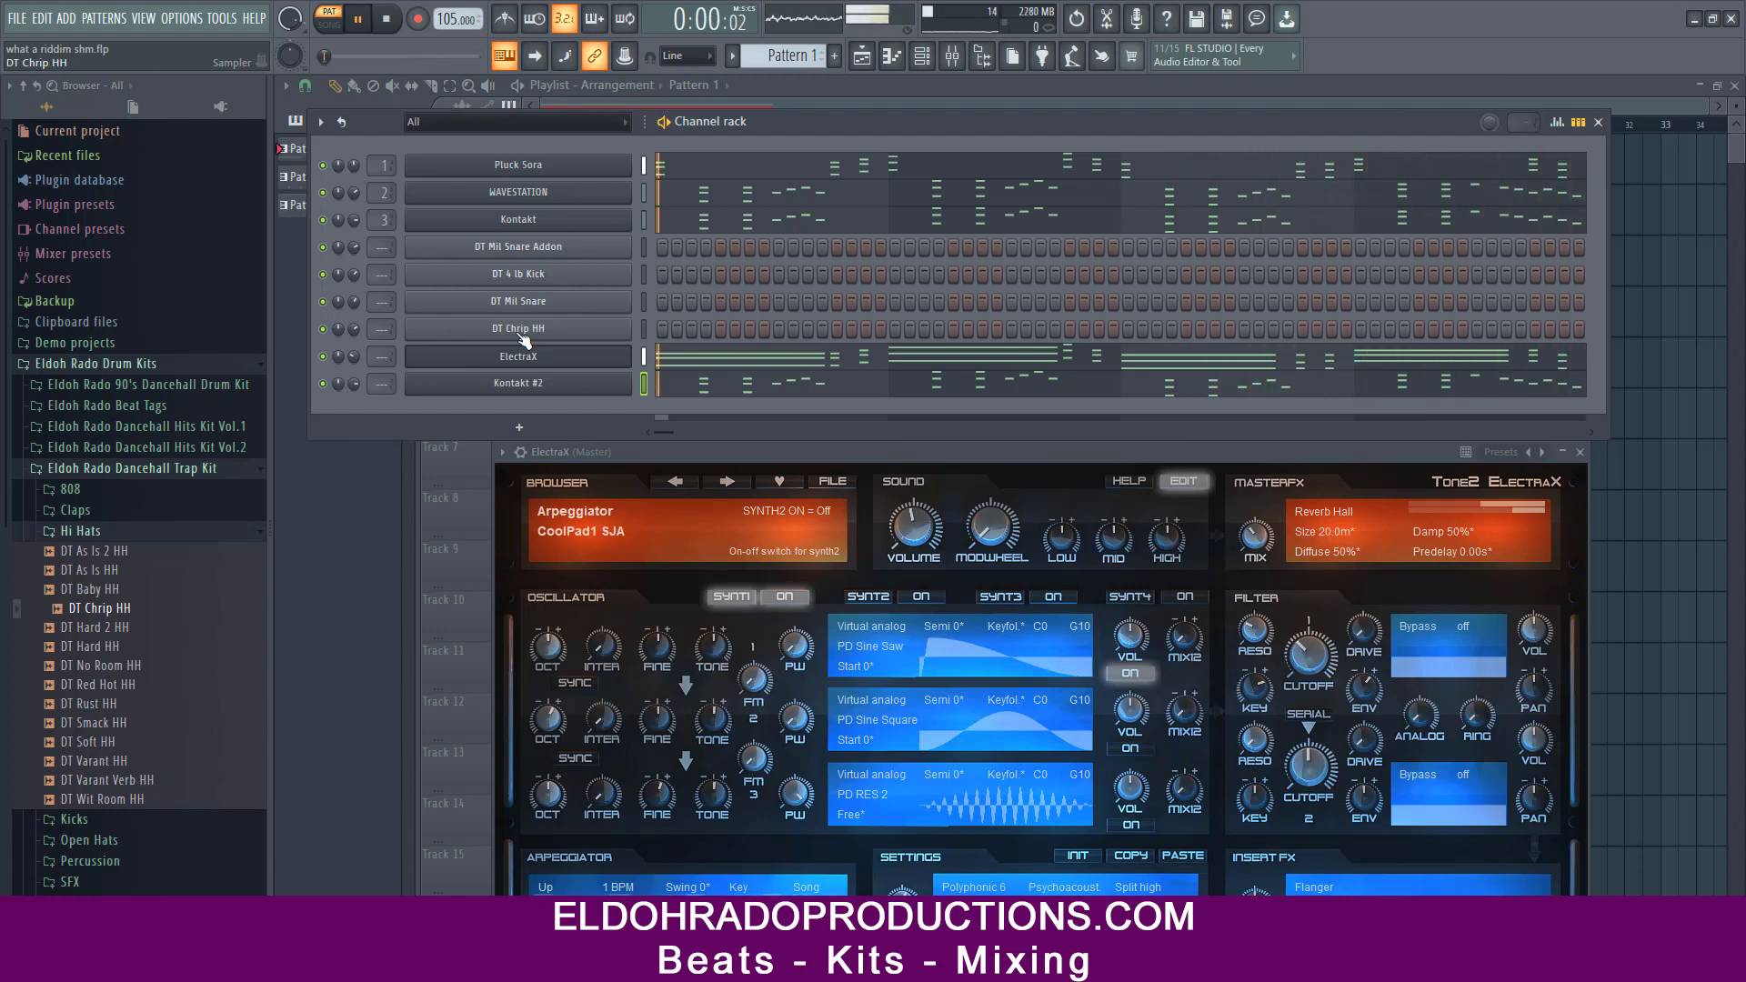
right_click(526, 382)
left_click(668, 385)
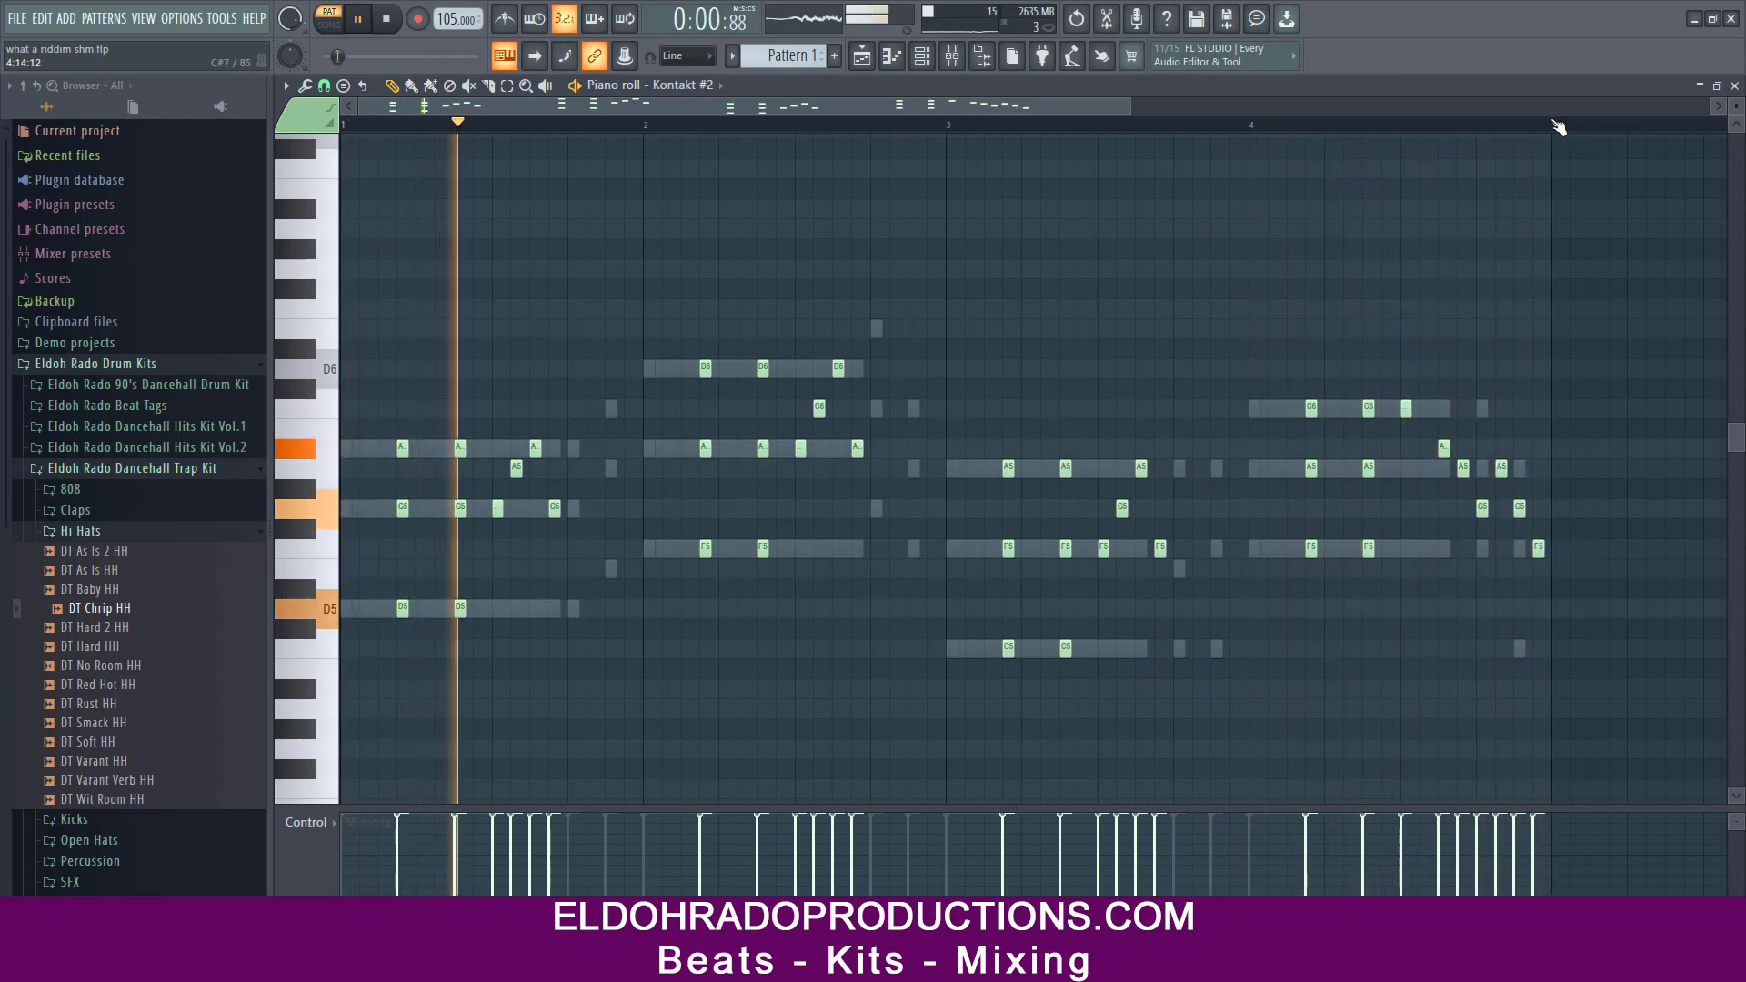
left_click(1734, 85)
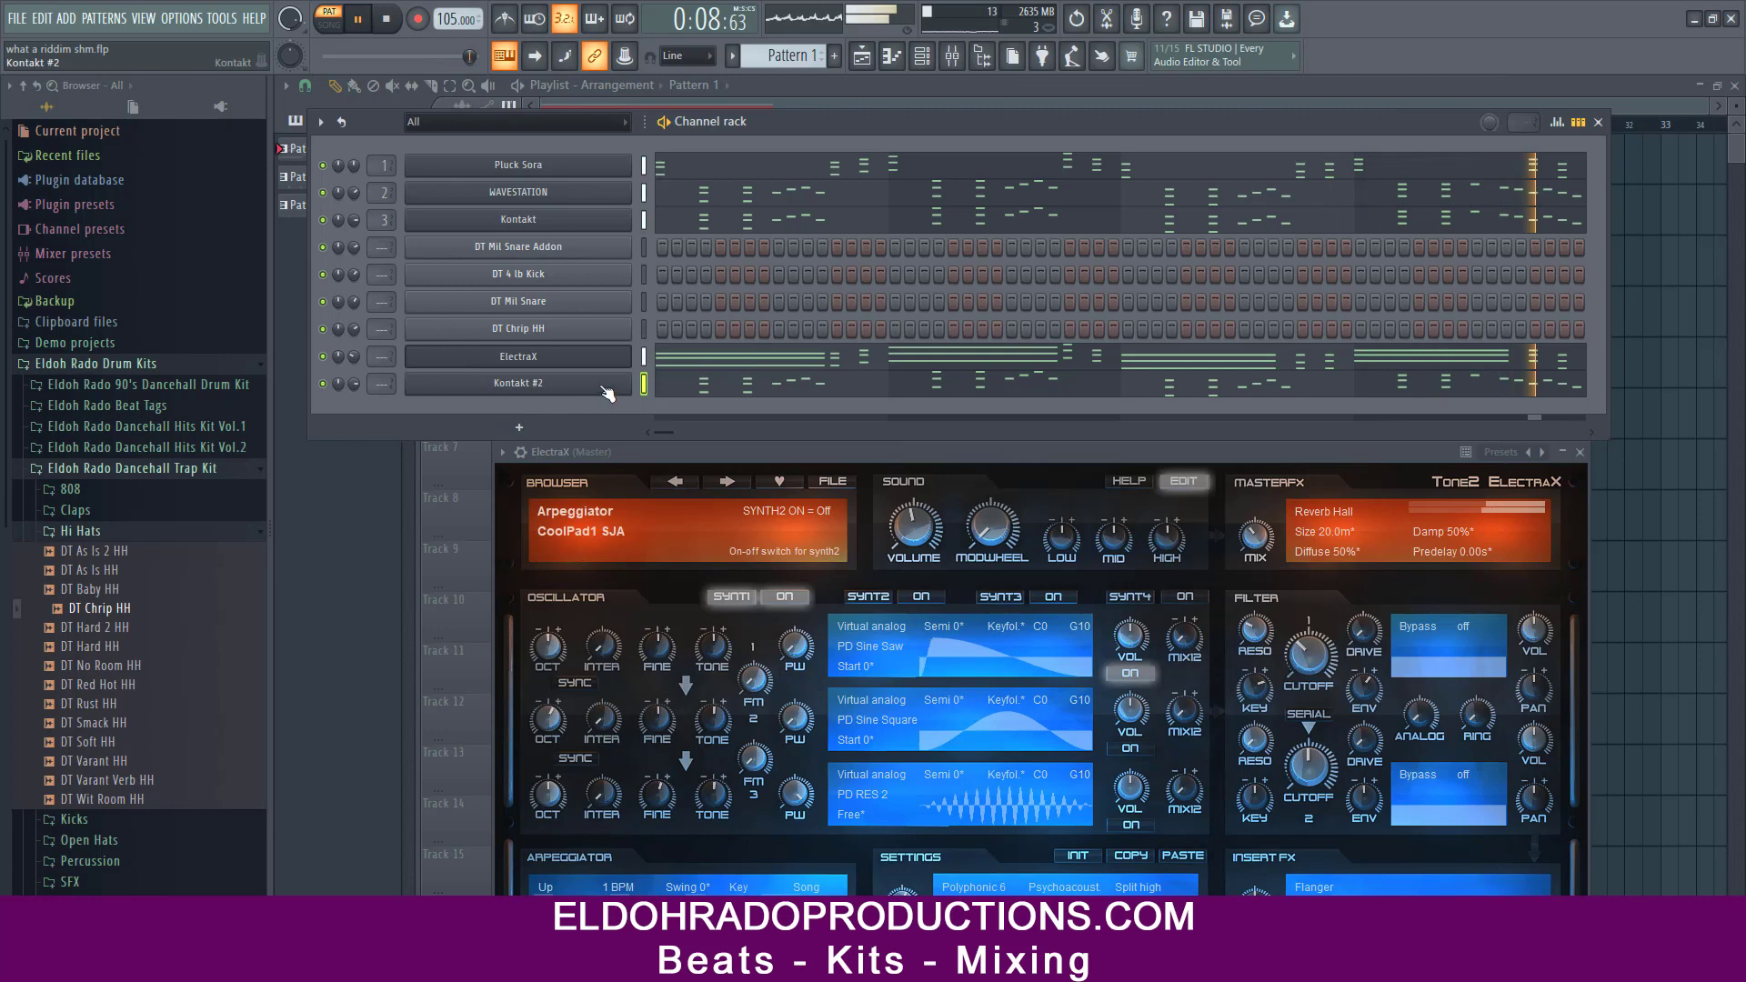
left_click(546, 382)
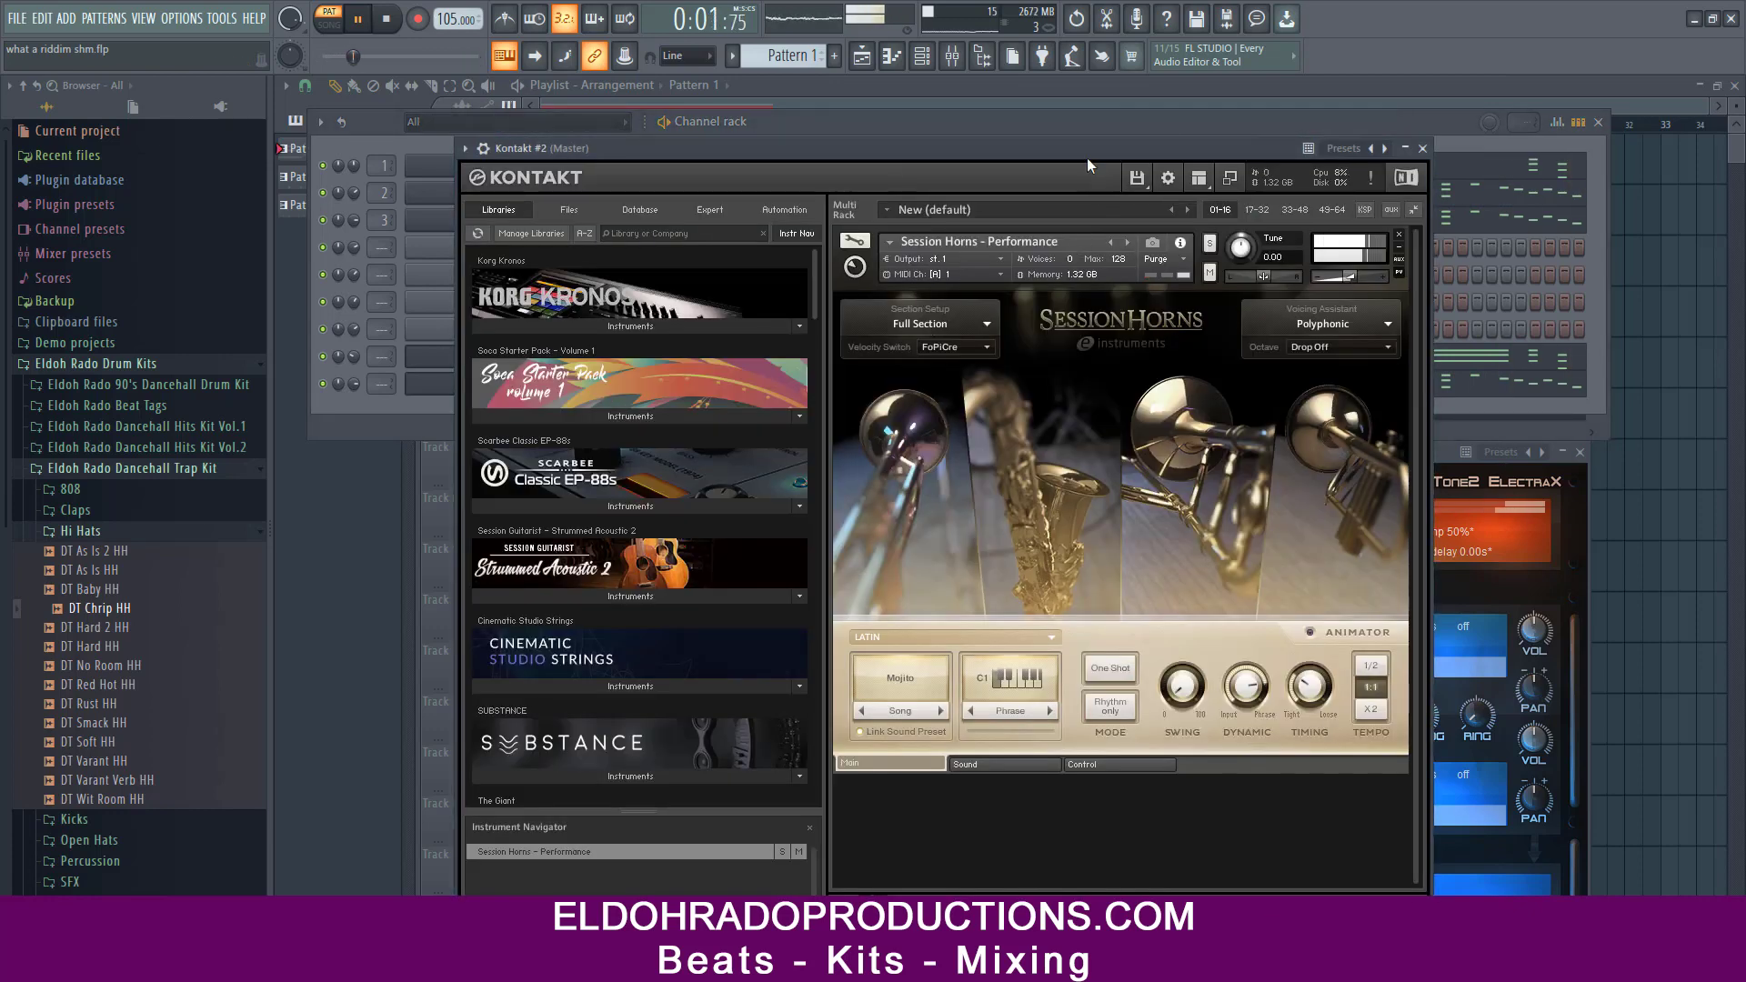
left_click_drag(1087, 156, 1011, 93)
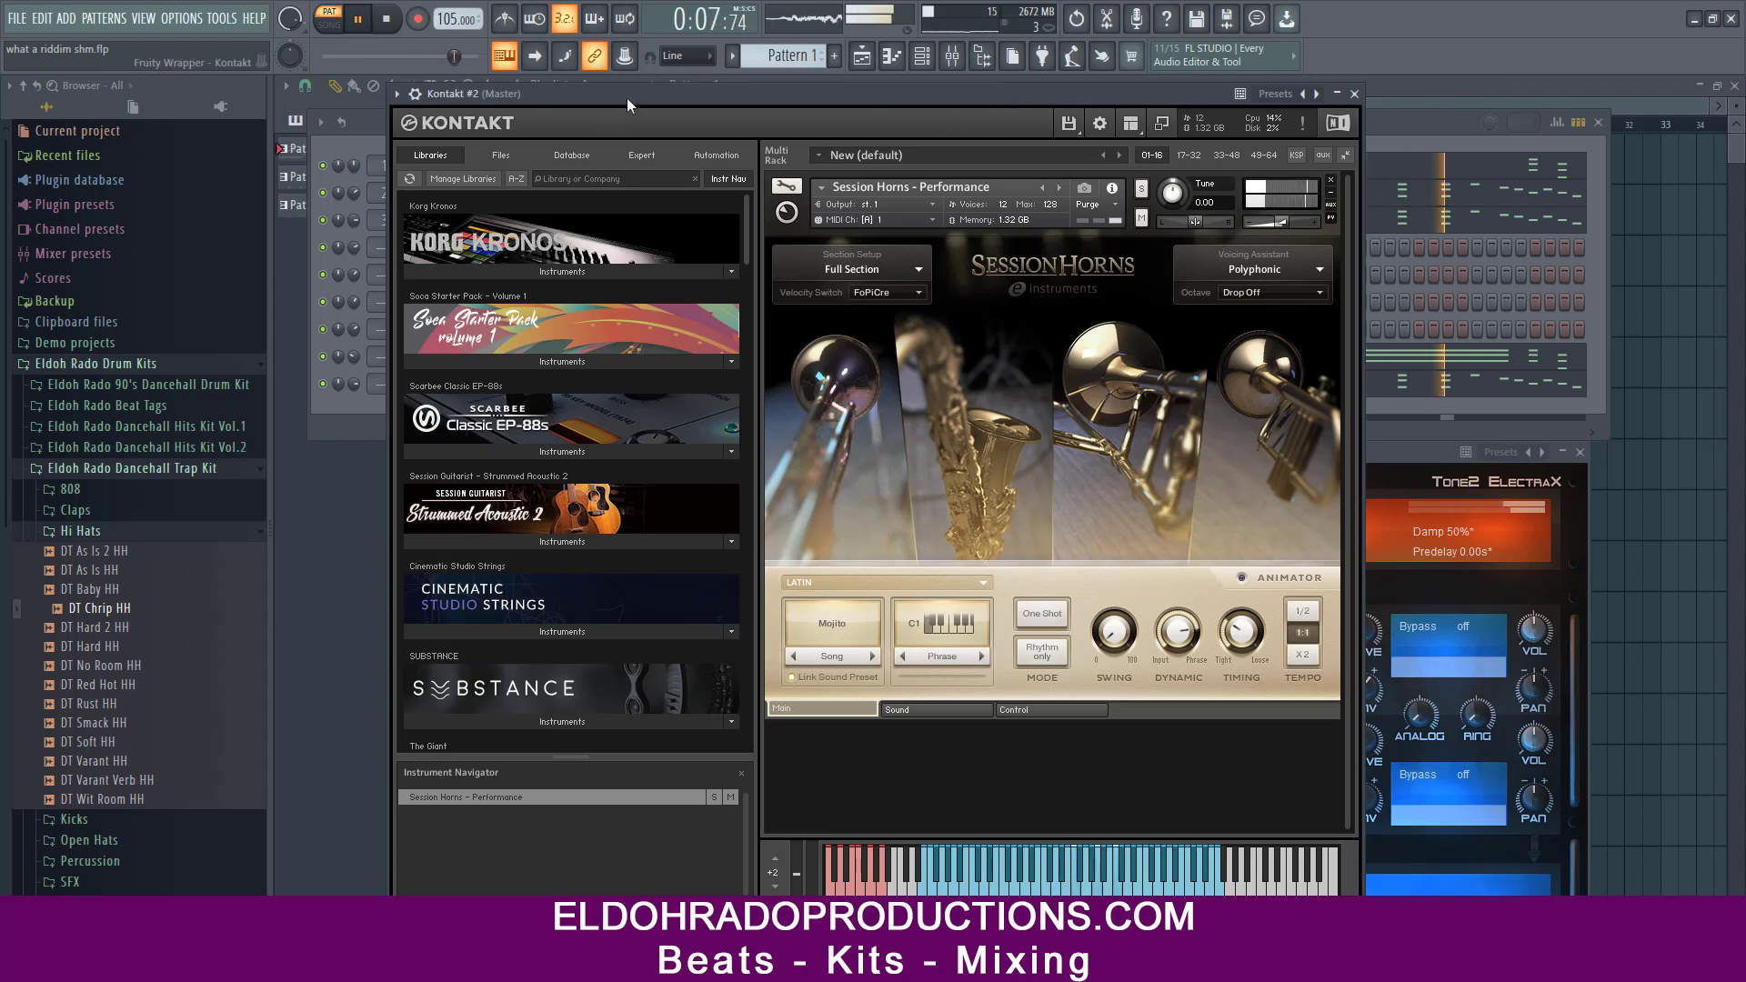
left_click_drag(636, 91, 656, 189)
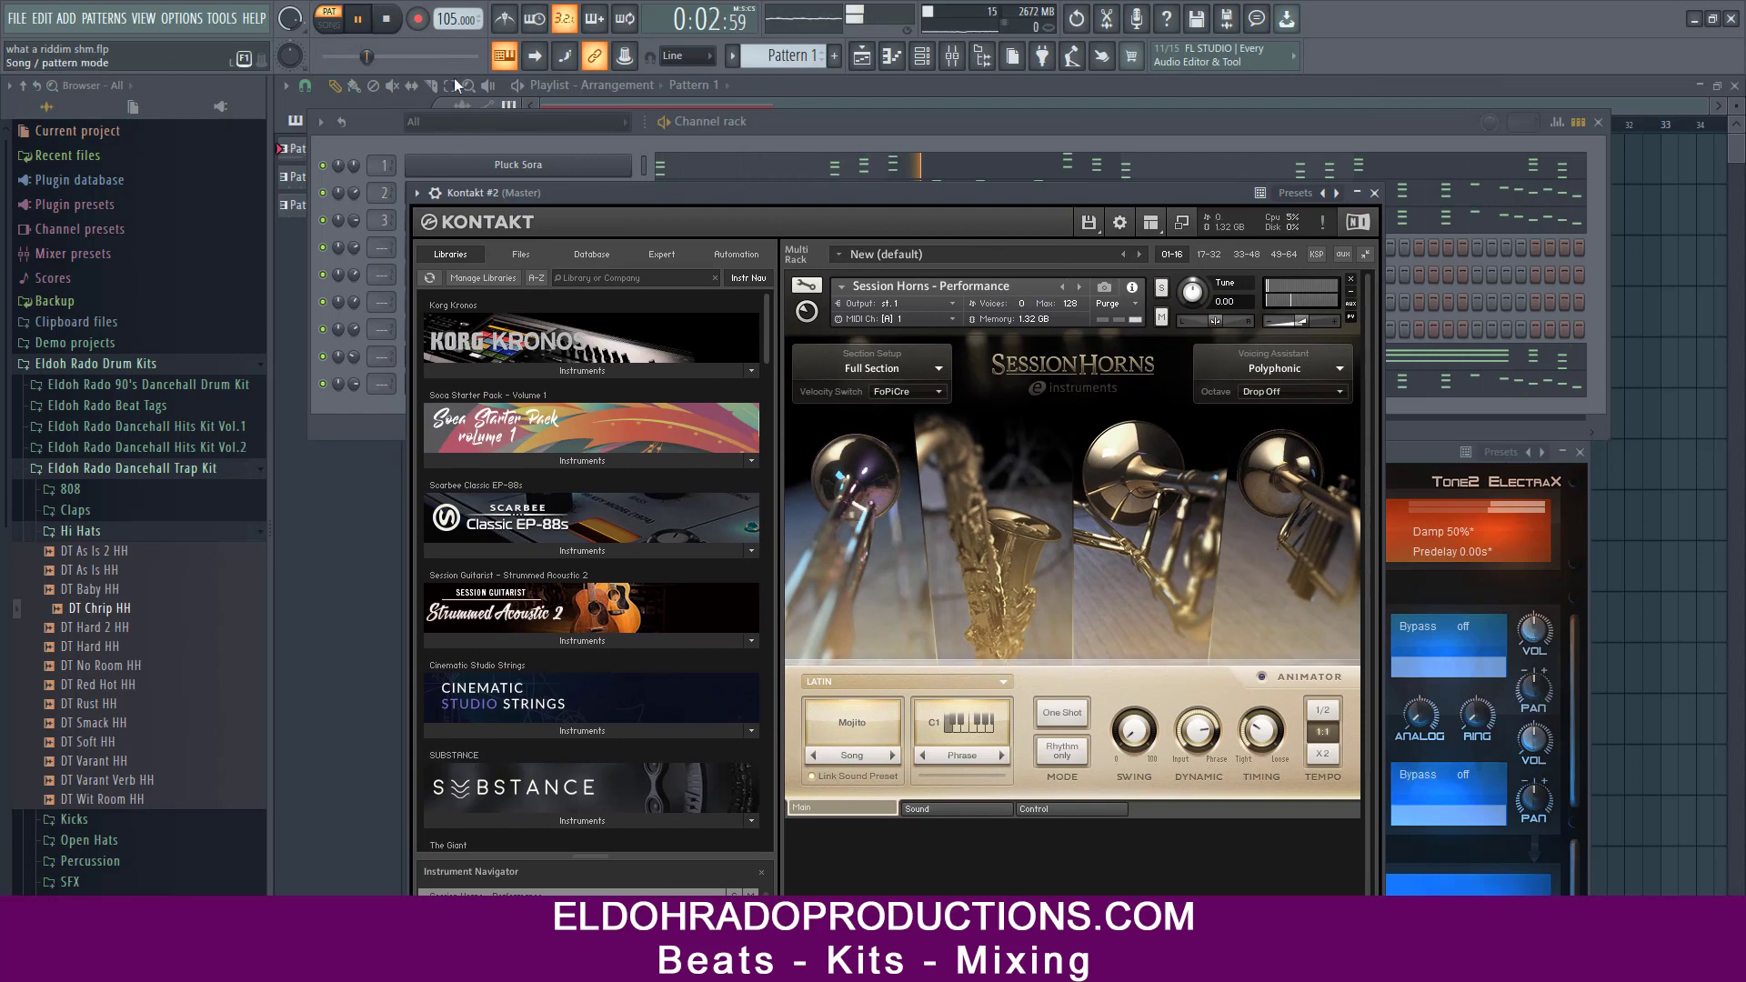
left_click(1375, 194)
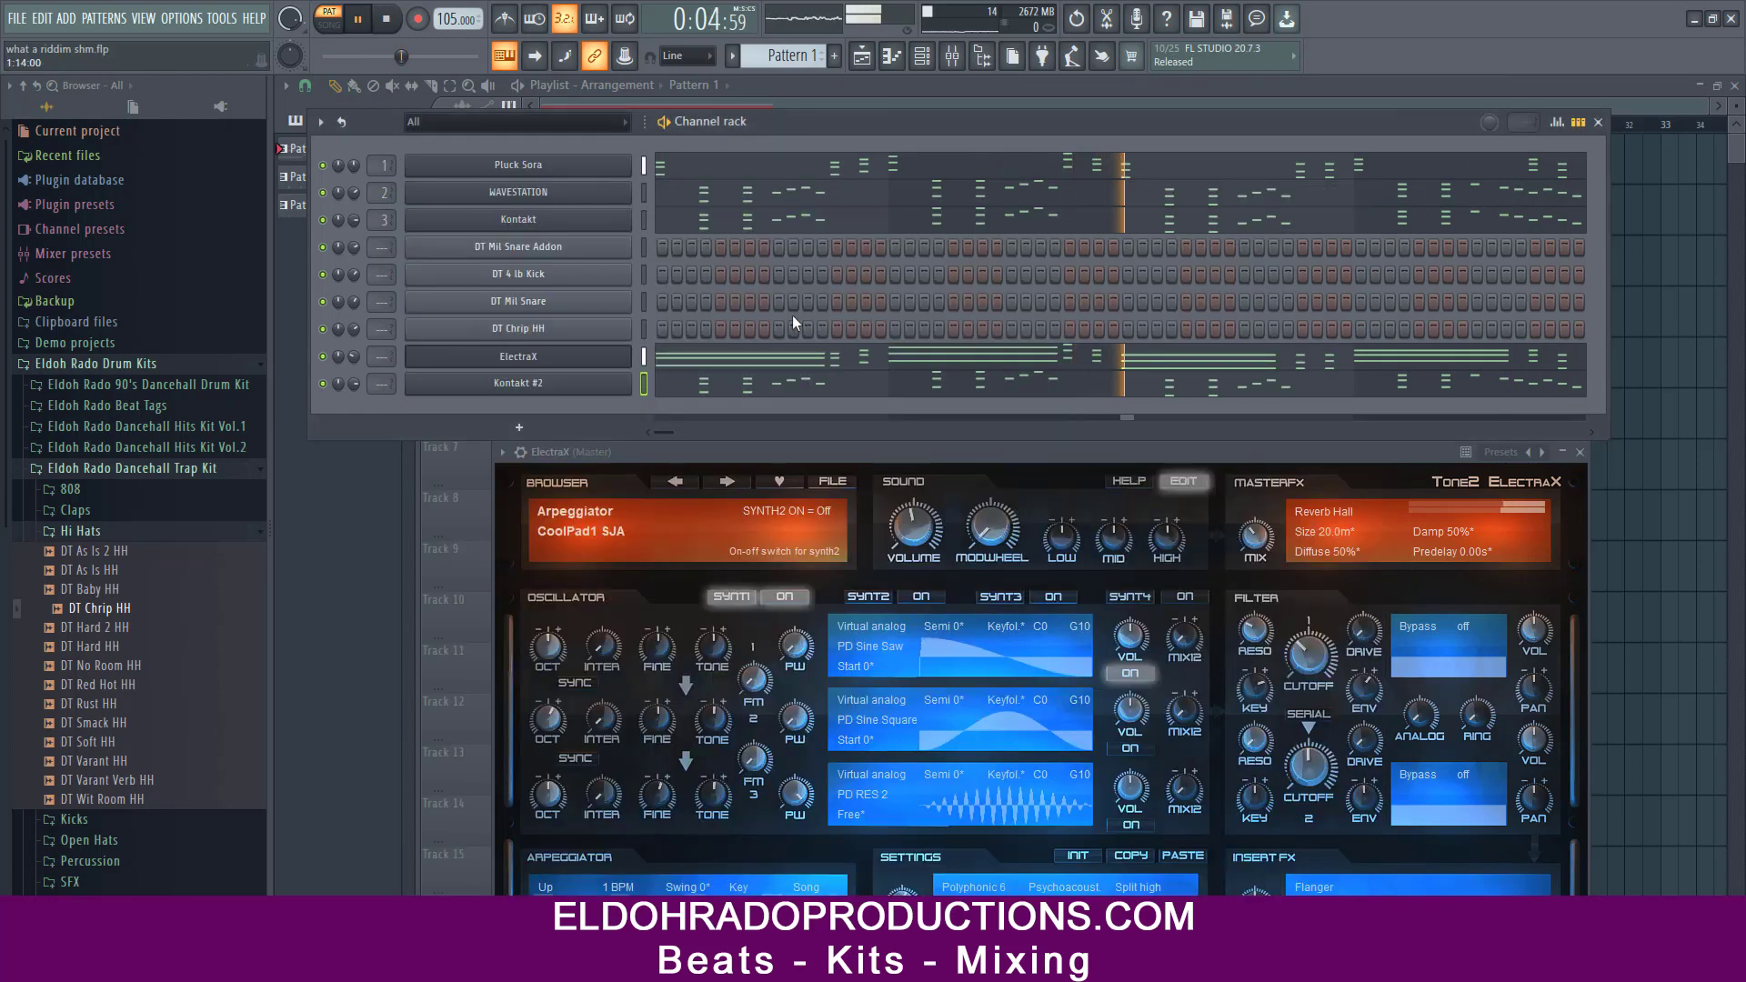
- Replace the Kontakt #2 notes with a copy of the ElectraX channel's notes
right_click(618, 357)
left_click(829, 373)
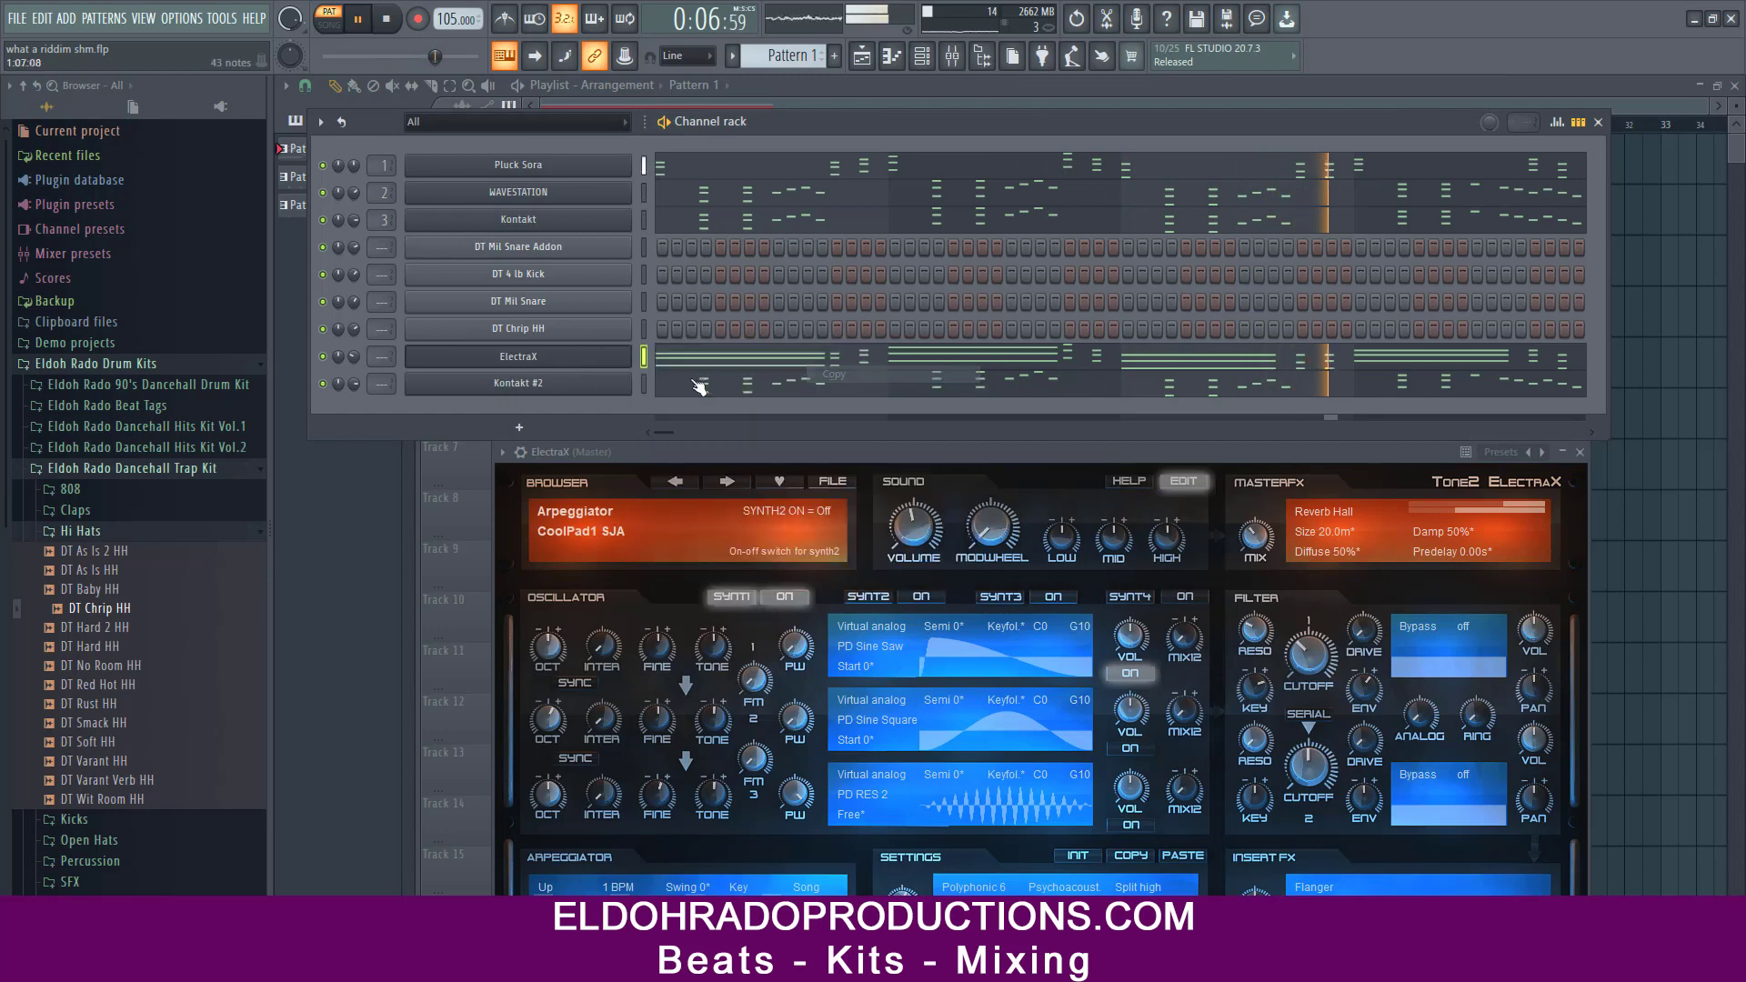
right_click(609, 383)
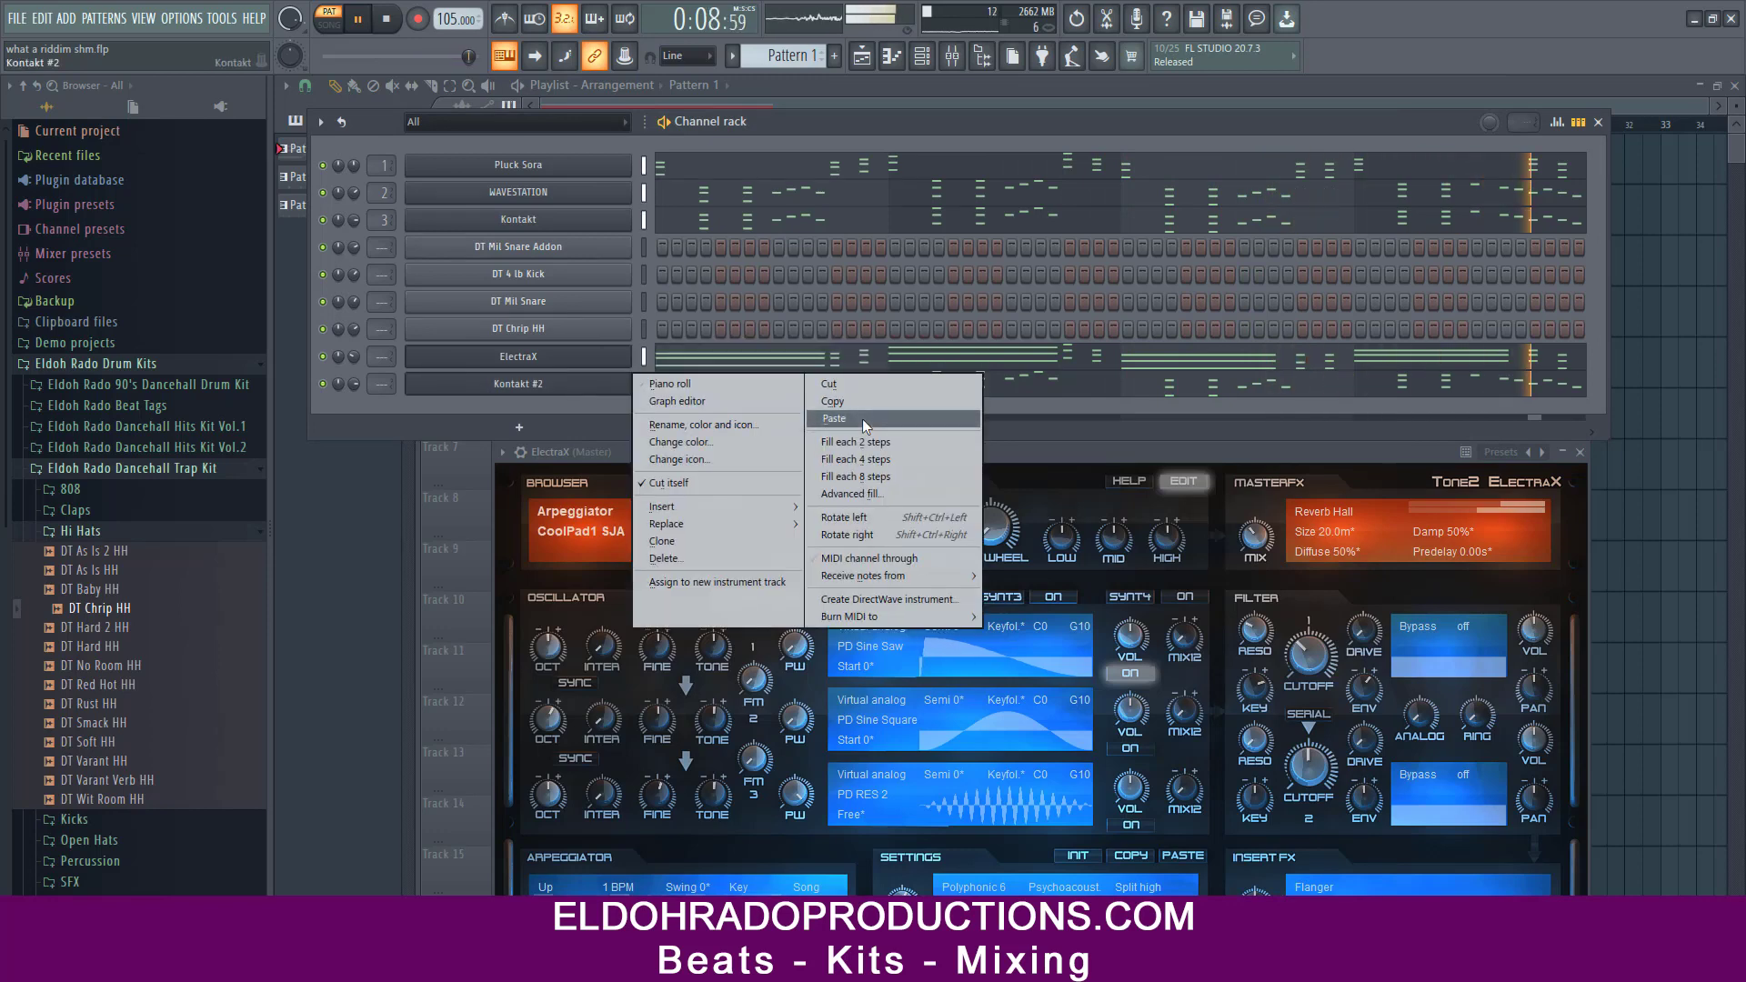
left_click(862, 419)
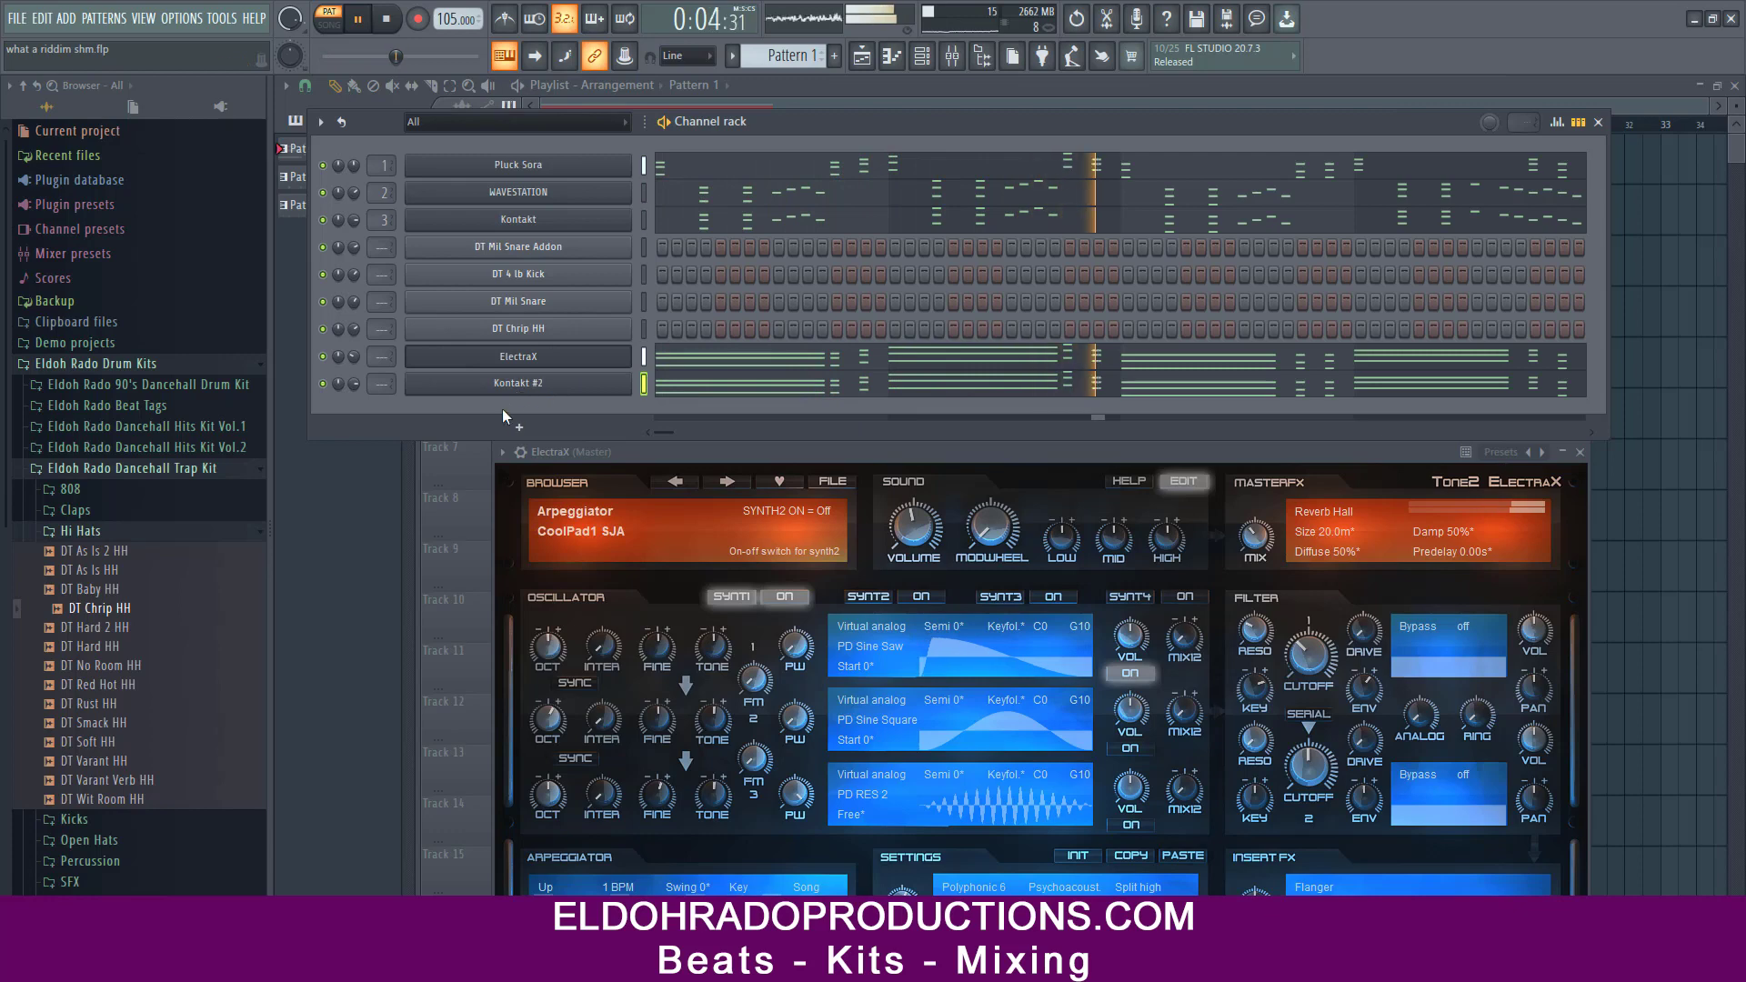
- Add a MIDI Out channel to the channel rack and set its MIDI channel to 2
left_click(519, 427)
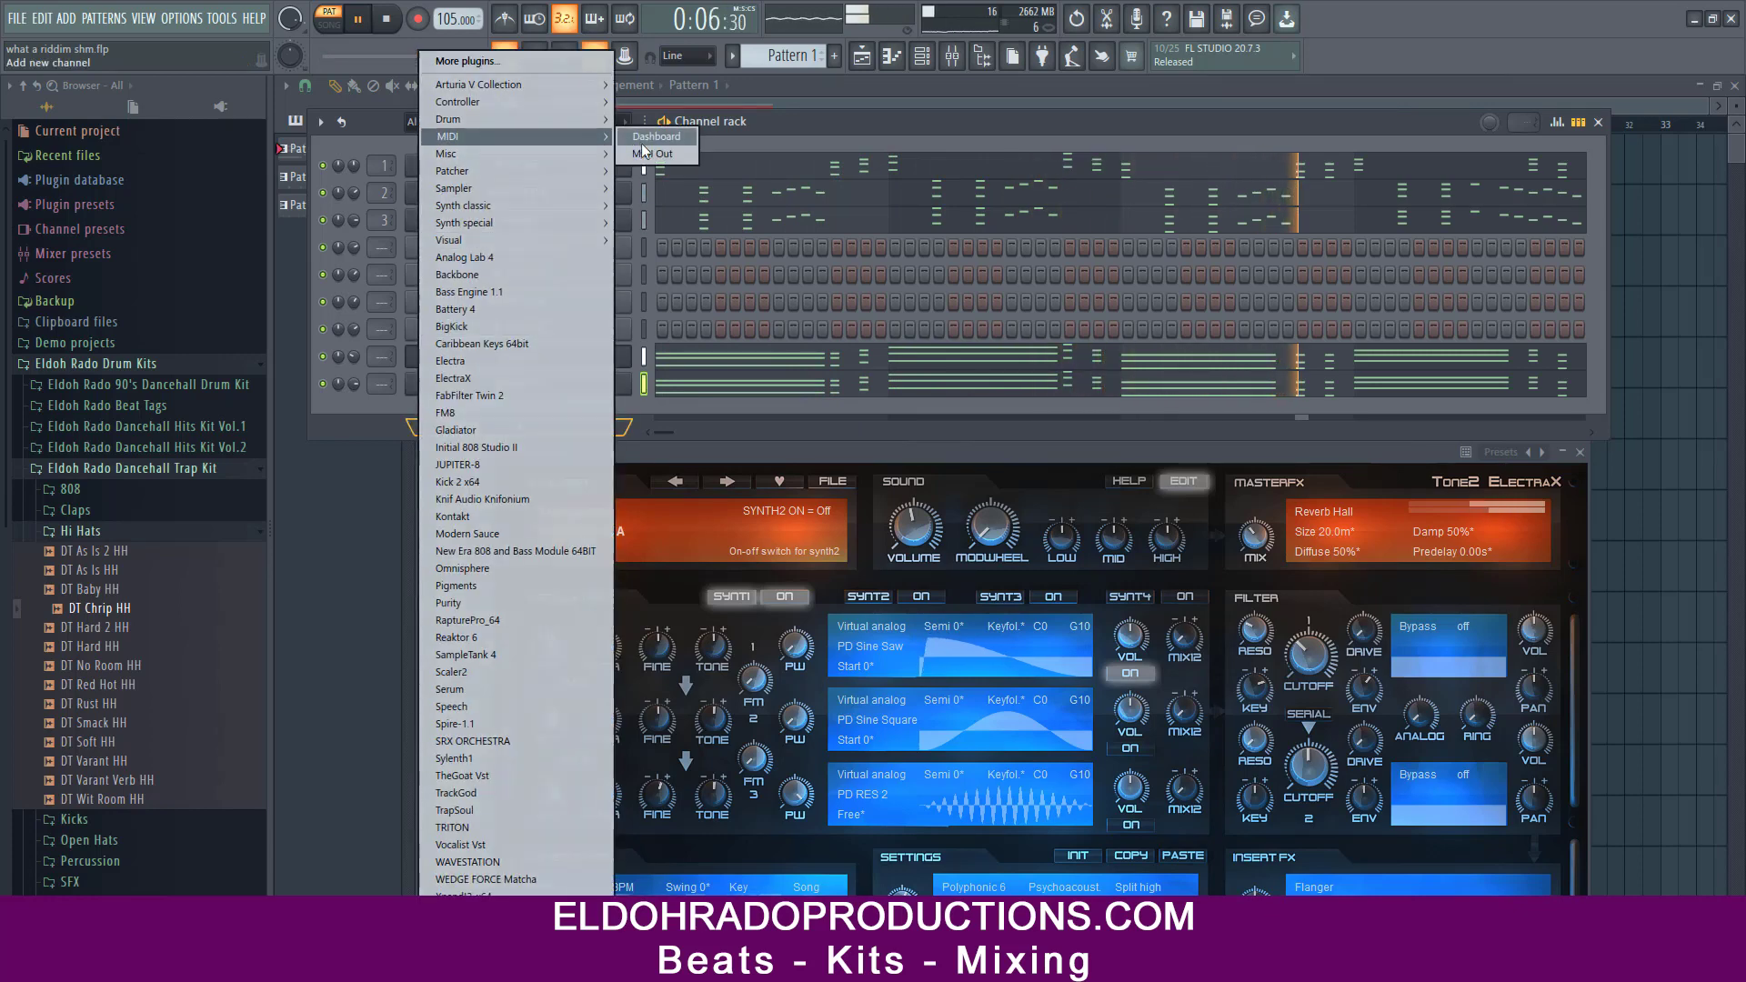
left_click(648, 138)
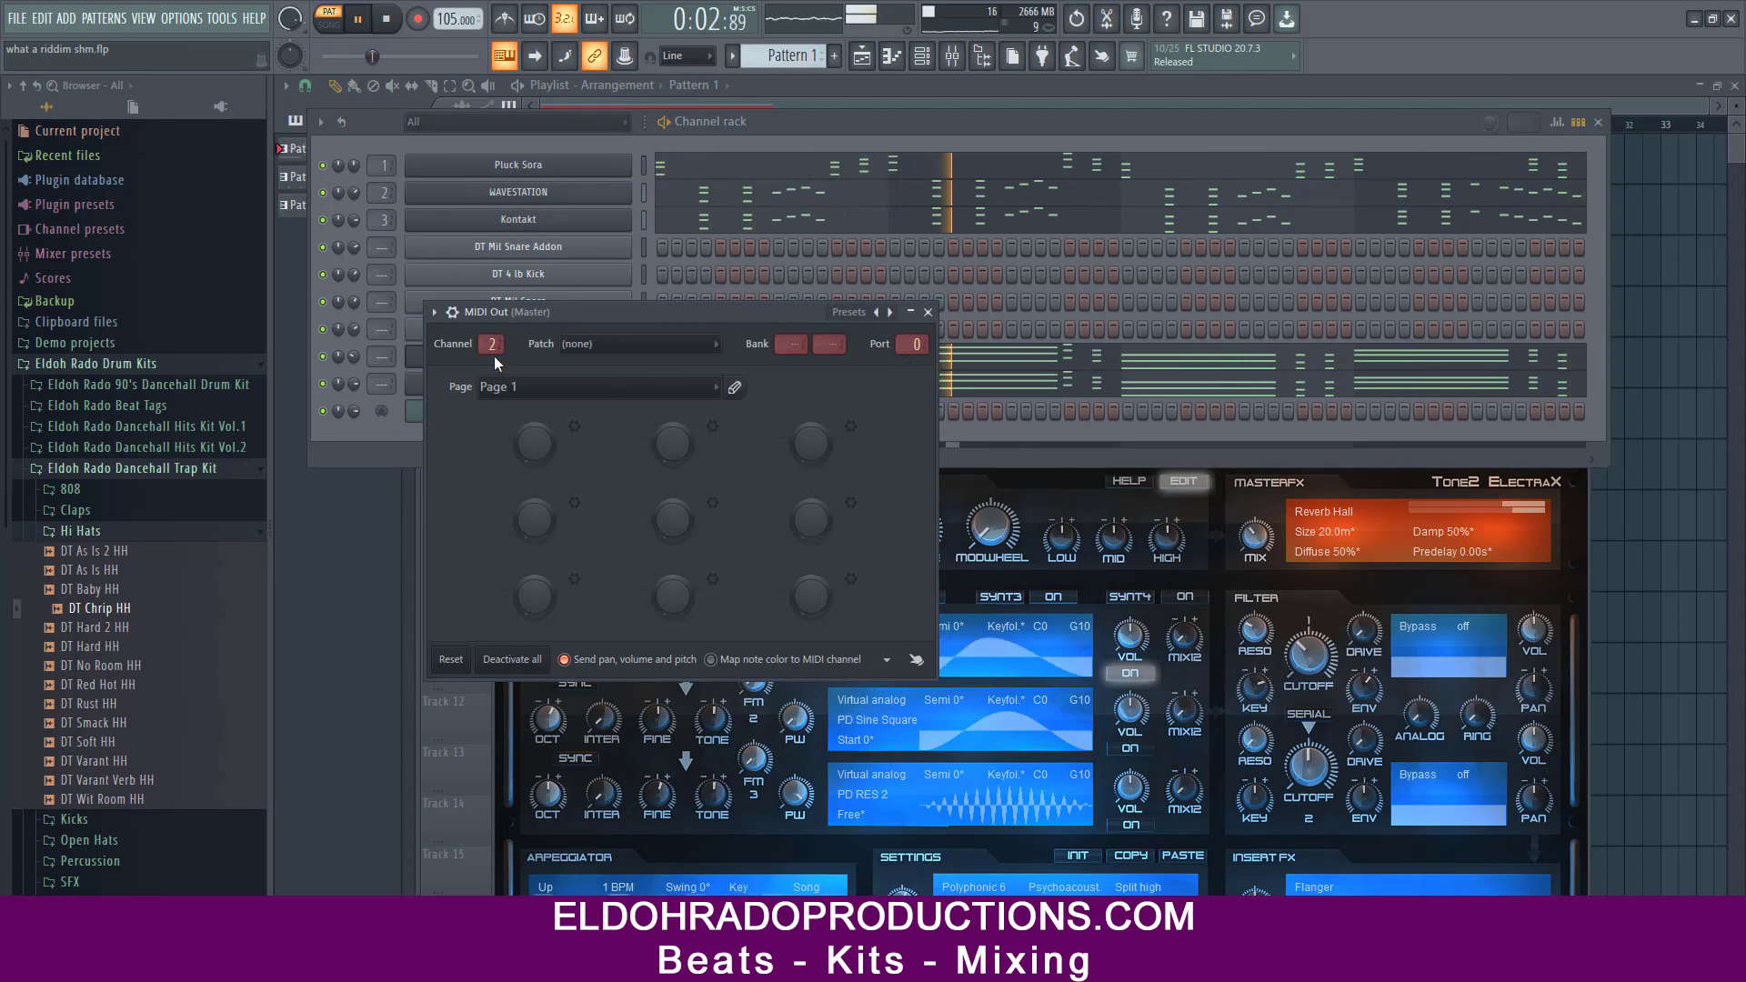
left_click(929, 314)
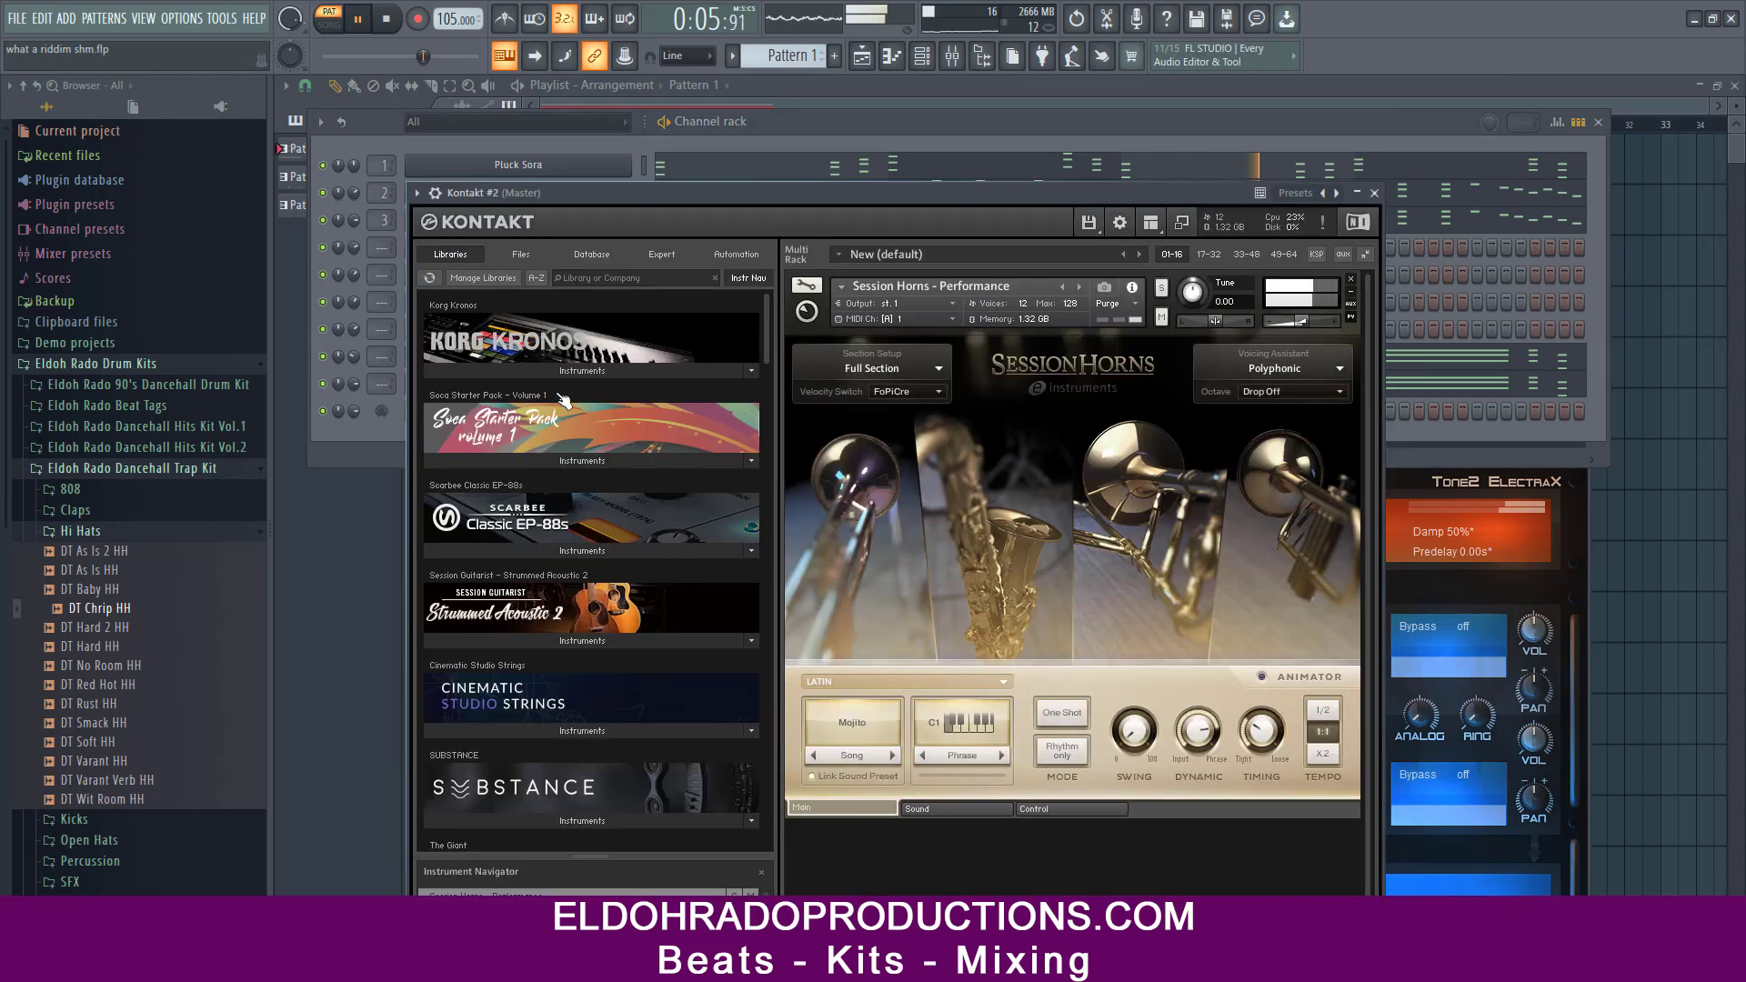
- Load another Session Horns - Performance instrument below the first one in the Kontakt #2 rack
left_click(589, 410)
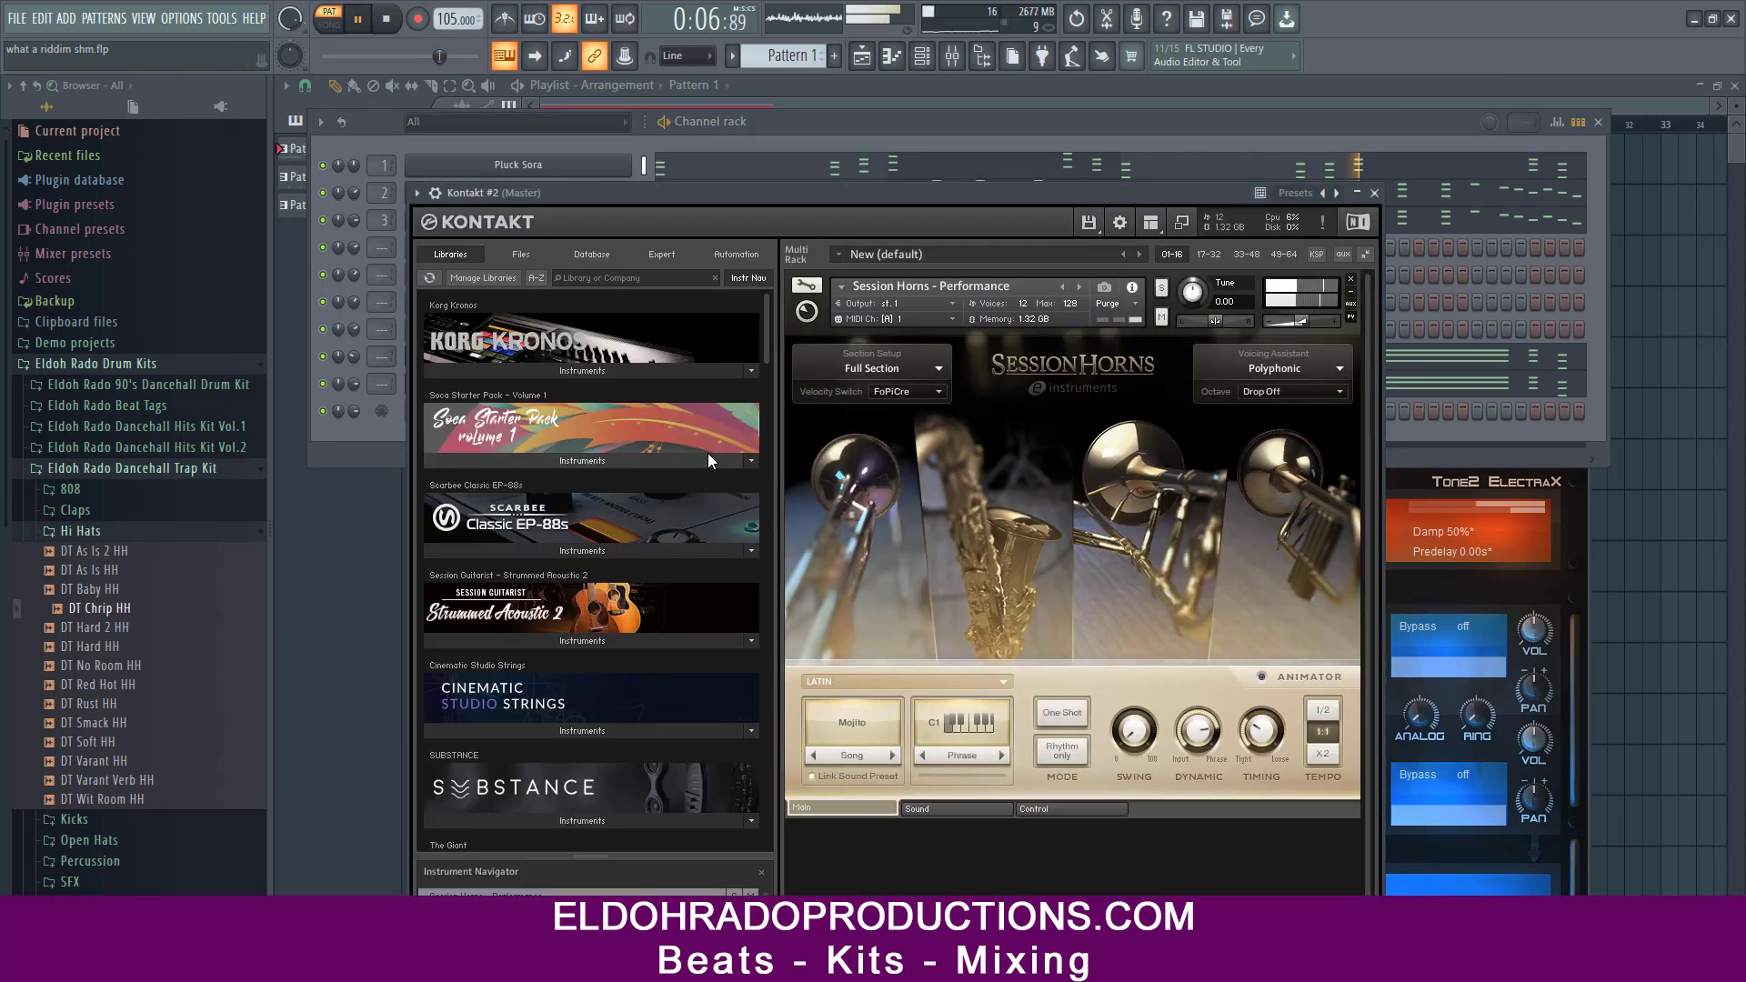
left_click_drag(914, 193, 825, 115)
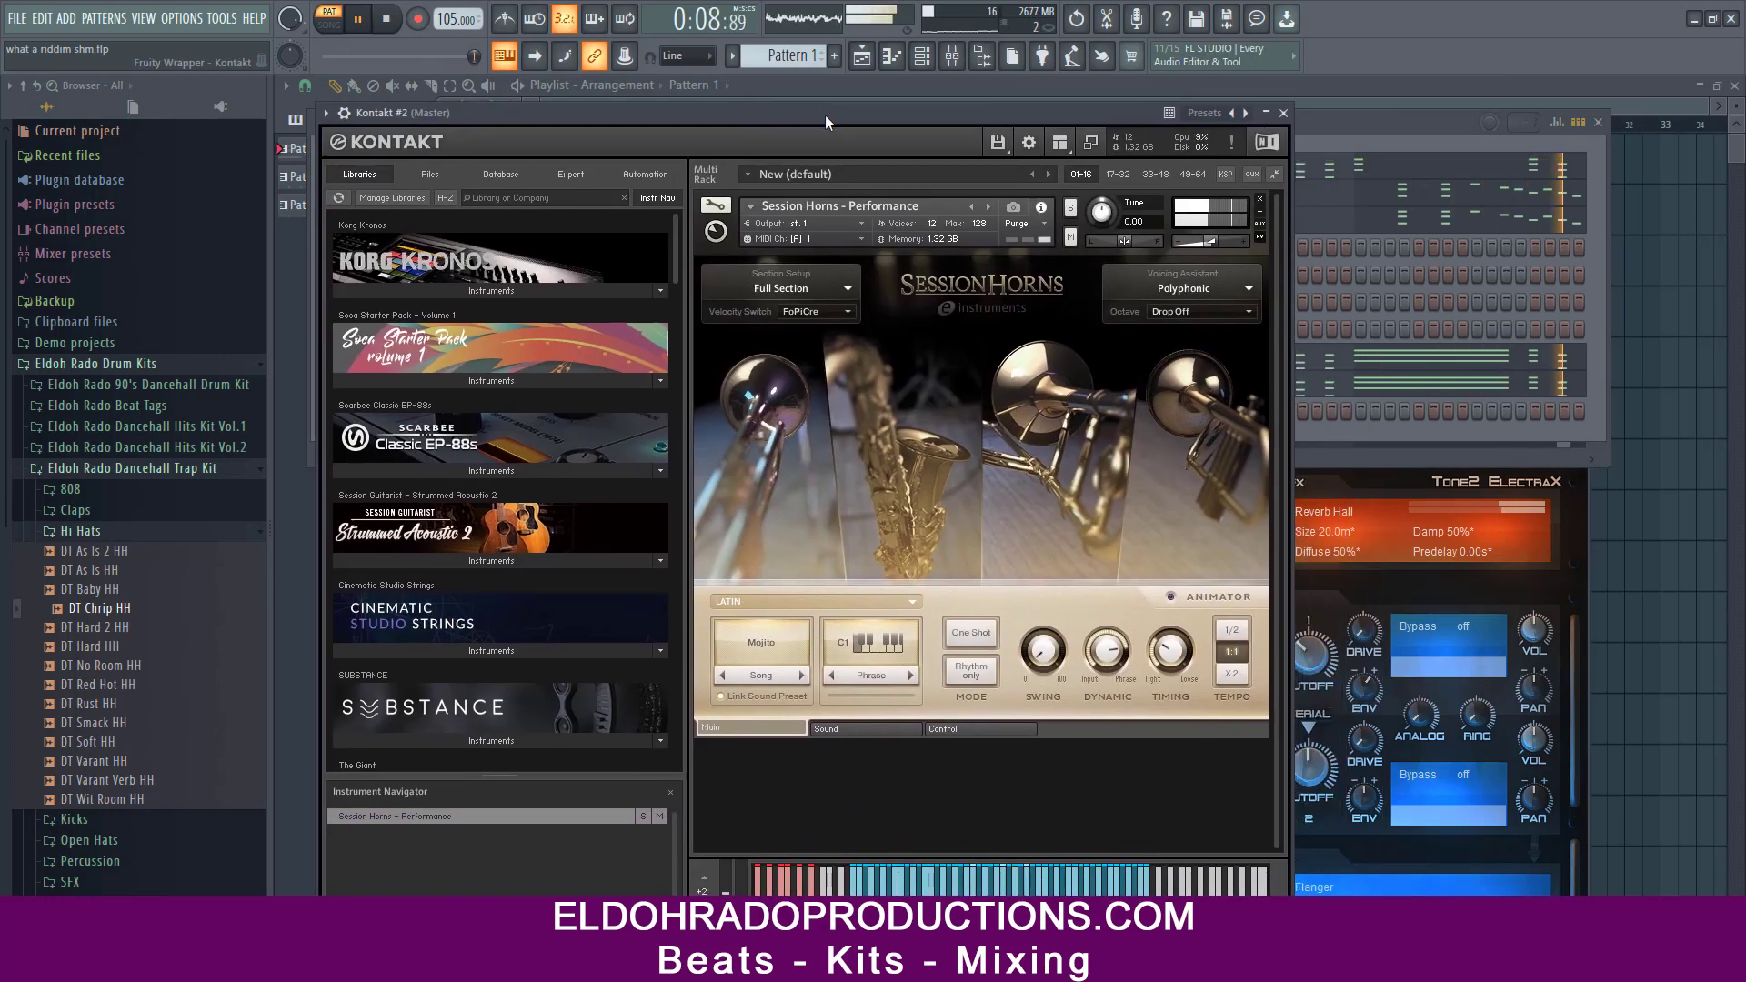
scroll(511, 697, "down", 8)
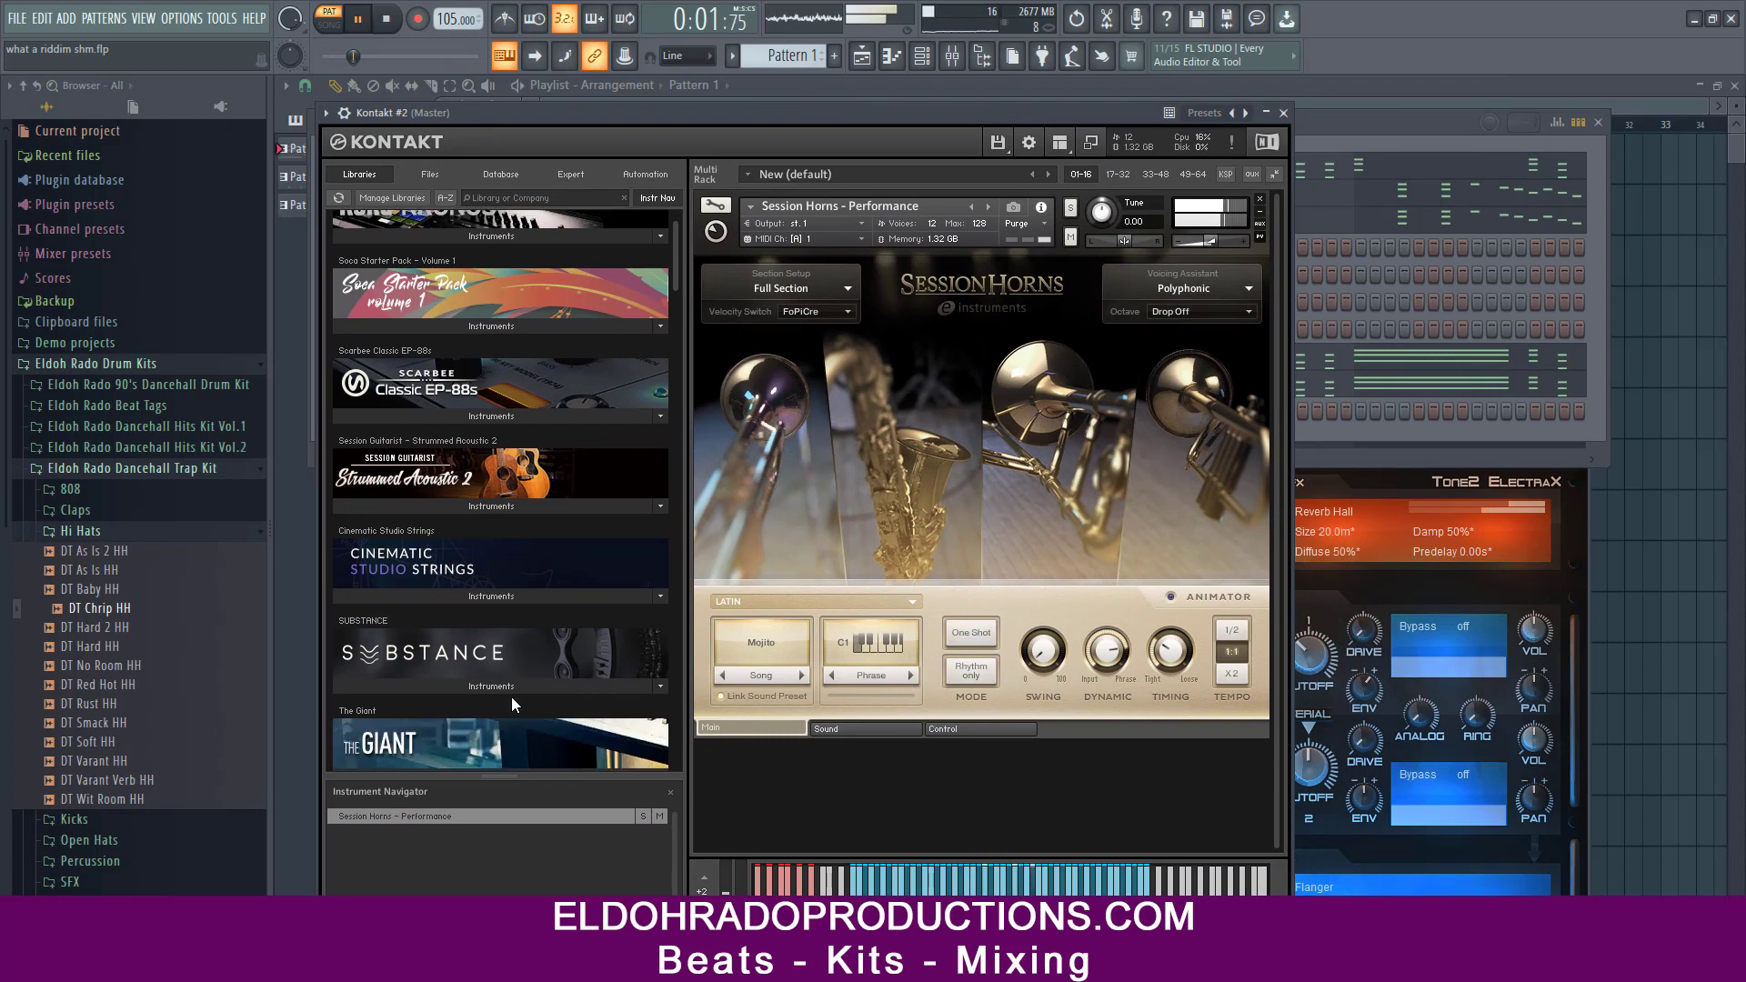
scroll(511, 696, "down", 4)
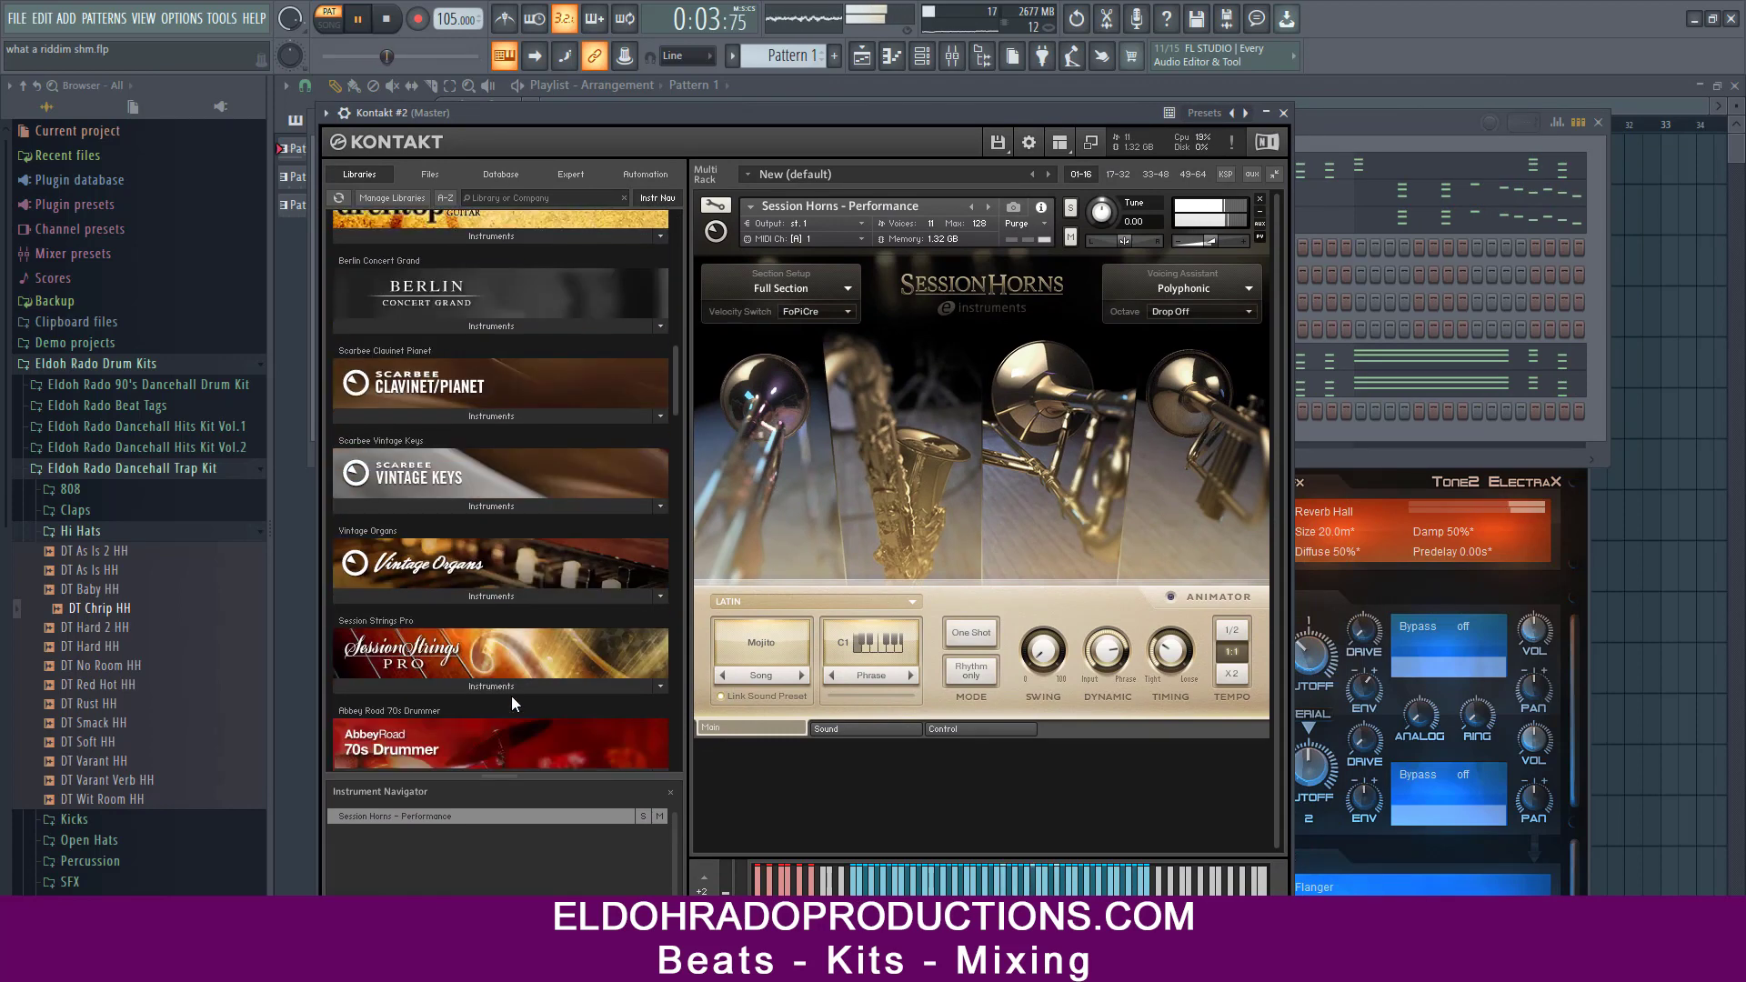
scroll(473, 506, "down", 4)
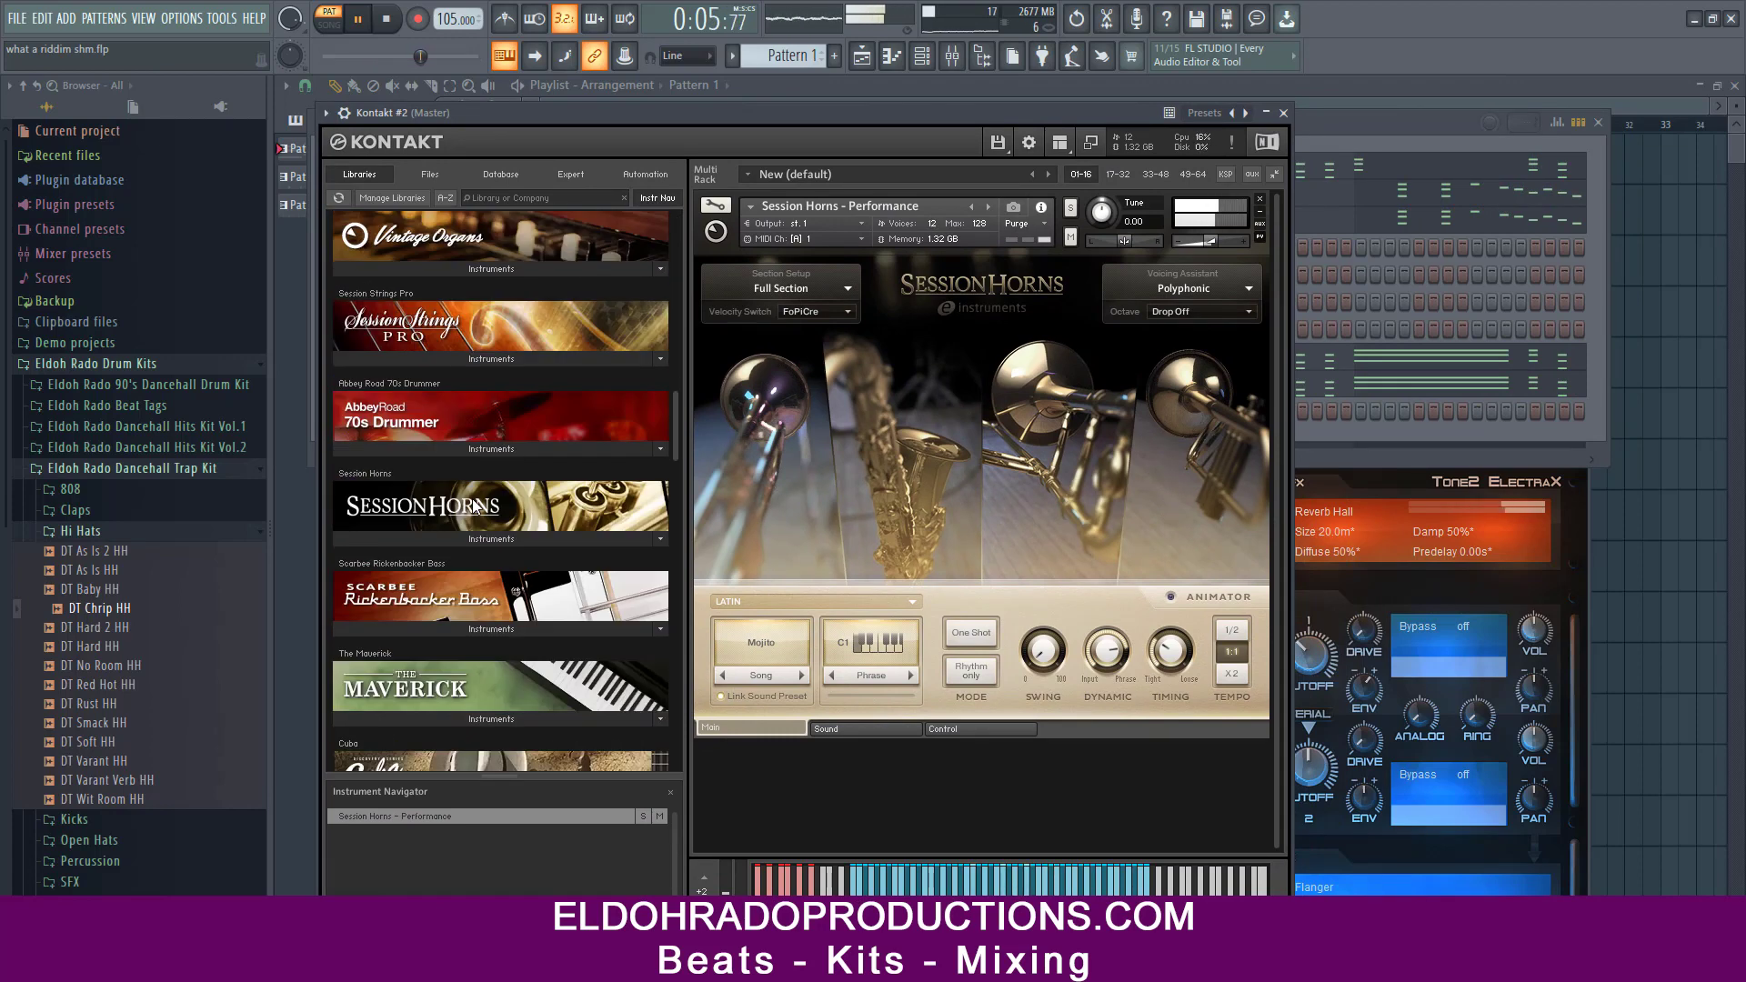
left_click(494, 452)
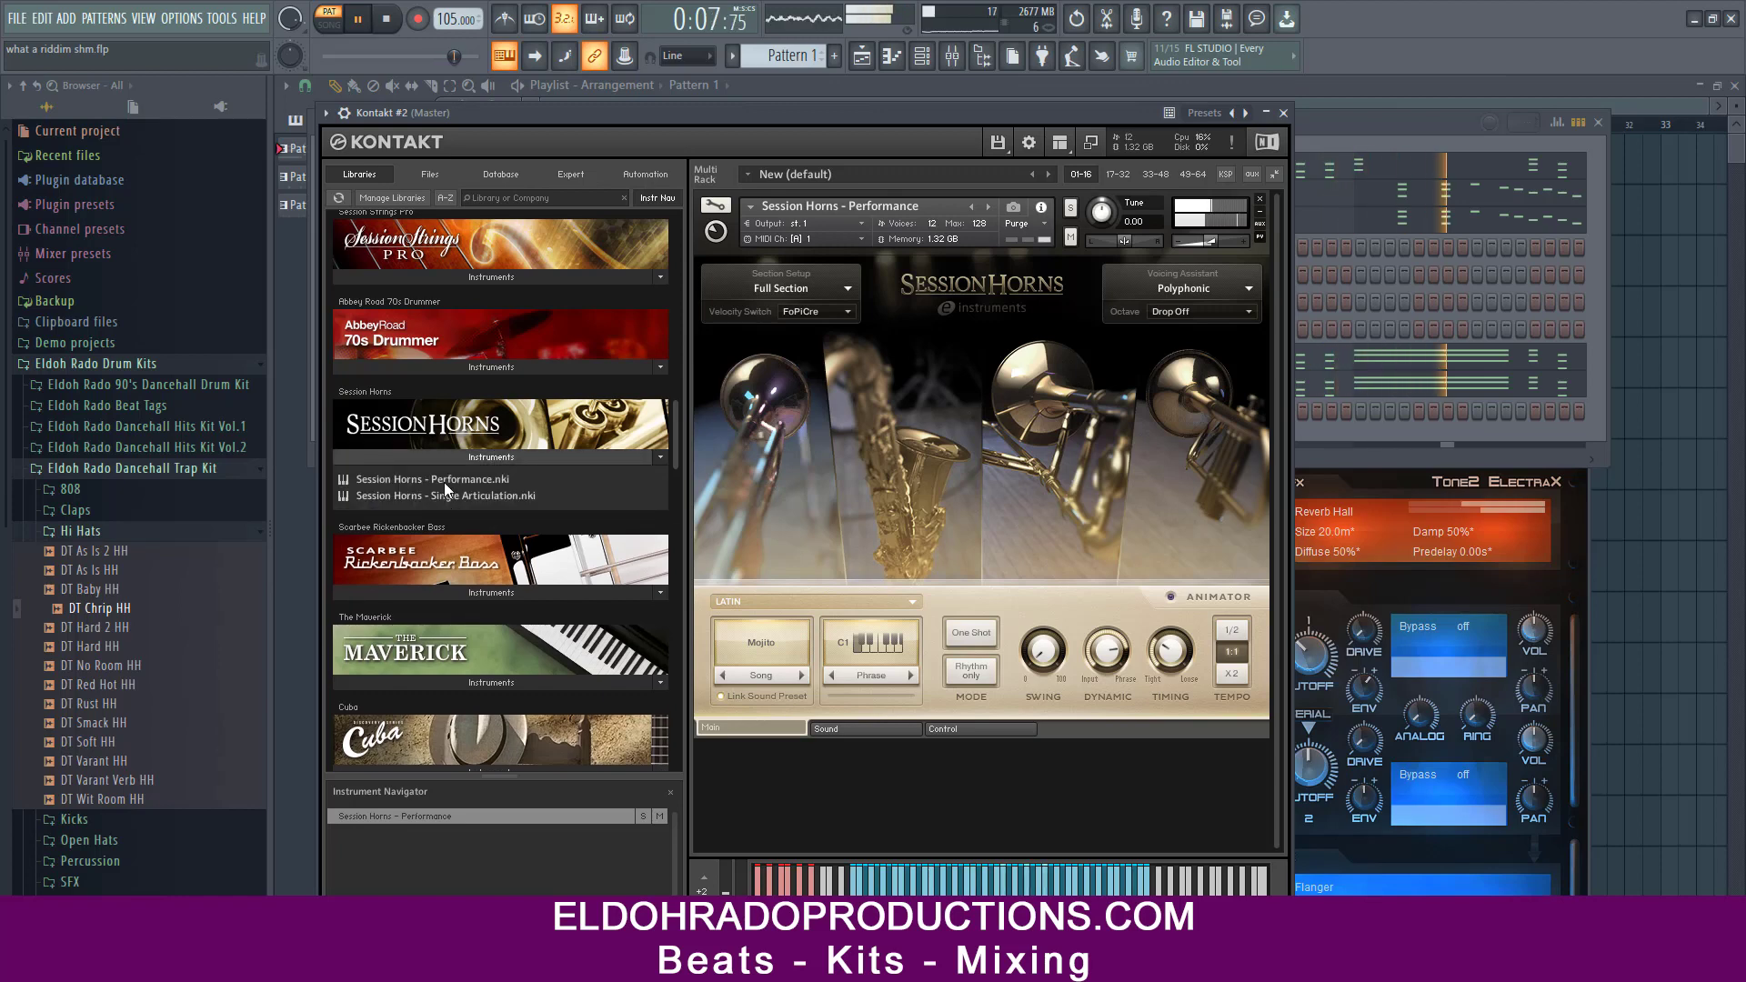
left_click_drag(443, 482, 835, 784)
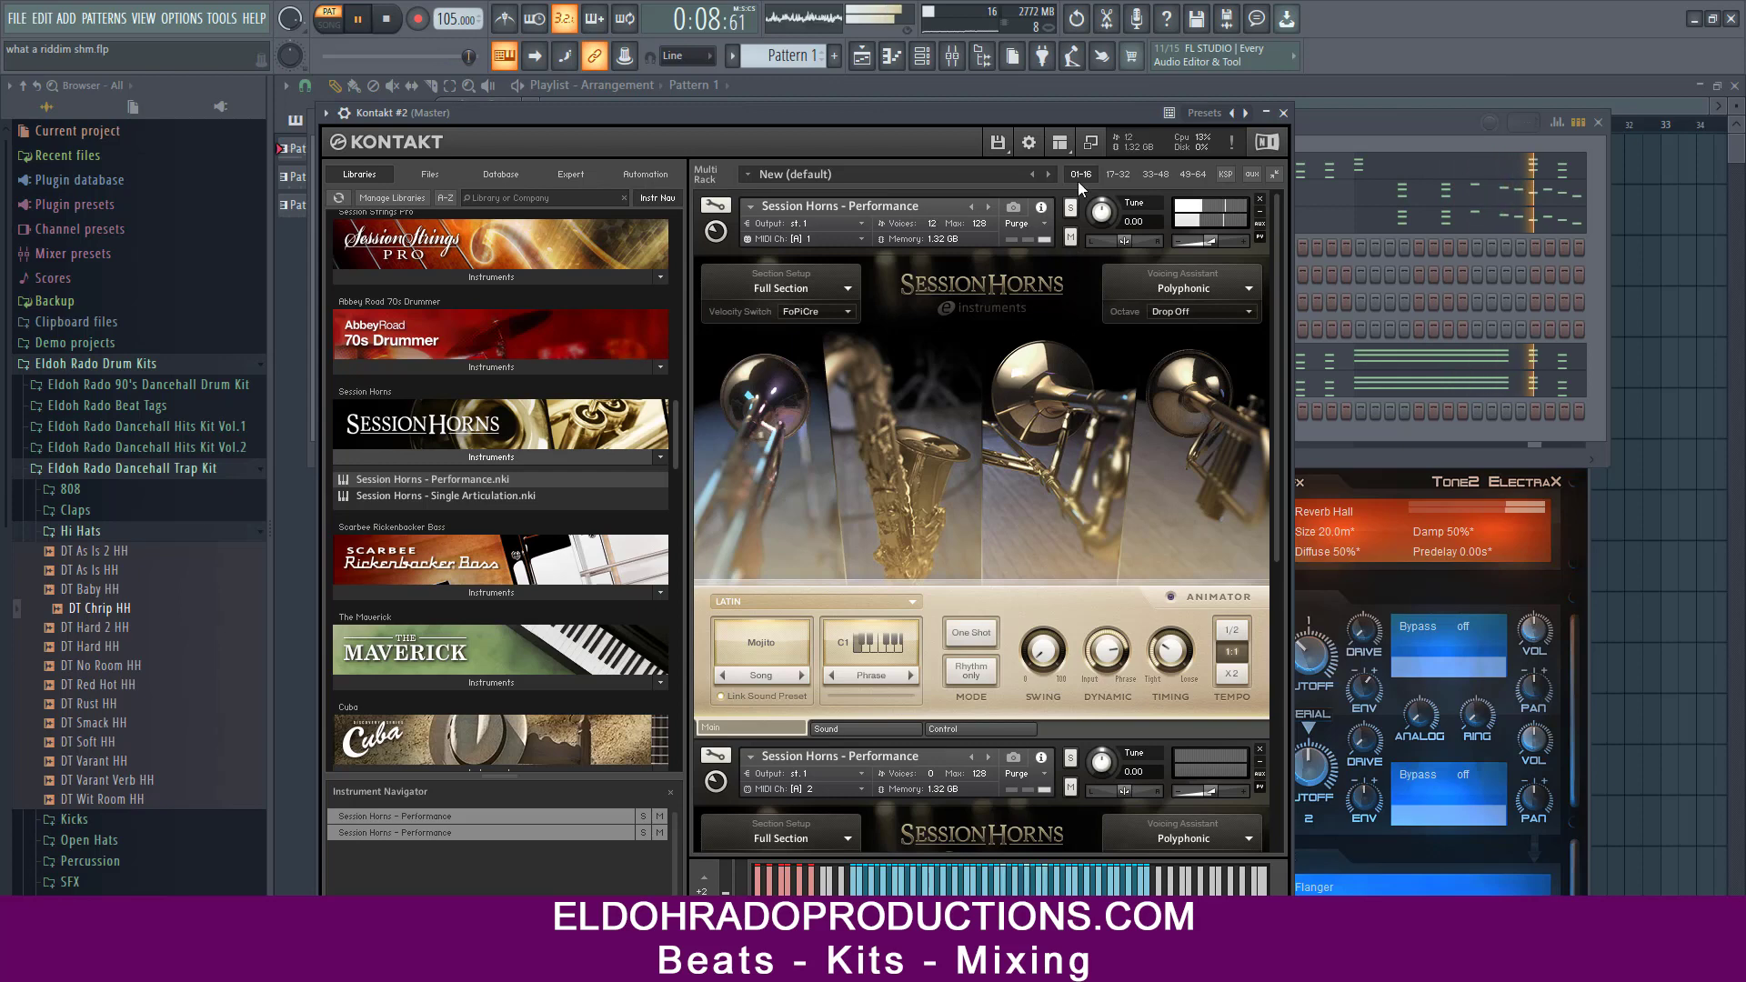
- Show Kontakt's output section and add one output with two channels
left_click(1059, 142)
left_click(1078, 215)
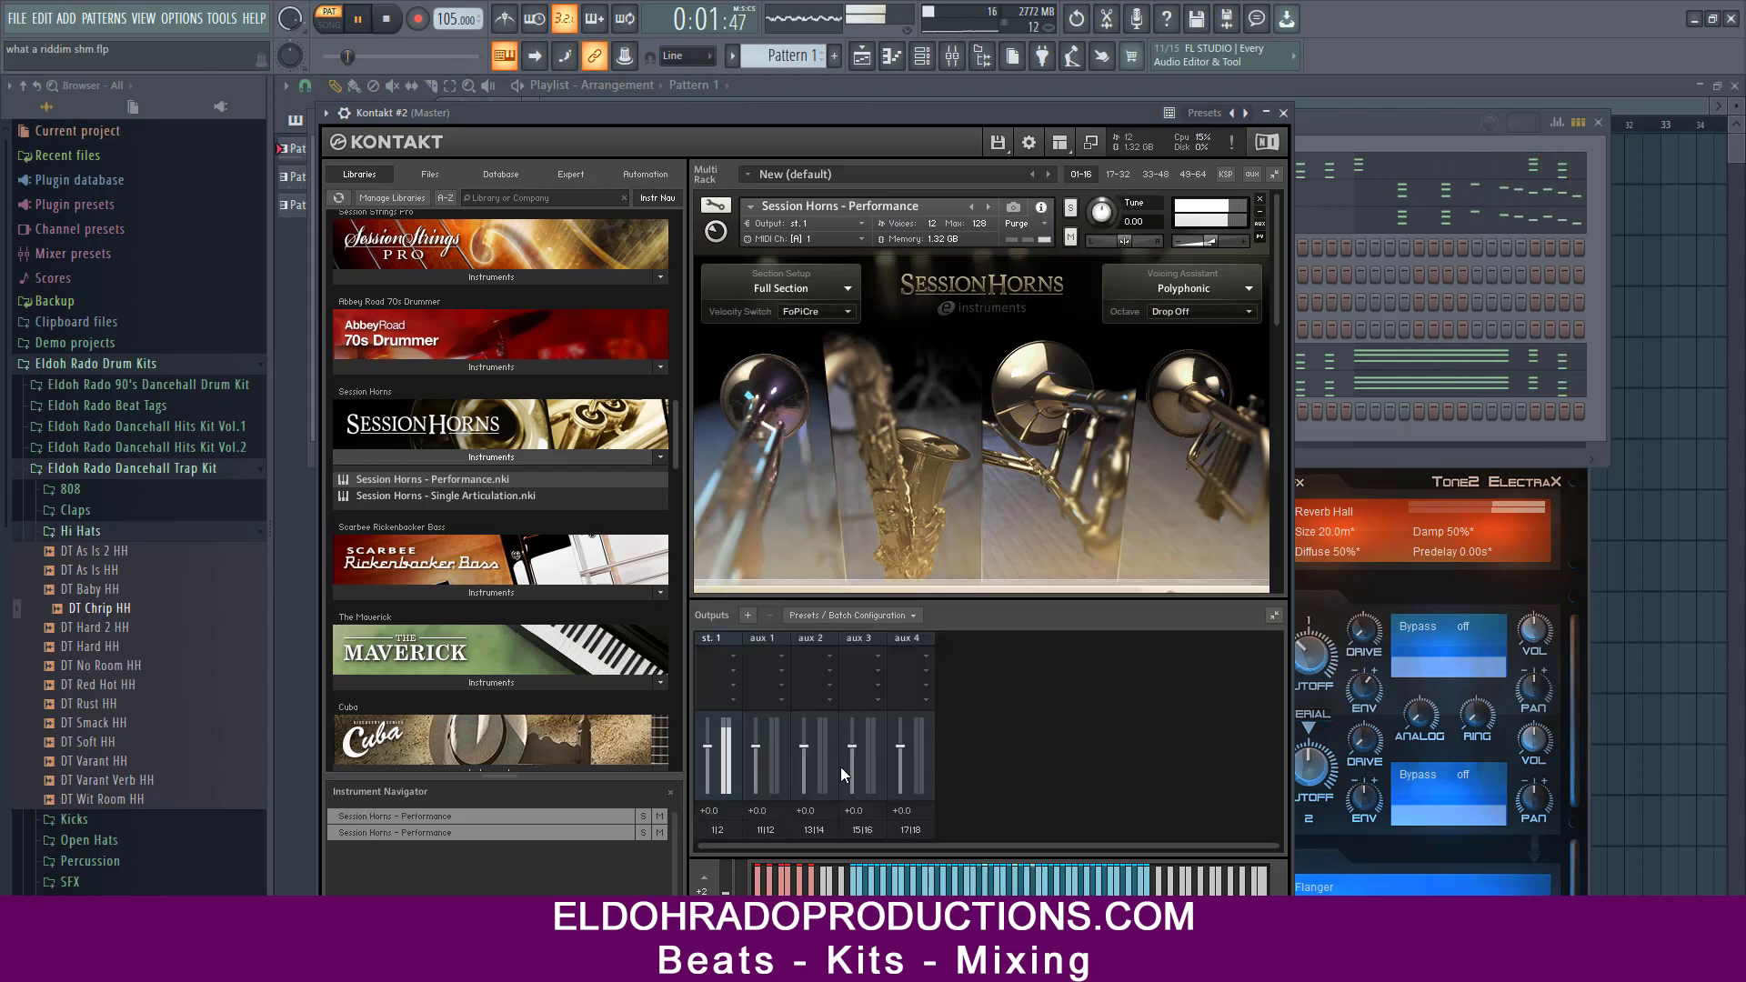
left_click(747, 615)
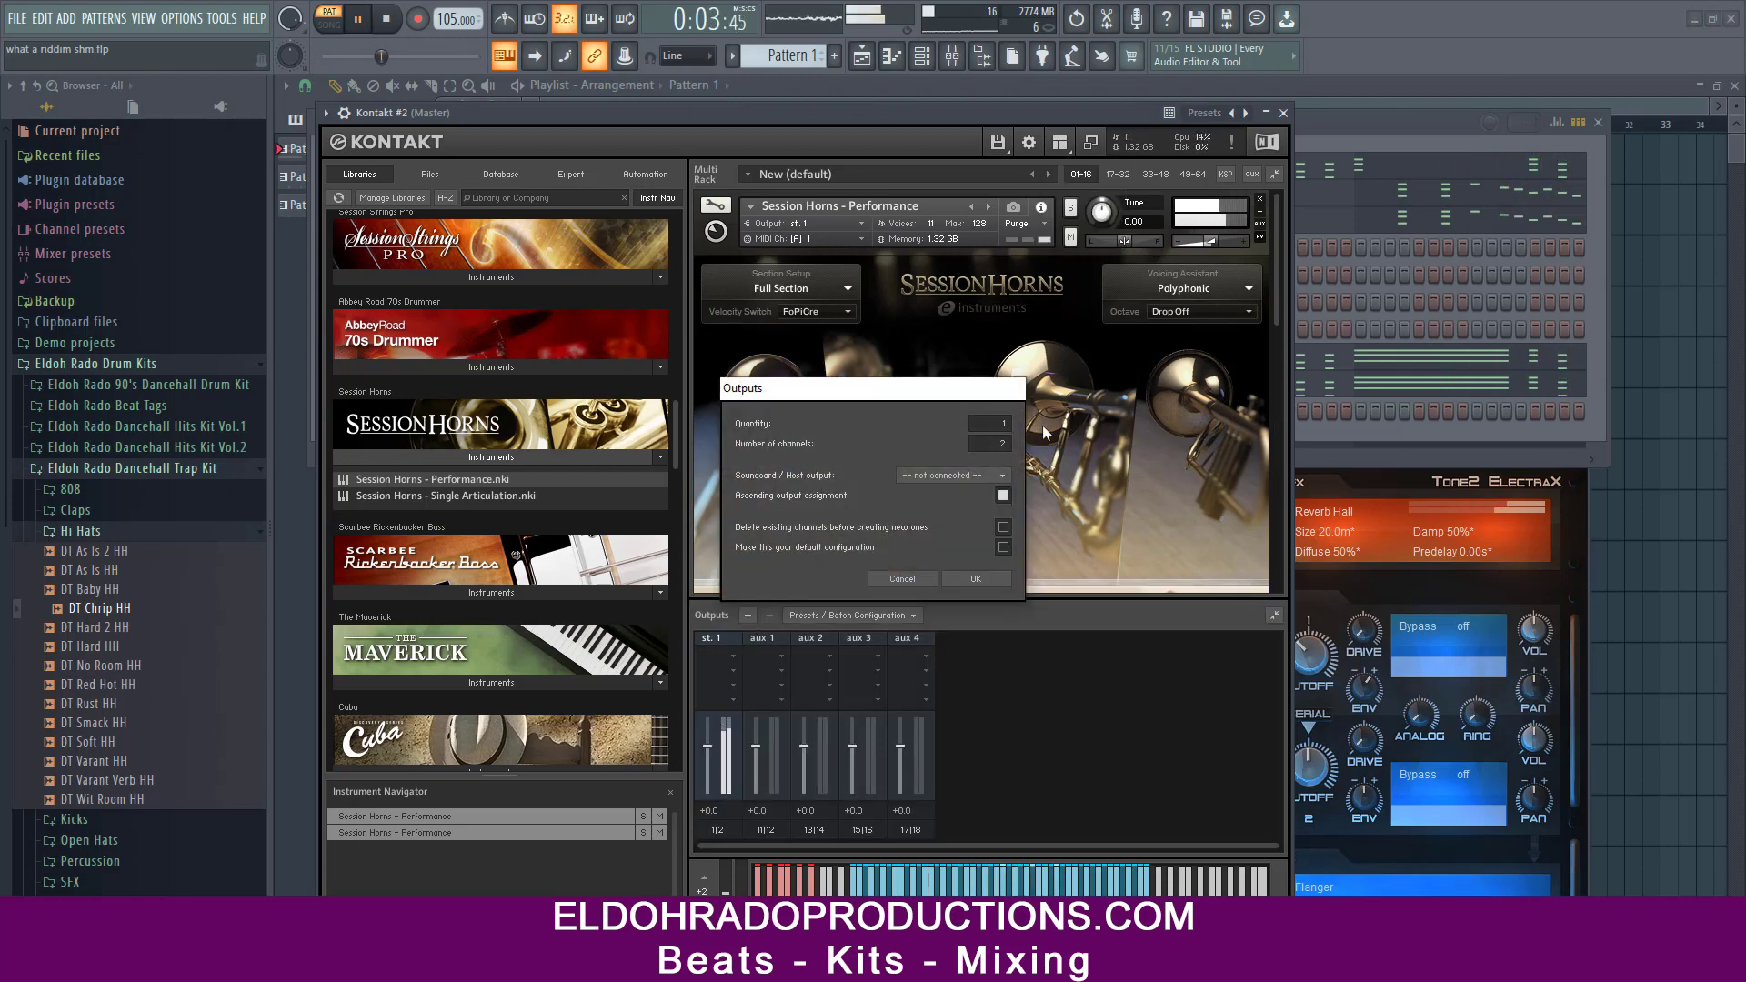
left_click(980, 582)
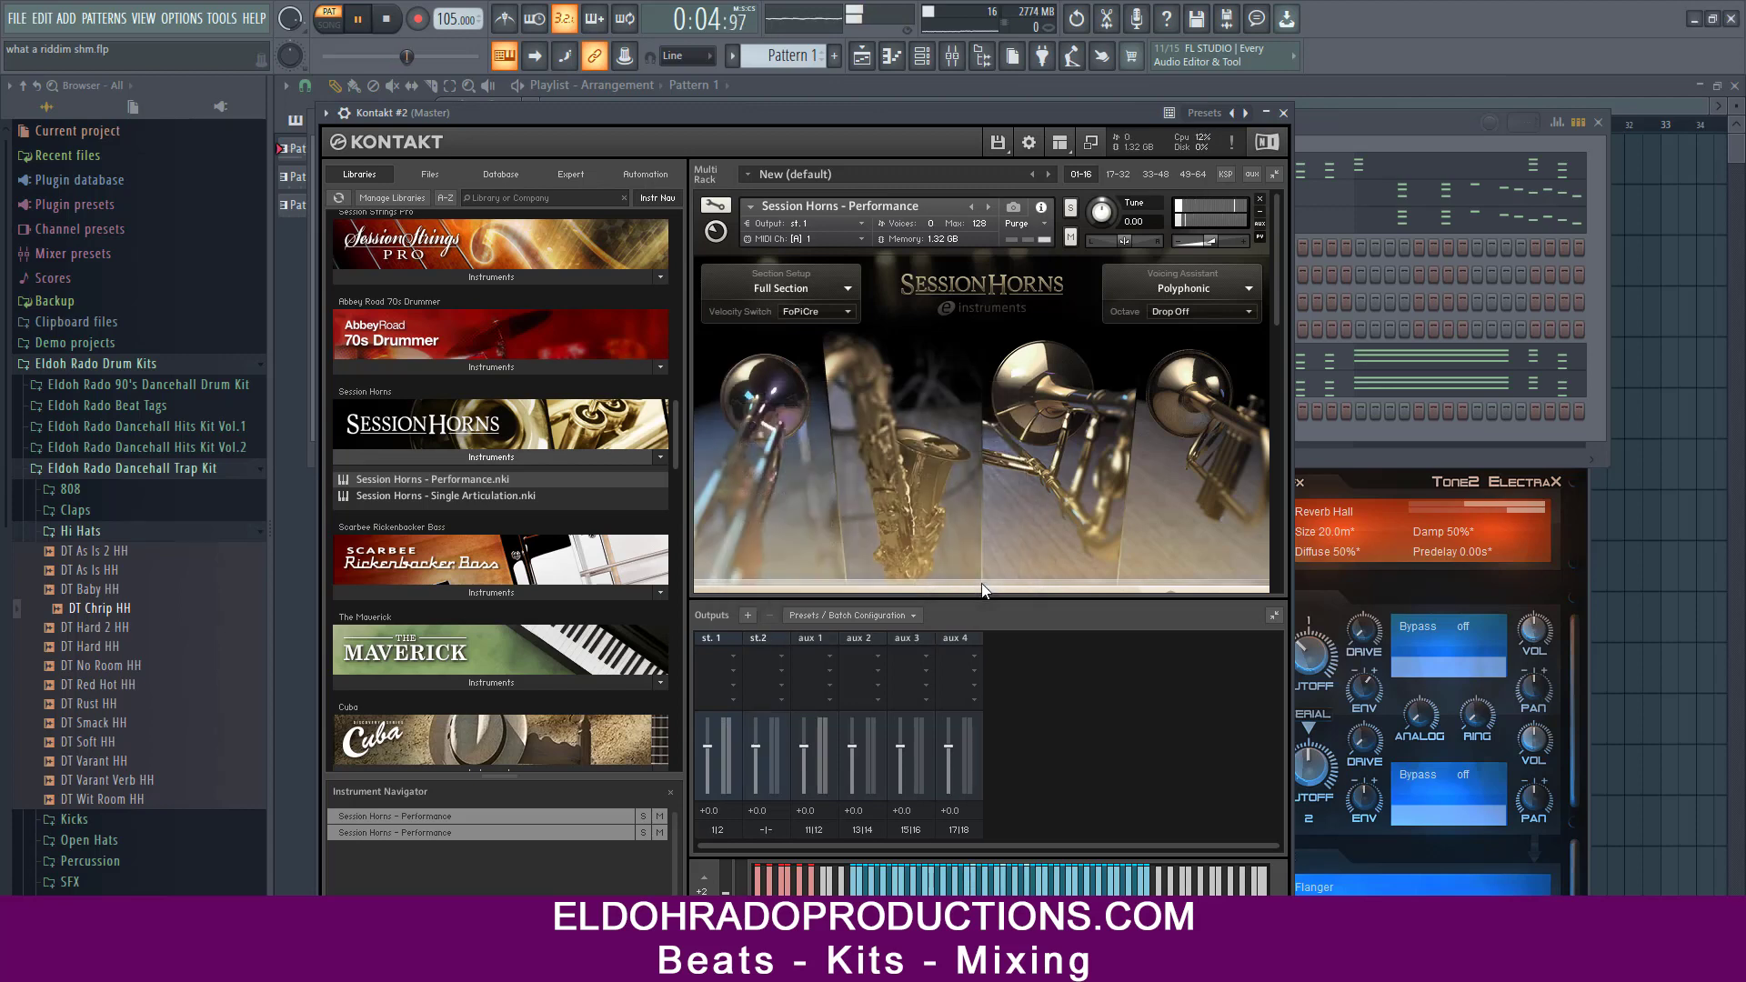
- Route Kontakt's st.2 output channels to Kt. aux 1 [1] and Kt. aux 1 [2]
left_click(765, 830)
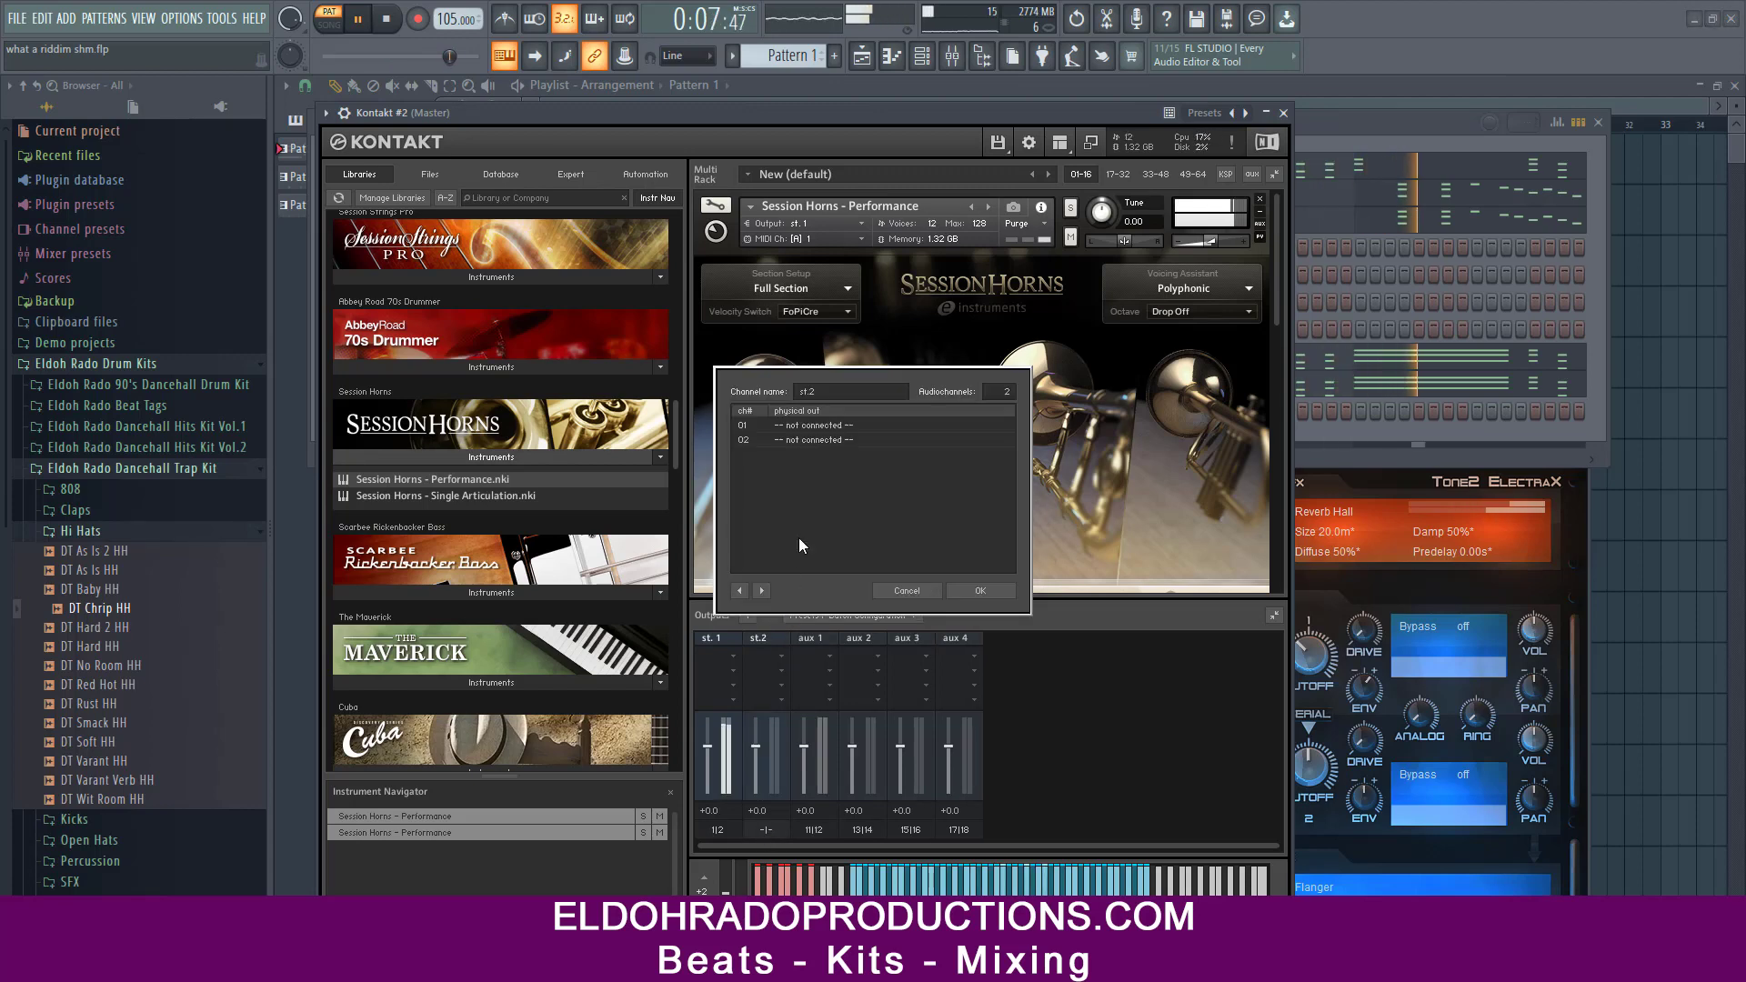
left_click(844, 427)
left_click(868, 426)
left_click(828, 440)
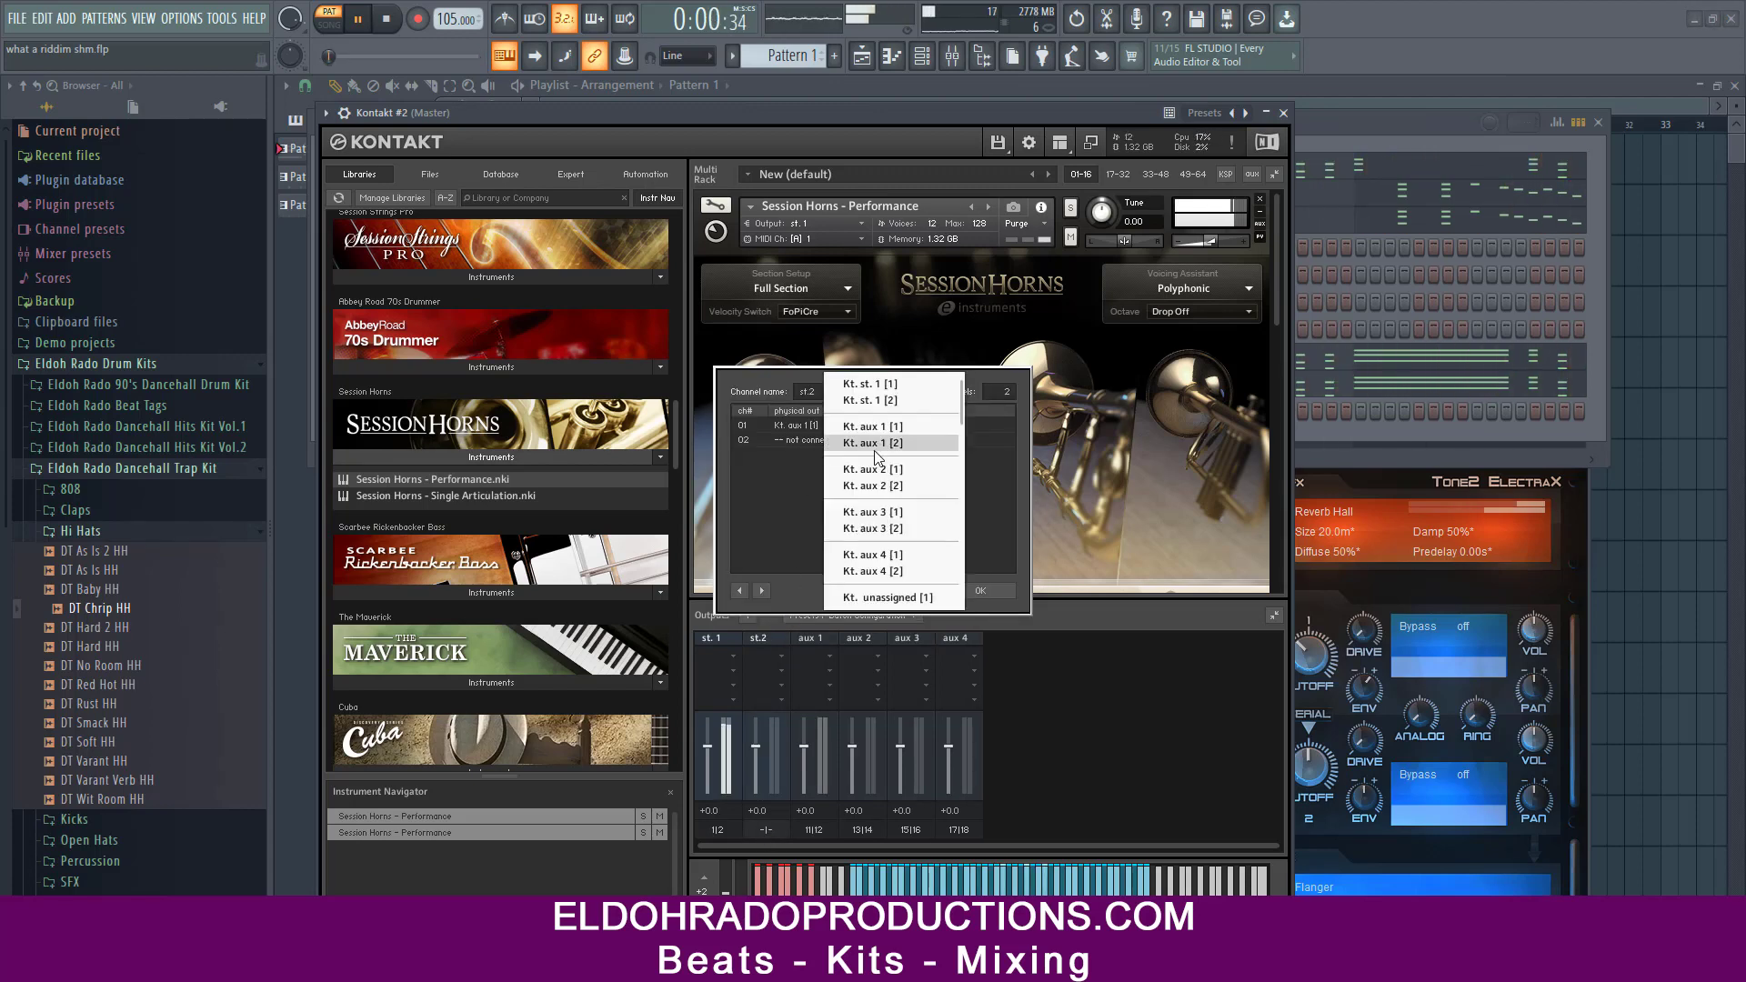
left_click(880, 443)
left_click(991, 591)
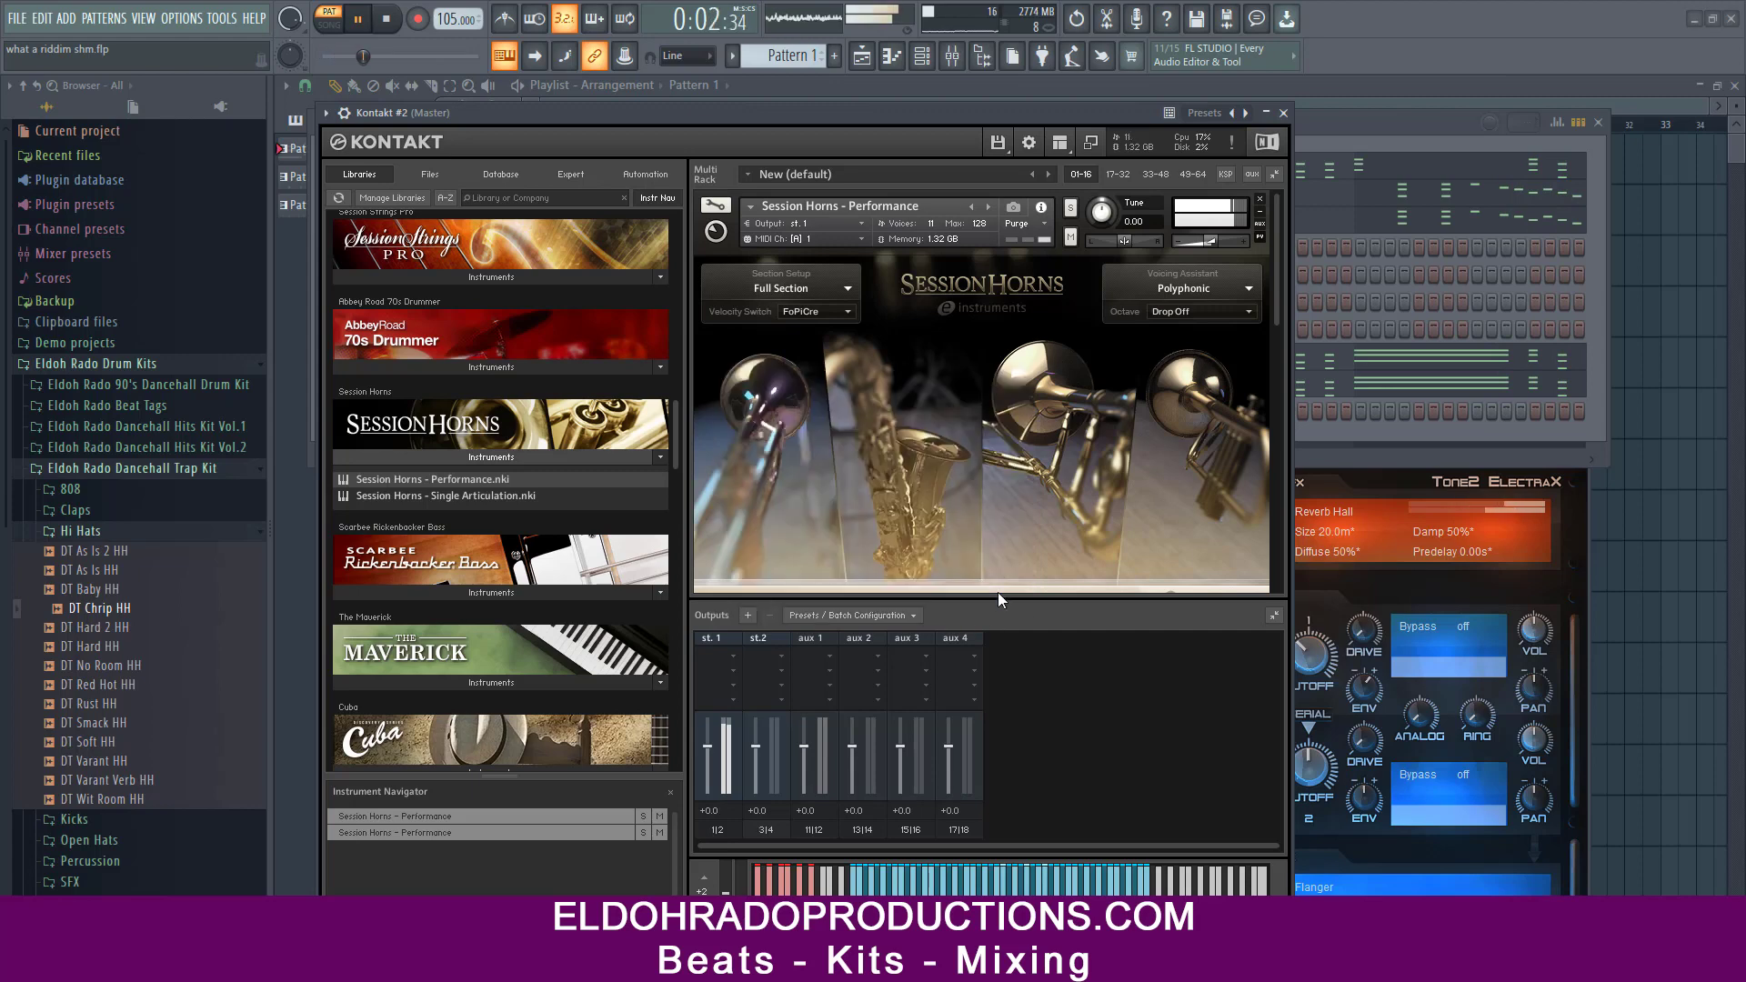
left_click(976, 569)
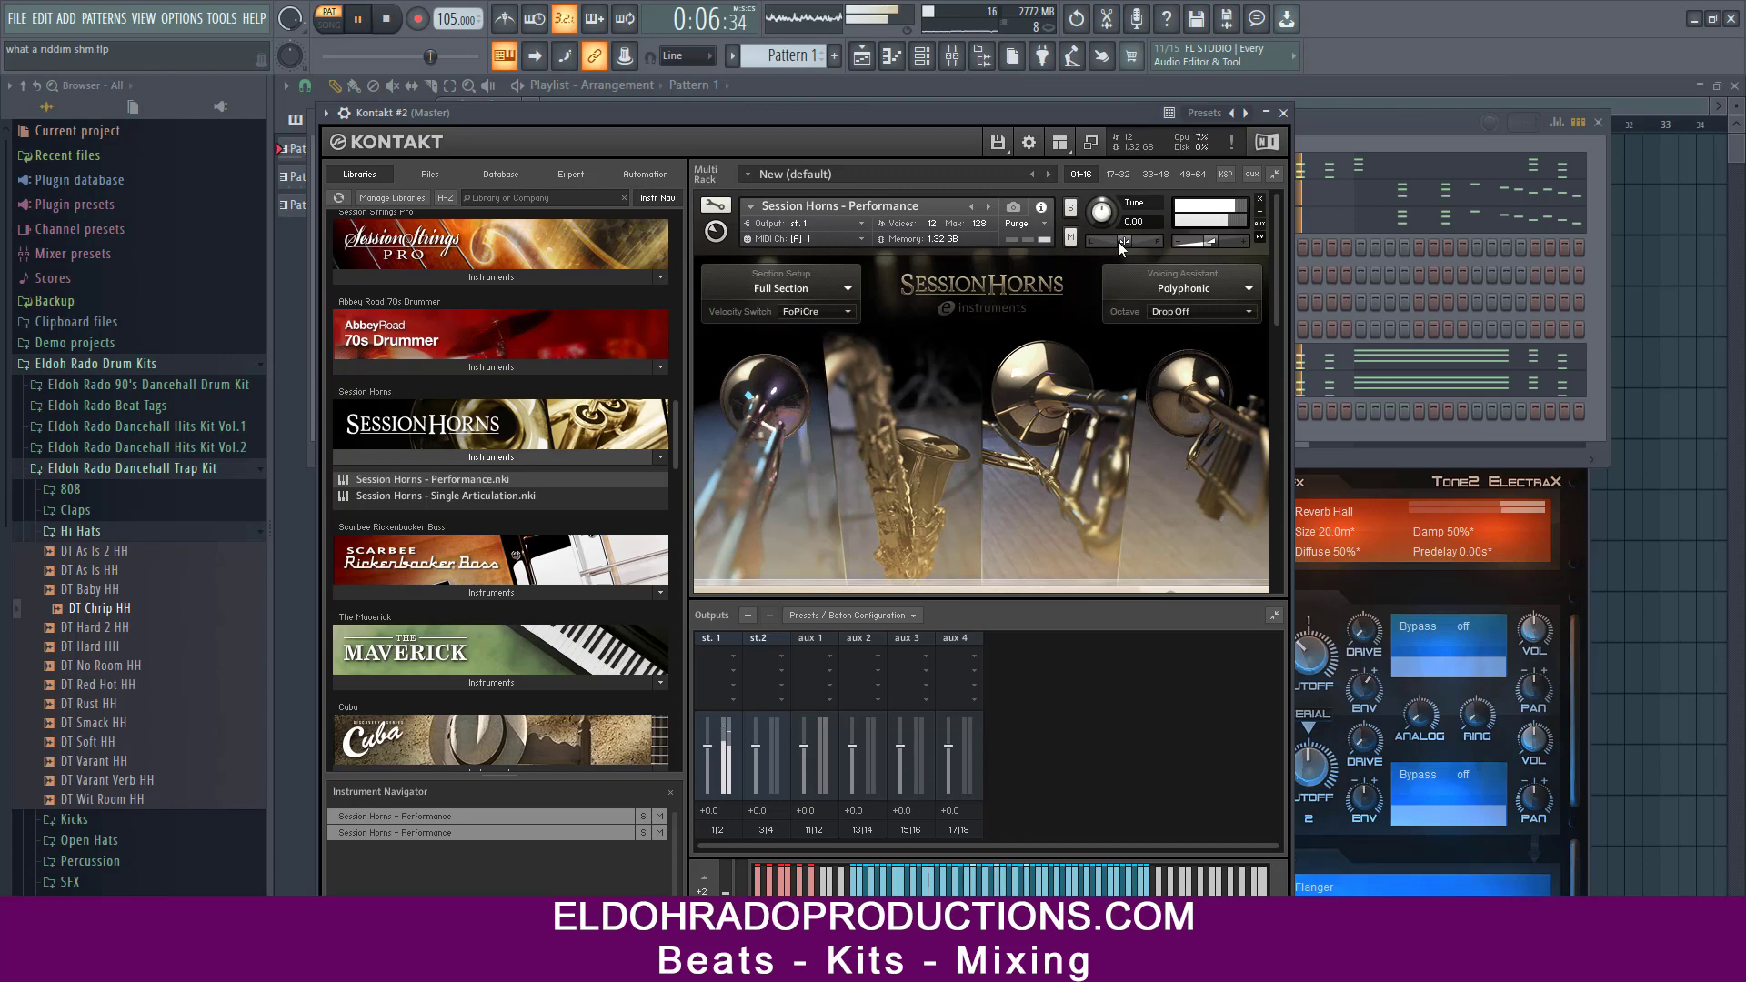
- Hide Kontakt's output section, collapse the first Session Horns instrument, and assign the second one to the st.2 output
left_click(1060, 143)
left_click(1077, 214)
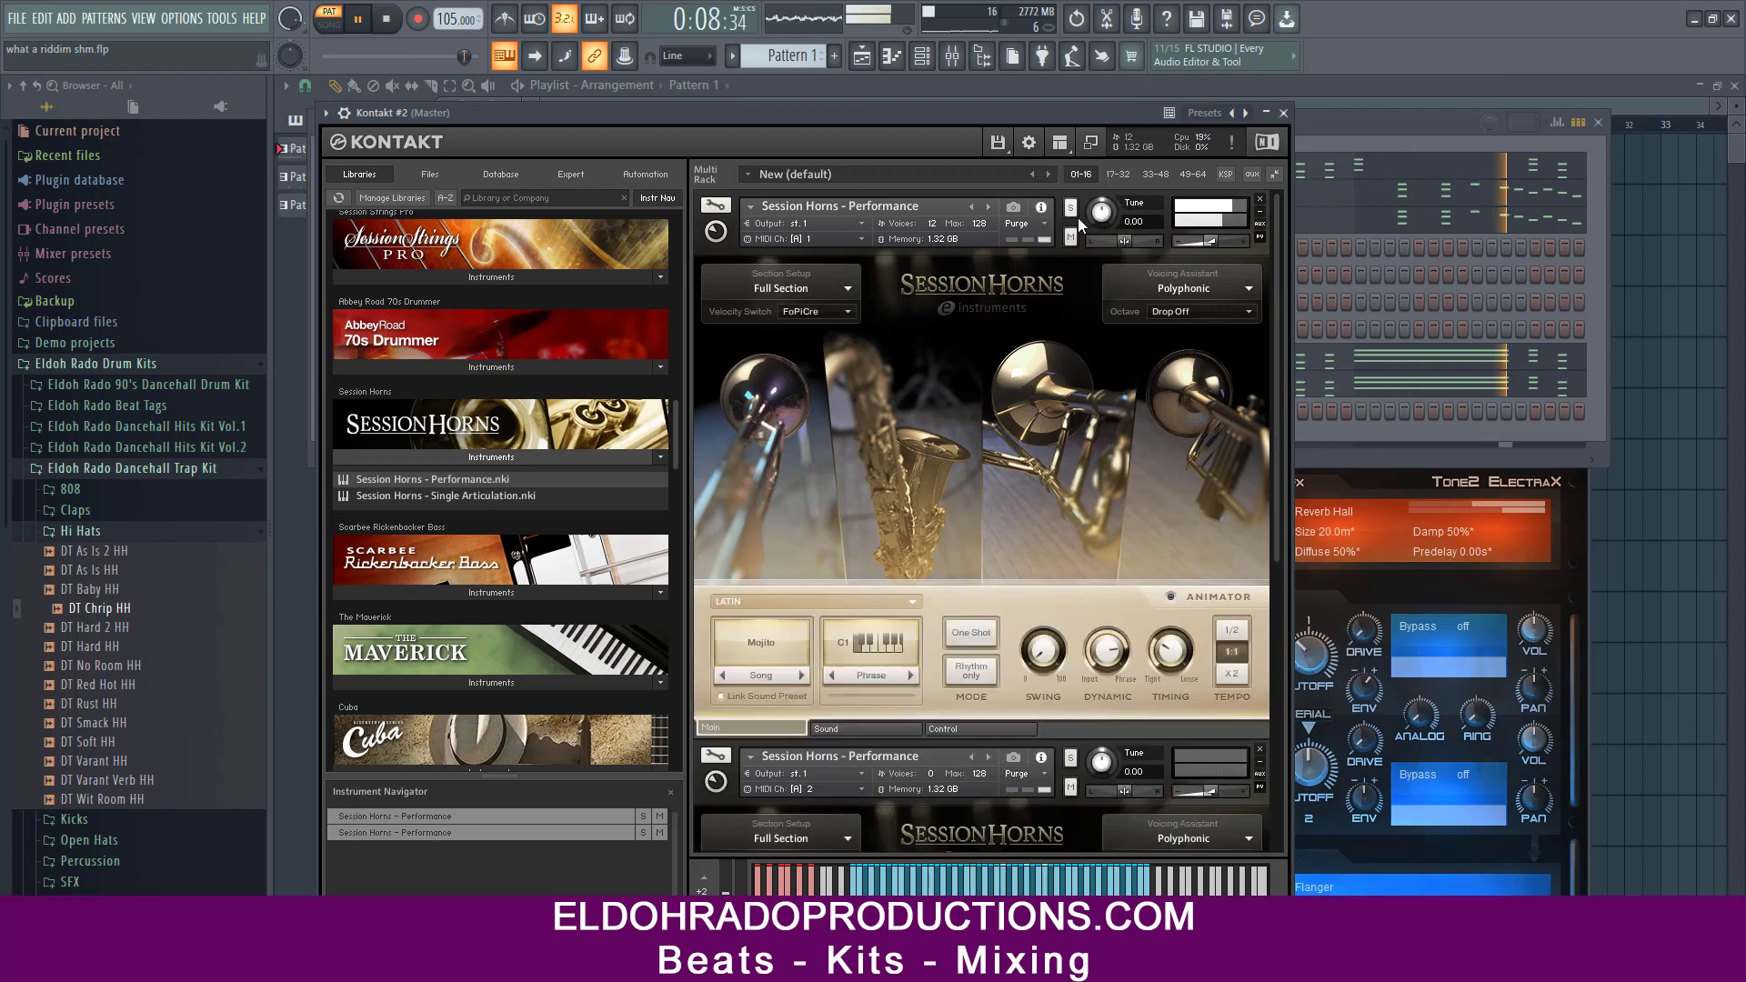
left_click(1259, 237)
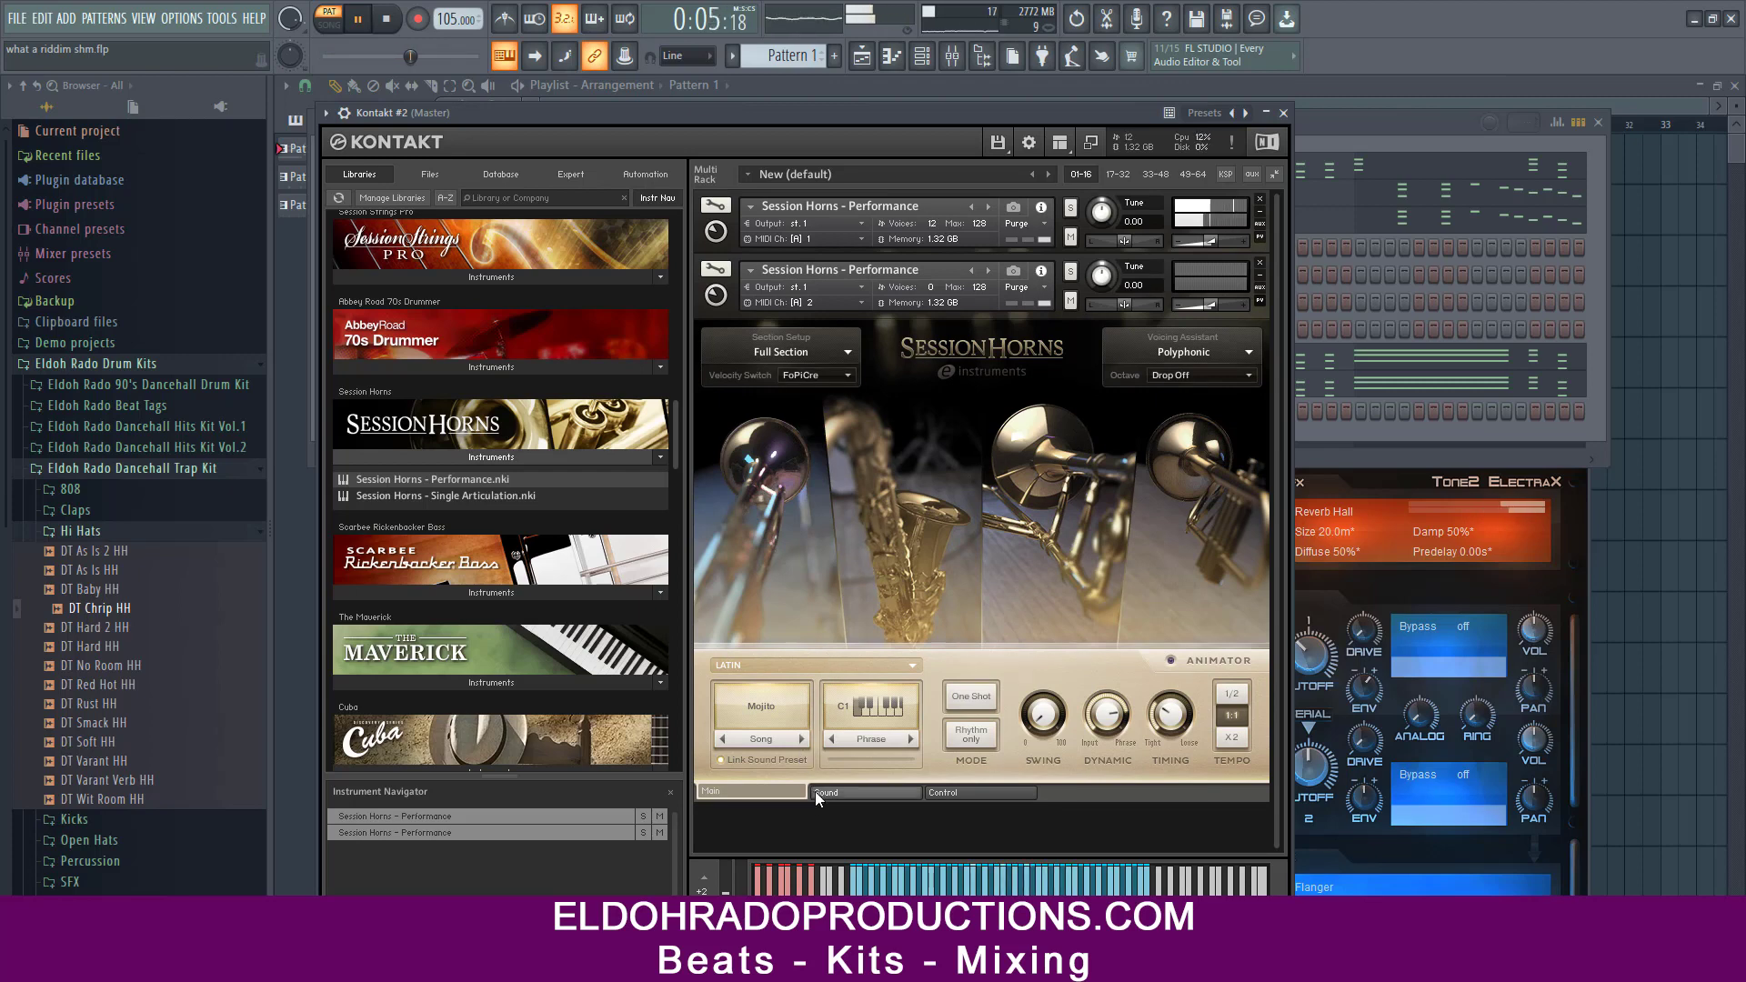
left_click(859, 287)
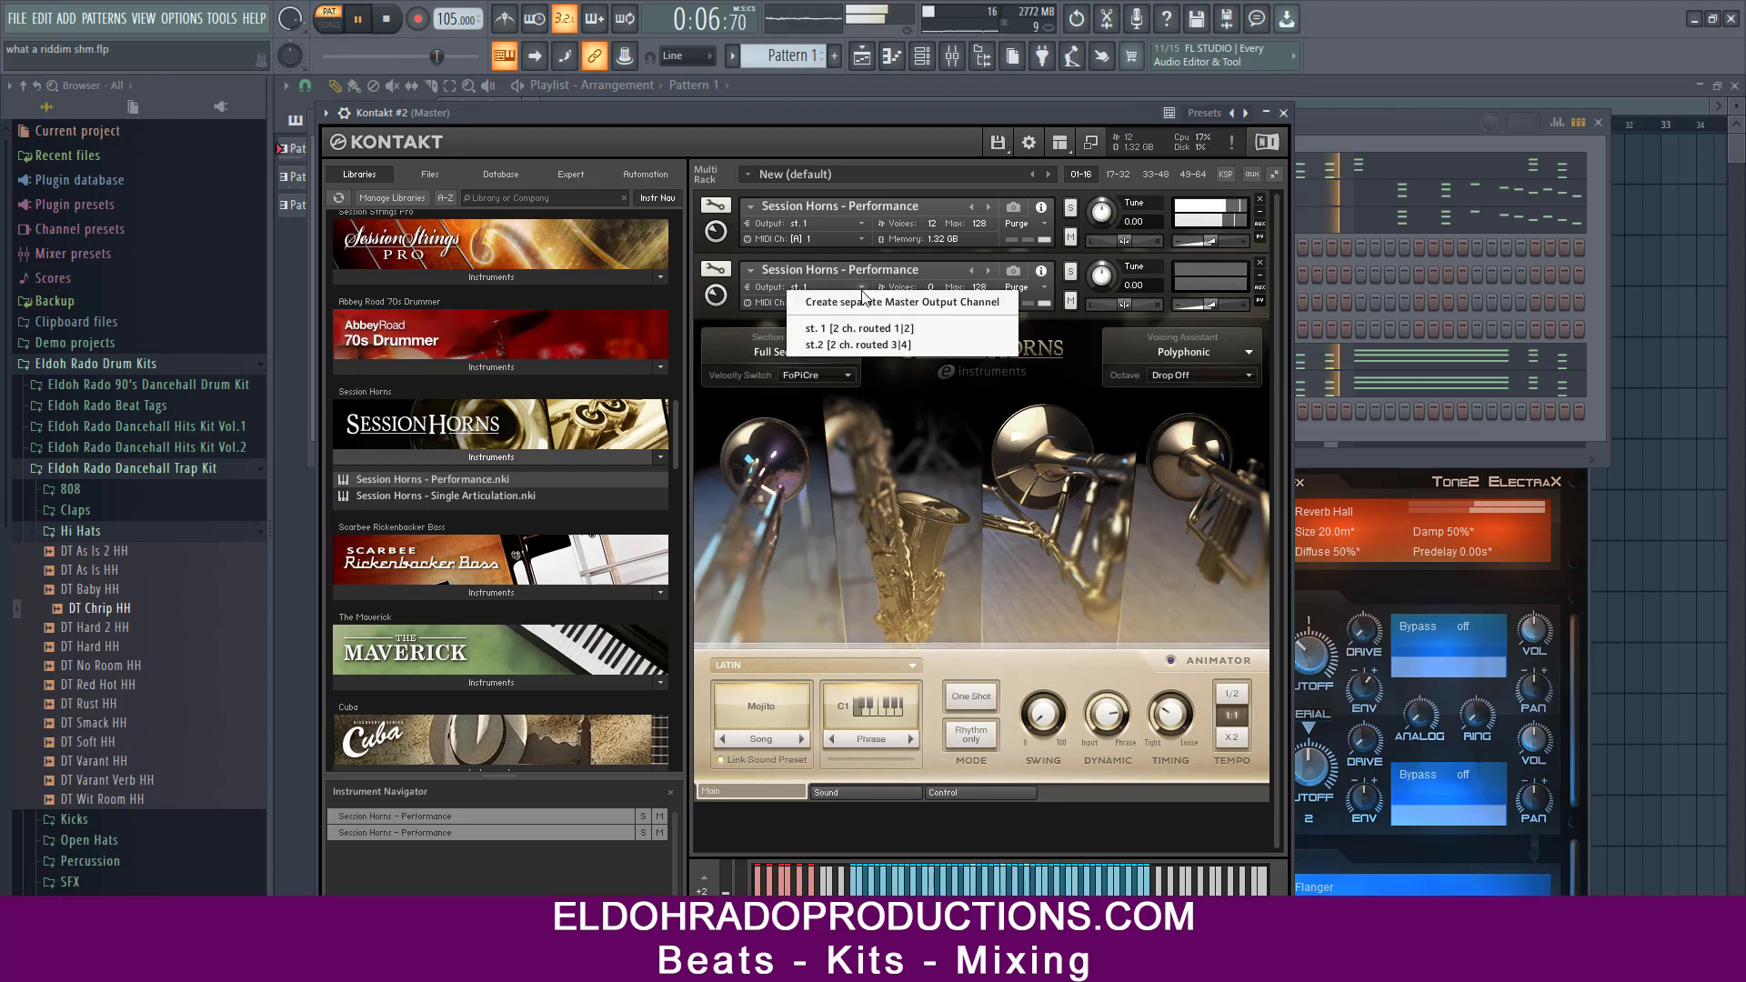
left_click(850, 346)
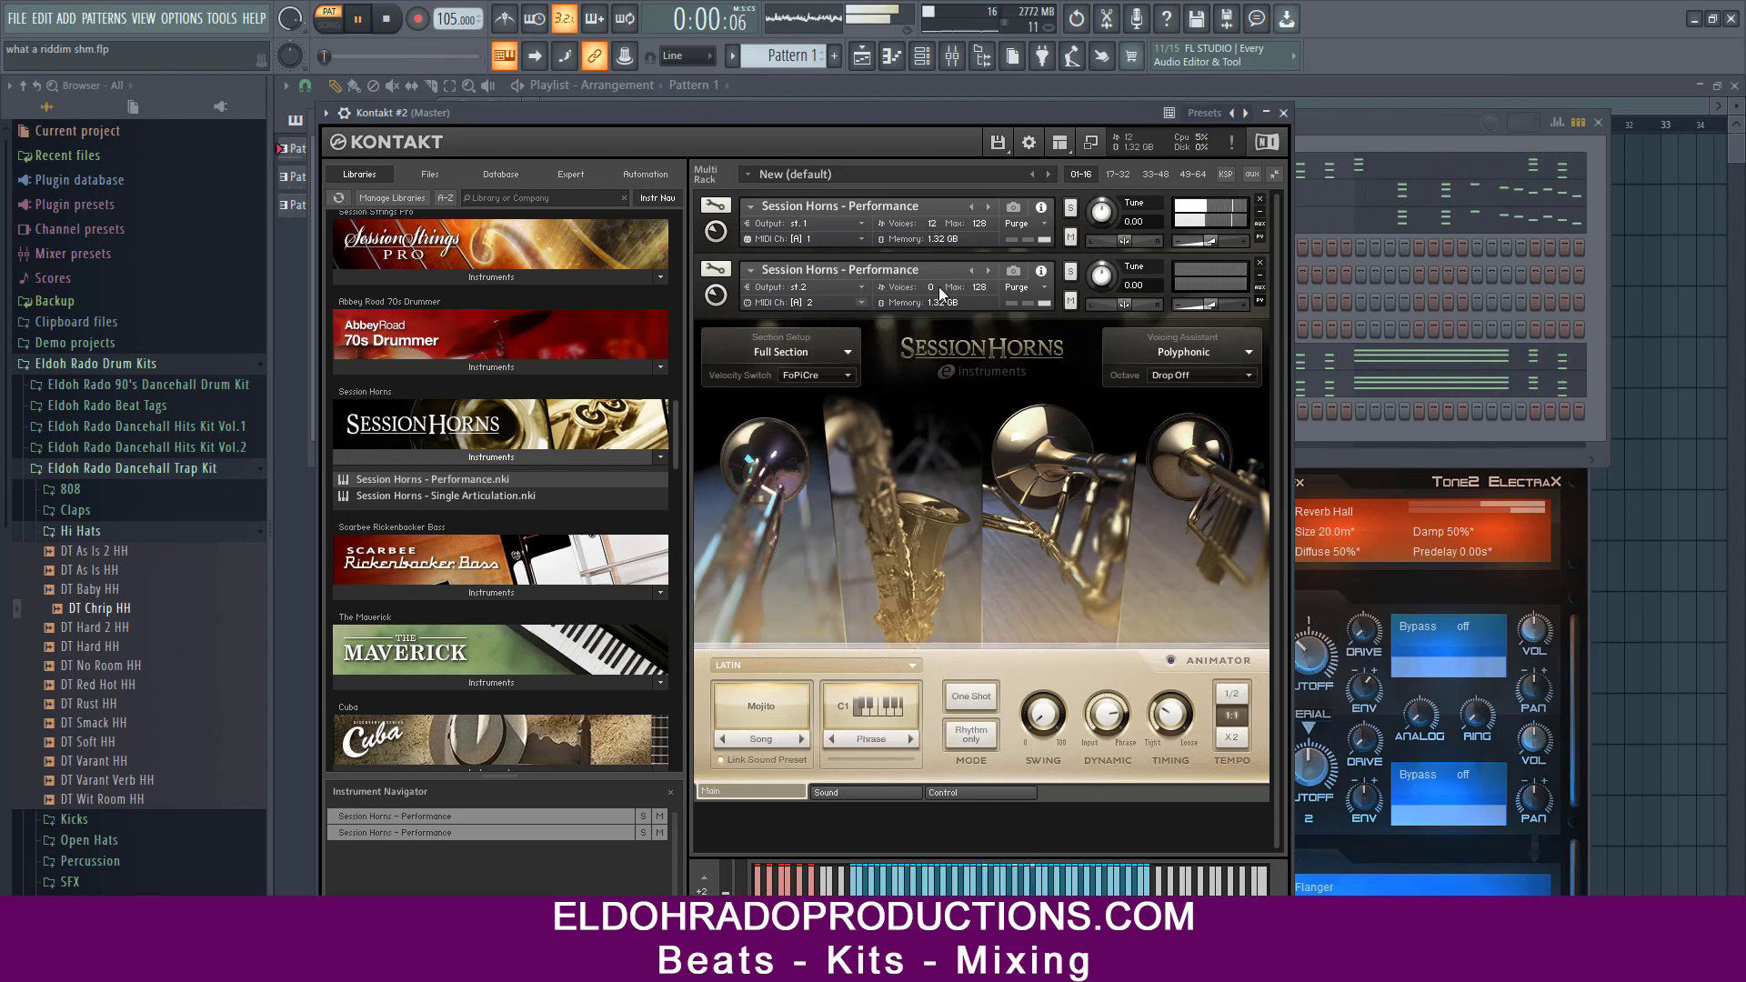
left_click(1283, 114)
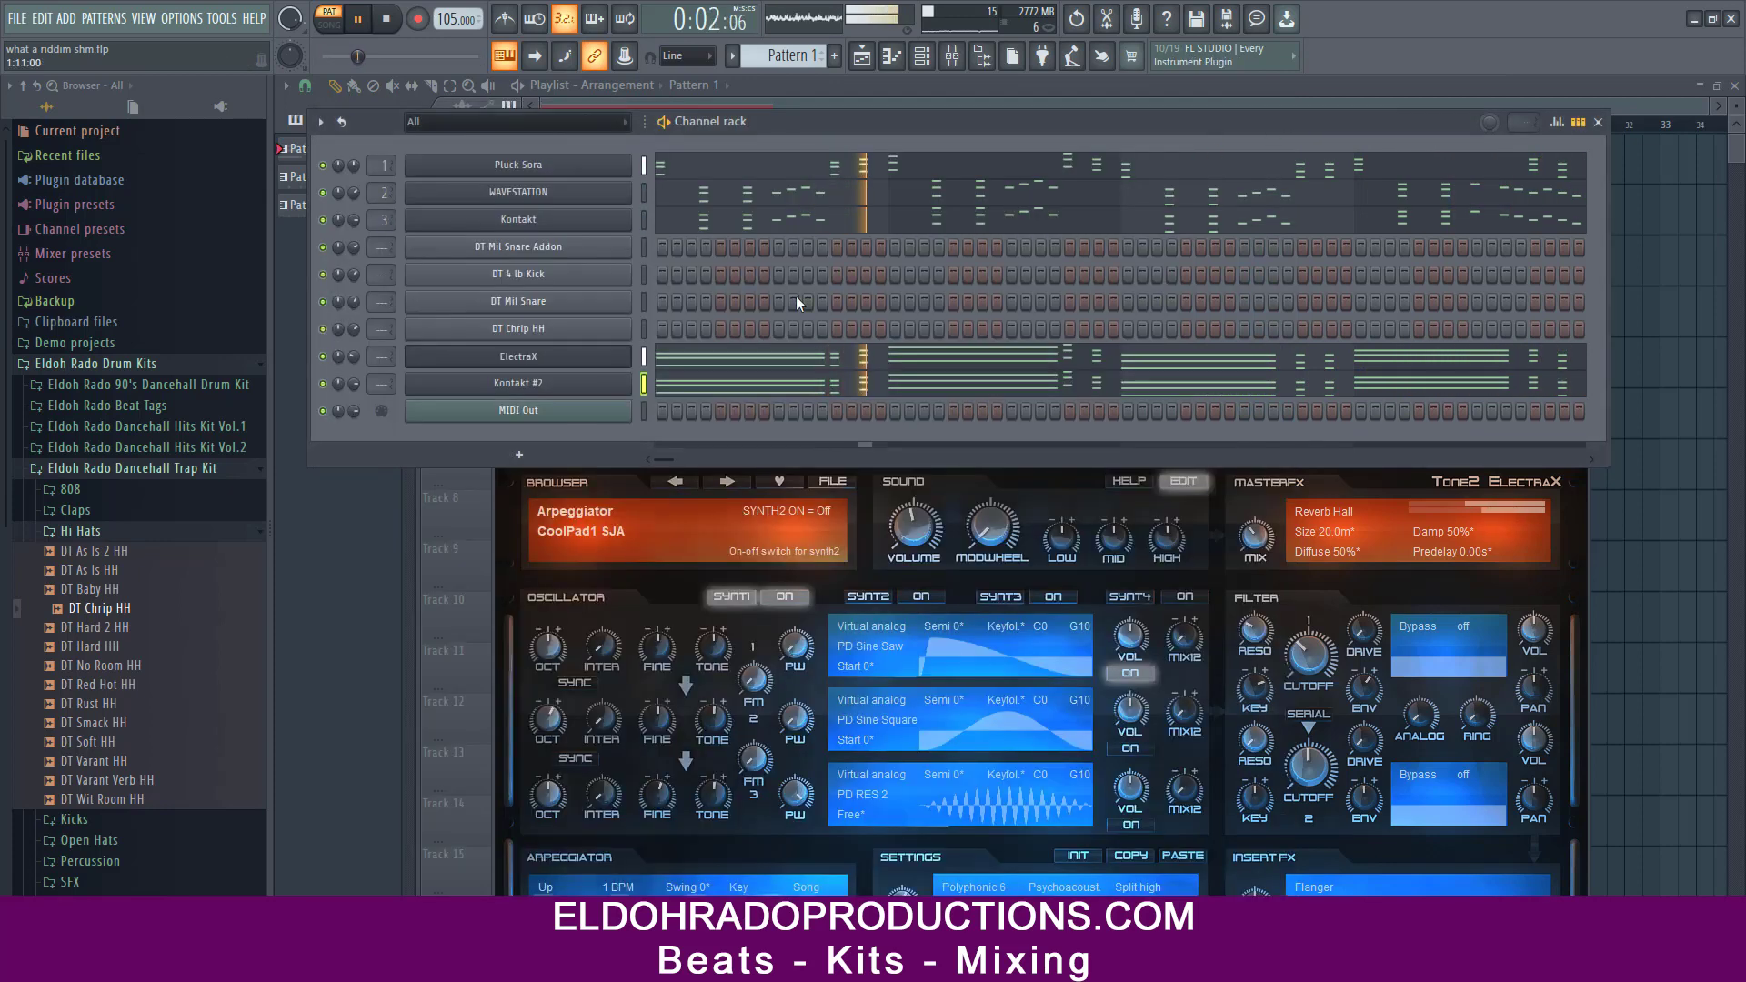
- Copy the Kontakt channel's notes into the MIDI Out channel
right_click(583, 218)
left_click(830, 242)
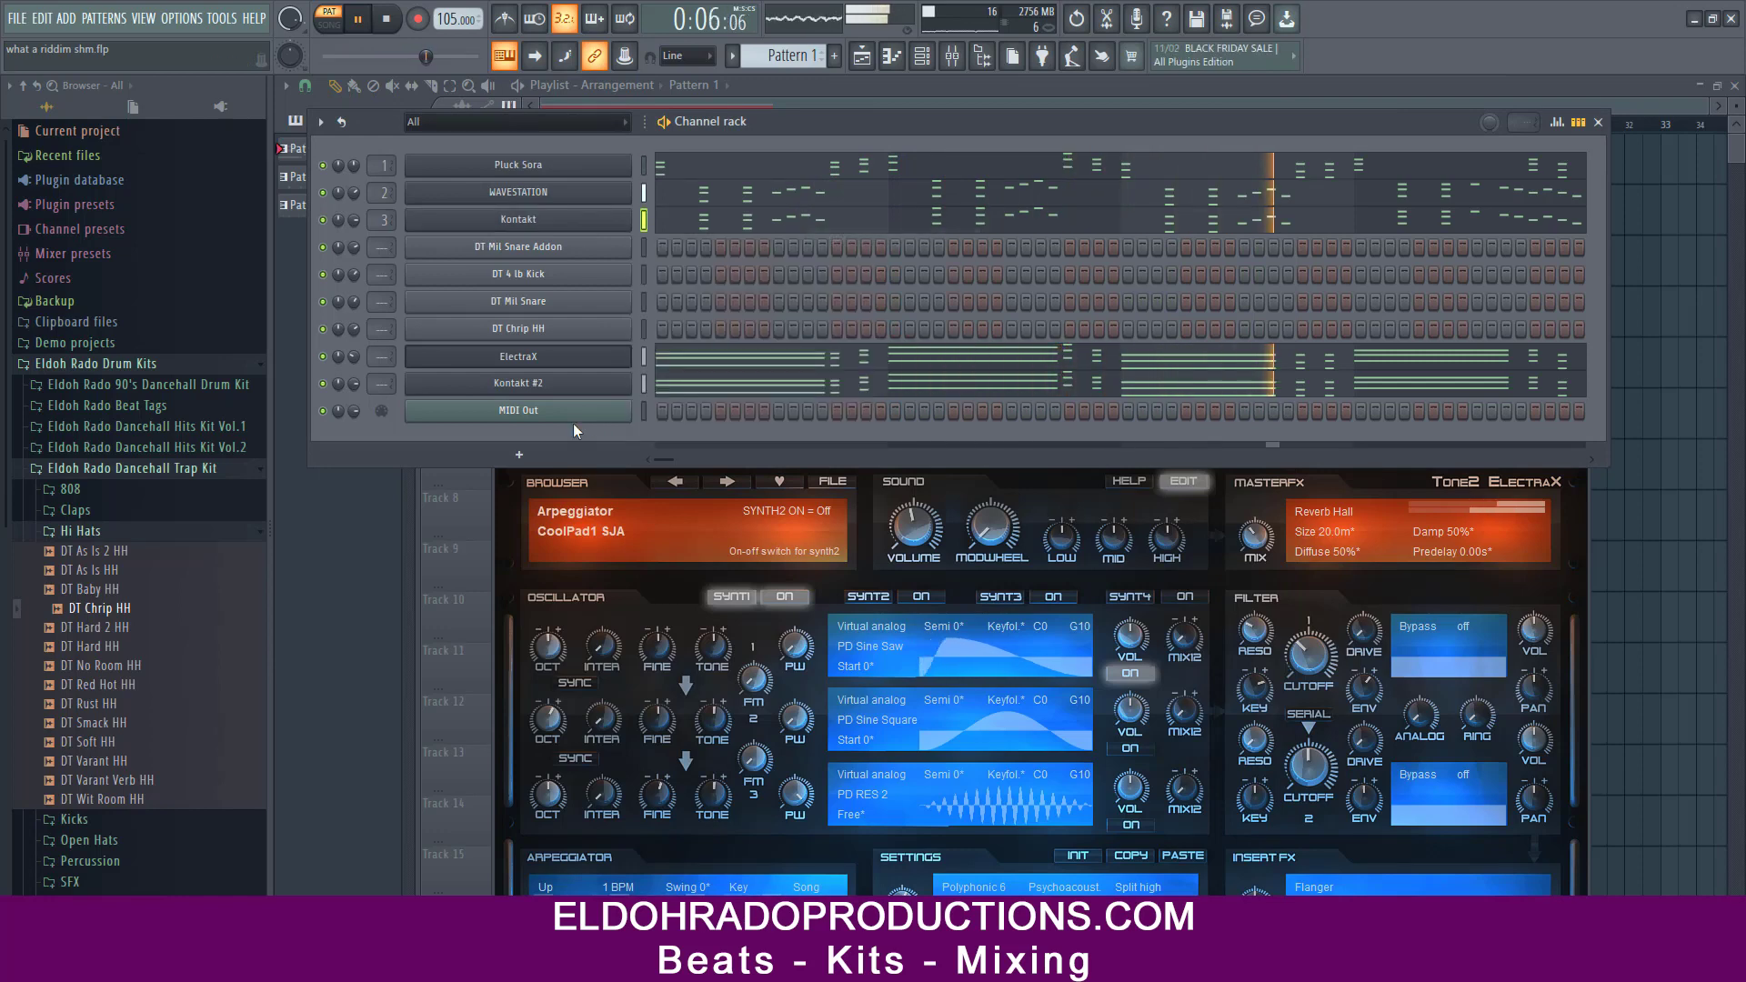
right_click(627, 410)
mouse_move(782, 406)
left_click(863, 445)
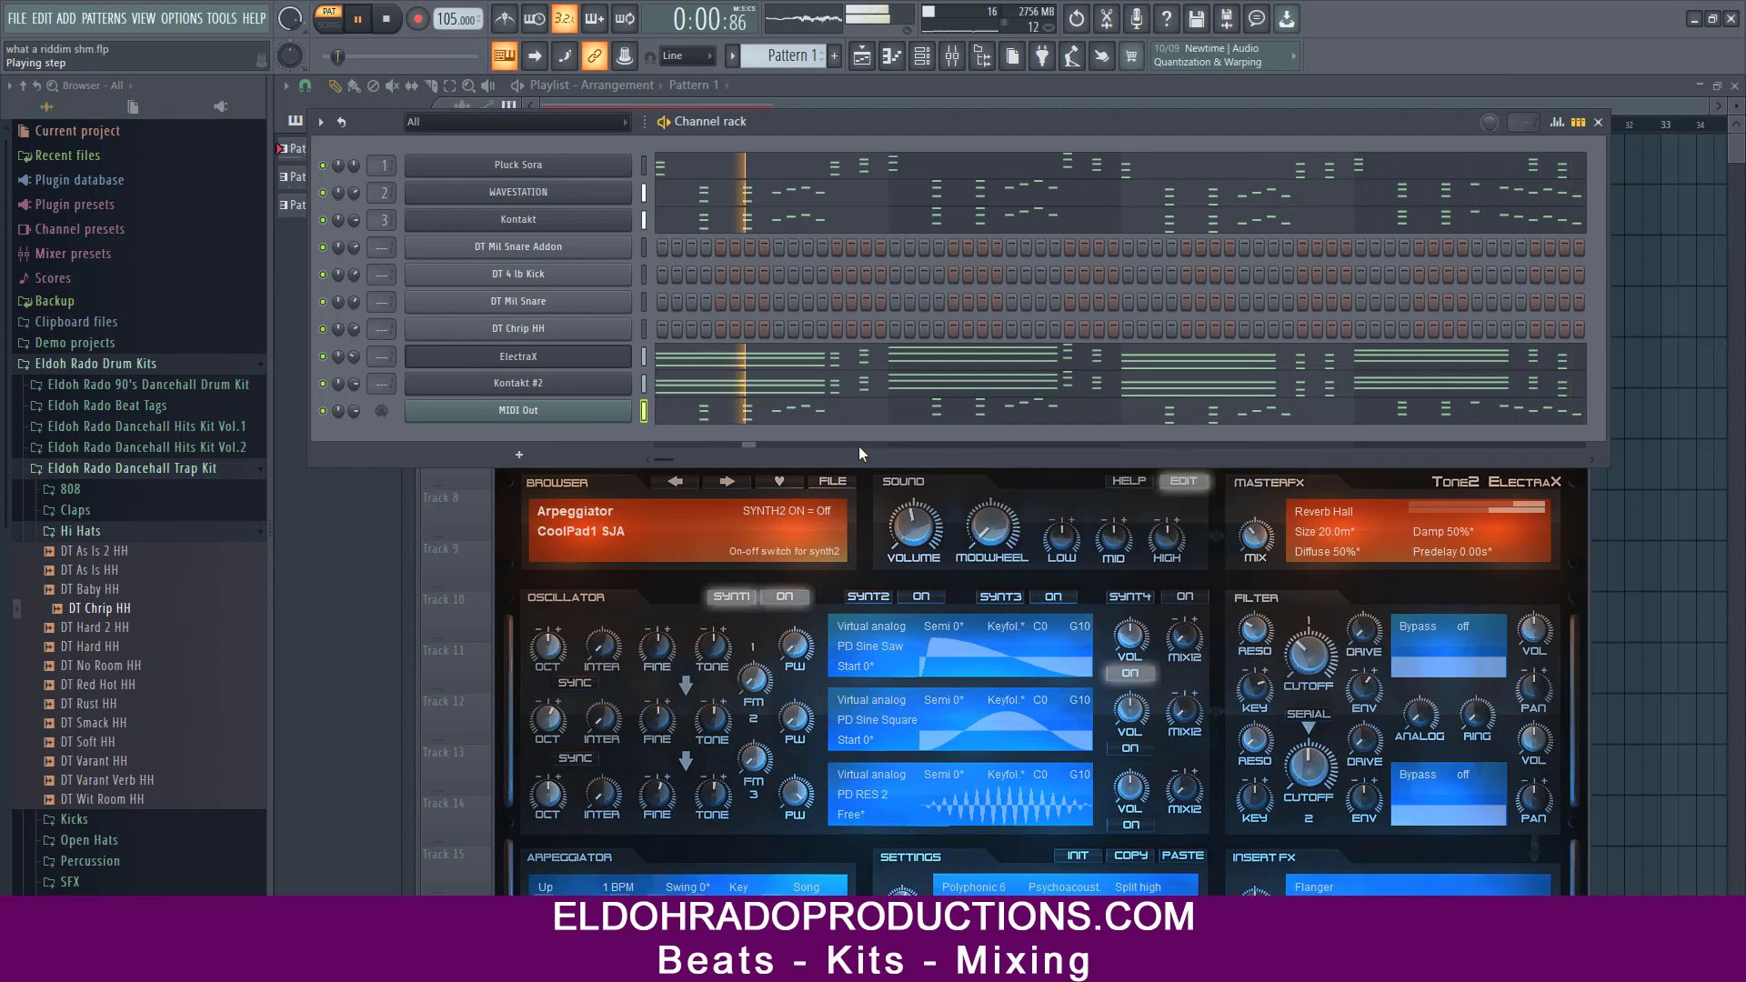
- Set the MIDI input port in the Kontakt #2 plugin settings and review its output connections
left_click(539, 390)
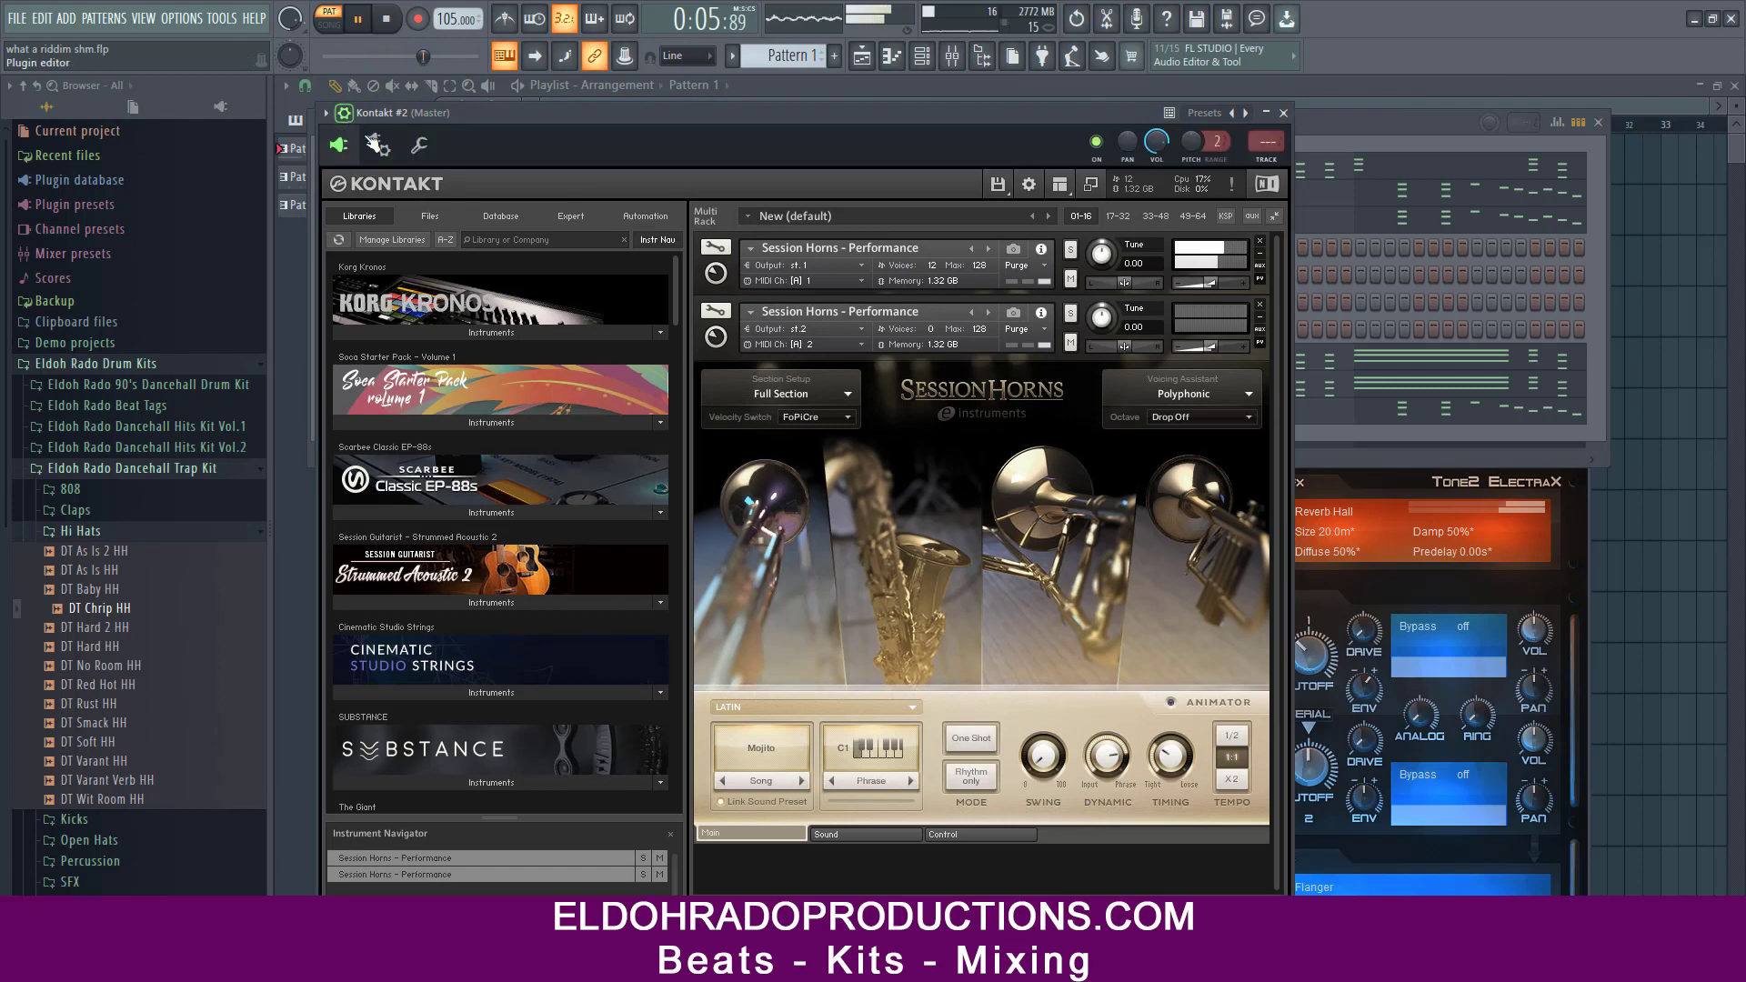
left_click(378, 143)
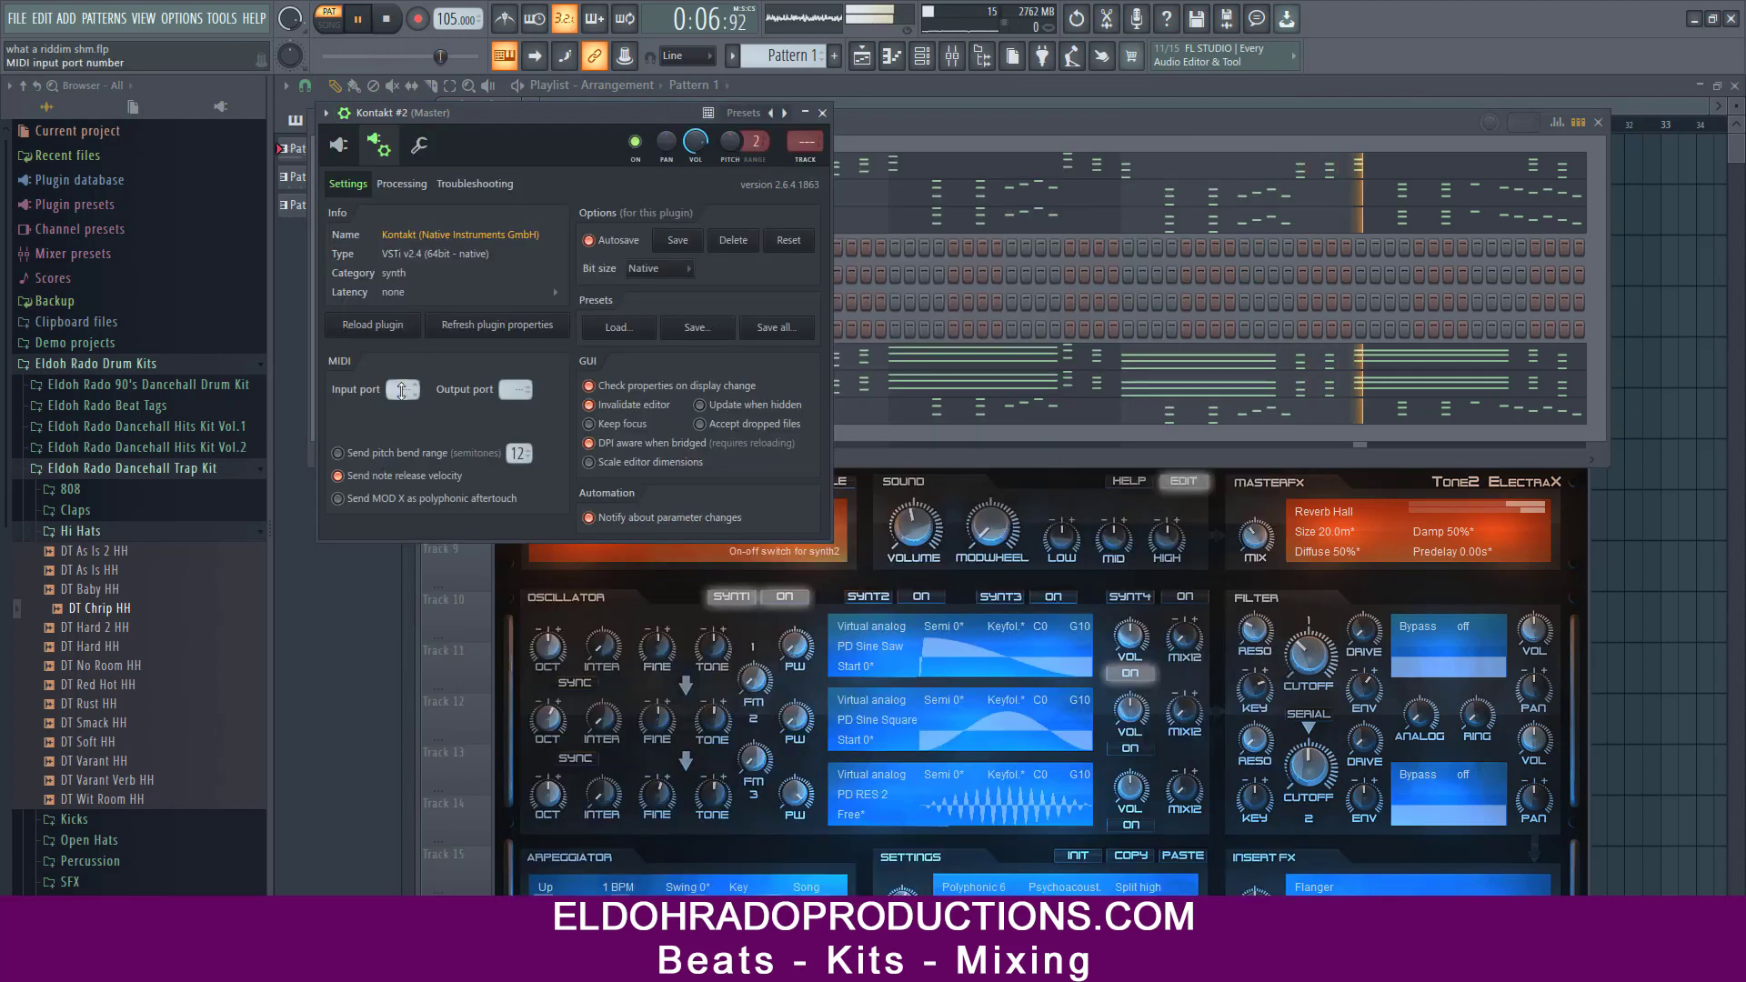
left_click(403, 183)
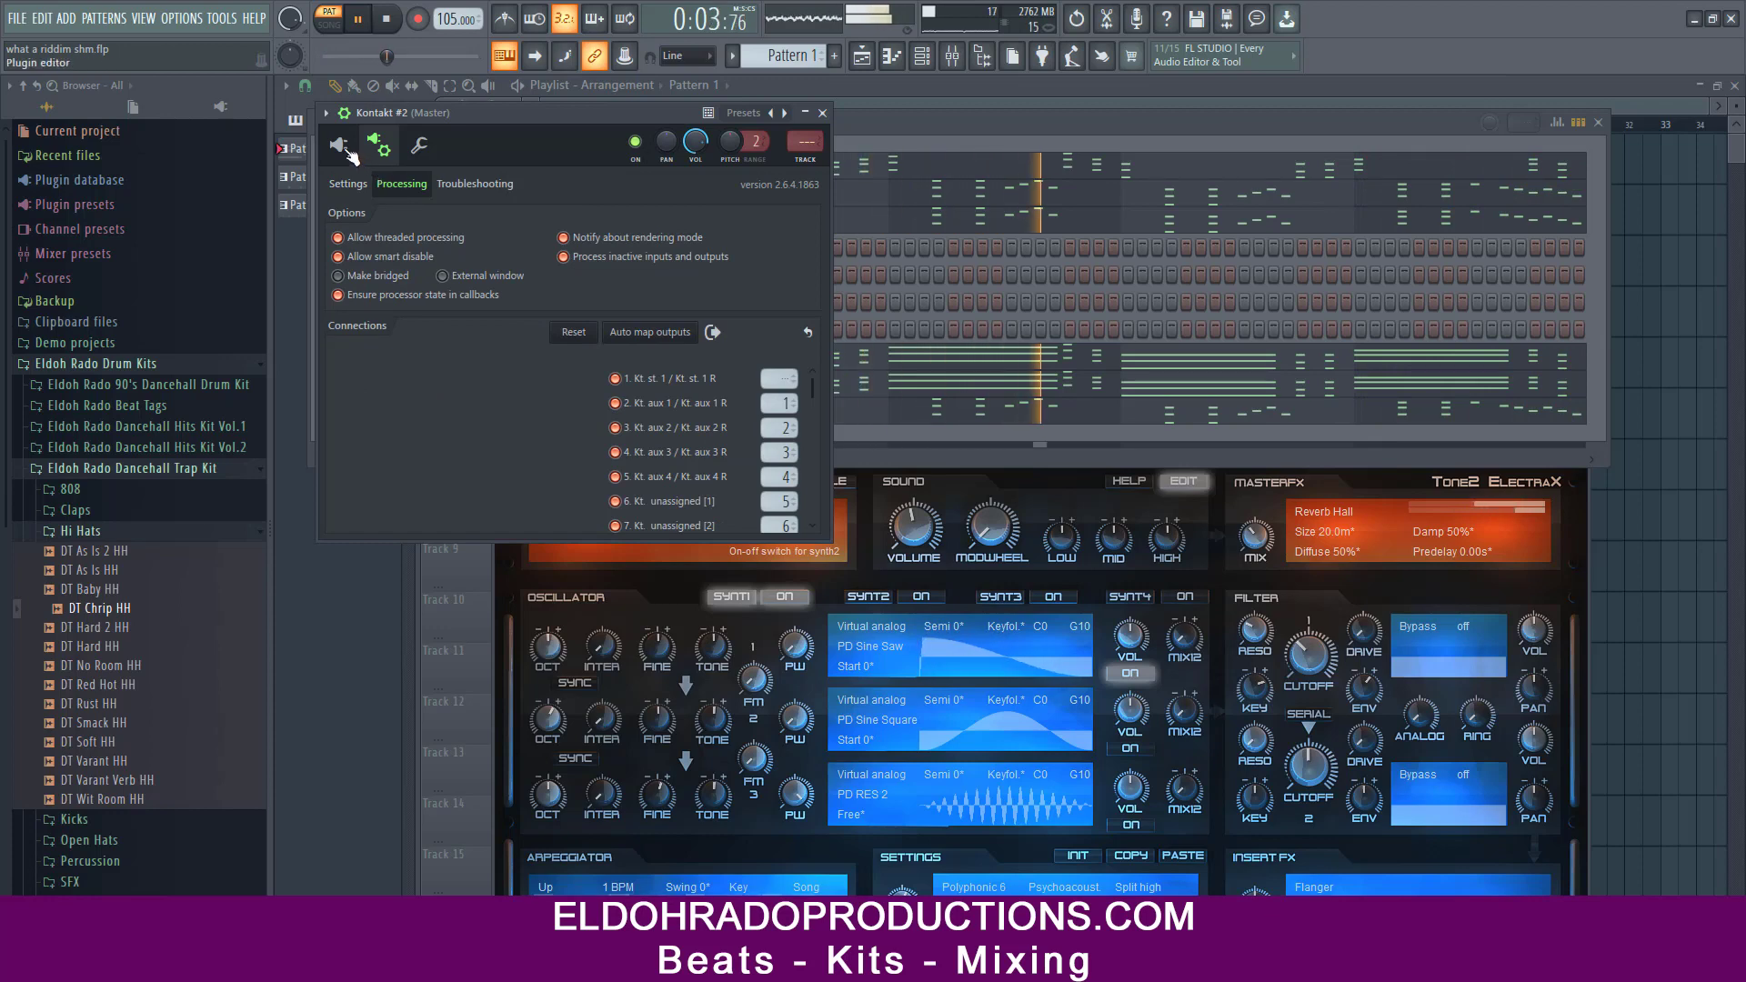
left_click(345, 115)
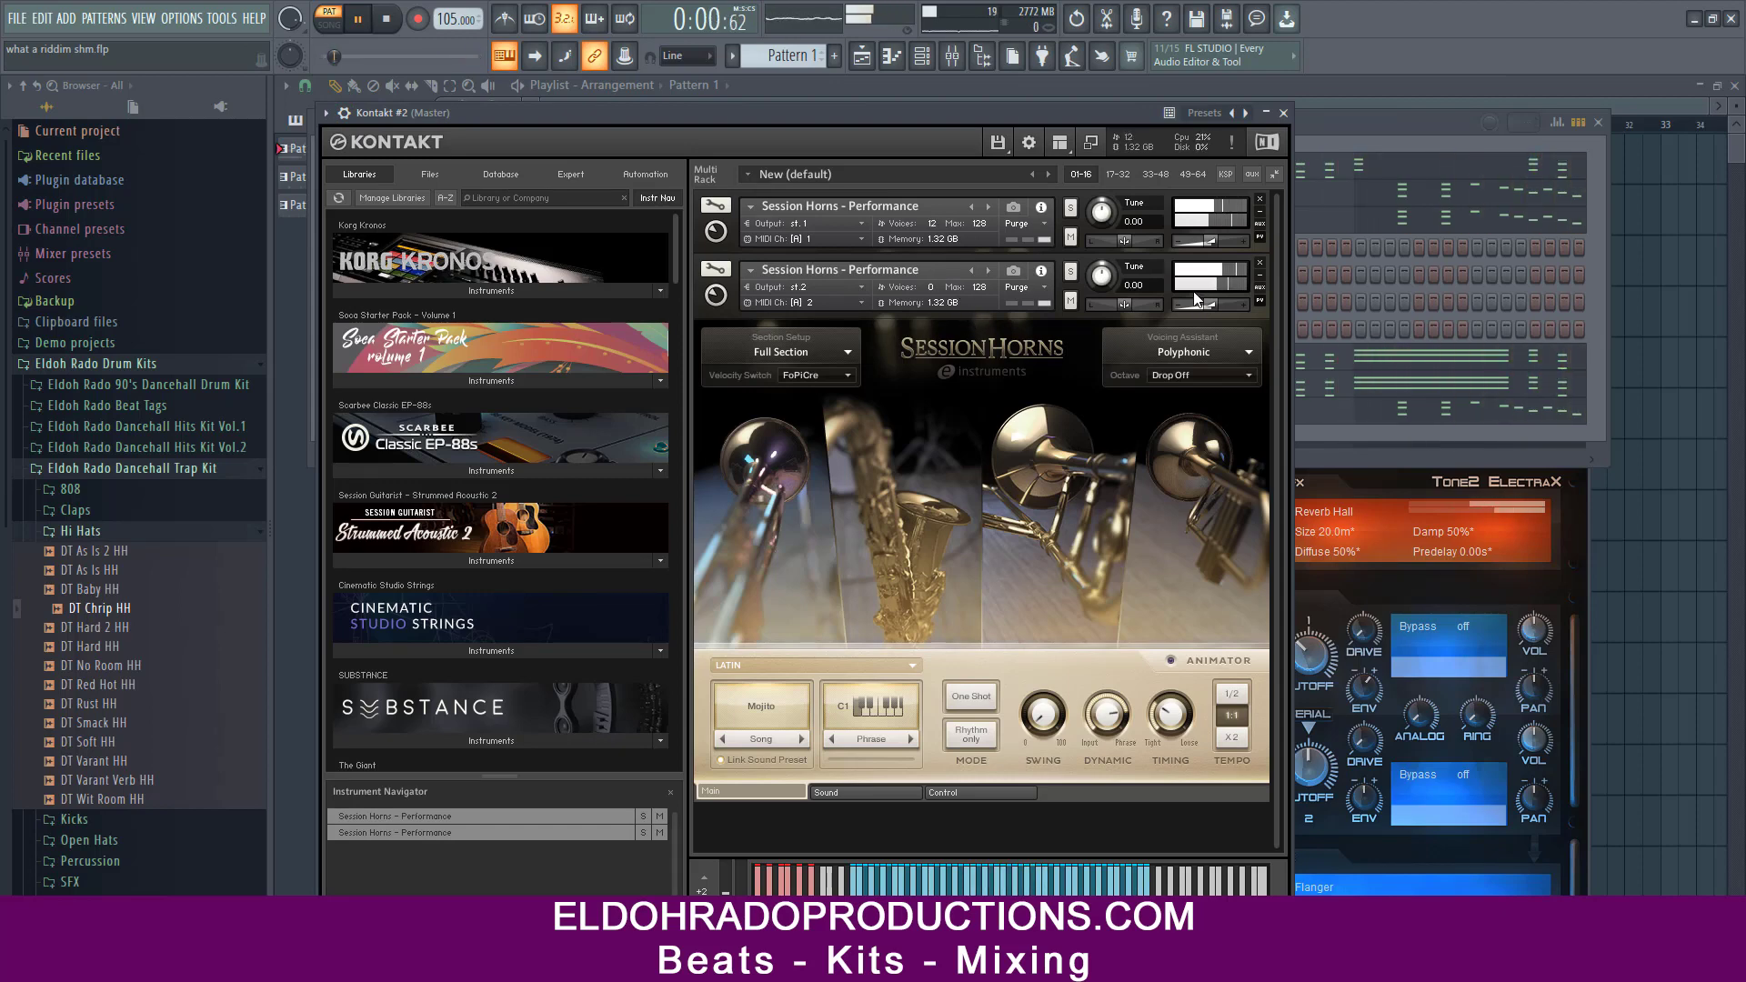
- Set the first Session Horns instrument's volume to about -10.6 dB and reset the Kontakt #2 channel volume
left_click(344, 113)
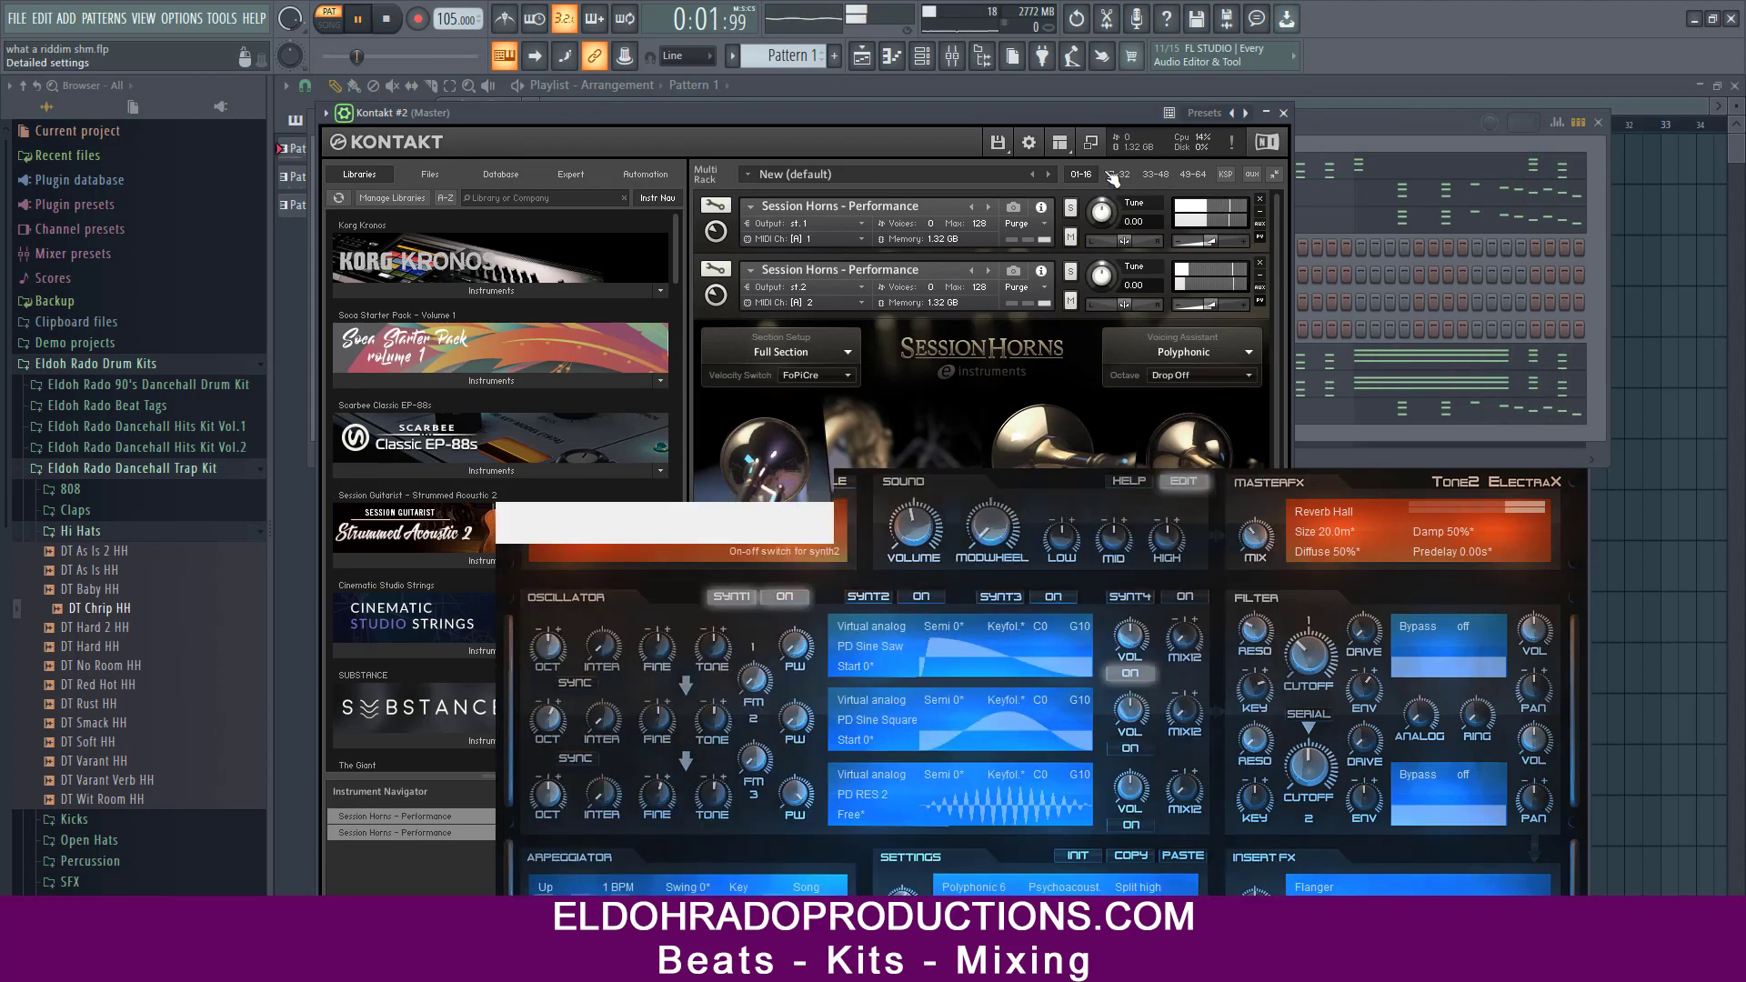
left_click(341, 148)
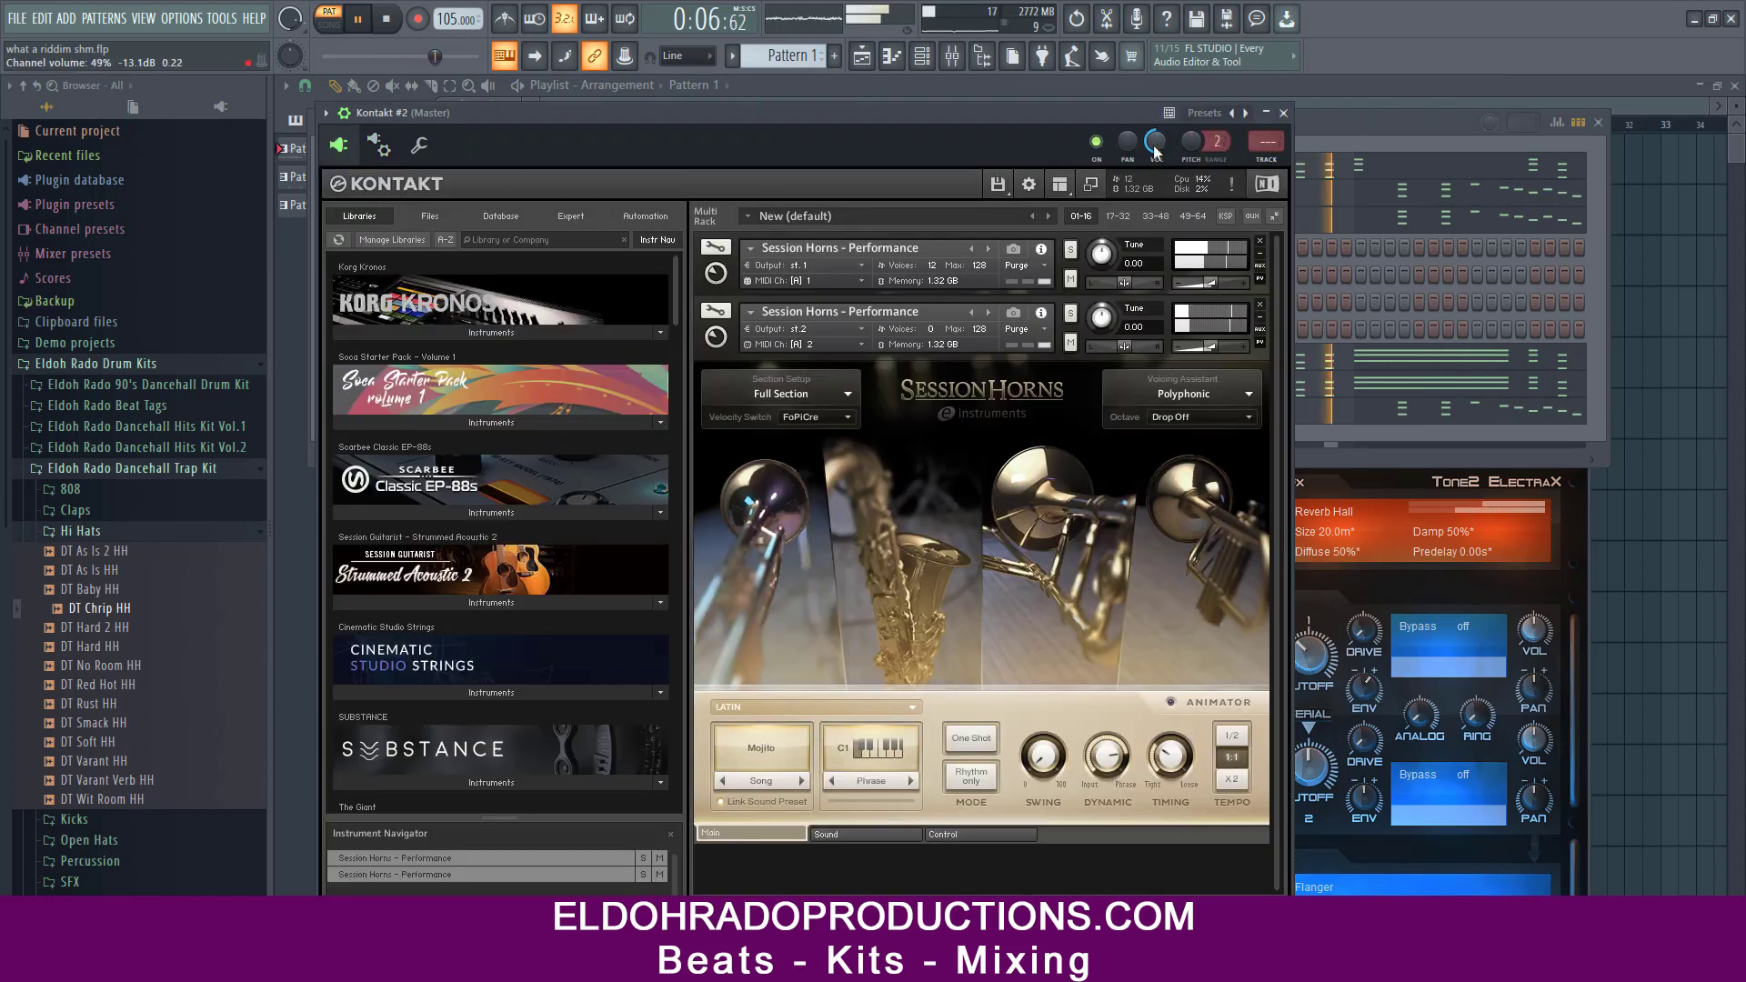
left_click(1095, 142)
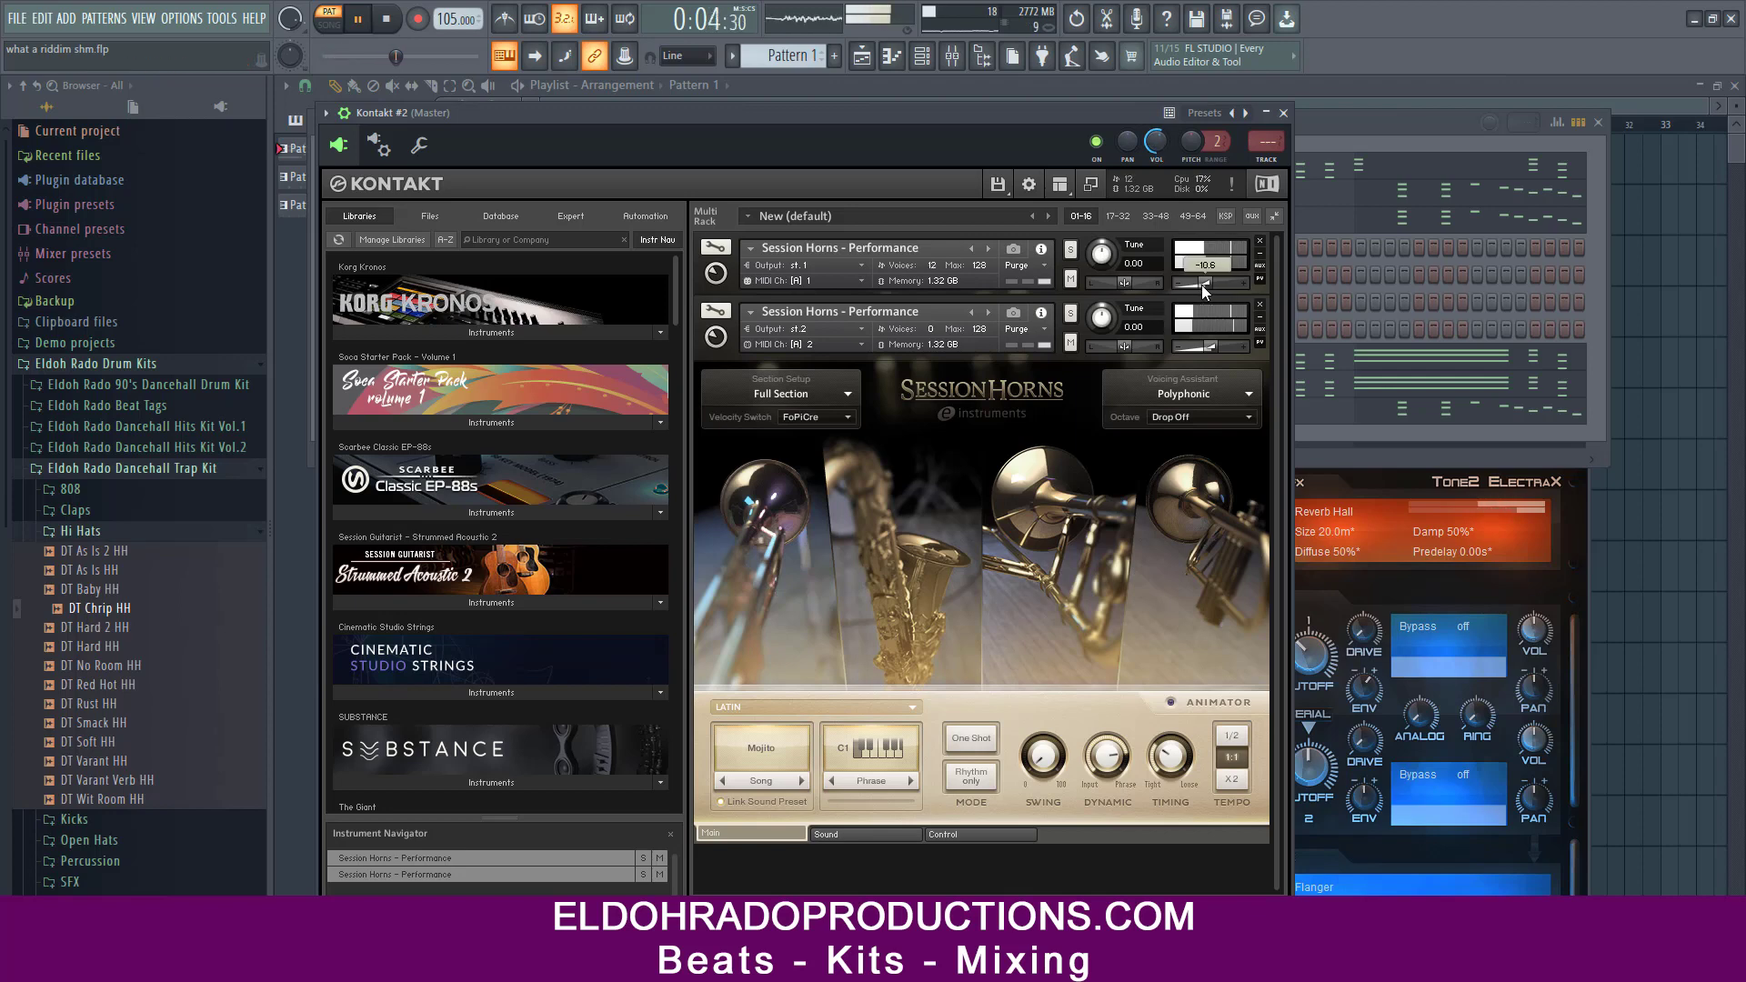
right_click(1162, 157)
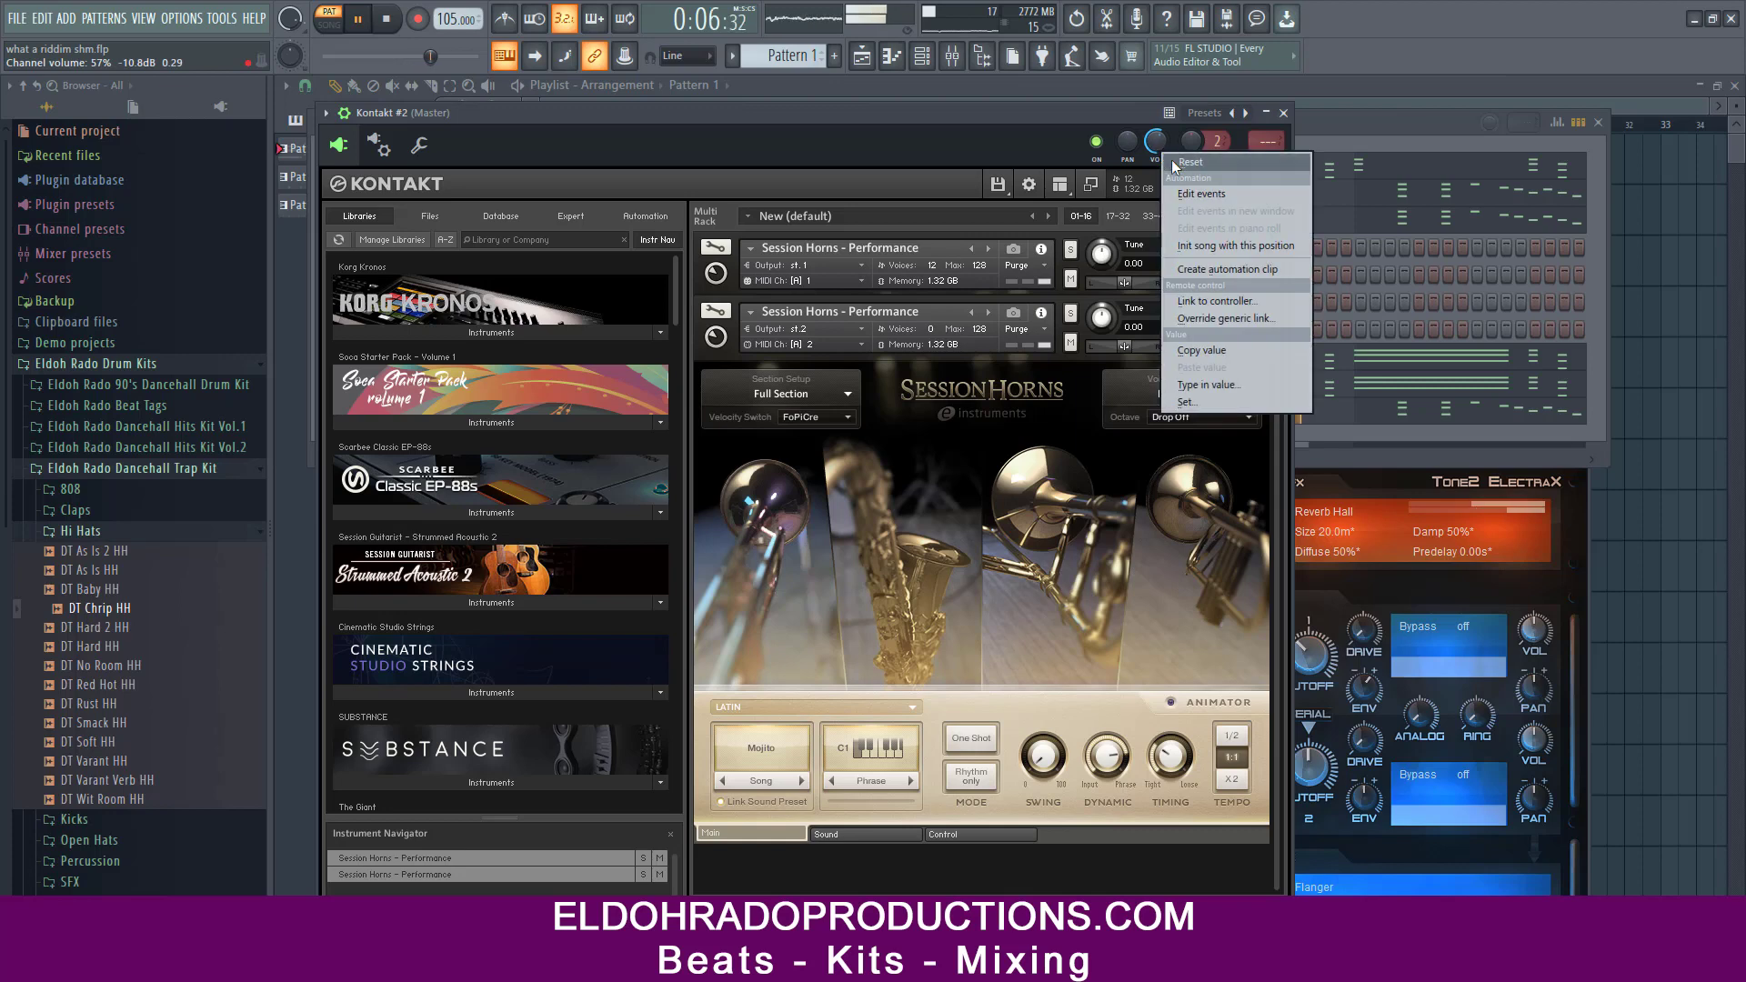
left_click(1194, 242)
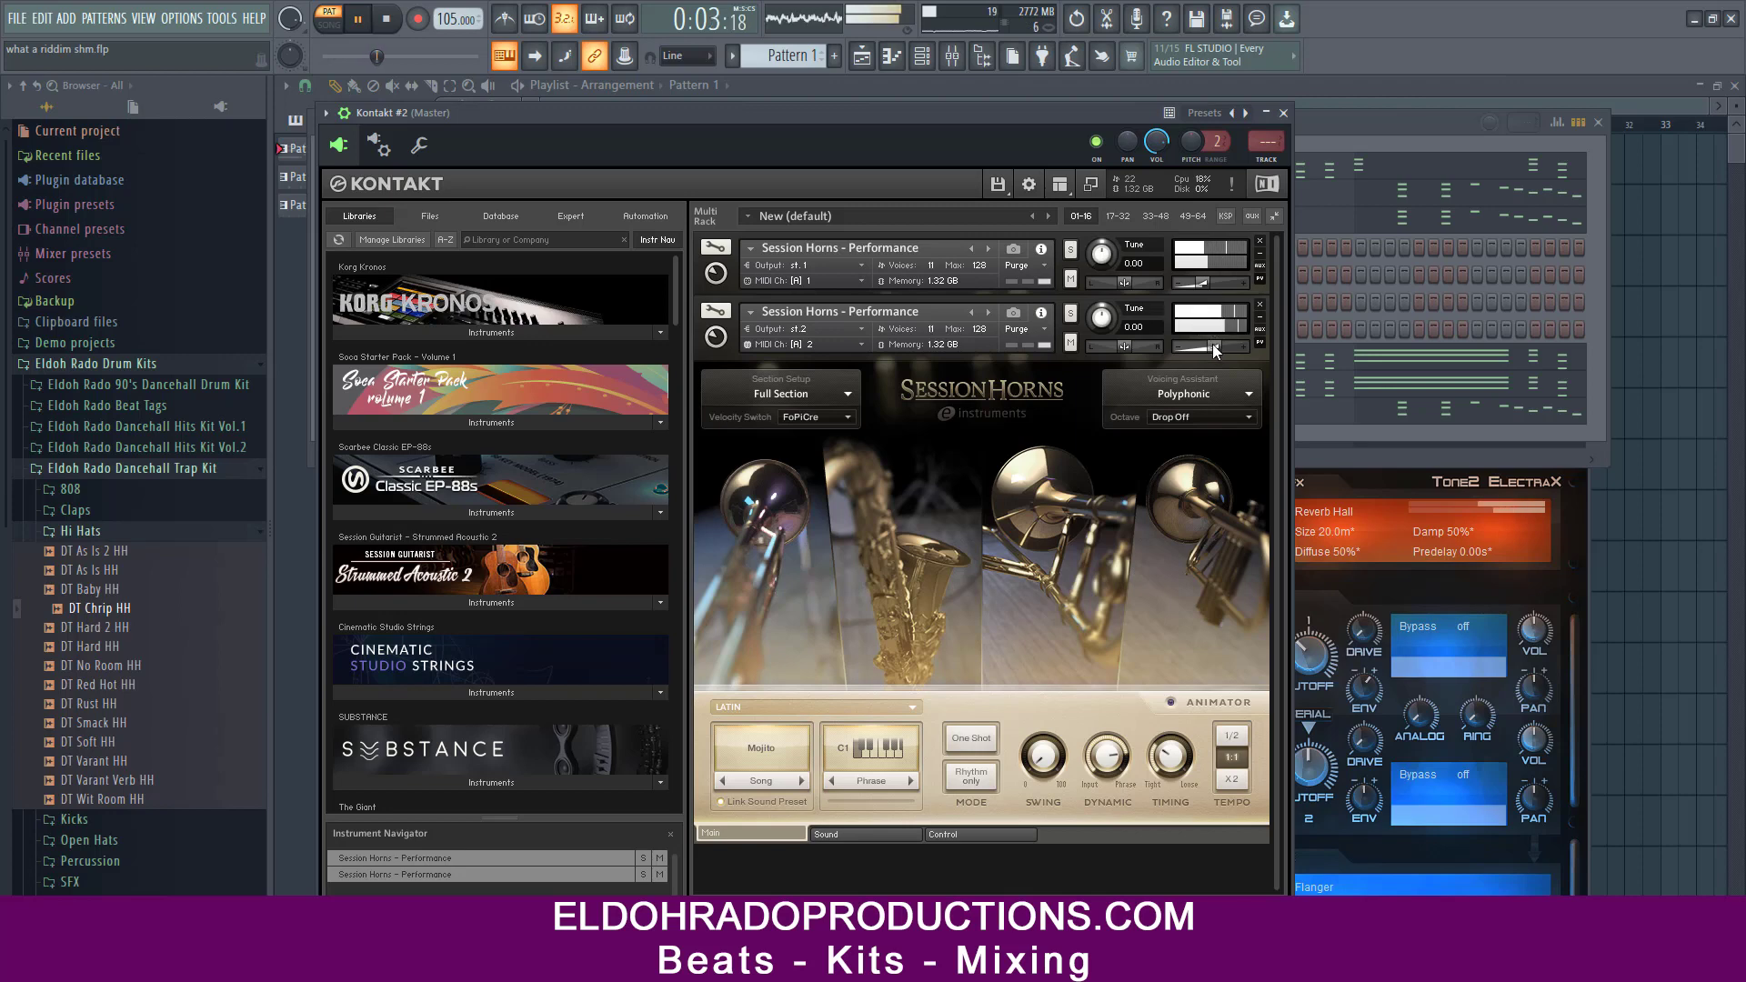
- Review the MIDI Out channel's channel and port settings, and close the MIDI Out, channel rack and ElectraX windows
left_click_drag(510, 135, 837, 178)
left_click(515, 411)
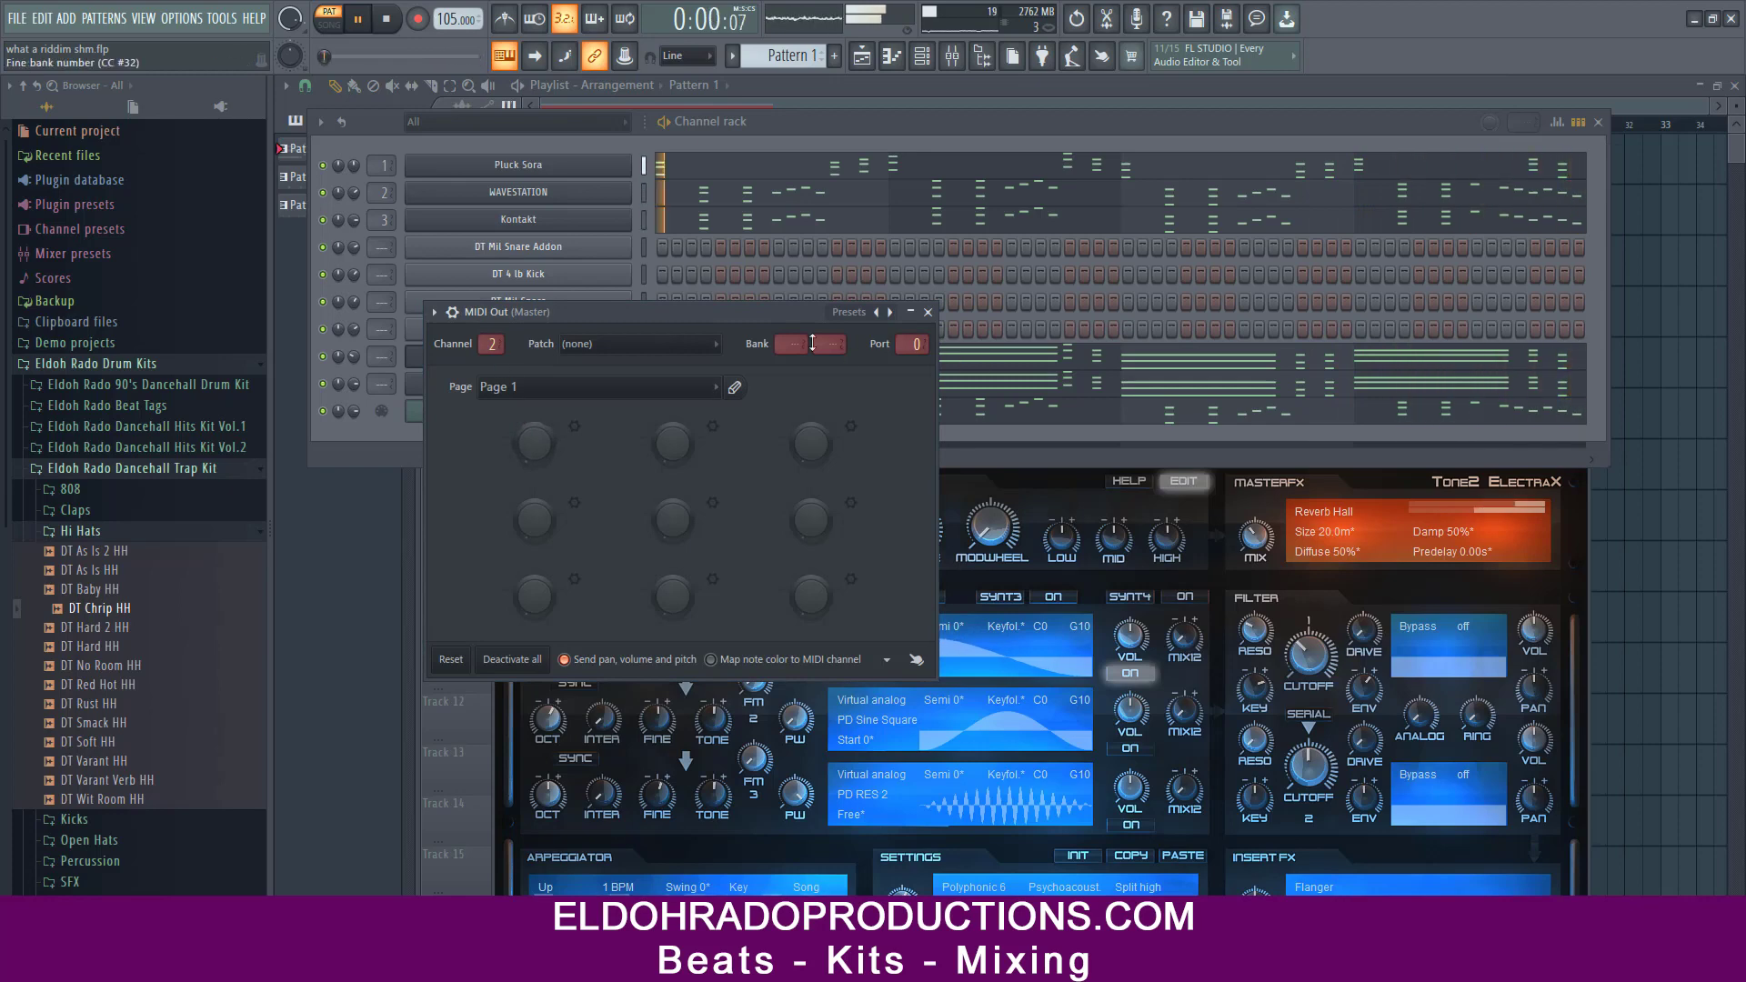
left_click_drag(640, 315, 676, 429)
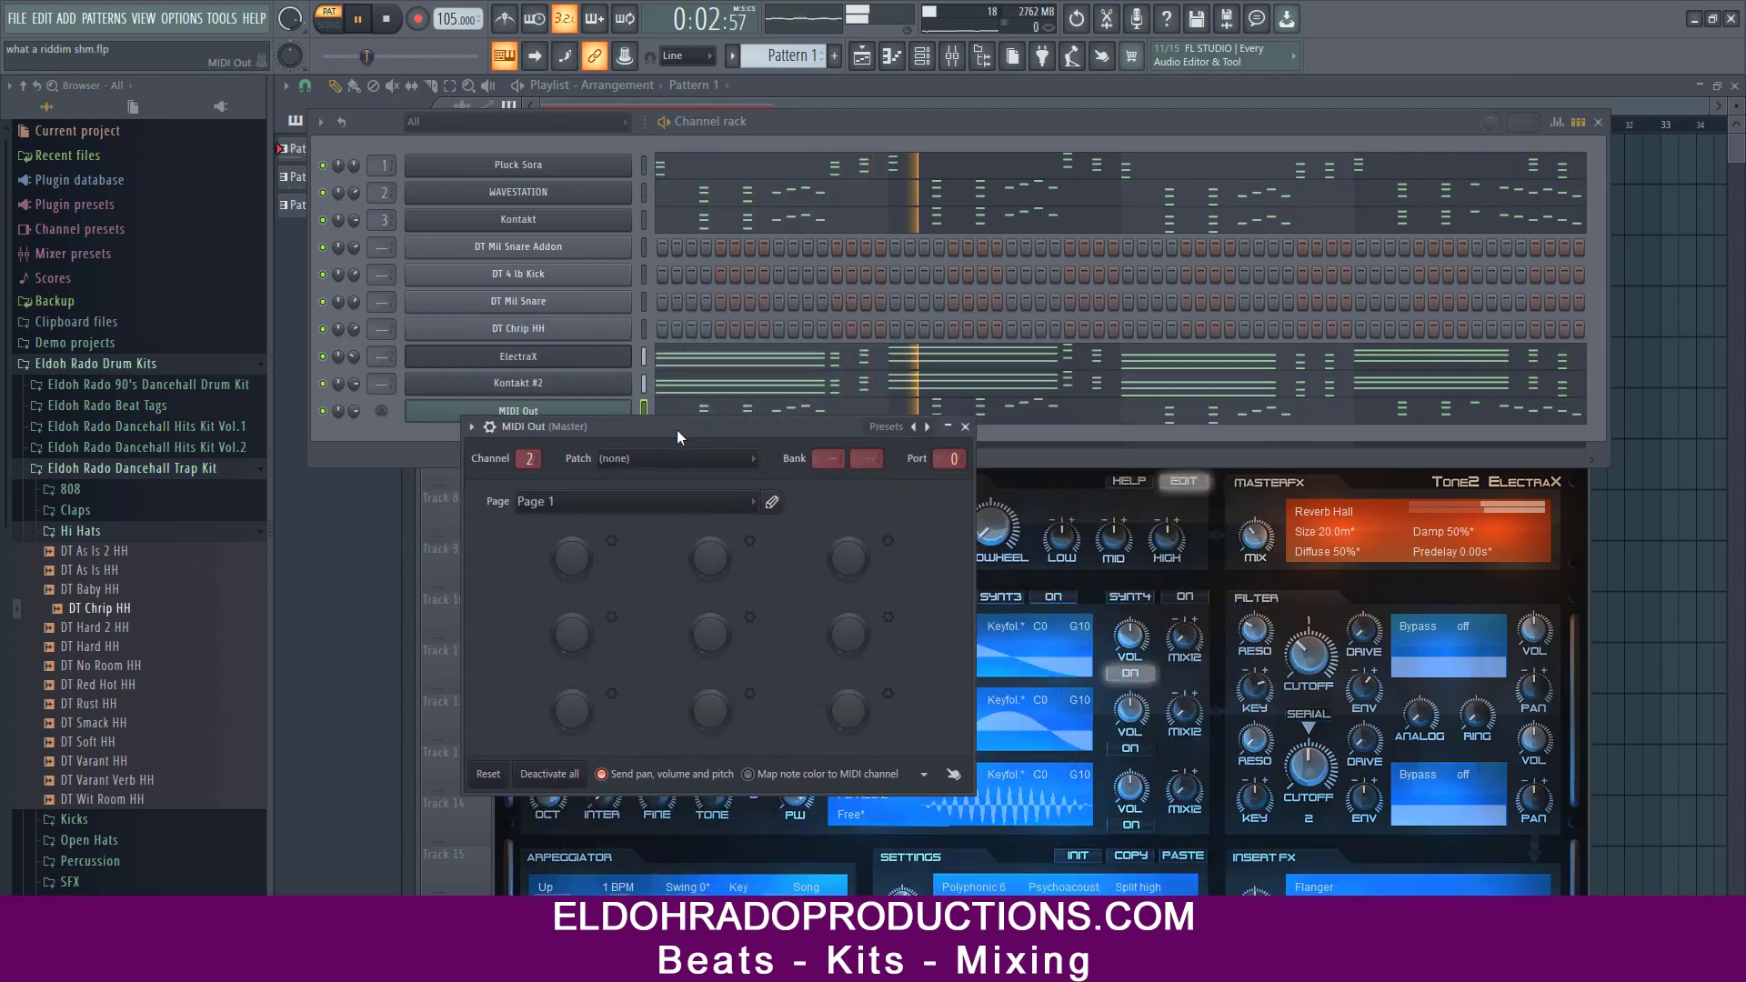
left_click(323, 411)
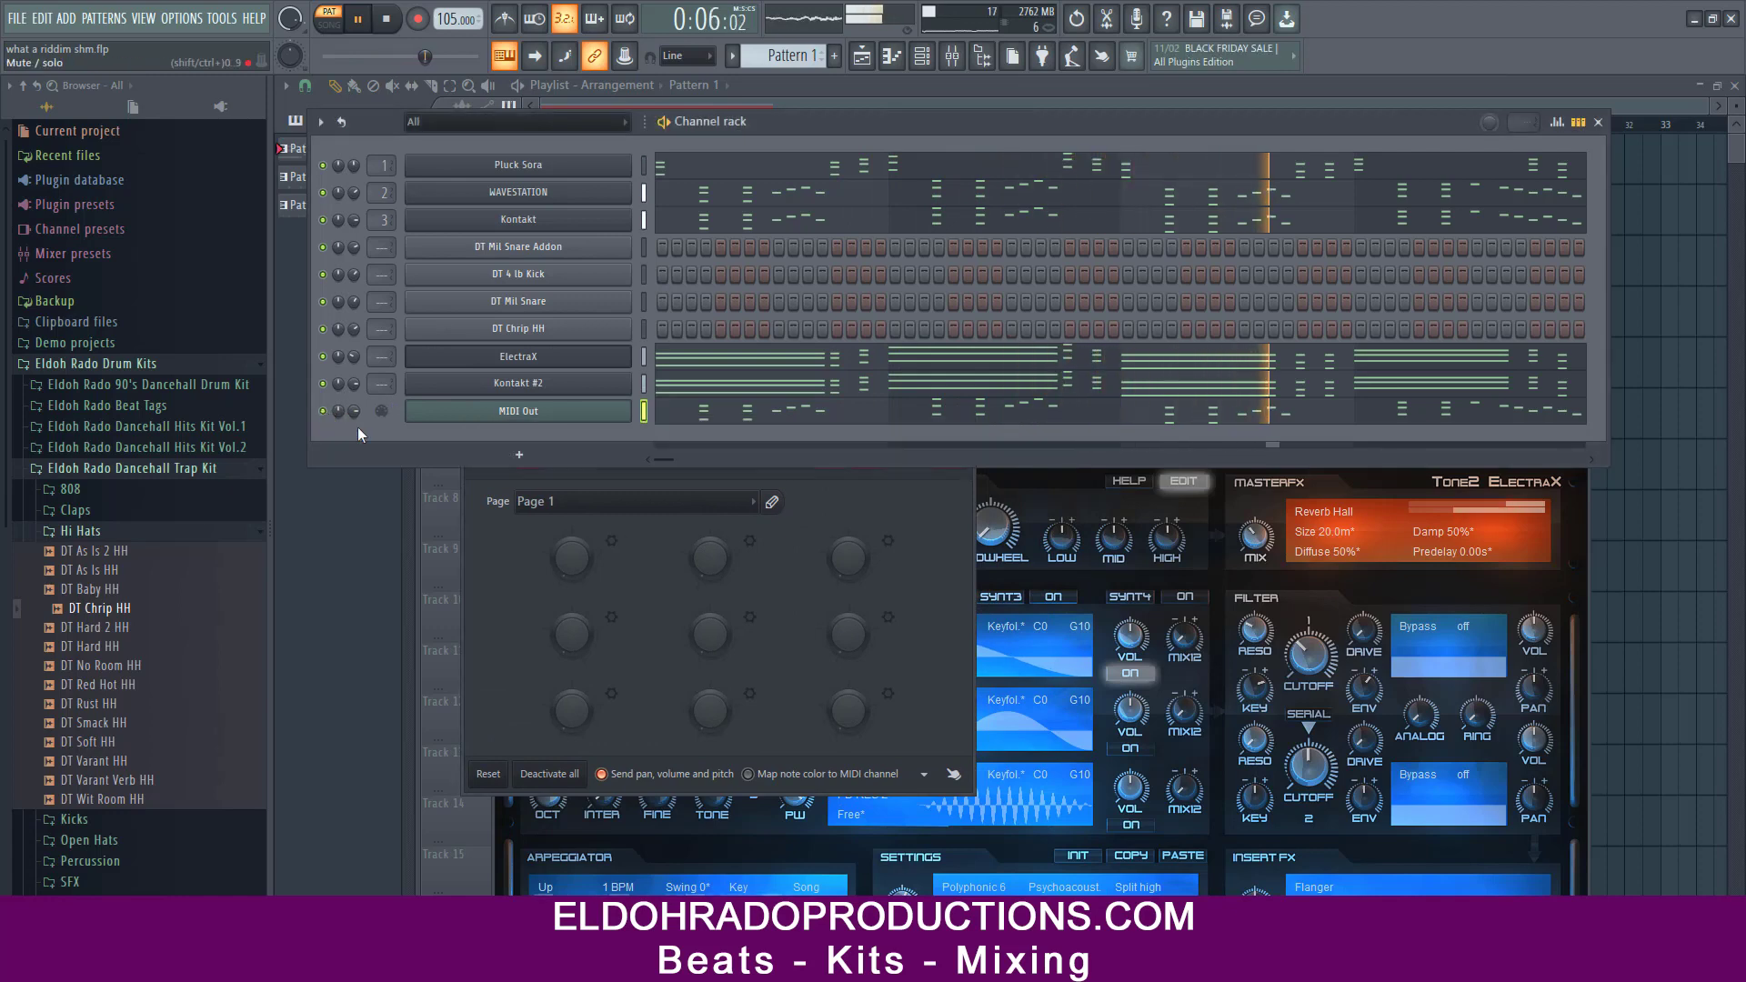
left_click(947, 483)
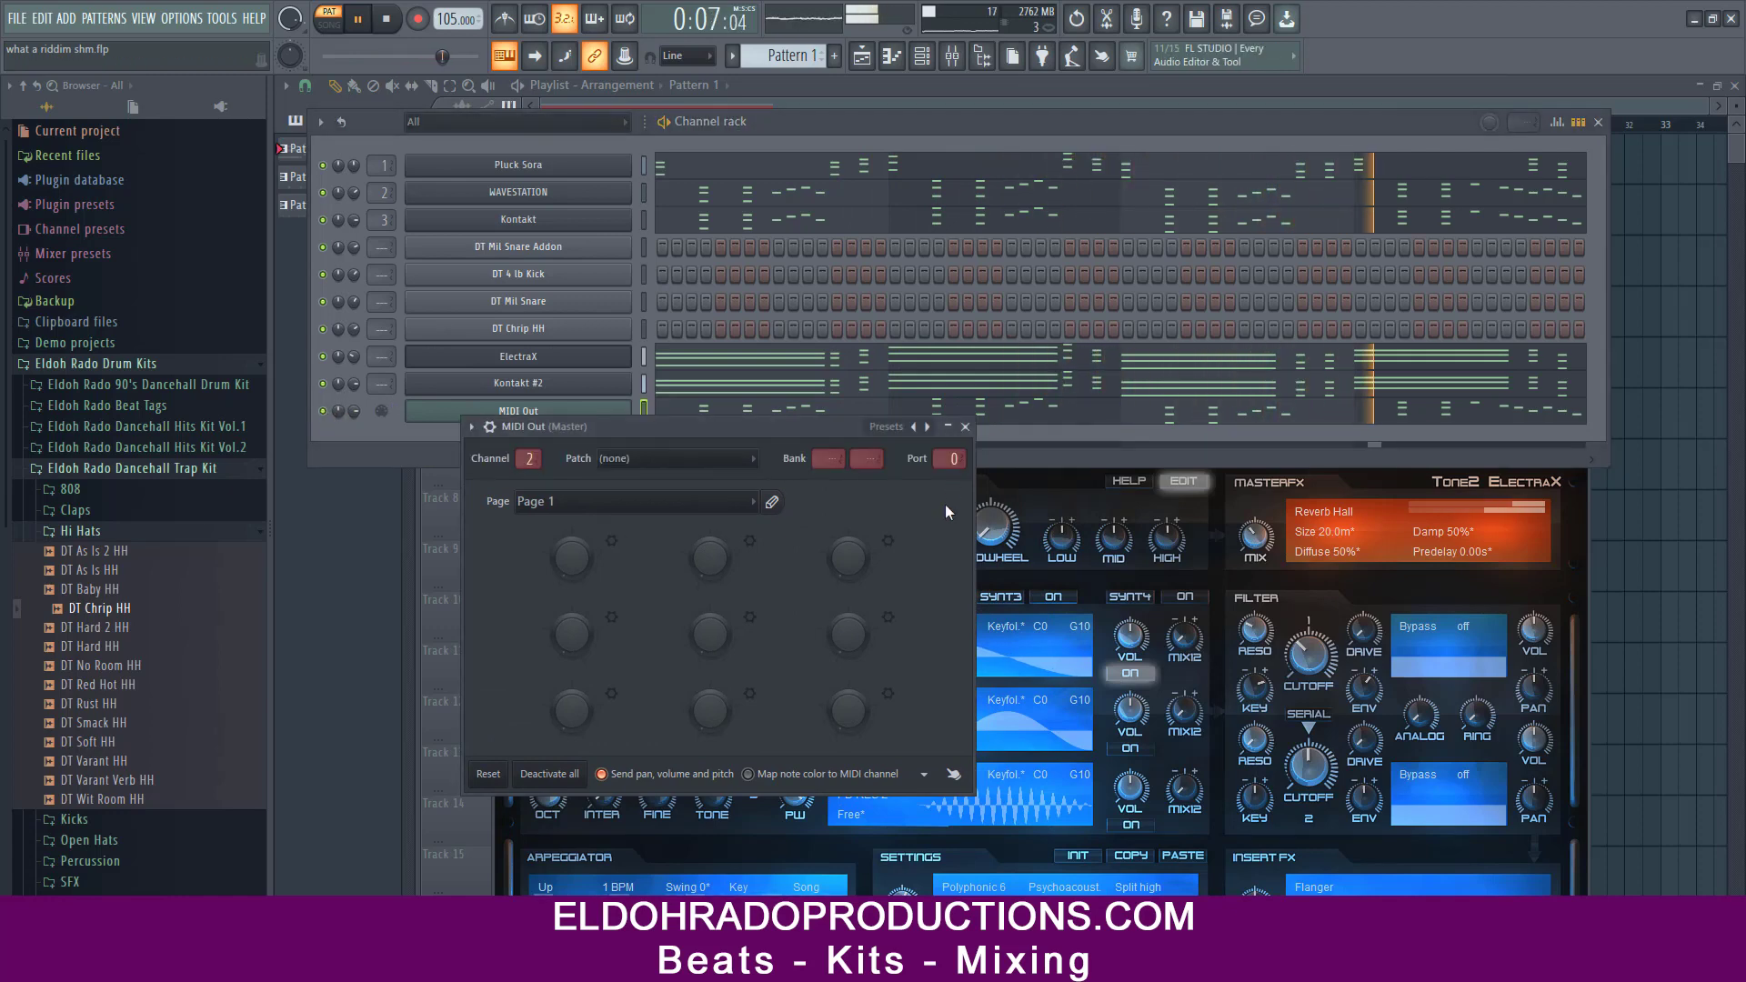
left_click(964, 426)
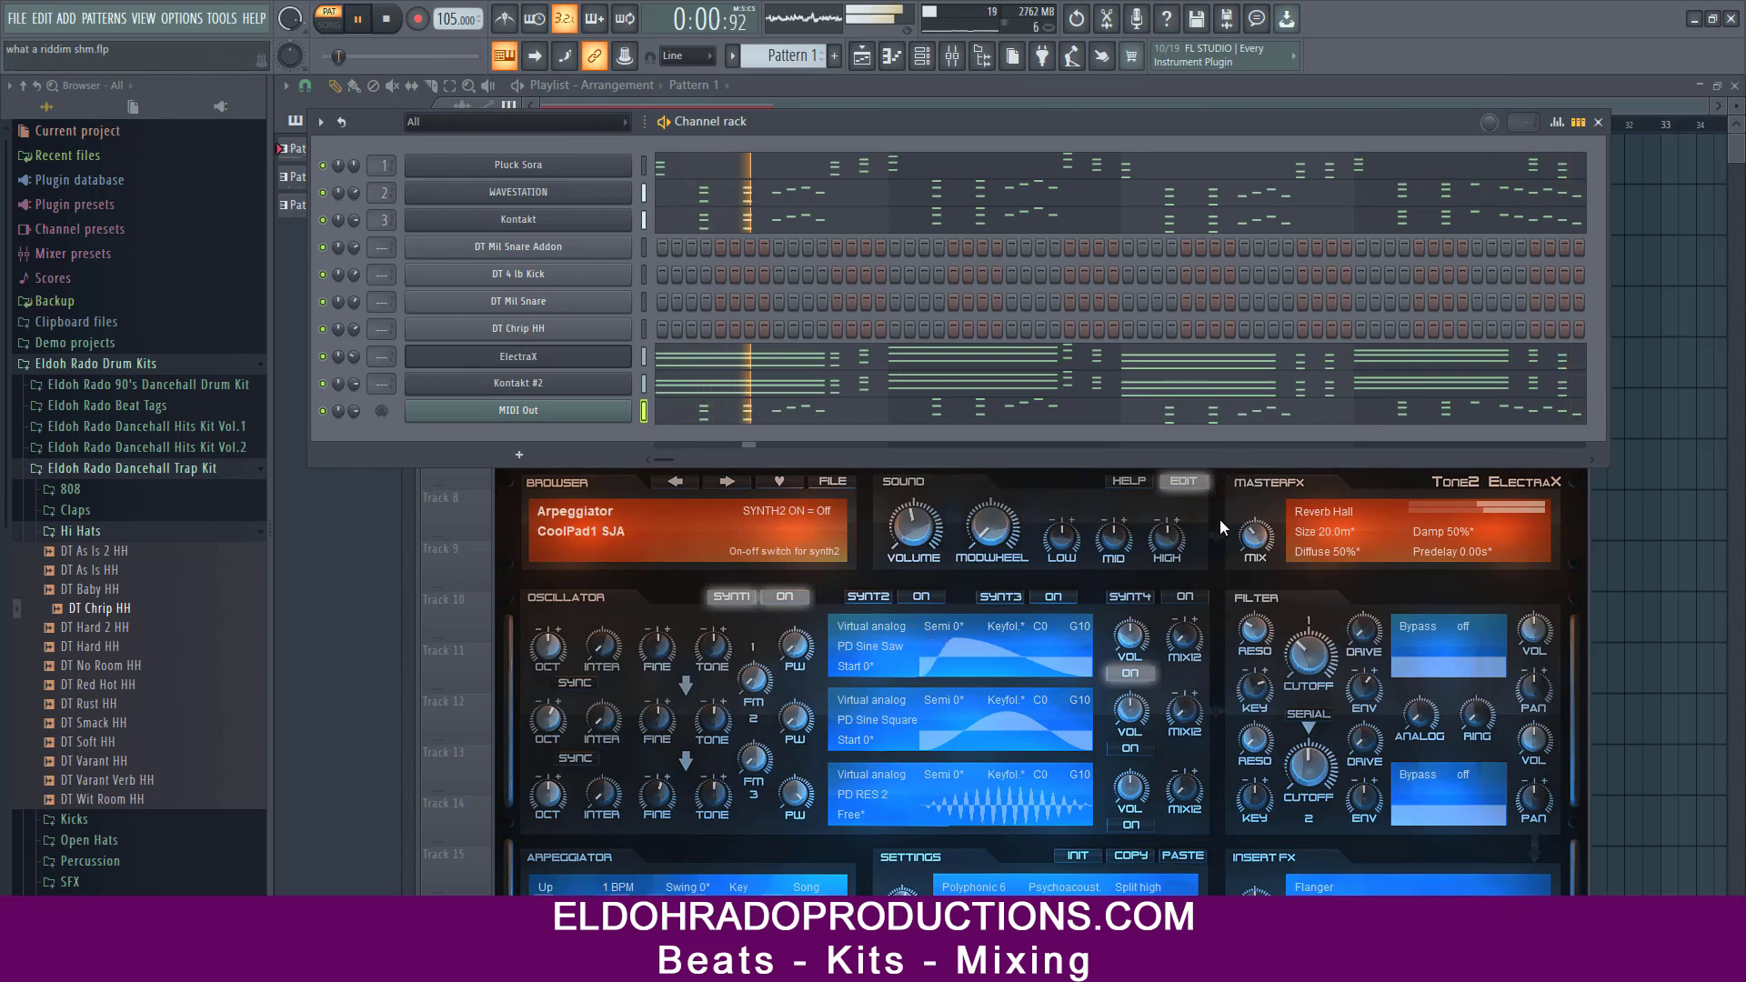
left_click(1598, 122)
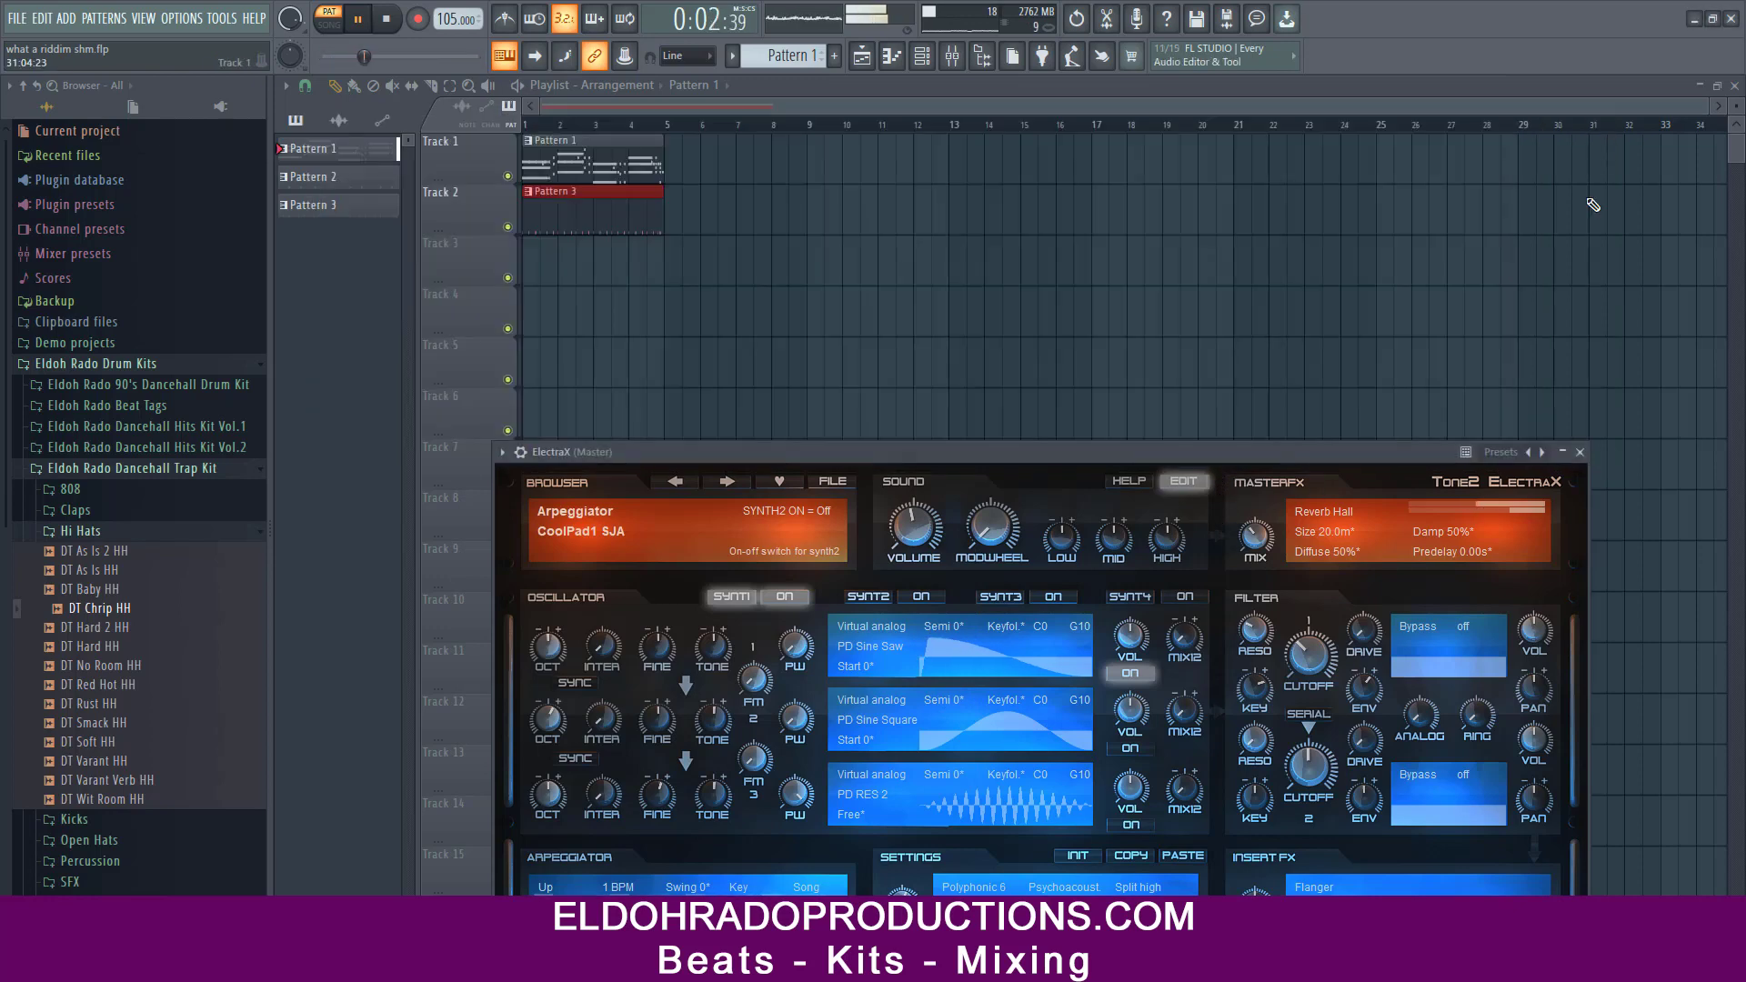
left_click(1579, 453)
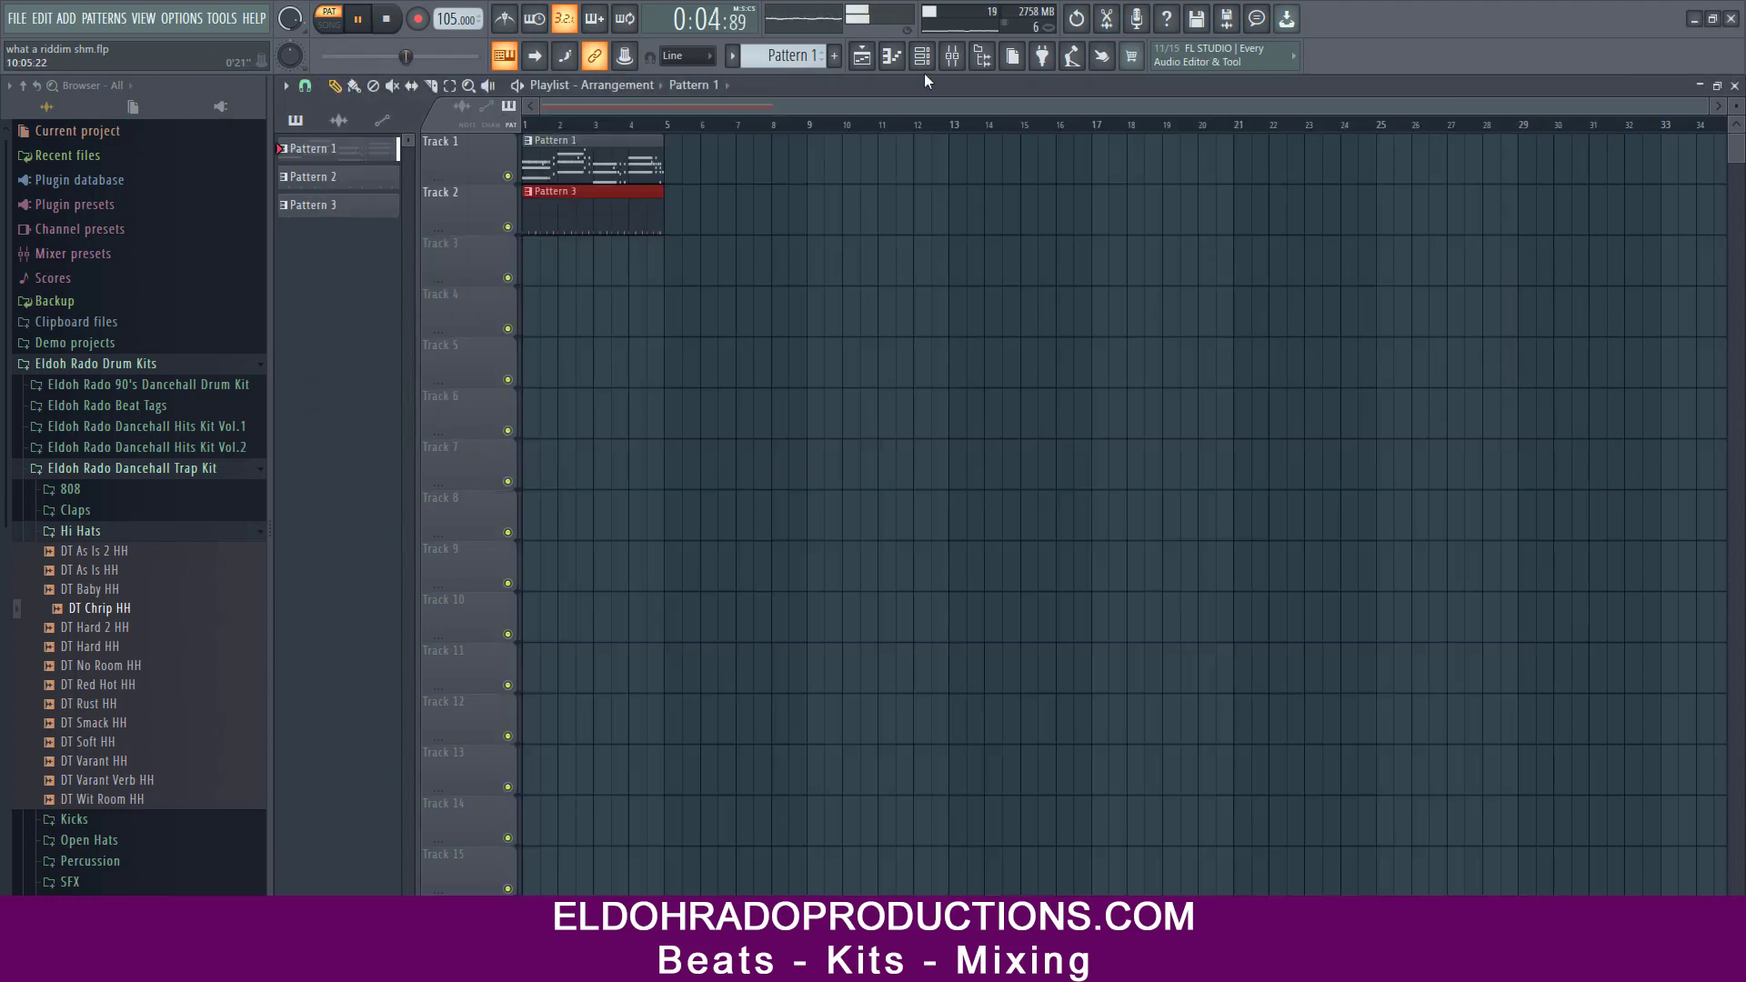
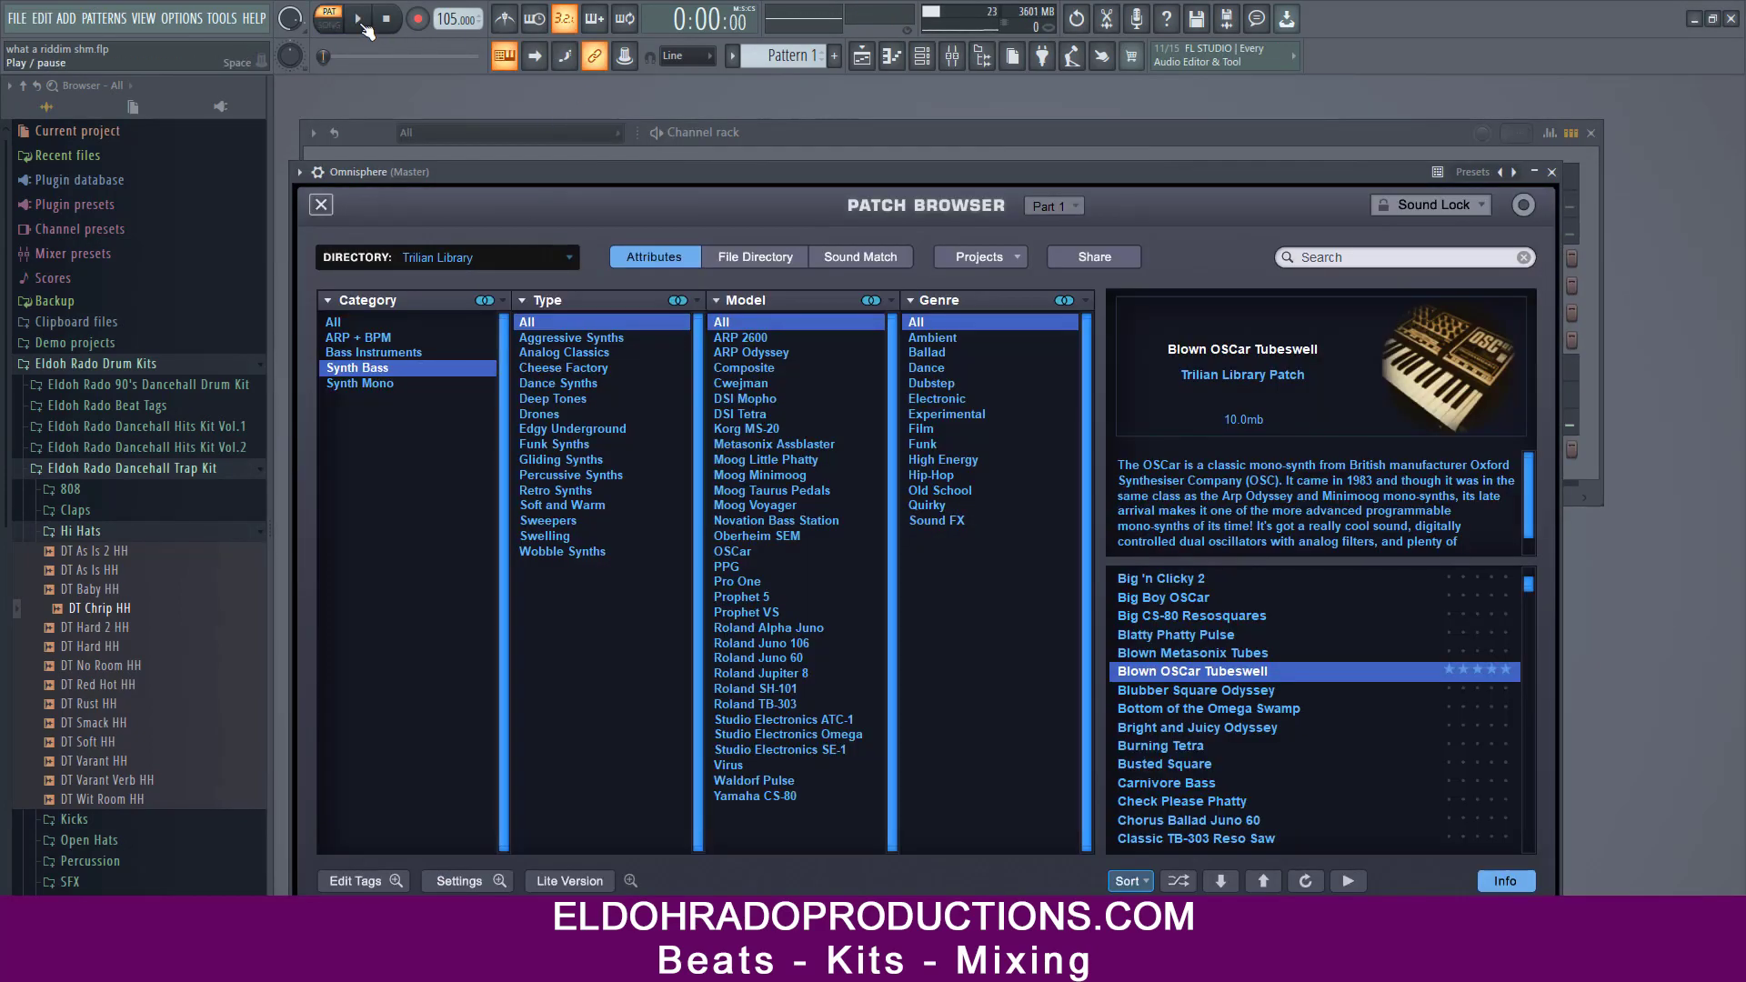
- Draw an Omnisphere bass line of long notes D5, F5, C5 and F5 at the starts of bars 1 to 4 and play it back
left_click(871, 136)
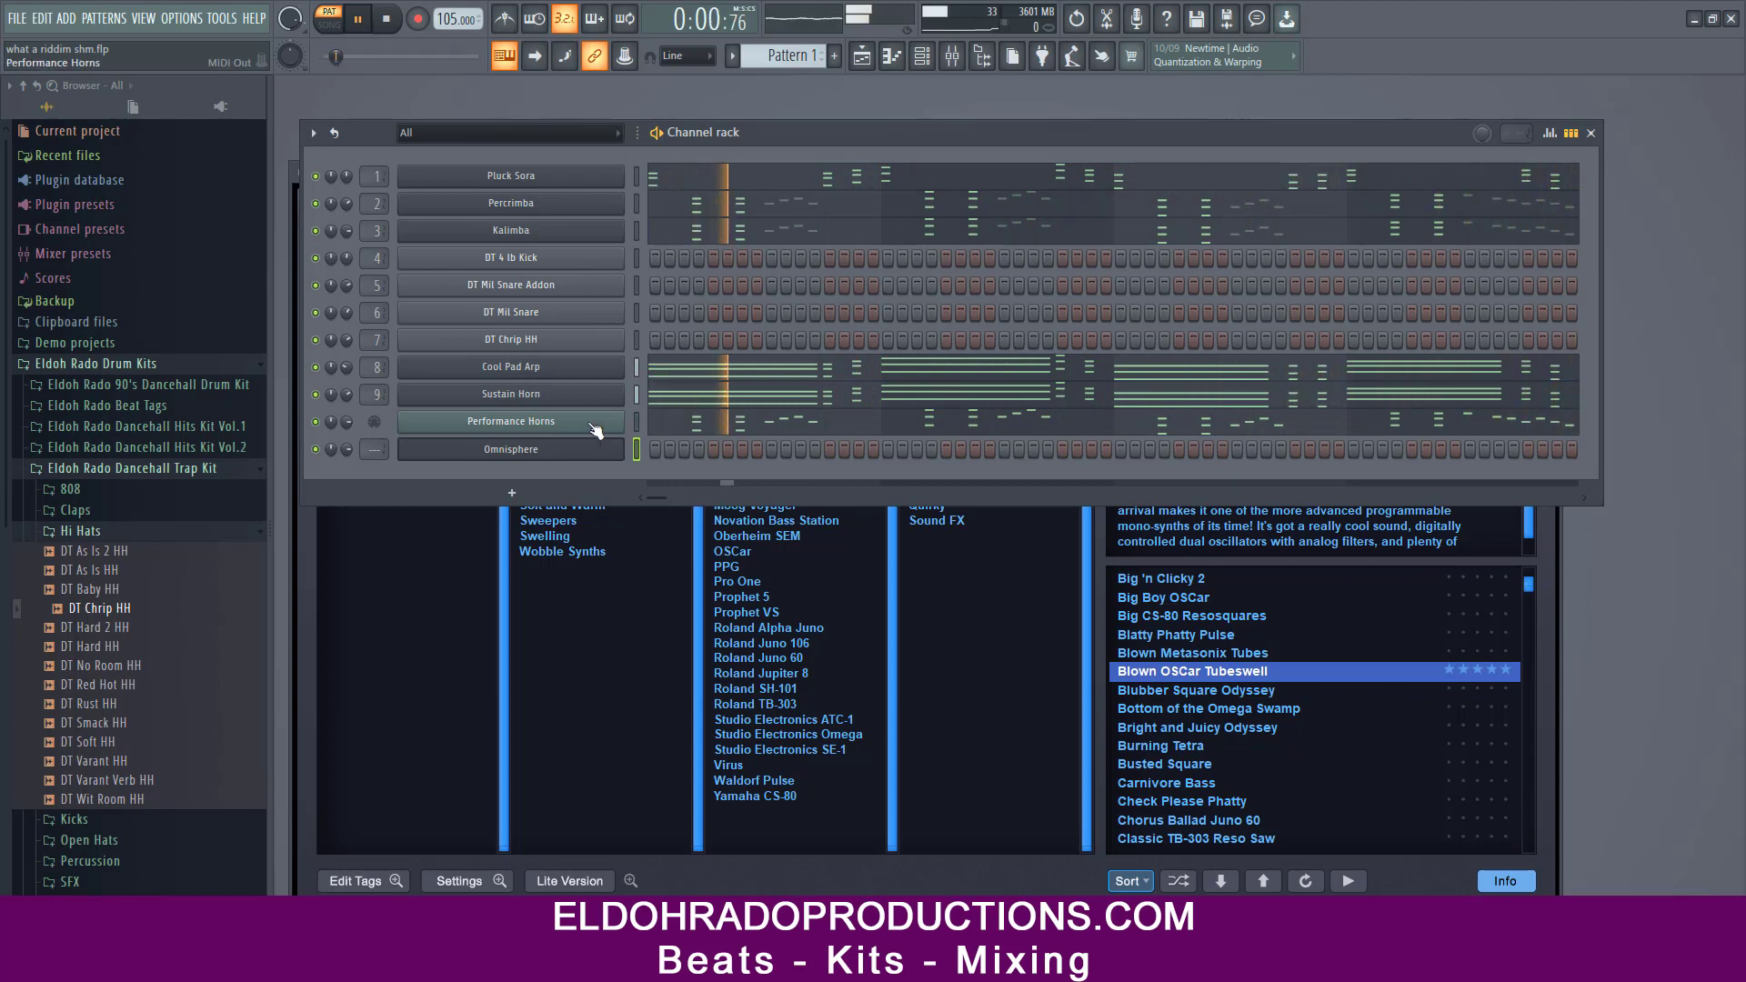
right_click(622, 443)
left_click(644, 447)
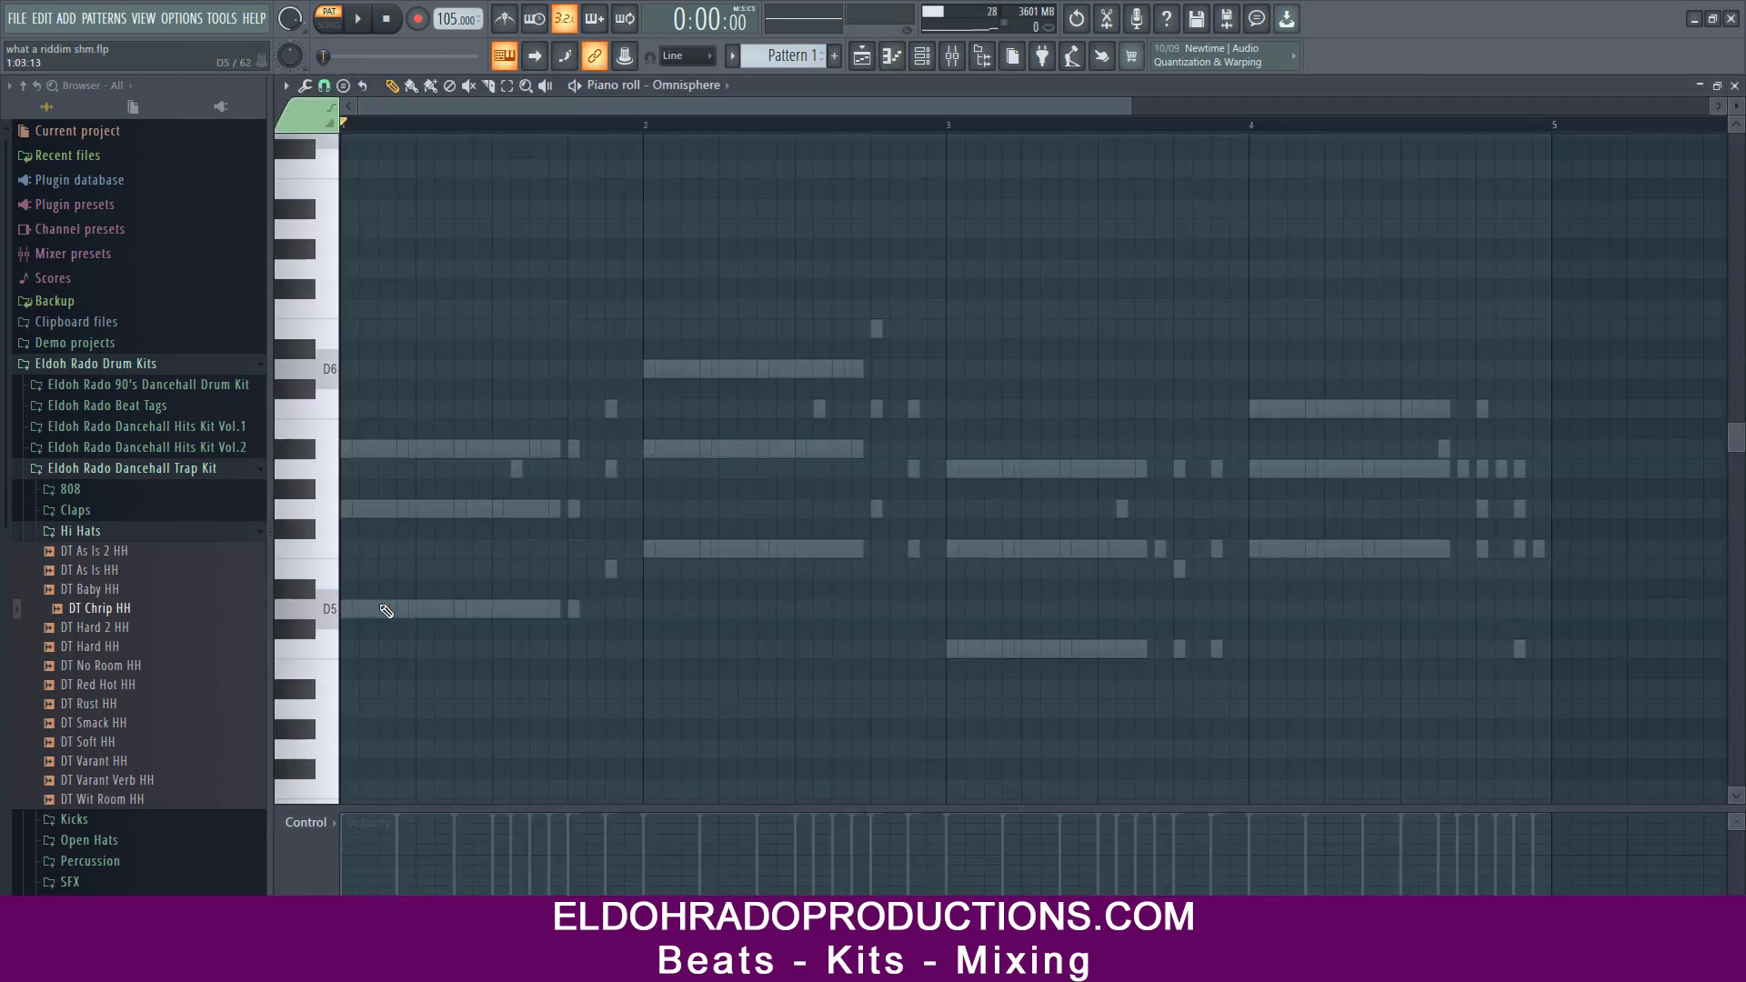
left_click(347, 609)
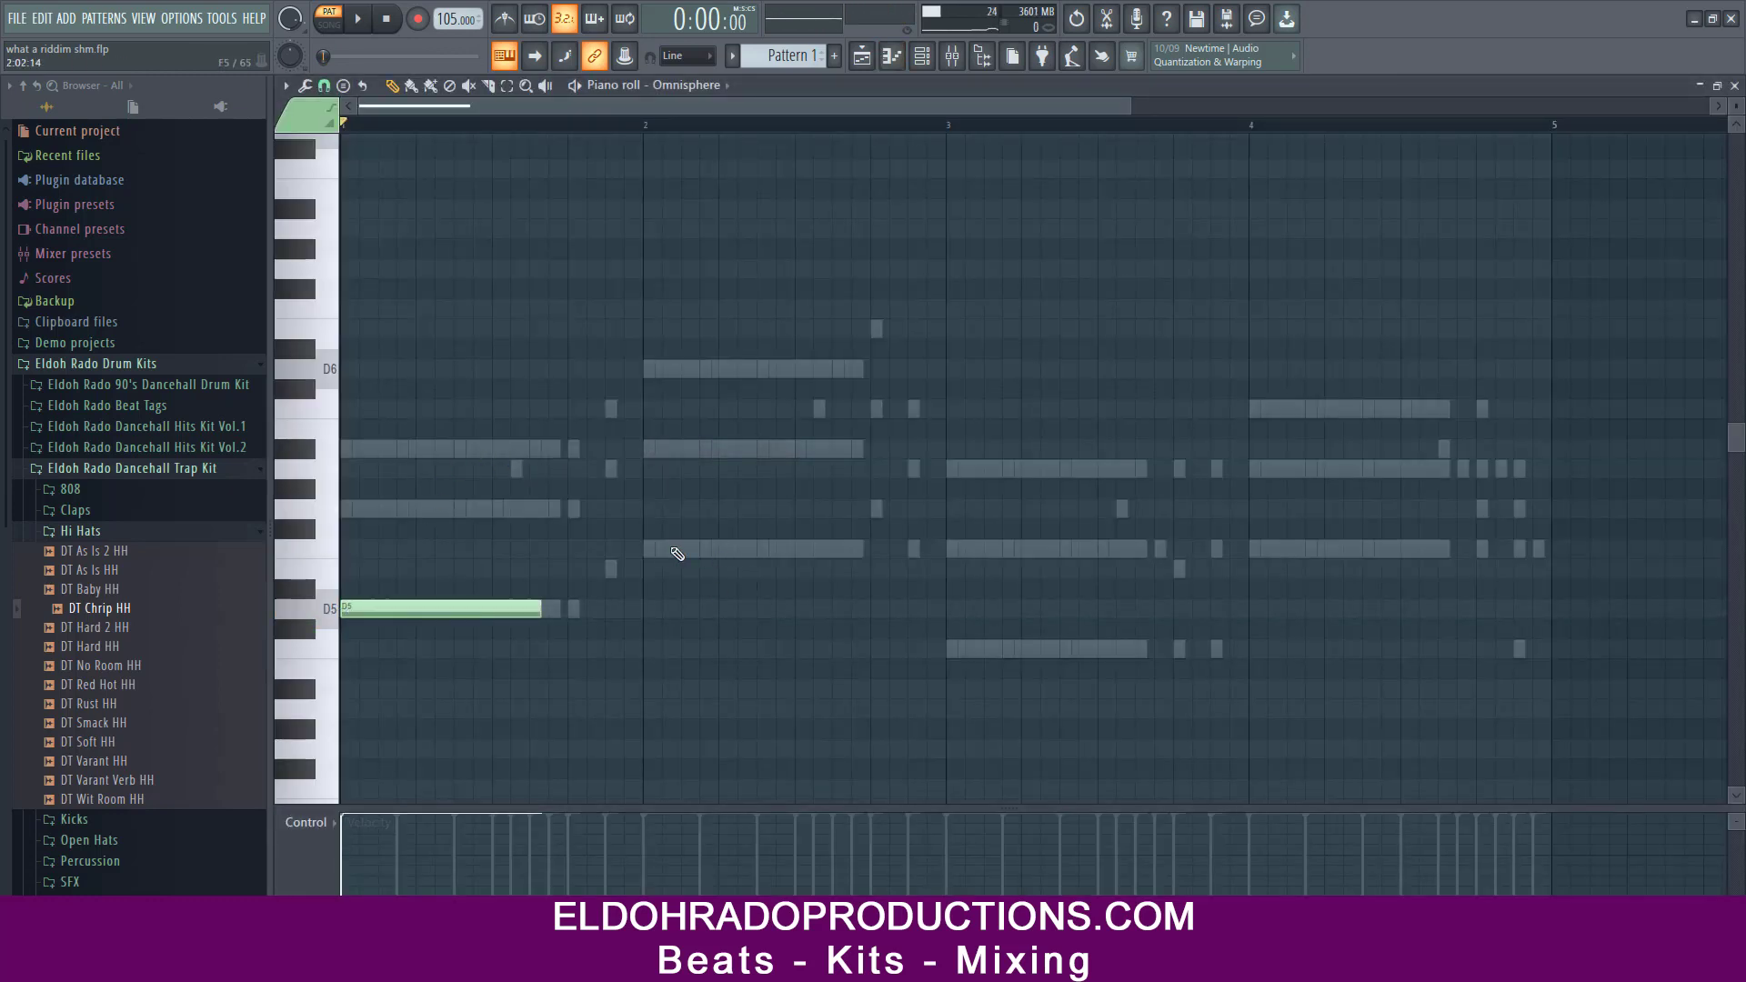
left_click(648, 549)
left_click(946, 649)
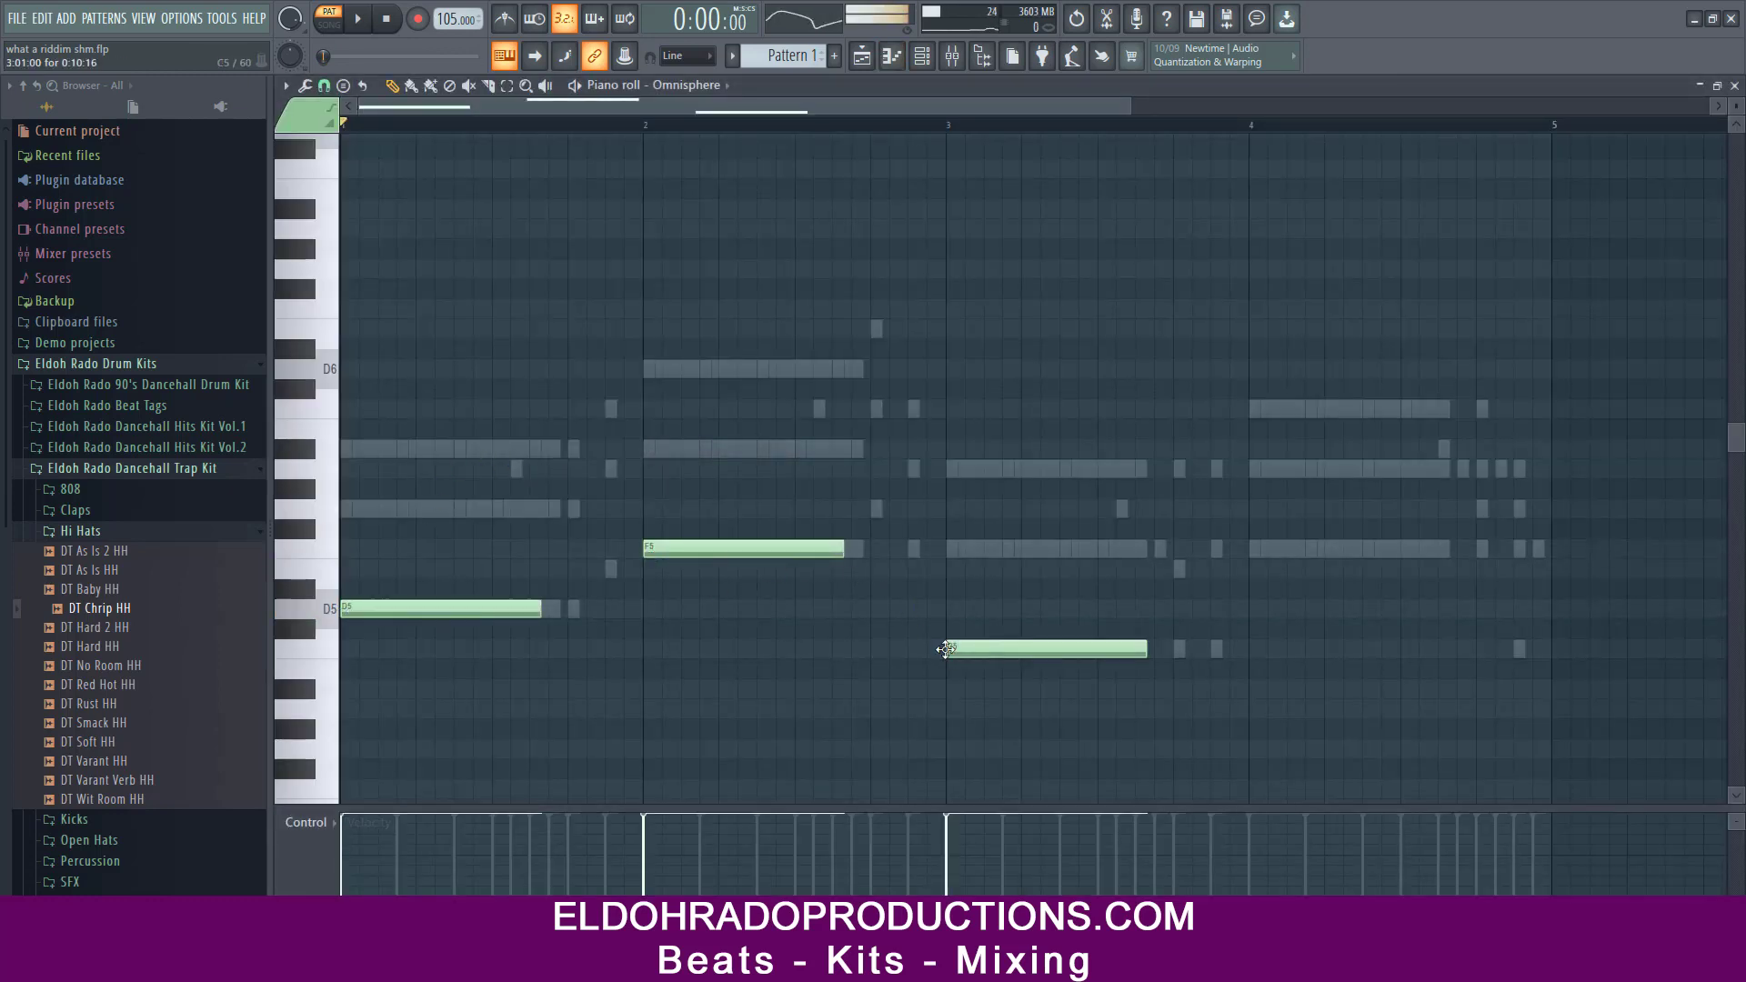
left_click(1261, 549)
key("space")
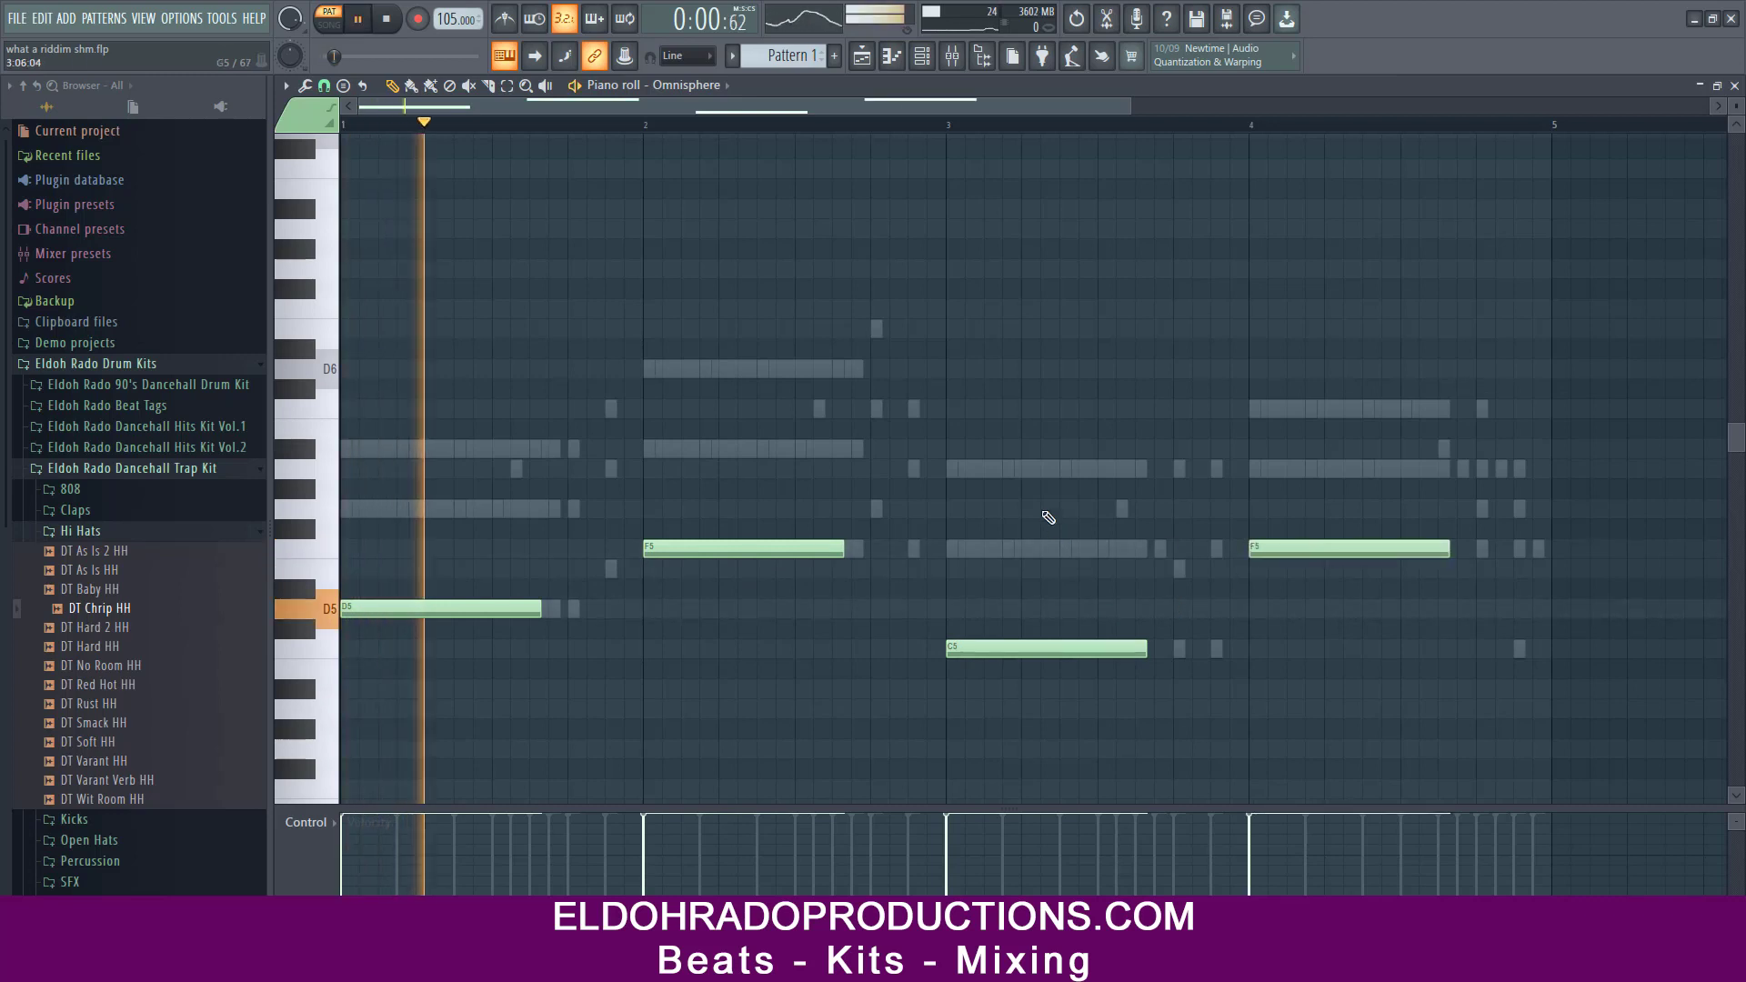
key("space")
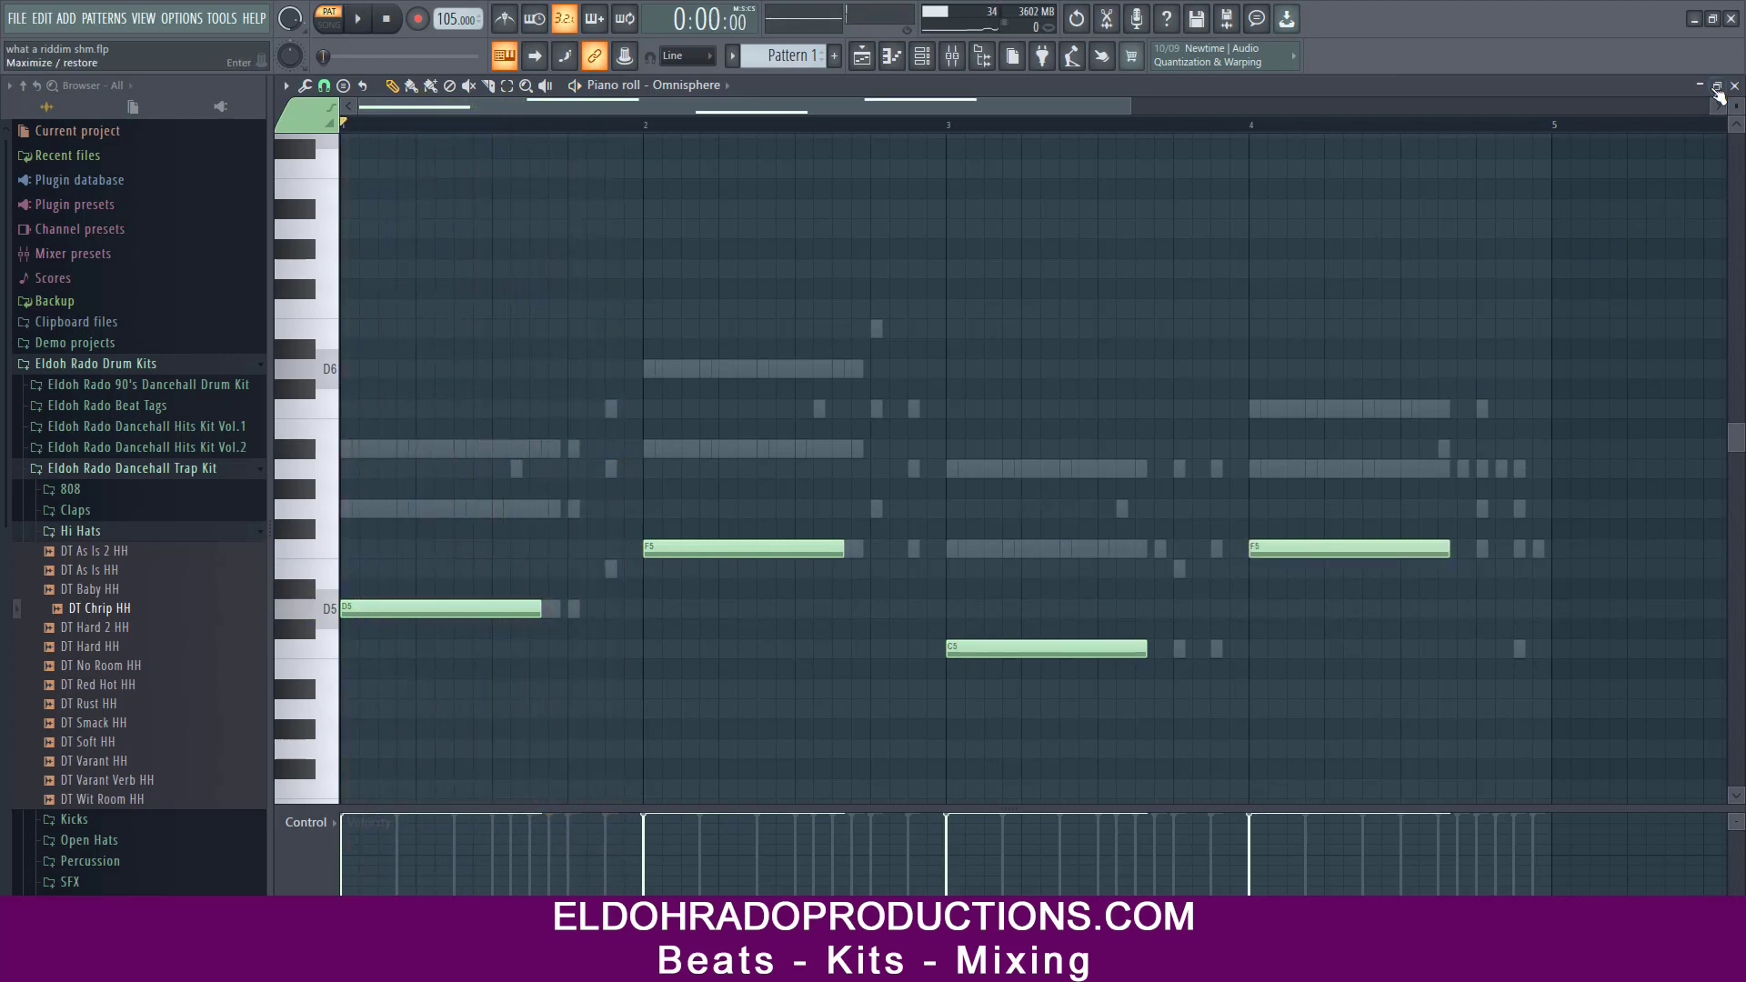
left_click(1734, 86)
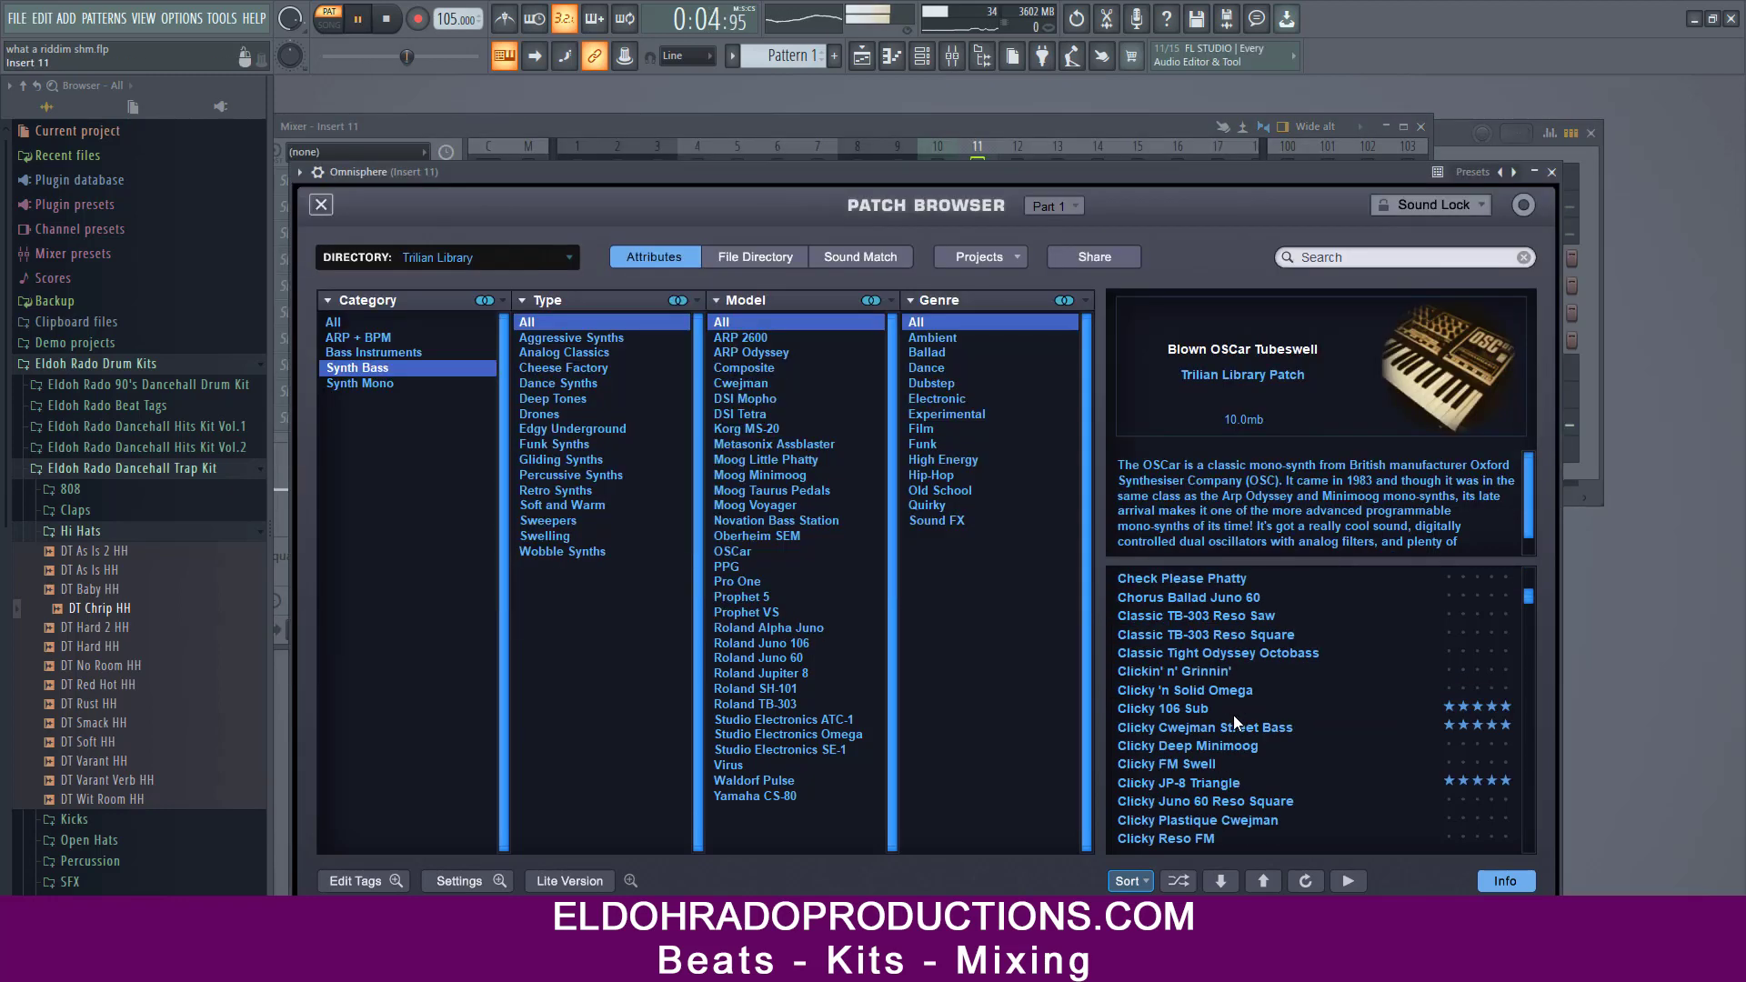
- Select a different Clicky synth bass patch and rework the Omnisphere line into two short notes per bar: D5, F5, C5 and F5
left_click(1220, 716)
right_click(629, 453)
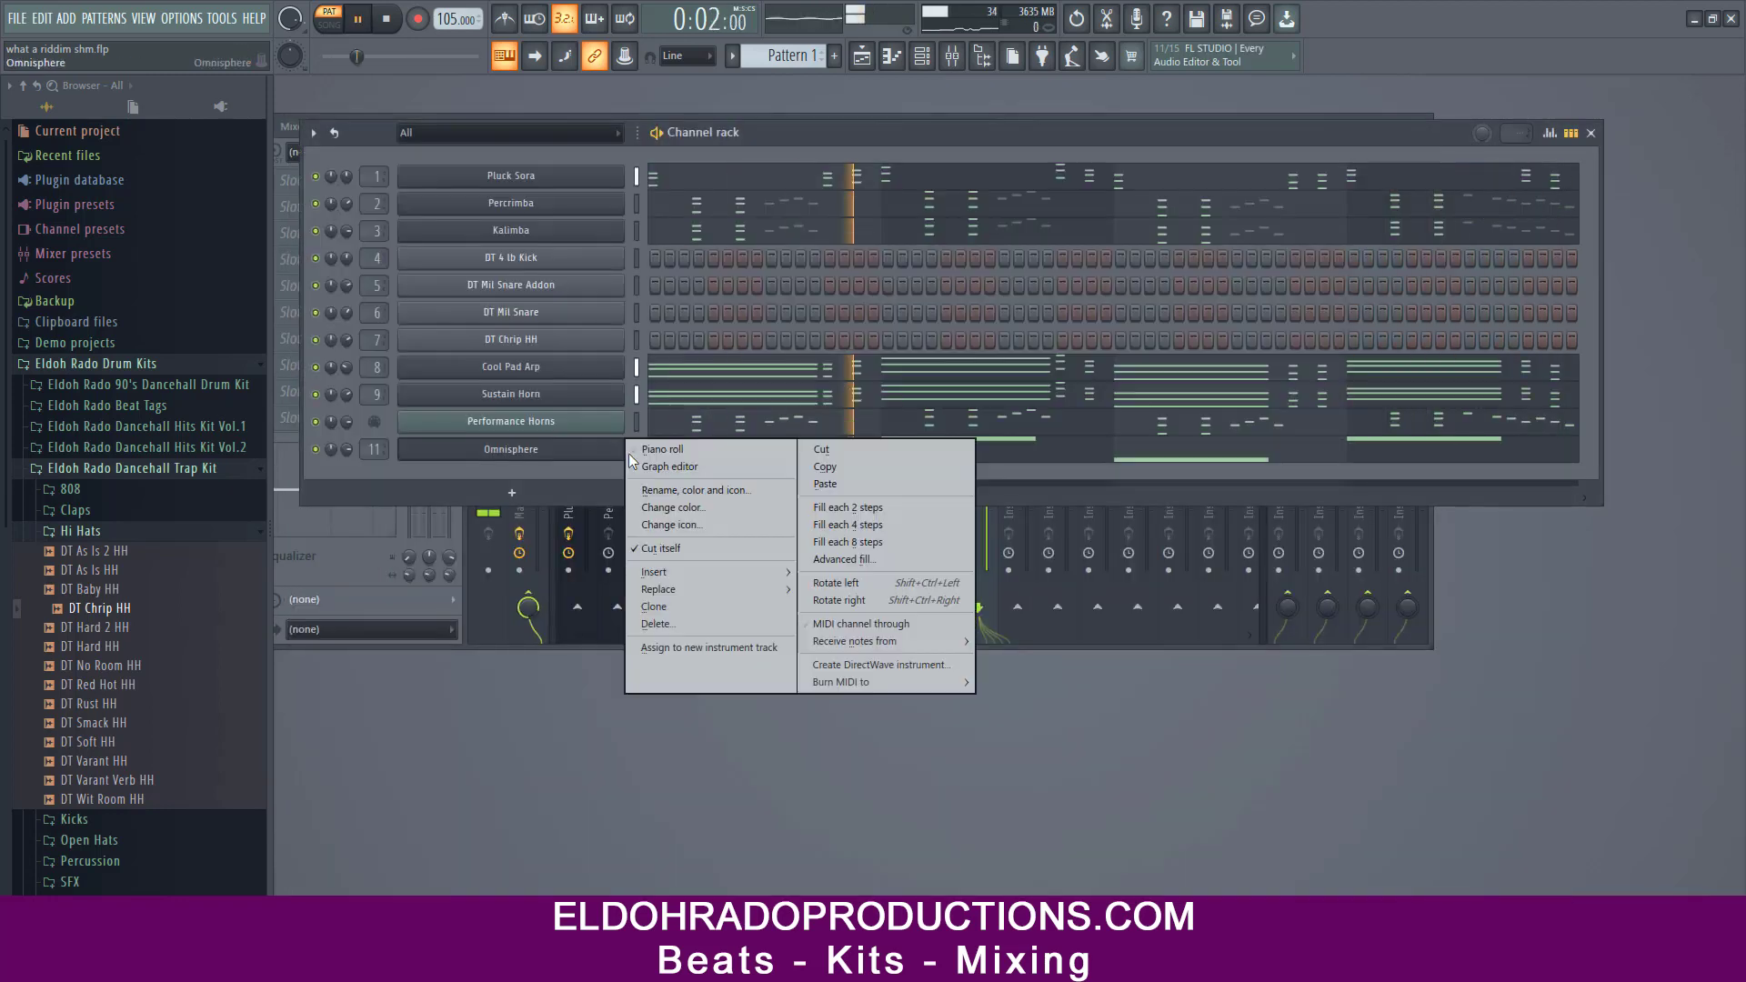
left_click(662, 449)
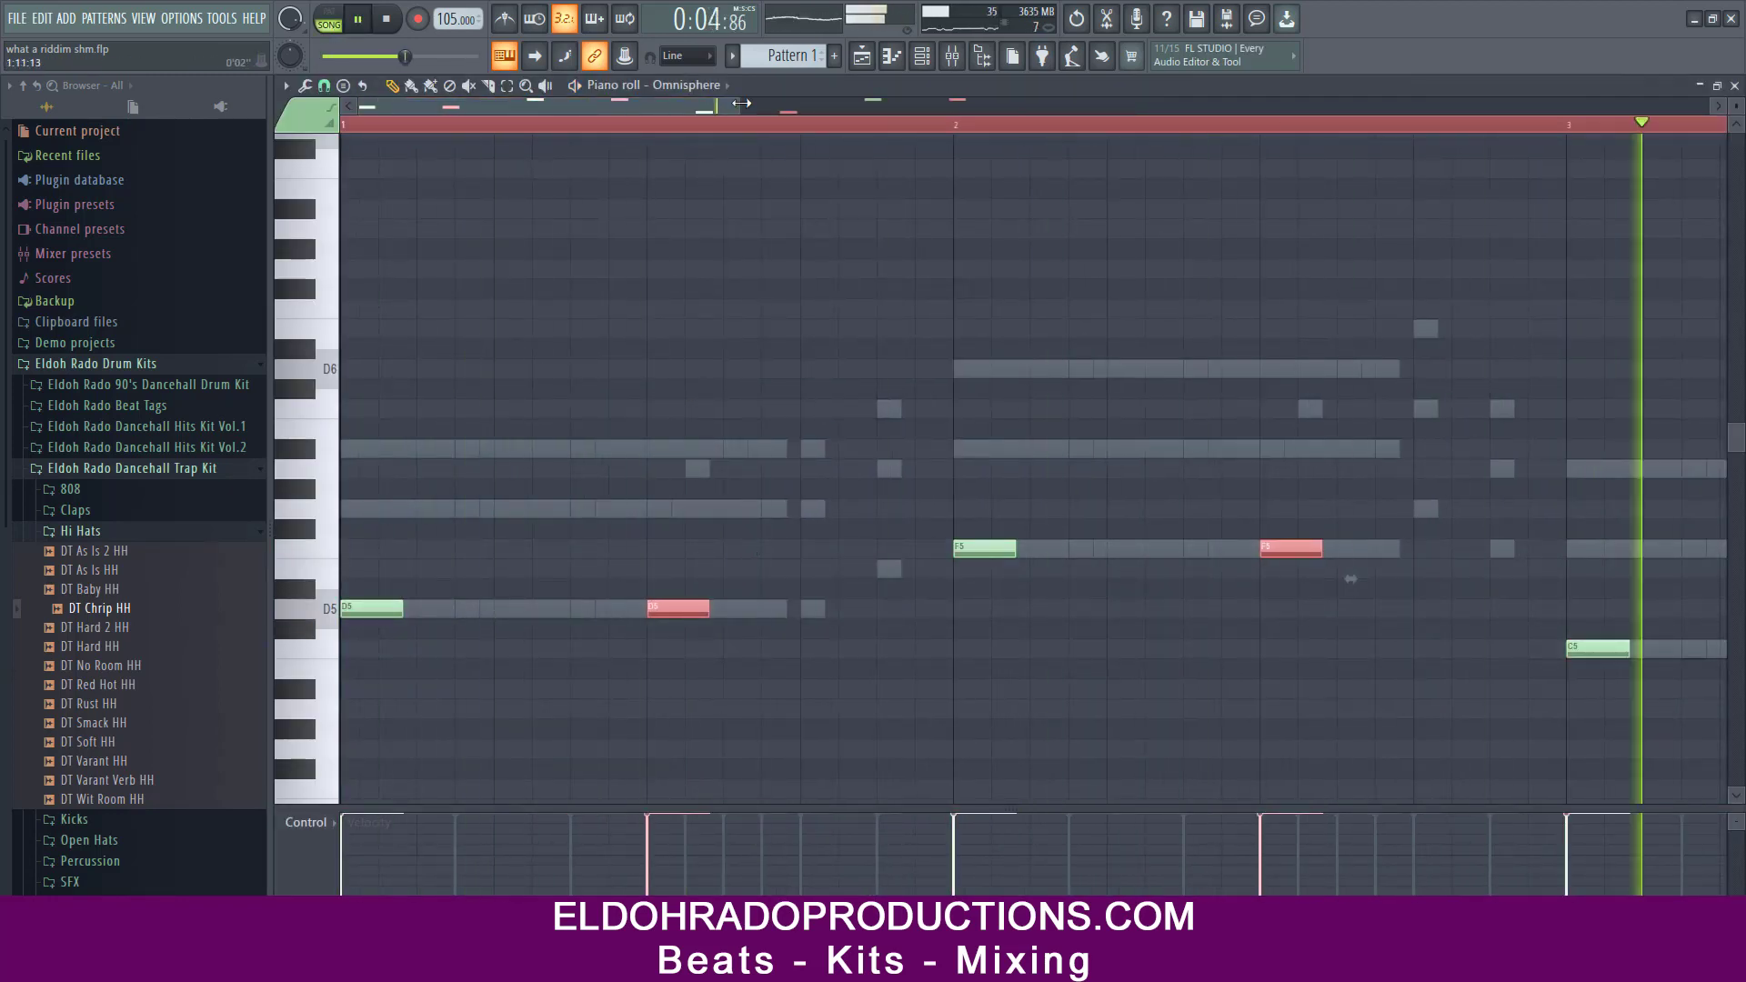
left_click_drag(741, 104, 1123, 104)
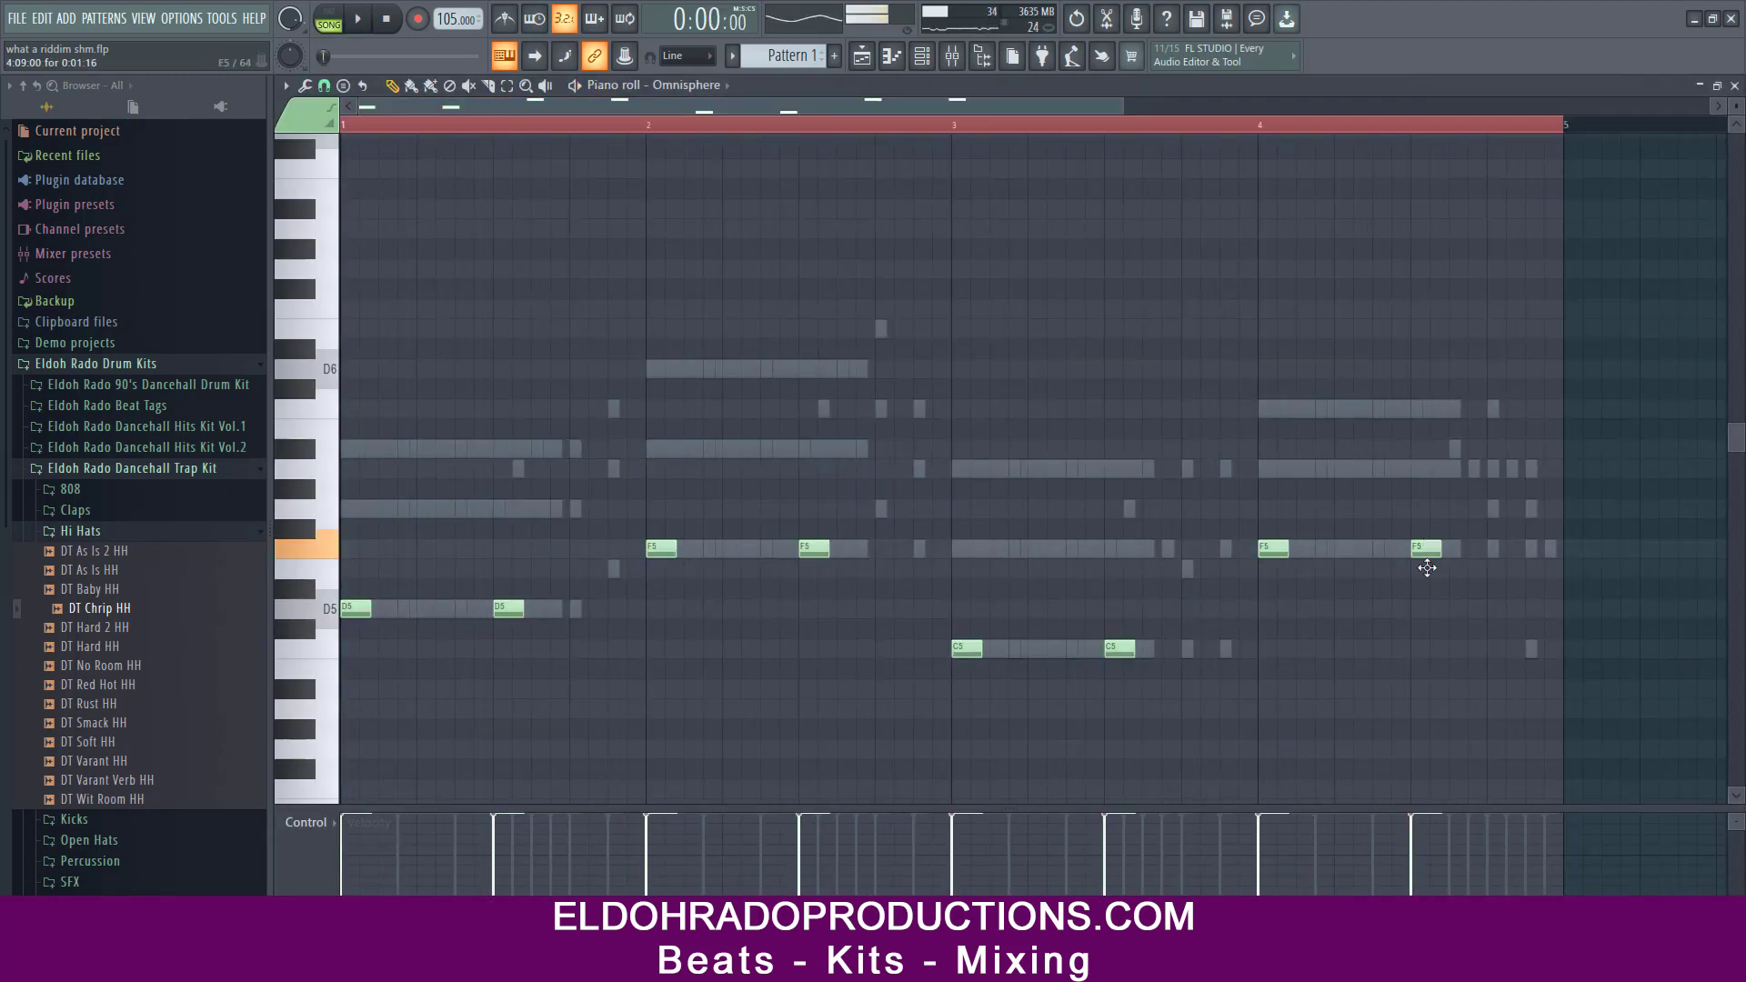
mouse_move(1427, 551)
left_mouse_down()
mouse_move(1443, 648)
mouse_move(1427, 551)
left_mouse_up()
key("ctrl+a")
left_click_drag(342, 828, 1411, 838)
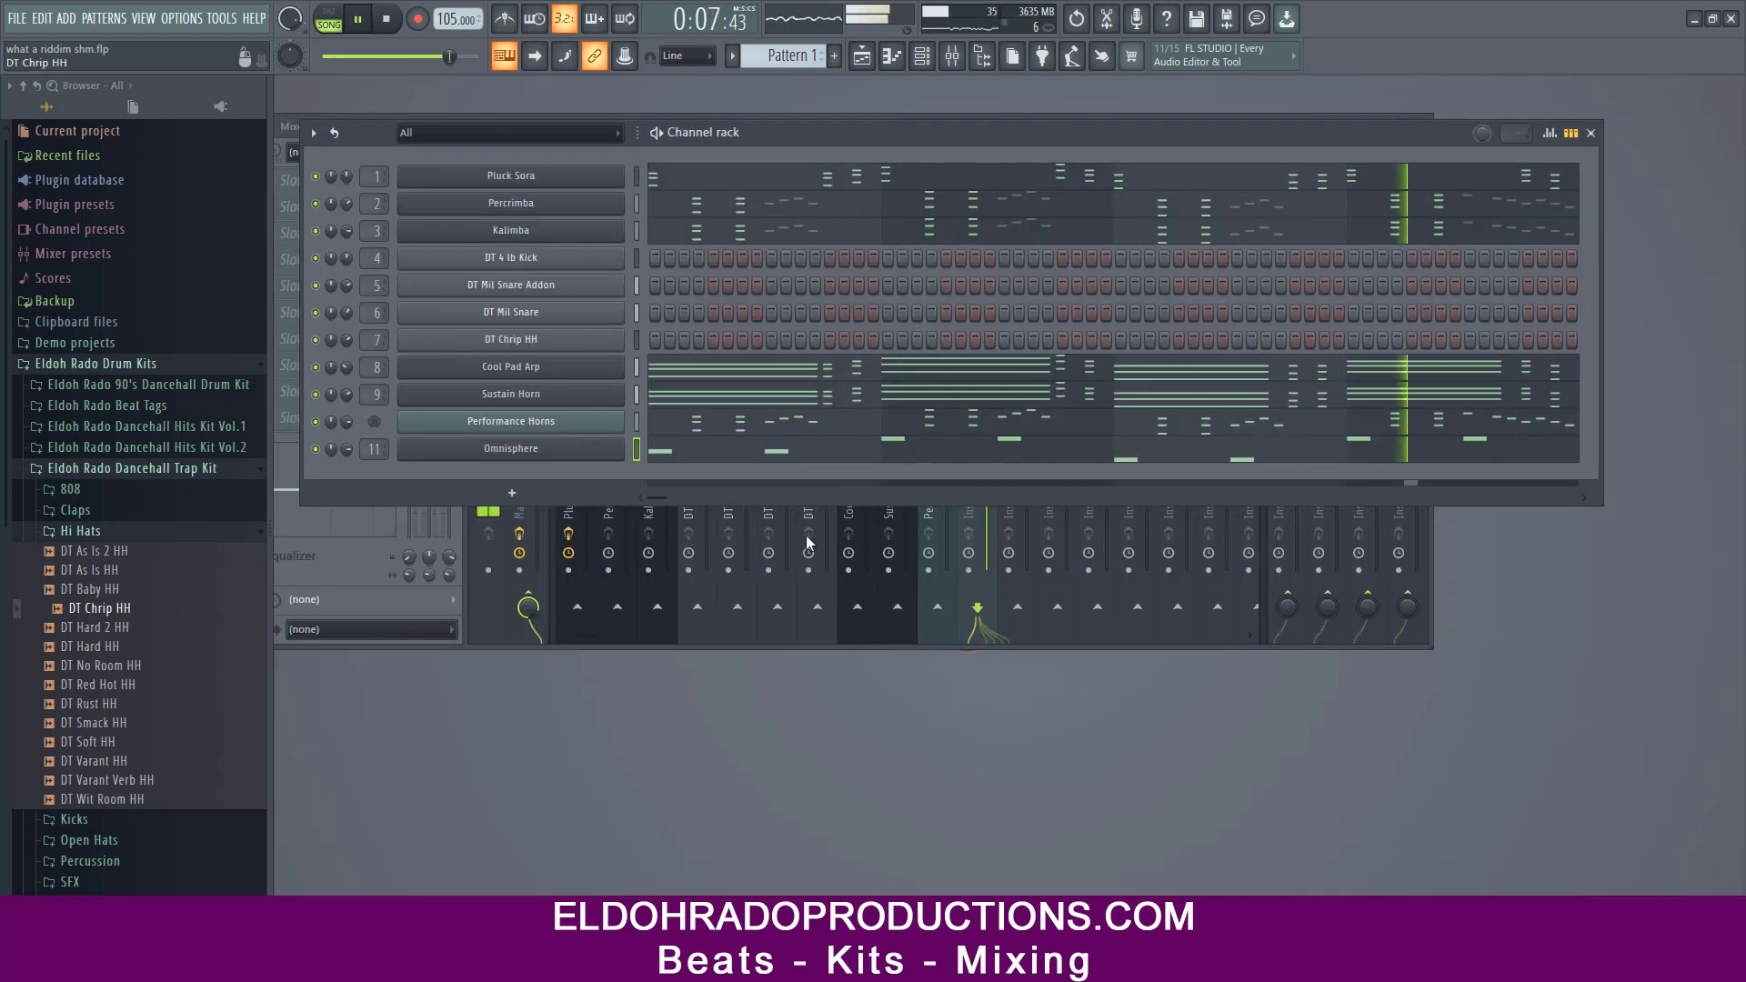
- Move the Omnisphere bass notes off the downbeats in bars 1 to 4, and add a closing E5 after a third F5 in bar 4
right_click(647, 444)
left_click(662, 451)
key("space")
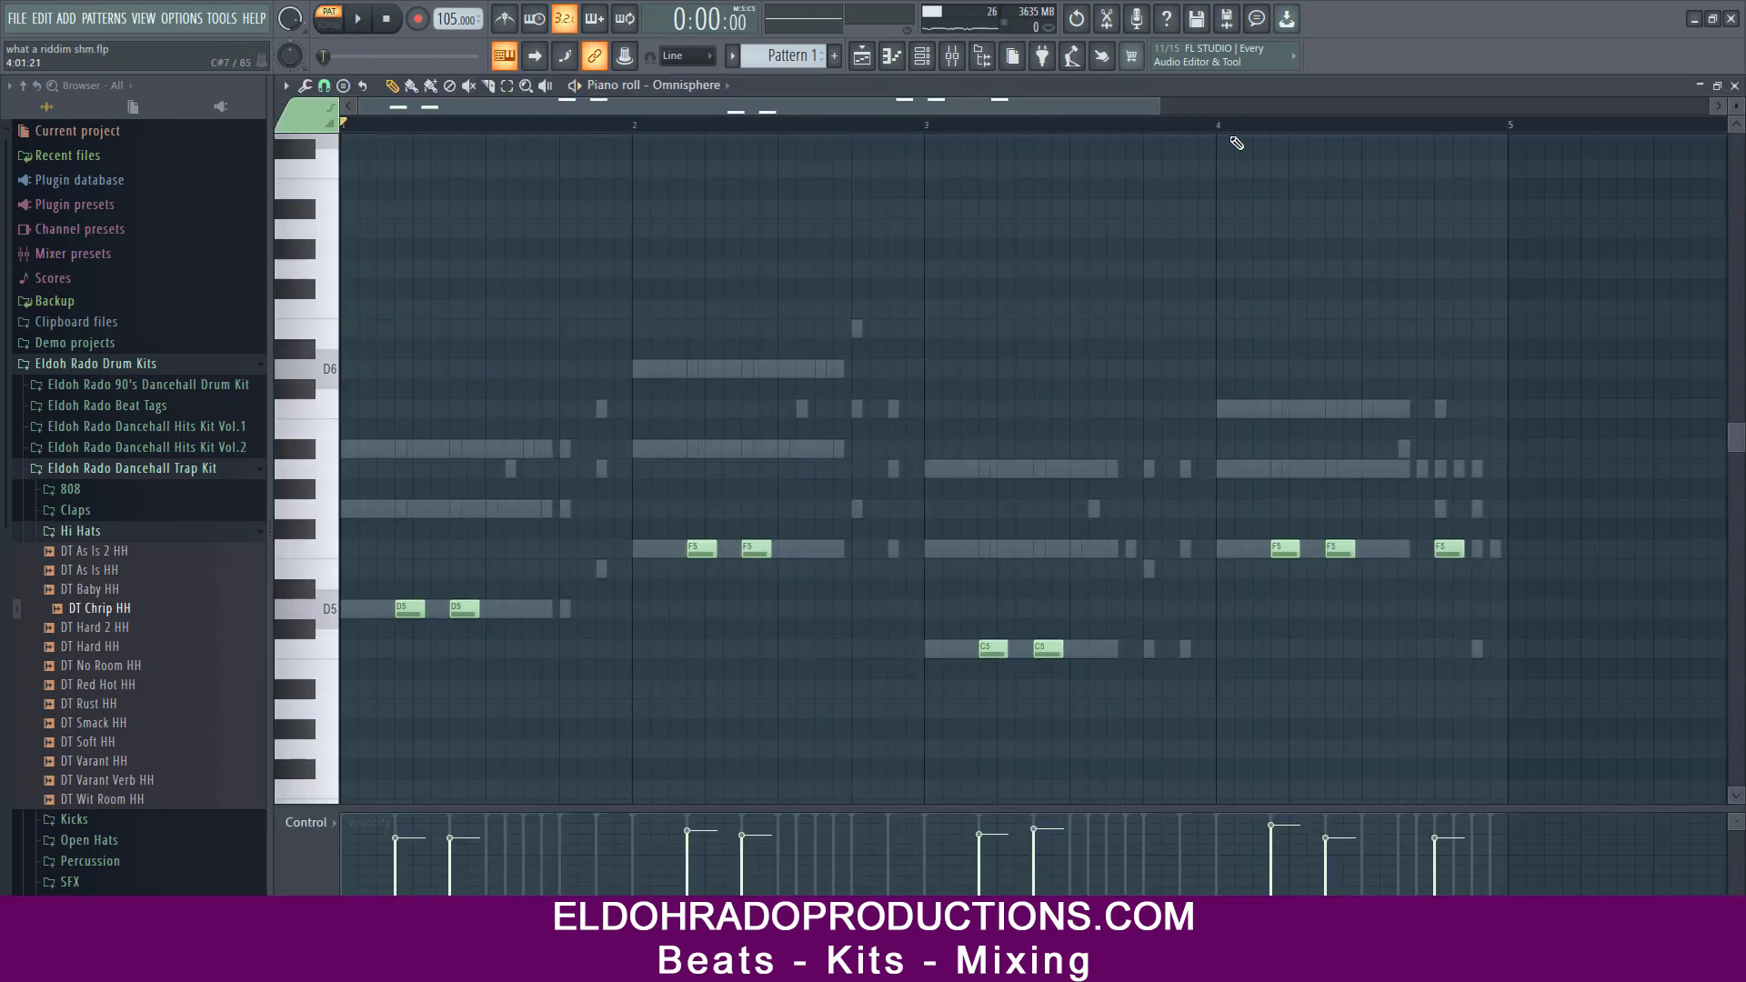
left_click(1227, 127)
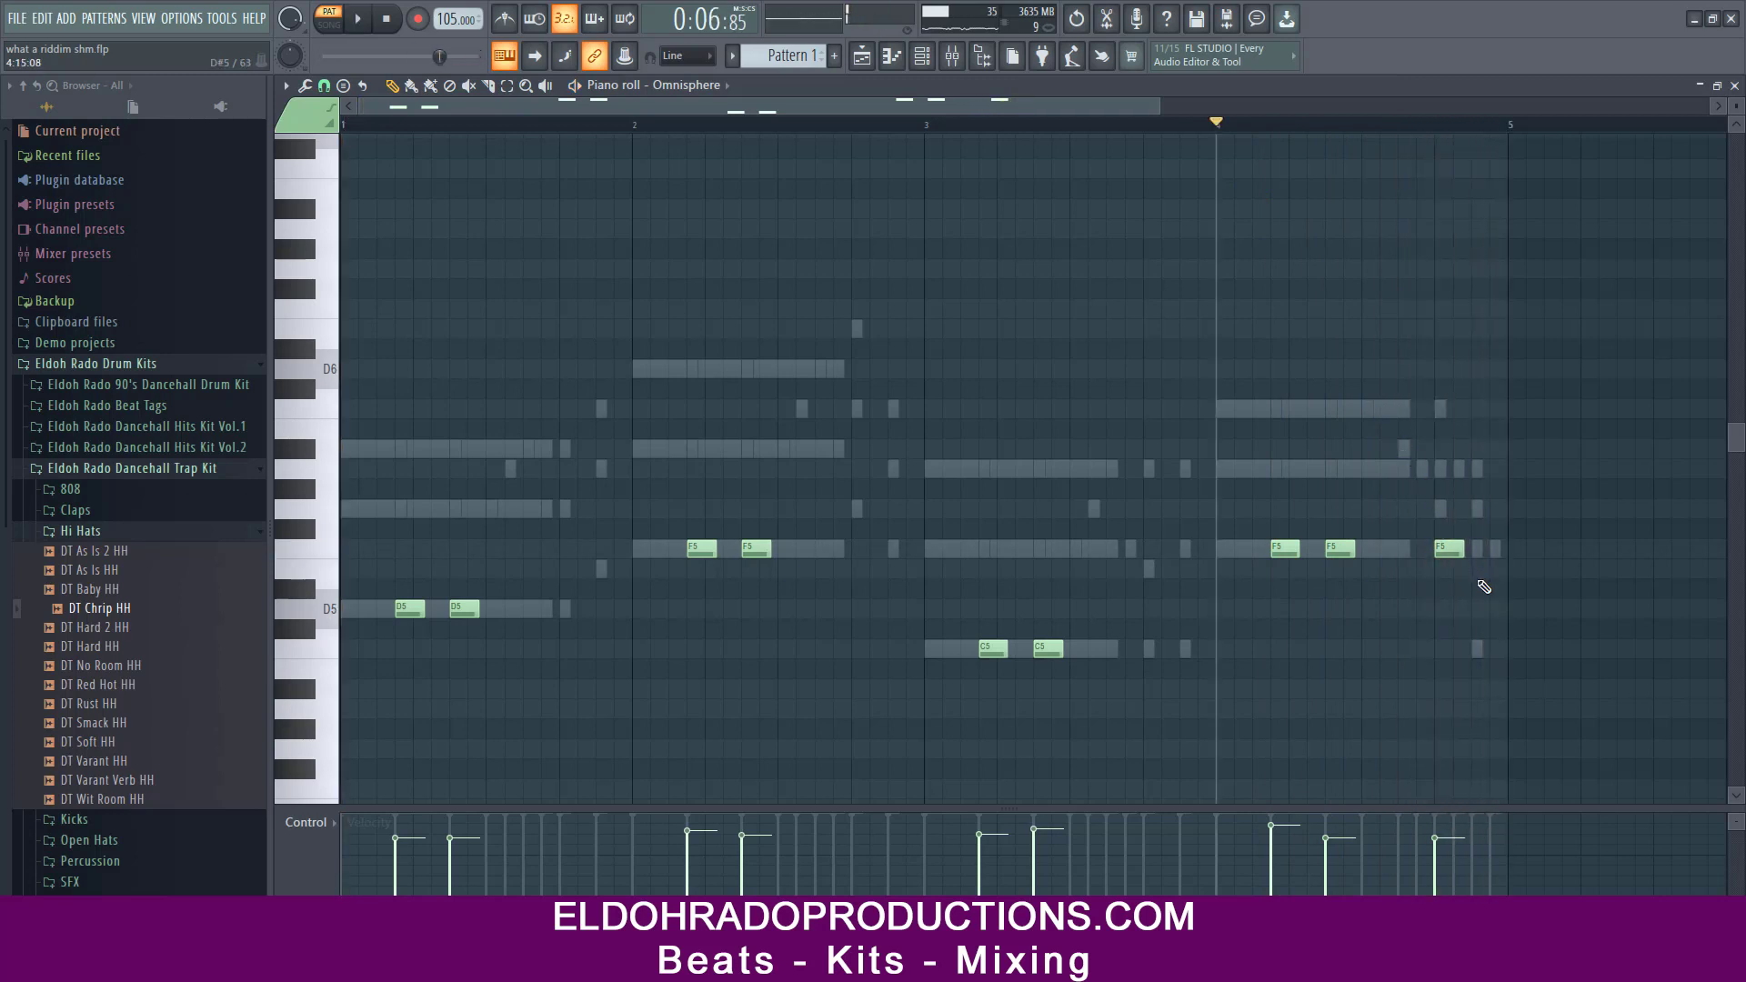
left_click(1478, 570)
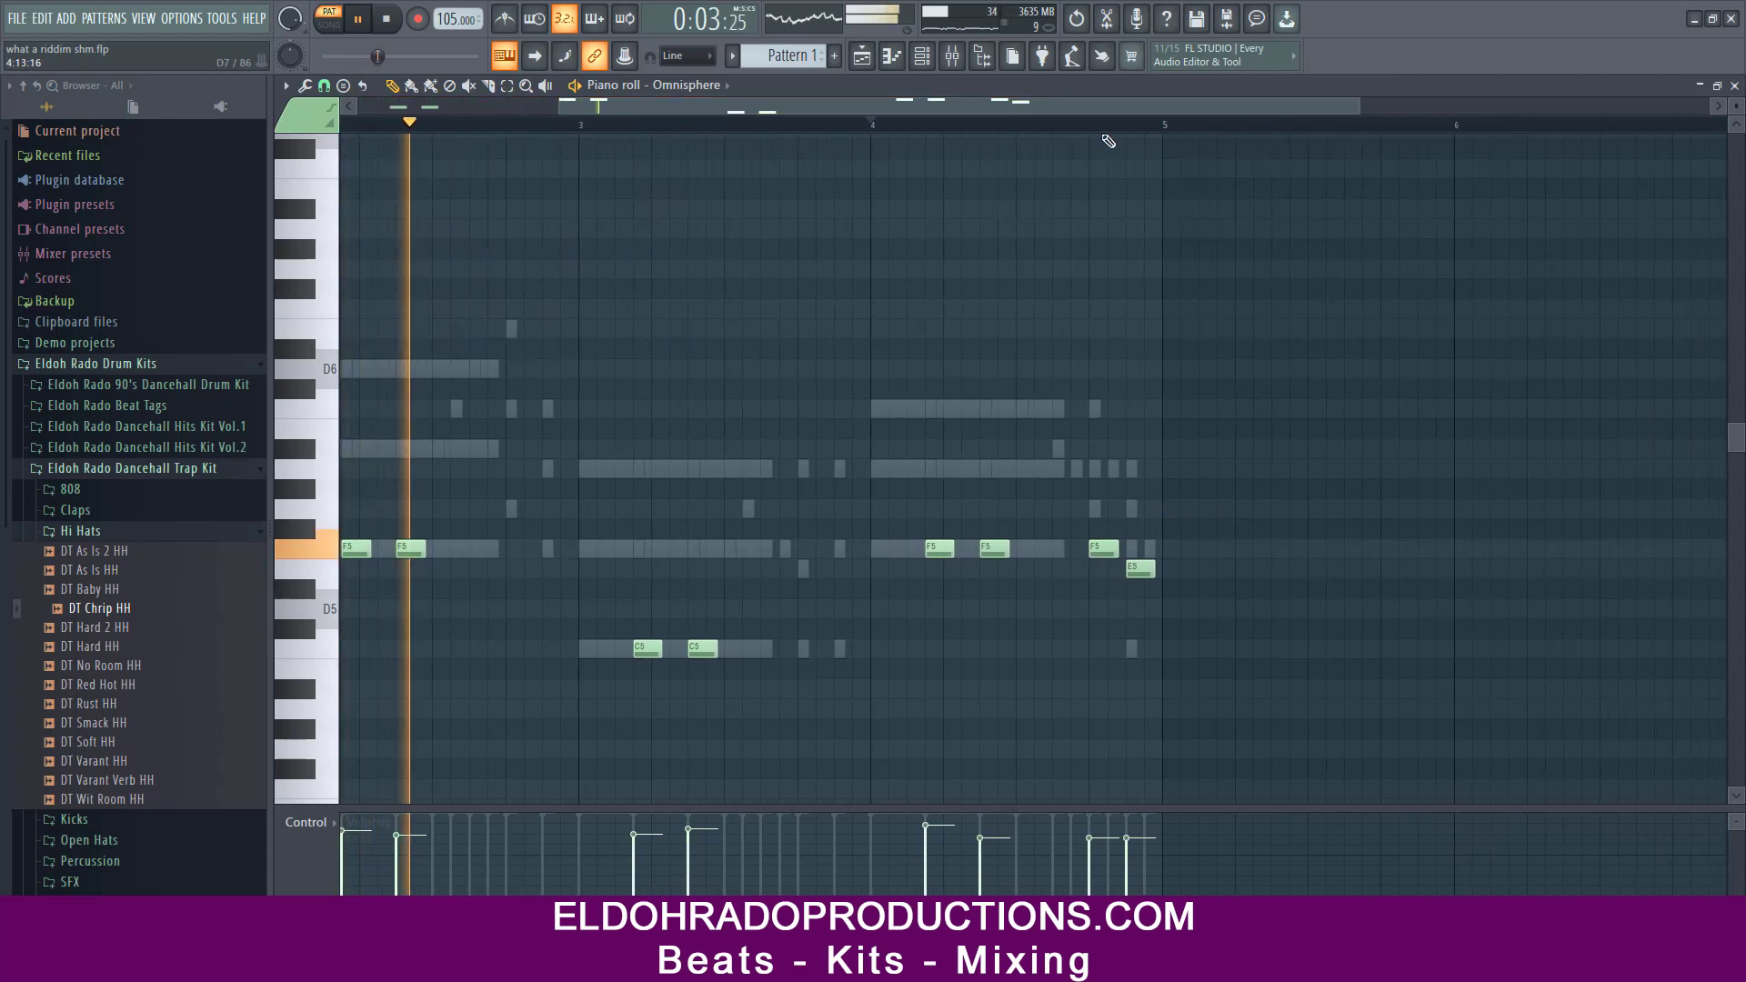
- Raise the last F5 in bar 4 of the bass line to G5 and close the piano roll
scroll(1105, 137, "down", 3)
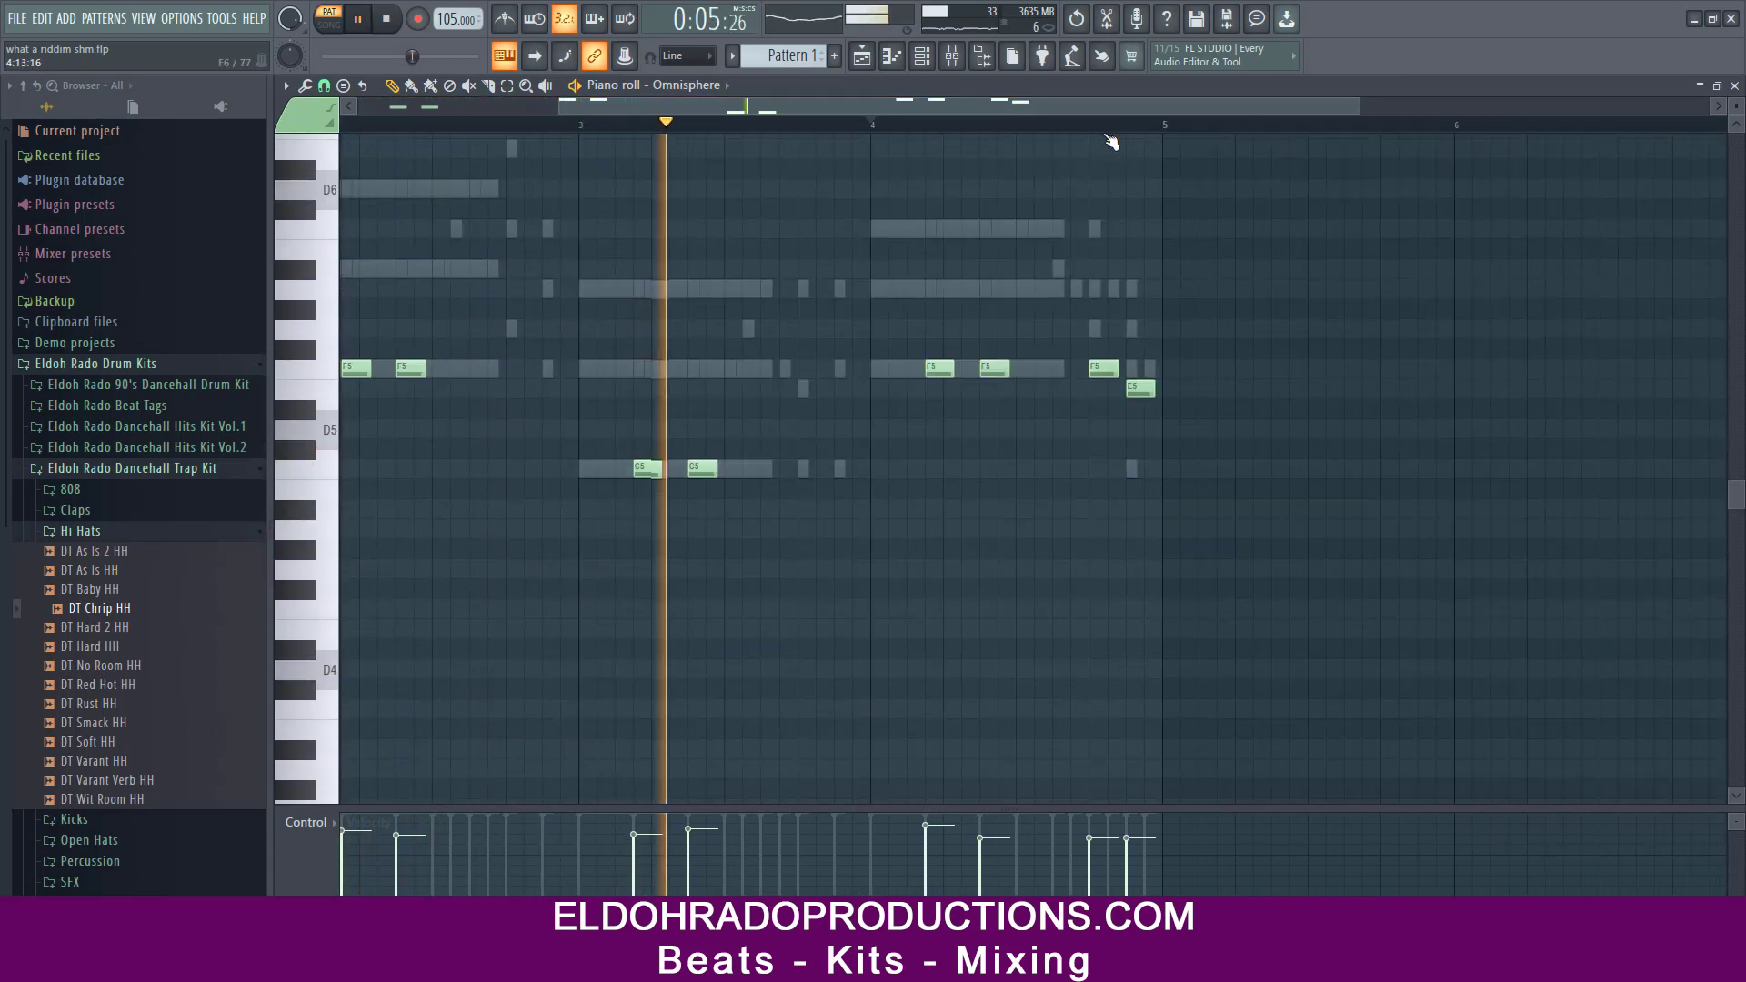
scroll(1110, 130, "up", 6)
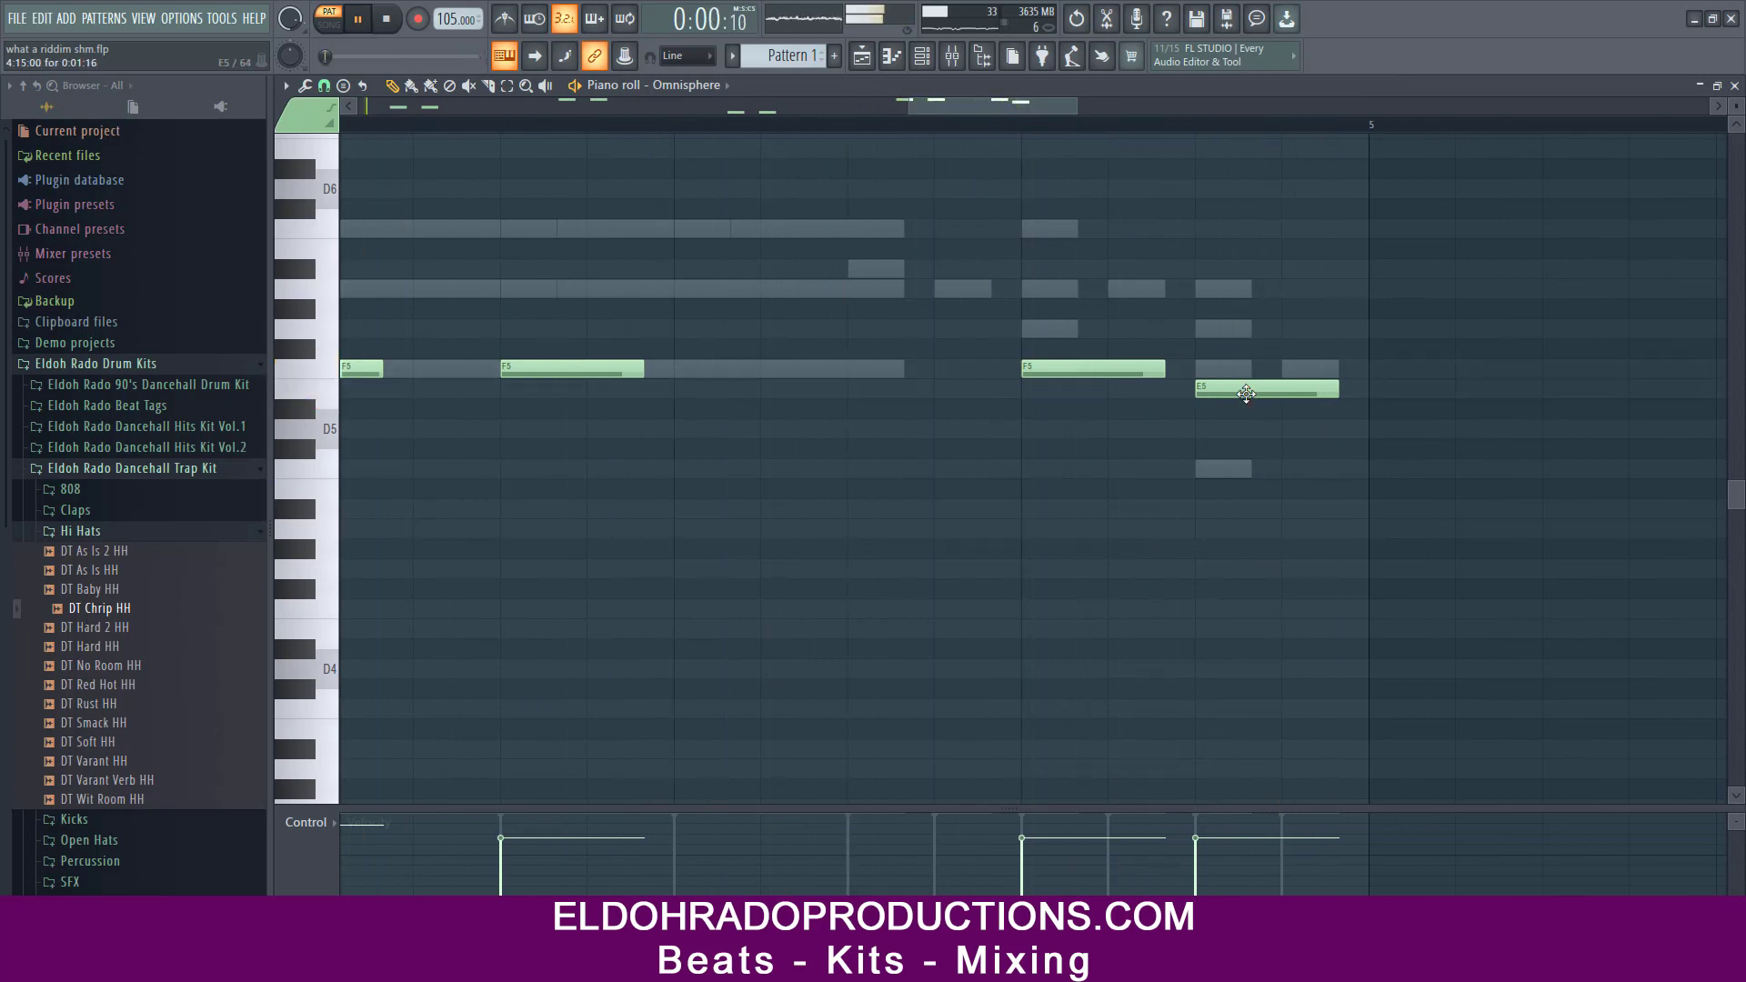
left_click_drag(1122, 370, 1100, 320)
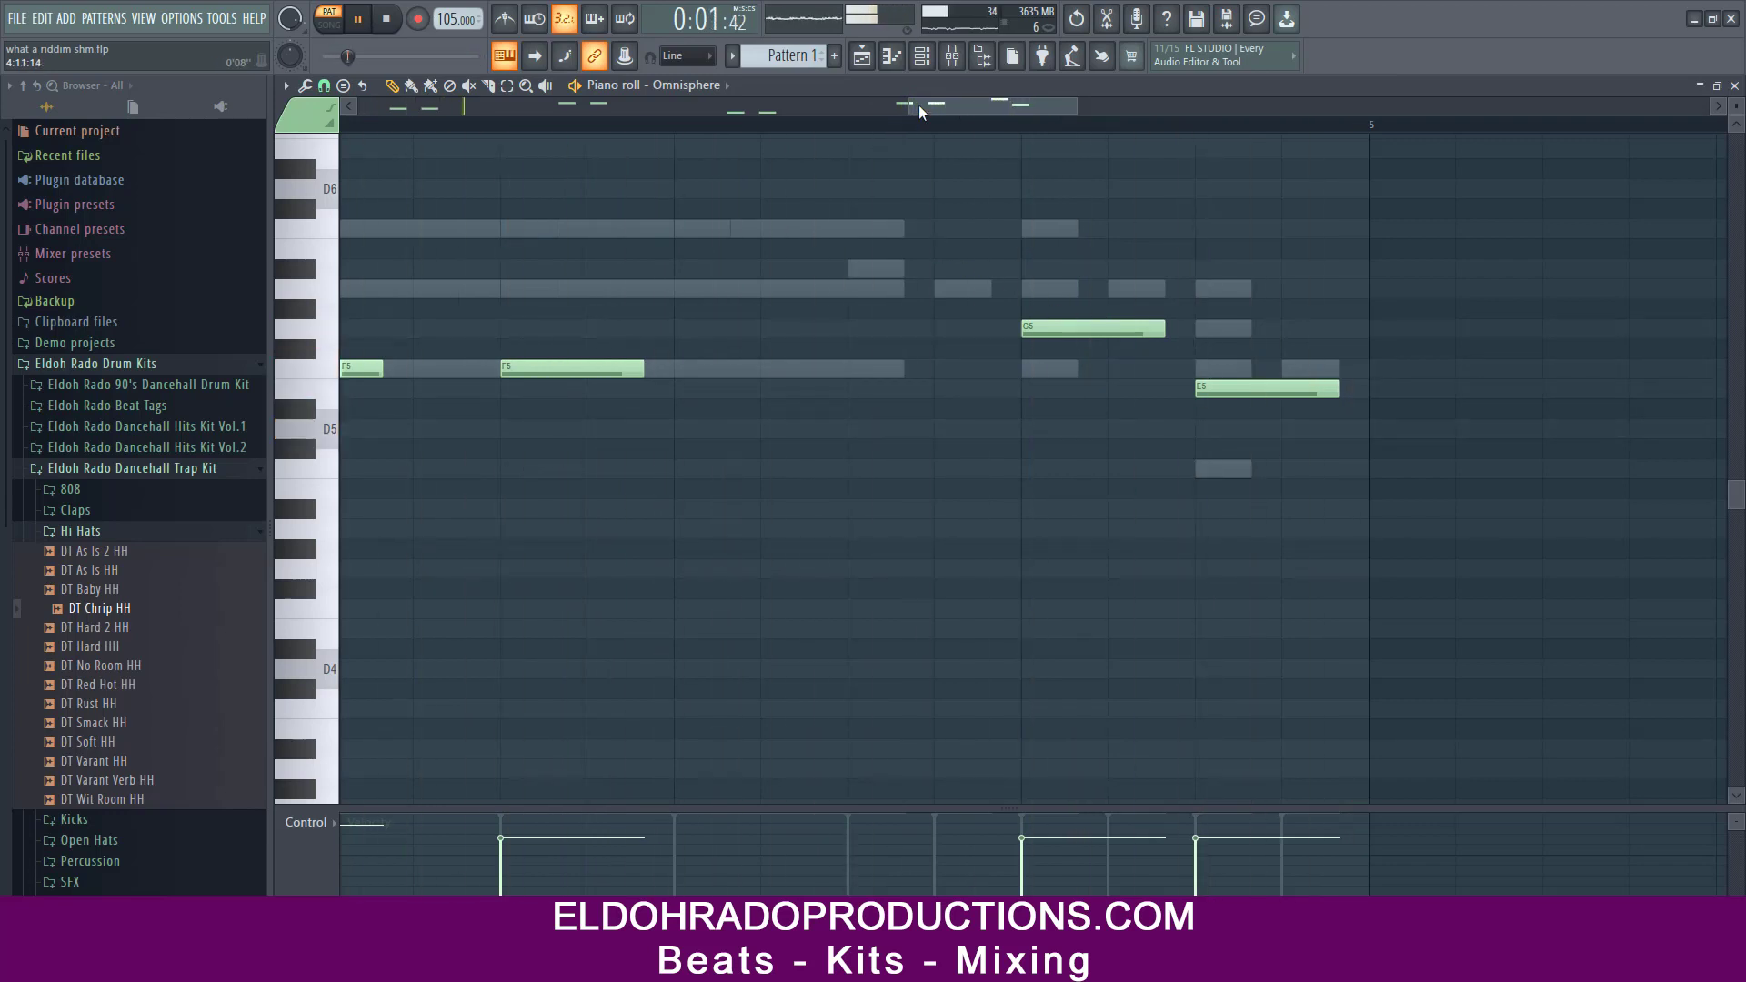
left_click_drag(910, 104, 238, 168)
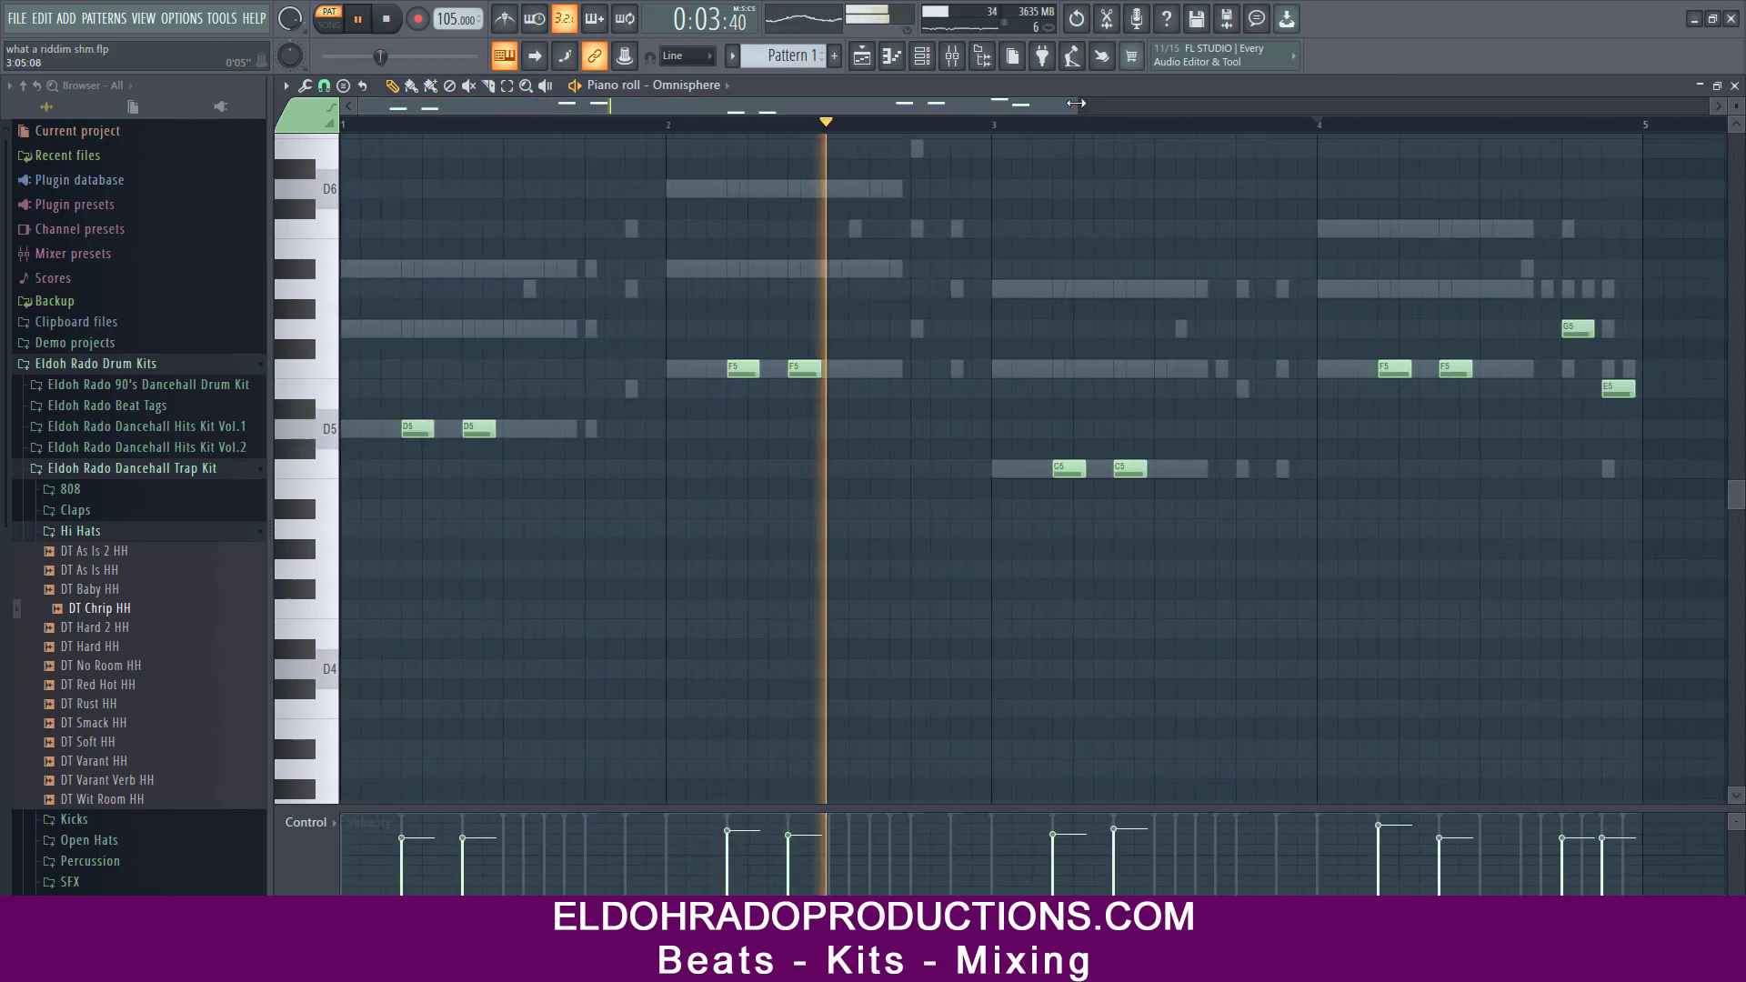
left_click_drag(1076, 106, 1340, 107)
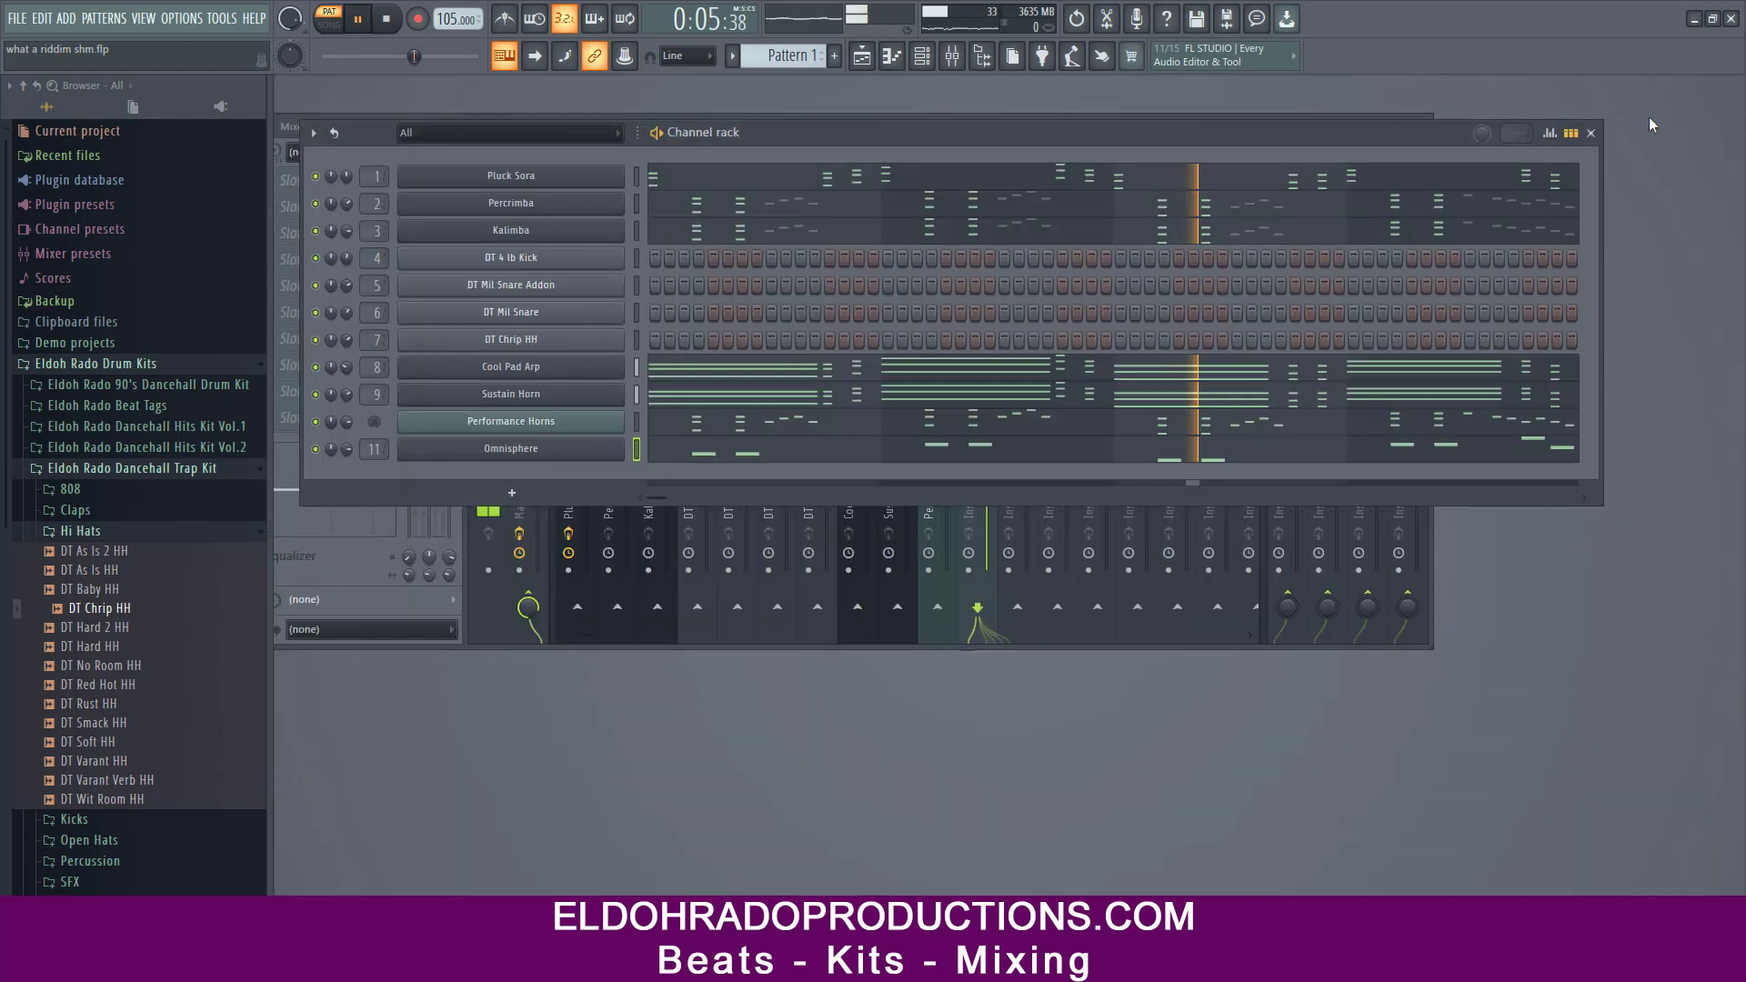
key("F7")
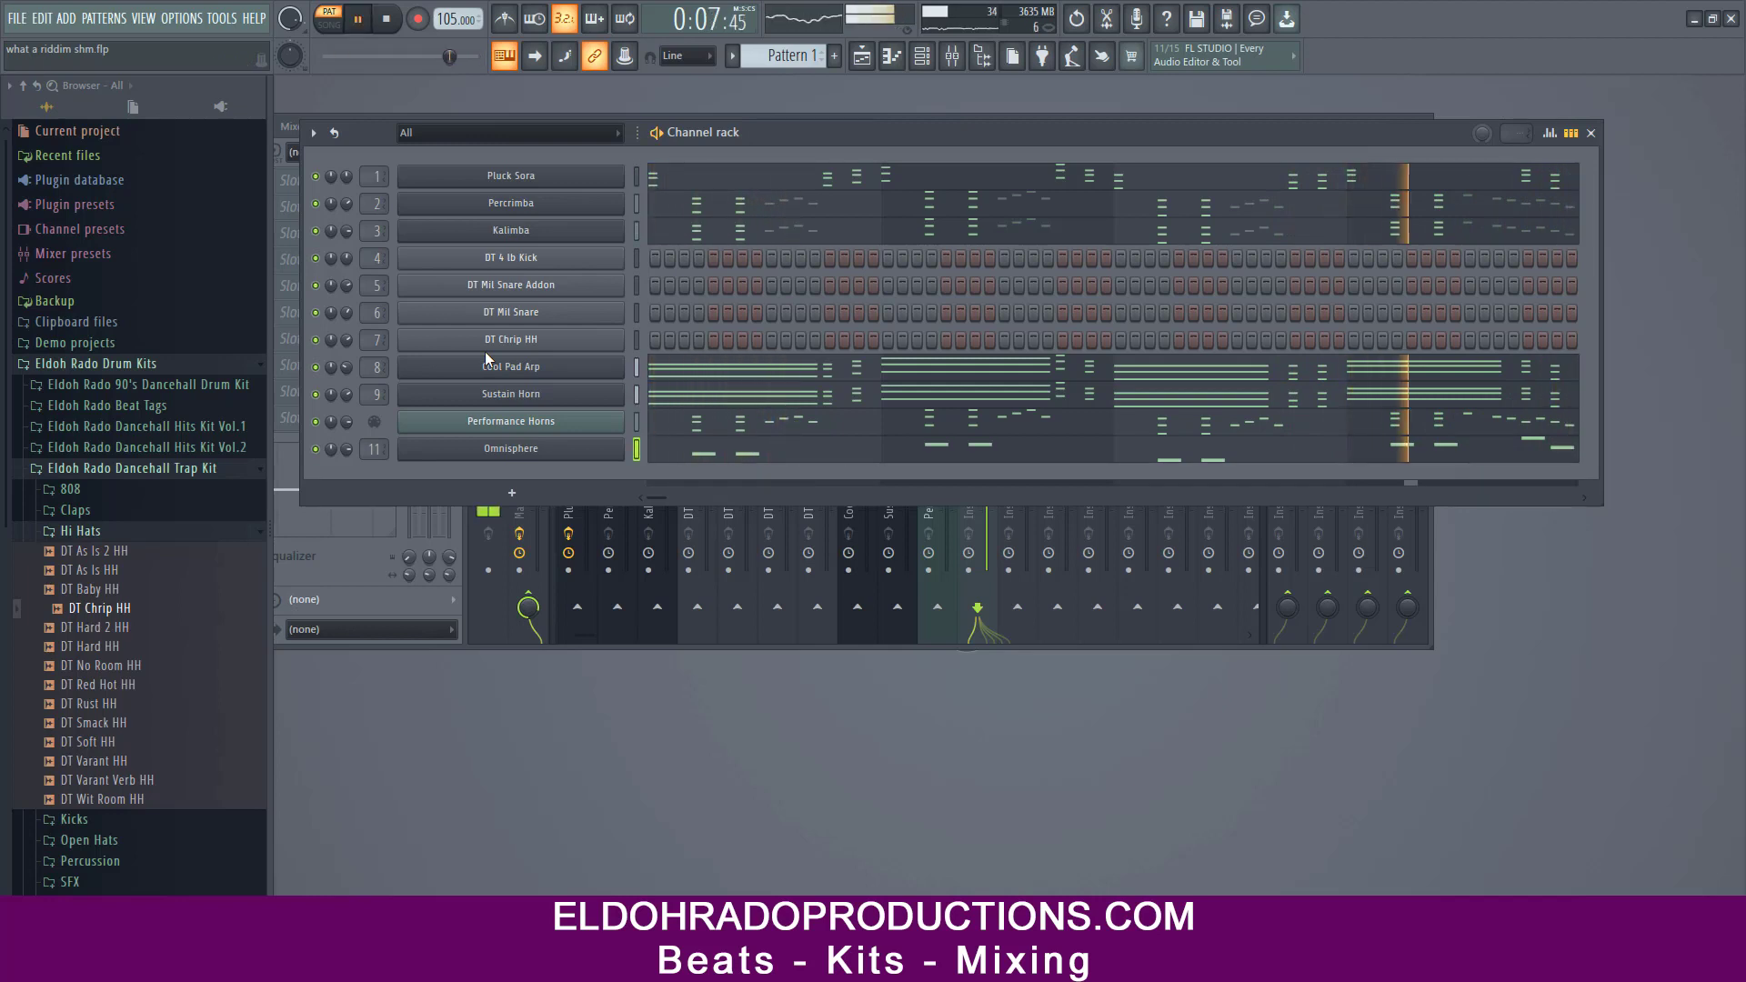
- Play the pattern from the start, muting the Cool Pad Arp channel and toggling its solo to compare the layers
left_click(393, 22)
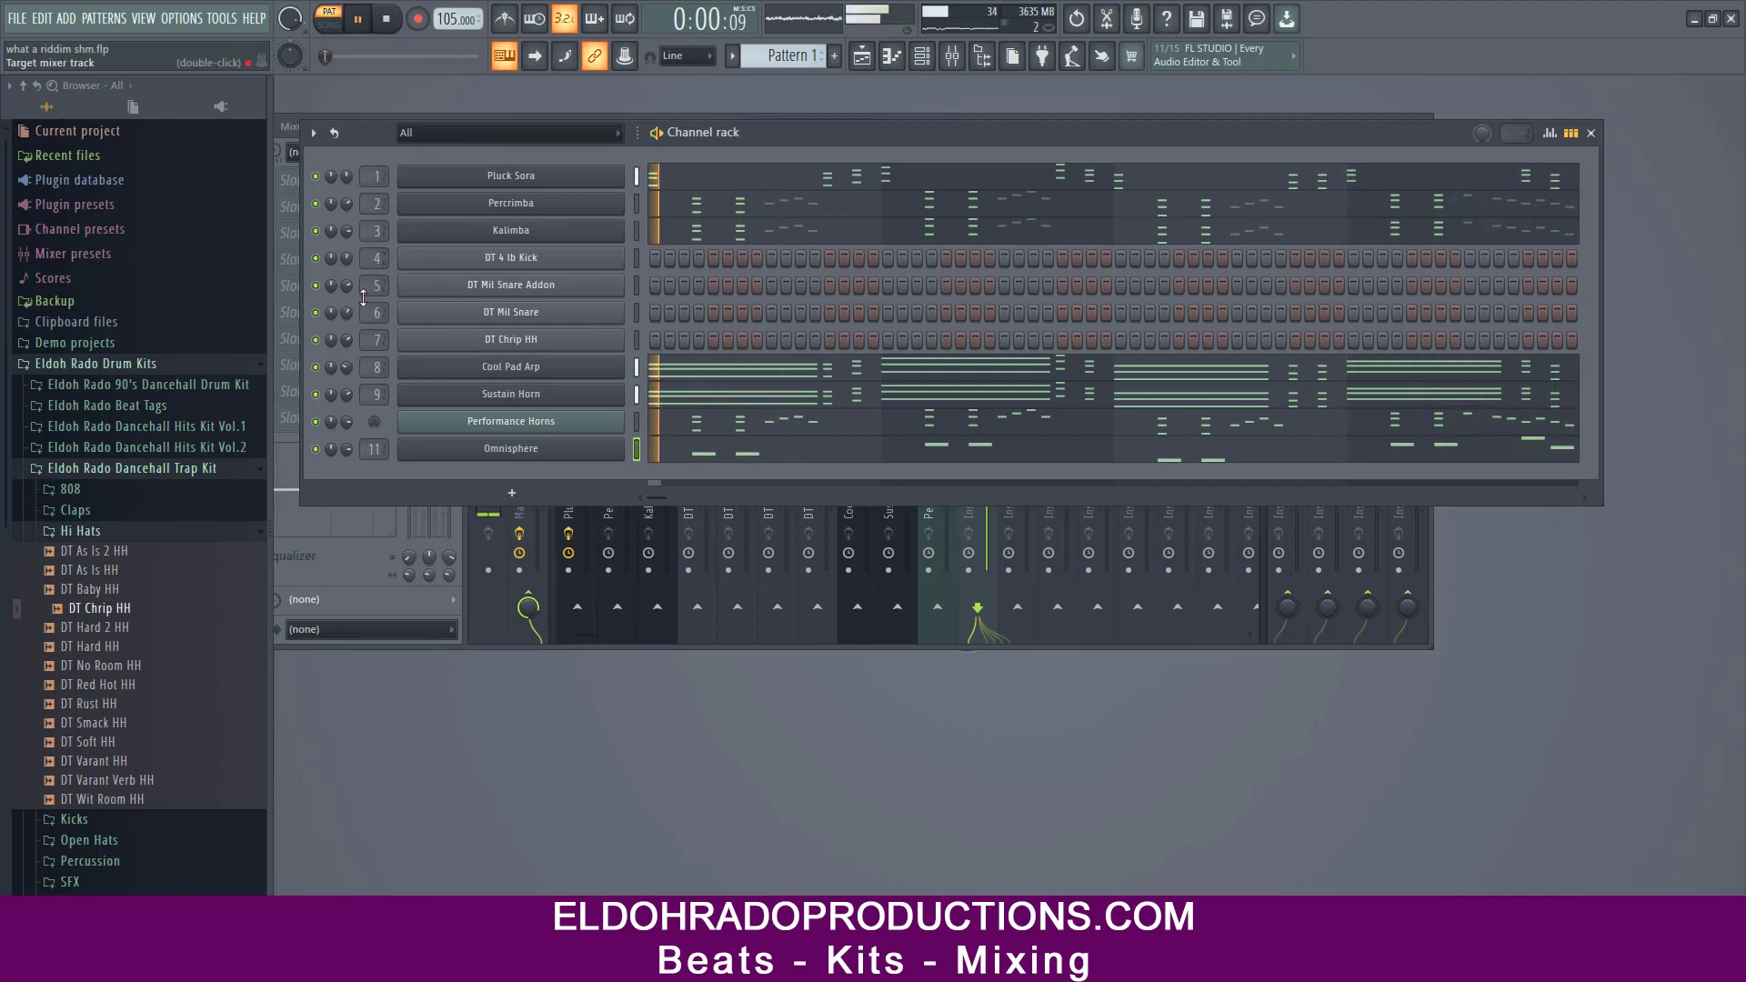
key("space")
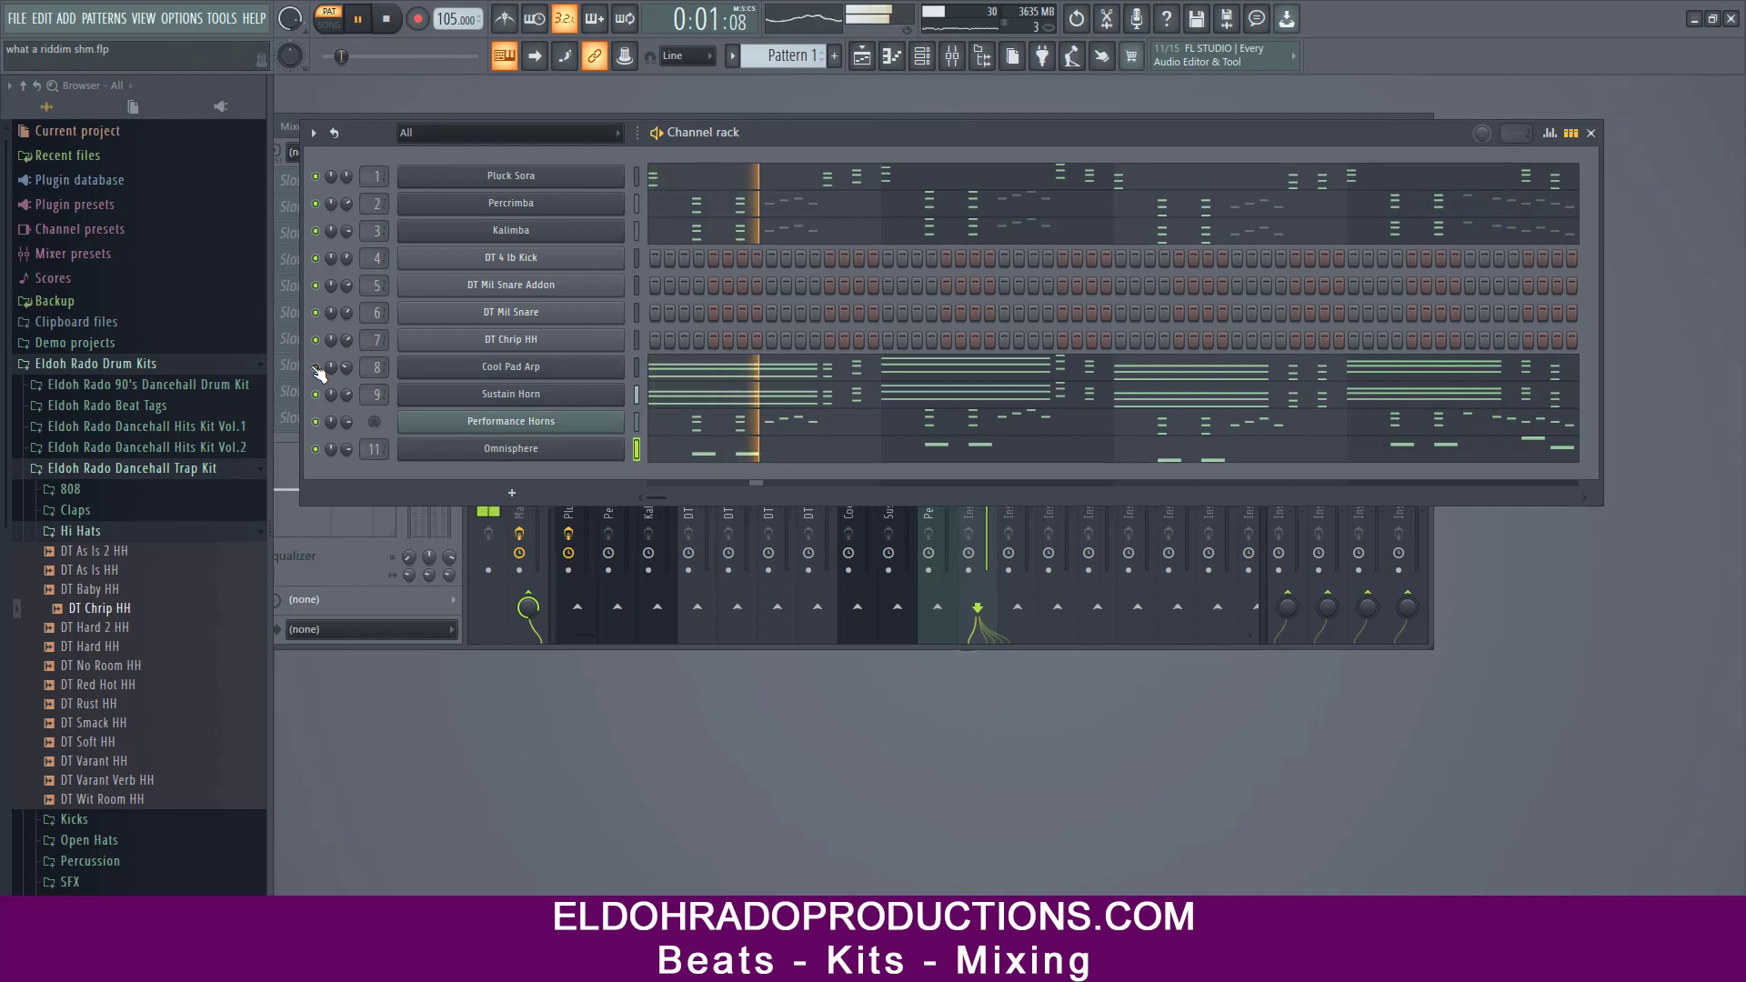
left_click(316, 367)
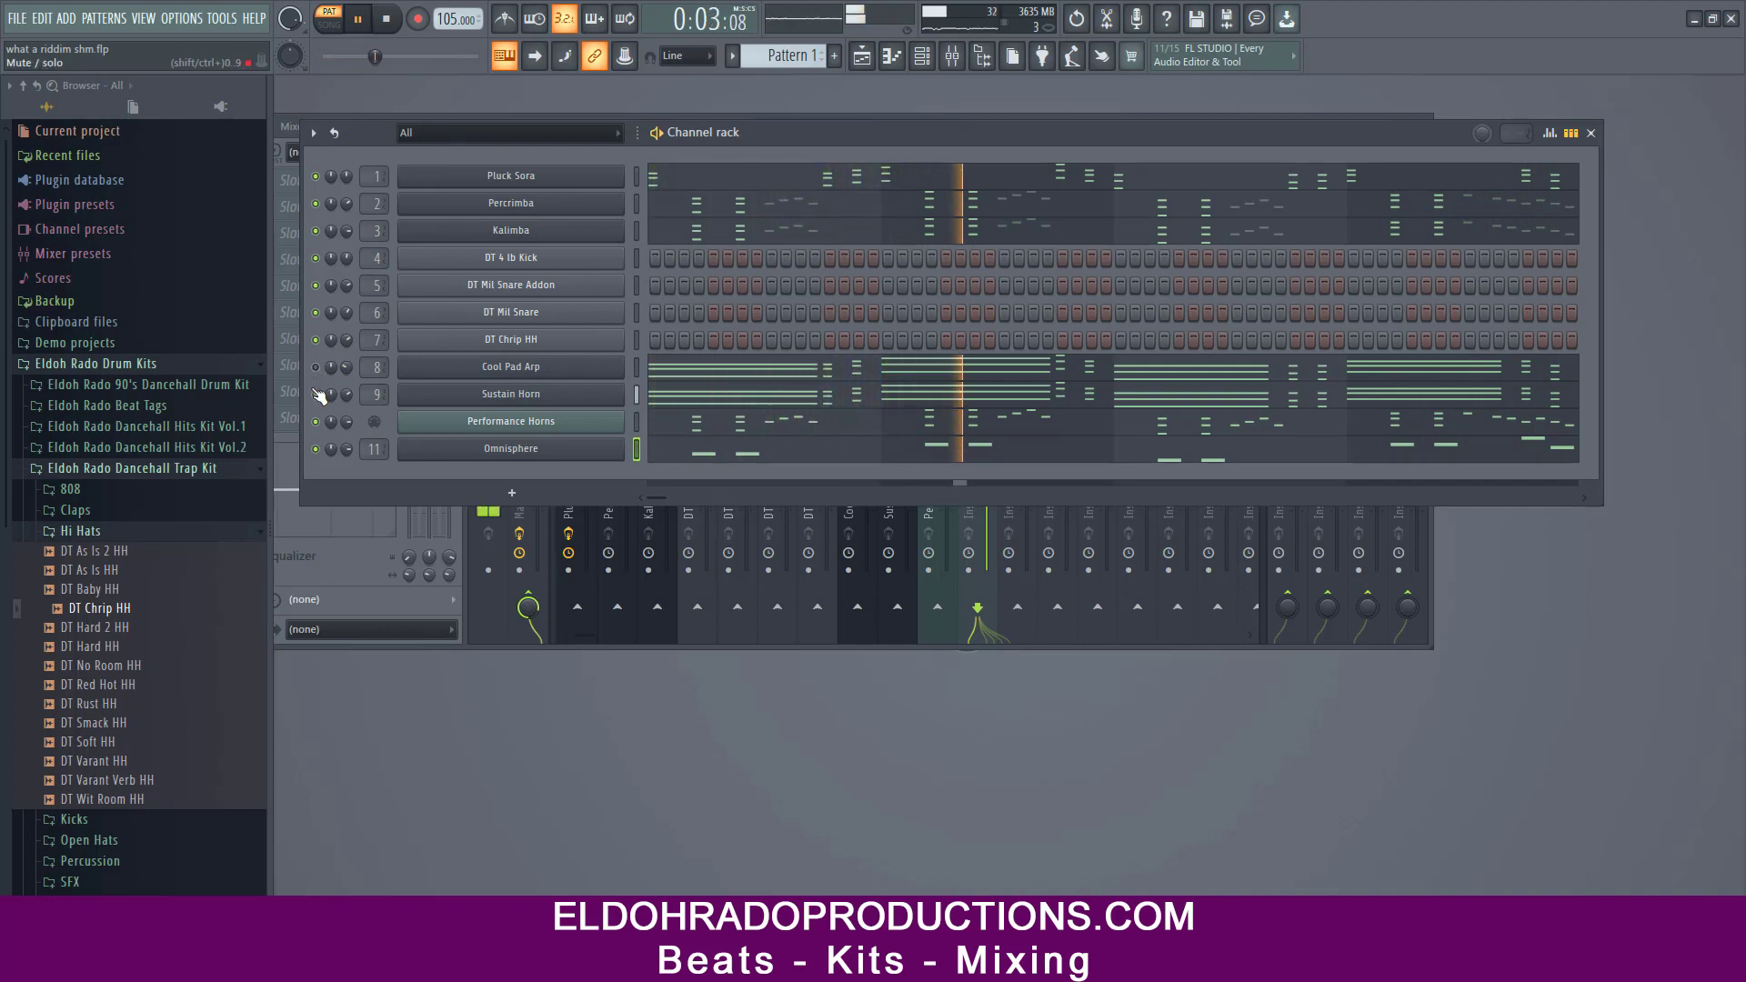
right_click(316, 368)
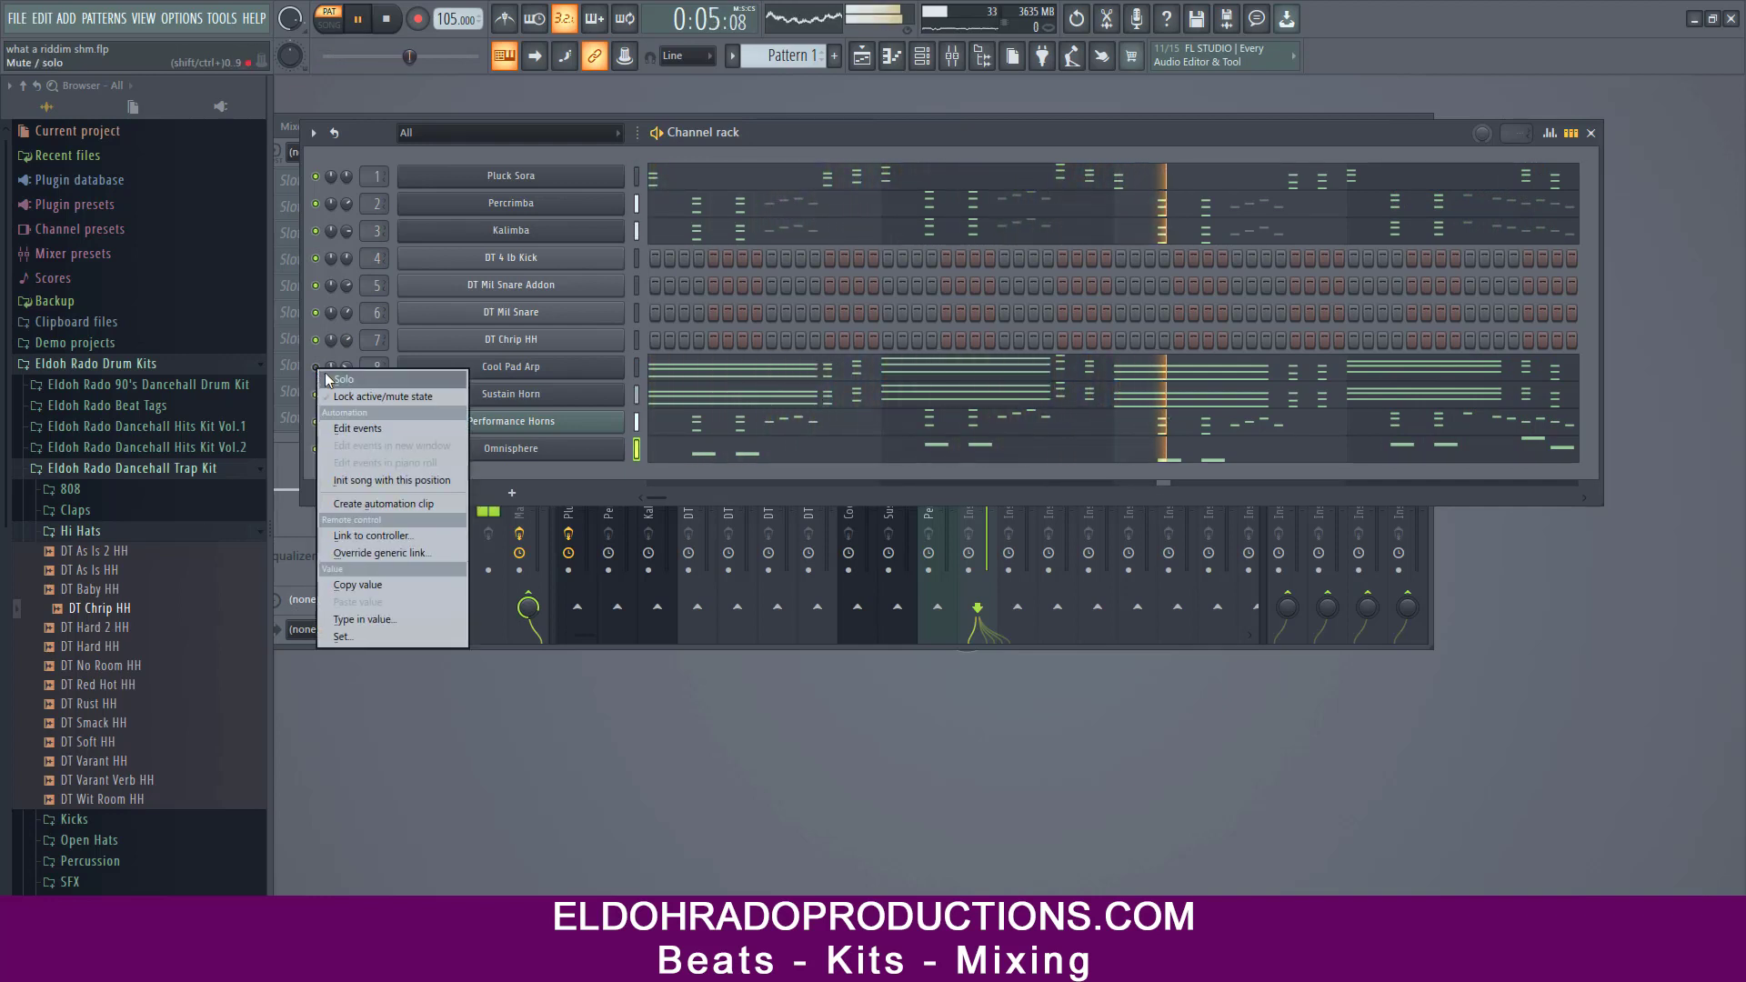
left_click(325, 373)
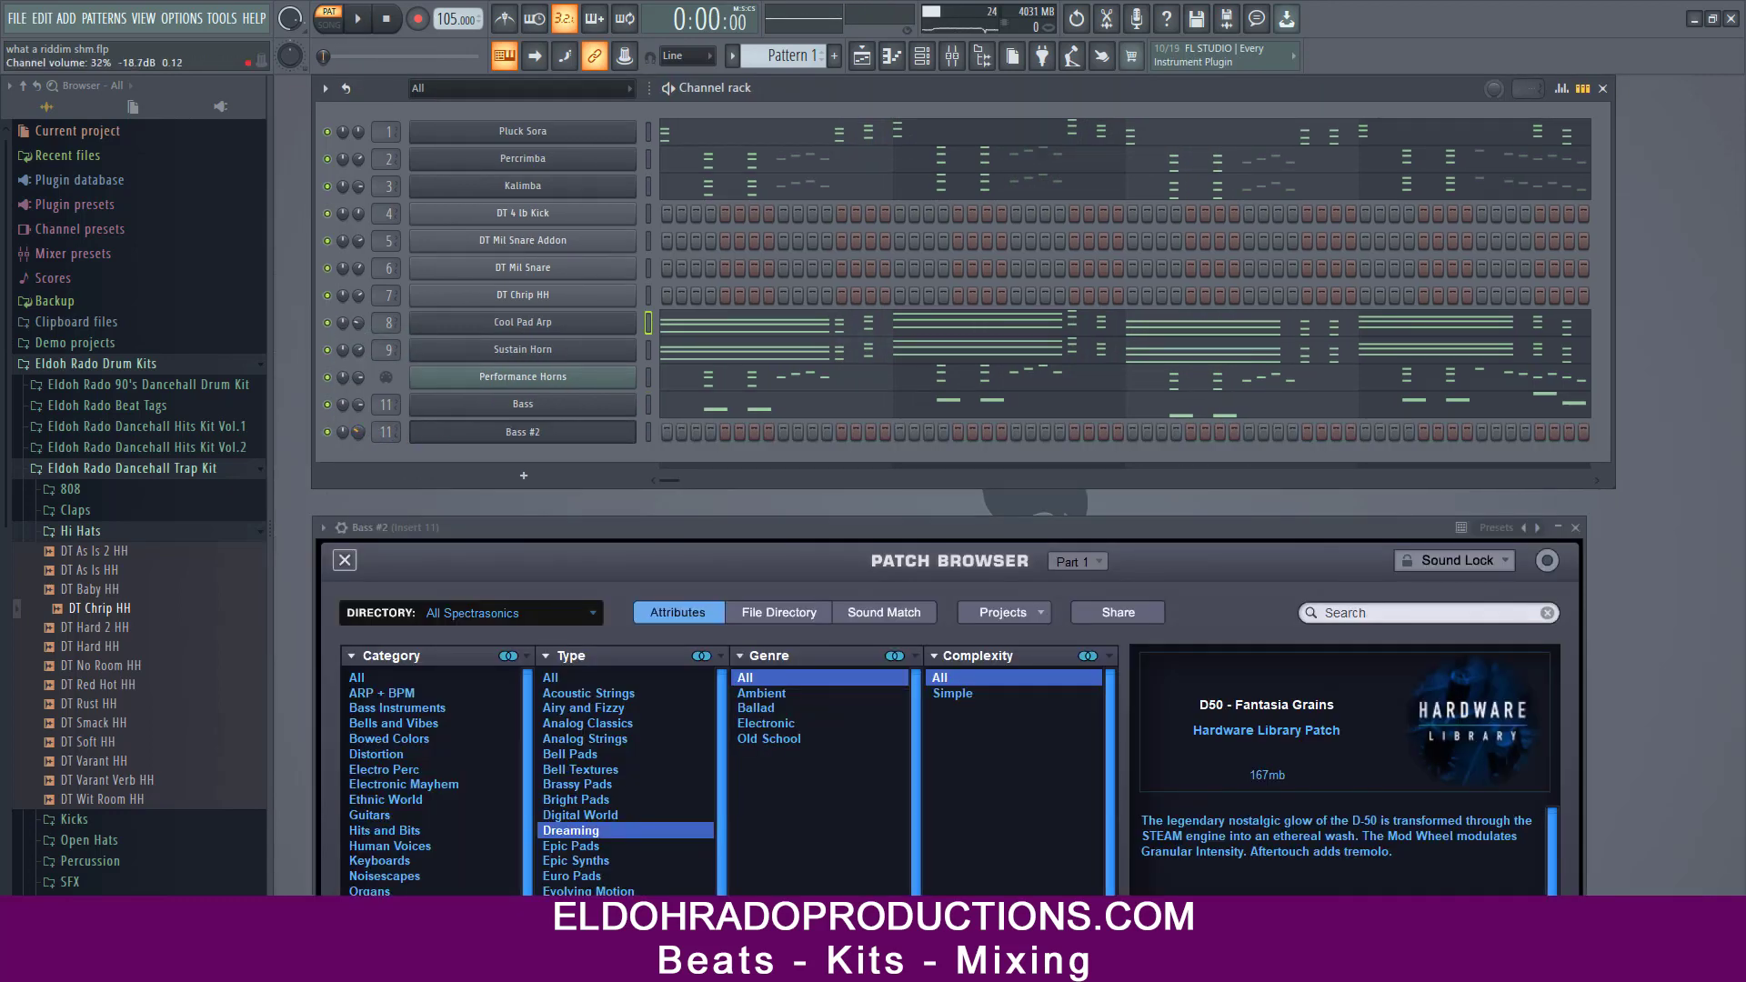
- Paste the copied Cool Pad Arp notes into Bass #2 on mixer track 12 and solo that channel during playback
right_click(632, 431)
left_click(837, 467)
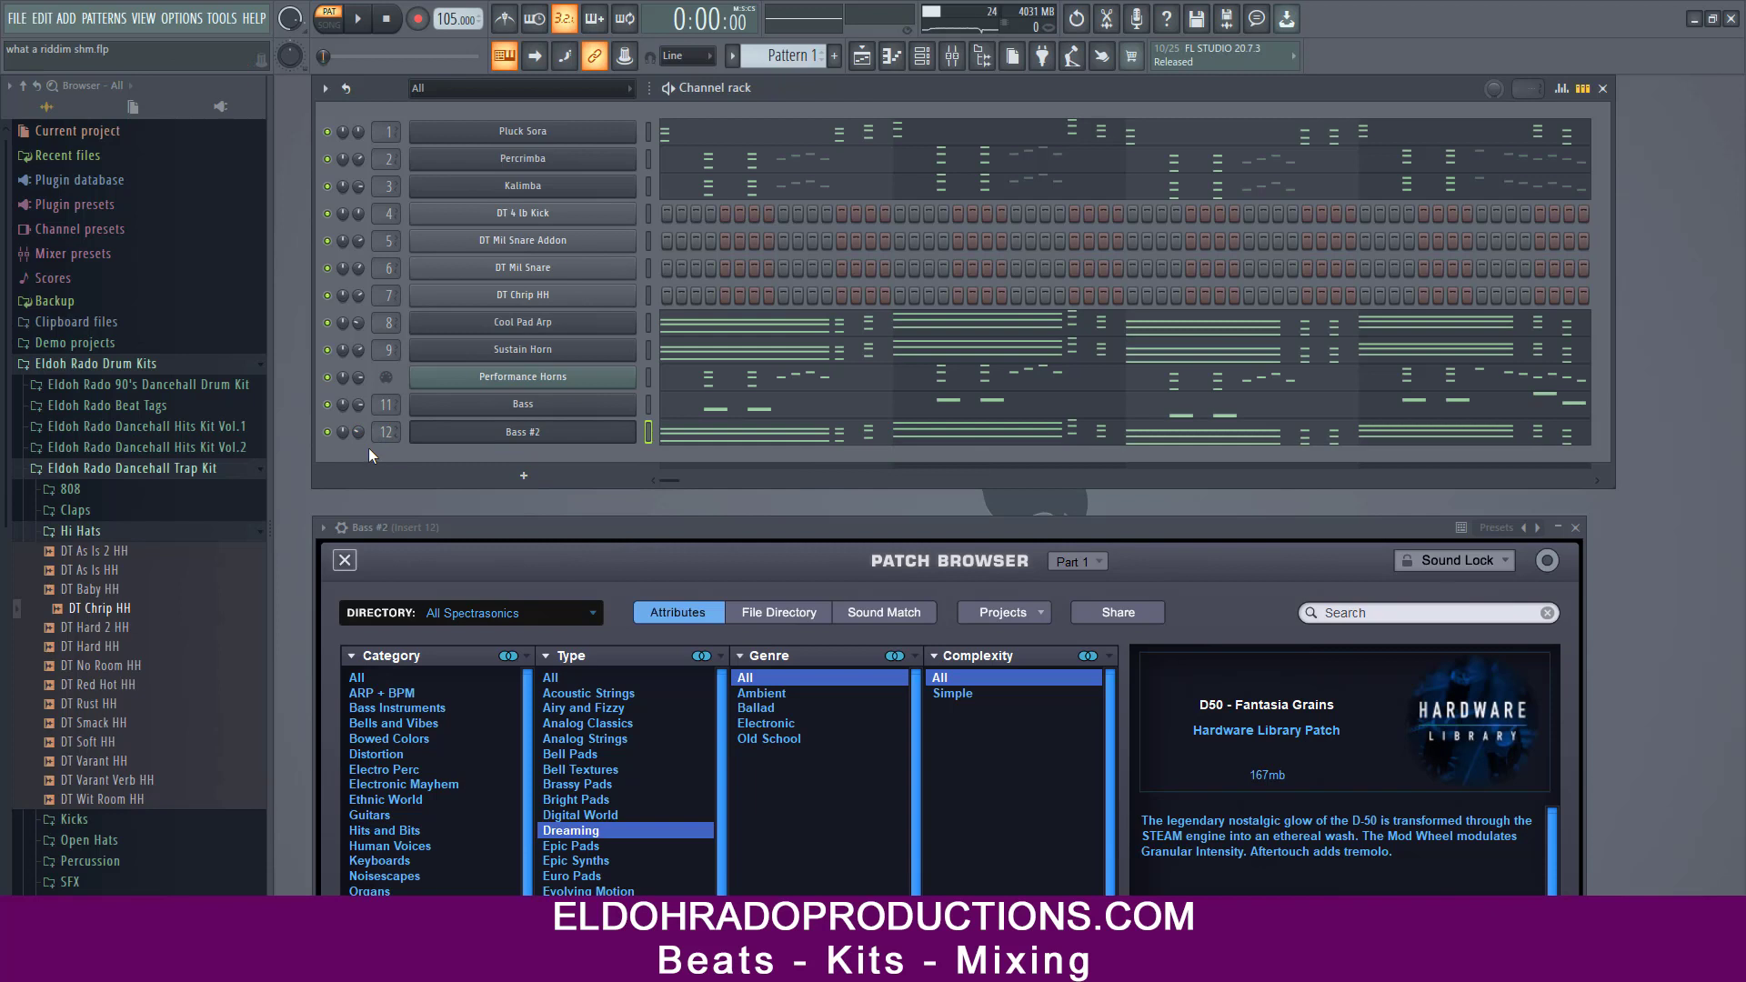
key("space")
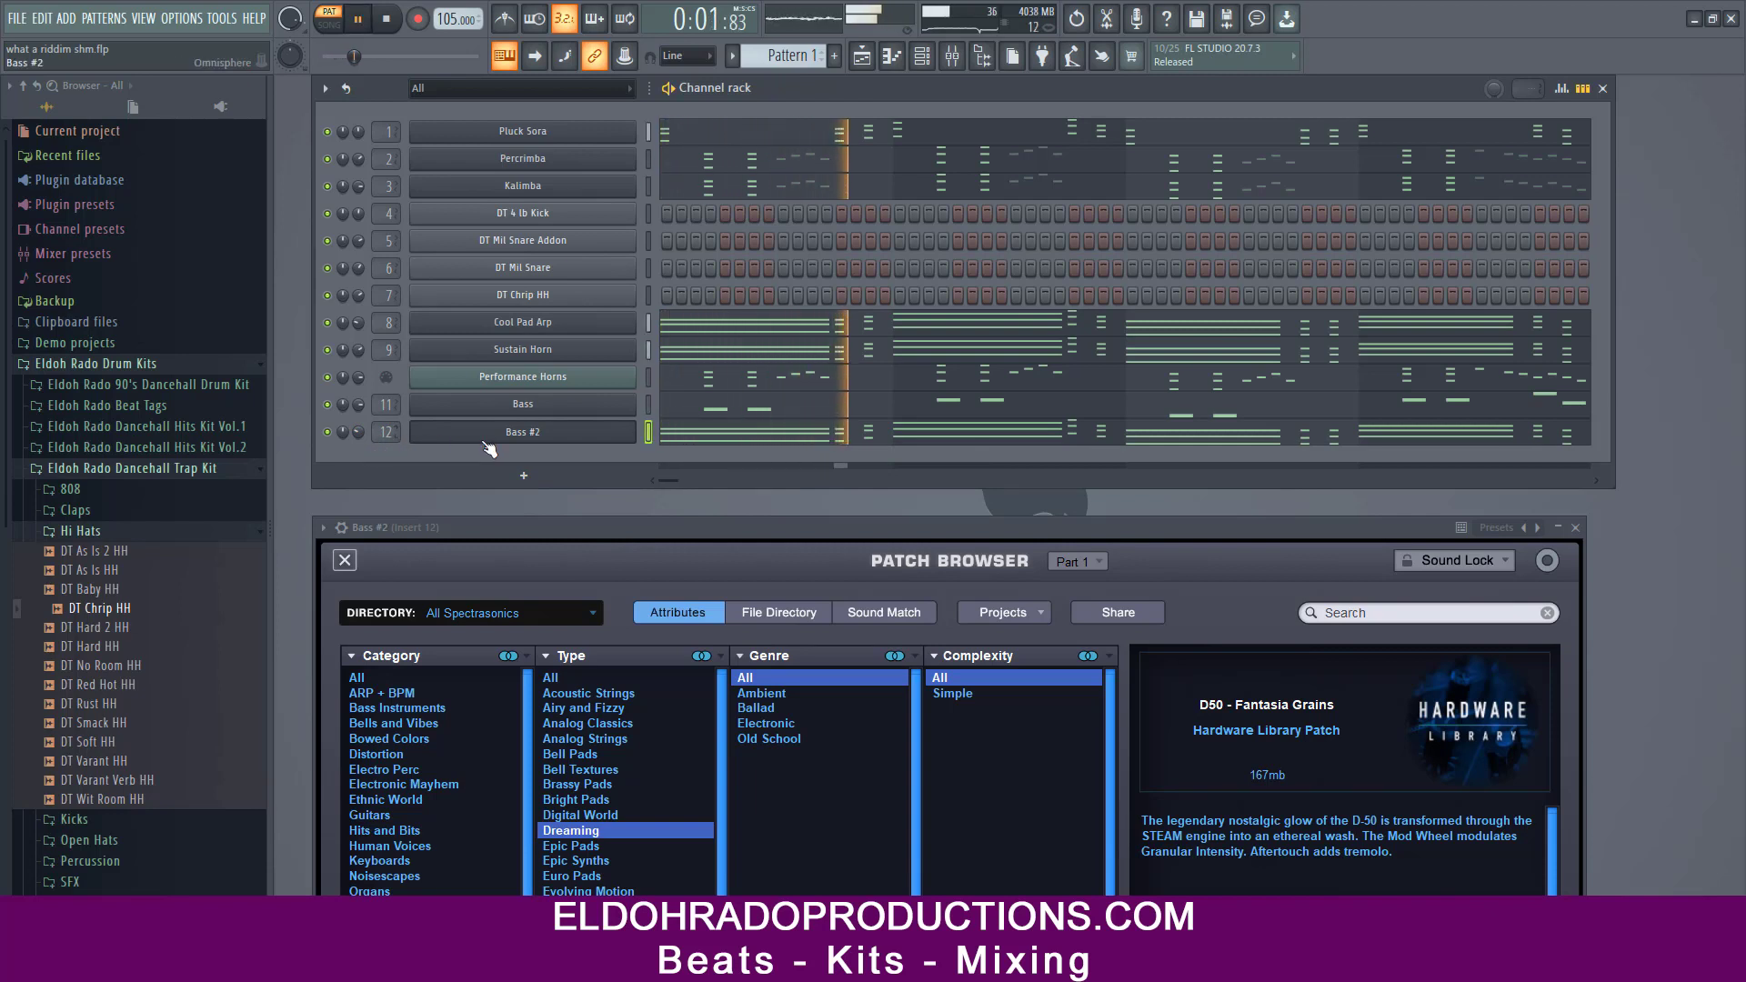
right_click(331, 434)
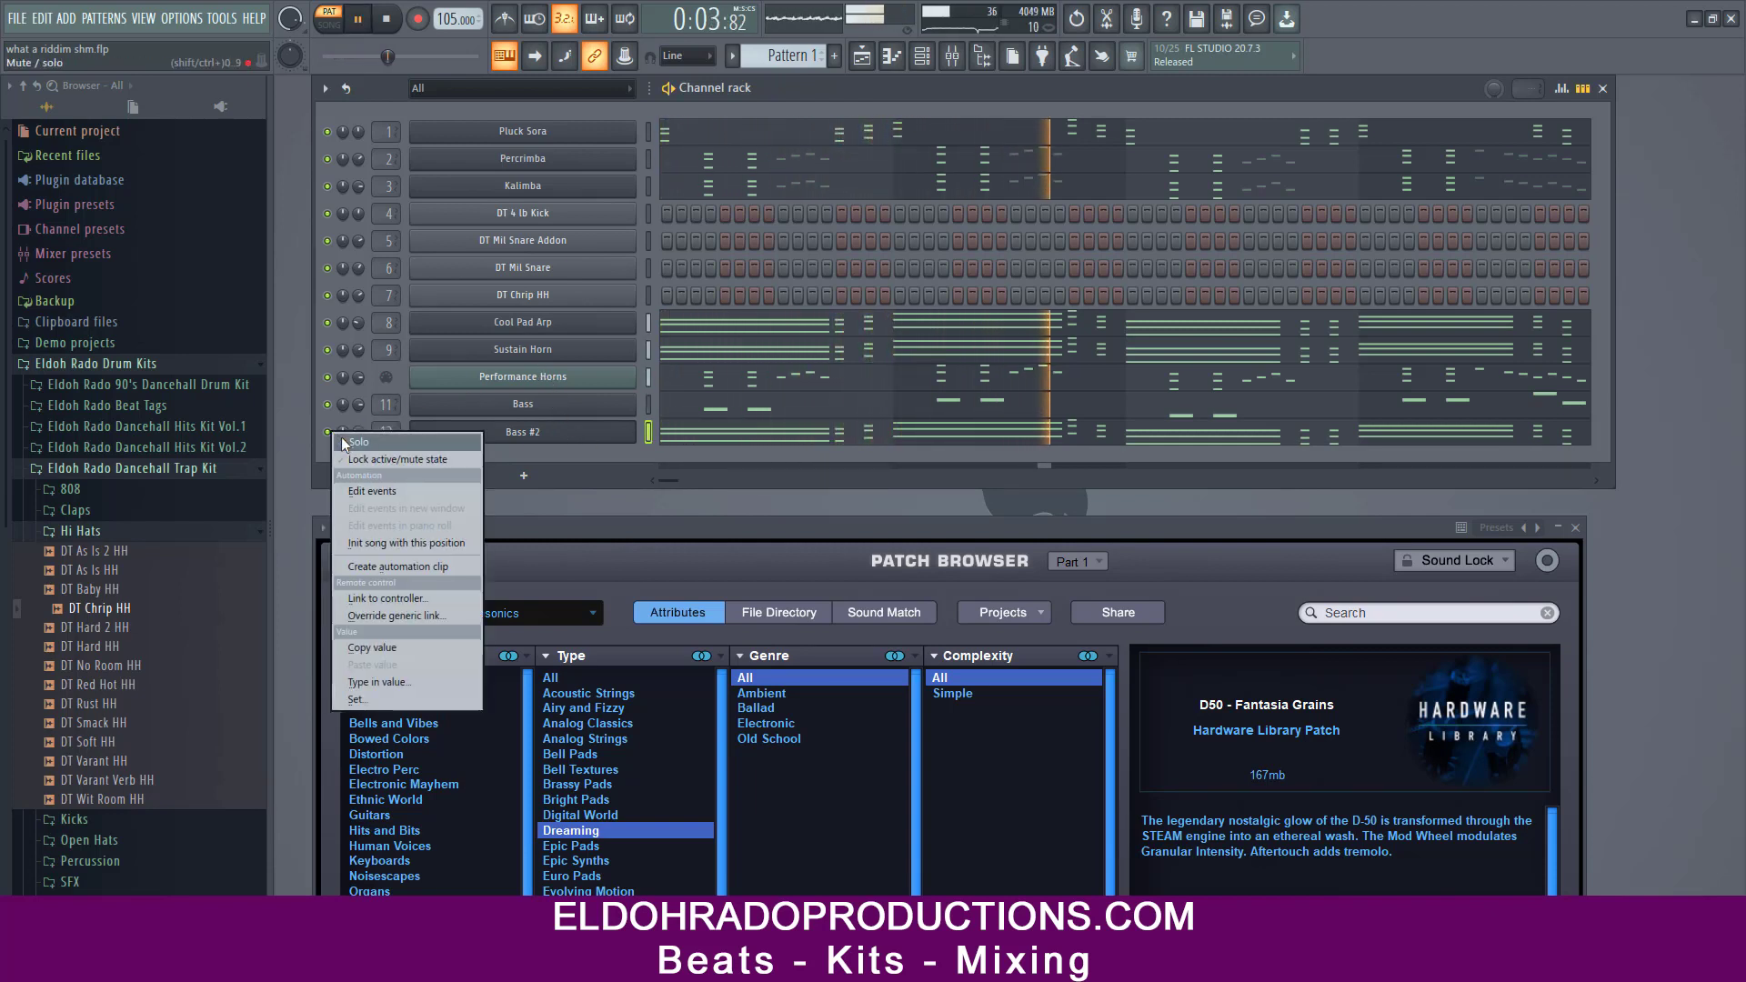
left_click(355, 442)
- Filter Bass #2's pads and strings to Euro Pads, audition Zoo Epica and load Lush Supersaw Pad 1
left_click_drag(1044, 529, 1093, 180)
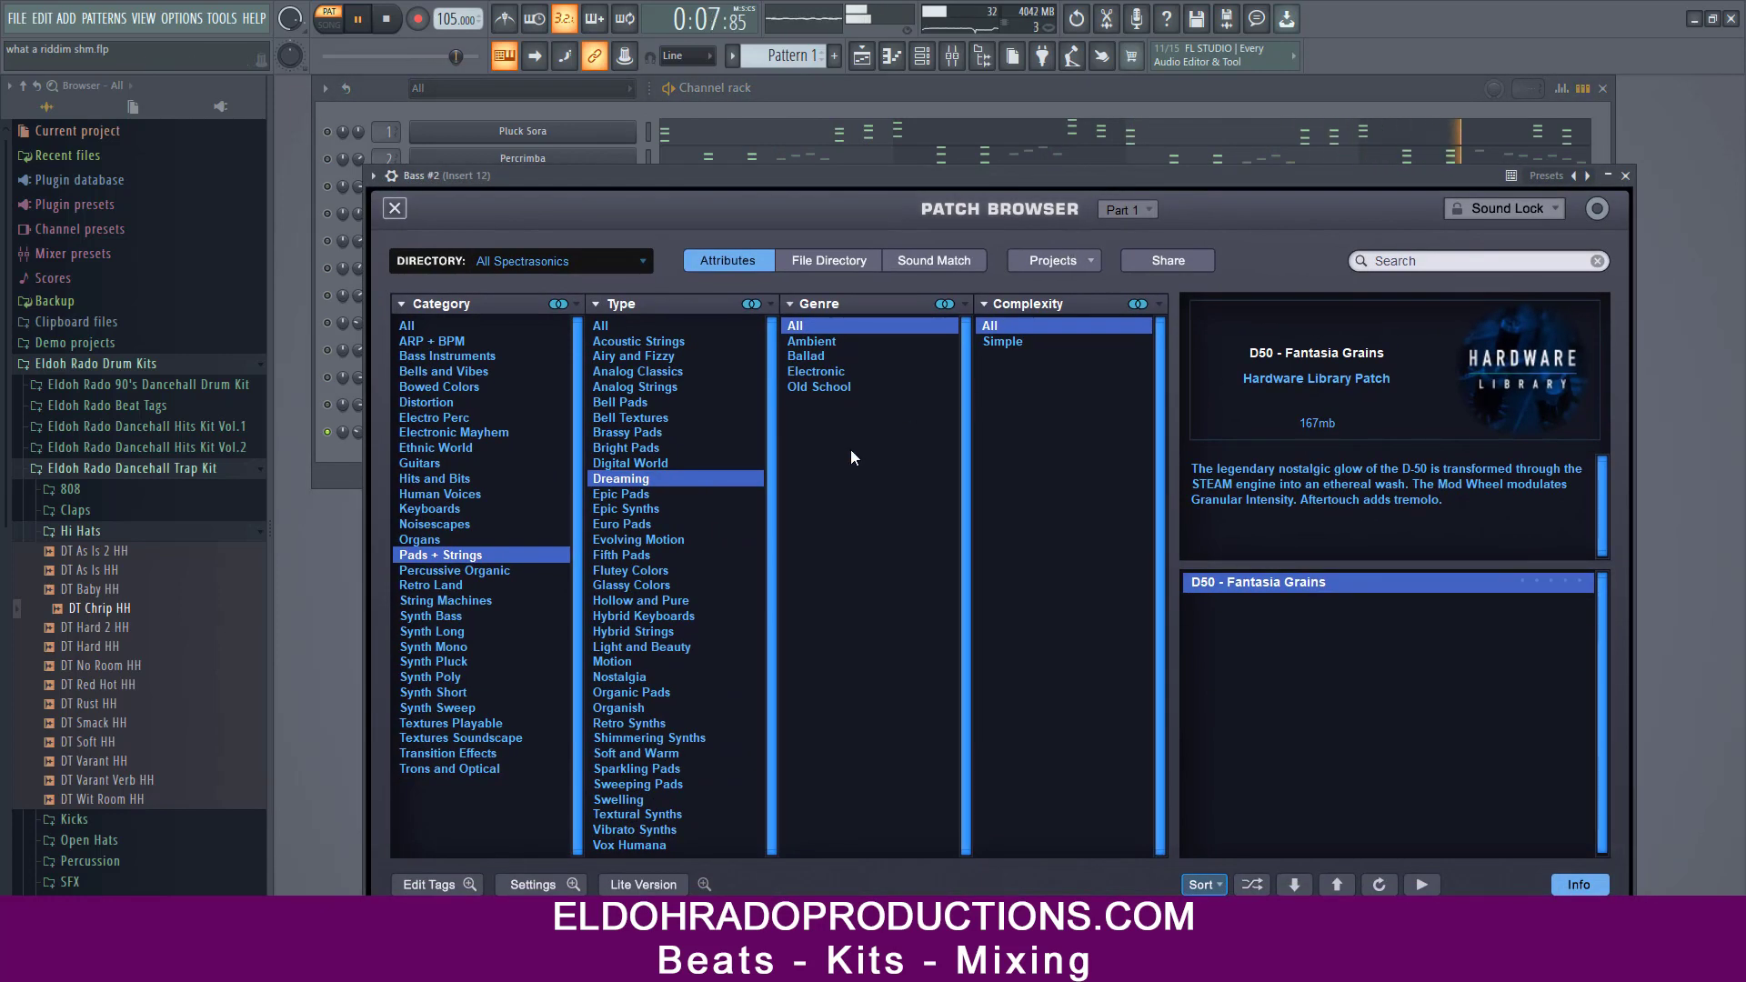
left_click(640, 527)
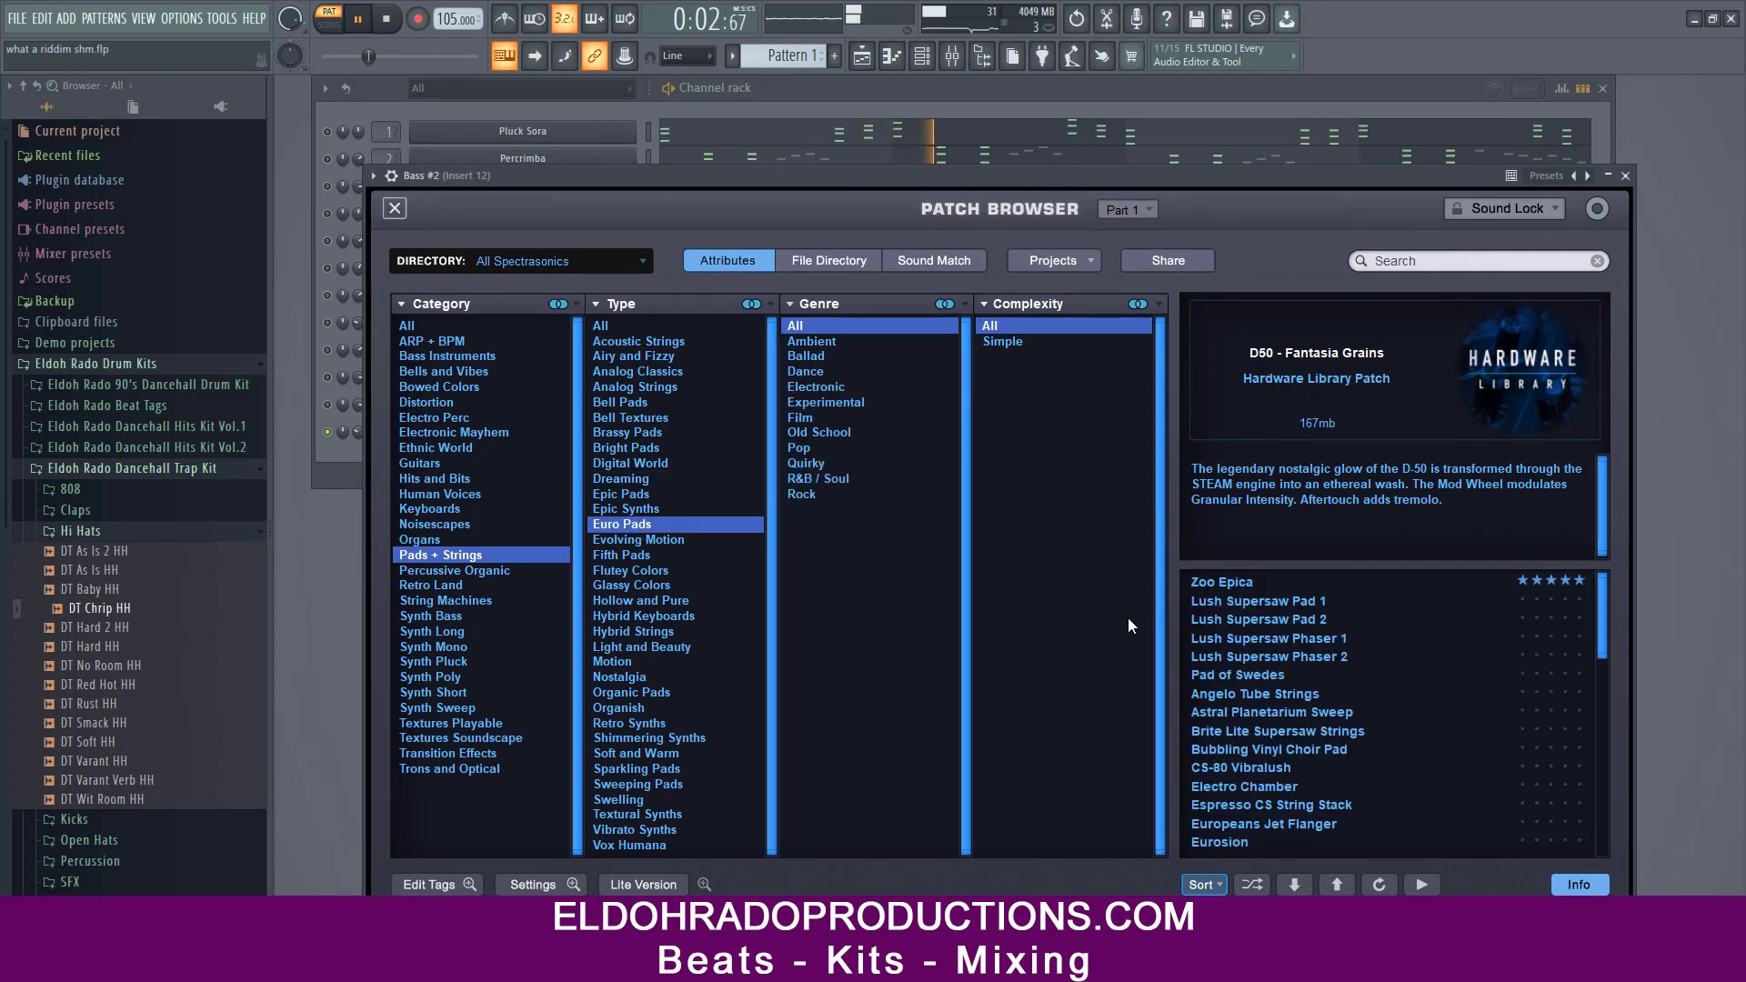
left_click(1274, 587)
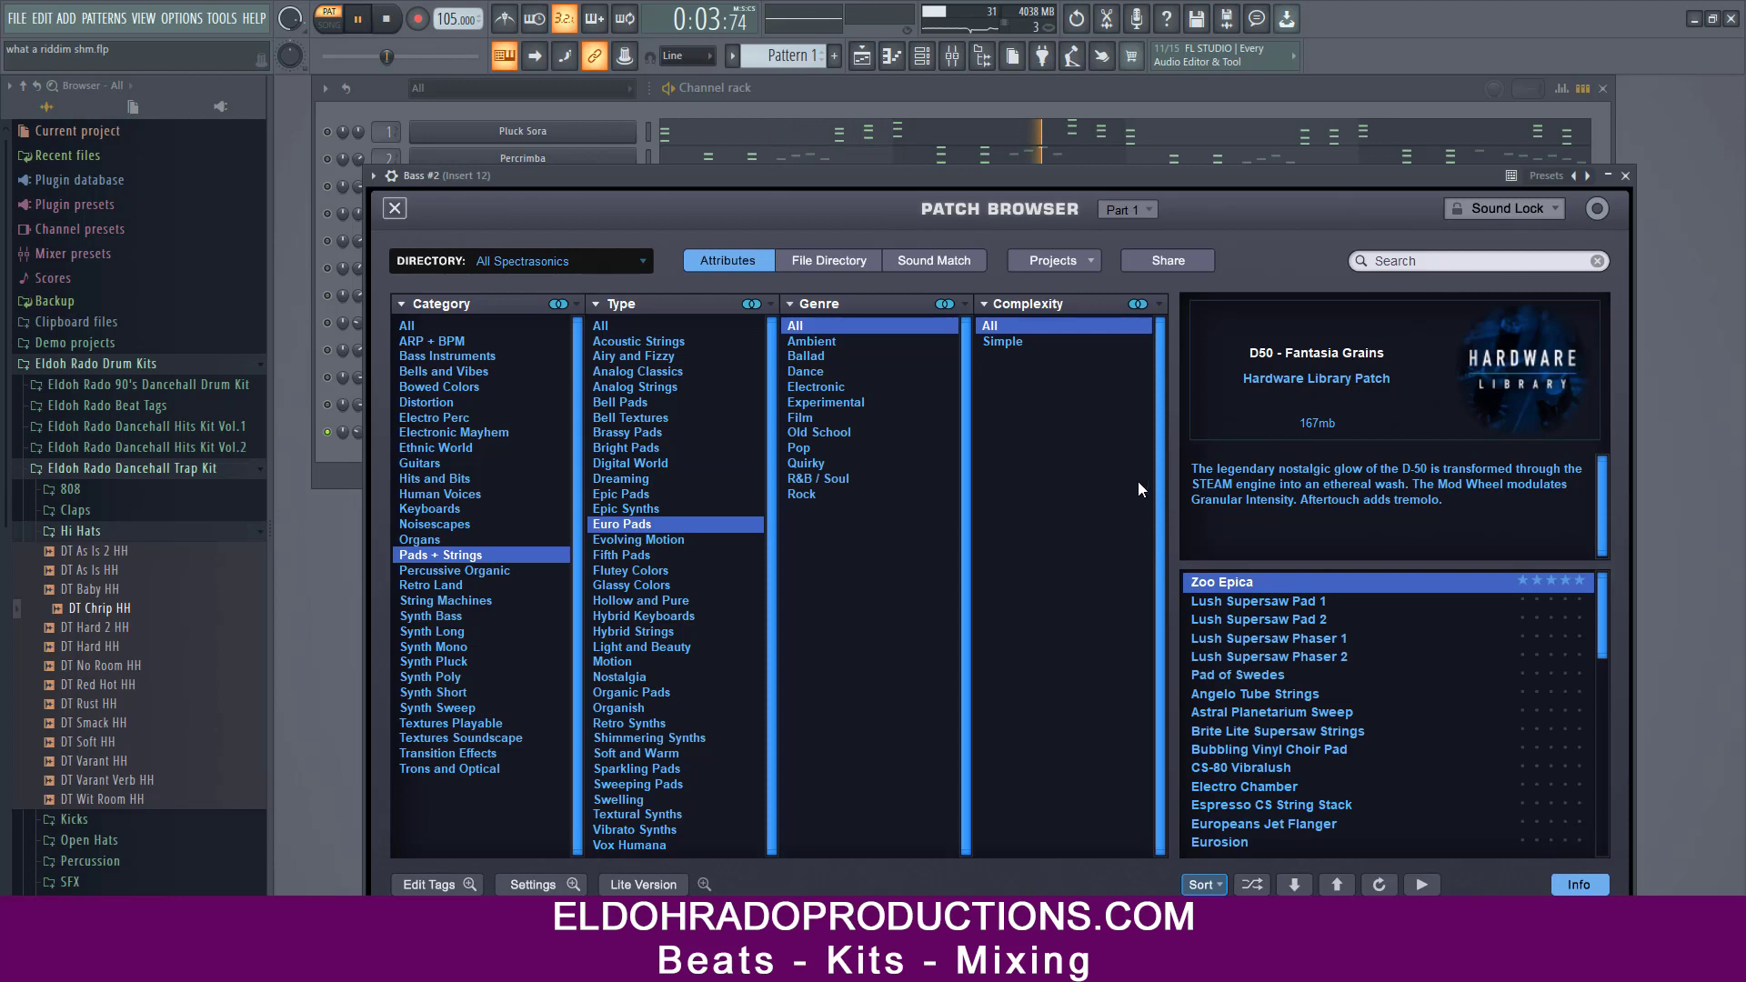
left_click(1276, 602)
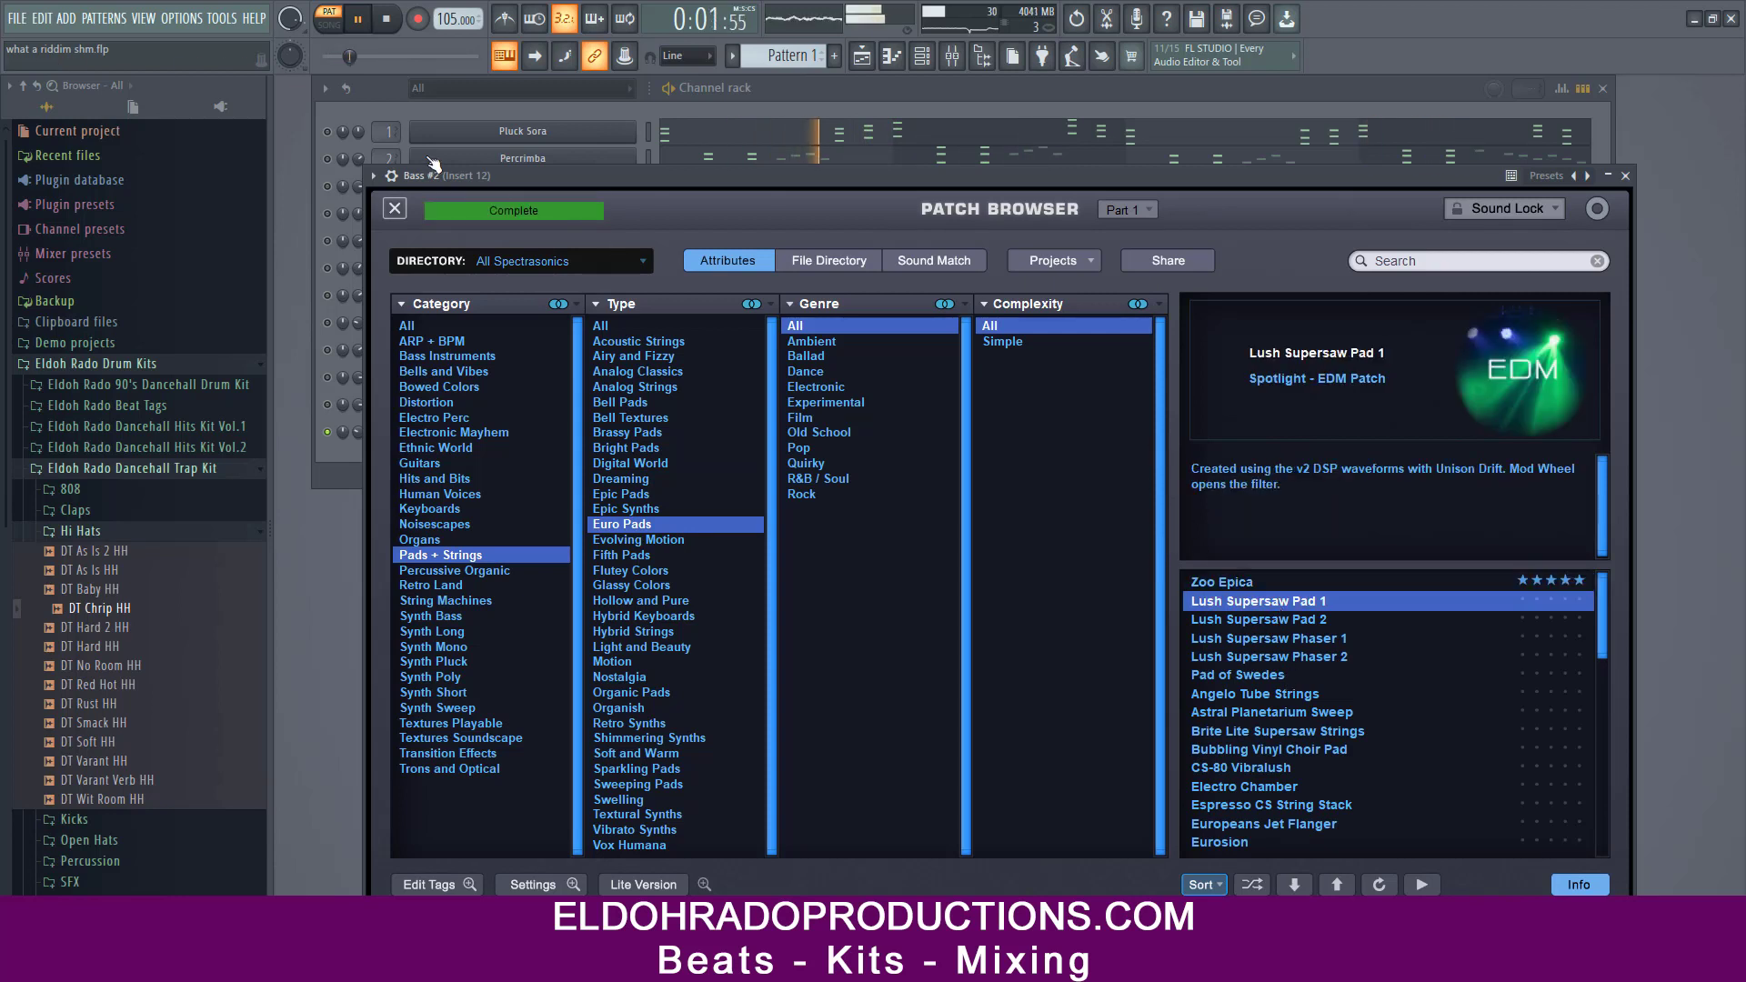
- Show the Bass #2 plugin's channel settings and pull the Insert 12 mixer fader well down while it plays
left_click(391, 177)
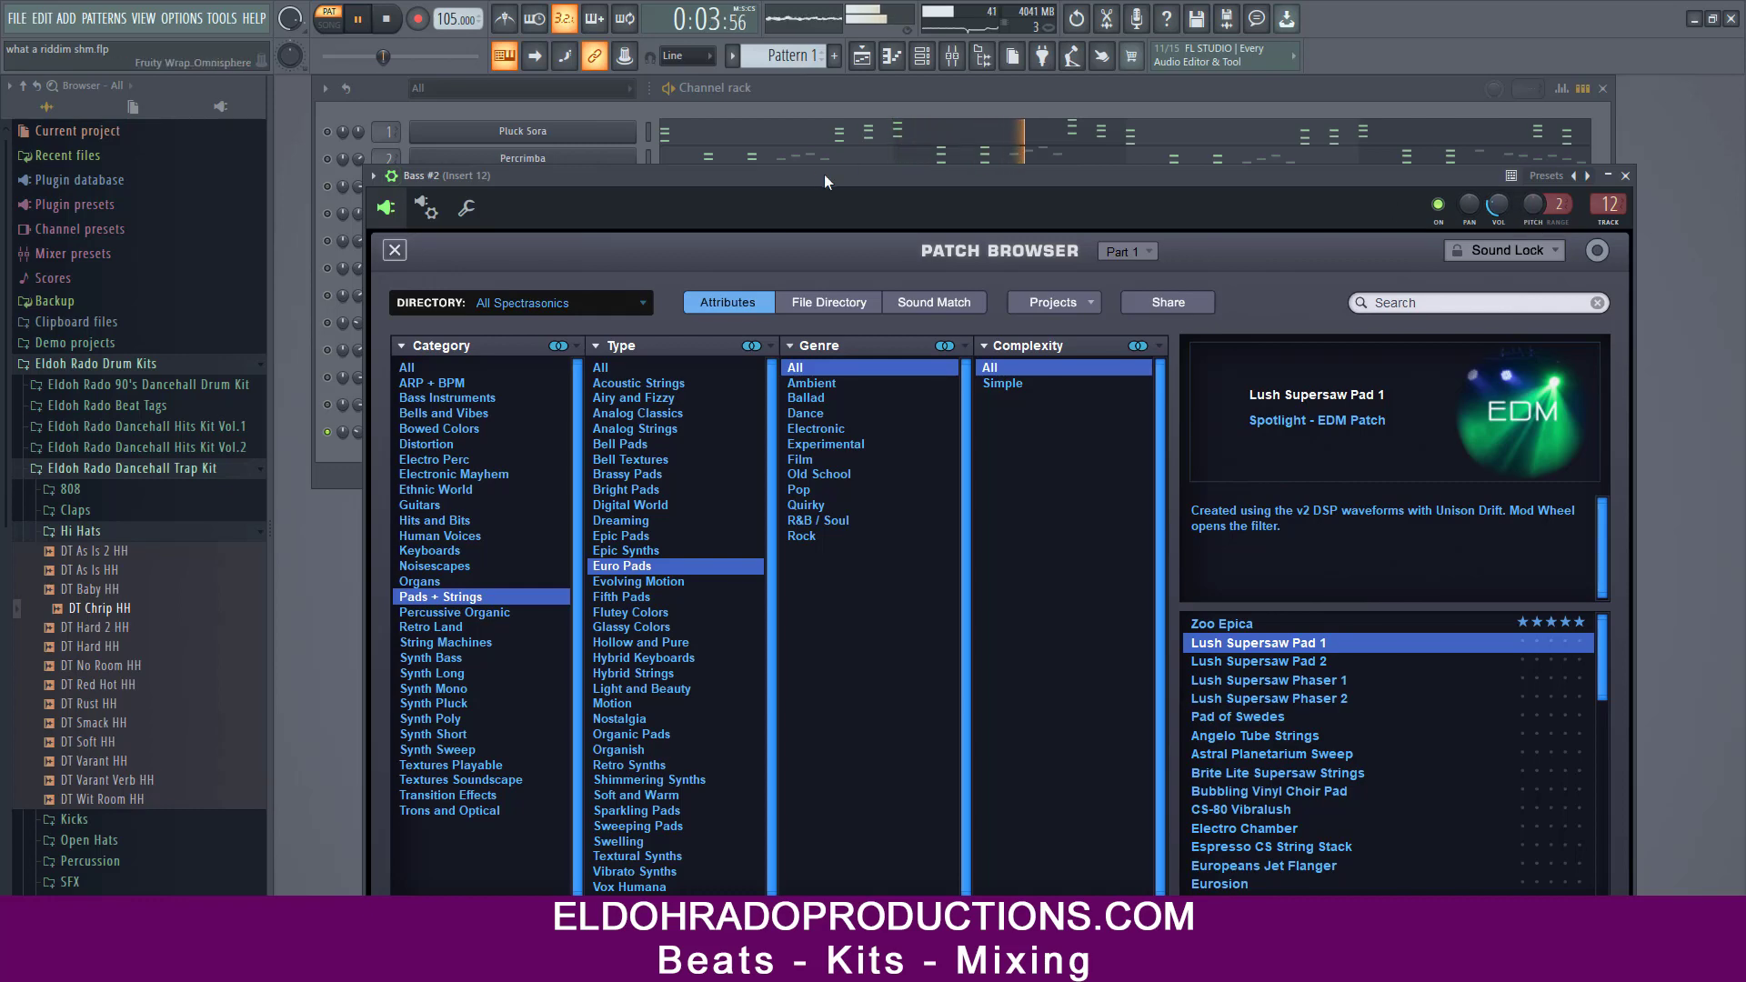
left_click(955, 58)
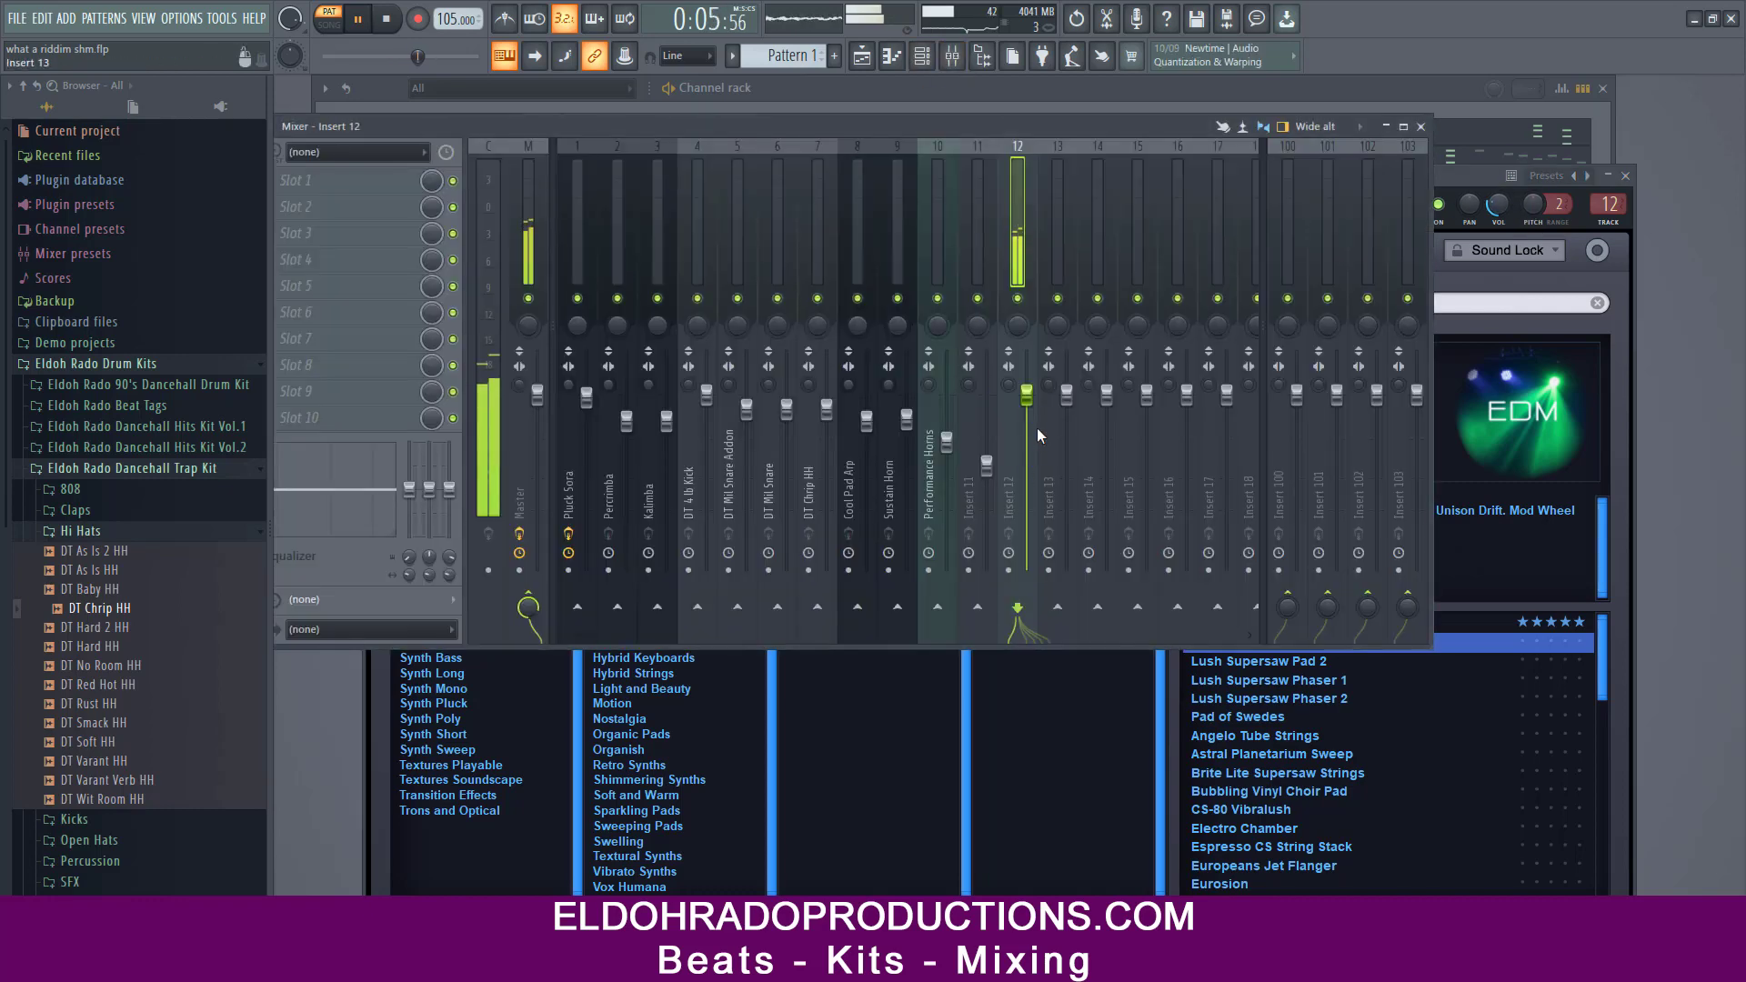
left_click_drag(1026, 394, 1026, 459)
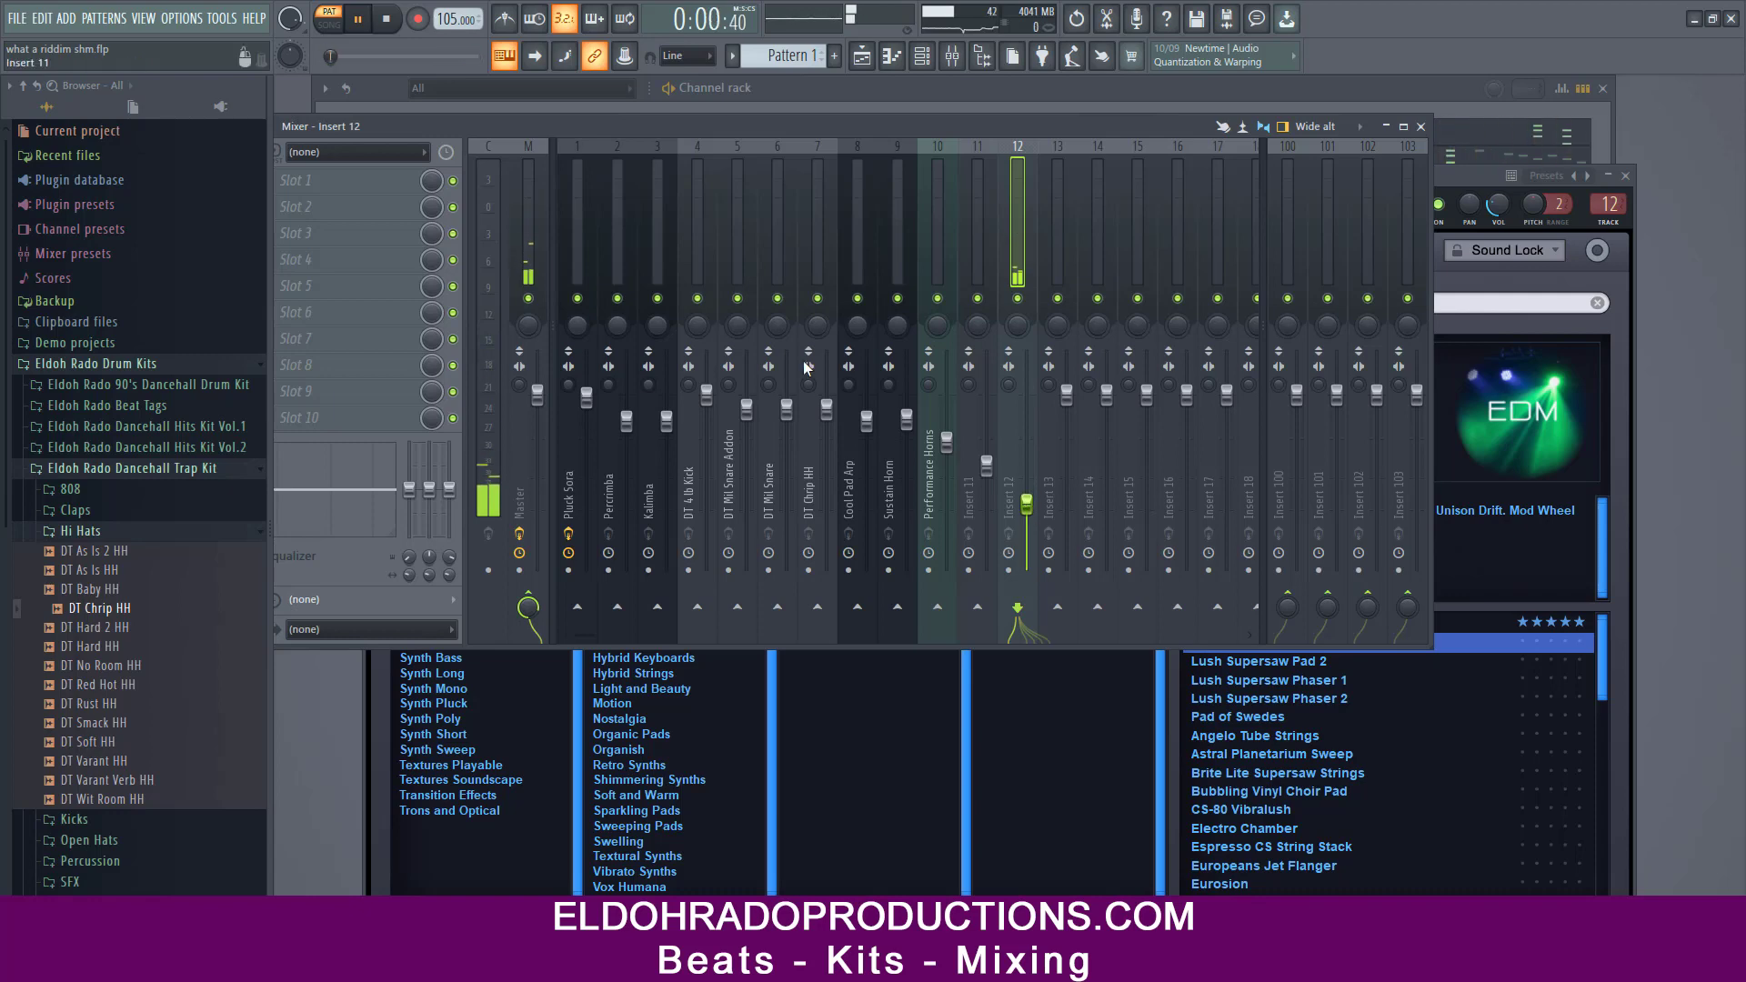
left_click(986, 95)
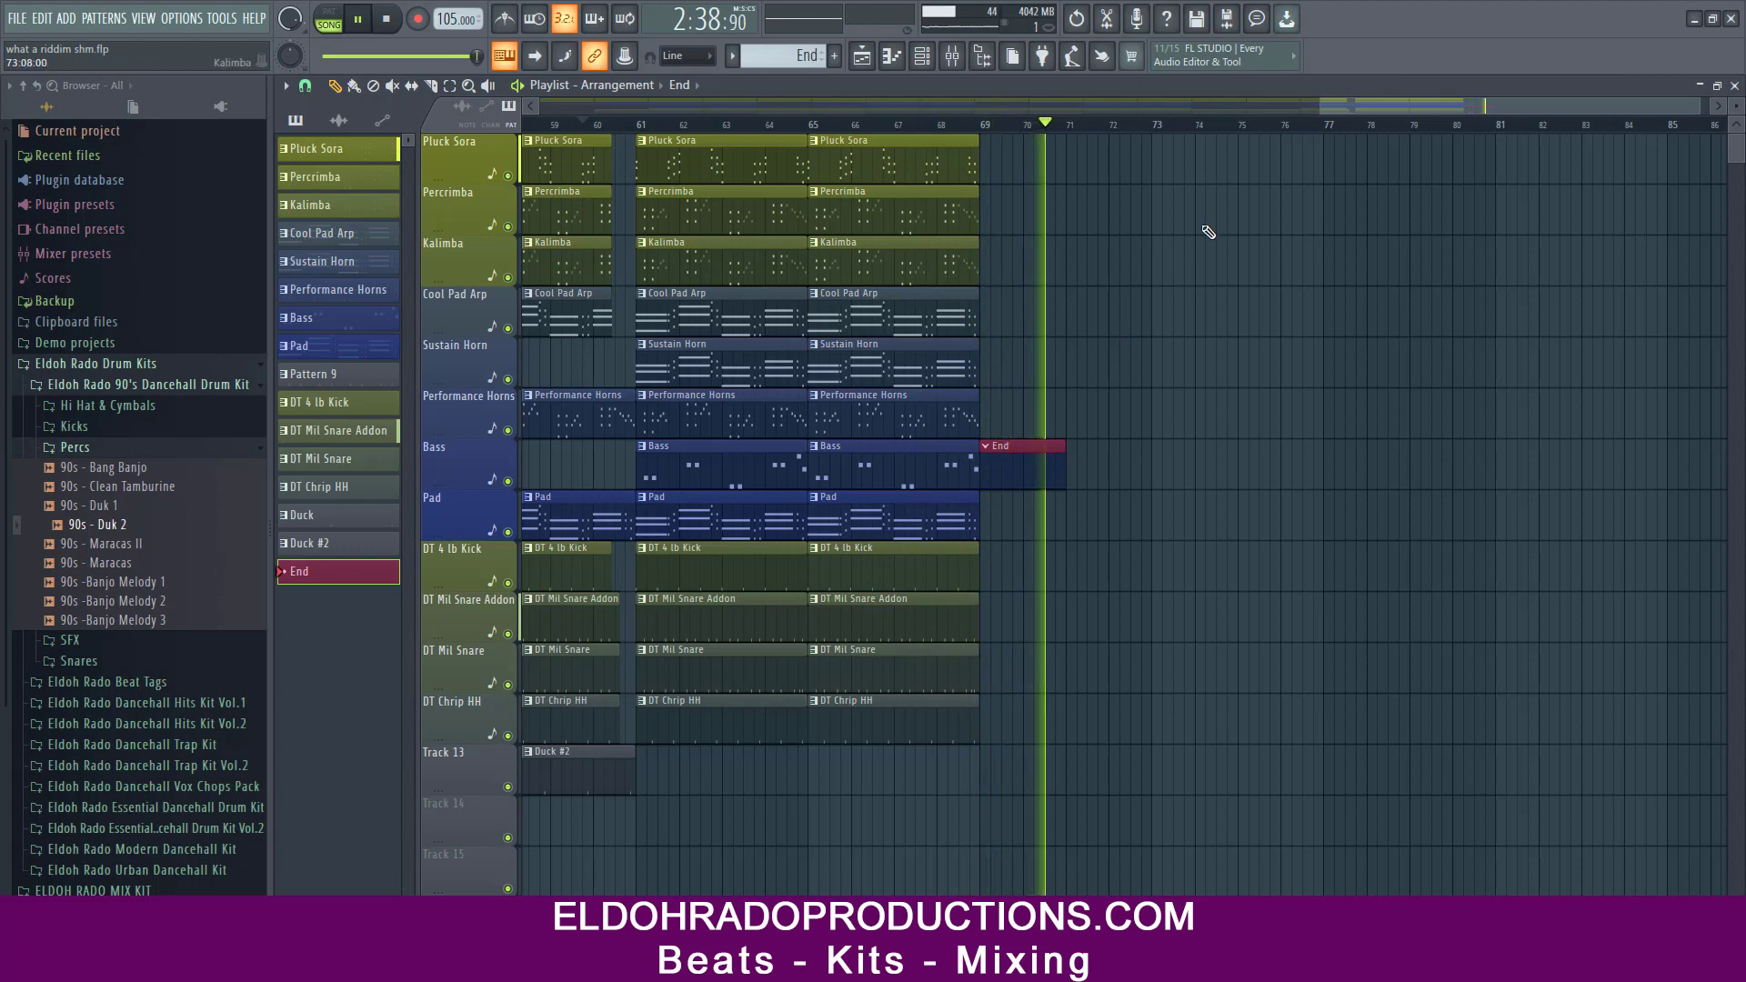
- Raise the Gain of the master track's TR5 Classic Clipper to 5.5 dB during arrangement playback, and close the plugin
left_click_drag(1321, 106, 535, 106)
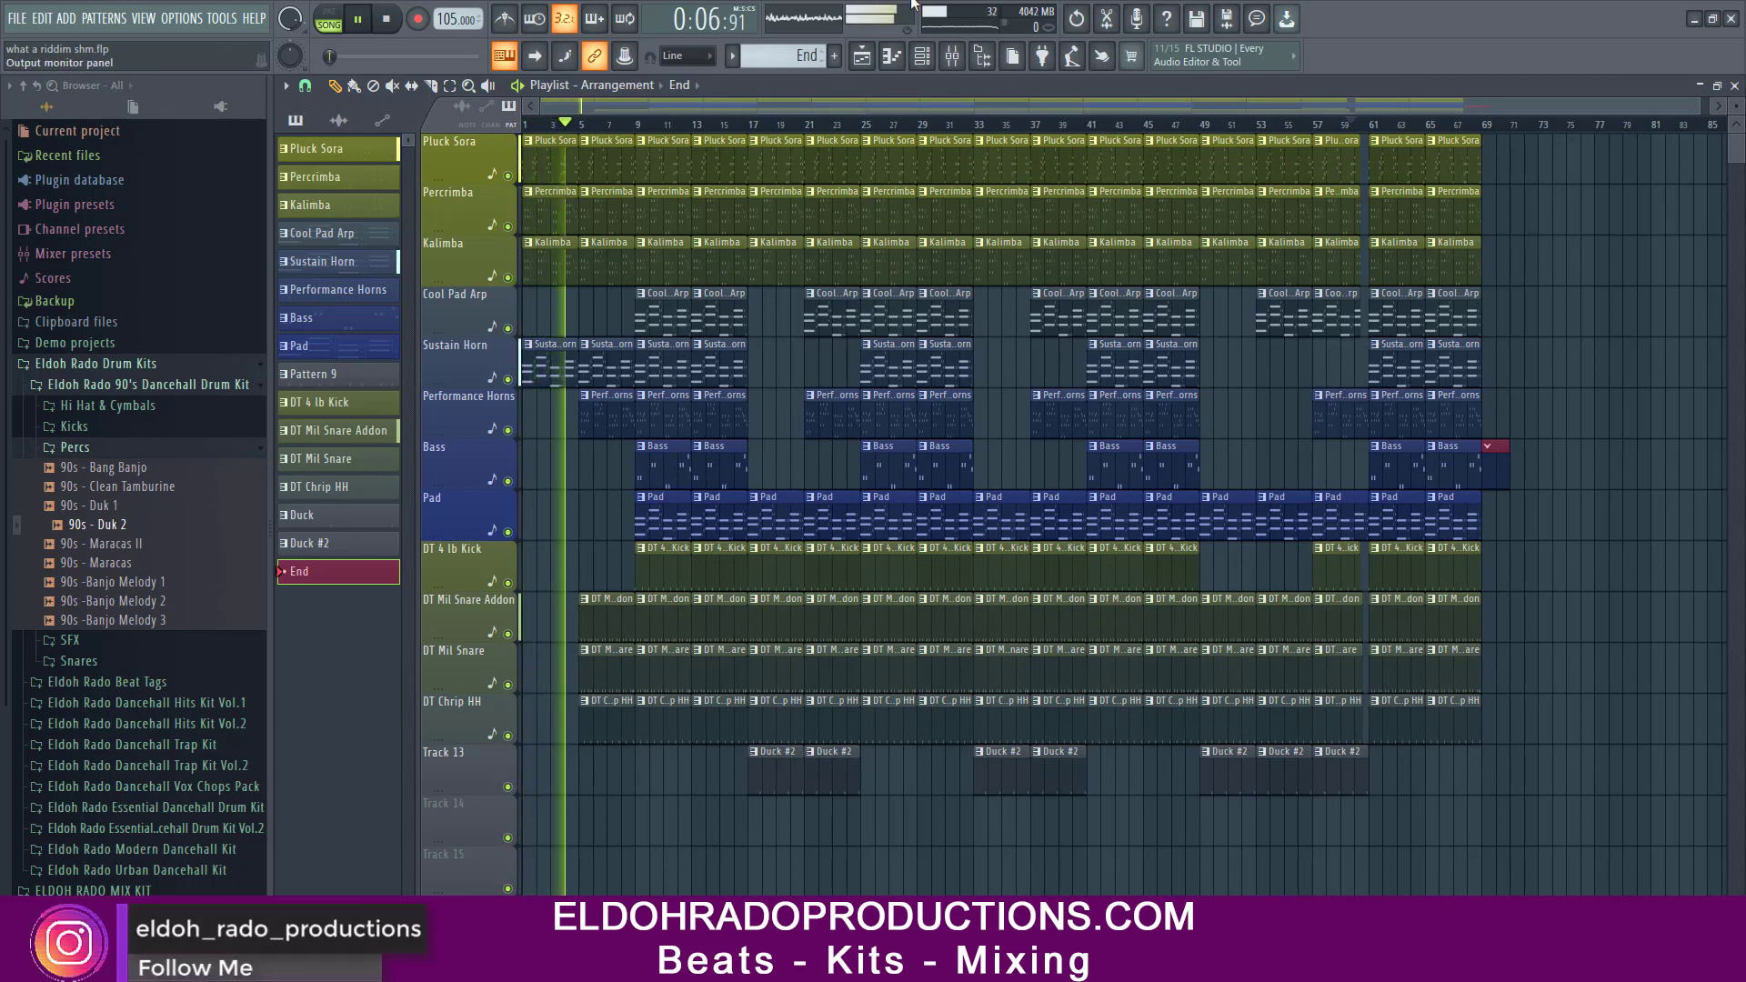
left_click(959, 62)
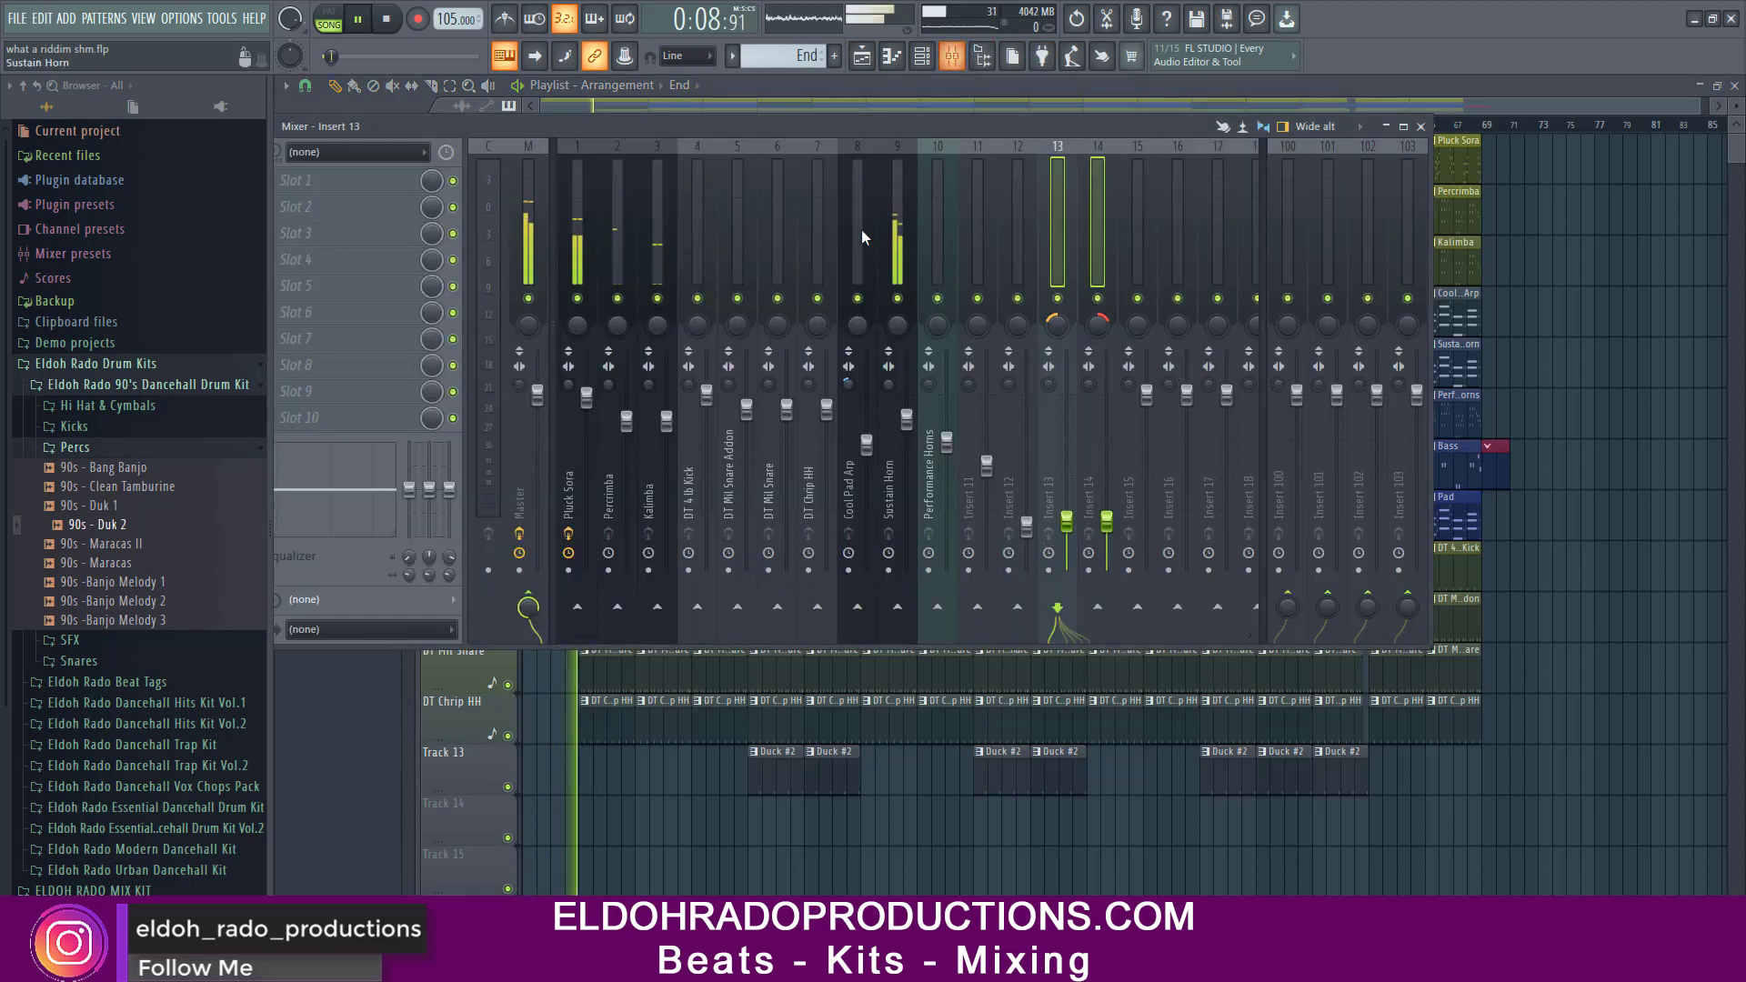
left_click(531, 237)
left_click(329, 206)
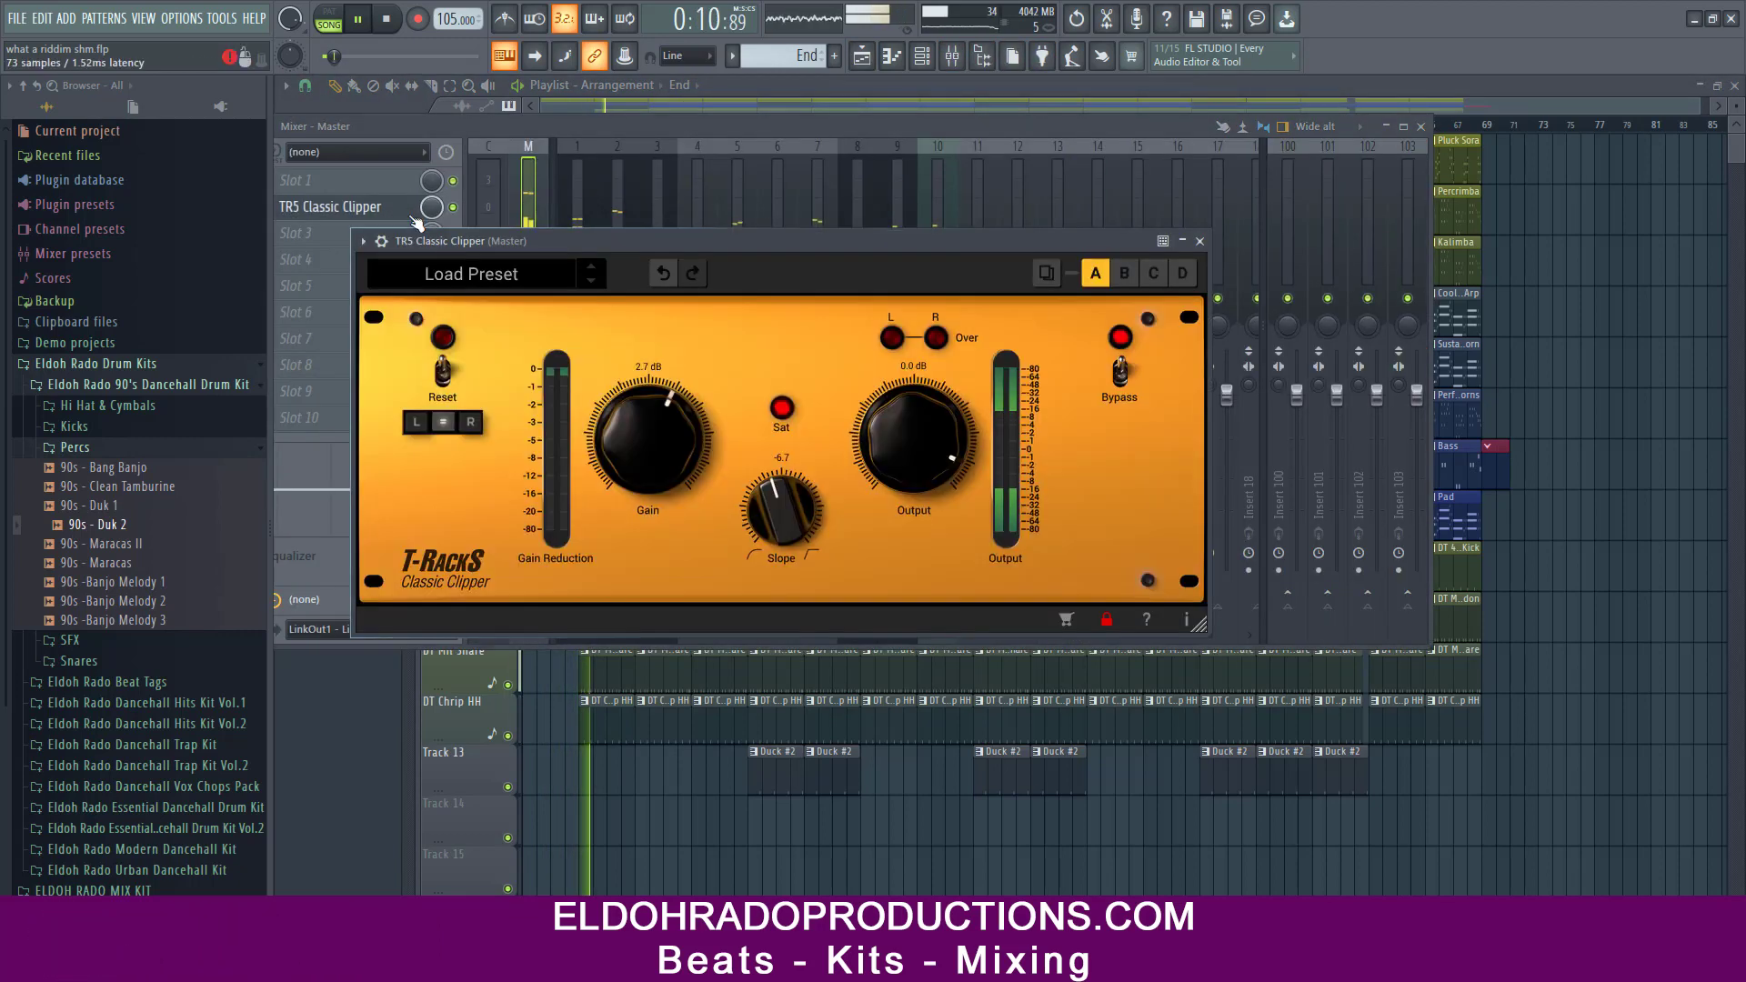
left_click_drag(632, 440, 645, 409)
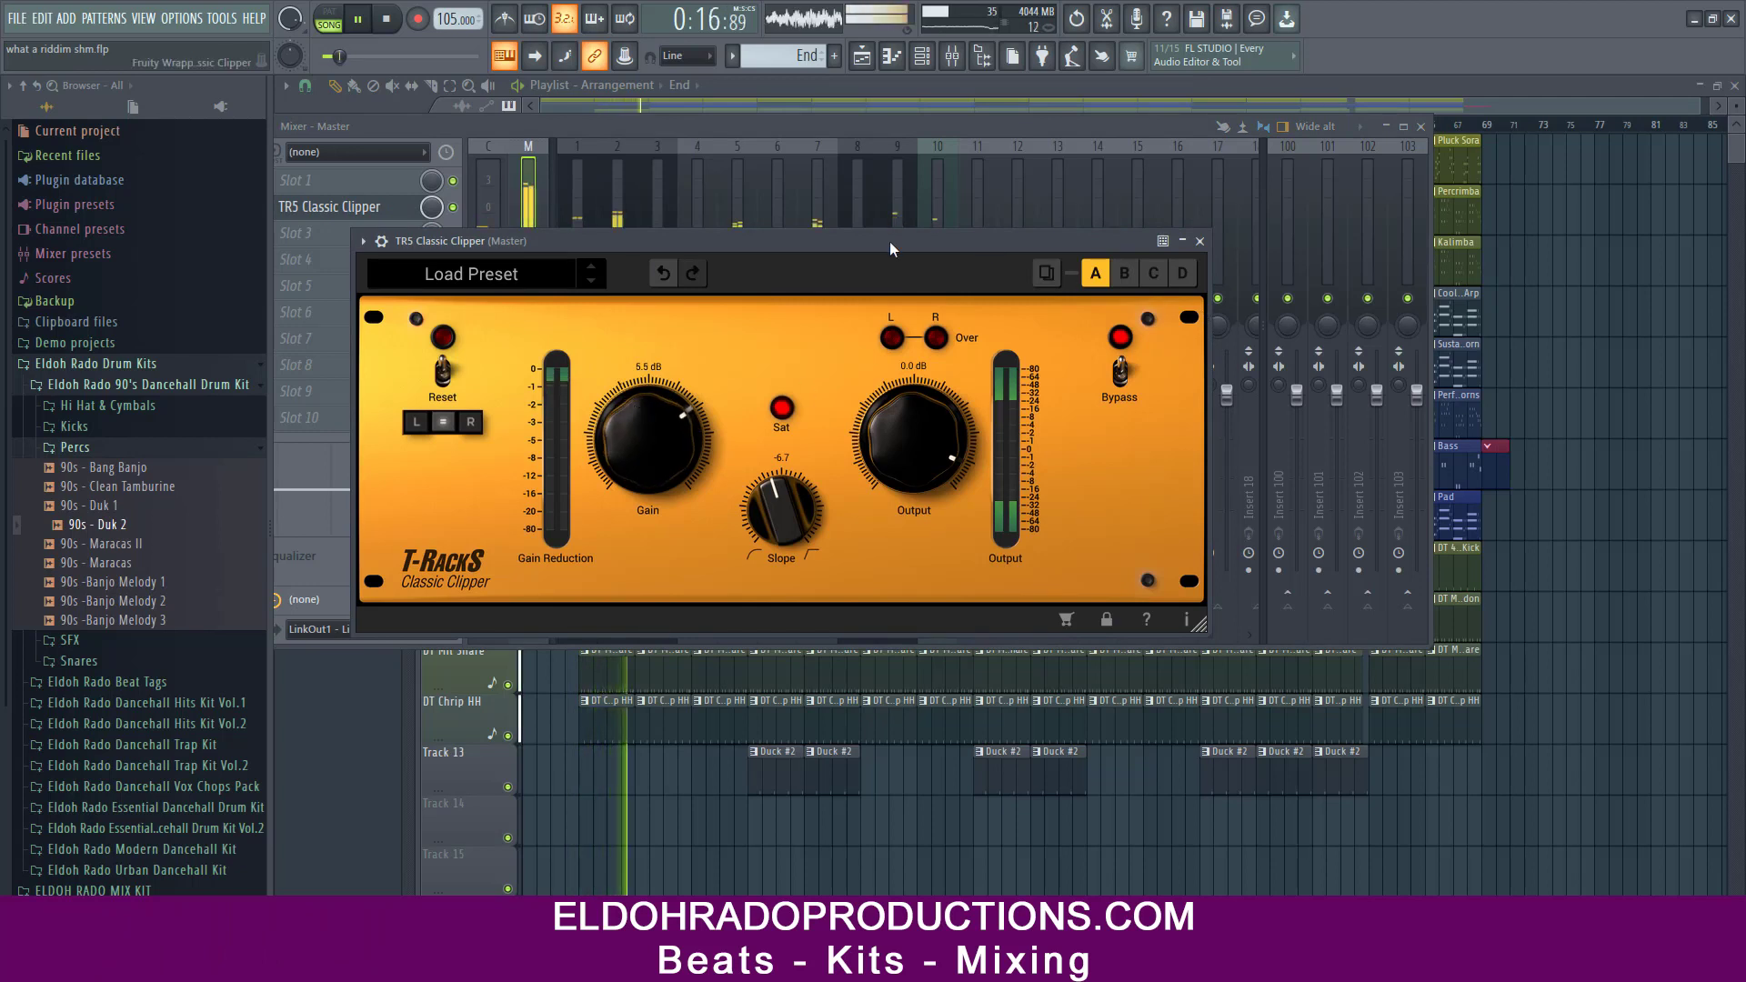
left_click_drag(889, 242, 1053, 205)
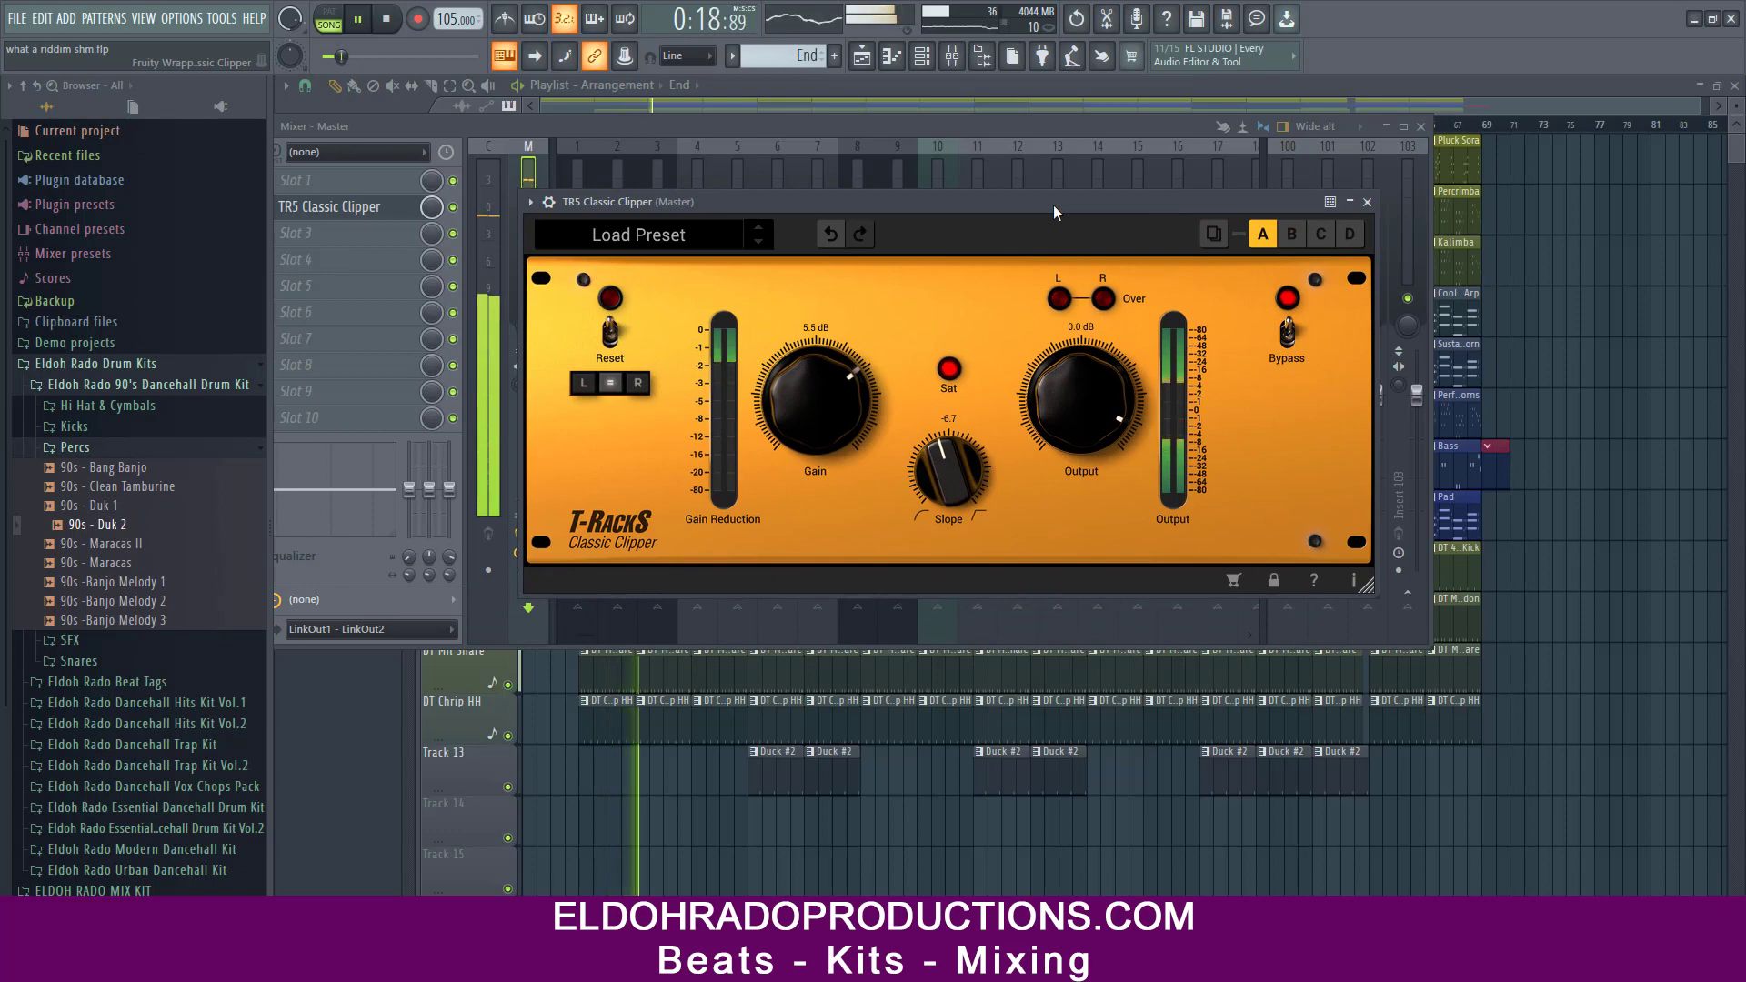
left_click(1367, 202)
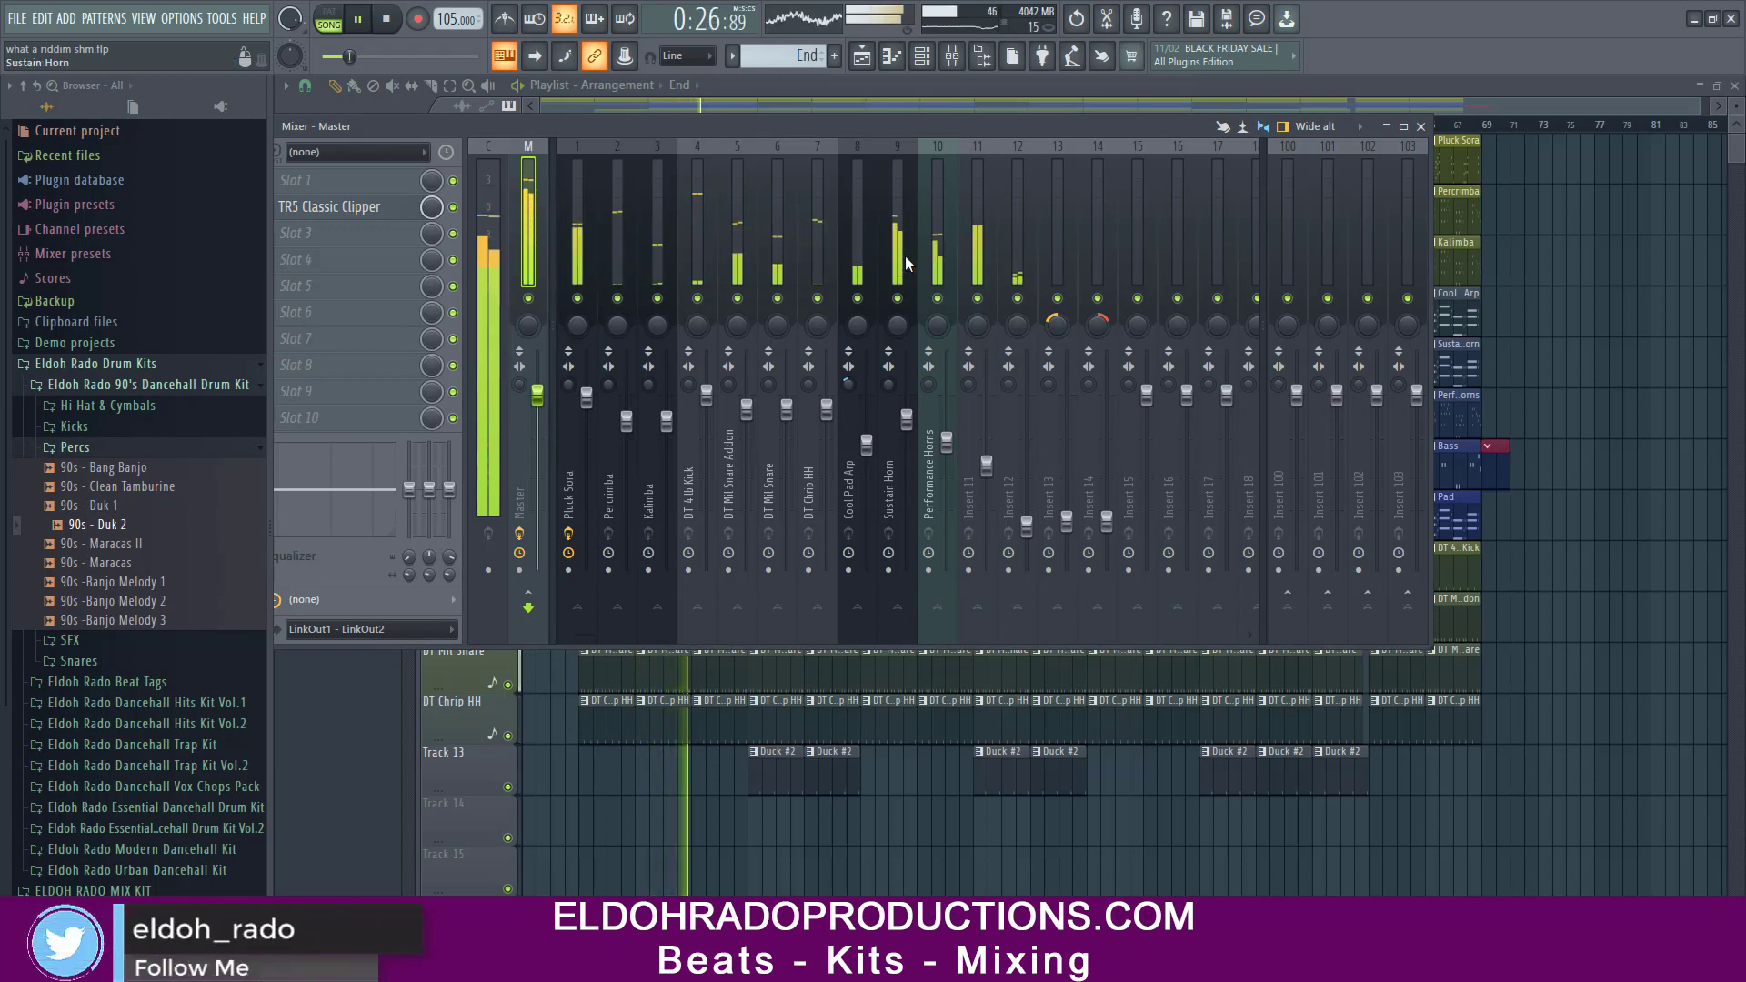
- Lower the Sustain Horn mixer fader and raise the Performance Horns and Insert 12 faders slightly during arrangement playback
left_click(907, 424)
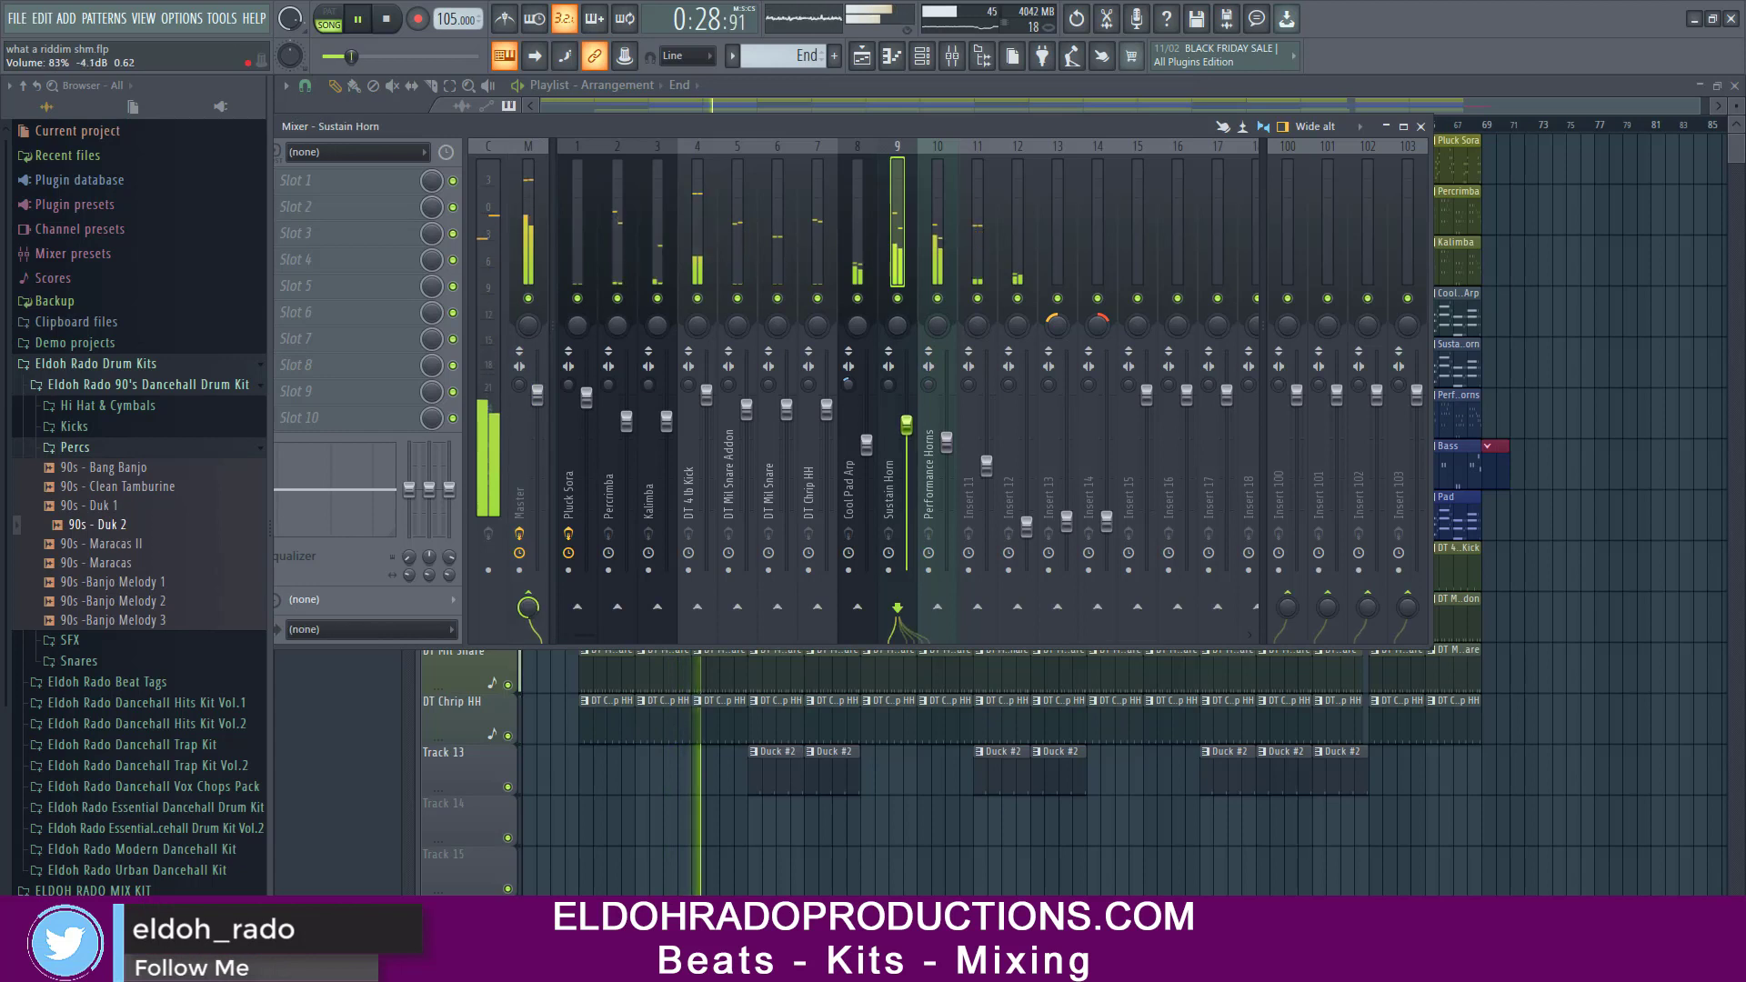
left_click_drag(949, 441, 907, 437)
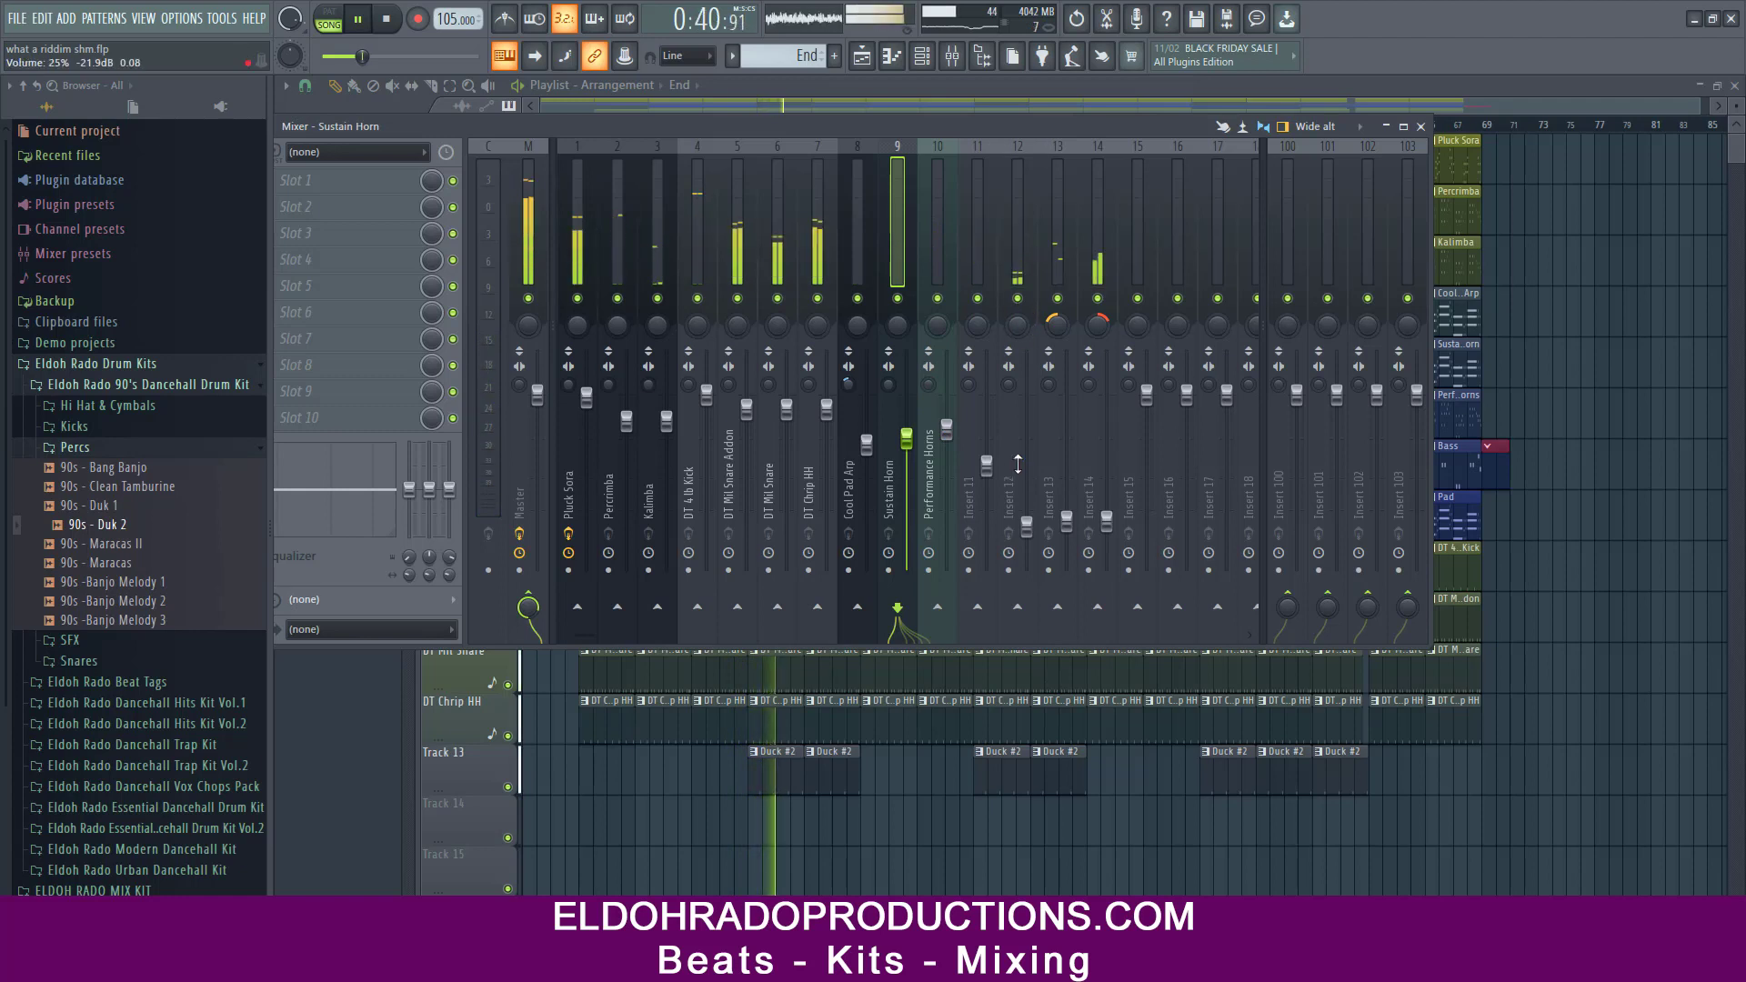
left_click_drag(1018, 464, 1017, 461)
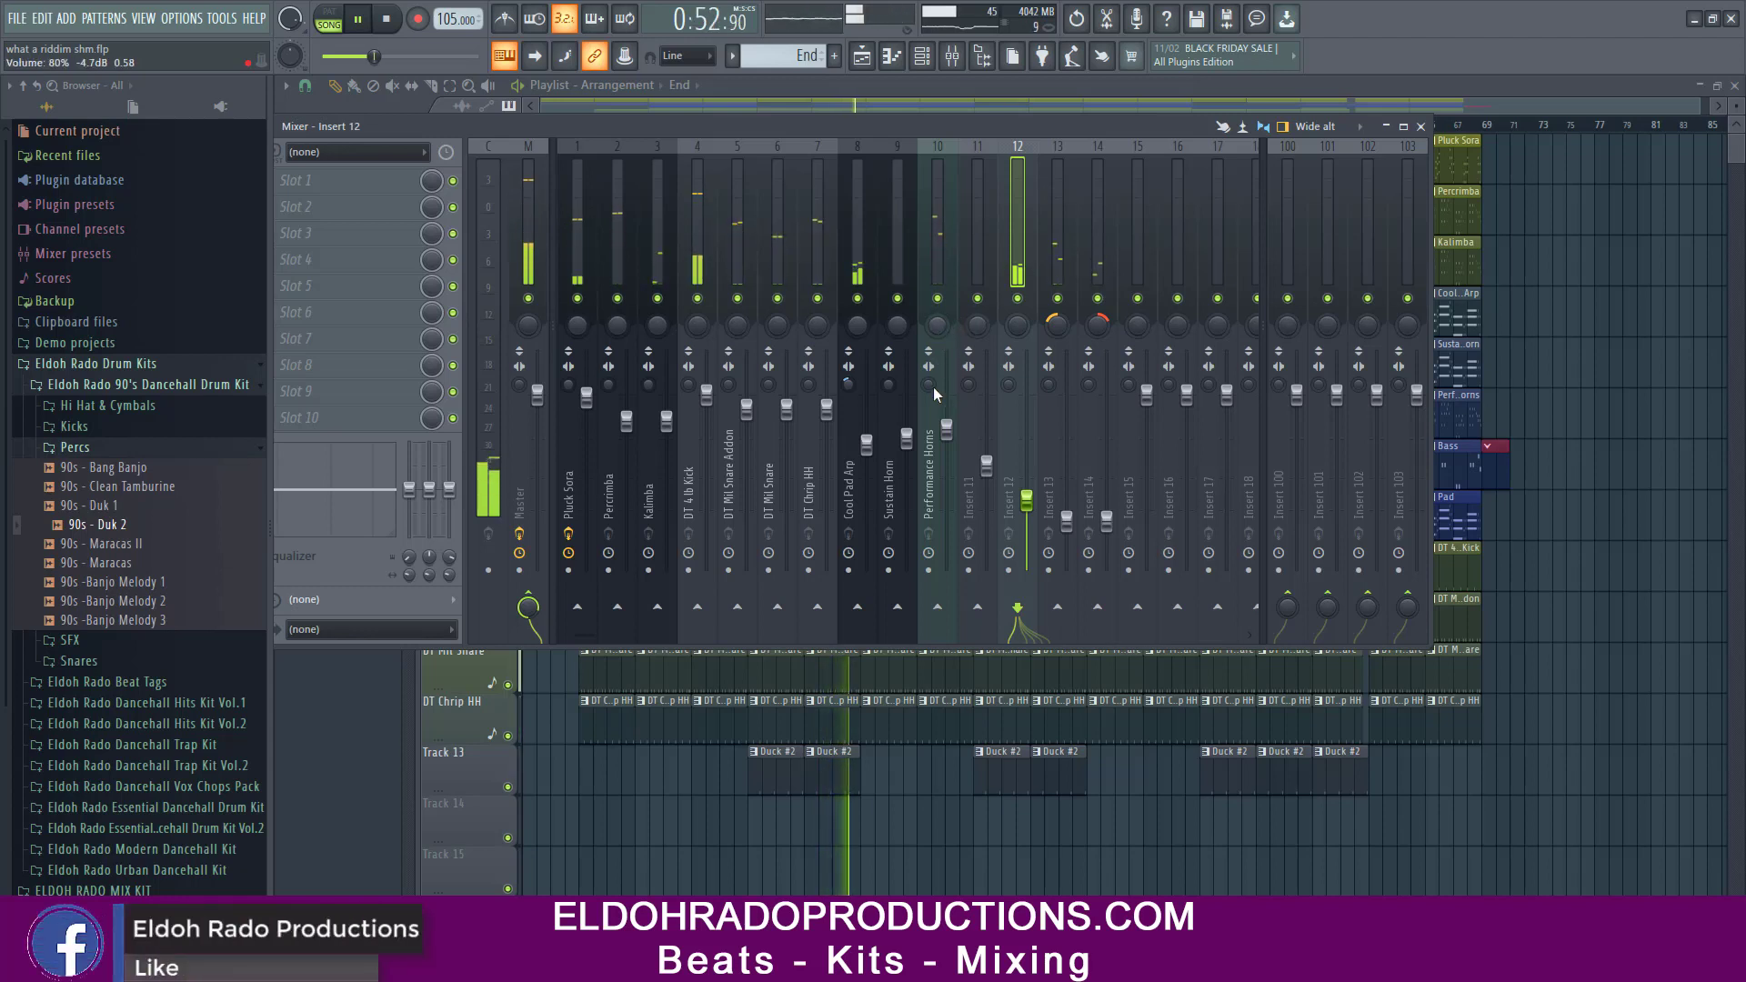
- Adjust the stereo separation of the Performance Horns mixer track, save the project and close the mixer
left_click_drag(929, 386, 929, 418)
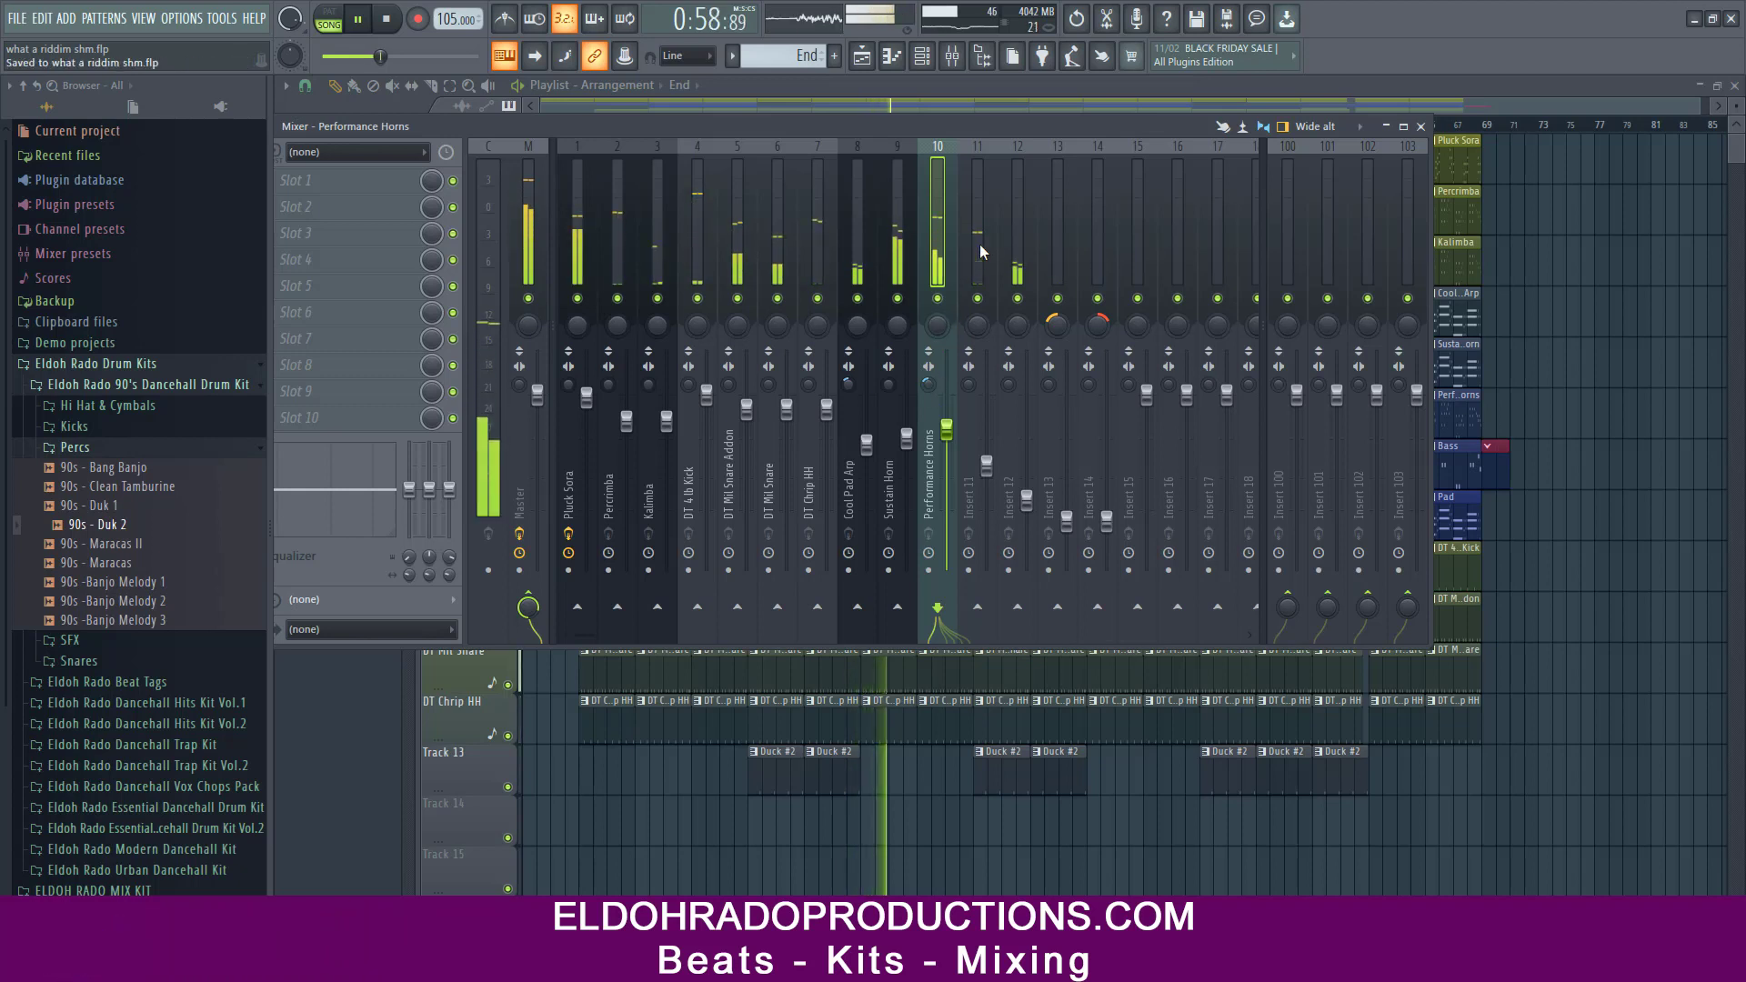
left_click(1421, 128)
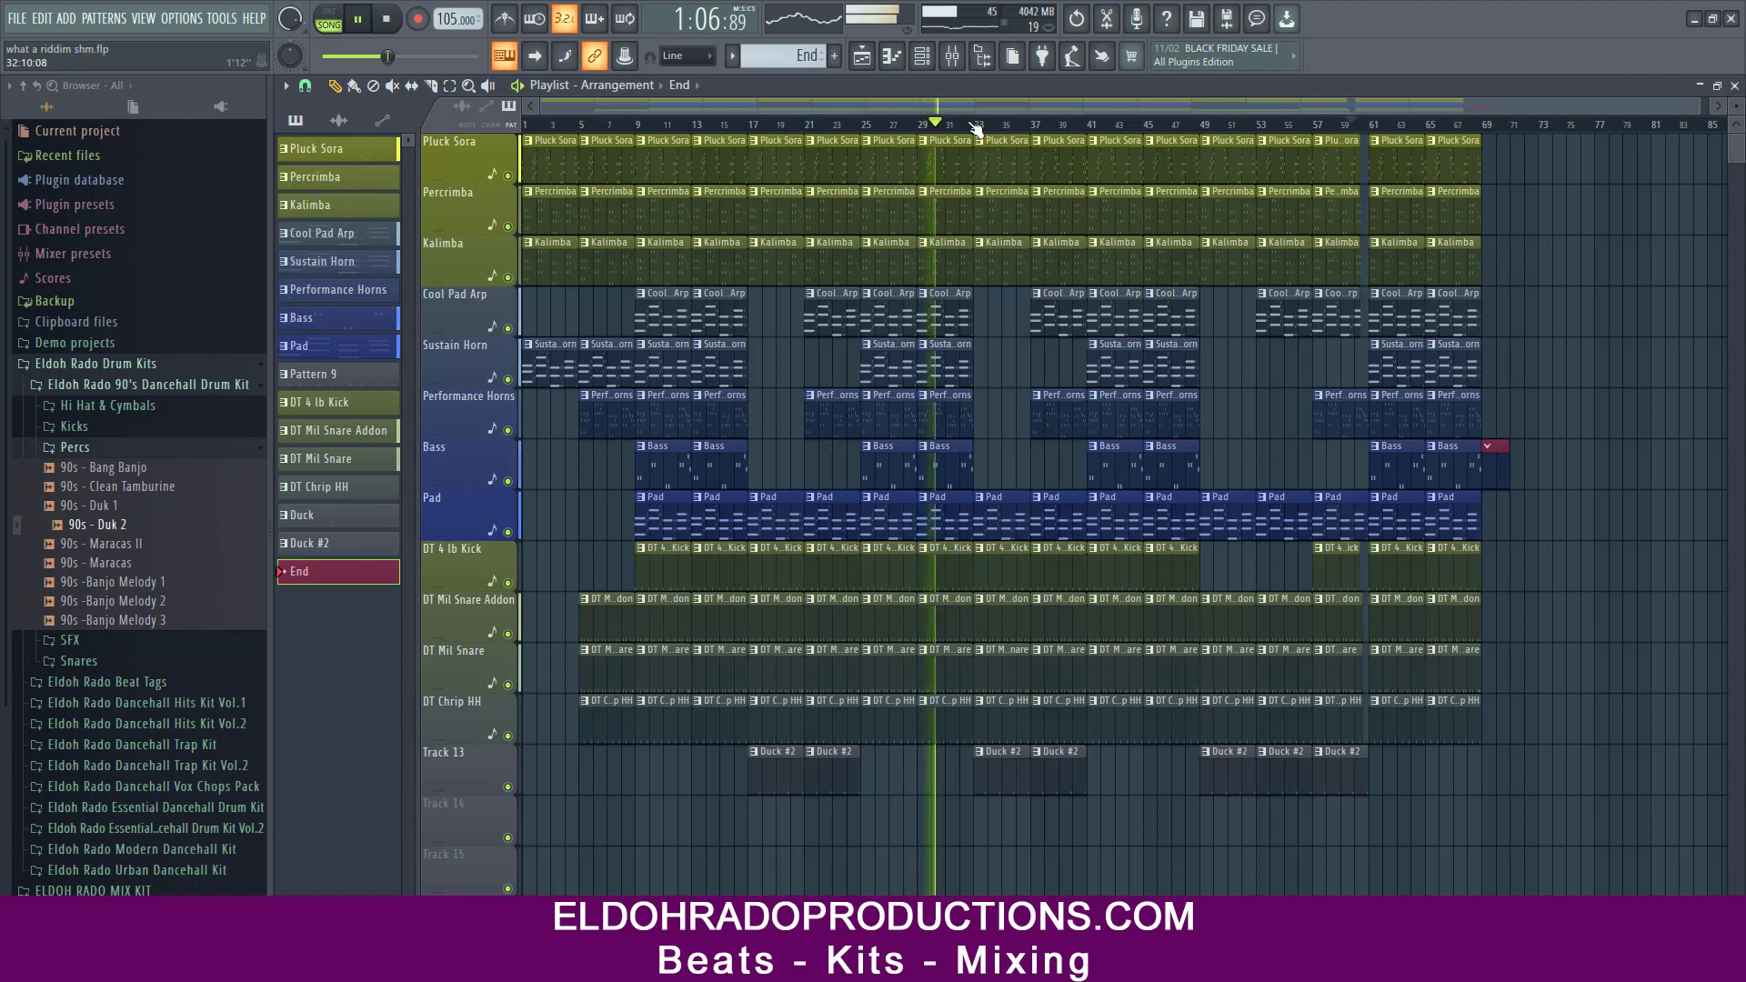
scroll(975, 128, "up", 4)
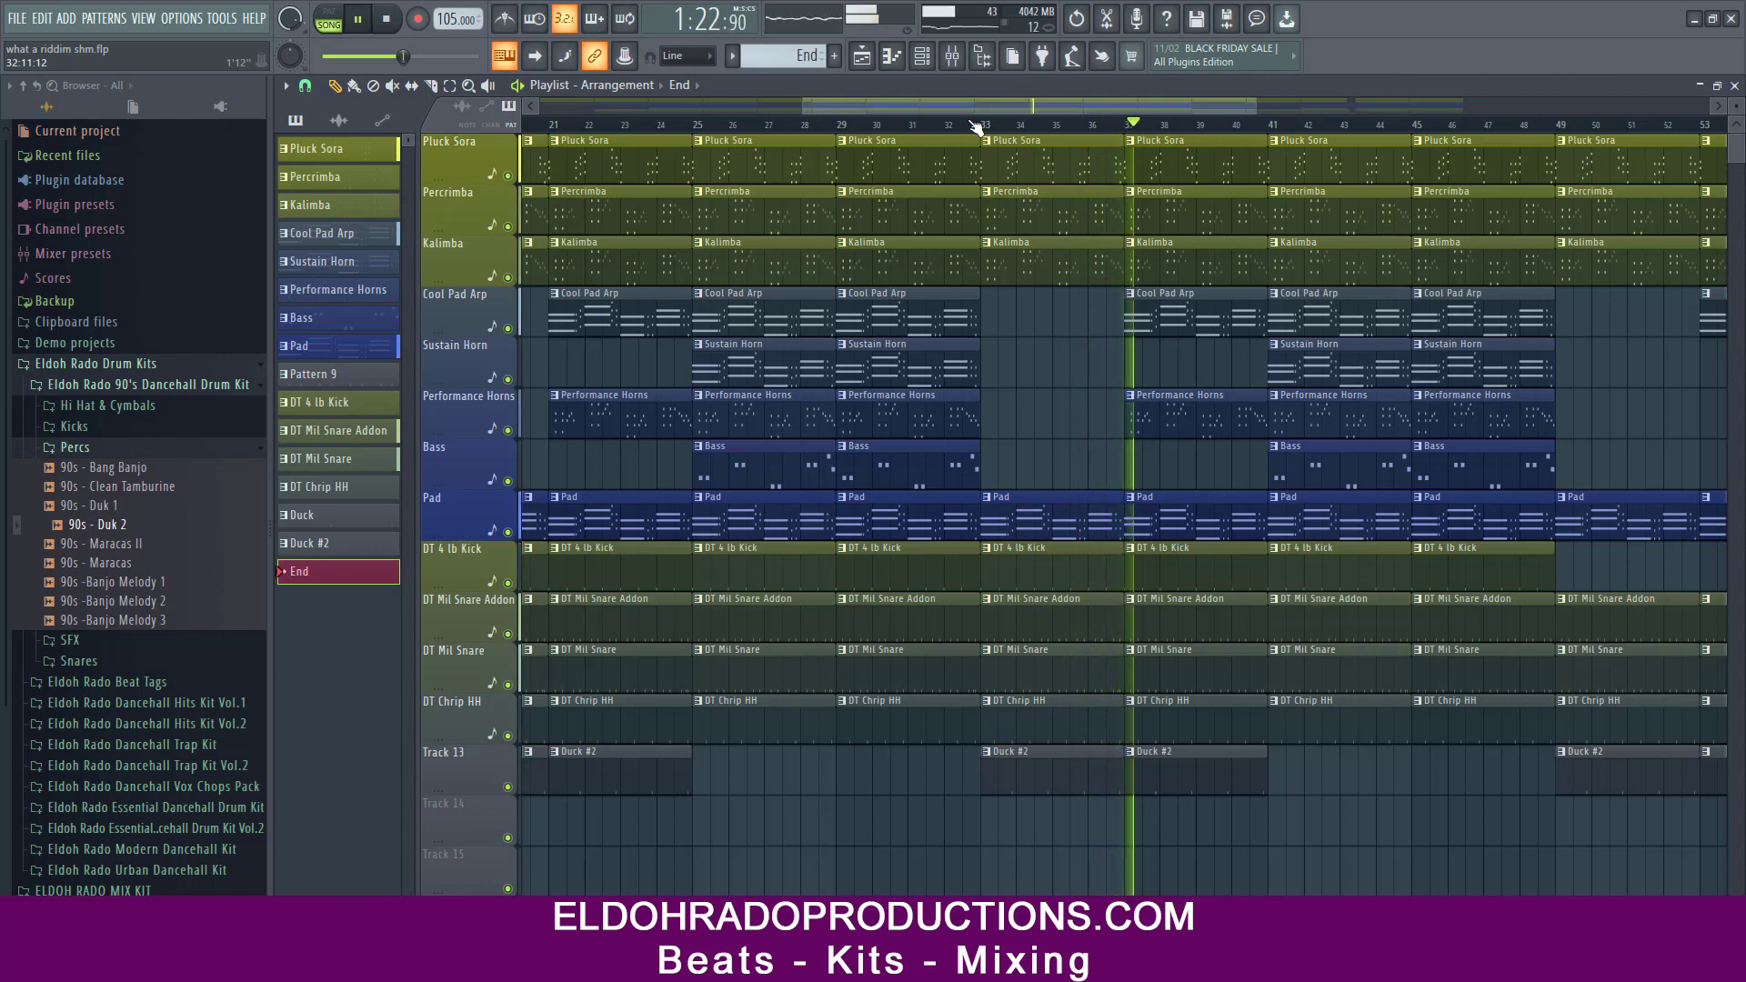
left_click_drag(893, 109, 1073, 118)
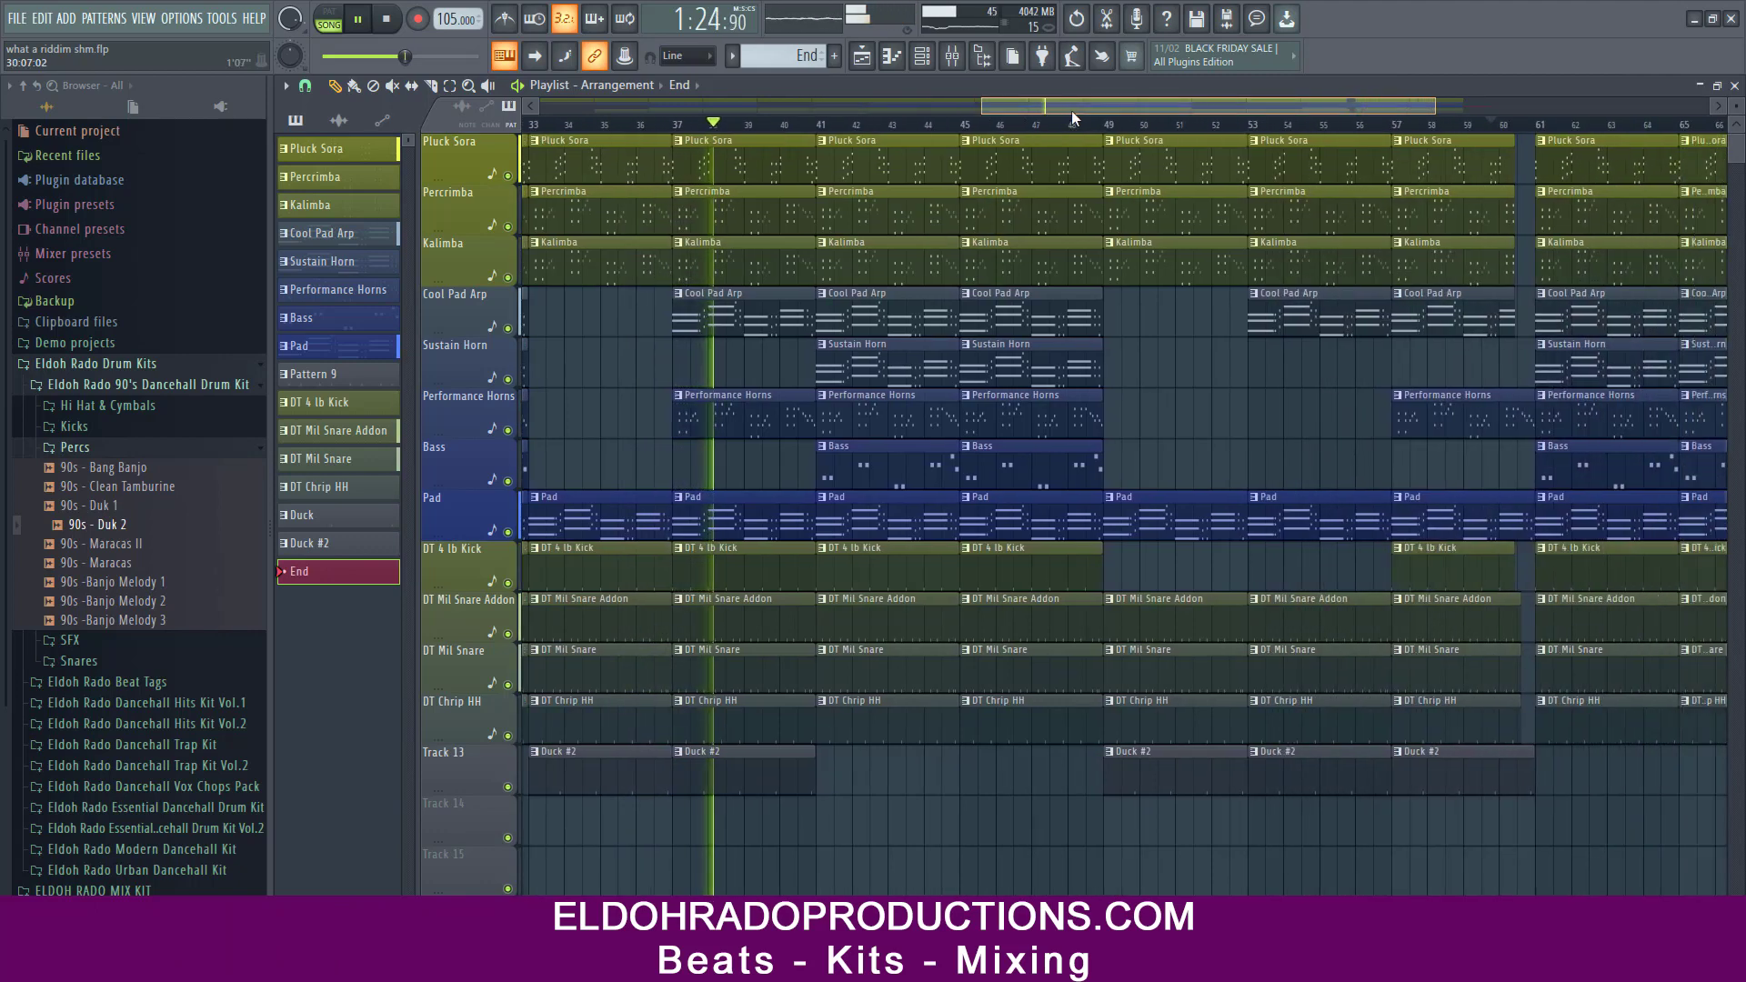
left_click_drag(1435, 106, 1600, 104)
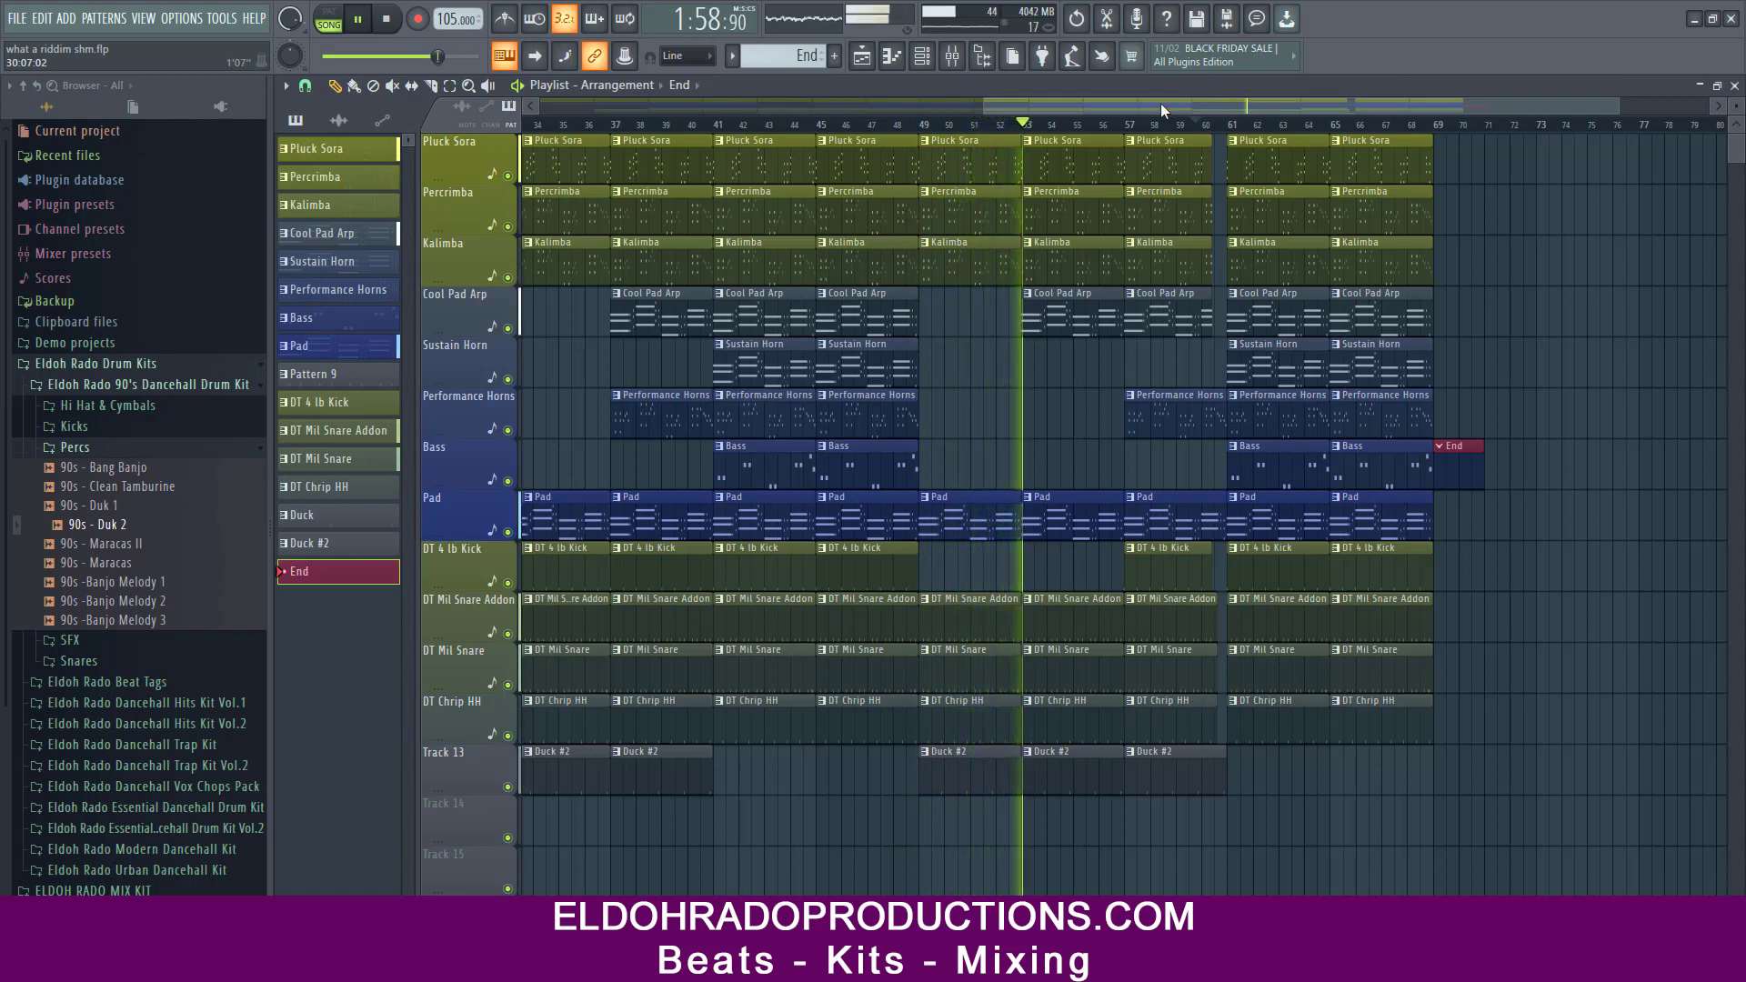
- Audition the 90s percussion samples from Bang Banjo through Clean Tamburine, Duk 1 and Maracas to Banjo Melody 2 over the playing arrangement
left_click(113, 467)
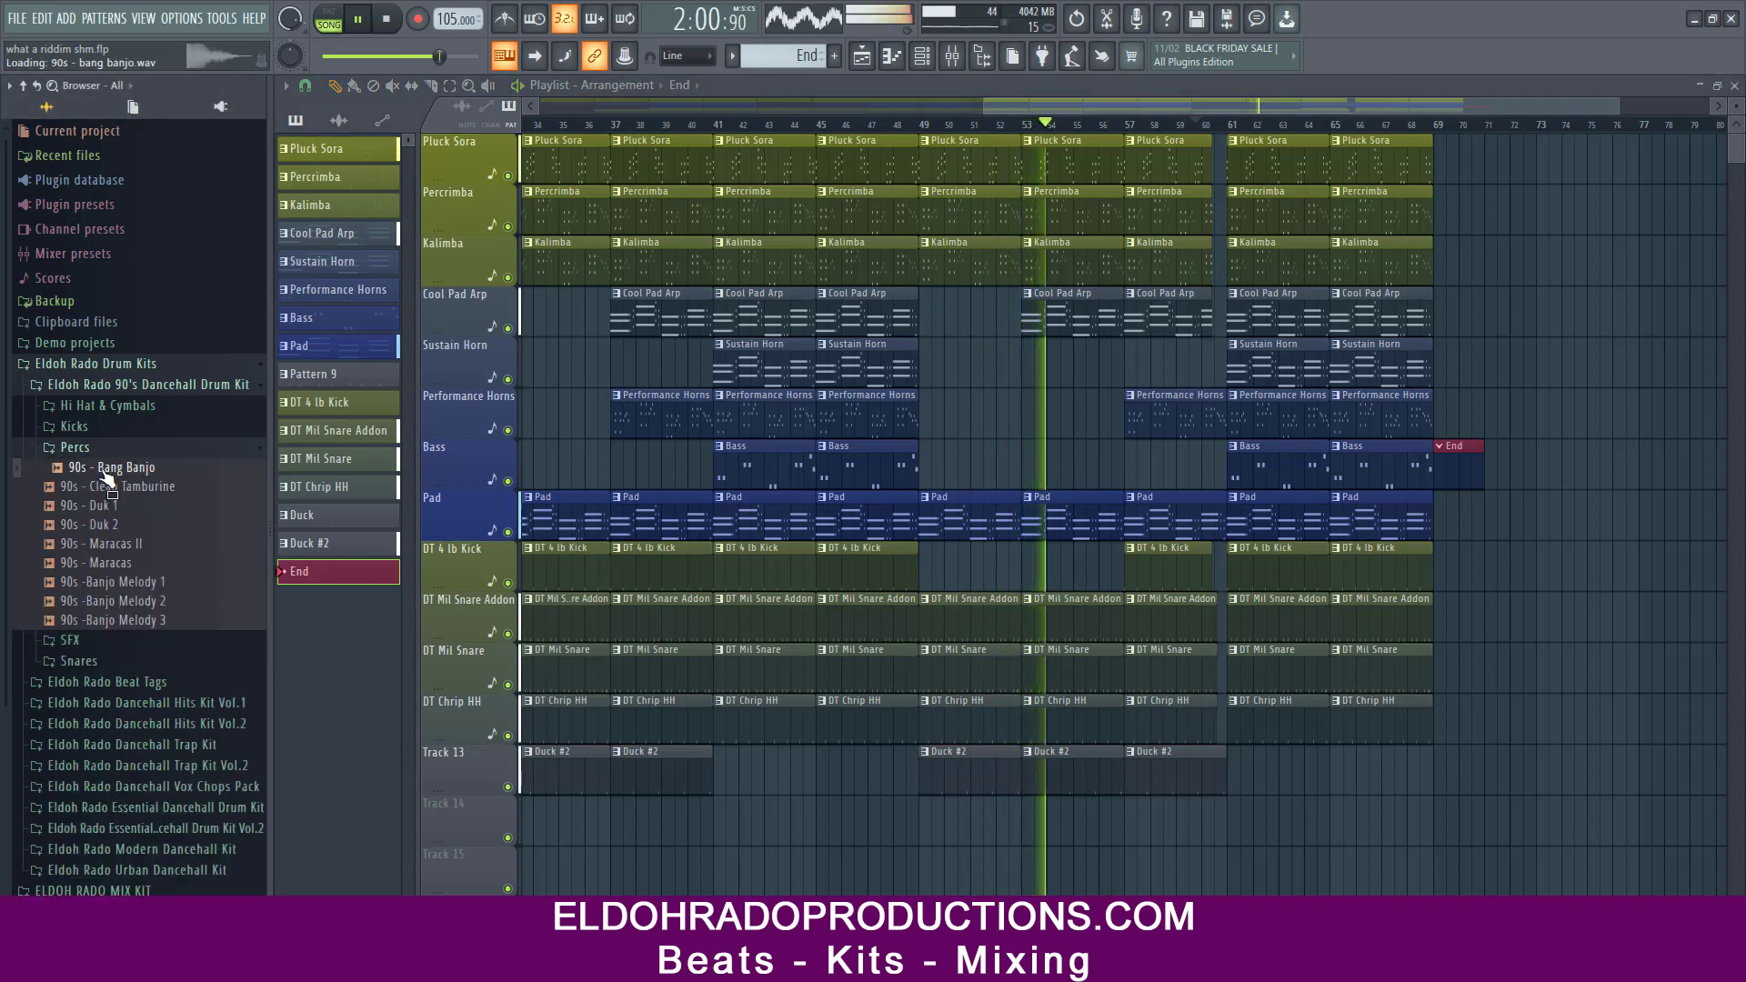
left_click(136, 488)
left_click(138, 506)
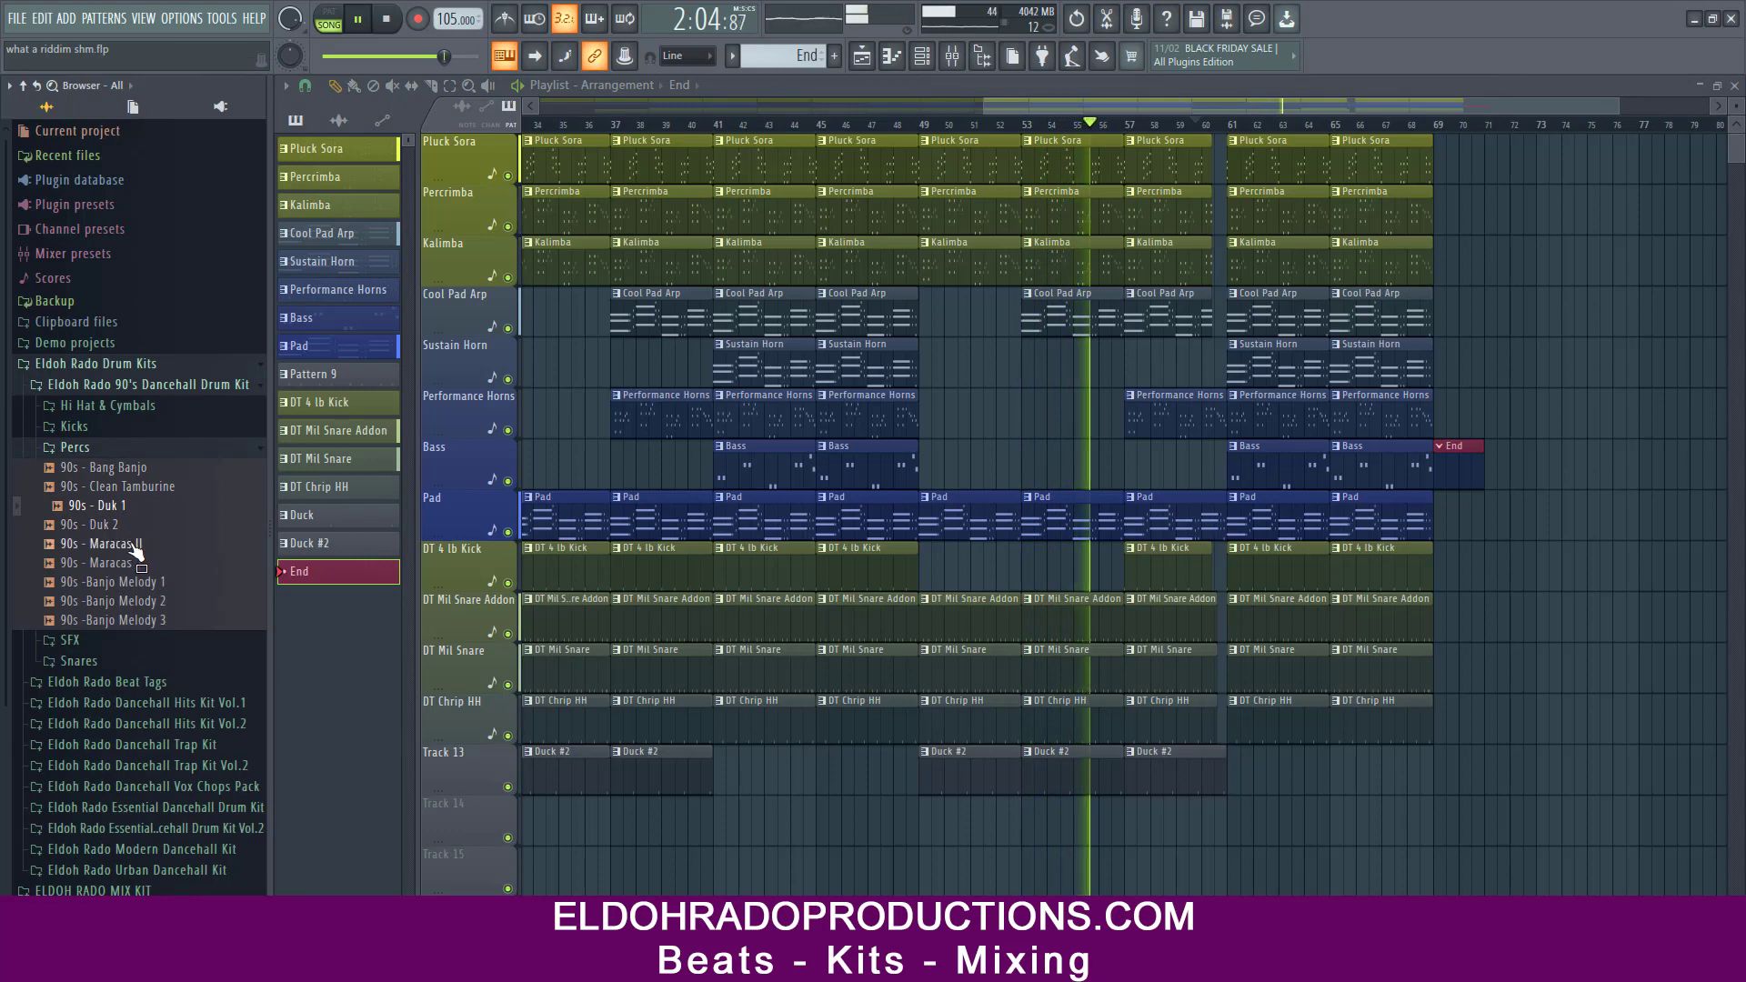
left_click(128, 564)
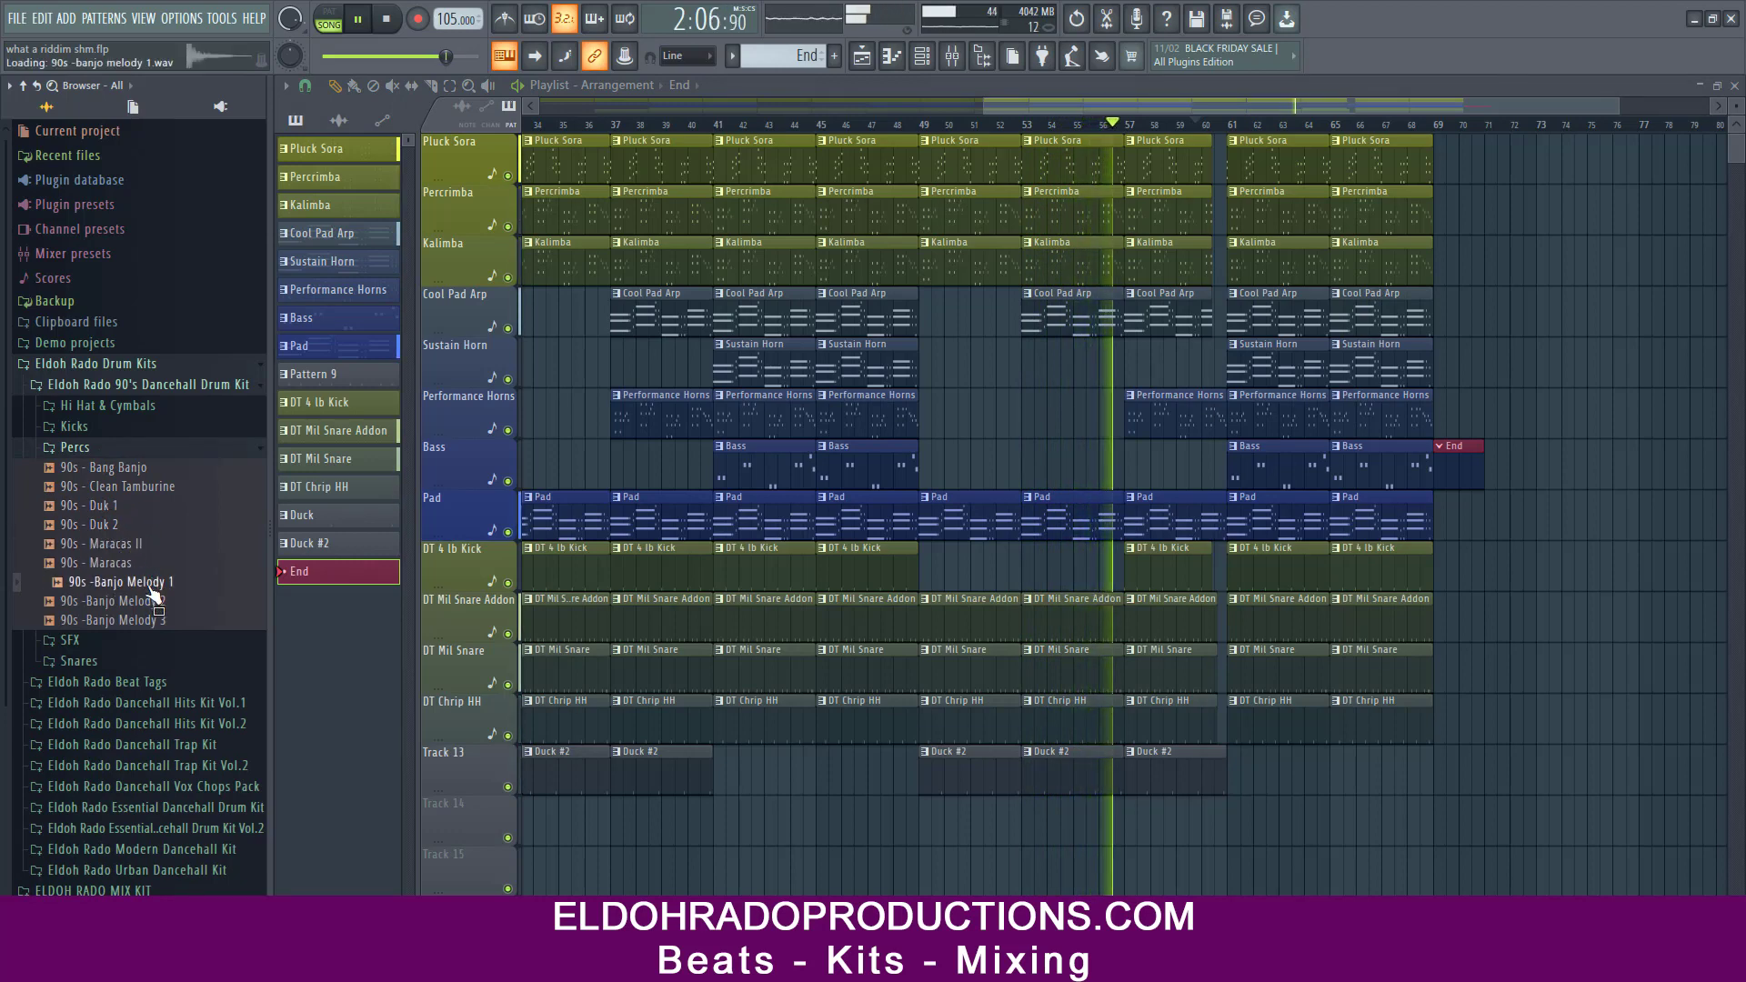
left_click(155, 601)
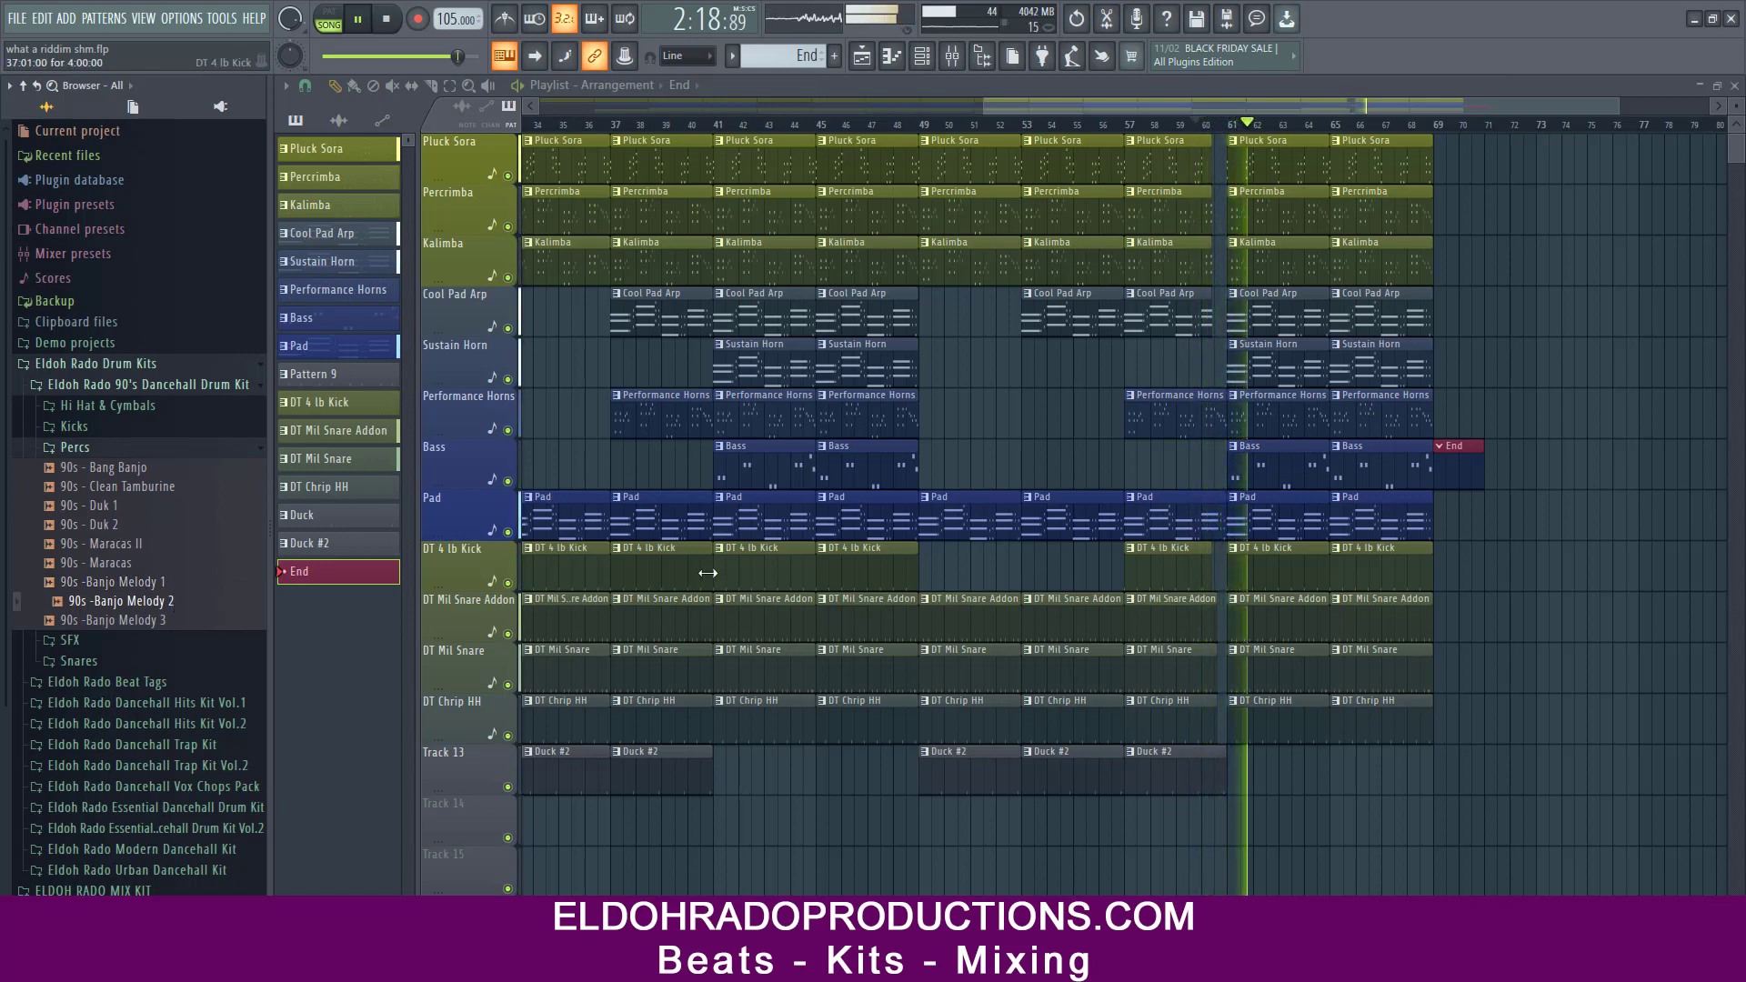
- Try deleting the DT Mil Snare clip at bar 61 of the arrangement, and undo the deletion
scroll(1357, 128, "up", 5)
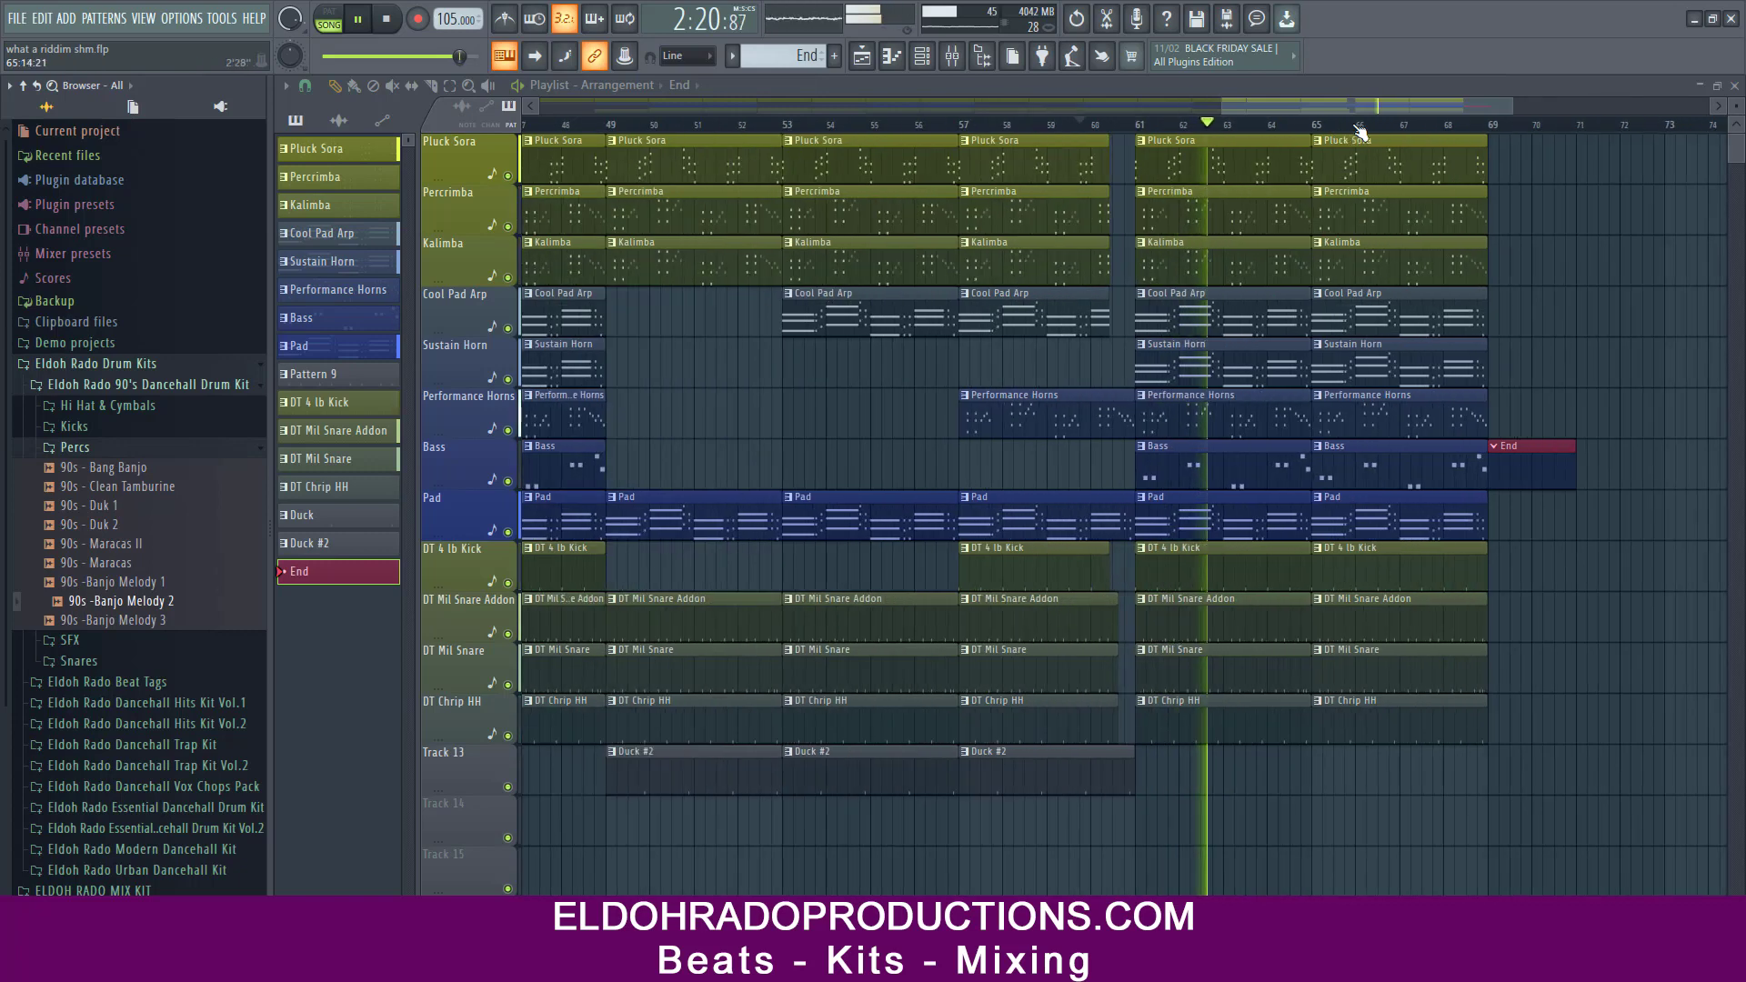
right_click(1063, 684)
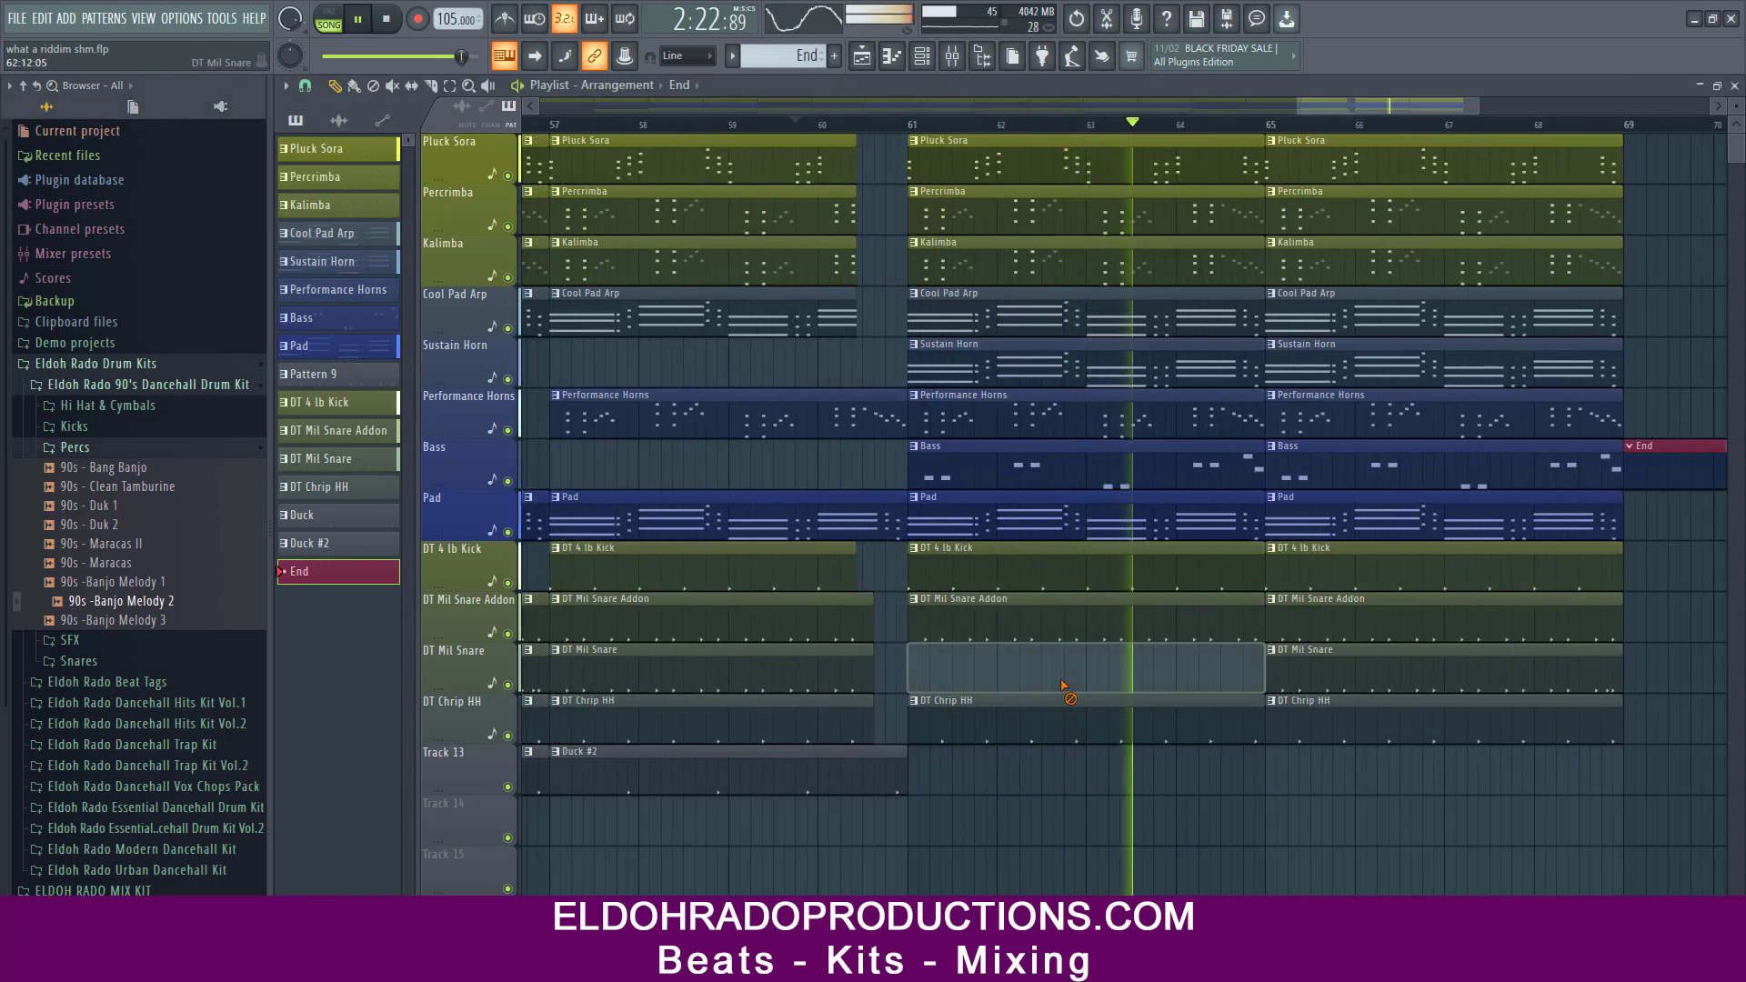
key("ctrl+z")
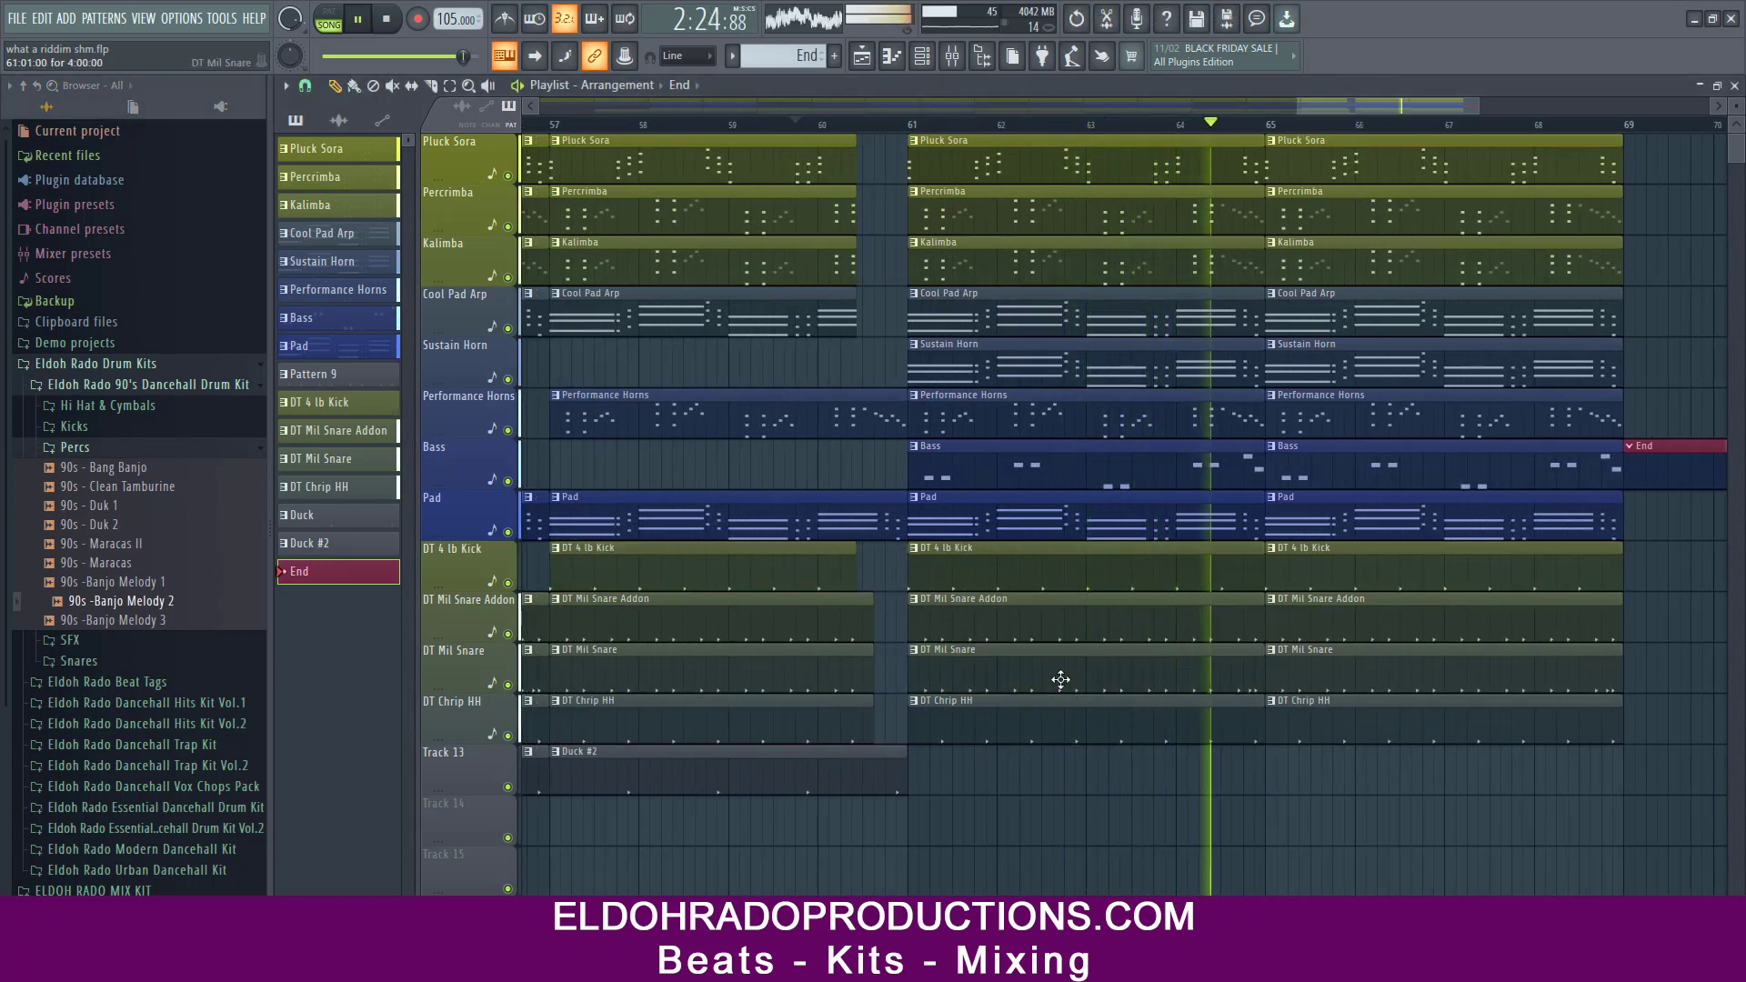